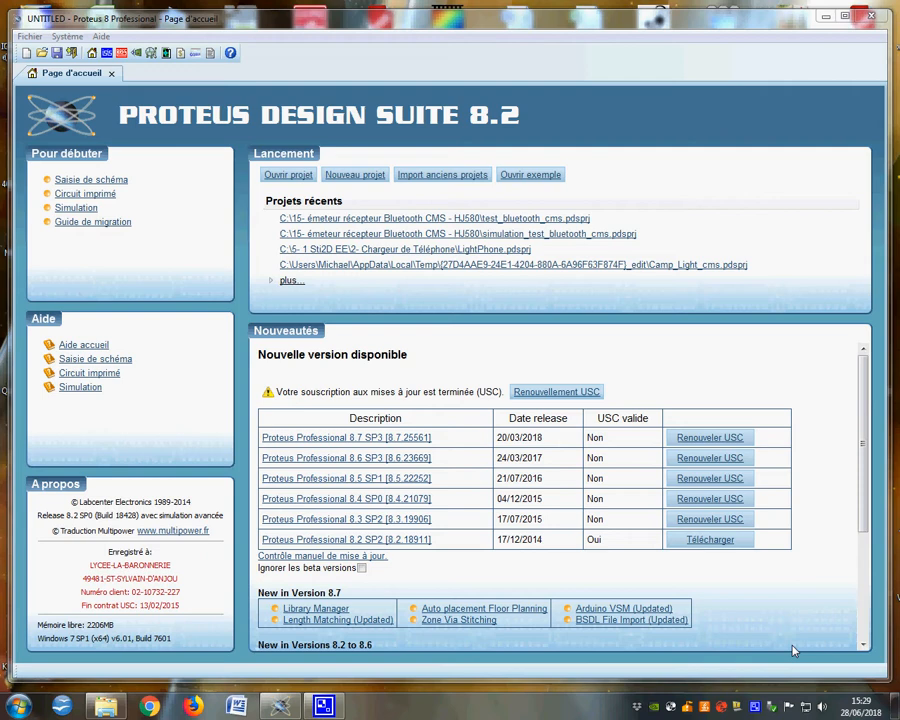
# Start a new project and name it projet1.pdsprj
pyautogui.click(344, 176)
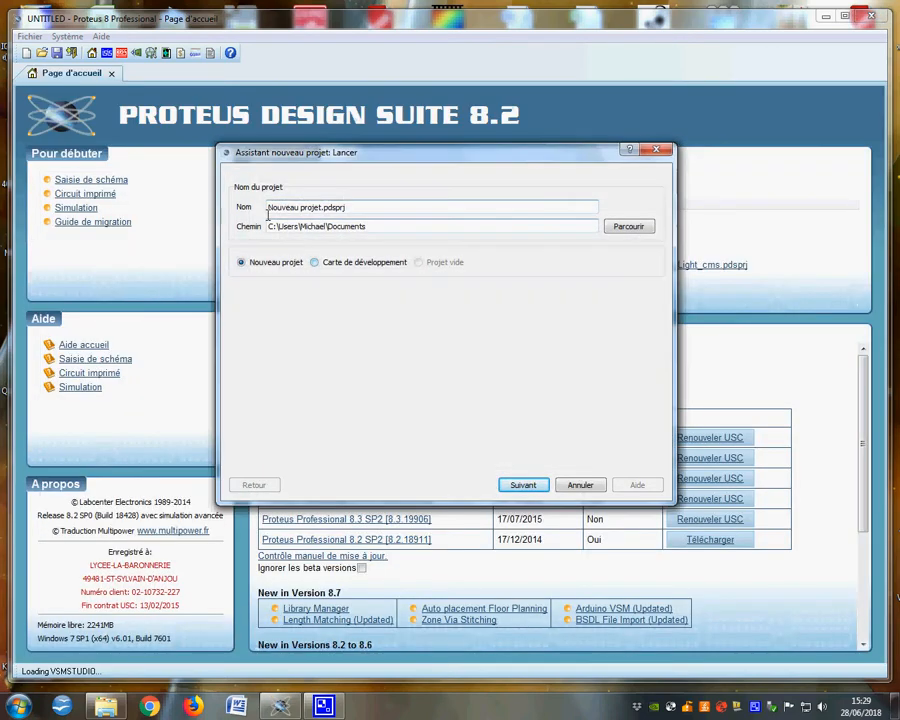
pyautogui.write('po')
pyautogui.press('BackSpace')
pyautogui.write('rojet')
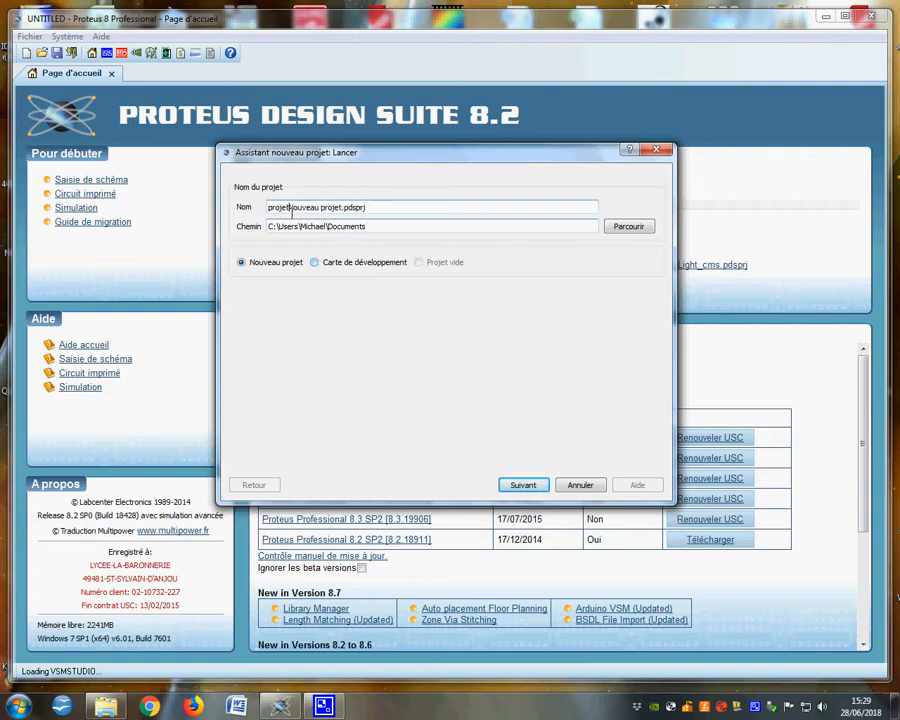
pyautogui.press('Delete')
pyautogui.press('Delete')
pyautogui.press('Delete')
pyautogui.press('Delete')
pyautogui.press('Delete')
pyautogui.press('Delete')
pyautogui.press('Delete')
pyautogui.press('Delete')
pyautogui.press('Delete')
pyautogui.press('Delete')
pyautogui.press('Delete')
pyautogui.press('Delete')
pyautogui.press('Delete')
pyautogui.press('Delete')
# Set the project's save location to the removable disk I:
pyautogui.click(626, 228)
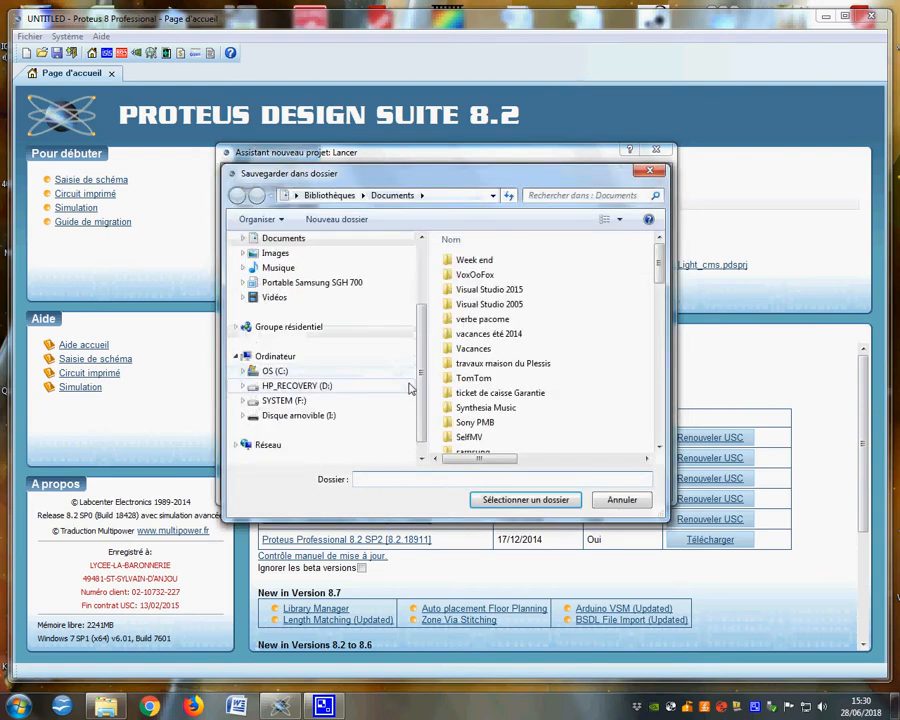
pyautogui.click(307, 406)
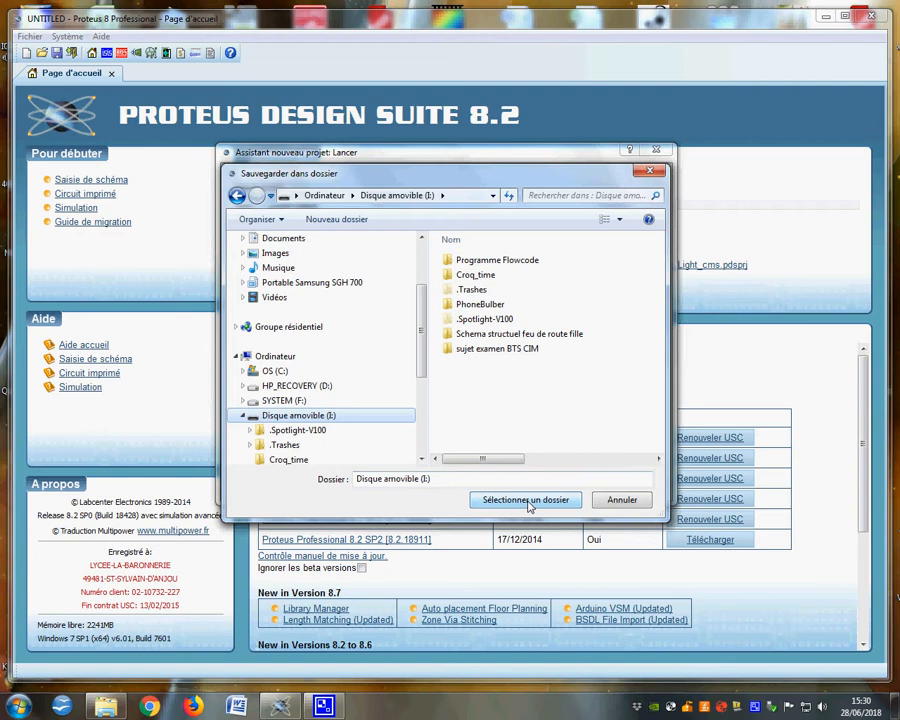
pyautogui.click(527, 500)
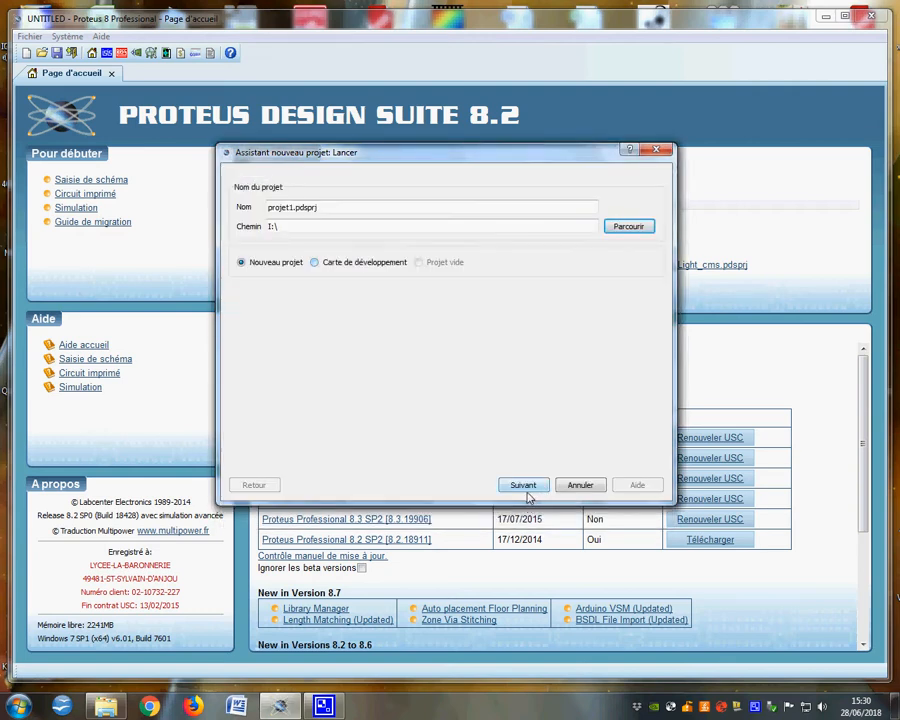
# Choose to create a schematic for the project from the DEFAULT design template
pyautogui.click(542, 487)
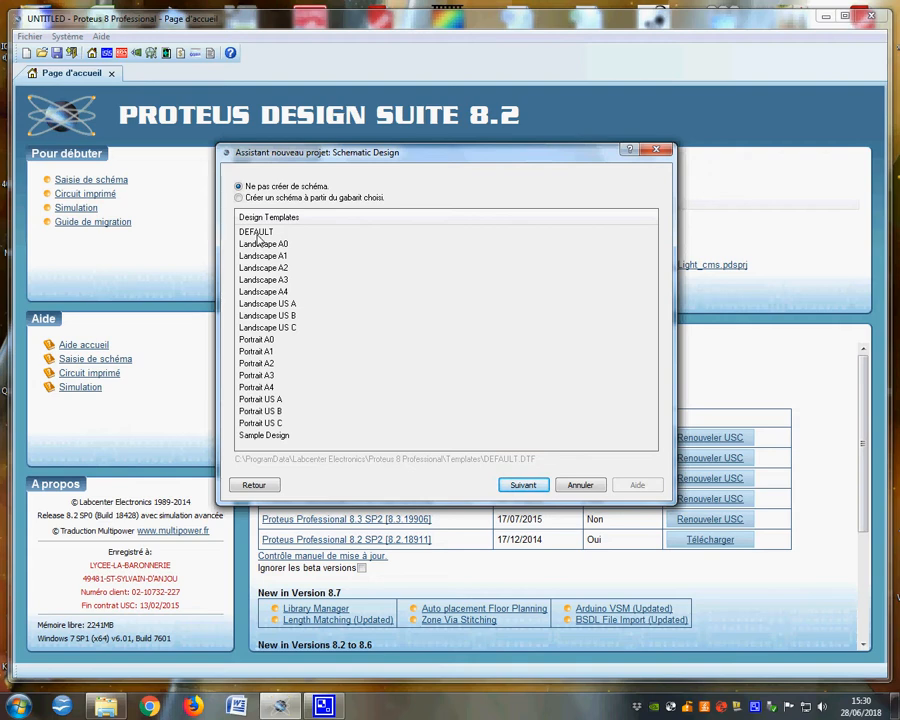
pyautogui.click(239, 198)
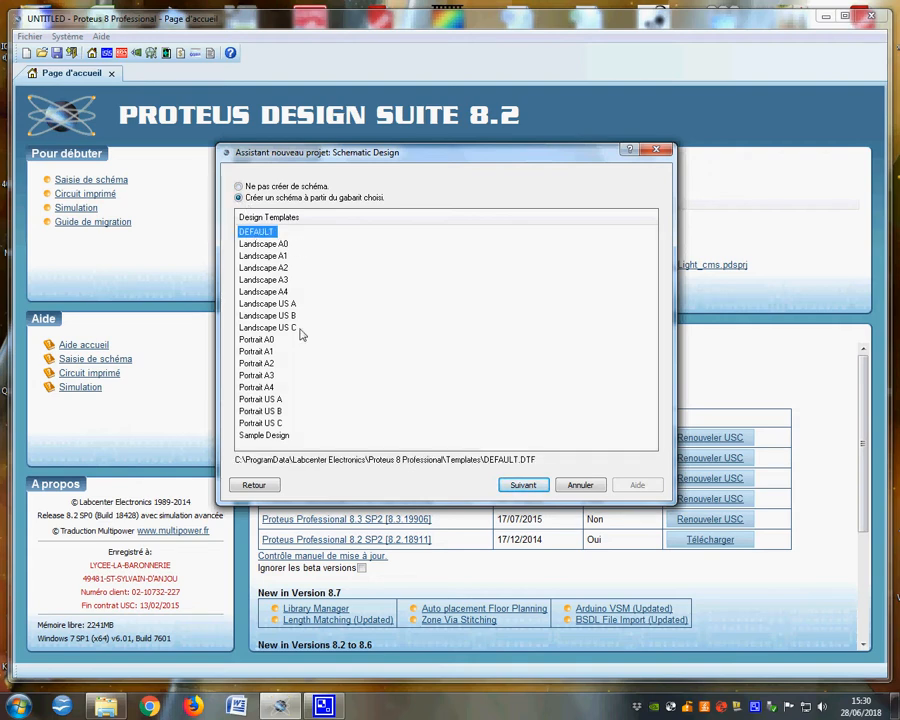
pyautogui.click(535, 487)
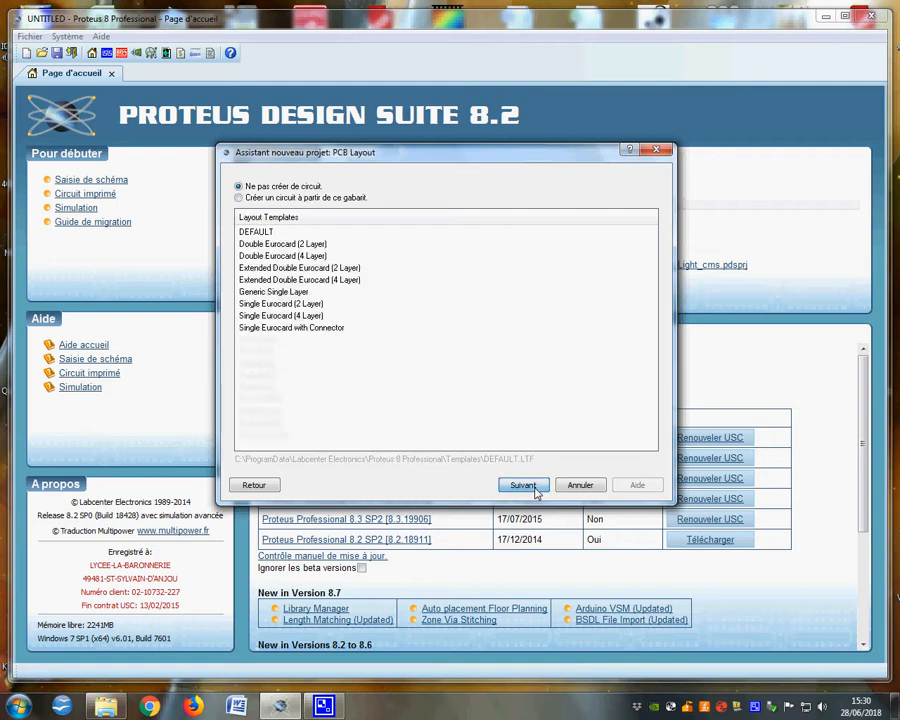
# Create a PCB layout from the DEFAULT template, keep the default layer usage, and finish the project without firmware
pyautogui.click(239, 198)
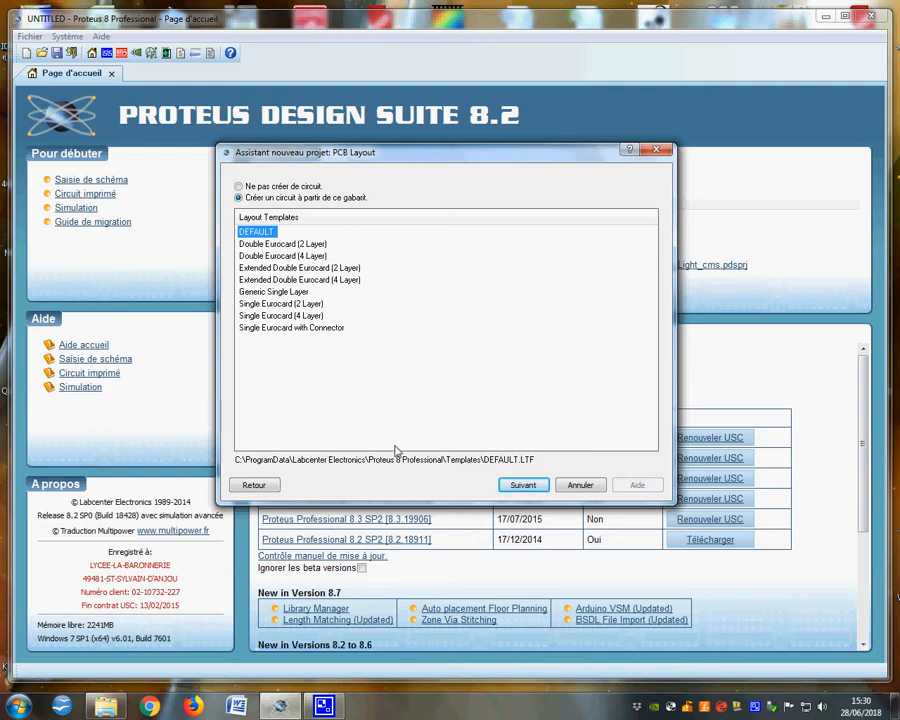
pyautogui.click(521, 486)
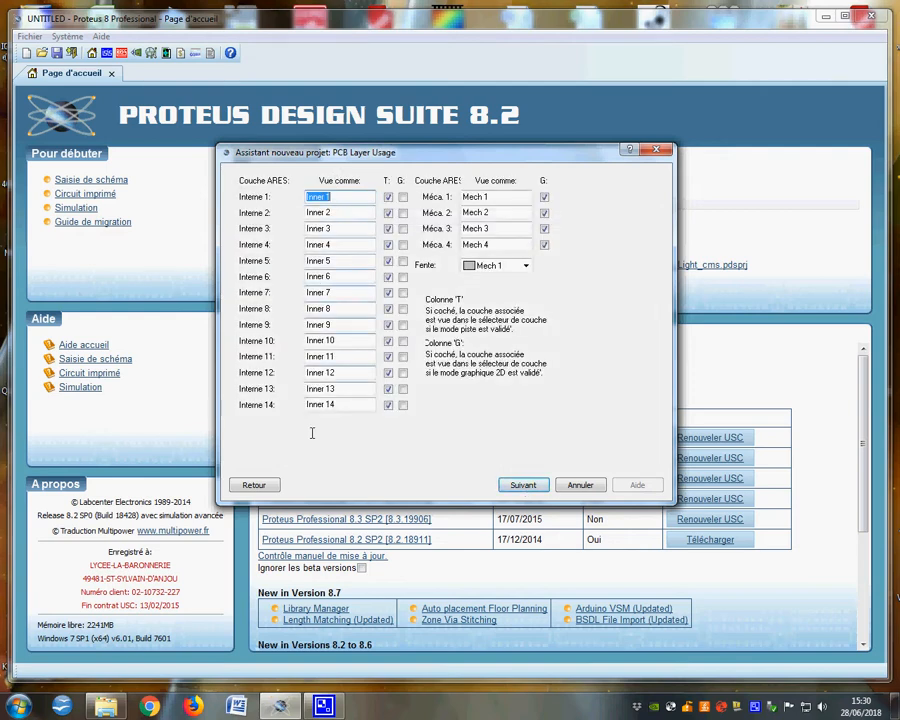
pyautogui.click(516, 485)
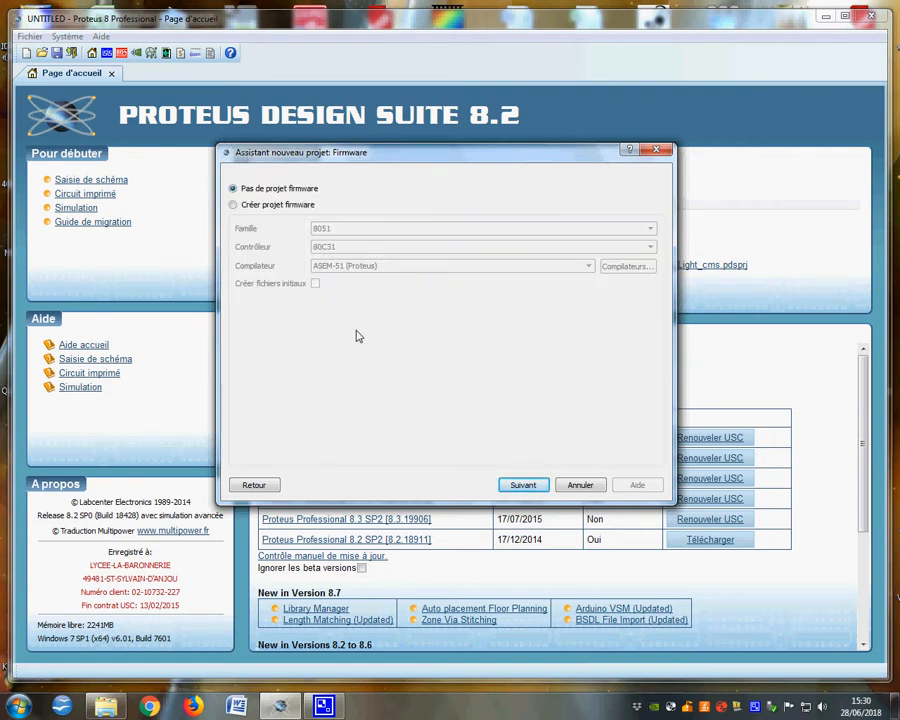
pyautogui.click(521, 486)
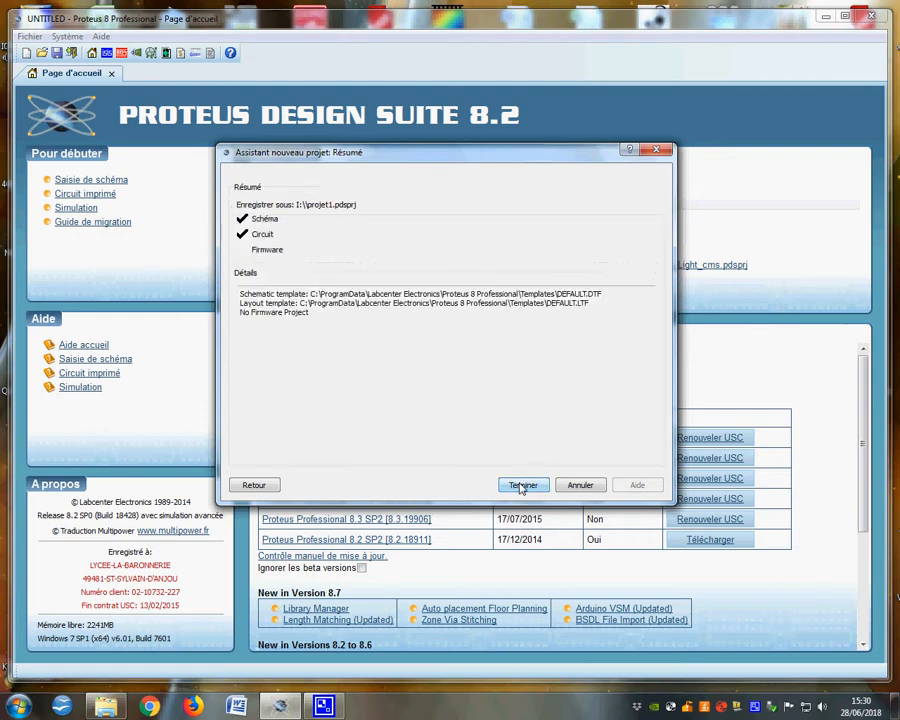
pyautogui.click(521, 486)
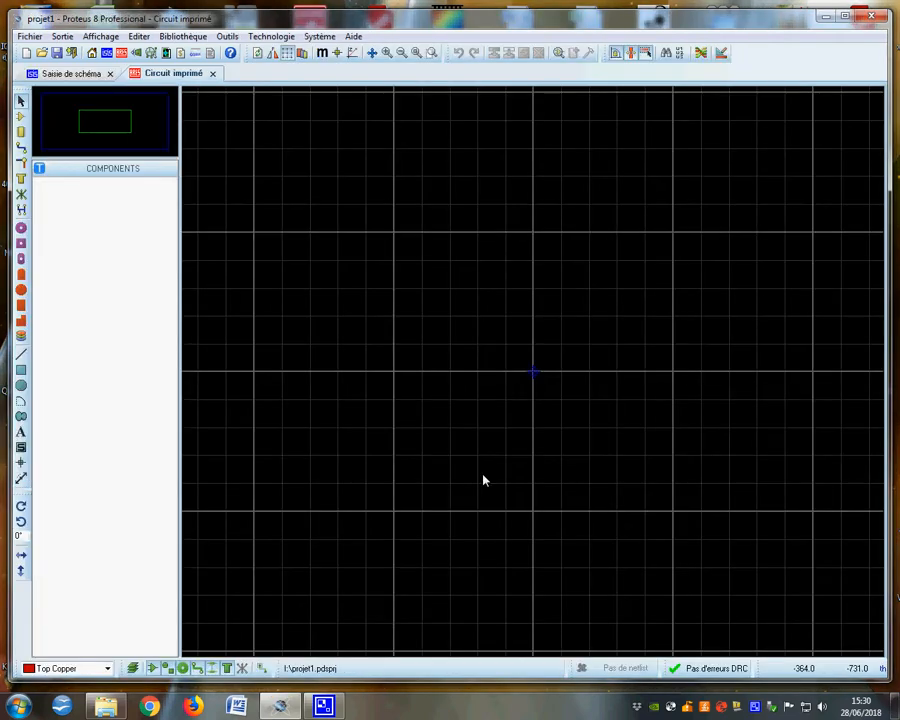
# Switch to the schematic sheet and add the generic resistor RES from the DEVICE library to the device list
pyautogui.click(60, 75)
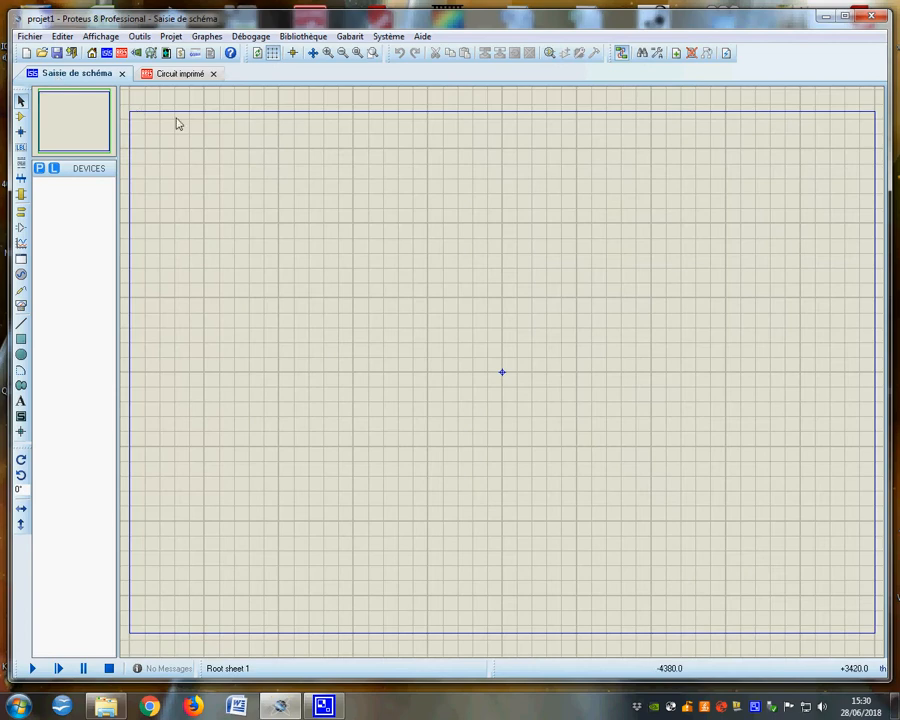
pyautogui.click(181, 75)
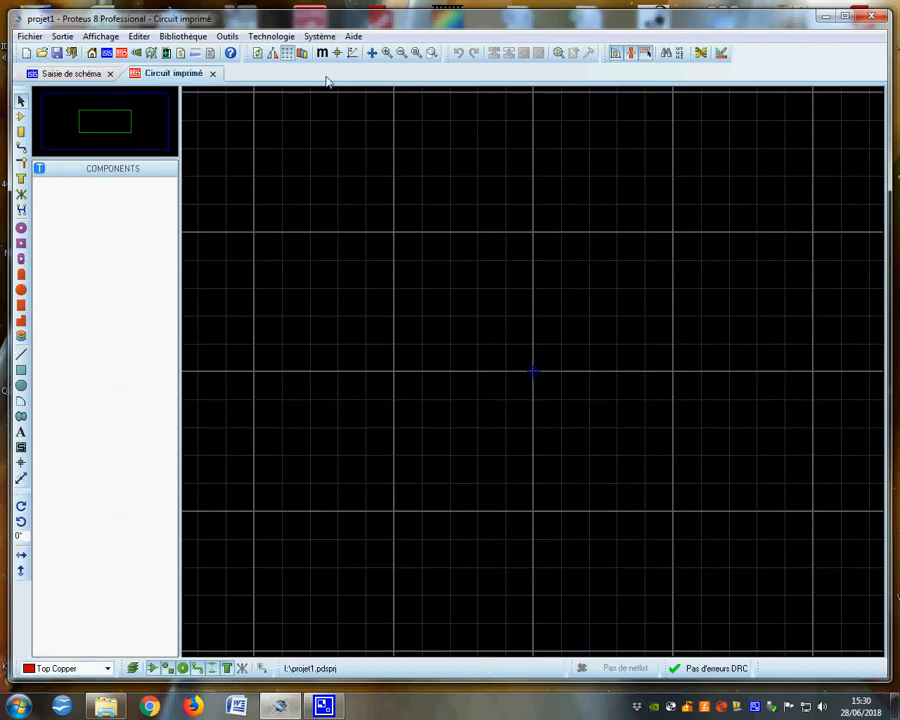
pyautogui.click(74, 75)
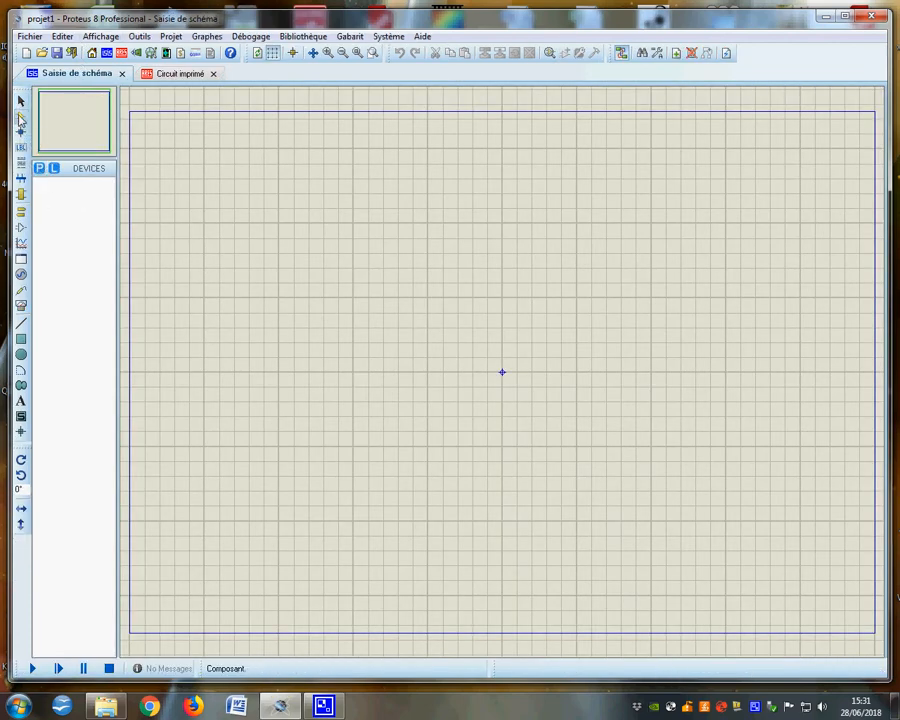
pyautogui.click(20, 118)
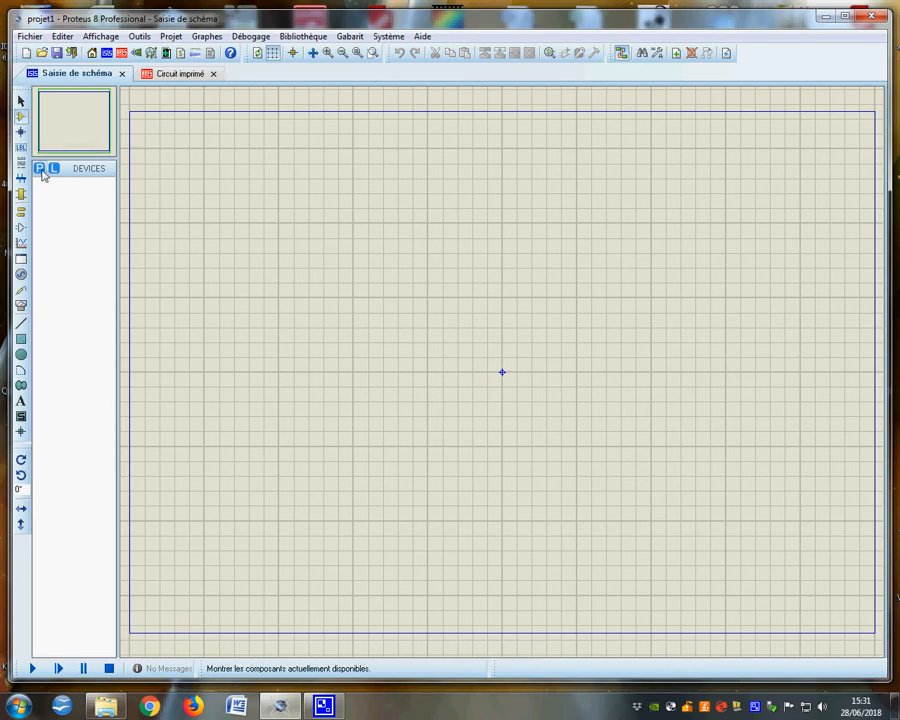
pyautogui.click(41, 170)
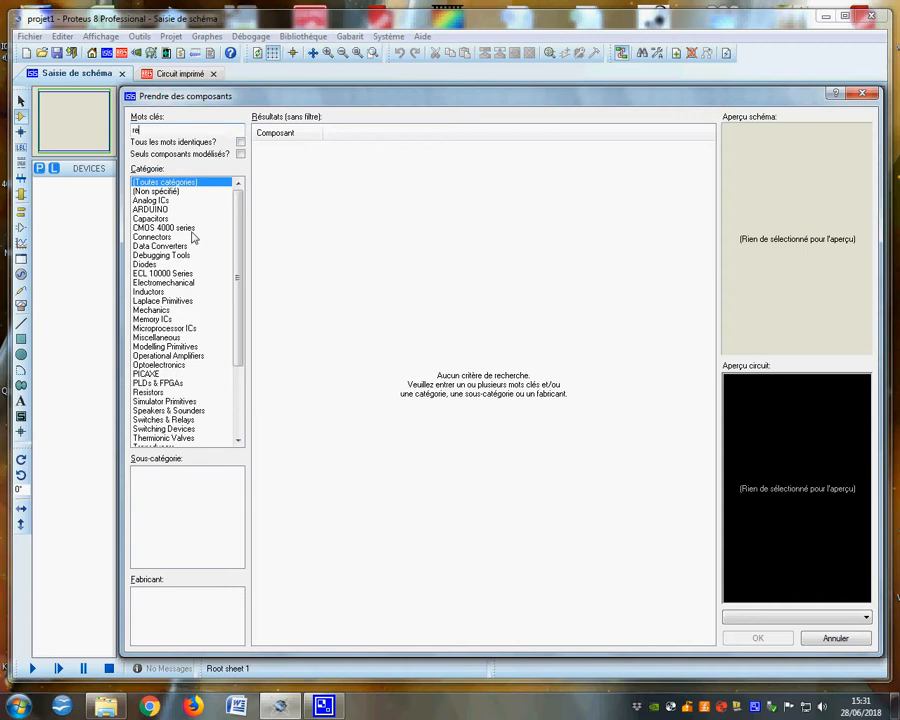
pyautogui.write('res')
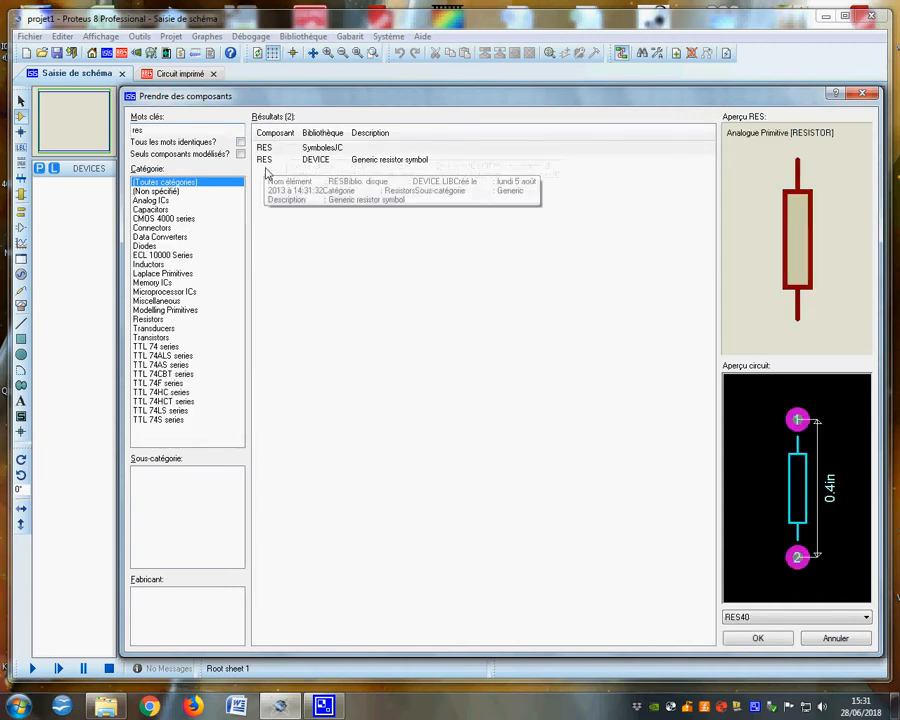
pyautogui.click(266, 160)
pyautogui.doubleClick(266, 160)
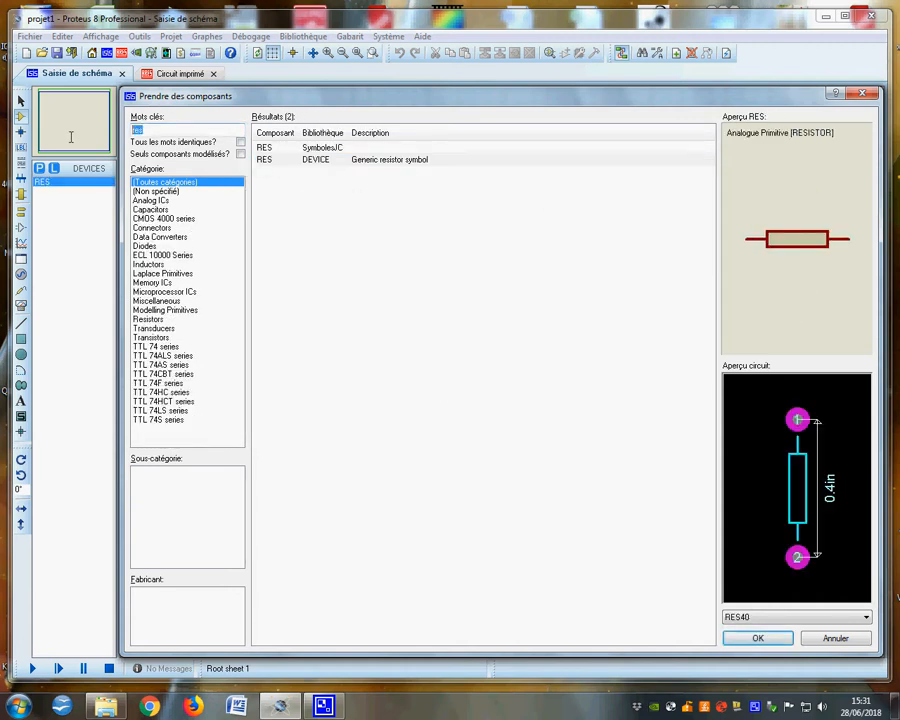
# Search the component library for "led" and add the animated LED-GREEN to the device list
pyautogui.write('led')
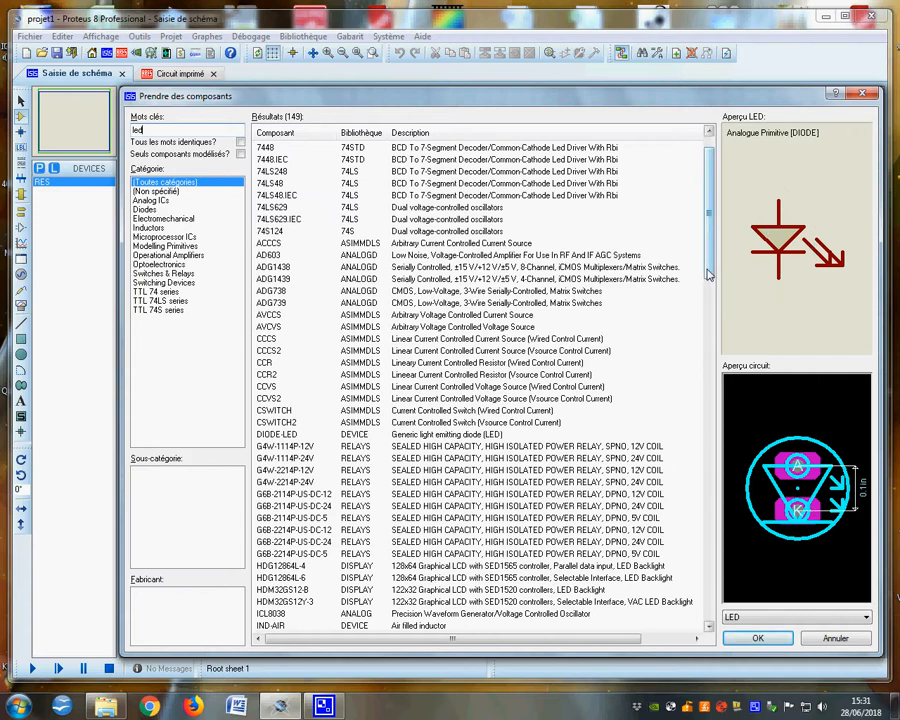
pyautogui.scroll(-3, 712, 303)
pyautogui.scroll(-3, 712, 303)
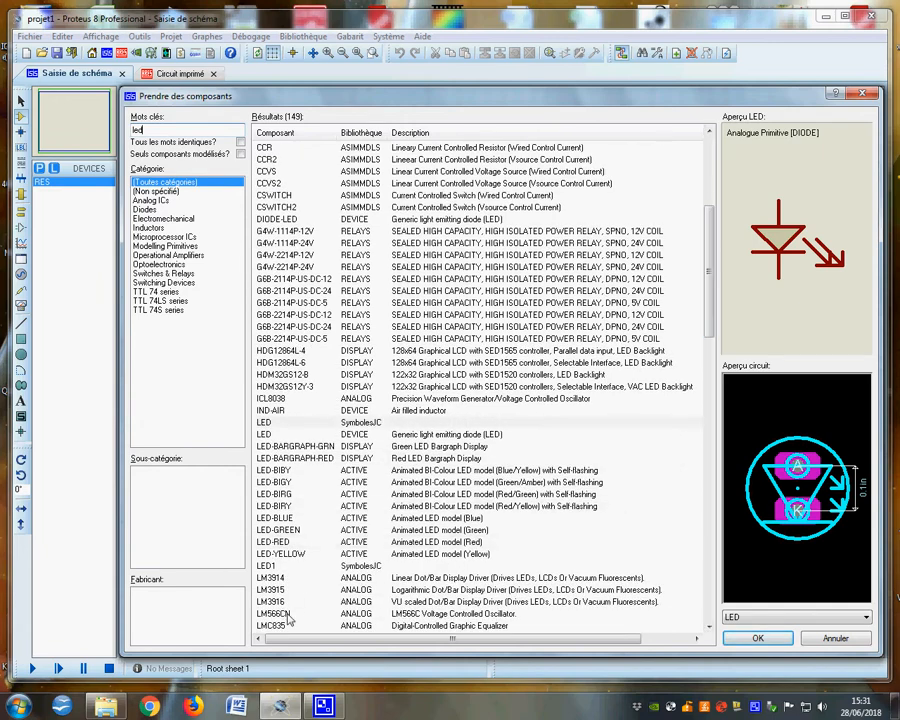
pyautogui.click(274, 542)
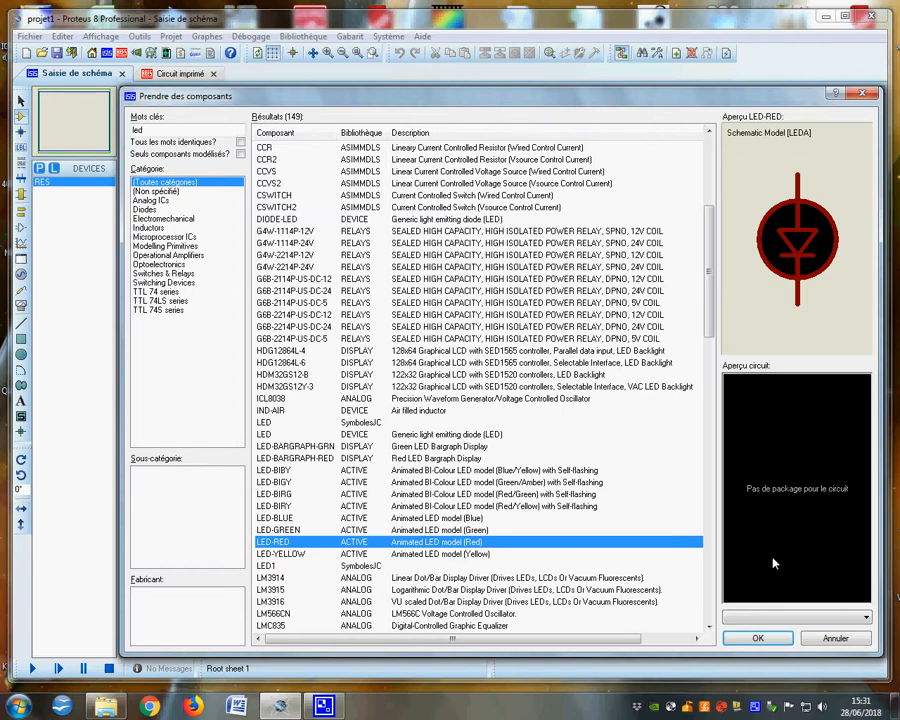
pyautogui.click(276, 533)
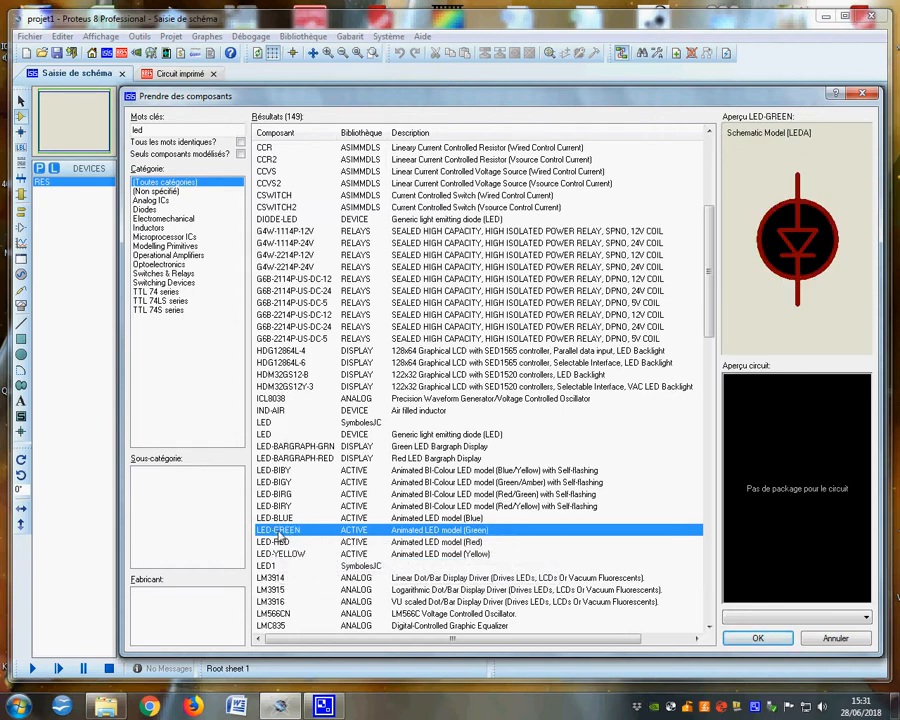
pyautogui.doubleClick(278, 532)
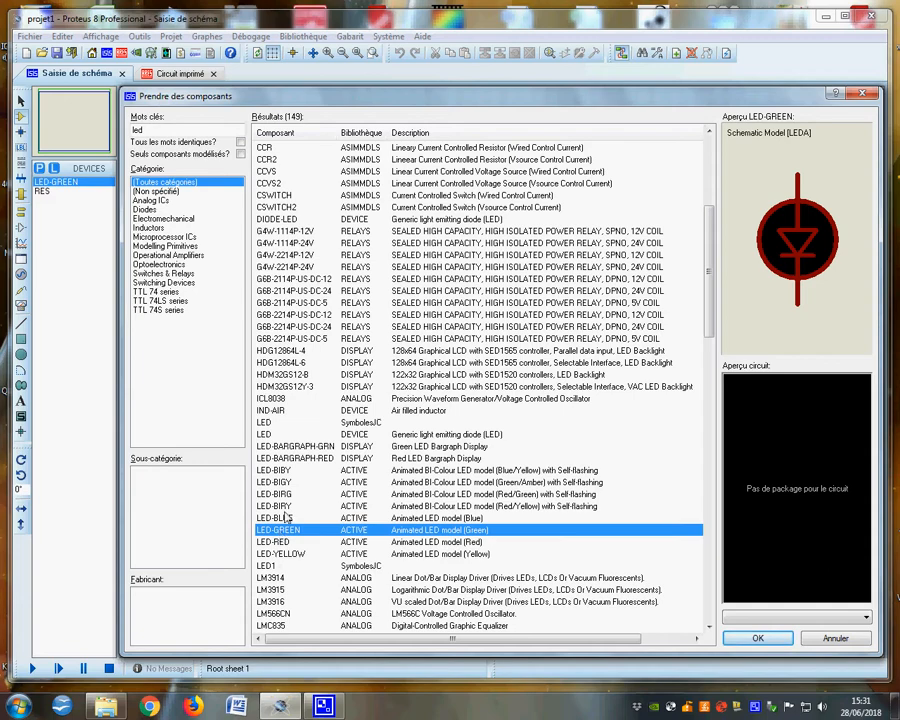
# Add the generic LED from the DEVICE library to the device list and close the component picker
pyautogui.click(265, 434)
pyautogui.doubleClick(270, 437)
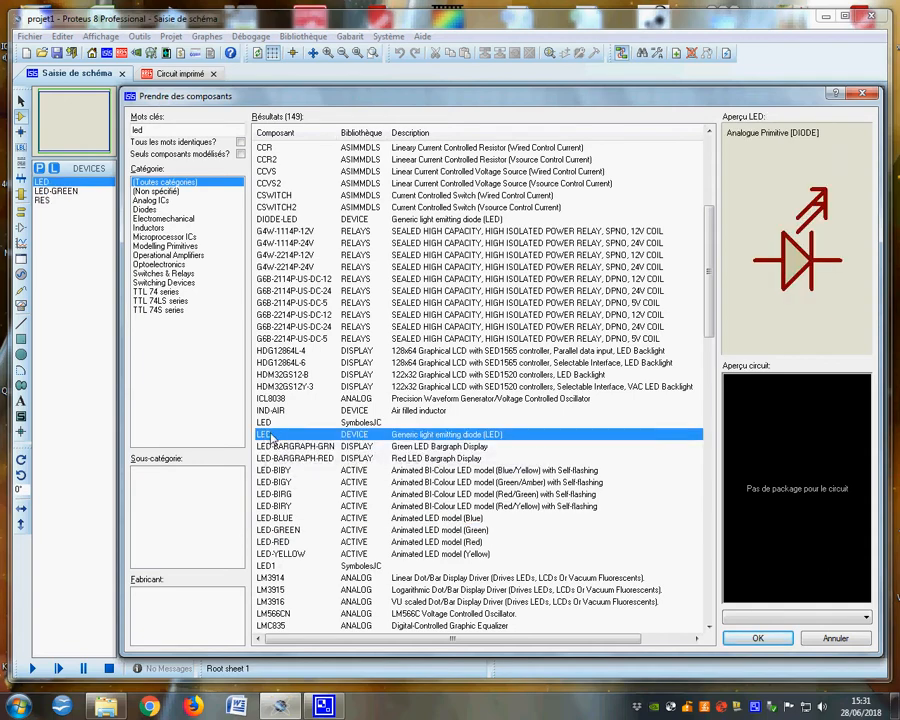
pyautogui.click(742, 642)
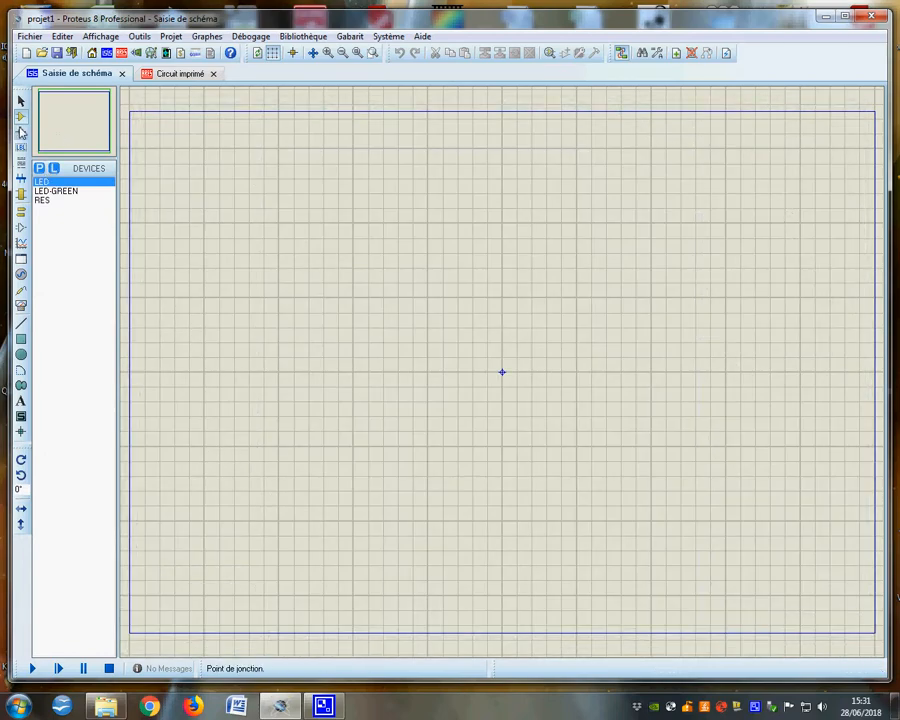
# Reopen the component picker and add the two-pin connector CONN-SIL2 from the Connectors category, SIL subcategory
pyautogui.click(41, 169)
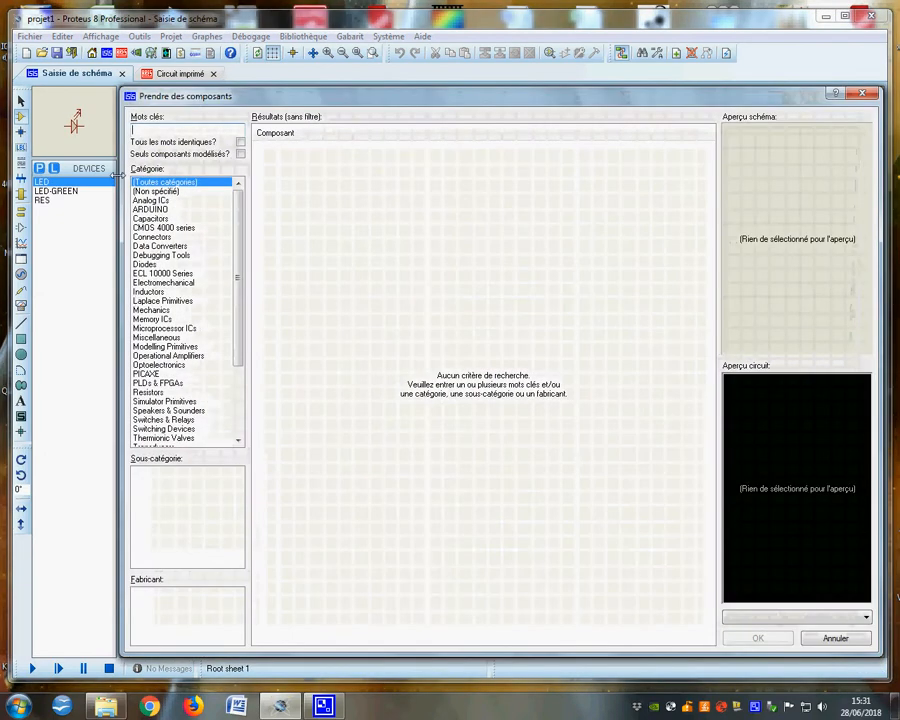
pyautogui.click(162, 238)
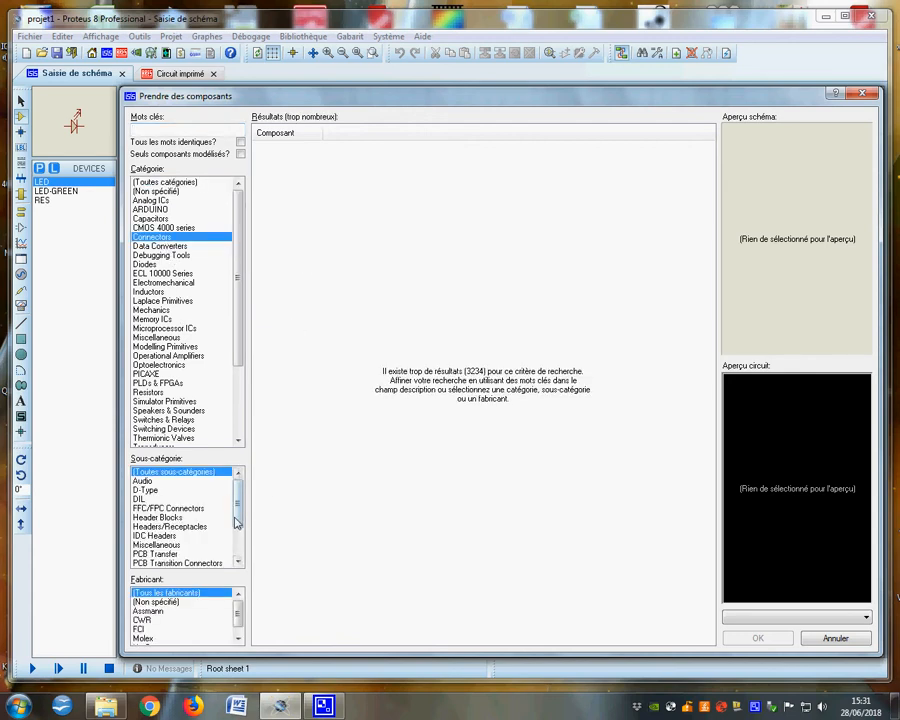
pyautogui.moveTo(235, 518); pyautogui.dragTo(237, 553)
pyautogui.click(140, 545)
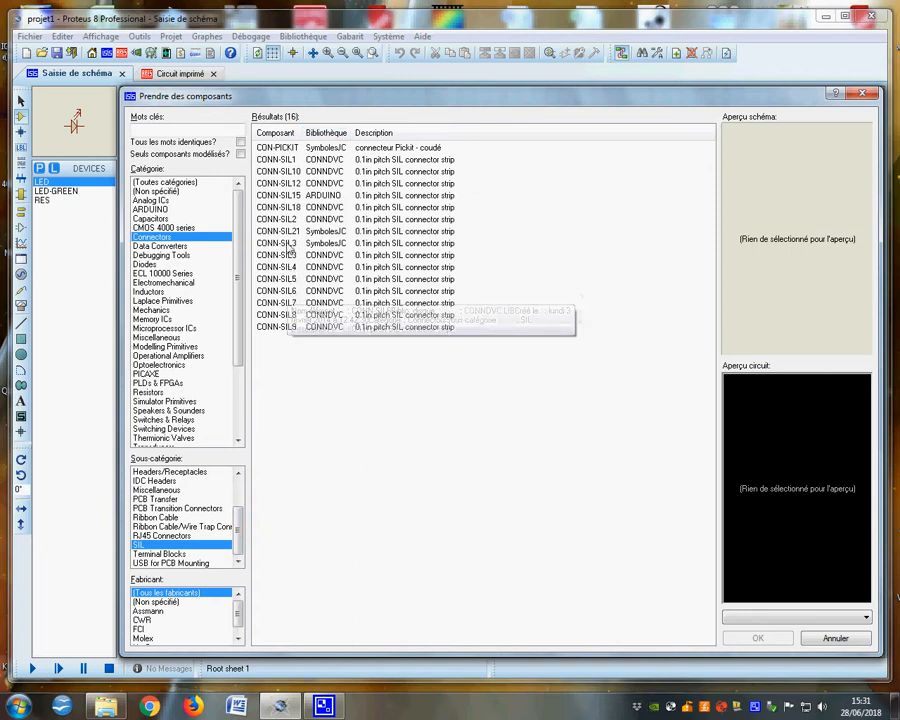
pyautogui.click(282, 219)
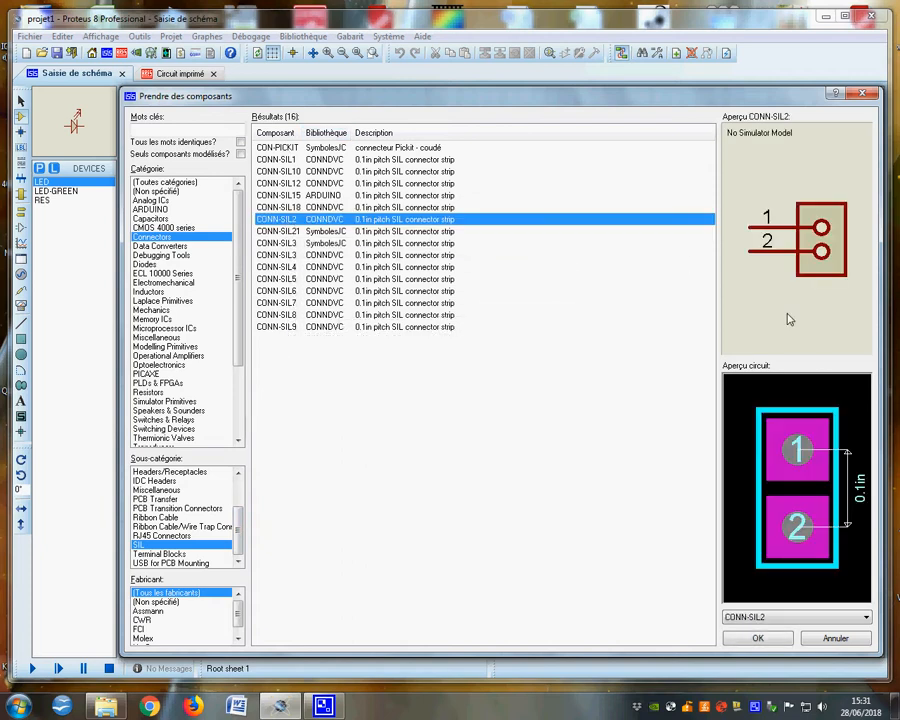
pyautogui.doubleClick(290, 220)
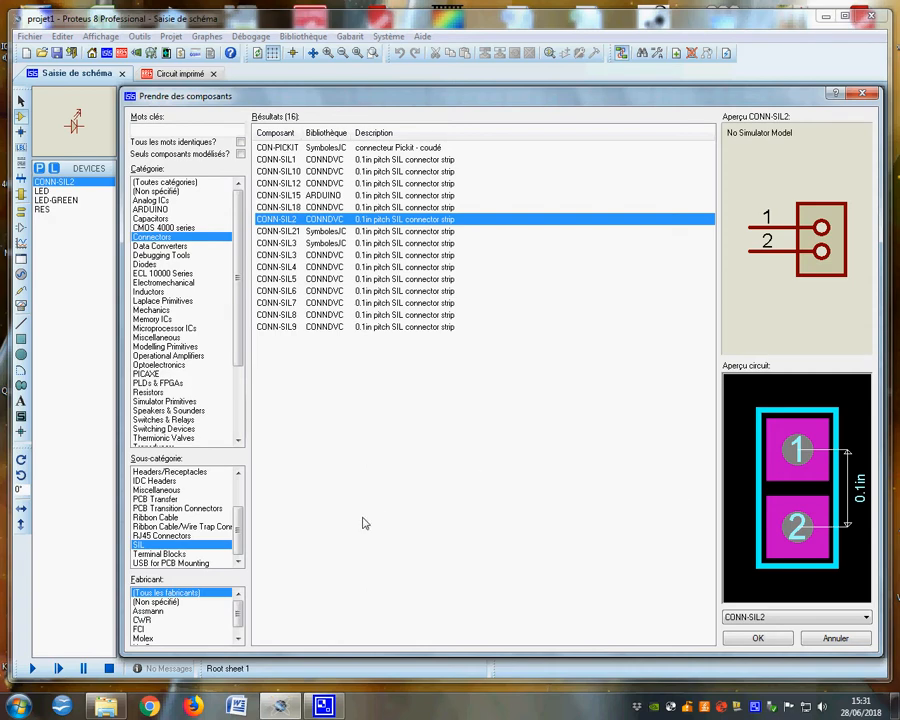
# Search the component library for "button", add the SPST push button BUTTON to the device list and close the component picker
pyautogui.click(143, 129)
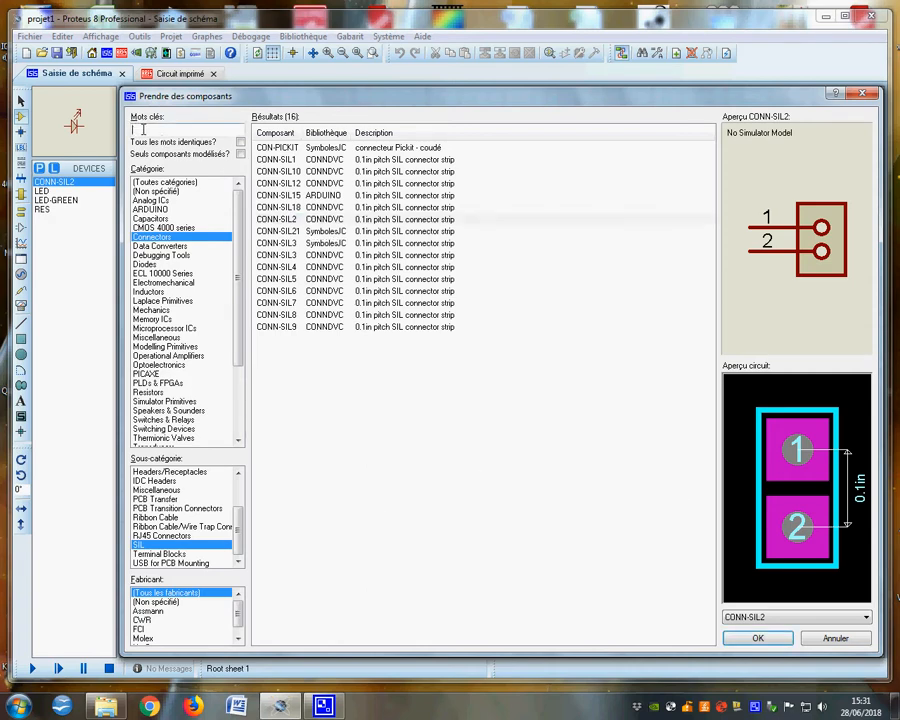
pyautogui.write('button')
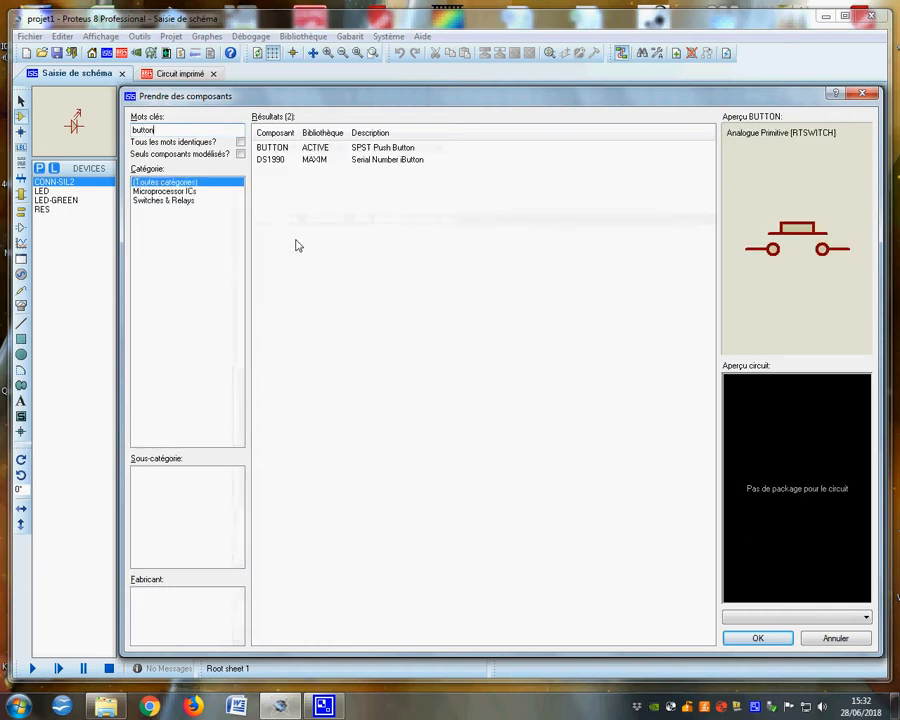
pyautogui.click(271, 151)
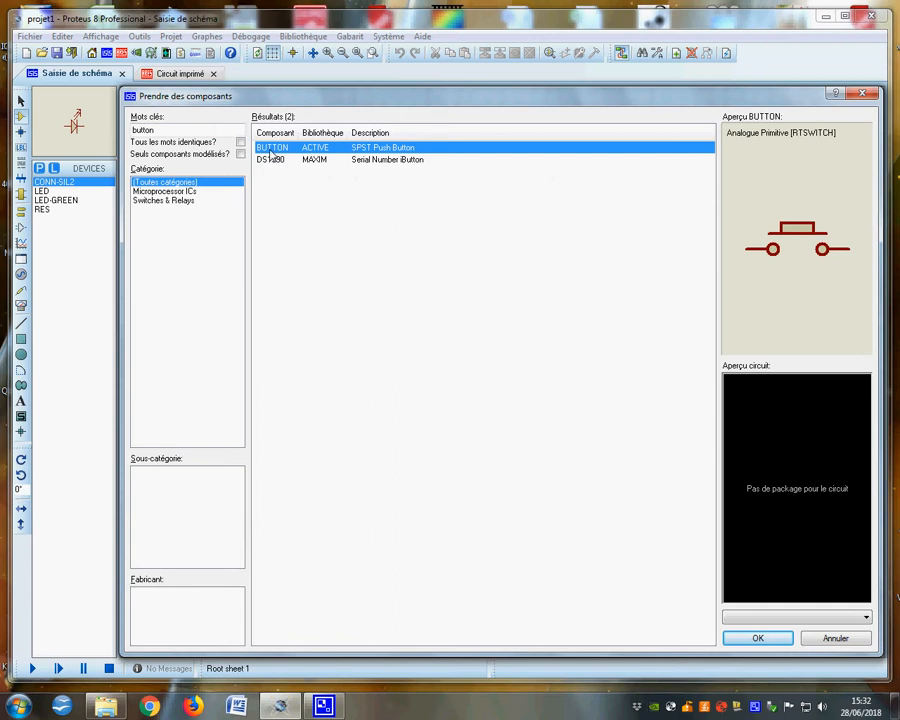
pyautogui.doubleClick(271, 151)
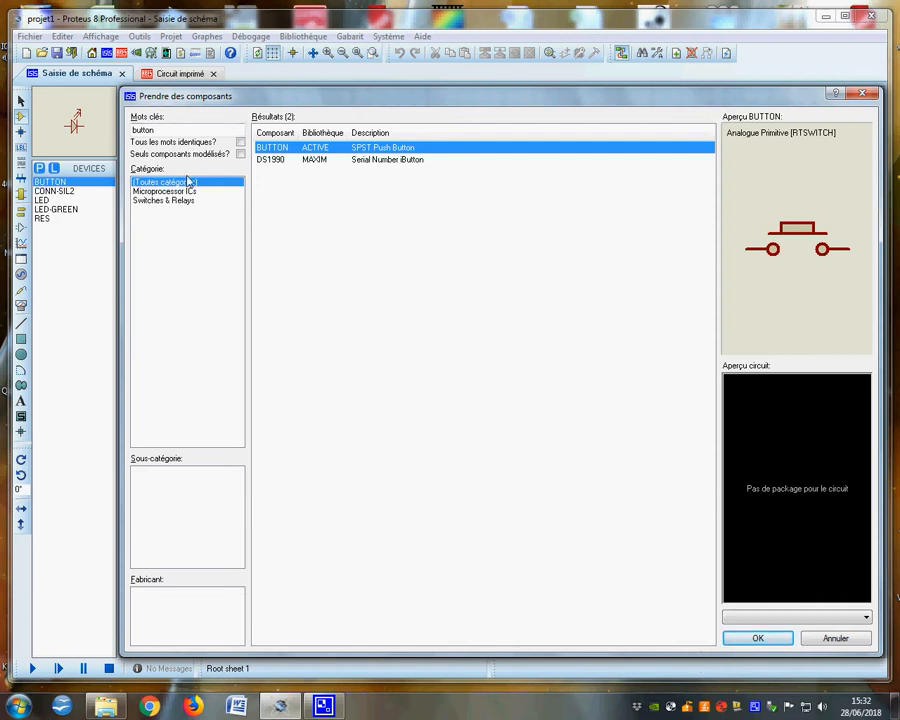
pyautogui.click(754, 638)
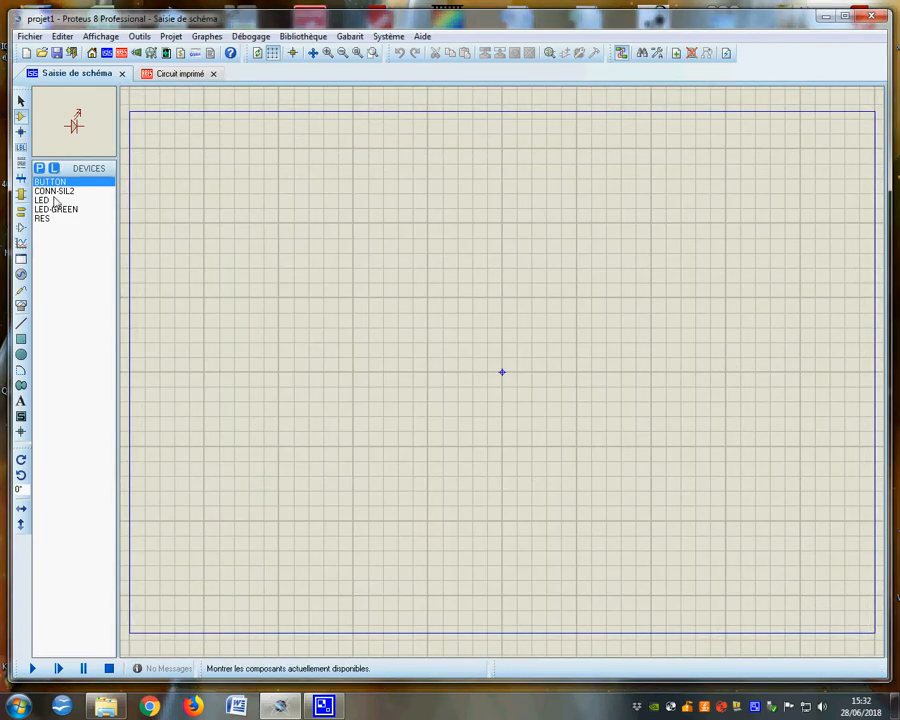
# Place the push button in the upper part of the schematic and inspect its PCB exclusion option in the component properties
pyautogui.click(324, 240)
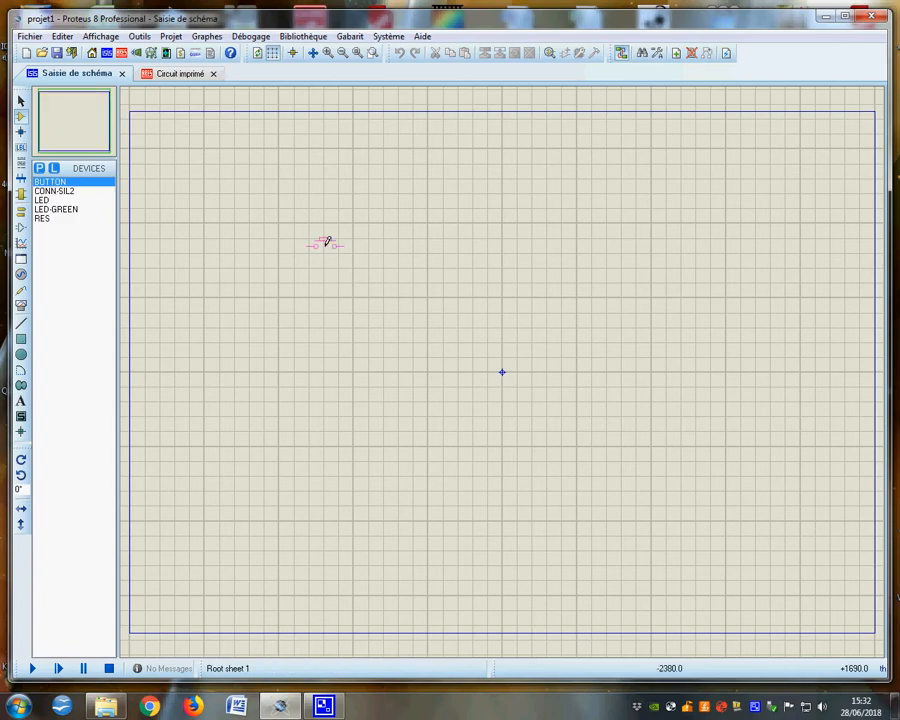
pyautogui.click(326, 242)
pyautogui.rightClick(330, 244)
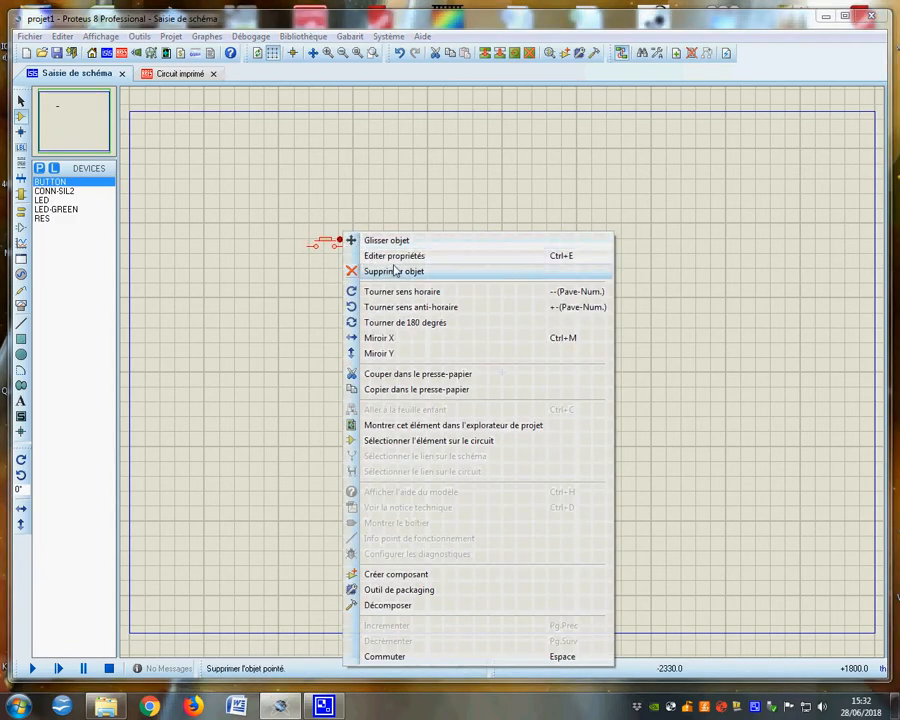
pyautogui.click(374, 254)
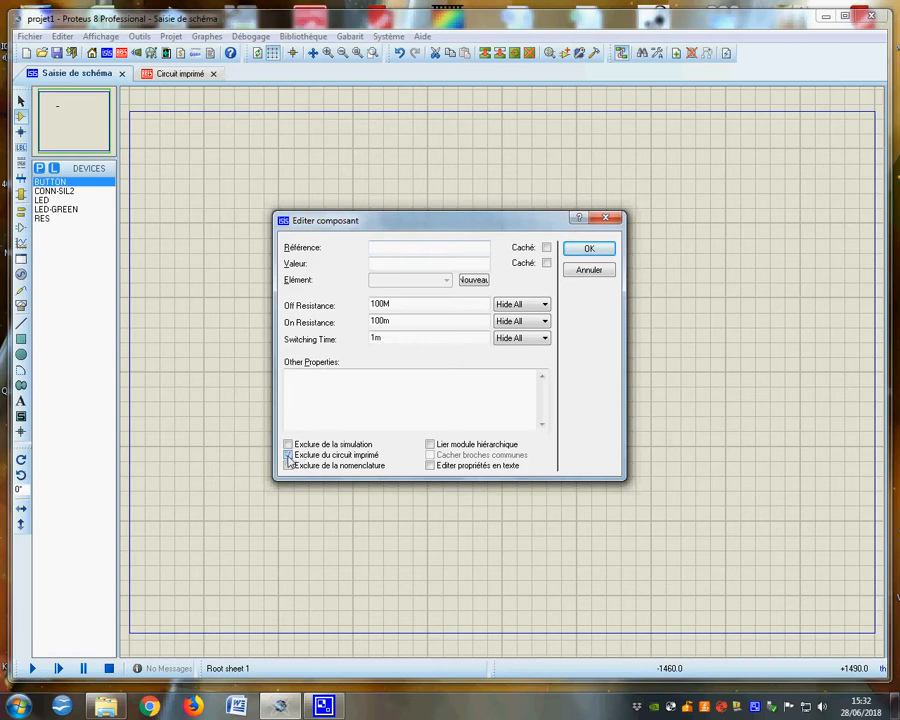
pyautogui.click(571, 247)
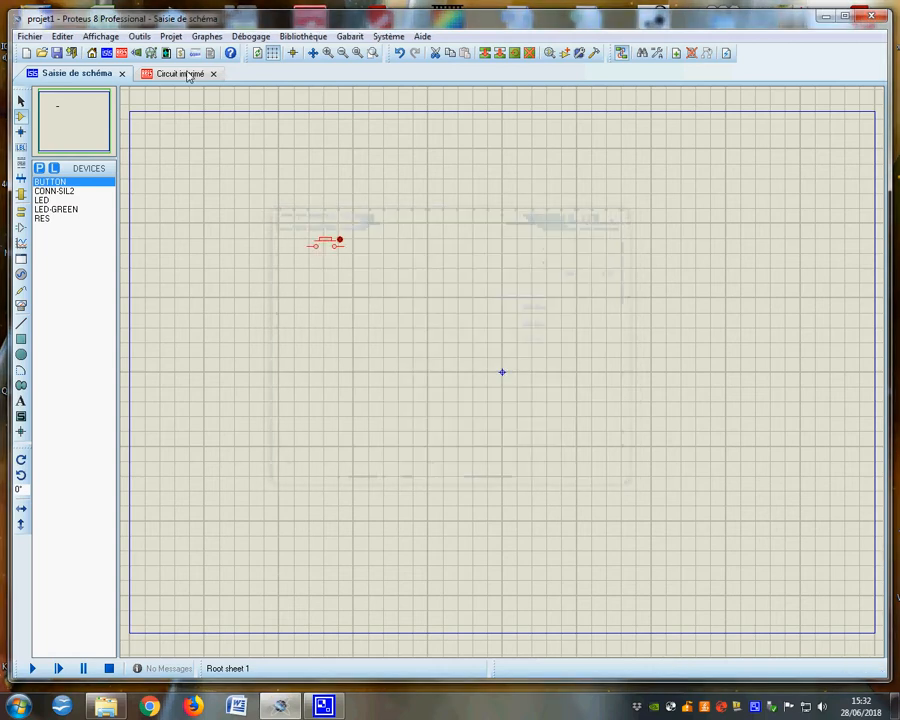
# Check the component list in the PCB layout, and return to the schematic to delete the push button
pyautogui.click(186, 74)
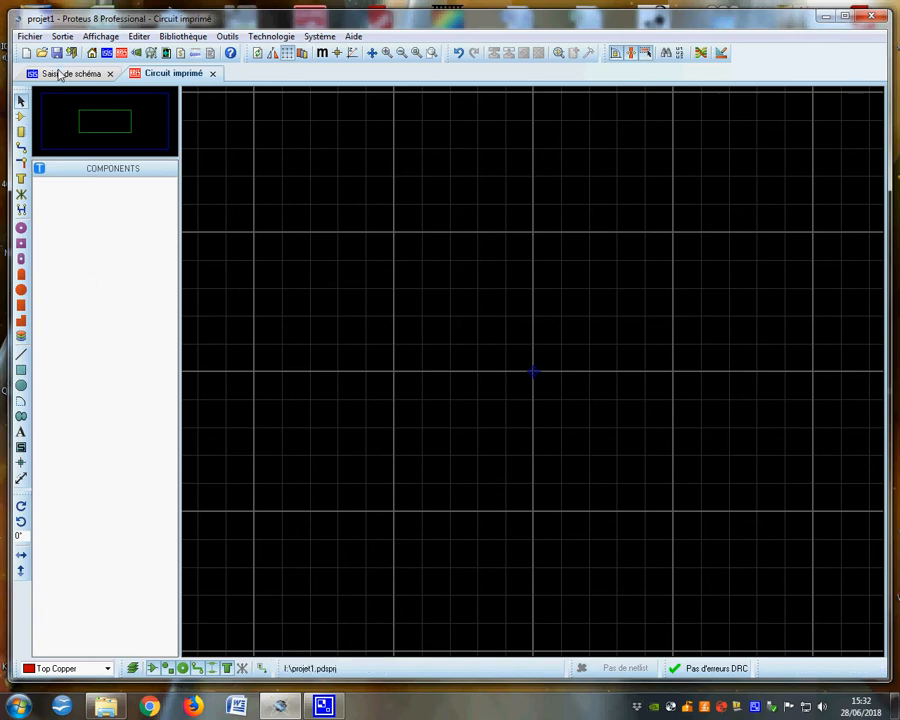
pyautogui.click(21, 116)
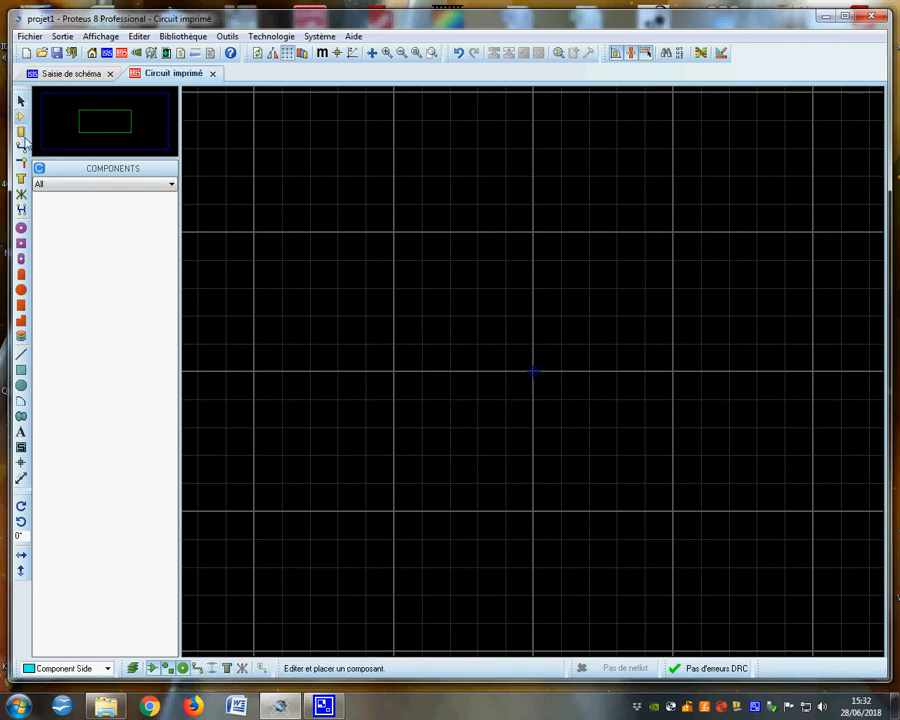
pyautogui.click(64, 74)
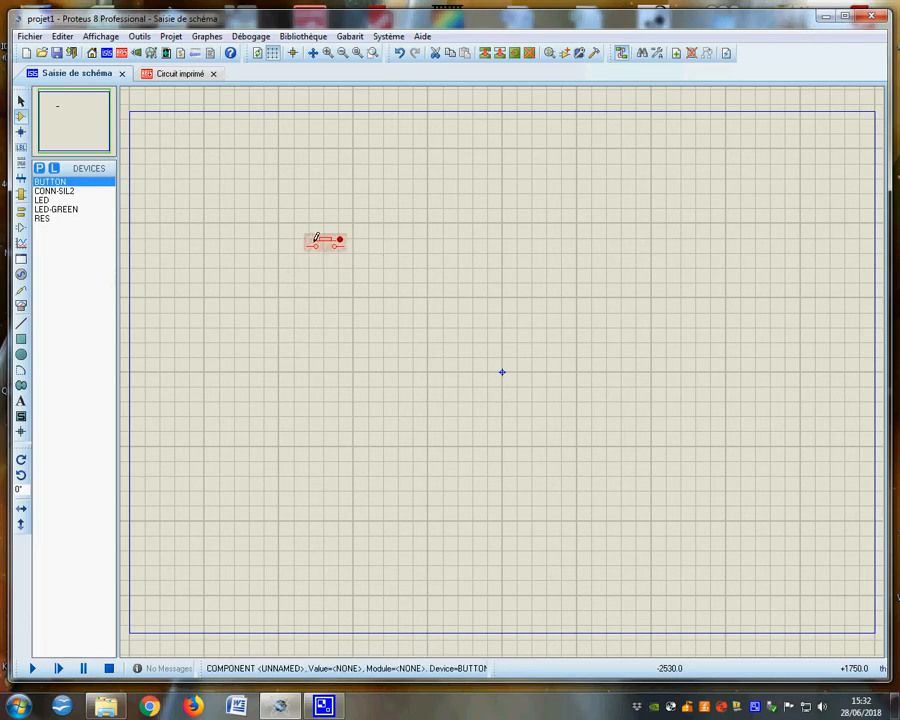
pyautogui.rightClick(315, 241)
pyautogui.click(368, 277)
# Place one resistor RES on the schematic and one connector CONN-SIL2 below and to the left of it
pyautogui.click(41, 218)
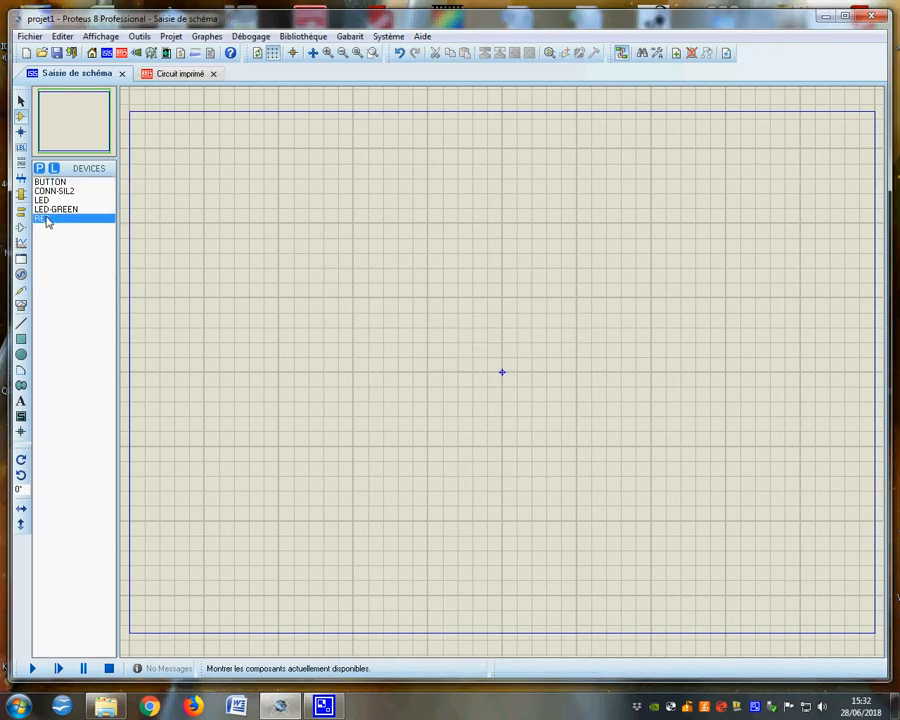
pyautogui.click(372, 262)
pyautogui.click(372, 262)
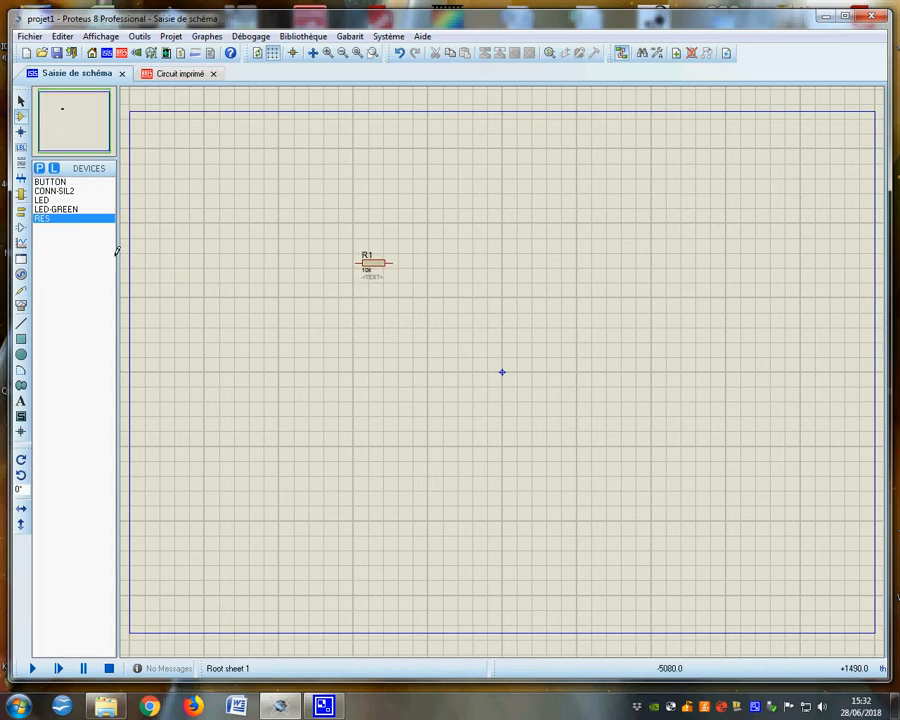
pyautogui.click(60, 191)
pyautogui.click(331, 296)
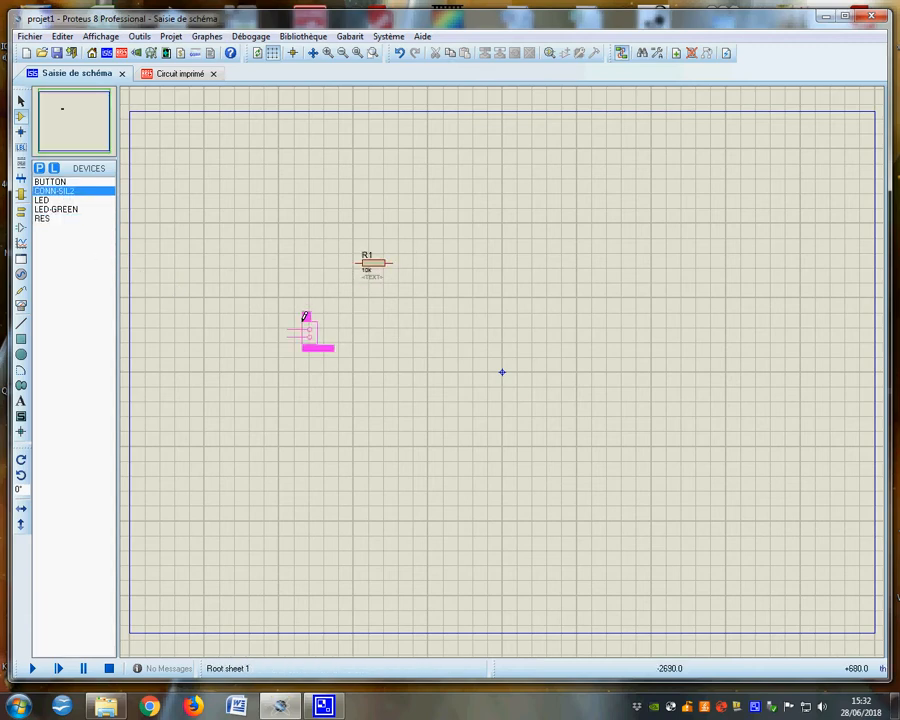
pyautogui.click(312, 318)
# Place the generic LED, rotated to 270°, below and to the right of resistor R1
pyautogui.click(55, 200)
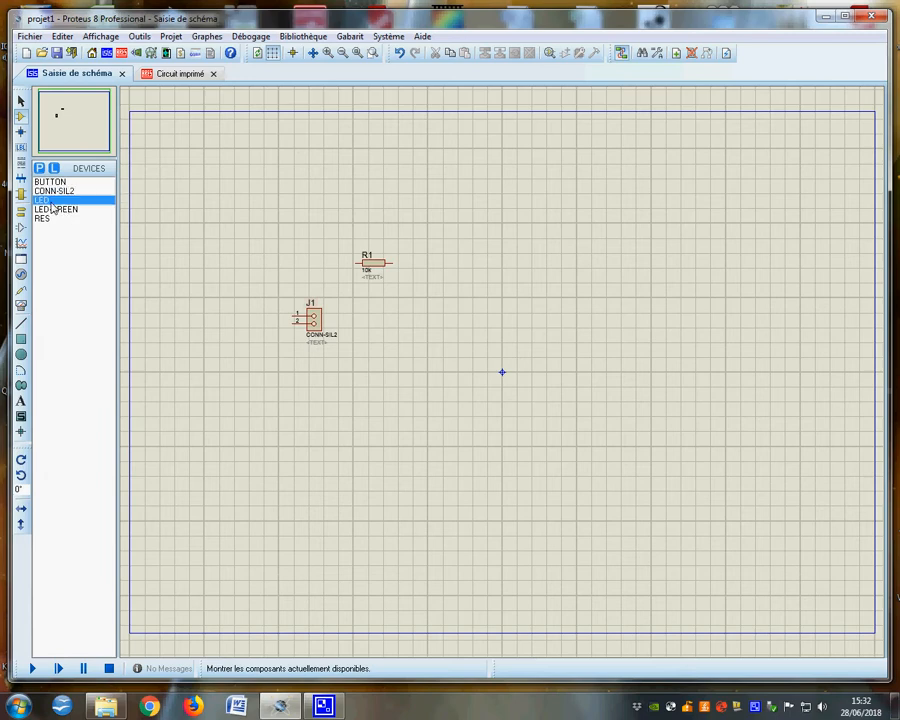
pyautogui.press('KP_Subtract')
pyautogui.click(424, 312)
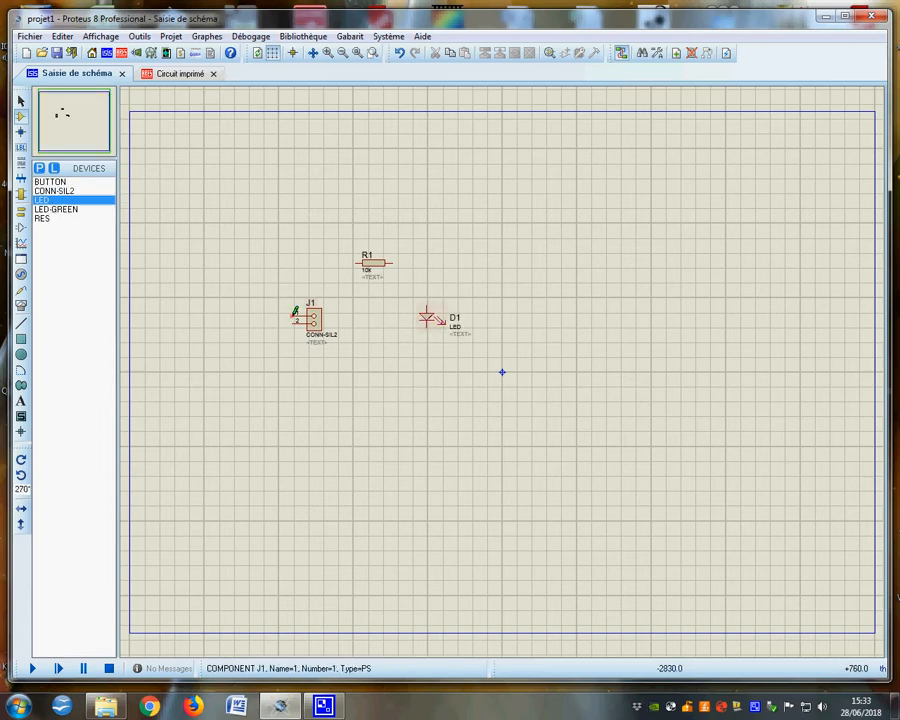
# Wire connector pin 1 through resistor R1 to the LED's anode, and the LED's cathode back to connector pin 2
pyautogui.click(294, 313)
pyautogui.click(357, 264)
pyautogui.click(391, 264)
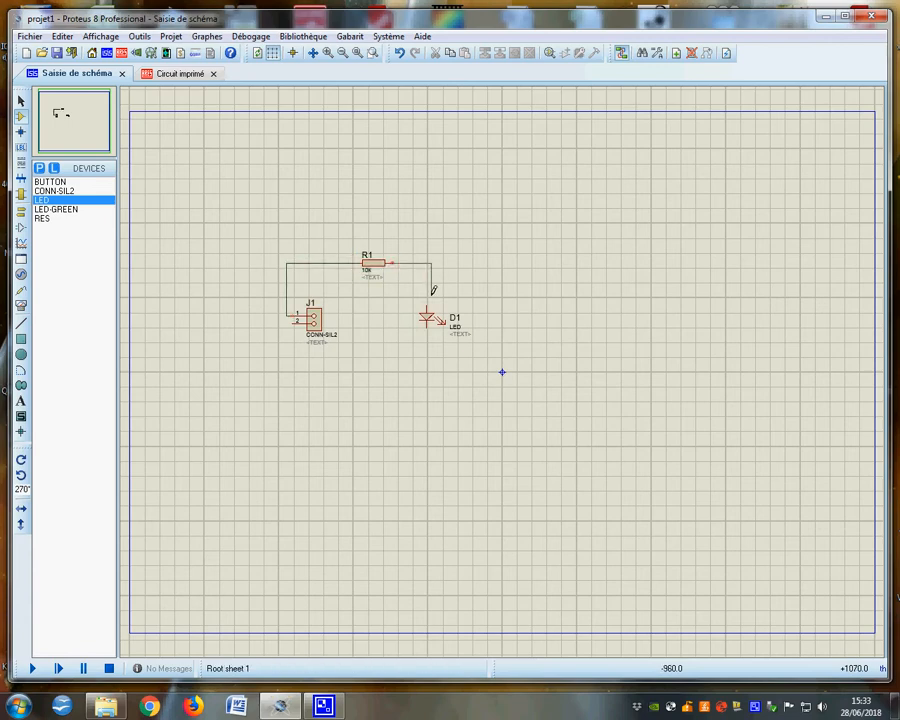
pyautogui.click(426, 312)
pyautogui.click(426, 330)
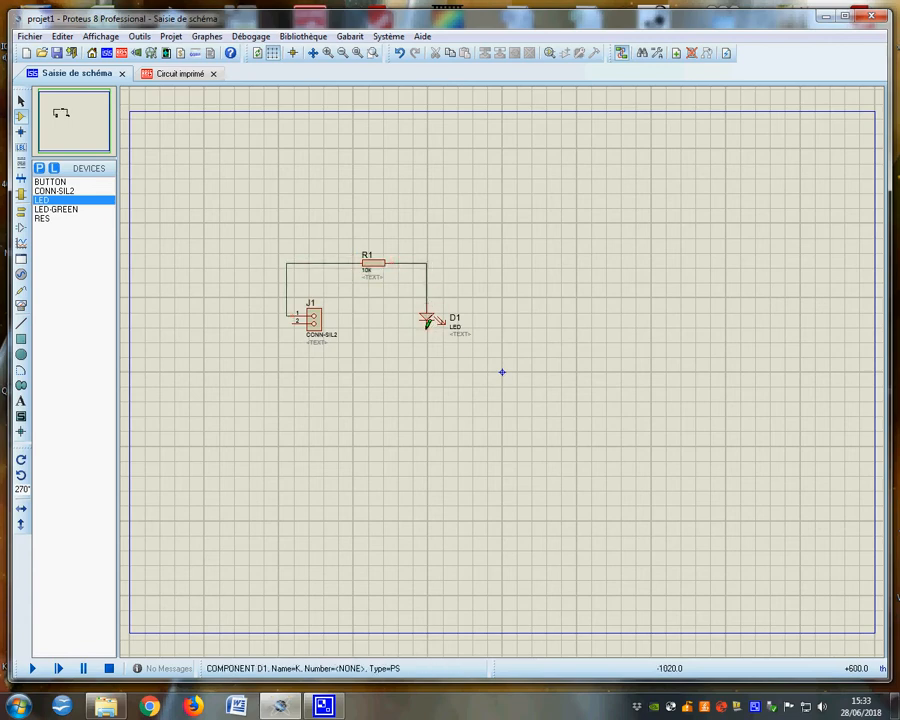
pyautogui.click(297, 322)
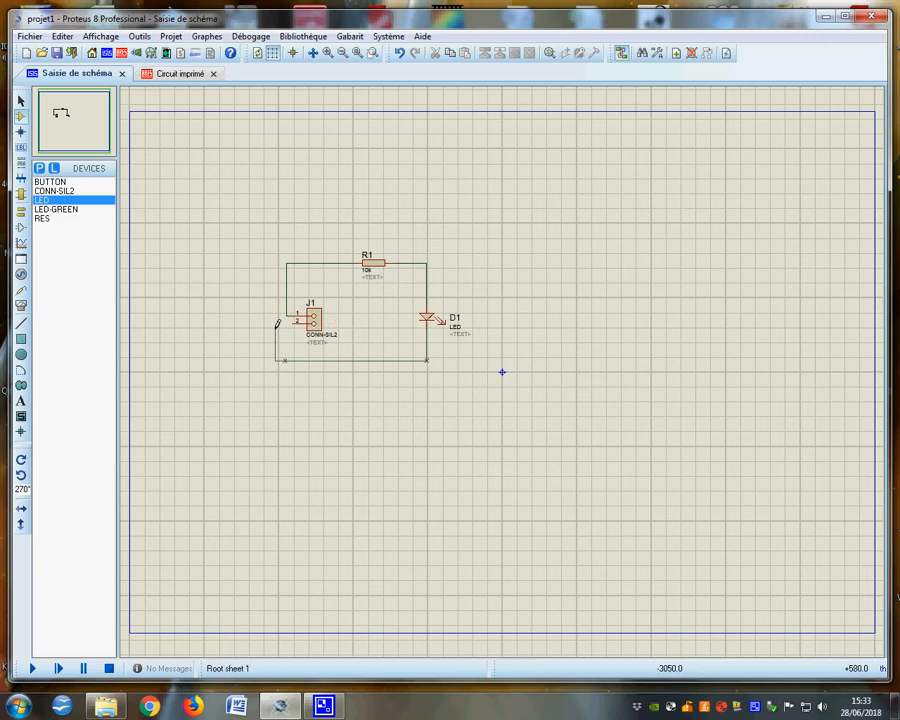
pyautogui.click(296, 321)
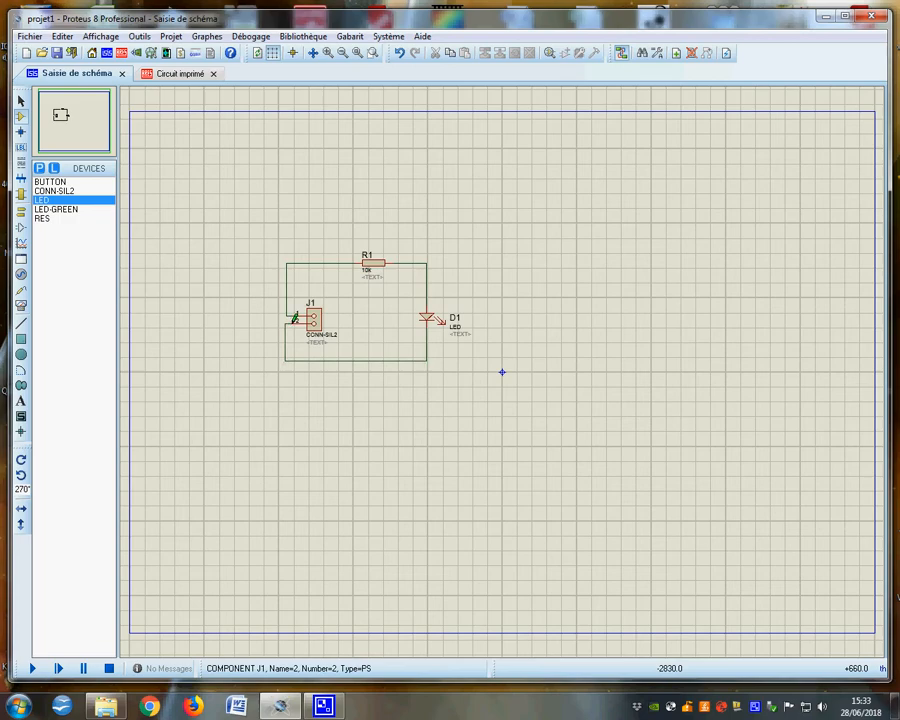
# Set the resistance of R1 to 220 in its component properties
pyautogui.rightClick(378, 271)
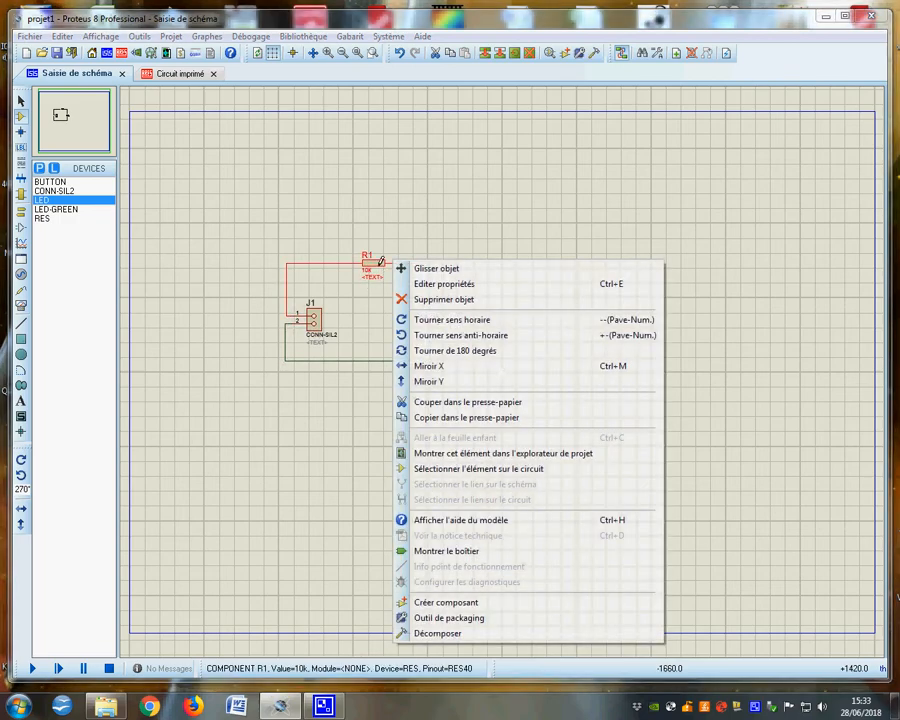
pyautogui.click(435, 287)
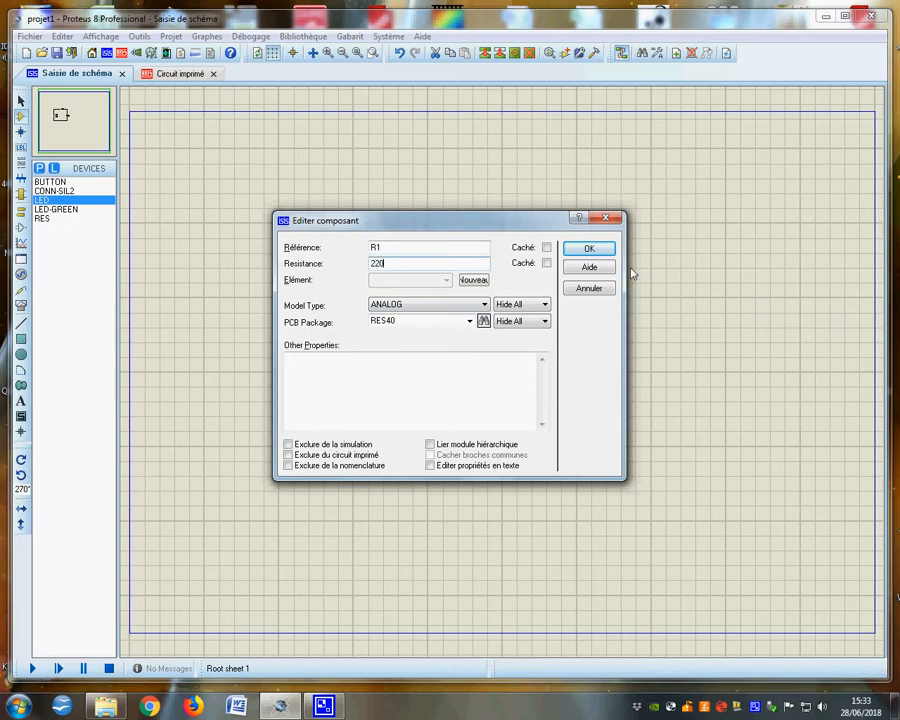
pyautogui.click(599, 247)
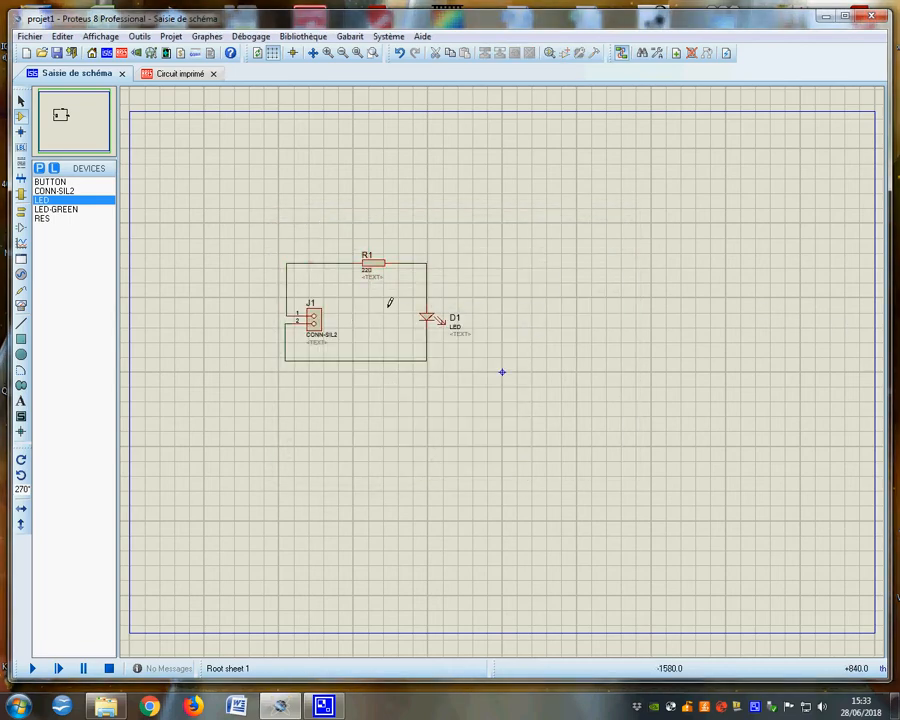
pyautogui.scroll(2, 390, 302)
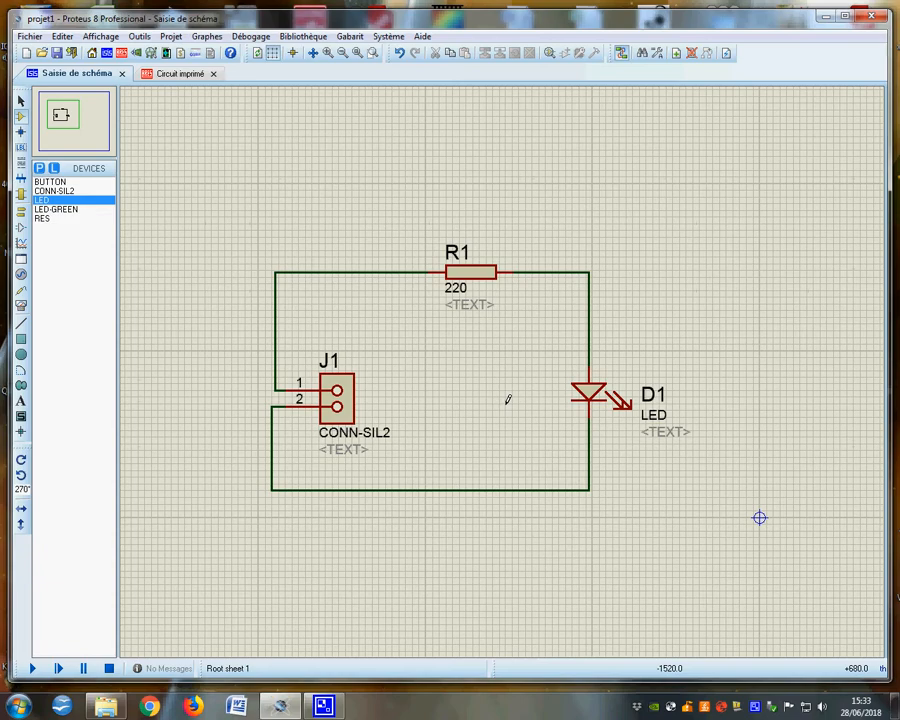
# Switch to the PCB layout and examine the footprints assigned to J1, R1 and D1
pyautogui.click(165, 73)
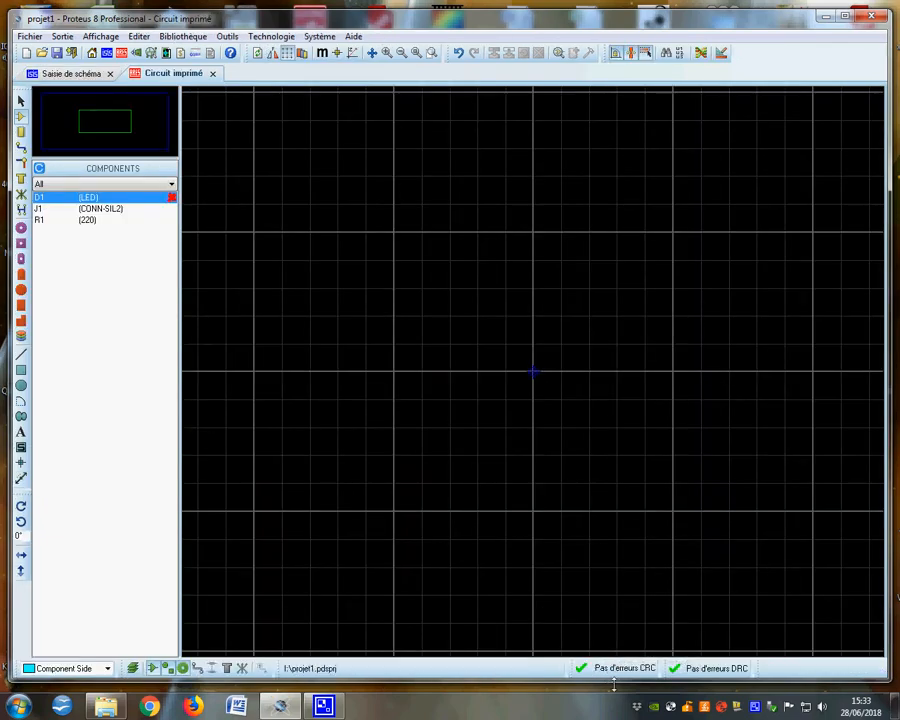
pyautogui.click(100, 210)
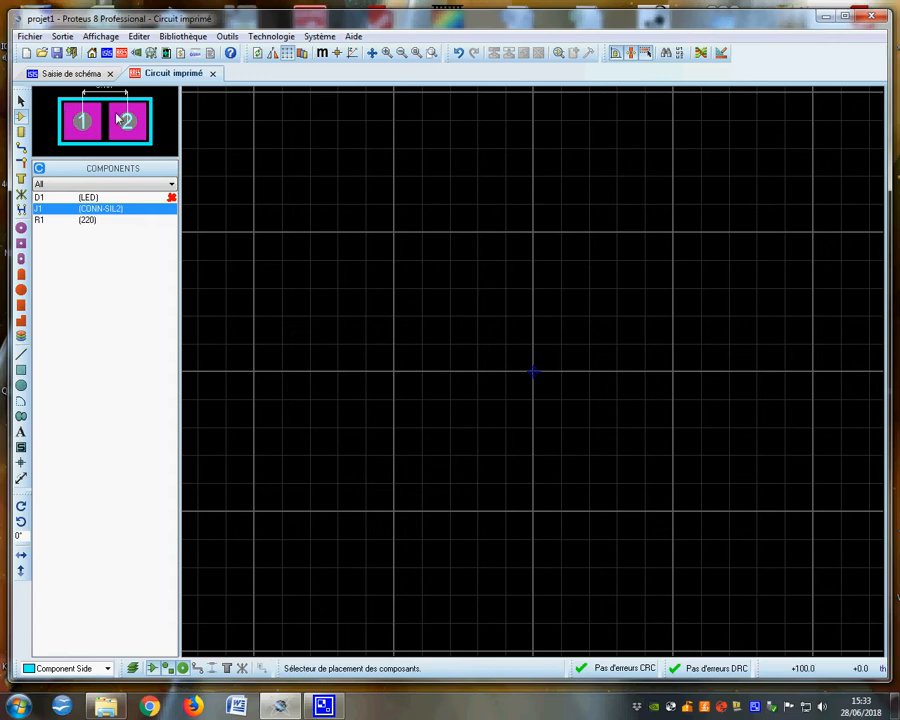
pyautogui.click(86, 221)
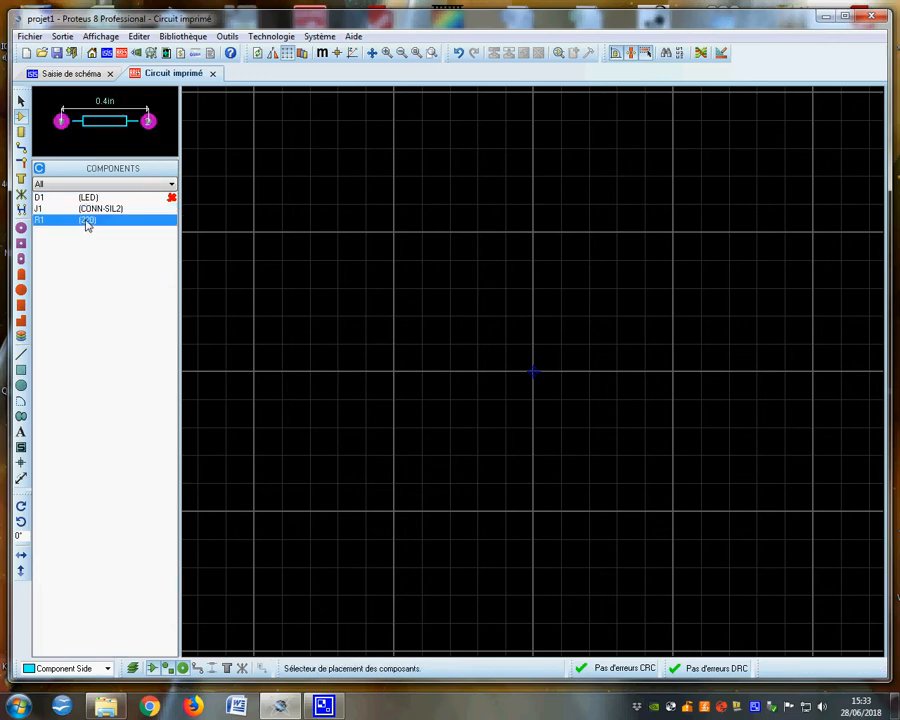
pyautogui.click(89, 199)
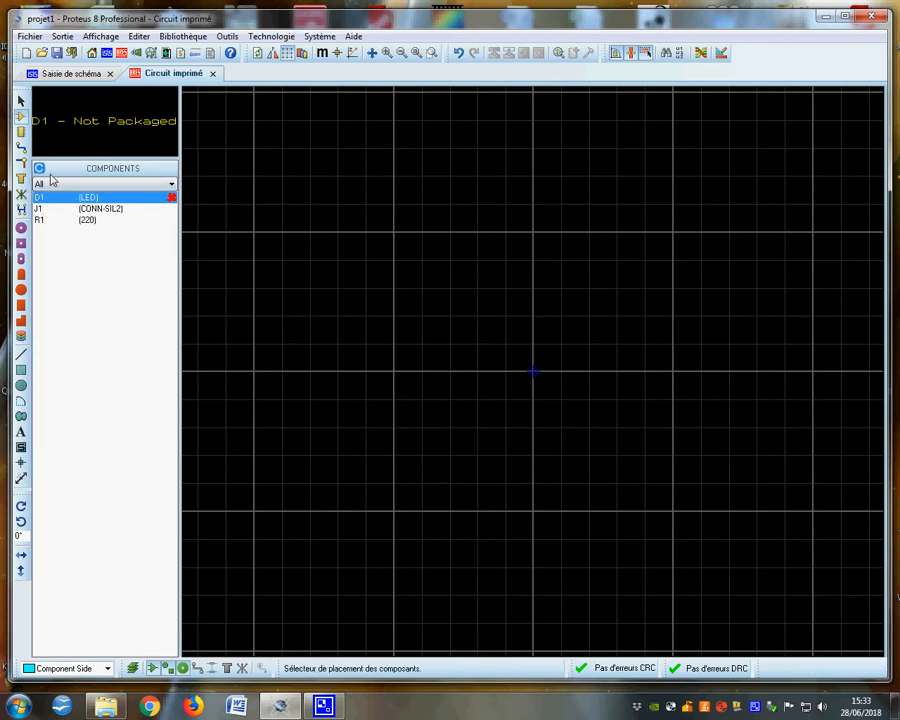
# Return to the schematic and place a second generic LED to the right of D1, outside the circuit
pyautogui.click(68, 75)
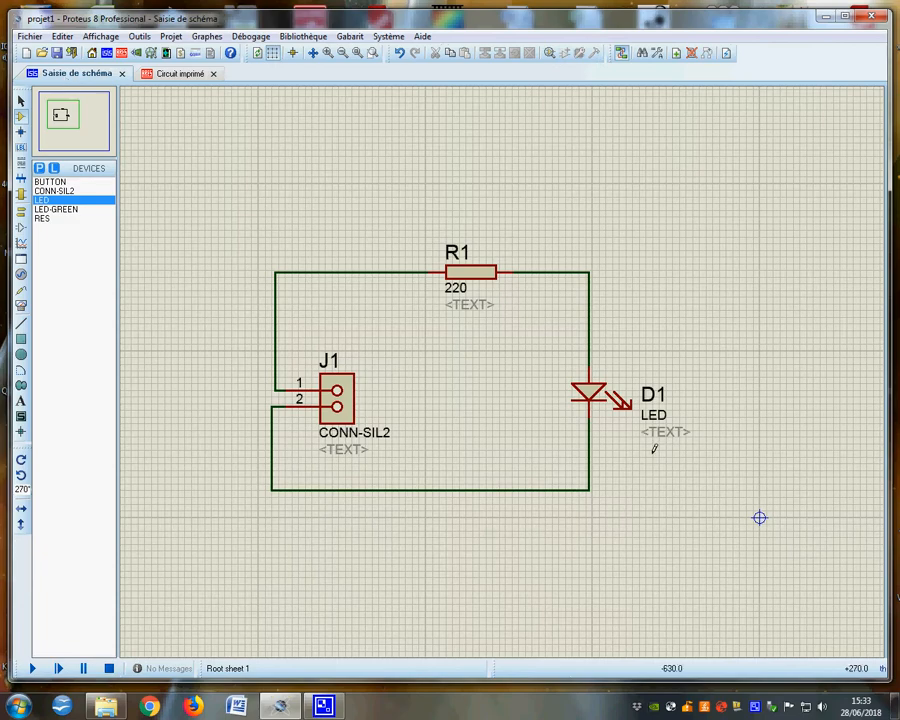
pyautogui.scroll(1, 654, 449)
pyautogui.scroll(-1, 502, 377)
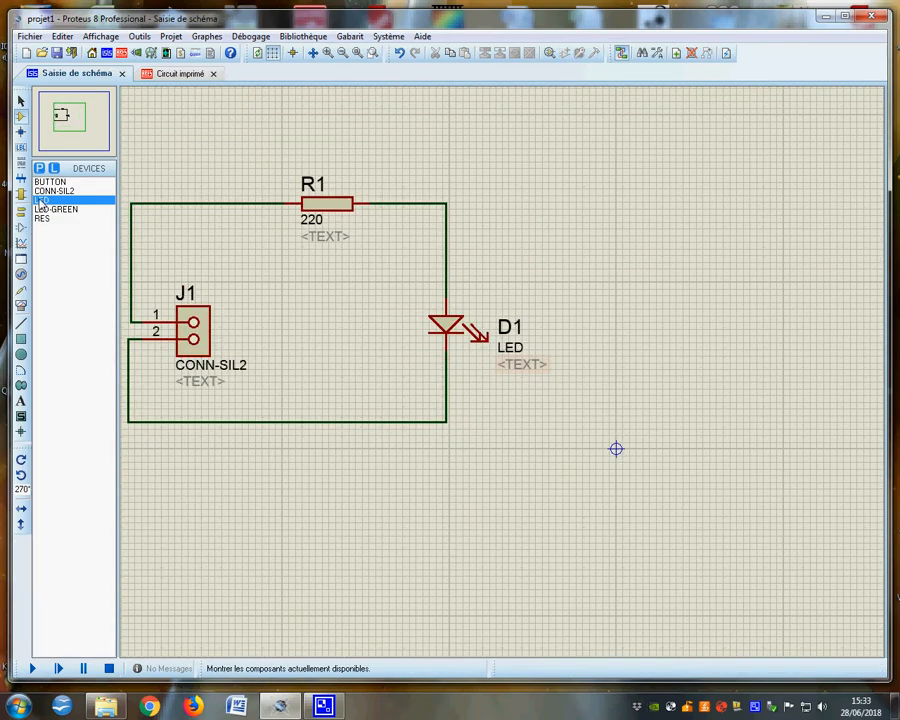
pyautogui.click(634, 314)
pyautogui.click(652, 320)
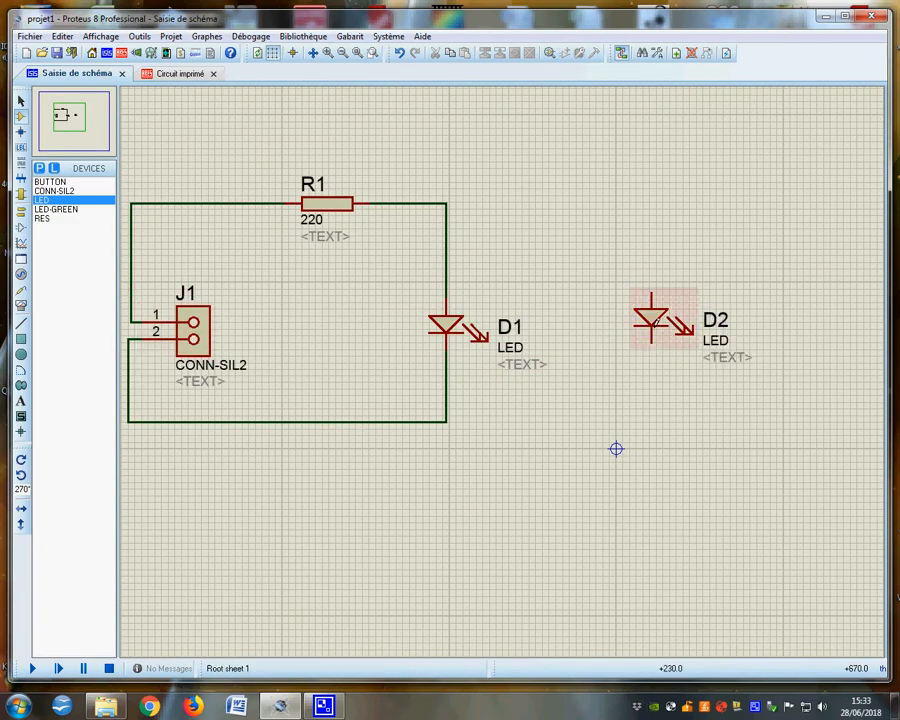
# Select the second LED and decompose it into its editable pins and graphics
pyautogui.moveTo(583, 232); pyautogui.dragTo(783, 400)
pyautogui.click(303, 36)
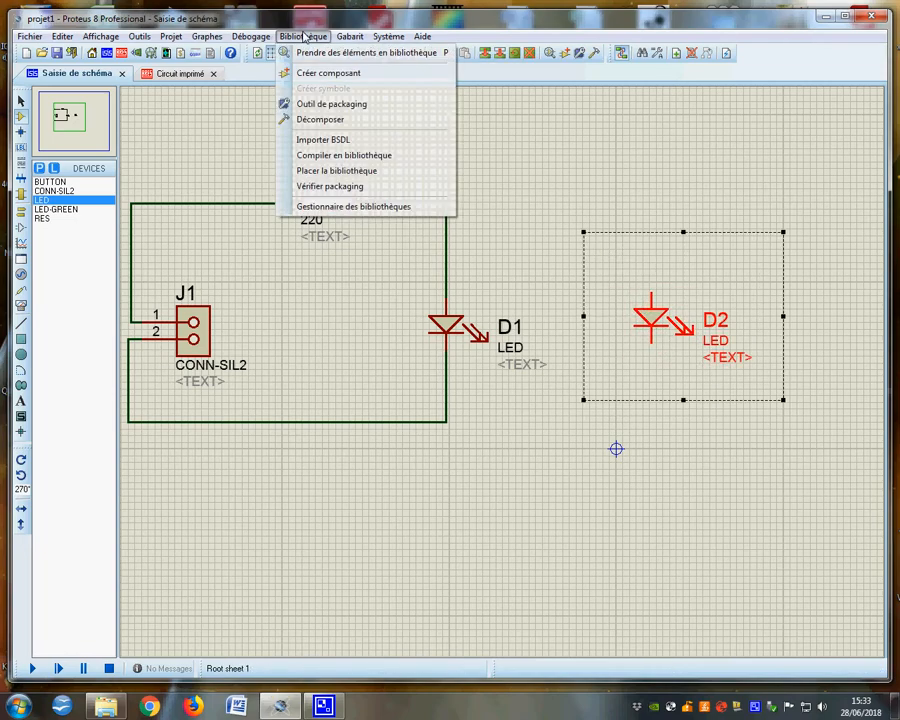
pyautogui.click(320, 119)
# Inspect the pin properties of the decomposed LED's upper and lower pins to check their names and numbers
pyautogui.rightClick(664, 299)
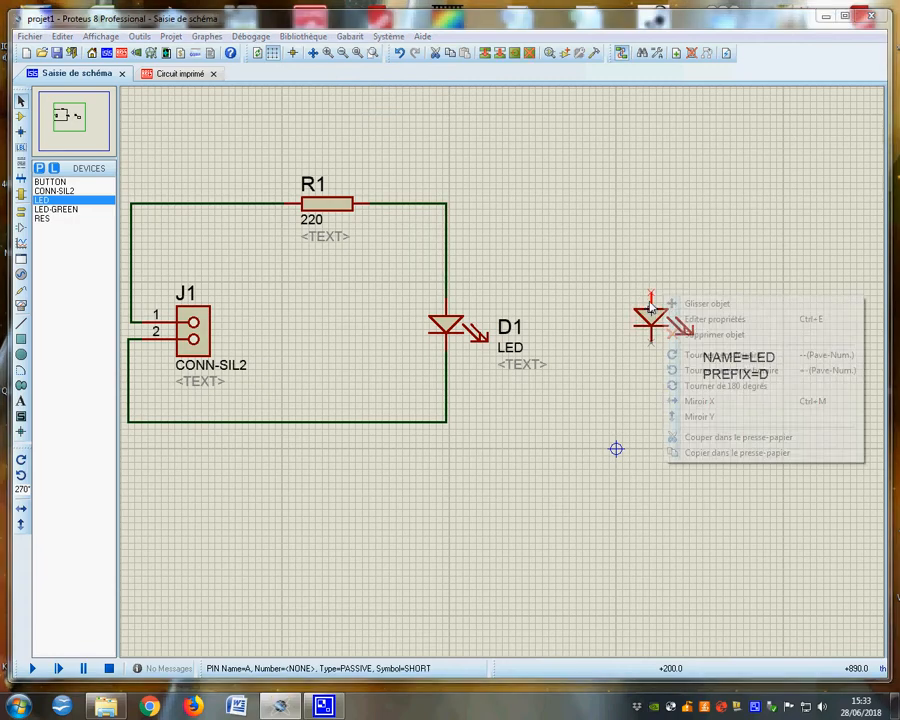
pyautogui.click(691, 320)
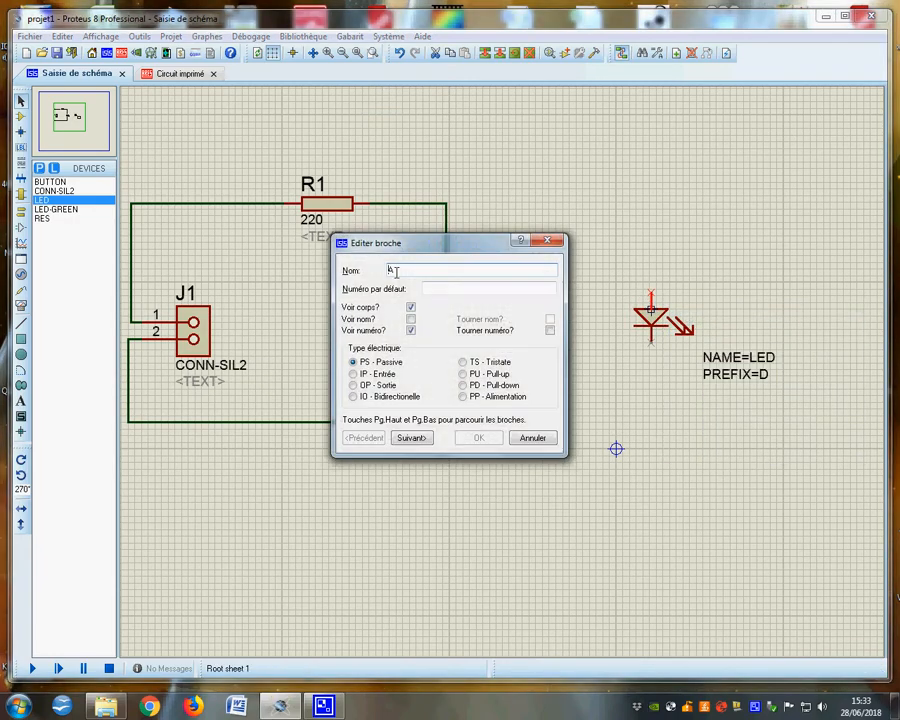
pyautogui.click(528, 437)
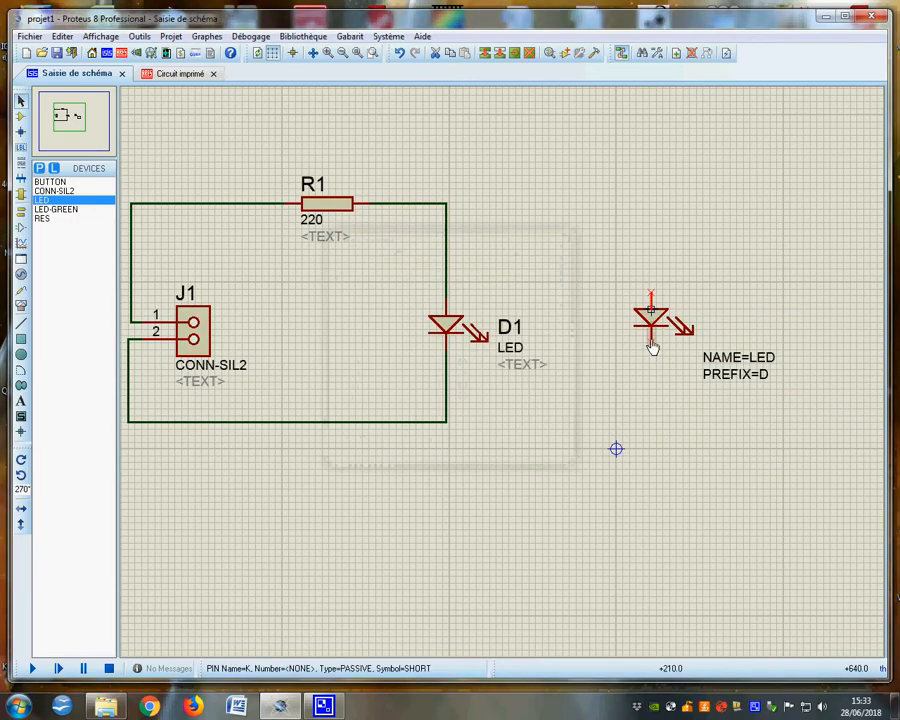
pyautogui.rightClick(651, 342)
pyautogui.click(703, 359)
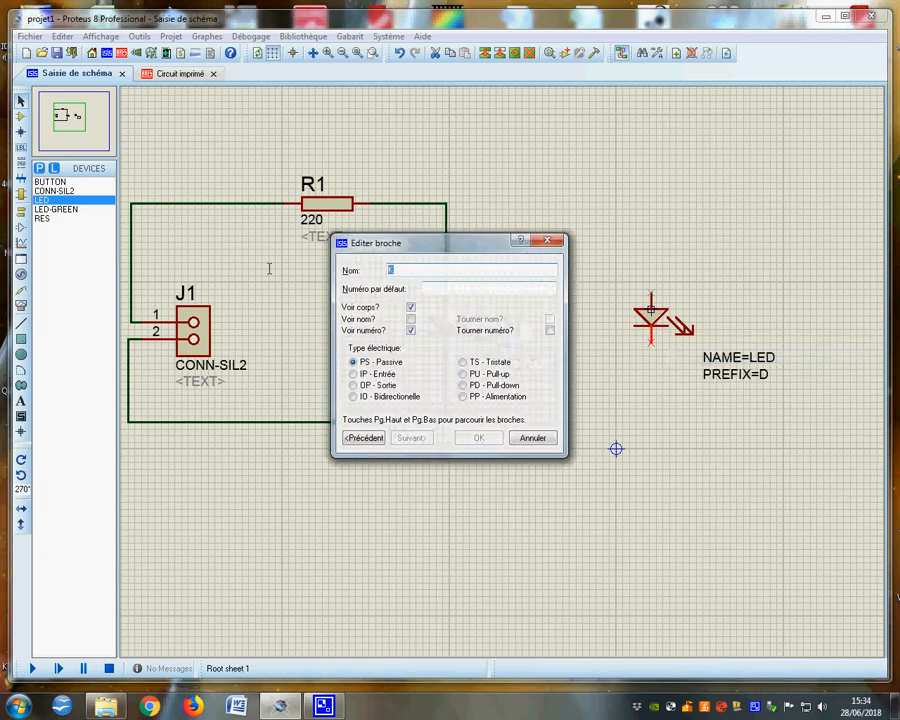
pyautogui.click(533, 439)
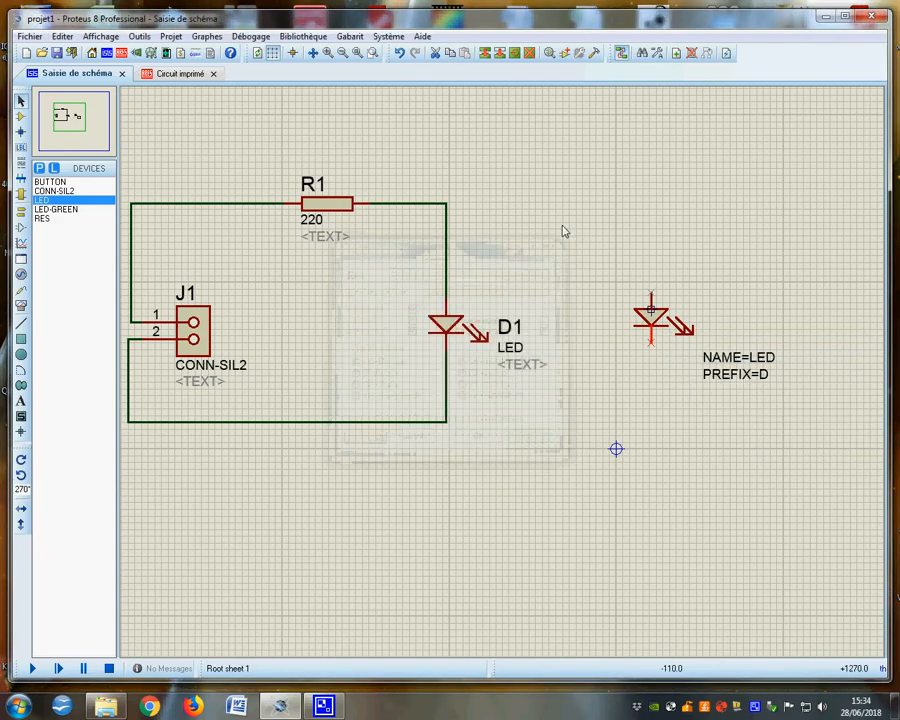
# Delete the whole decomposed LED, including its pins, graphics and NAME/PREFIX text
pyautogui.moveTo(563, 226); pyautogui.dragTo(815, 467)
pyautogui.press('Delete')
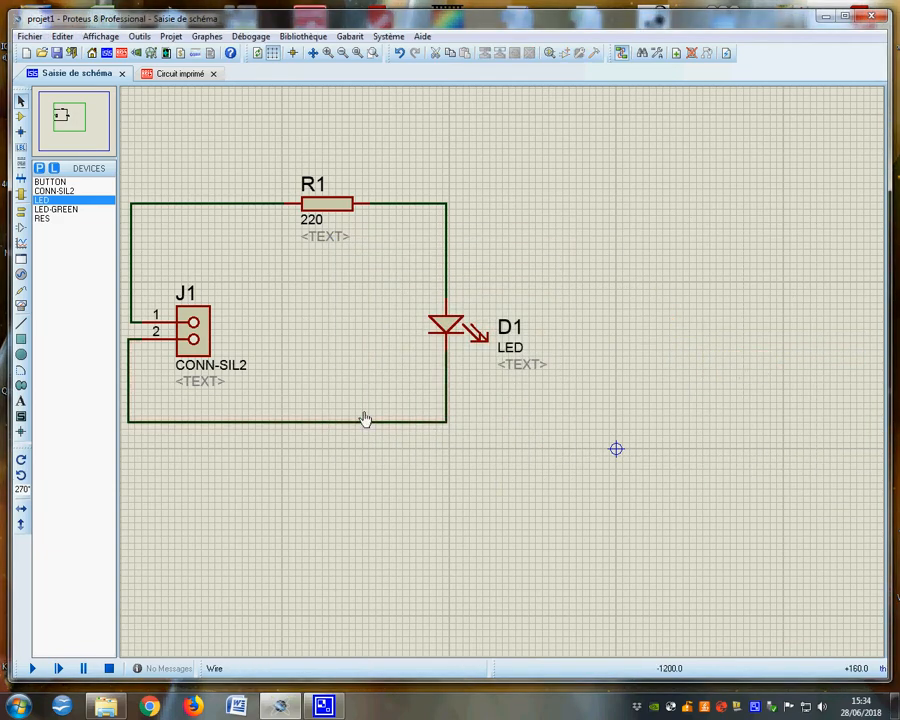
# Switch to the PCB layout, open the package library and preview the diode footprints under Discrete Components
pyautogui.click(161, 74)
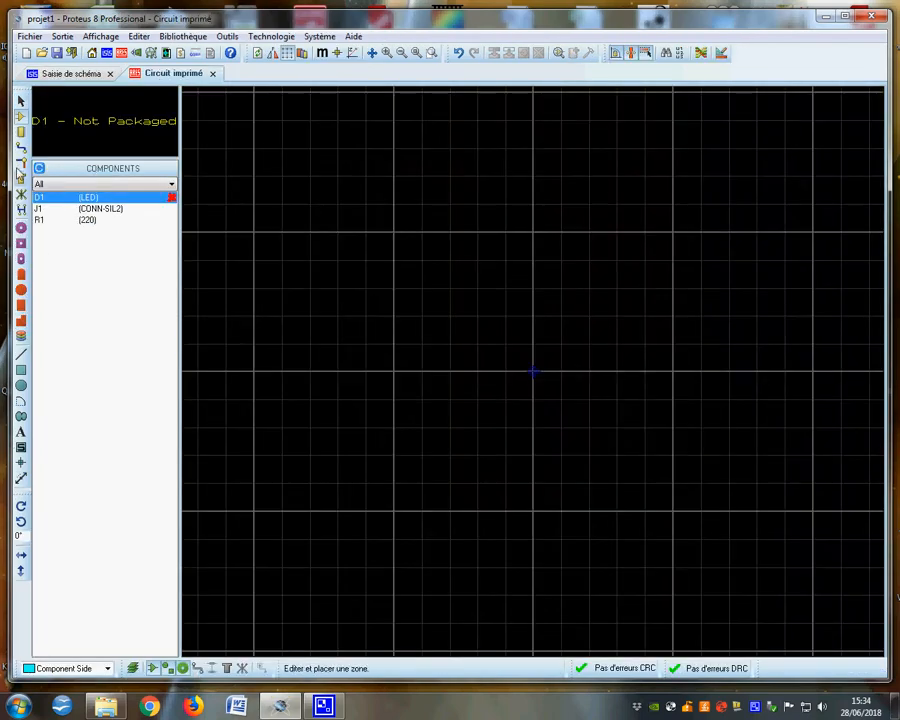
pyautogui.click(20, 134)
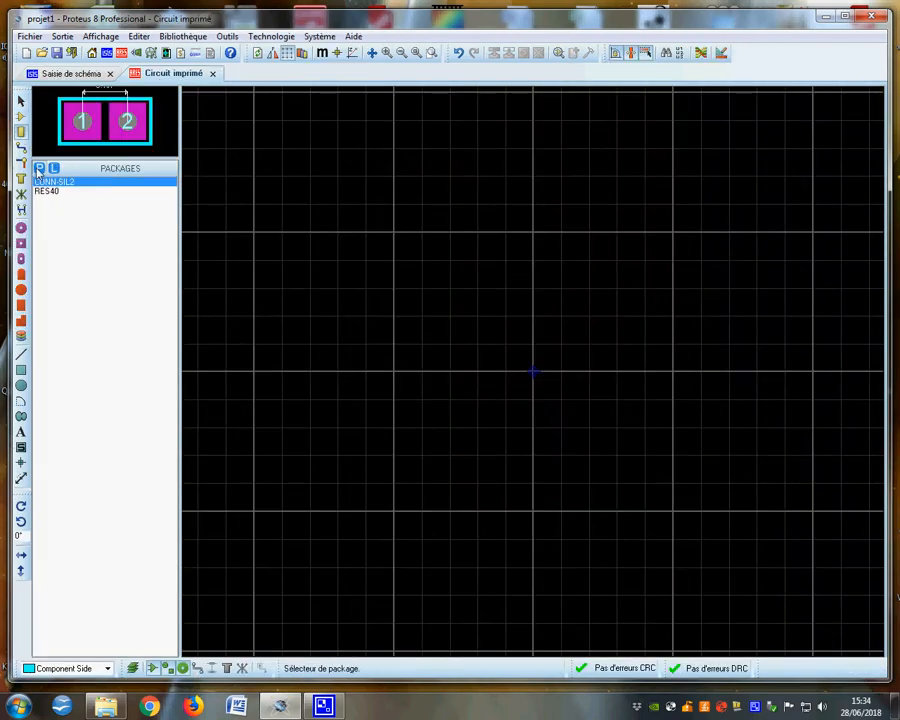
pyautogui.click(39, 168)
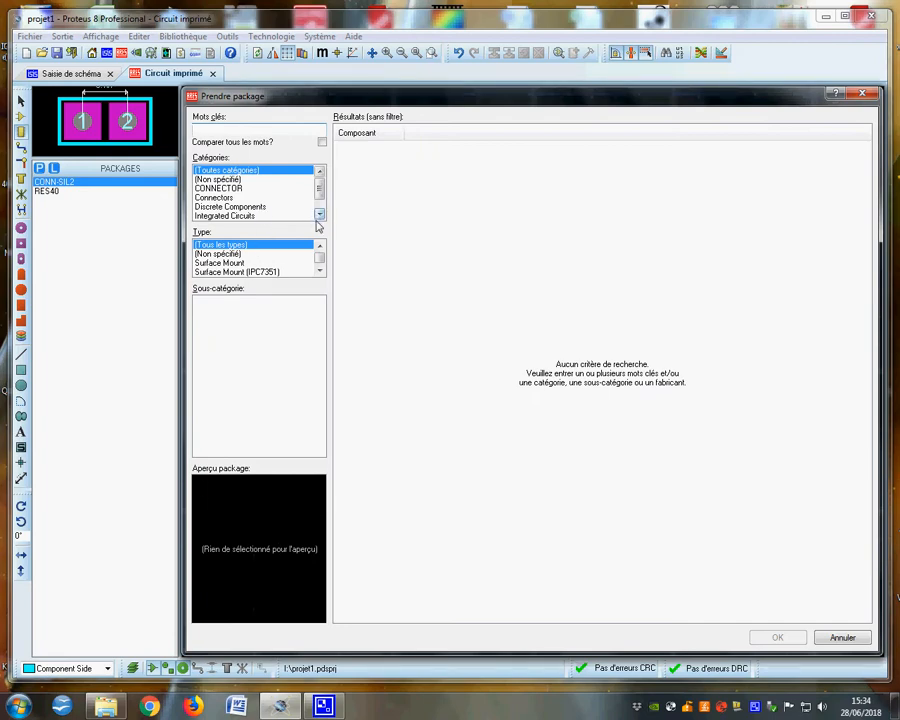
pyautogui.click(230, 206)
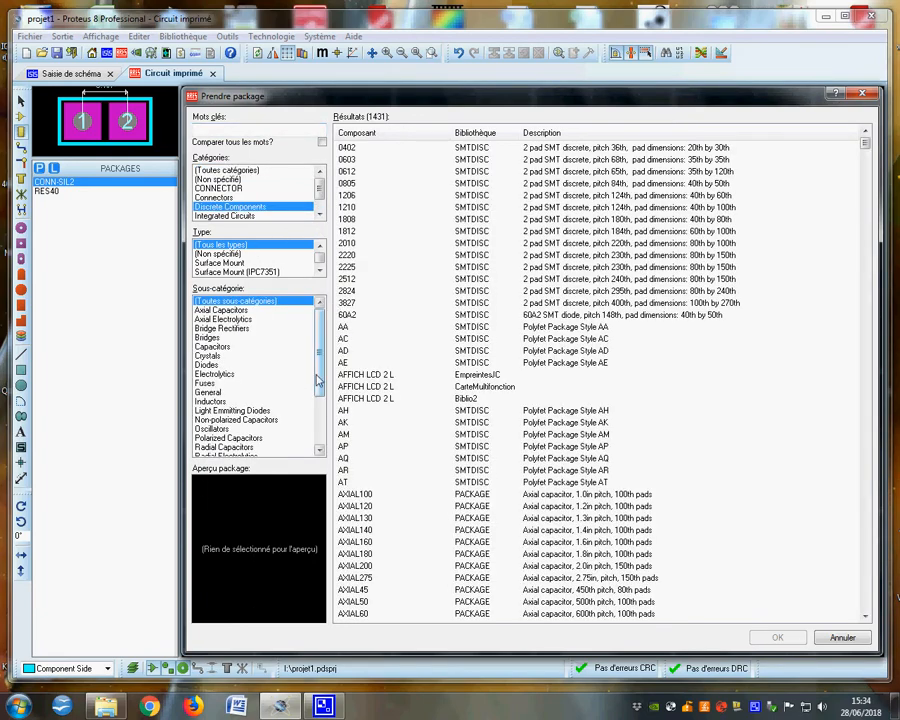
pyautogui.click(207, 365)
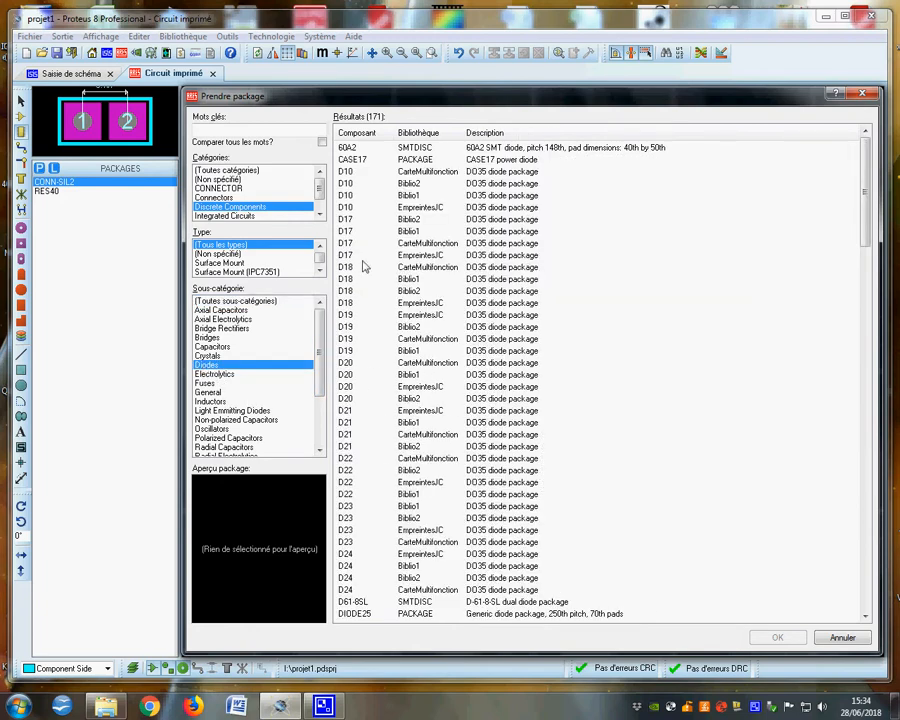
pyautogui.click(349, 151)
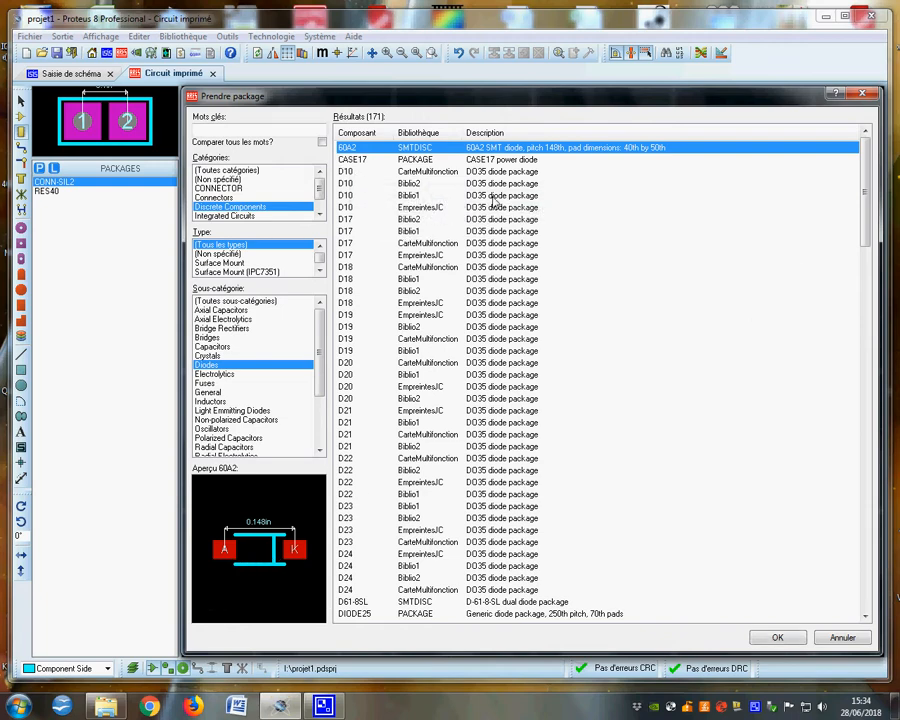
pyautogui.press('Down')
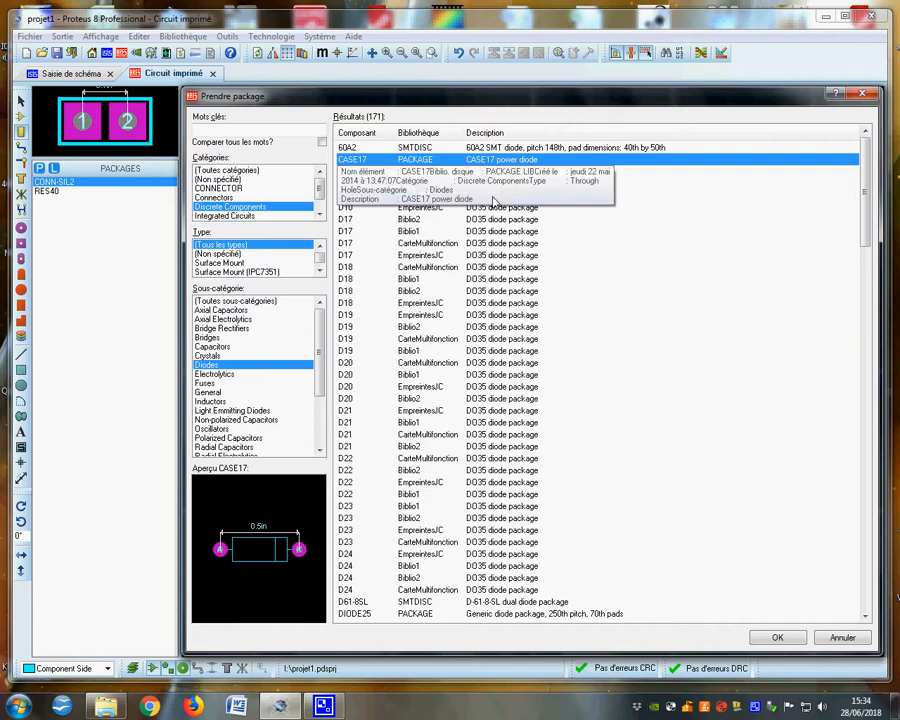
pyautogui.press('Down')
pyautogui.press('Down')
pyautogui.press('Down')
pyautogui.press('Down')
pyautogui.press('Down')
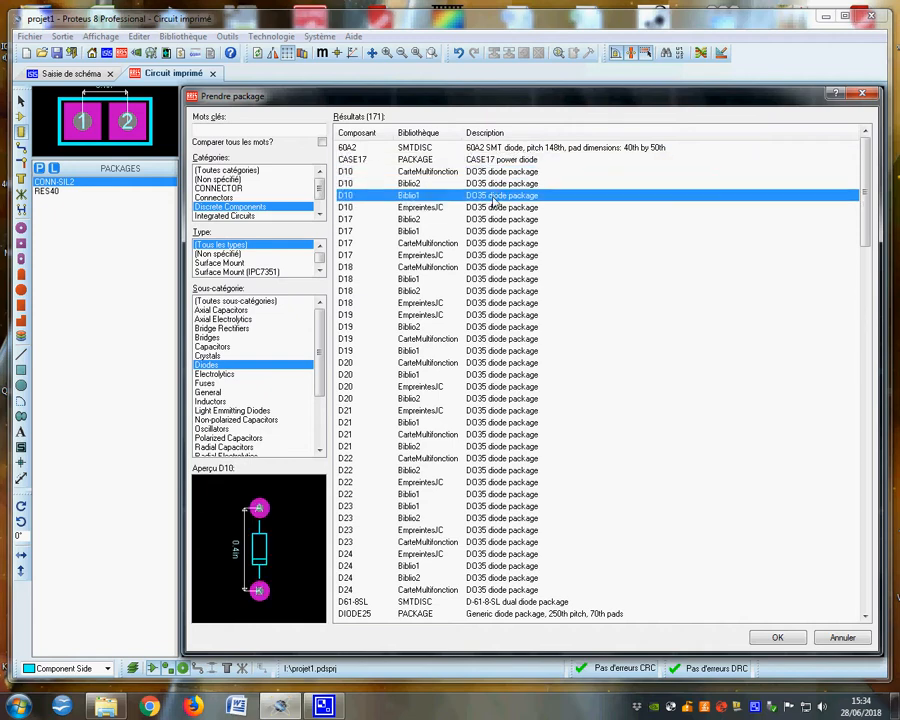
pyautogui.press('Down')
pyautogui.press('Down')
pyautogui.press('Down')
pyautogui.press('Down')
pyautogui.press('Down')
pyautogui.press('Down')
pyautogui.press('Down')
pyautogui.press('Down')
pyautogui.press('Down')
pyautogui.press('Down')
pyautogui.press('Down')
pyautogui.press('Down')
pyautogui.press('Down')
pyautogui.press('Down')
pyautogui.press('Down')
pyautogui.press('Down')
pyautogui.press('Down')
pyautogui.press('Down')
pyautogui.press('Down')
pyautogui.press('Down')
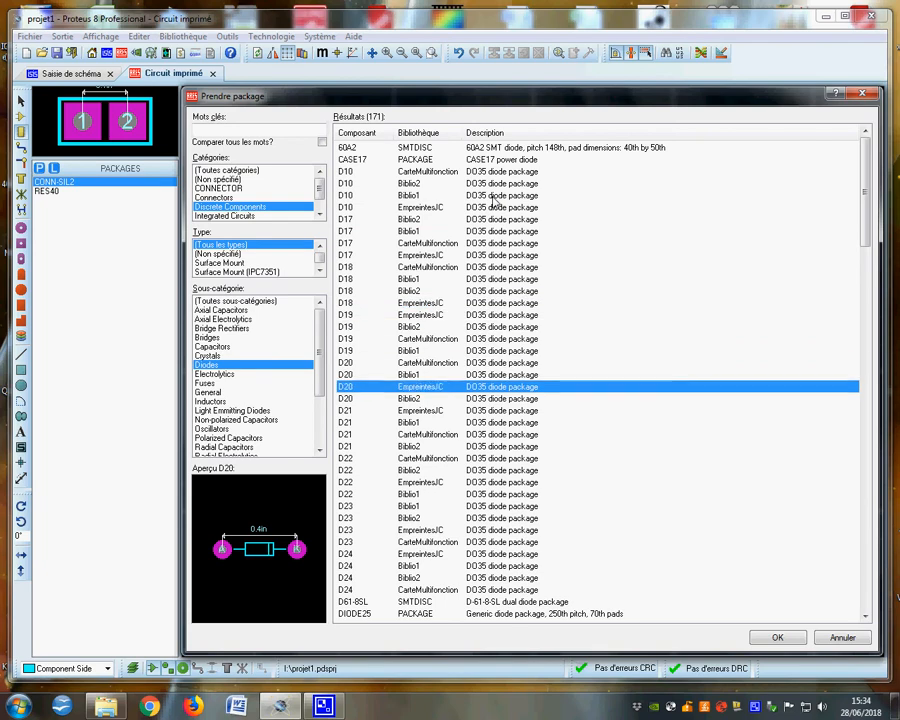
pyautogui.press('Down')
pyautogui.press('Down')
pyautogui.press('Down')
pyautogui.press('Down')
pyautogui.press('Down')
pyautogui.press('Down')
pyautogui.press('Down')
pyautogui.press('Down')
pyautogui.press('Down')
pyautogui.press('Down')
pyautogui.press('Down')
pyautogui.press('Down')
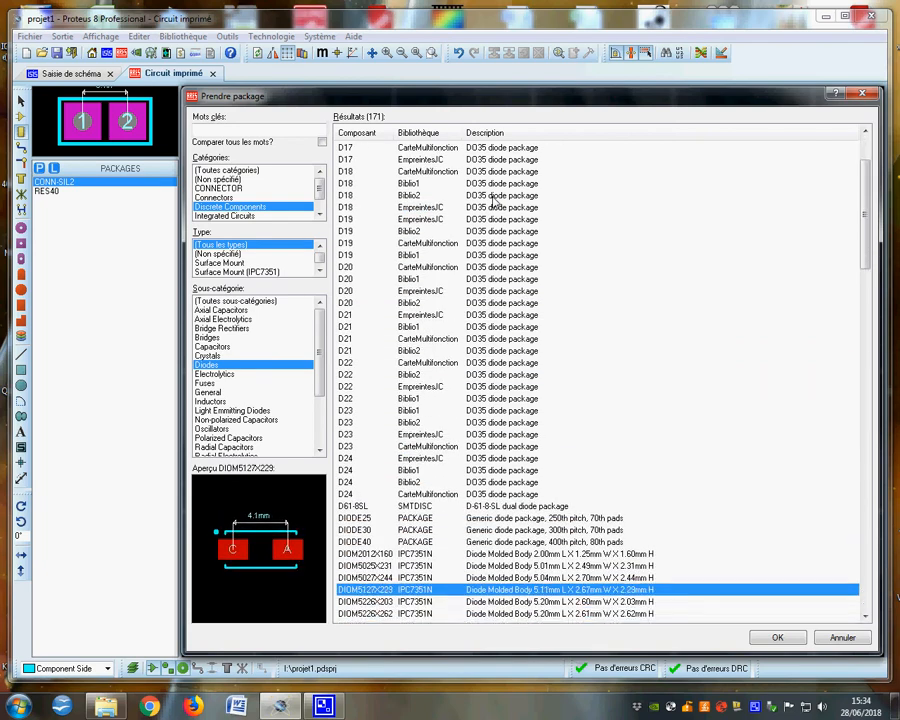
pyautogui.press('Down')
pyautogui.press('Down')
pyautogui.press('Down')
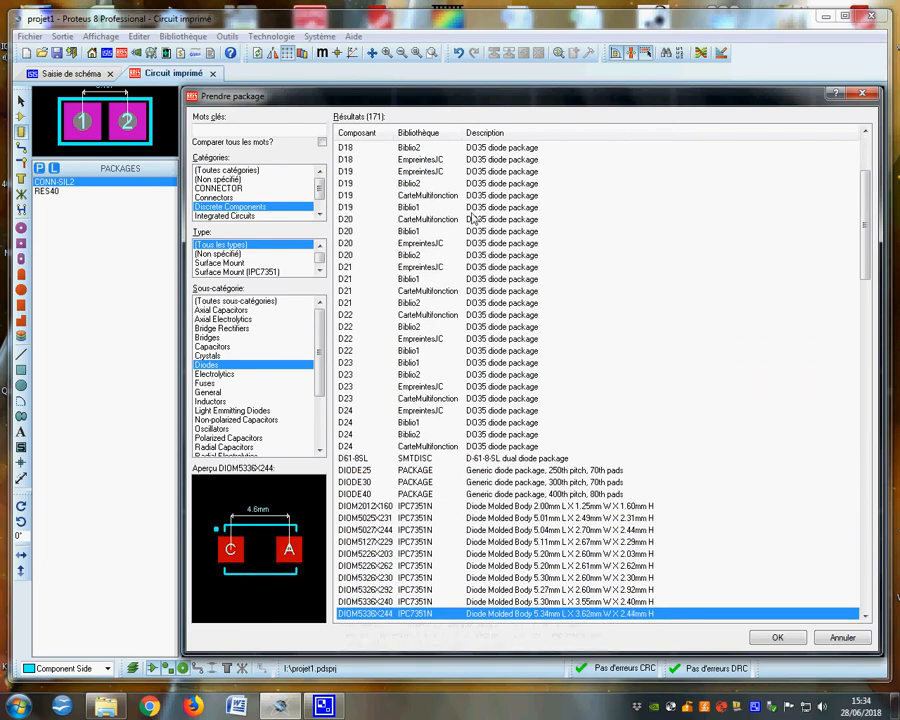
# Preview the footprints in the Light Emitting Diodes sub-category of Discrete Components
pyautogui.moveTo(322, 397); pyautogui.dragTo(313, 431)
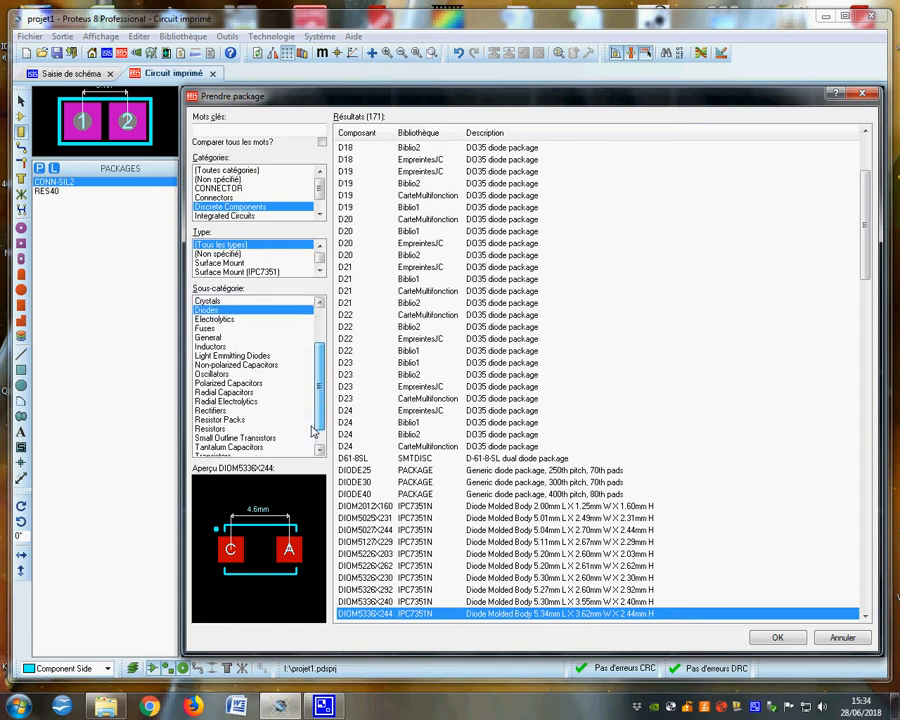
pyautogui.click(224, 357)
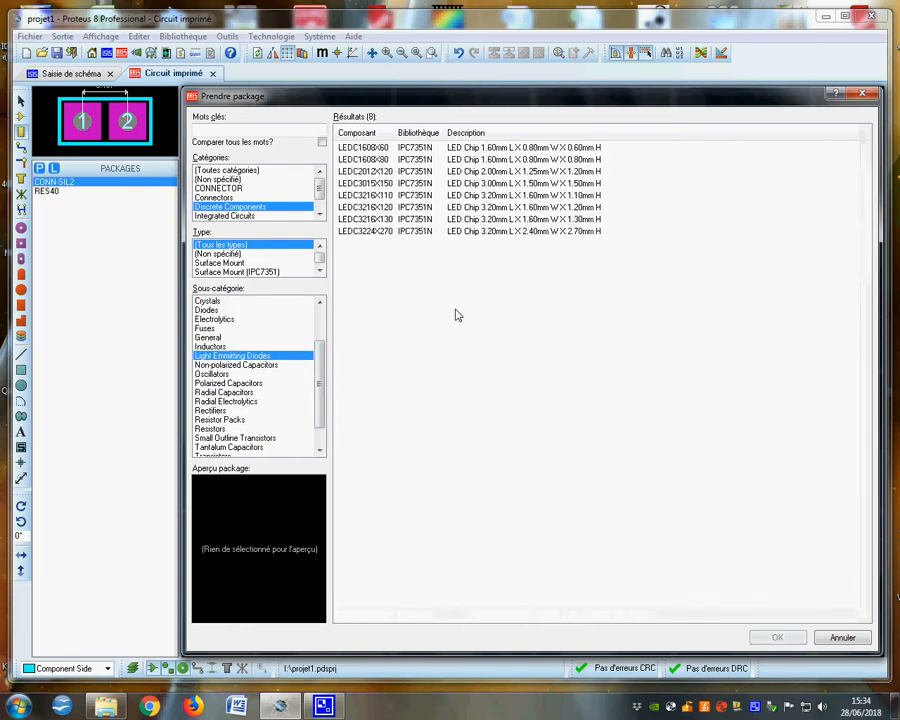
pyautogui.click(357, 149)
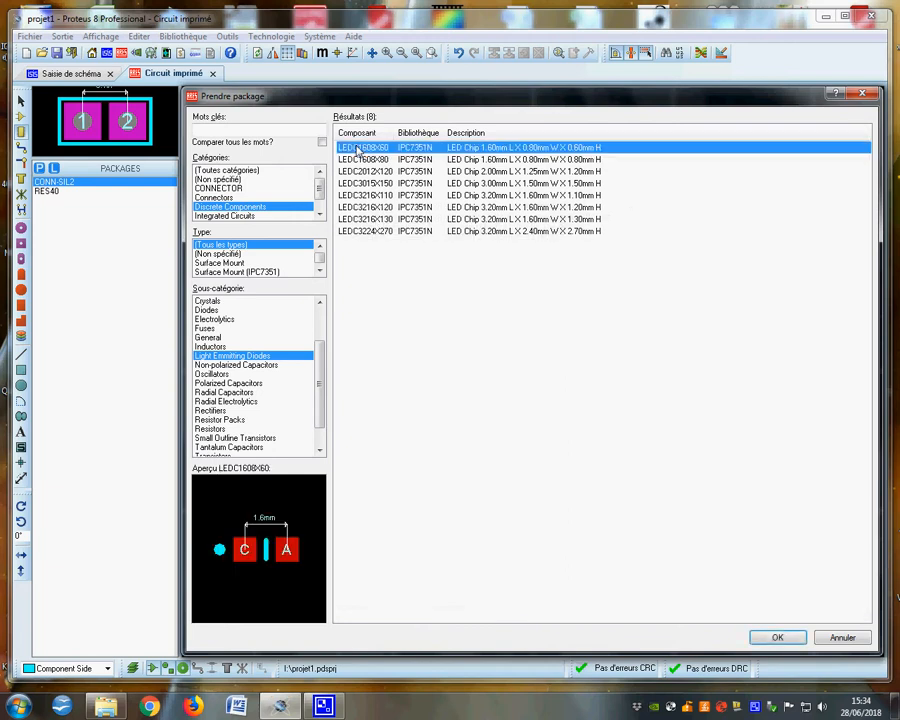
pyautogui.press('Down')
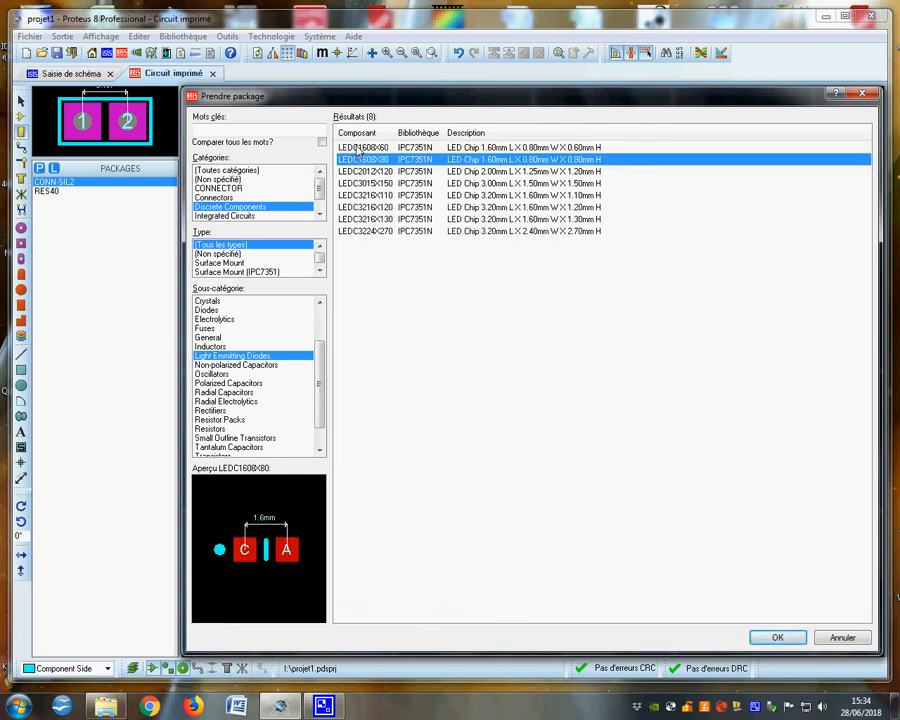
pyautogui.press('Down')
pyautogui.press('Down')
pyautogui.press('Down')
pyautogui.press('Down')
pyautogui.press('Down')
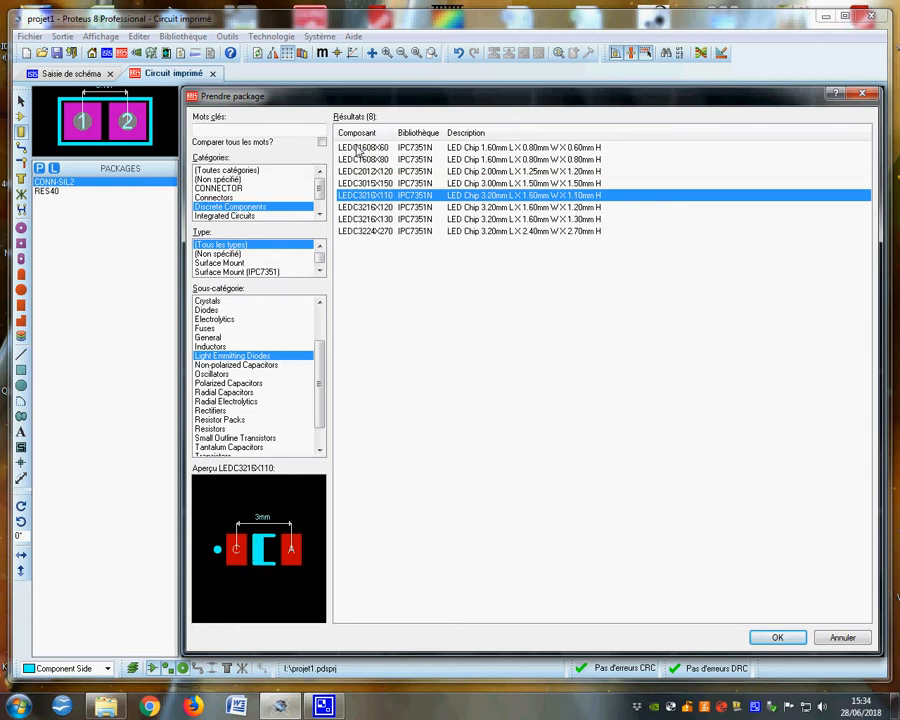
pyautogui.press('Down')
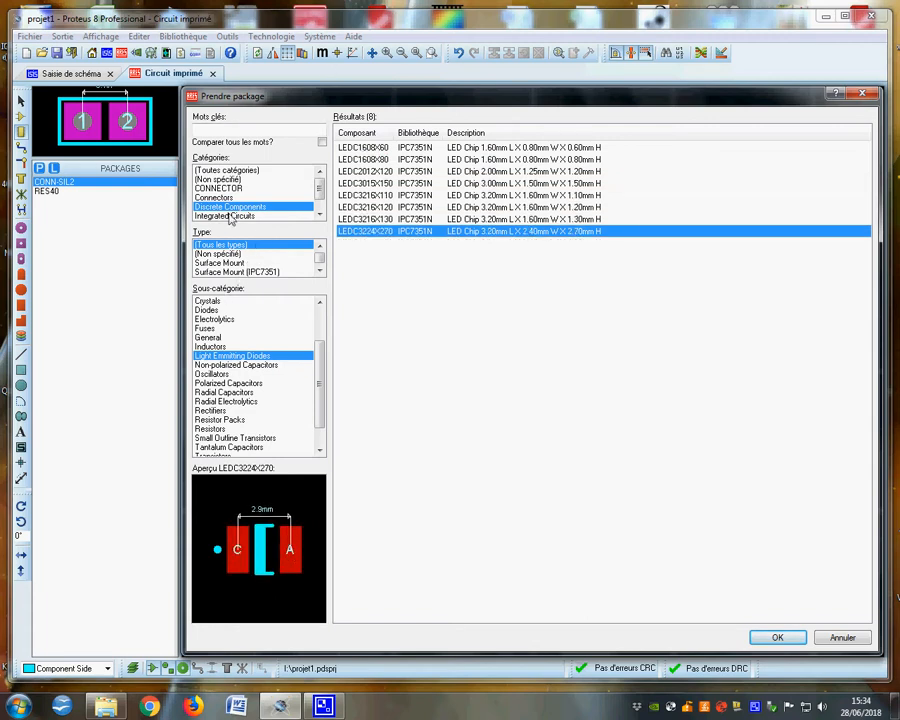
# Search the package library for "led" and add the LED footprint from the PACKAGE library to the layout's package list
pyautogui.click(207, 130)
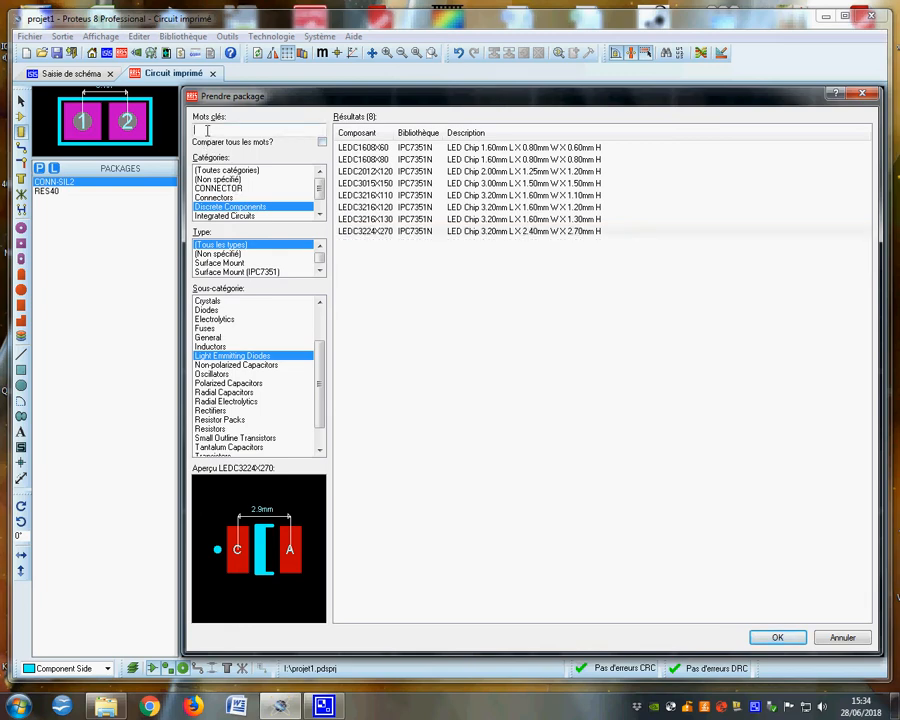
pyautogui.click(322, 144)
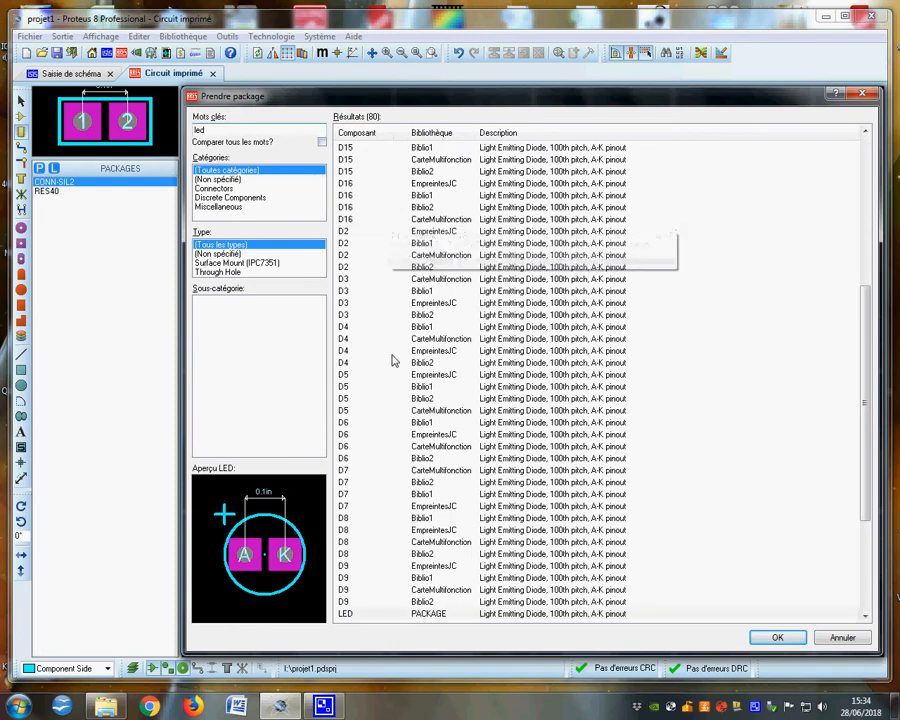
pyautogui.scroll(-4, 863, 393)
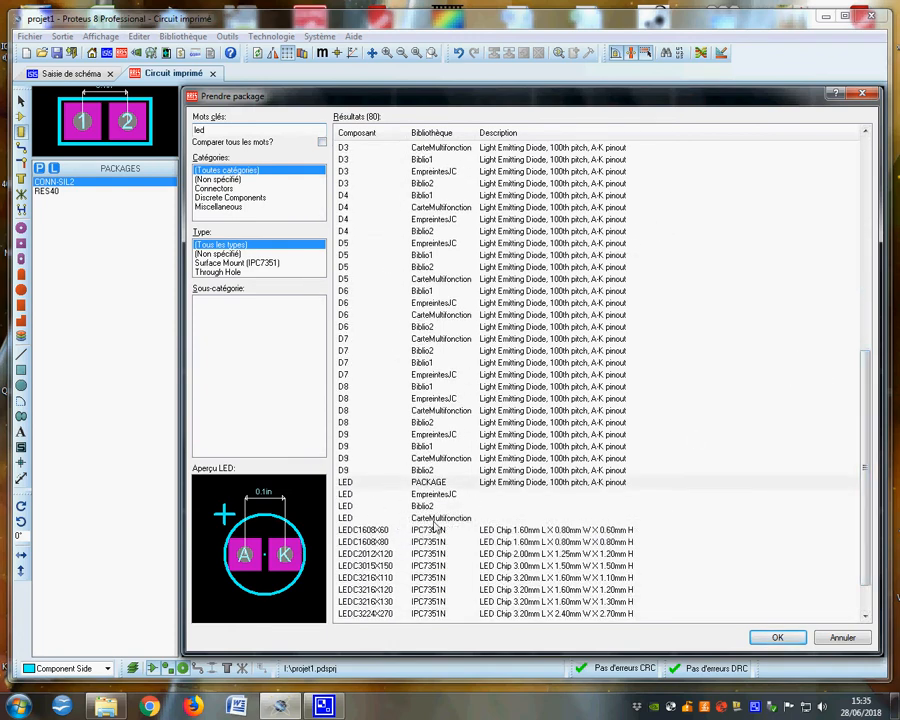
pyautogui.click(345, 483)
pyautogui.doubleClick(345, 486)
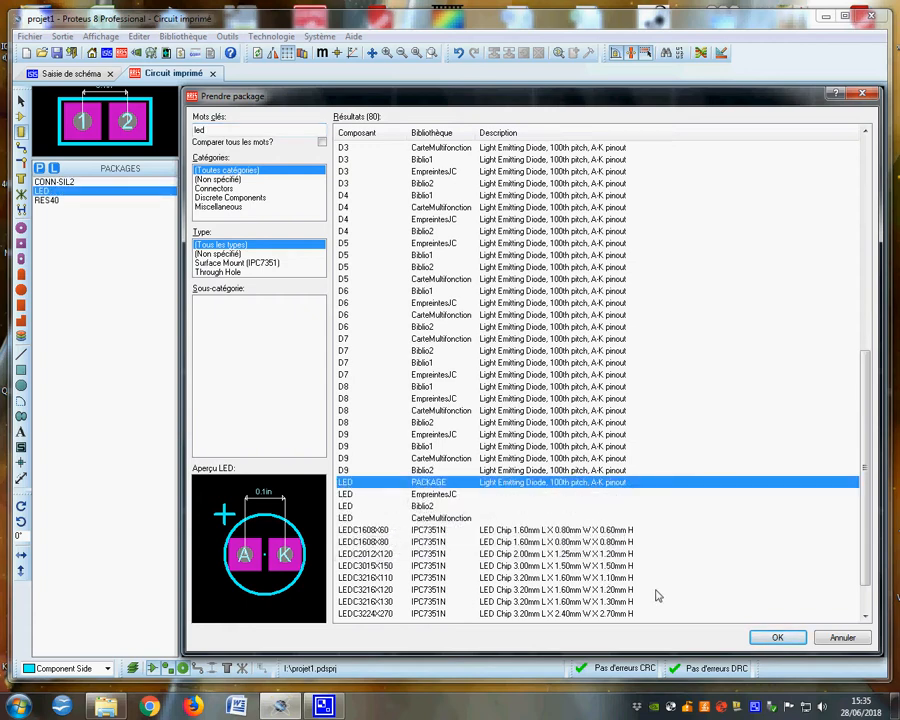
pyautogui.click(775, 638)
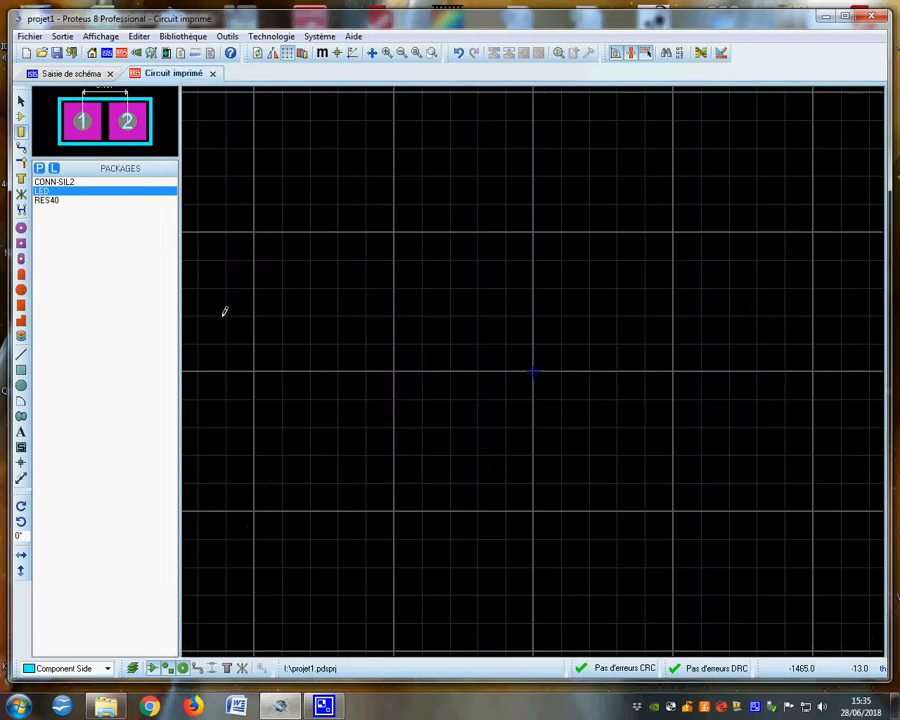
# Return to the schematic and set D1's PCB footprint to LED, adding the property package=LED to its other properties
pyautogui.click(70, 73)
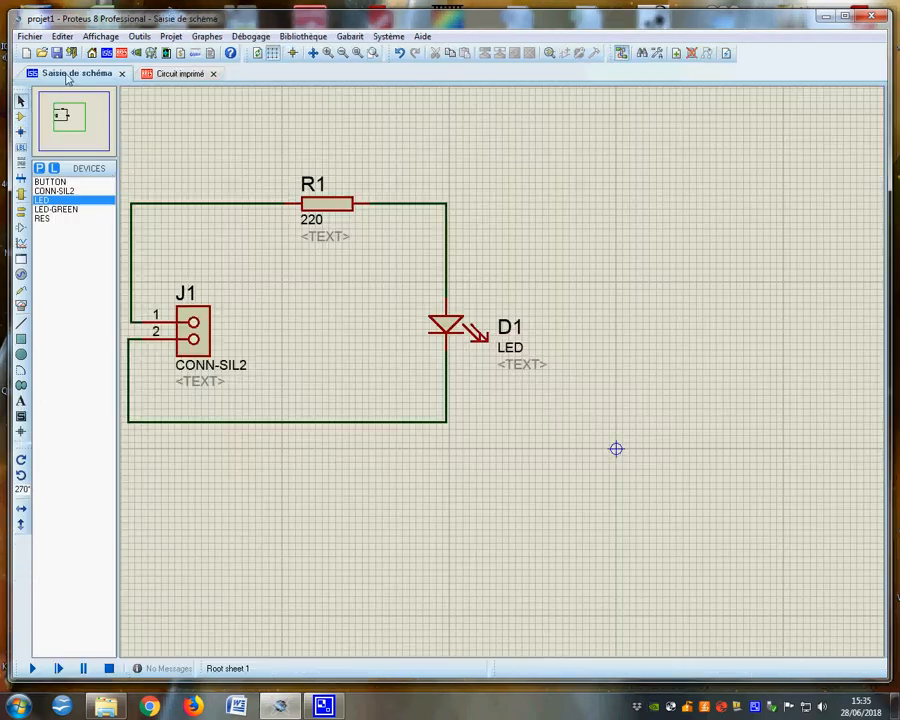
pyautogui.rightClick(456, 330)
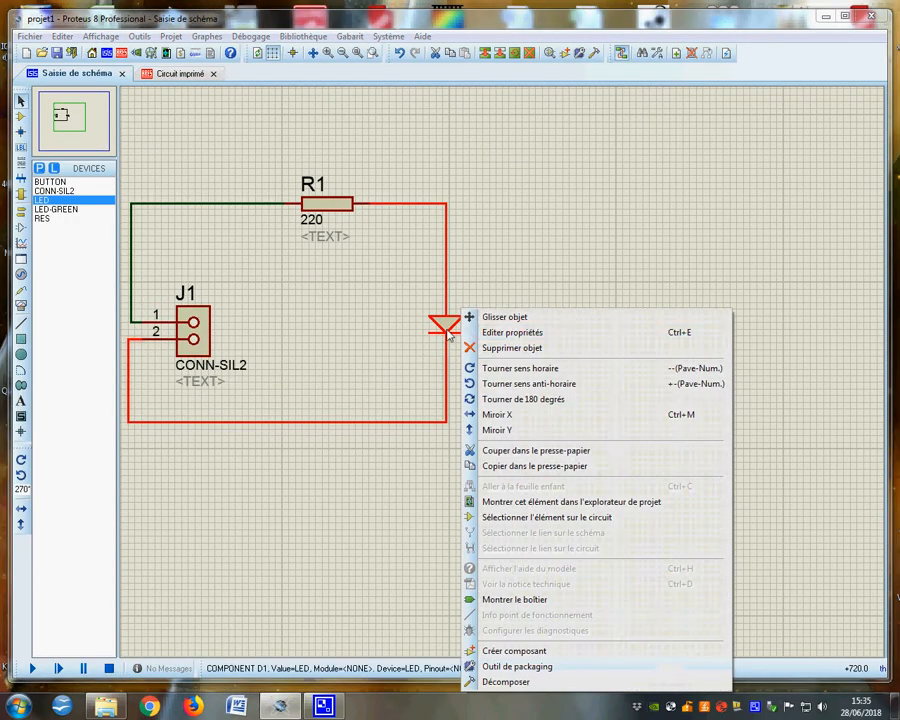
pyautogui.click(524, 333)
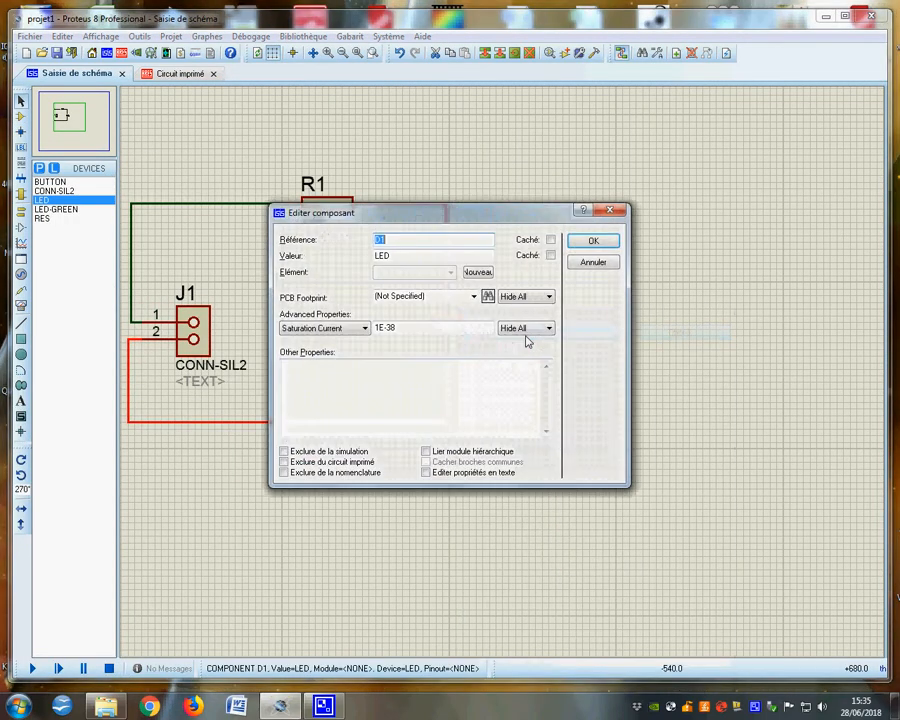
pyautogui.click(474, 297)
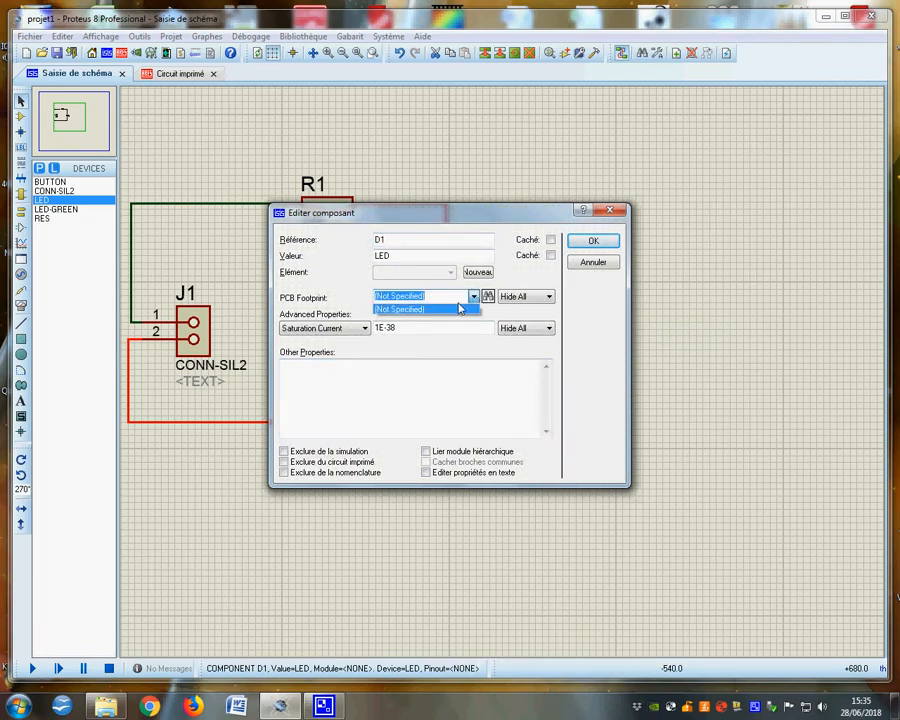
pyautogui.write('LED')
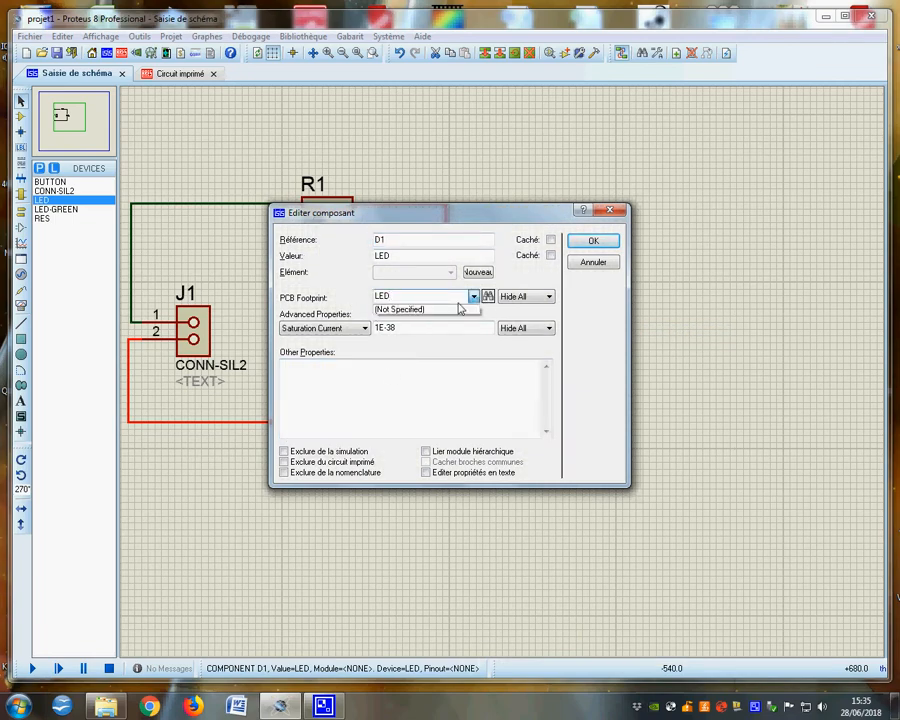
pyautogui.click(403, 403)
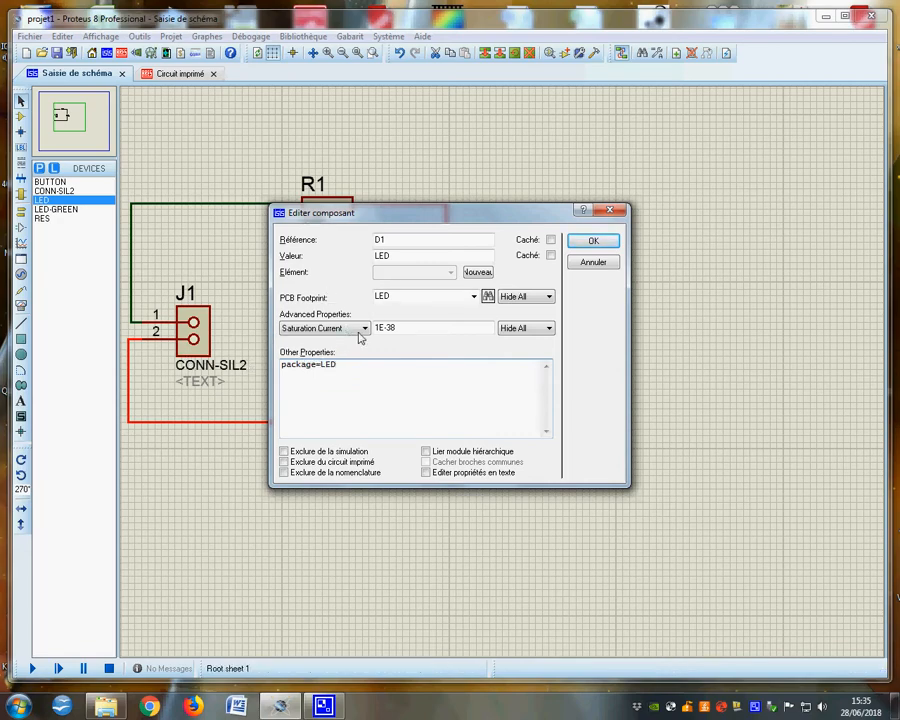
pyautogui.click(600, 243)
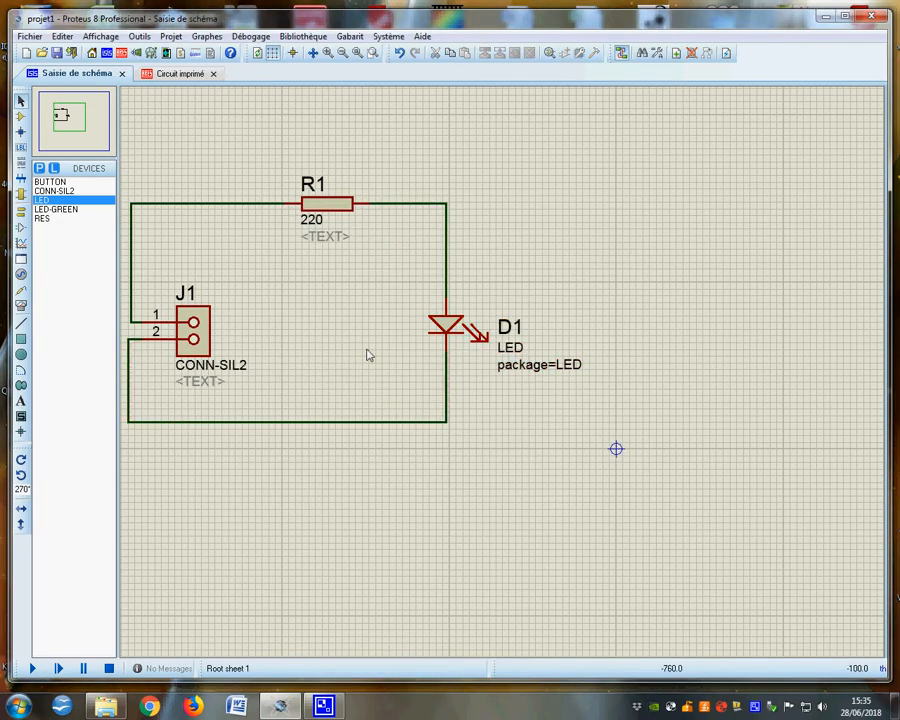
# Switch to the PCB layout and preview the footprints of components D1, J1 and R1 in the component list
pyautogui.click(176, 73)
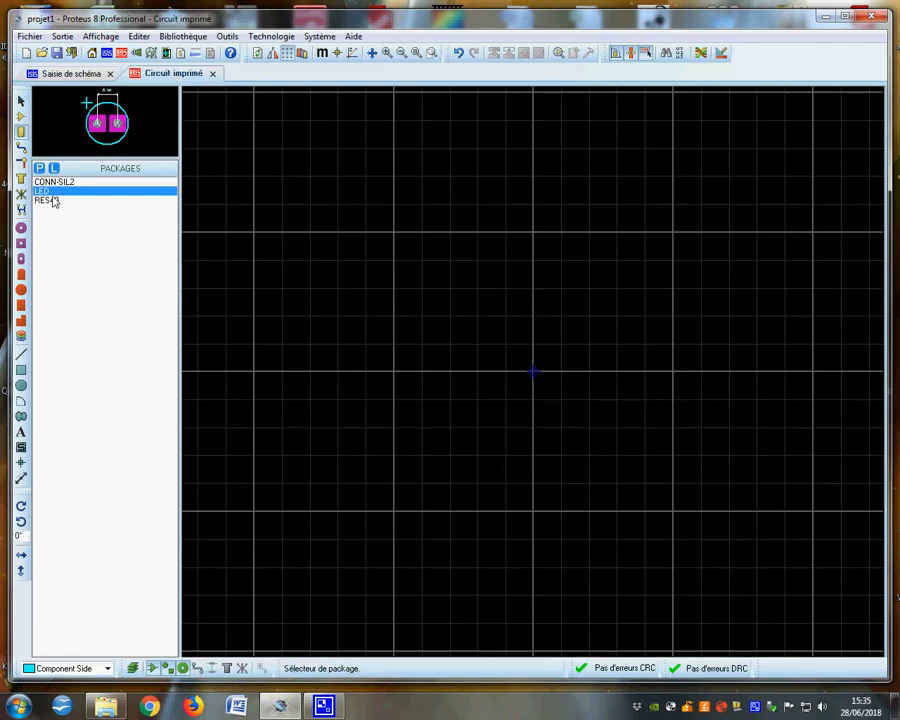
pyautogui.click(21, 116)
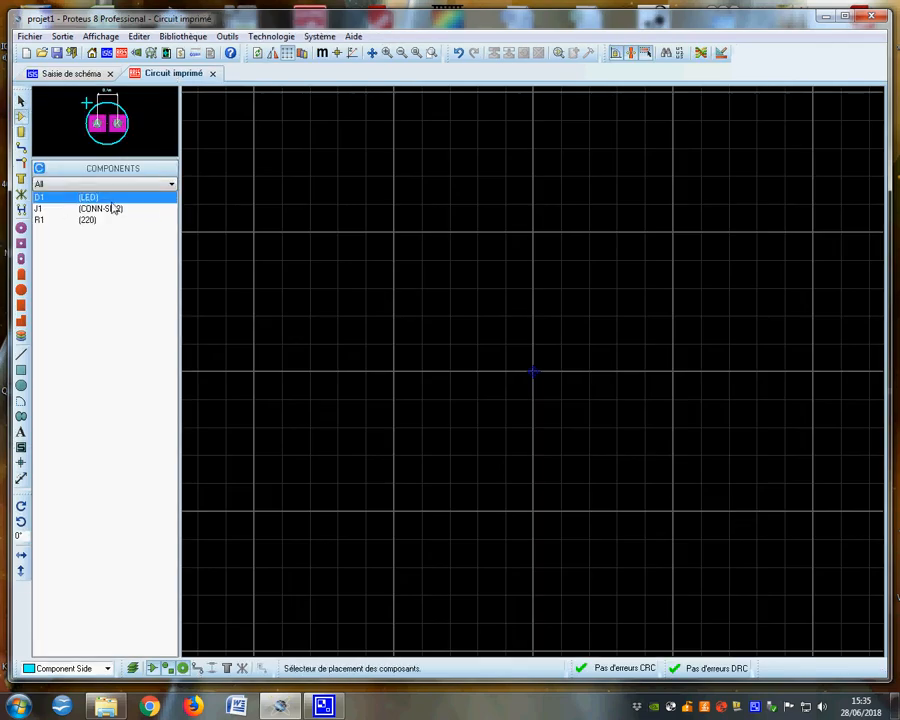
pyautogui.click(82, 210)
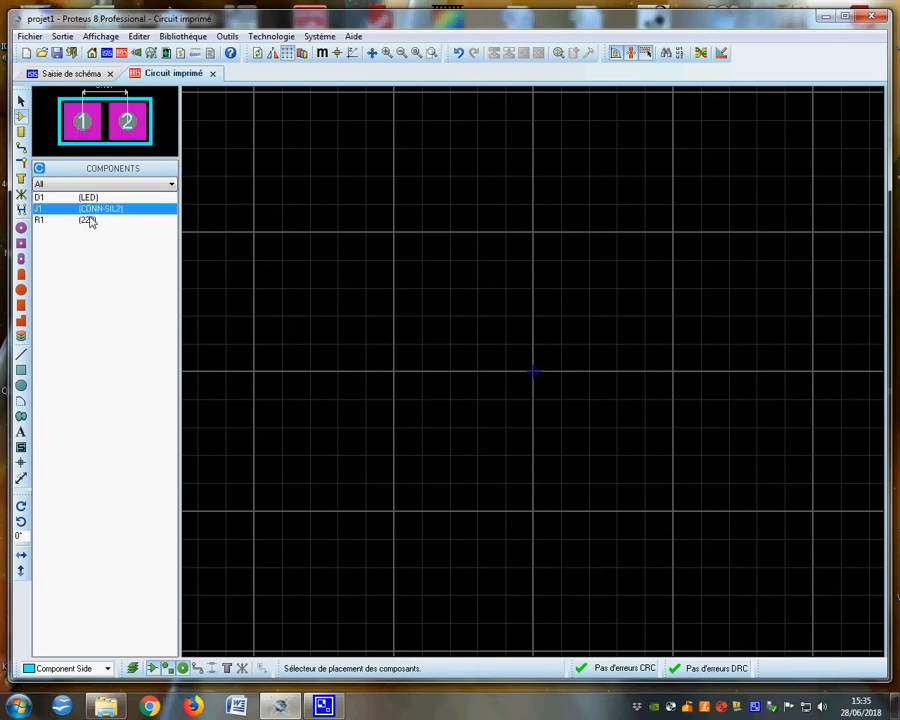
pyautogui.click(89, 221)
pyautogui.click(89, 198)
pyautogui.click(91, 211)
pyautogui.click(90, 221)
# Return to the schematic, place a second generic LED to the right of the circuit and decompose it into its graphics
pyautogui.click(72, 75)
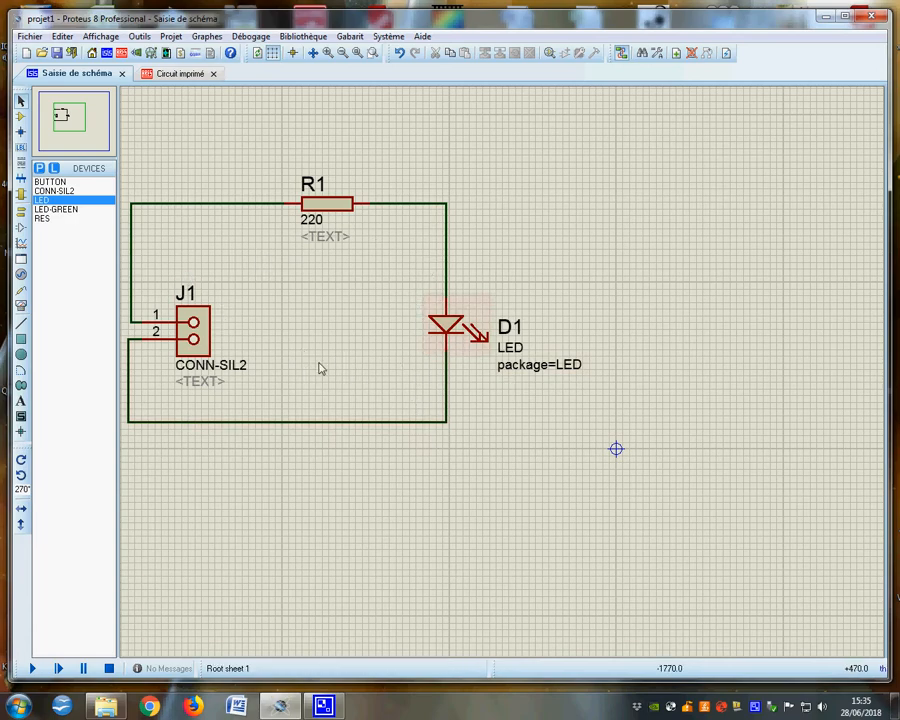
pyautogui.click(52, 201)
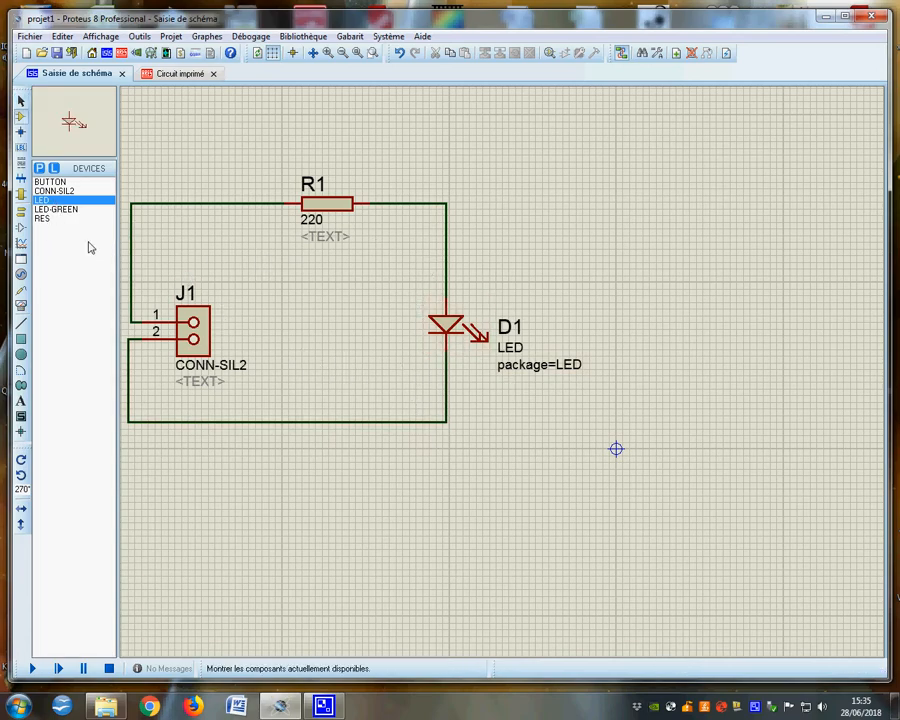
pyautogui.click(710, 305)
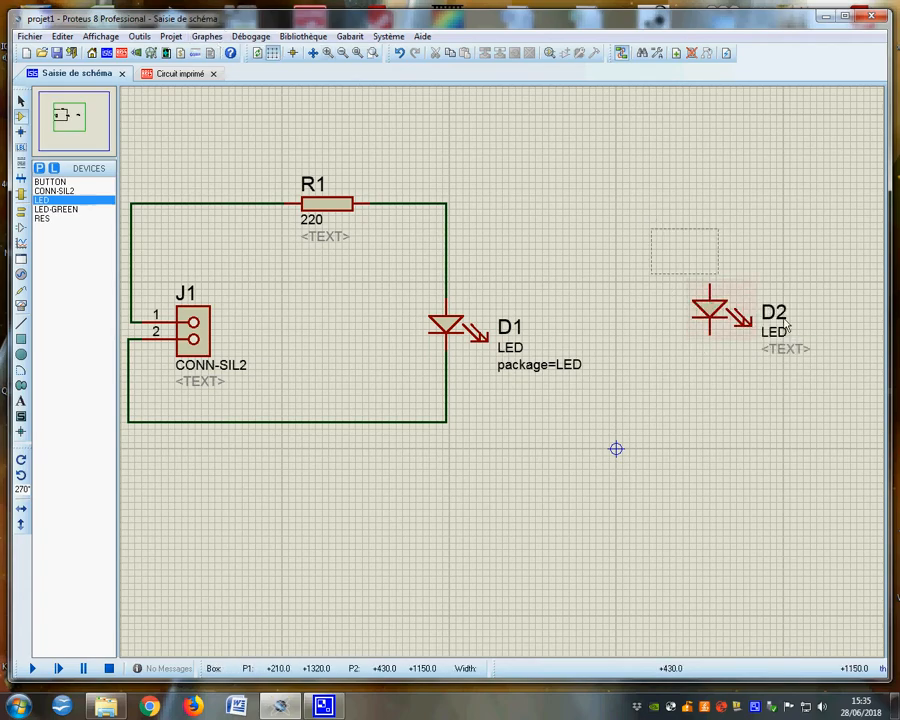
pyautogui.moveTo(787, 325); pyautogui.dragTo(828, 391)
pyautogui.click(303, 36)
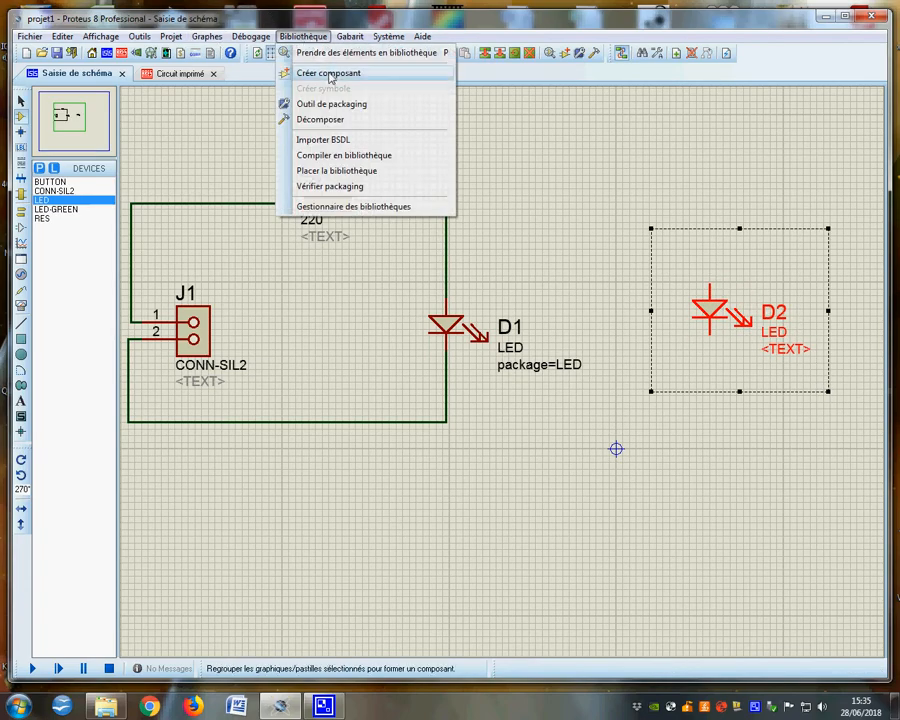
pyautogui.click(320, 119)
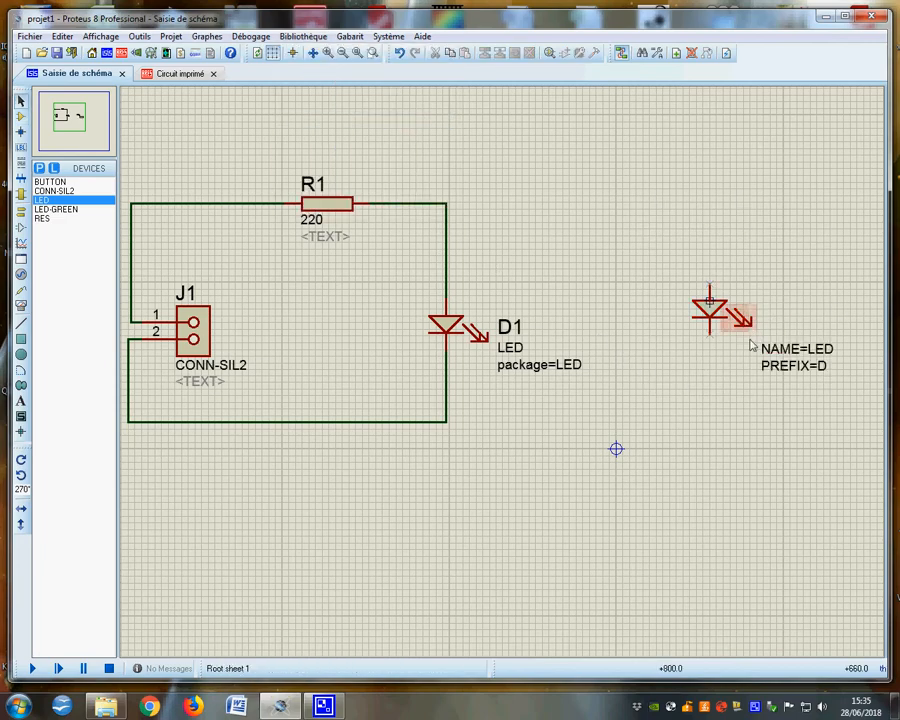
# Delete the decomposed LED's name and prefix text and all the line segments forming its light arrows
pyautogui.rightClick(806, 366)
pyautogui.rightClick(806, 366)
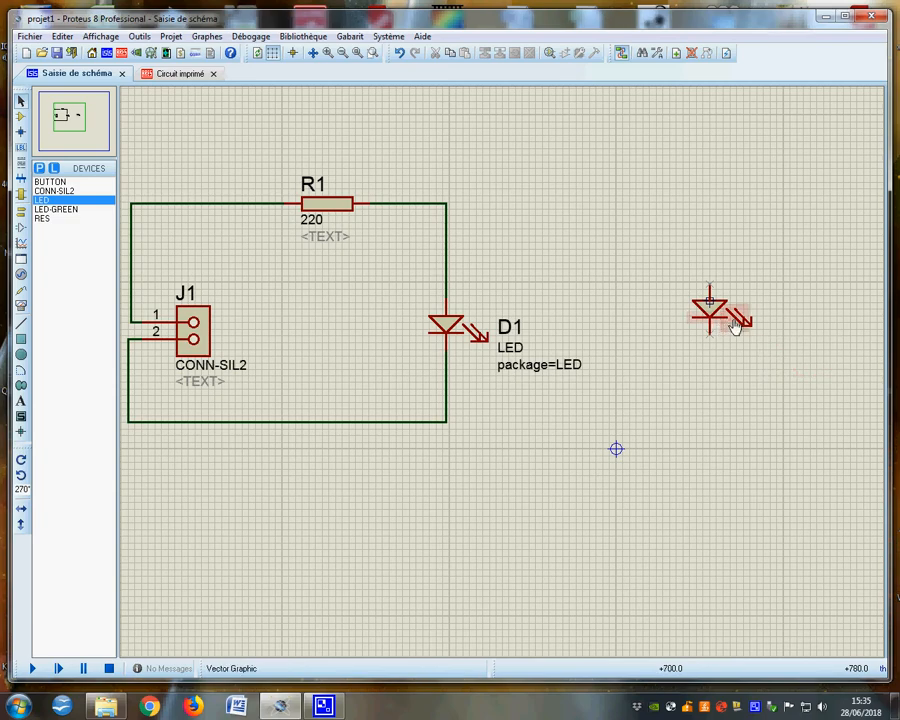
pyautogui.rightClick(735, 323)
pyautogui.rightClick(735, 323)
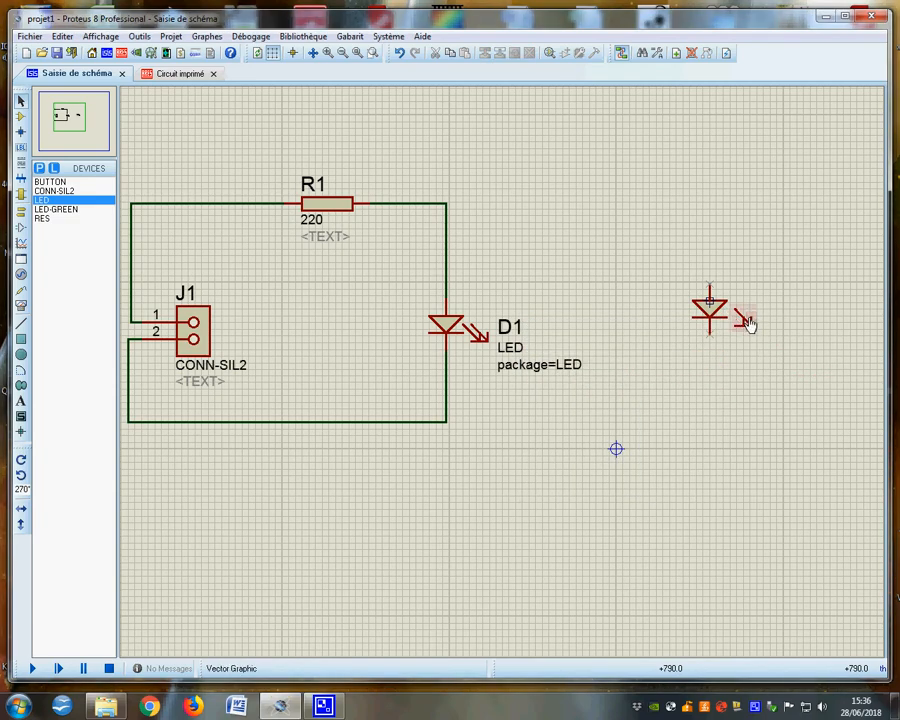
pyautogui.rightClick(747, 323)
pyautogui.rightClick(747, 323)
pyautogui.rightClick(747, 323)
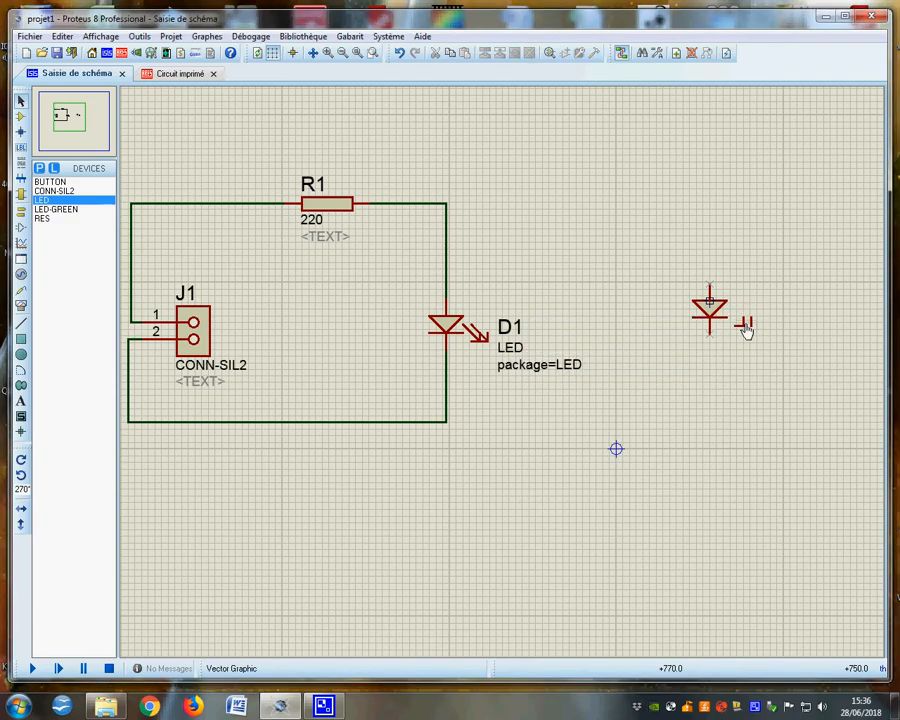
pyautogui.rightClick(743, 327)
pyautogui.rightClick(743, 327)
pyautogui.rightClick(750, 323)
pyautogui.rightClick(750, 323)
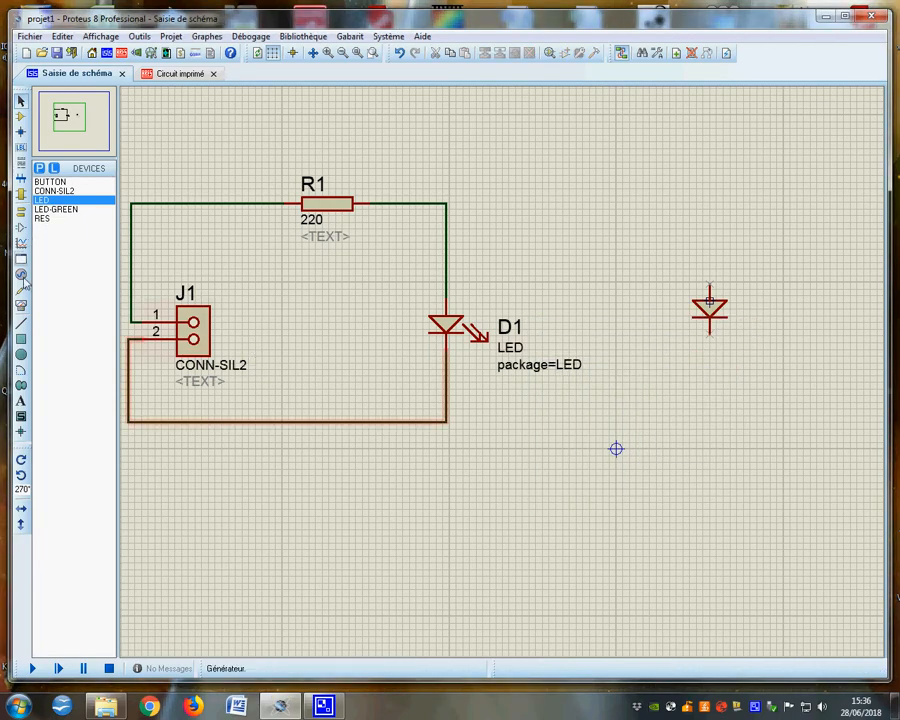
# Move the decomposed LED's origin marker to the right of the diode and shift its anode pin upward, clear of the triangle
pyautogui.click(711, 300)
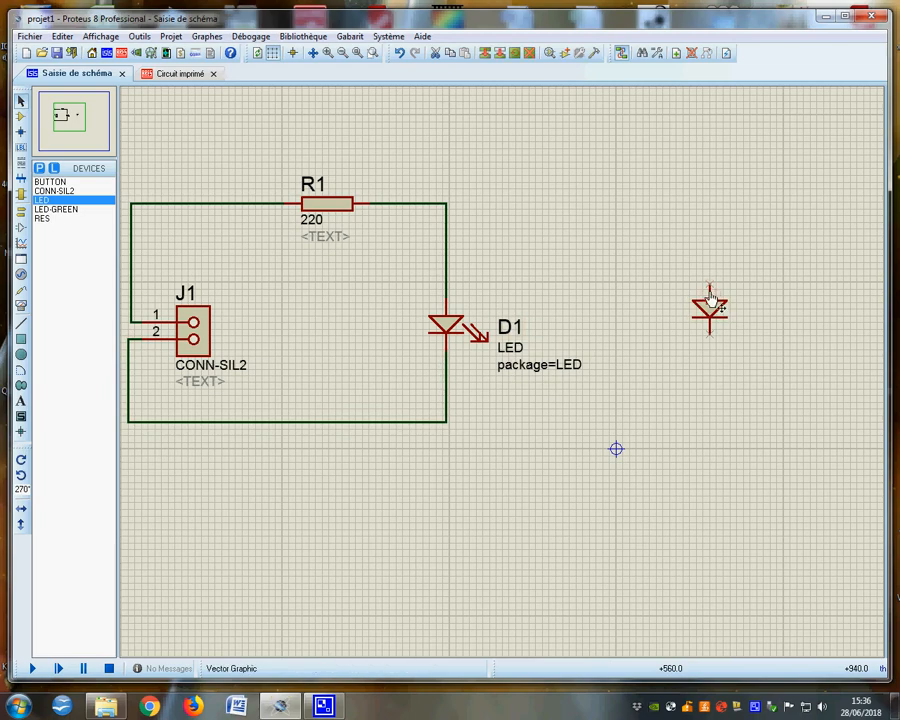
pyautogui.moveTo(711, 300); pyautogui.dragTo(711, 240)
pyautogui.moveTo(778, 279); pyautogui.dragTo(785, 308)
pyautogui.rightClick(708, 290)
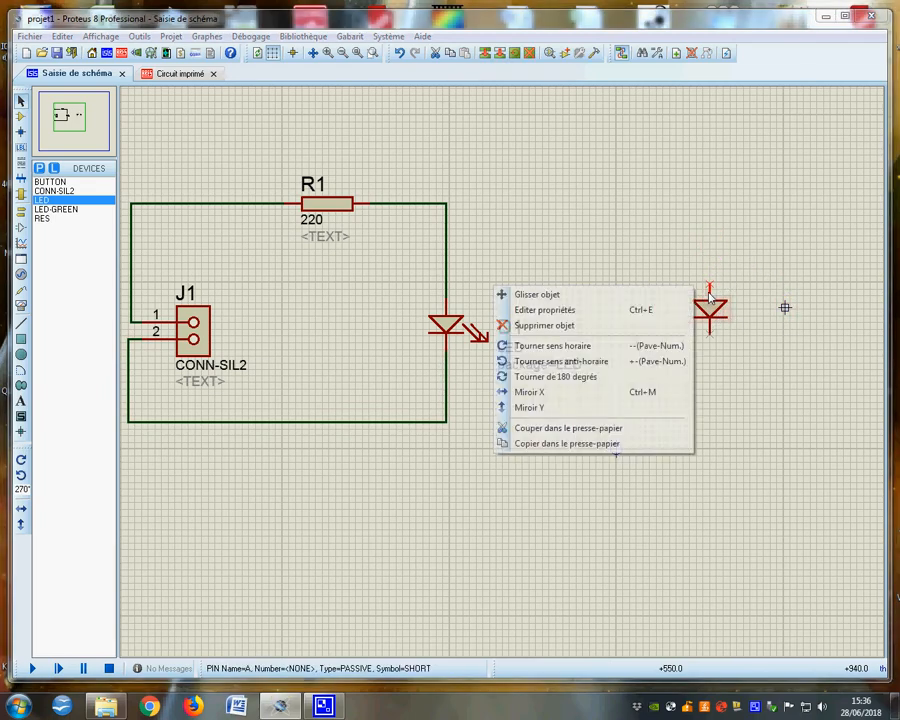
pyautogui.click(707, 262)
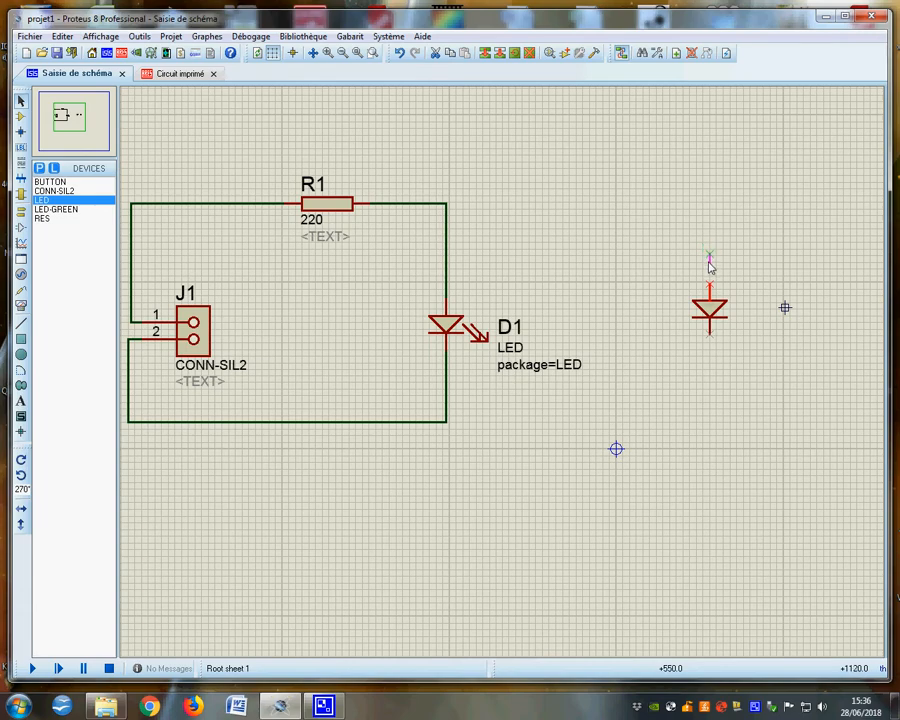
# Enlarge the diode's triangle by stretching its upper corners upward and outward
pyautogui.click(720, 310)
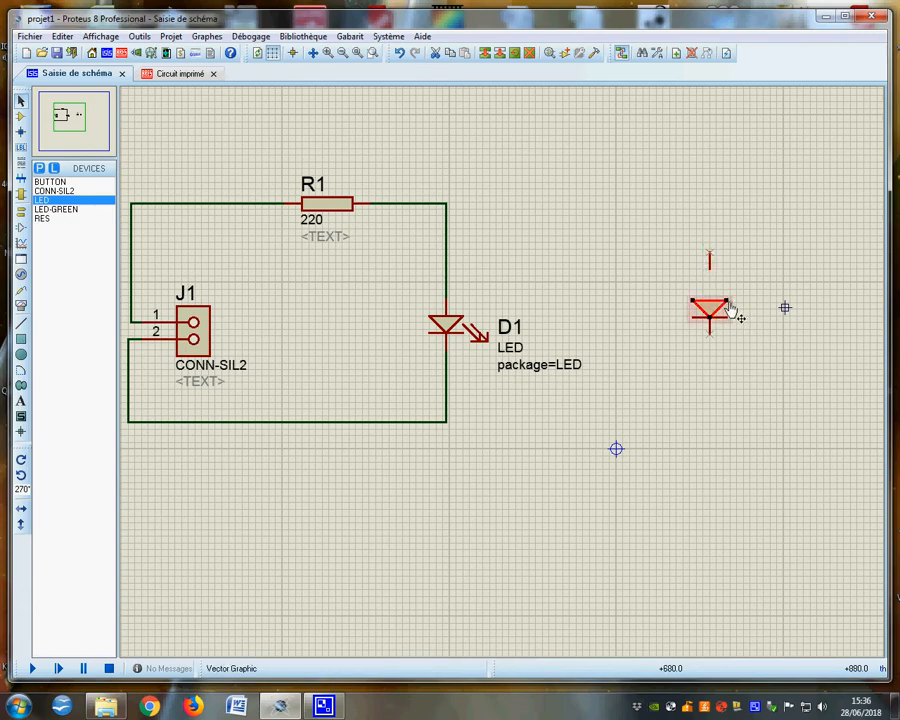
pyautogui.moveTo(729, 308)
pyautogui.mouseDown()
pyautogui.moveTo(739, 289)
pyautogui.moveTo(691, 307)
pyautogui.moveTo(689, 288)
pyautogui.moveTo(732, 284)
pyautogui.mouseUp()
pyautogui.click(737, 287)
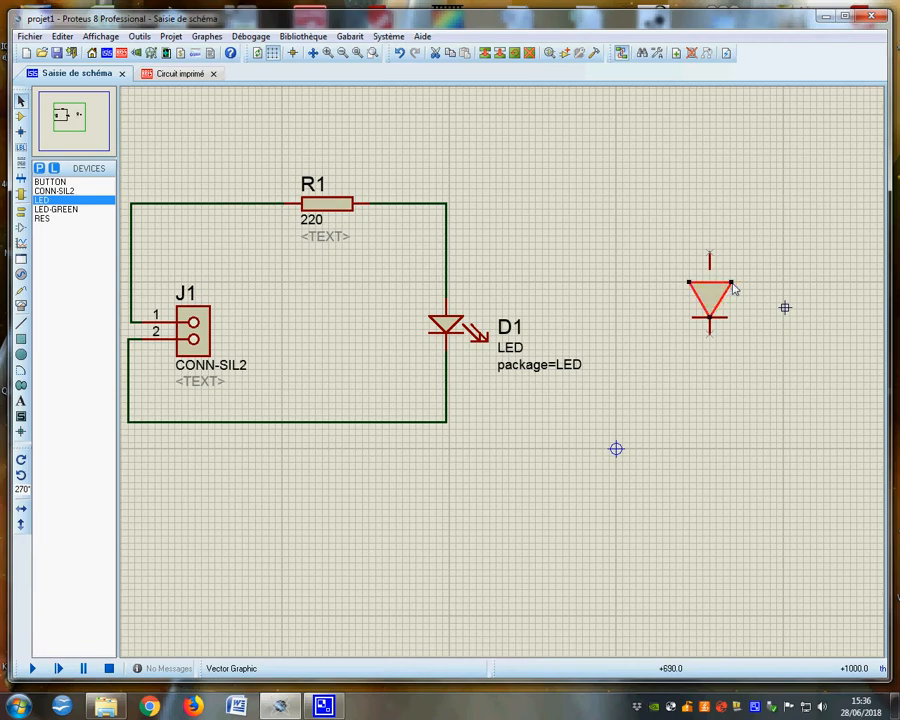
pyautogui.click(748, 326)
# Draw a zigzag light arrow with an arrowhead to the right of the diode triangle, using component-style lines
pyautogui.click(22, 323)
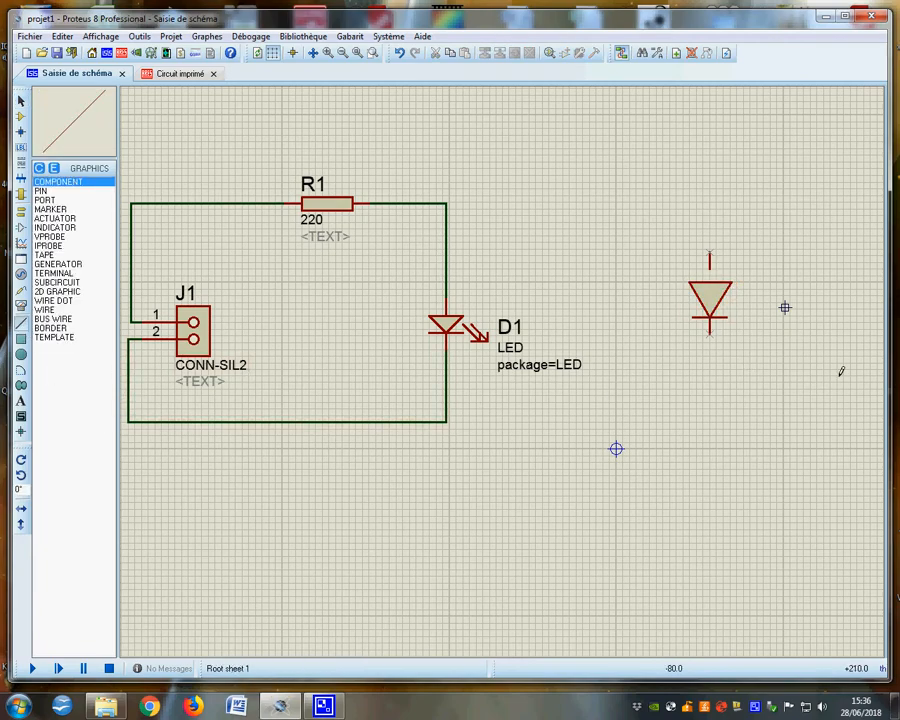
pyautogui.click(735, 301)
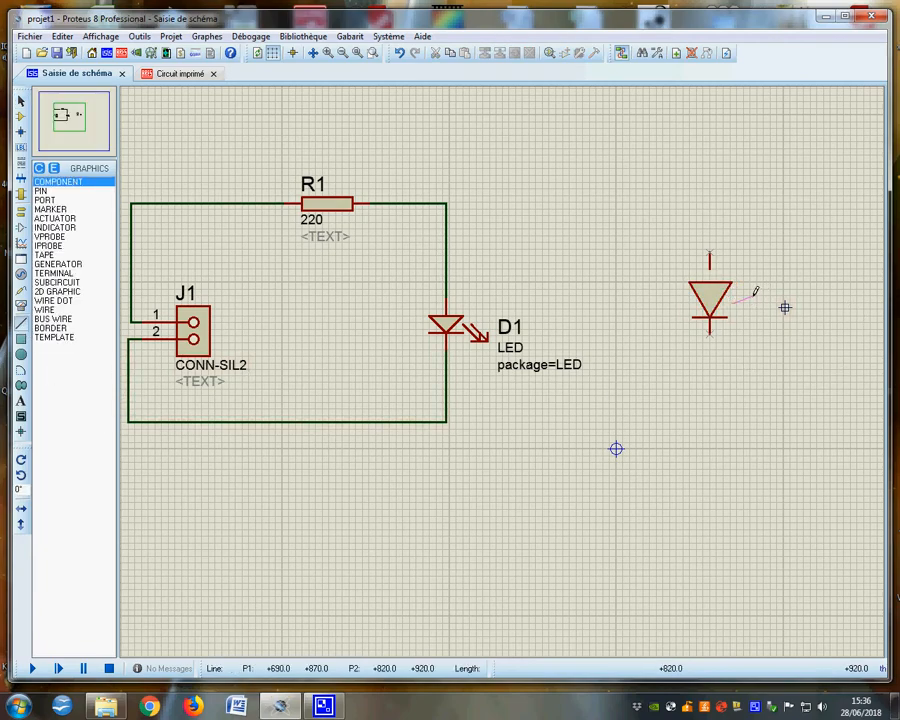
pyautogui.click(746, 297)
pyautogui.click(746, 297)
pyautogui.click(762, 306)
pyautogui.click(762, 306)
pyautogui.click(770, 292)
pyautogui.click(761, 294)
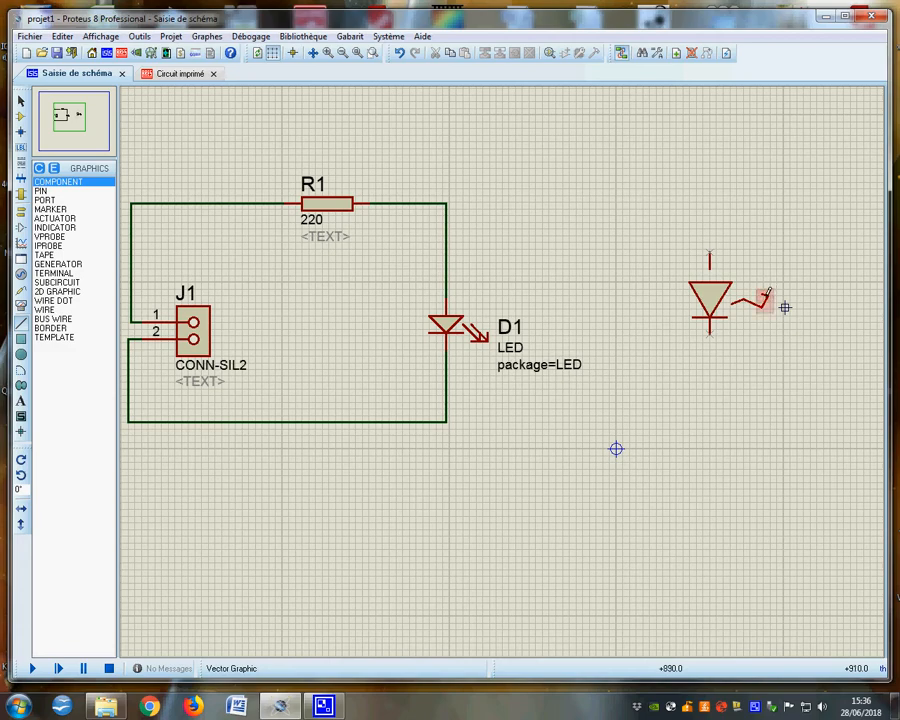
pyautogui.click(765, 297)
pyautogui.click(770, 292)
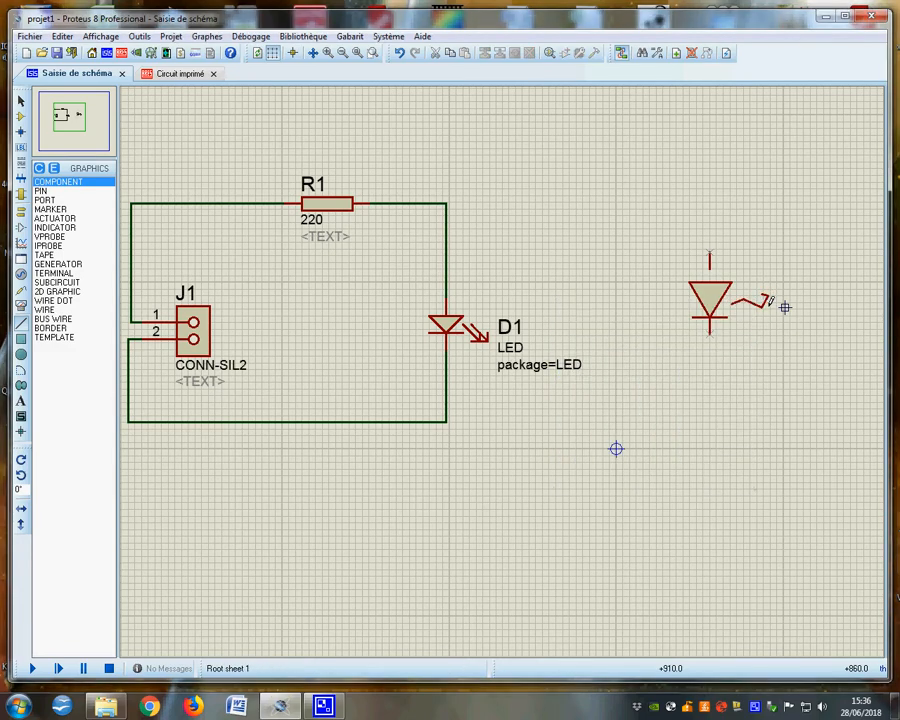
pyautogui.click(768, 296)
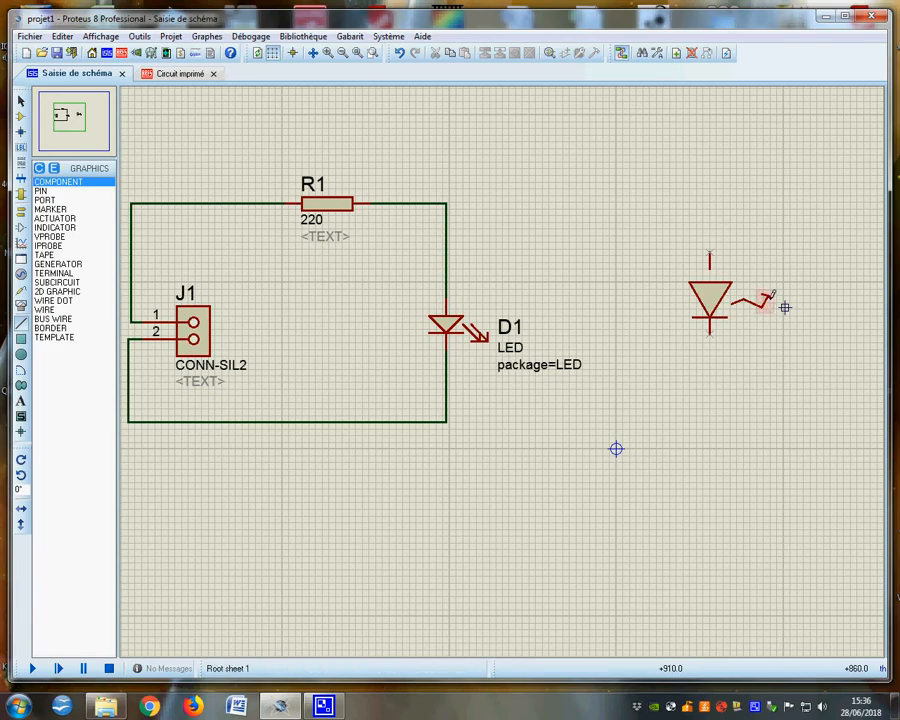
# Move the anode pin down so that it meets the top edge of the enlarged triangle
pyautogui.rightClick(740, 337)
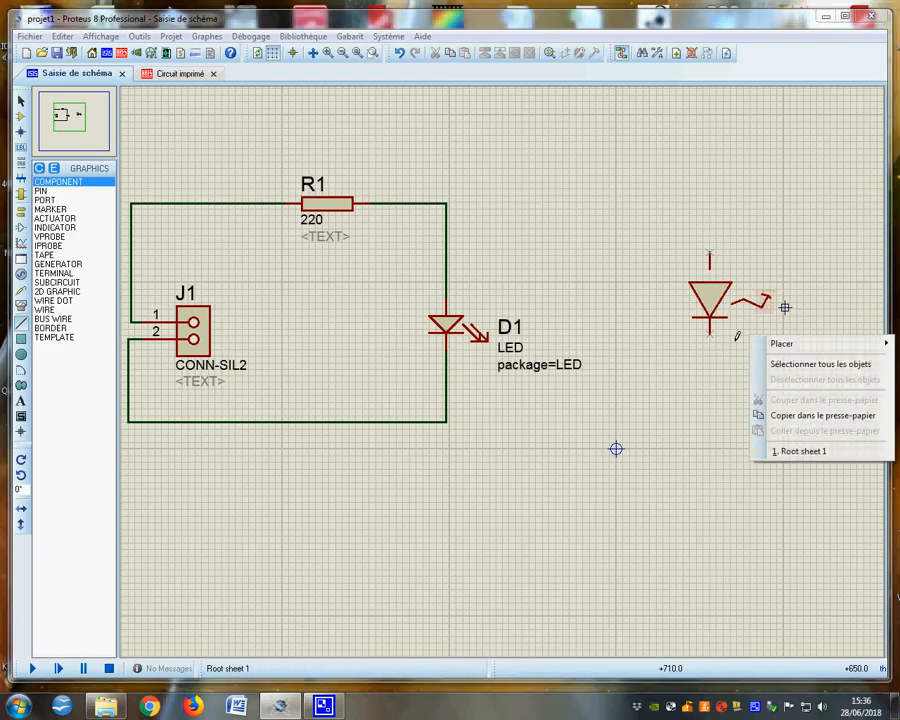
pyautogui.click(712, 258)
pyautogui.rightClick(713, 258)
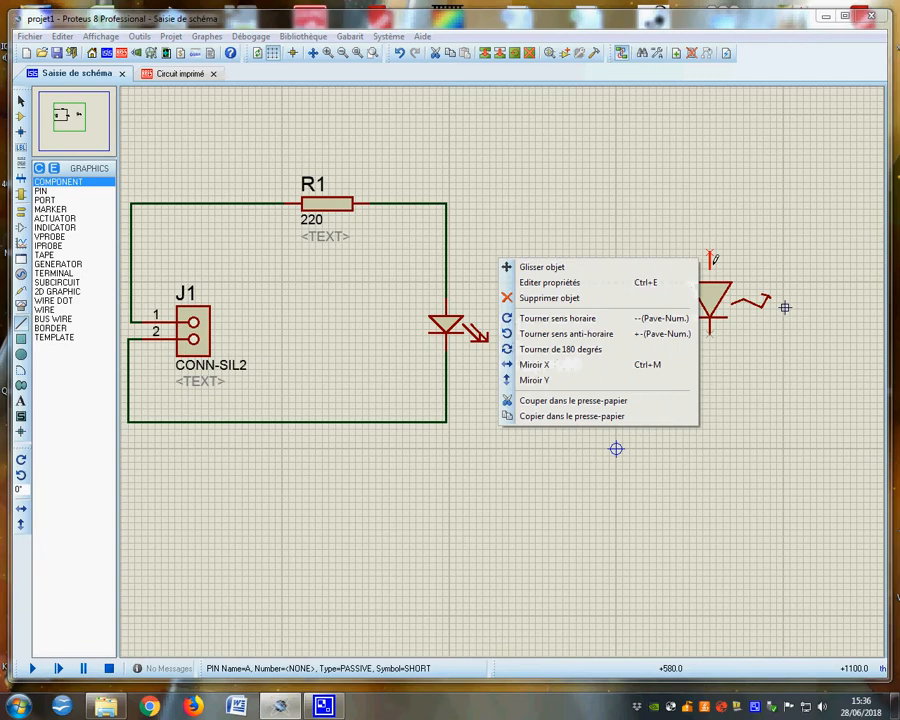
pyautogui.click(713, 271)
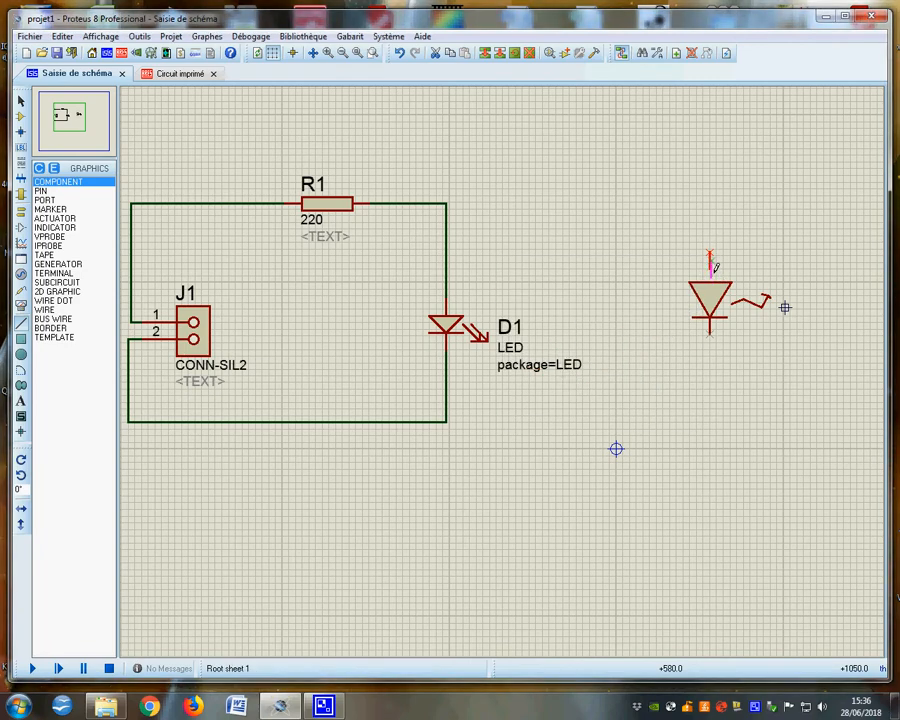
pyautogui.click(713, 271)
pyautogui.click(781, 369)
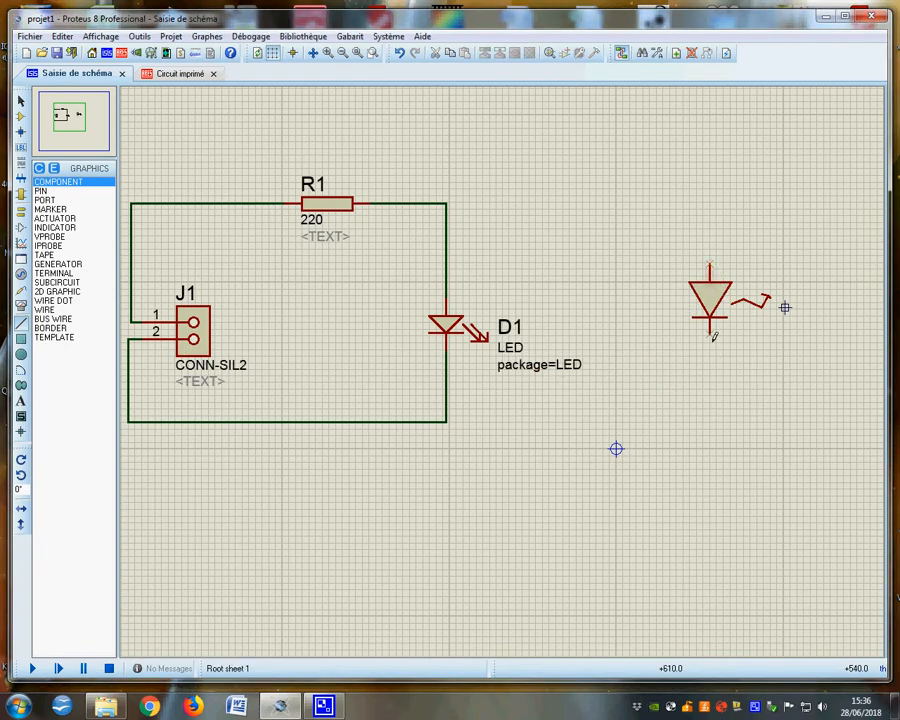
# Rename the diode's lower pin as C and check the upper pin's properties without changing them
pyautogui.rightClick(710, 326)
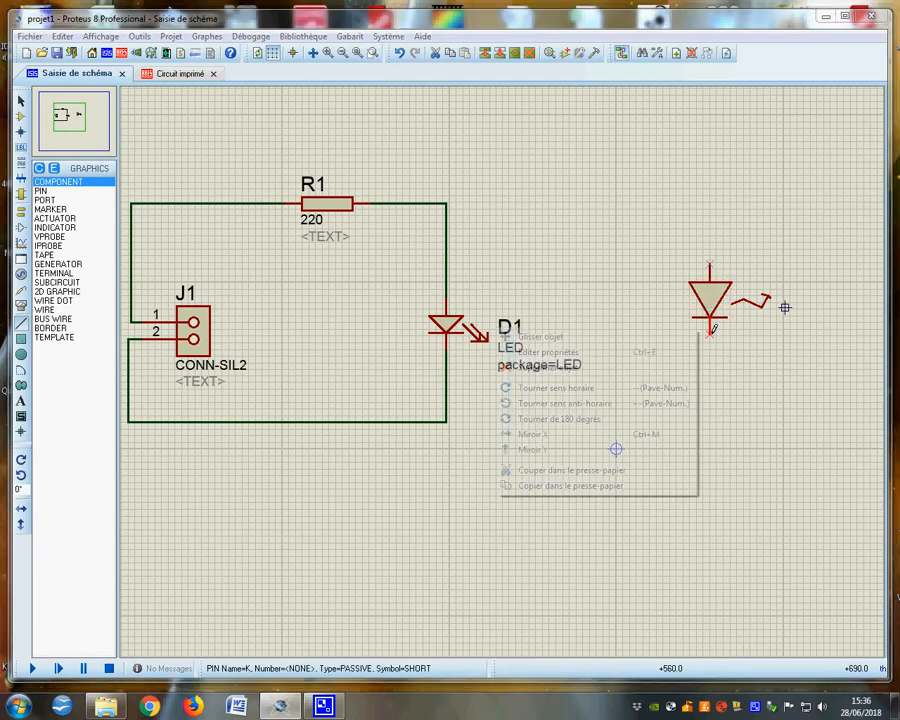
pyautogui.click(584, 351)
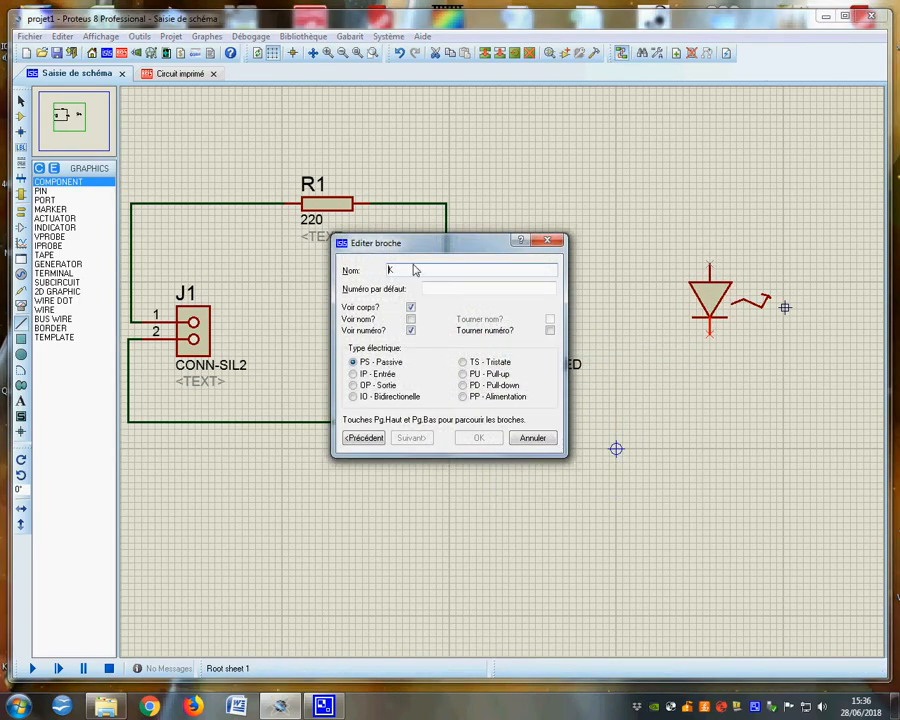
pyautogui.write('C')
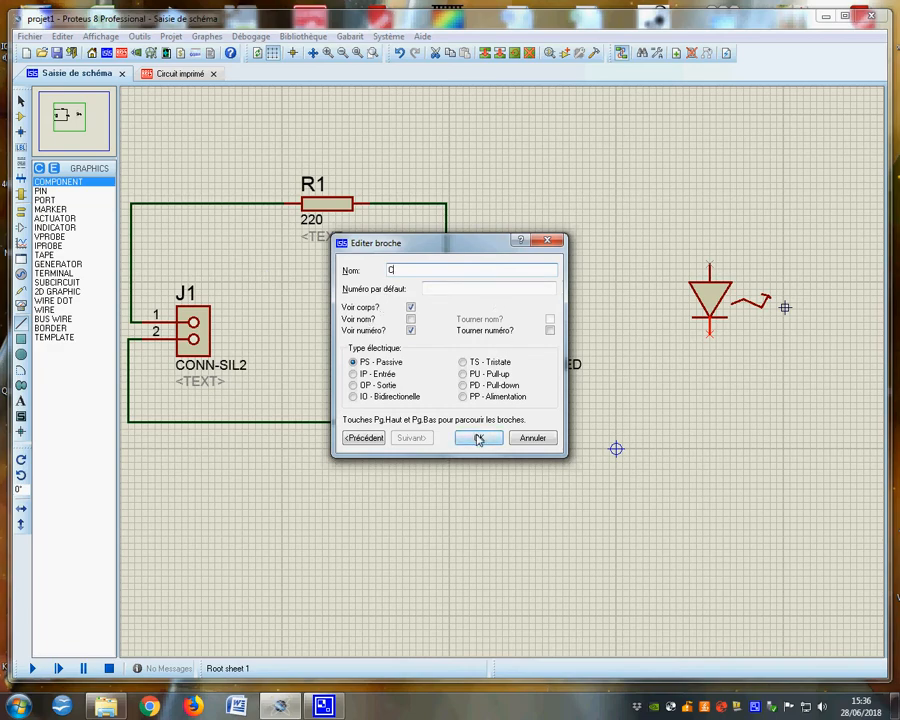
pyautogui.click(479, 440)
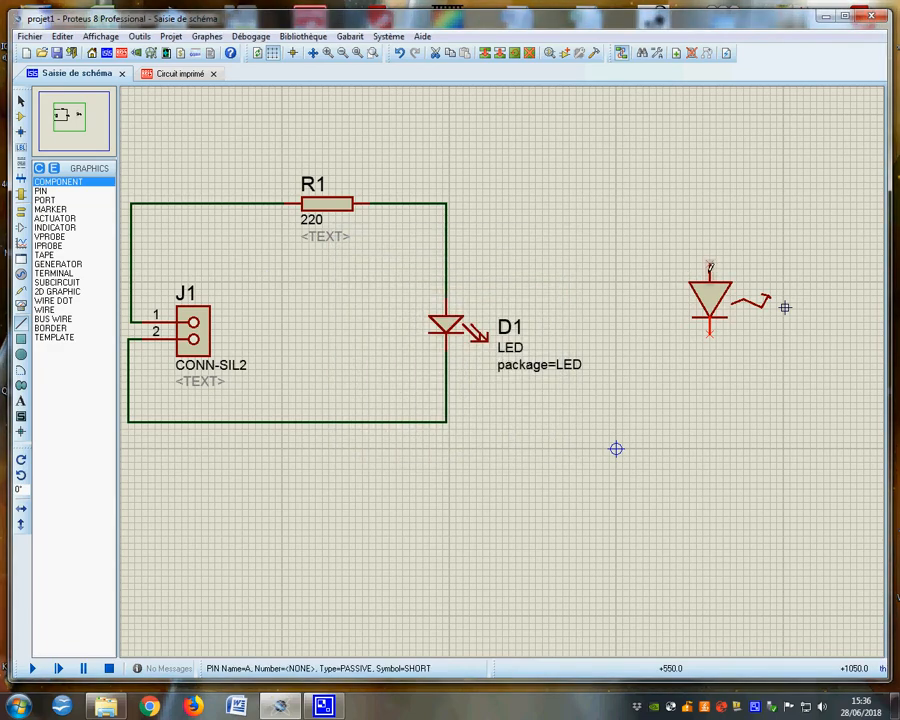
pyautogui.rightClick(710, 267)
pyautogui.click(566, 291)
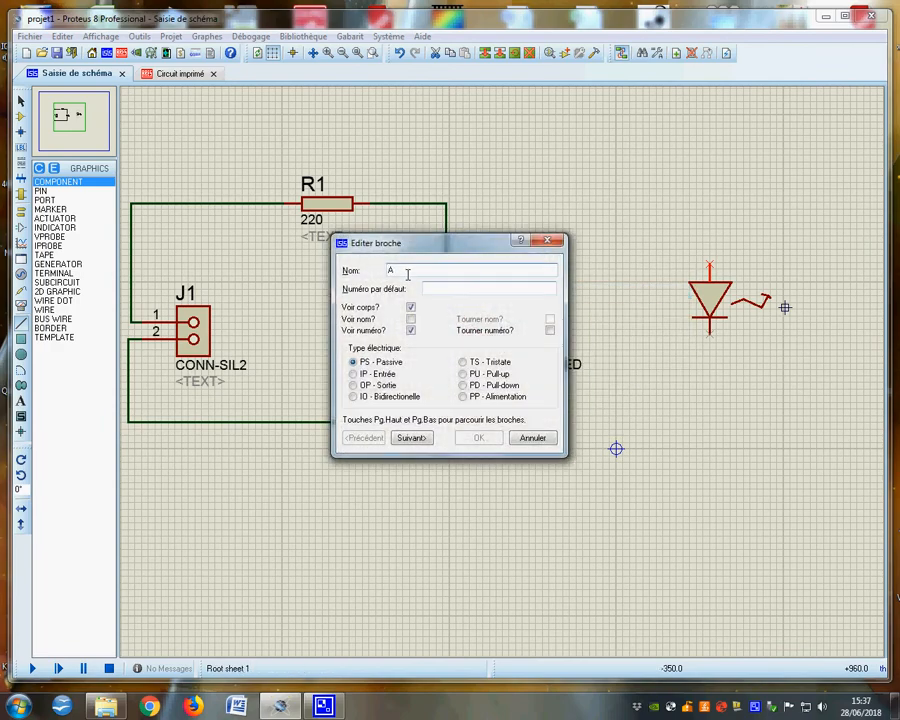
pyautogui.click(533, 438)
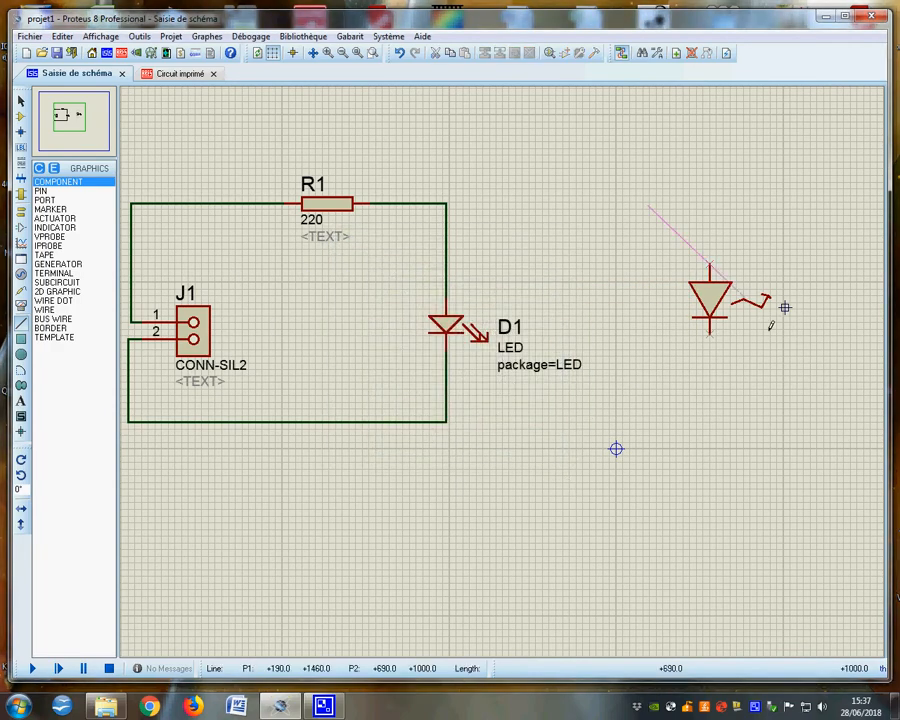
pyautogui.rightClick(801, 384)
# Select the custom diode symbol and start creating a component named LEDBIS with reference prefix D
pyautogui.click(21, 102)
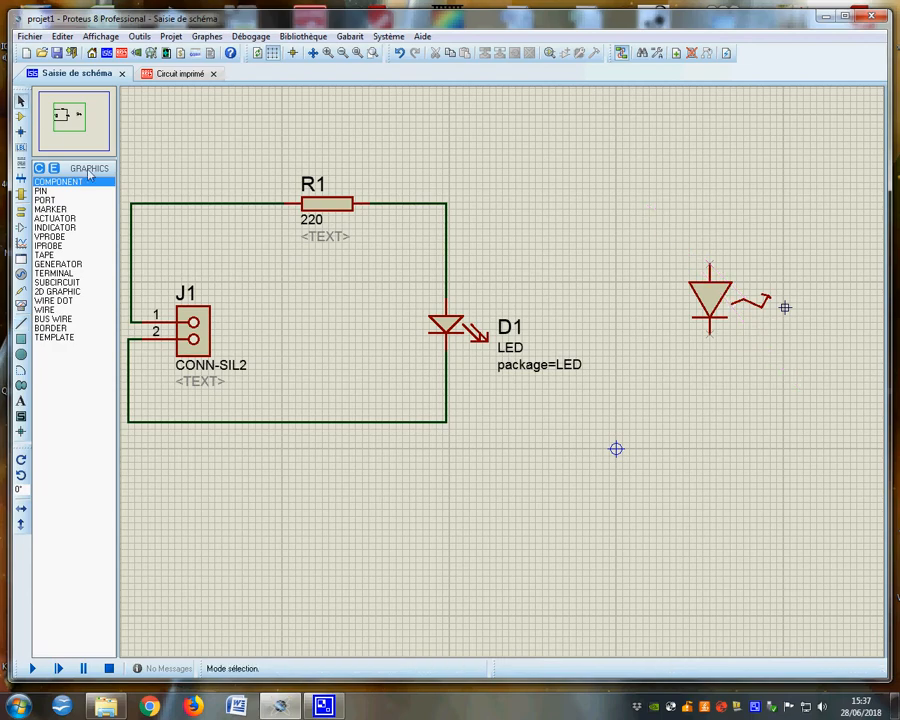
pyautogui.moveTo(669, 220); pyautogui.dragTo(834, 378)
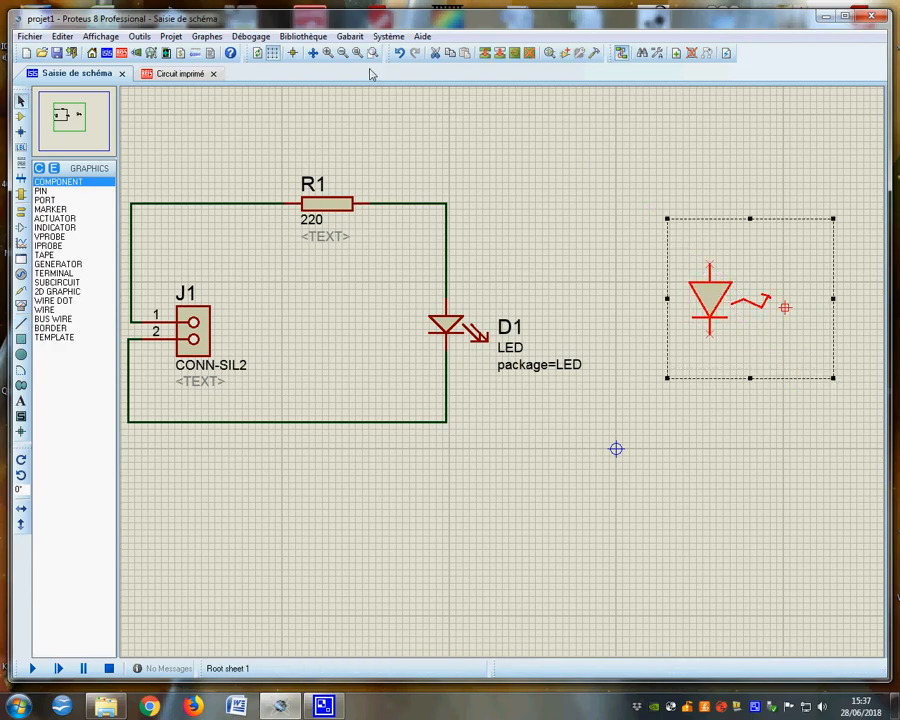
pyautogui.click(300, 37)
pyautogui.click(314, 72)
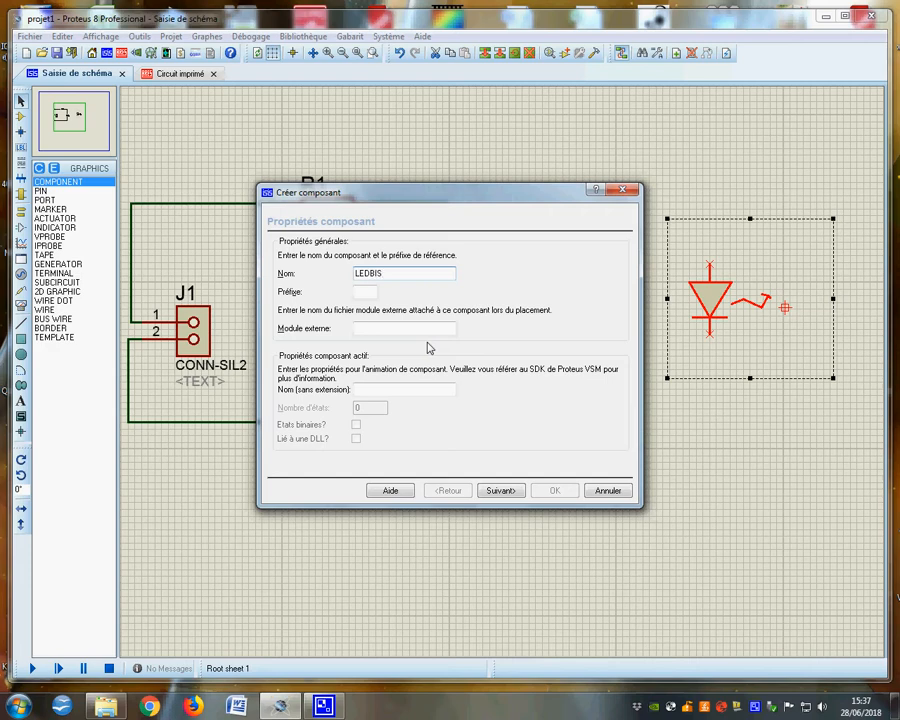
pyautogui.click(367, 291)
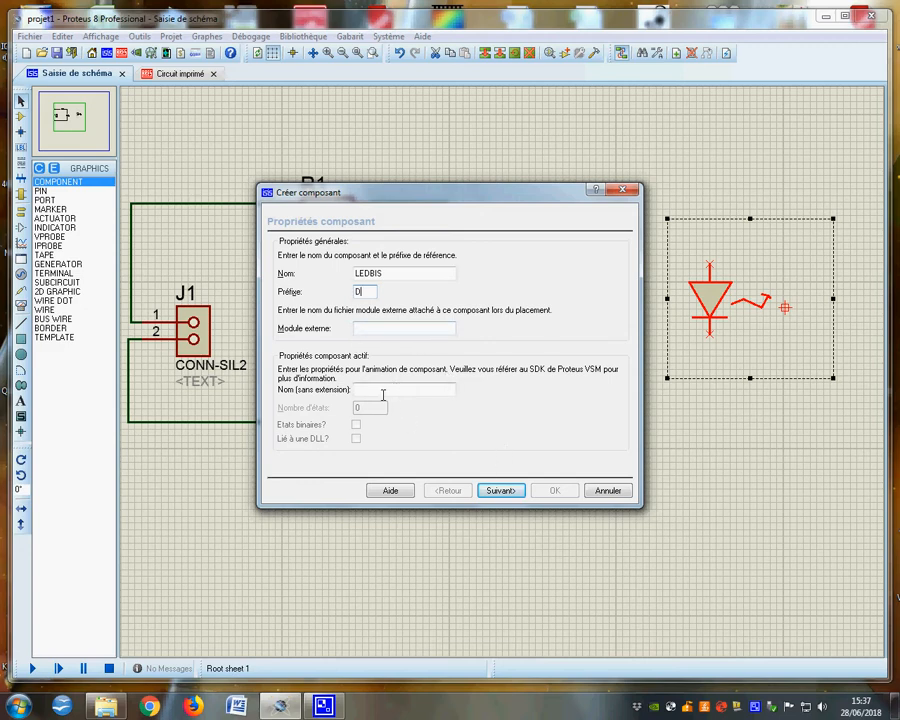
pyautogui.click(491, 490)
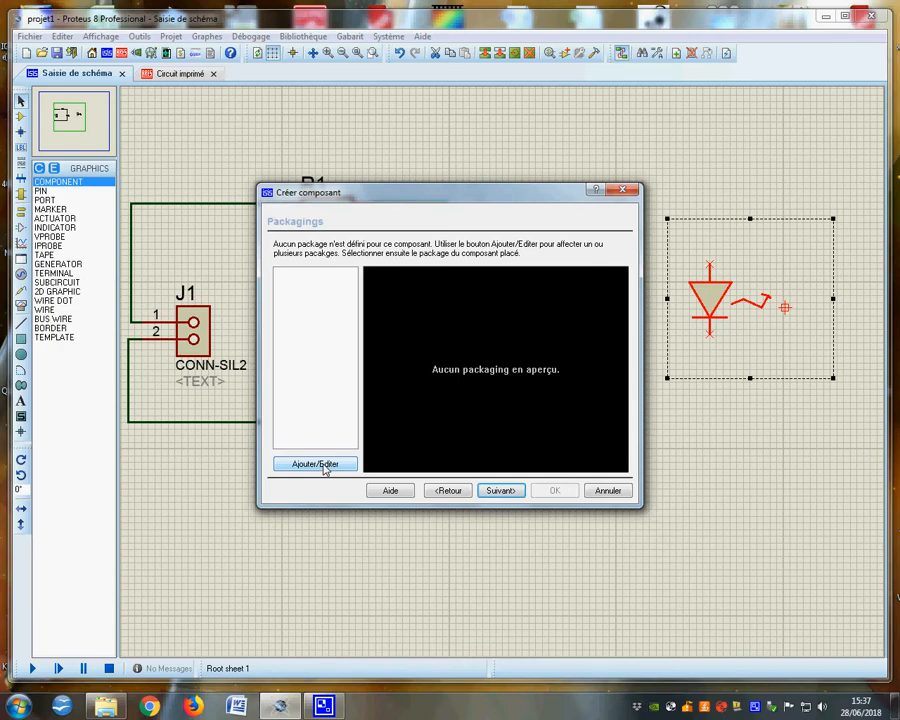
# Preview several LED and LED matrix packages in the package picker, and cancel the component creation without assigning one
pyautogui.click(316, 465)
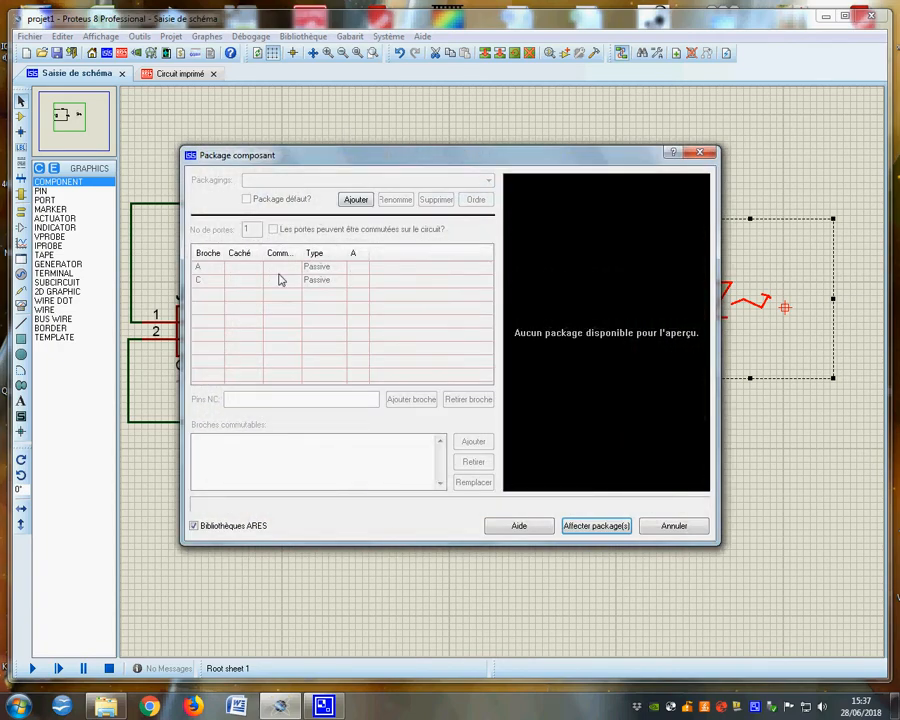
pyautogui.click(356, 199)
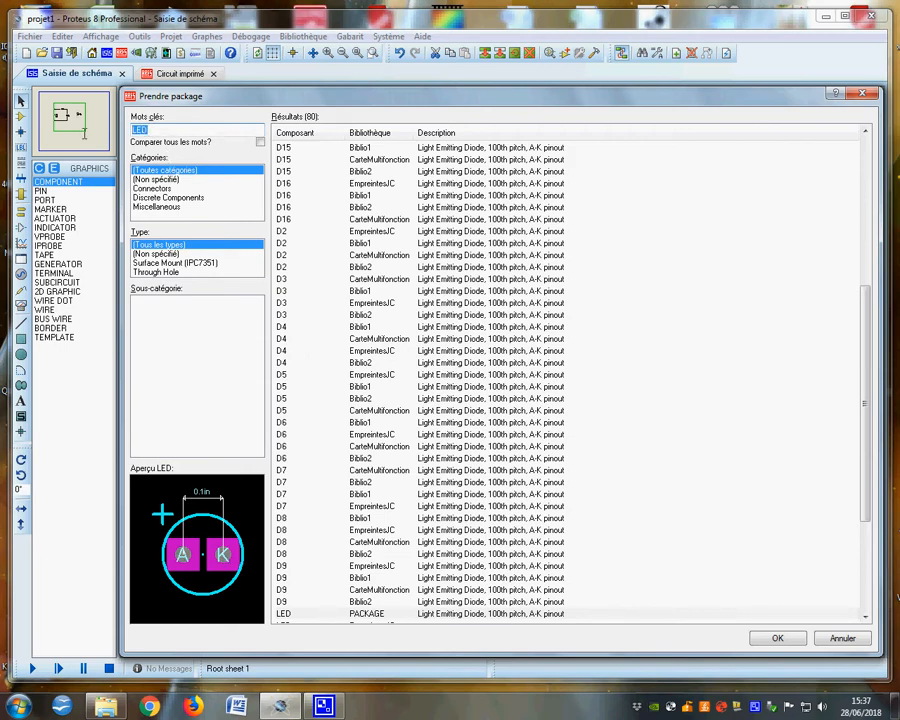
pyautogui.click(365, 195)
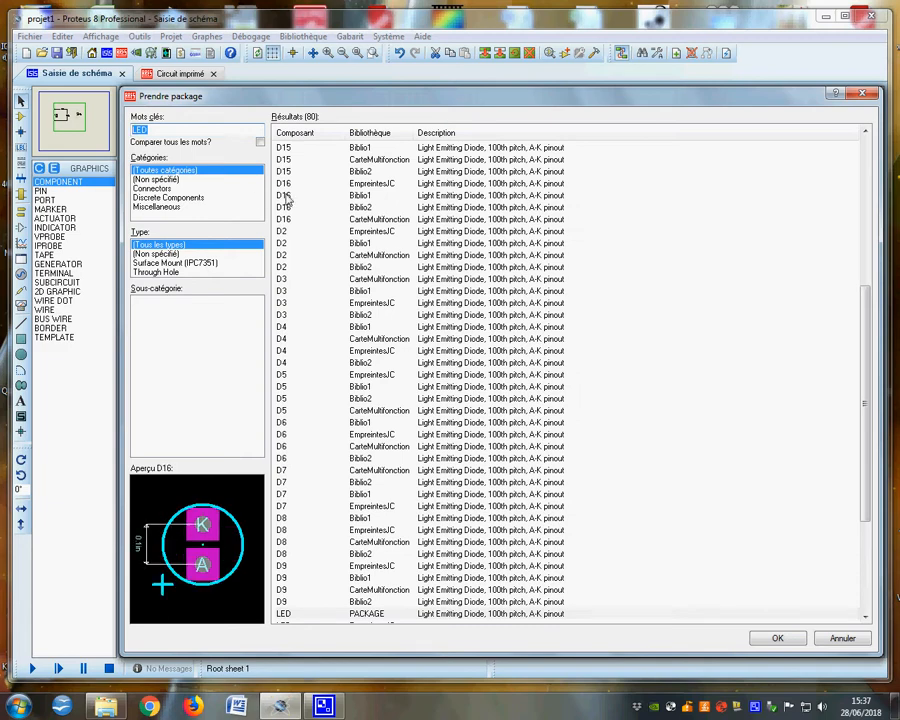
pyautogui.click(283, 435)
pyautogui.scroll(-5, 285, 460)
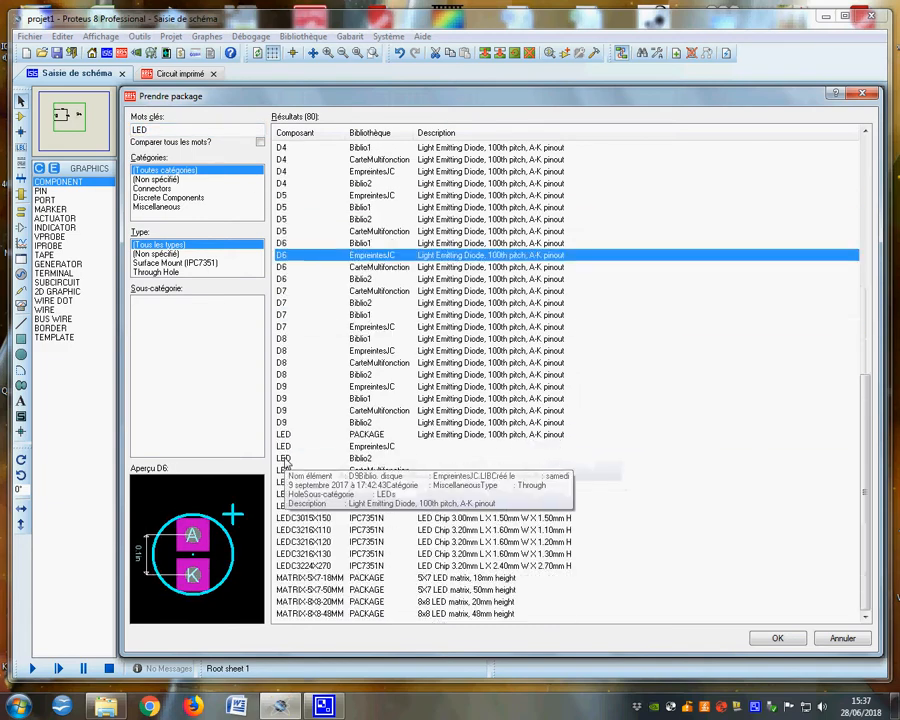
pyautogui.click(309, 484)
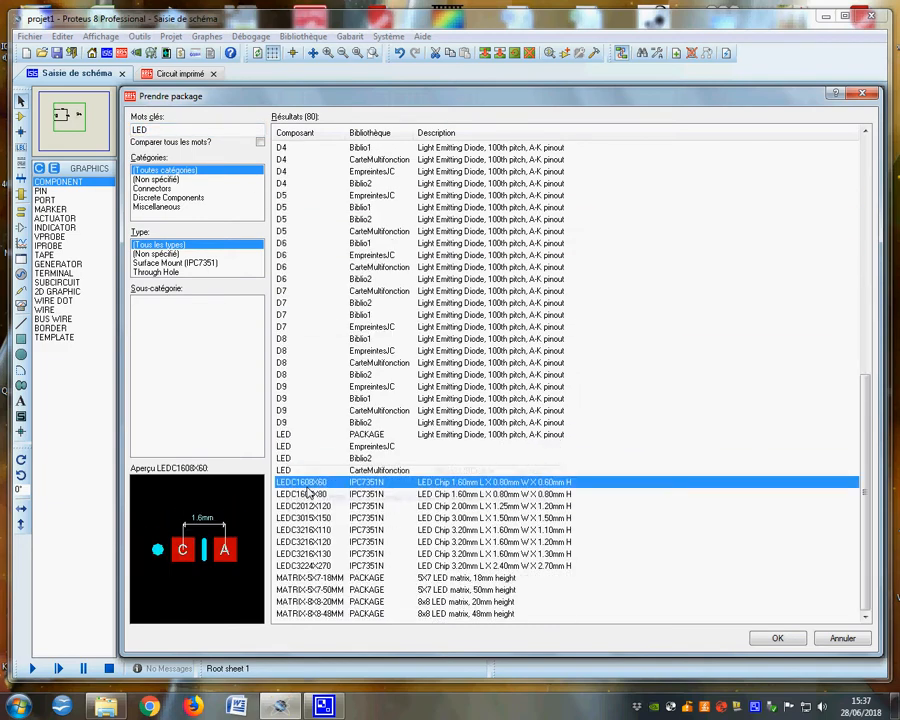
pyautogui.click(309, 554)
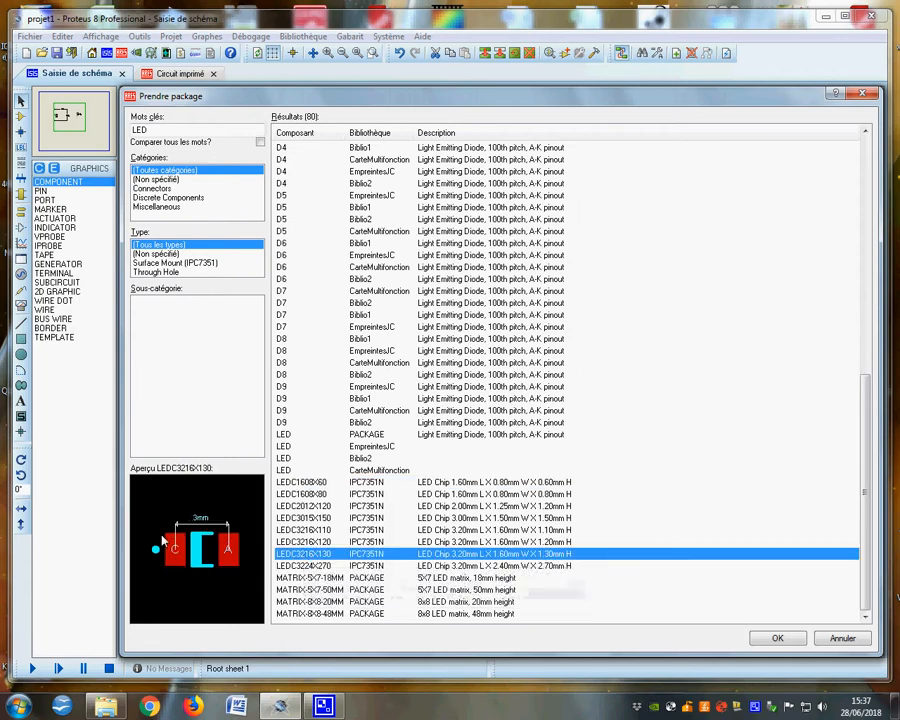
pyautogui.click(312, 614)
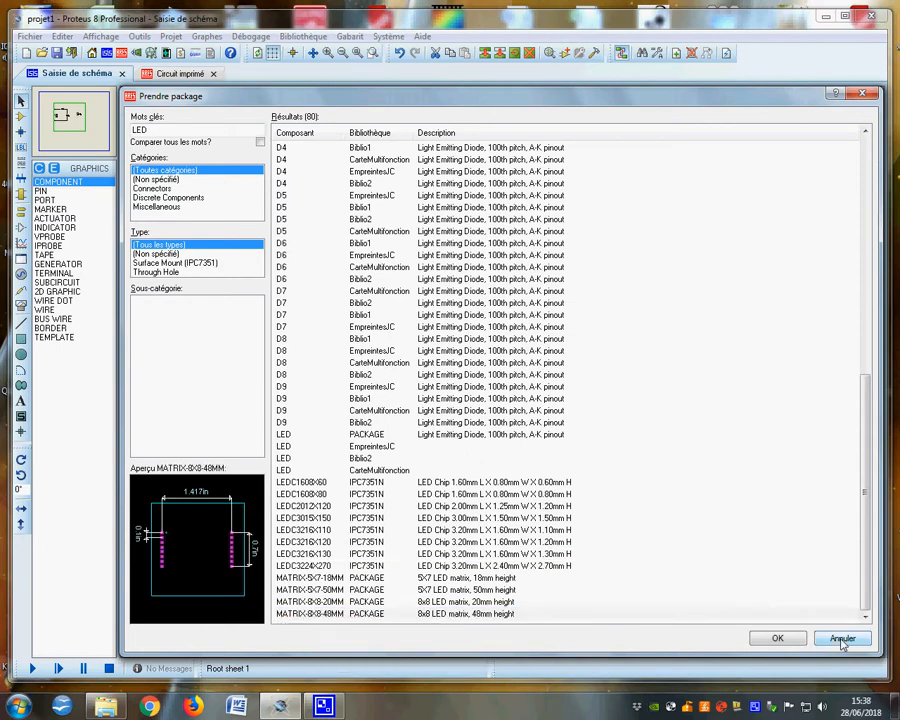
pyautogui.click(842, 639)
pyautogui.click(672, 526)
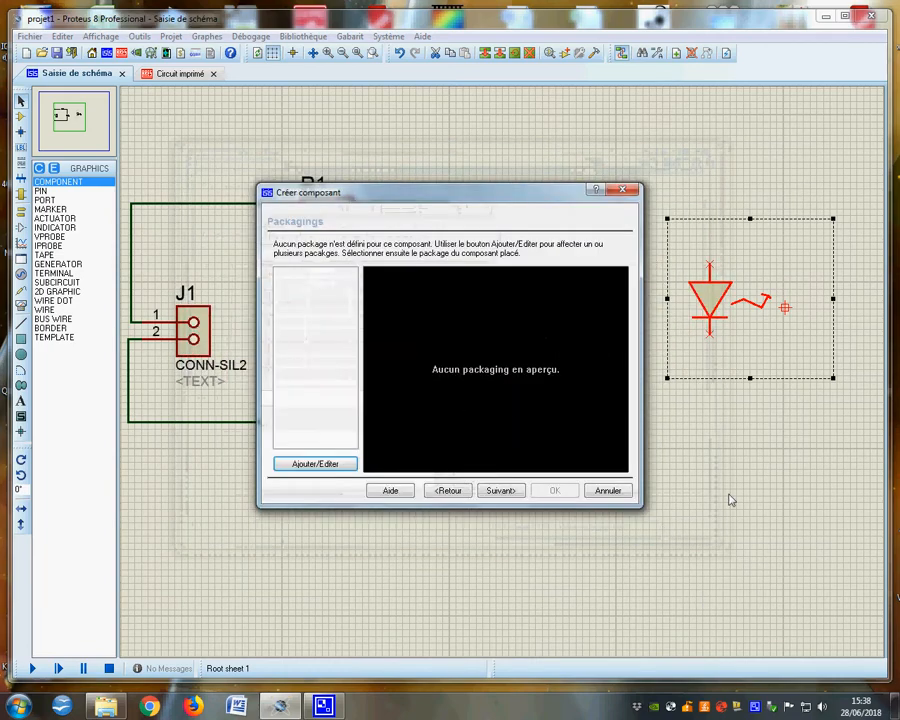
pyautogui.click(606, 489)
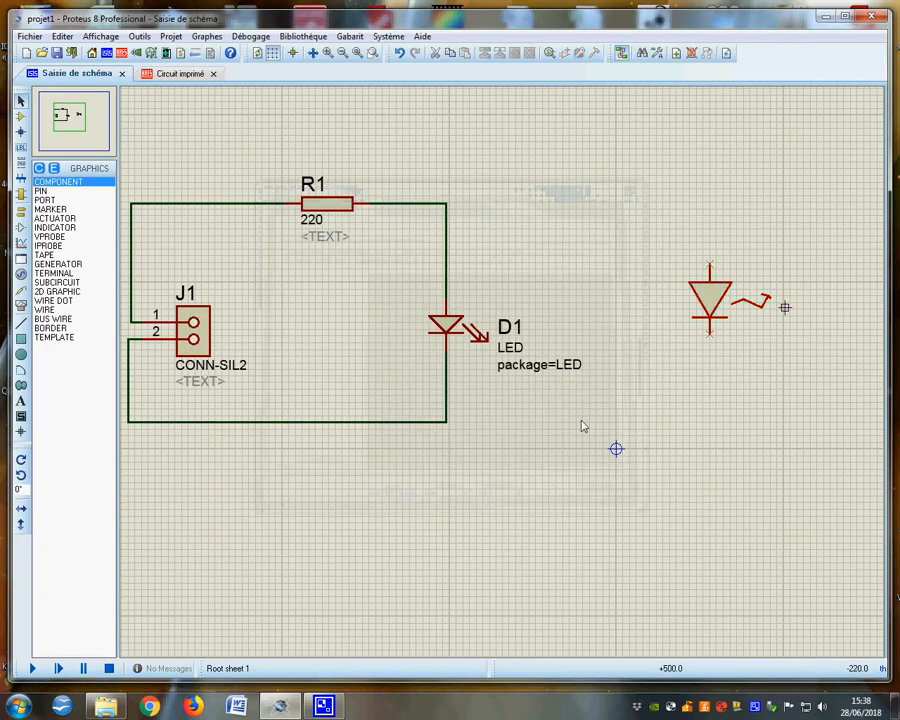
# Switch to the PCB layout and place a standalone LED package near the centre of the work area
pyautogui.click(176, 74)
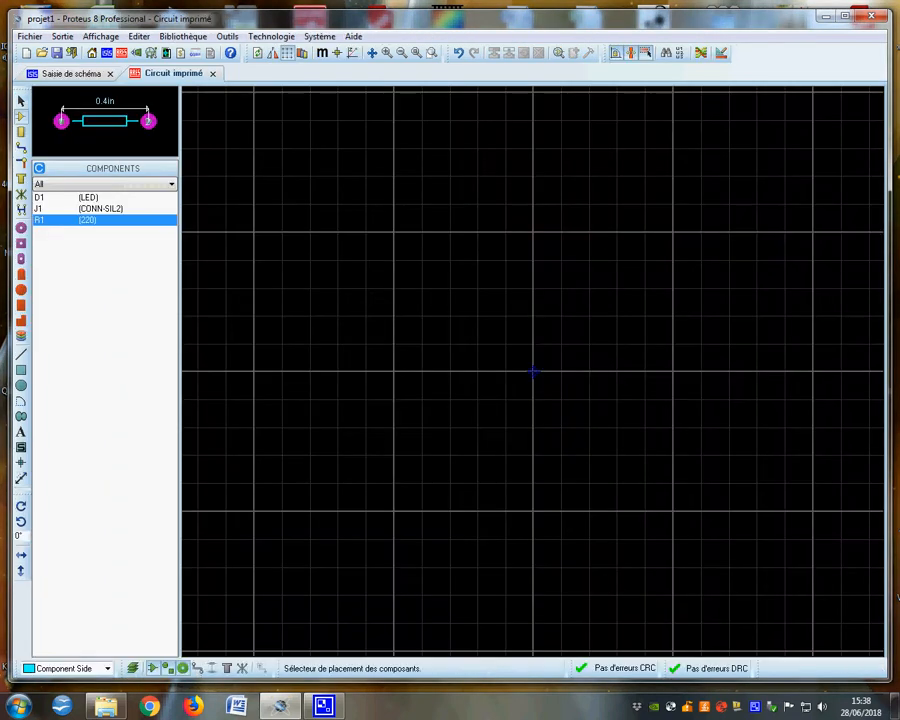
pyautogui.click(42, 198)
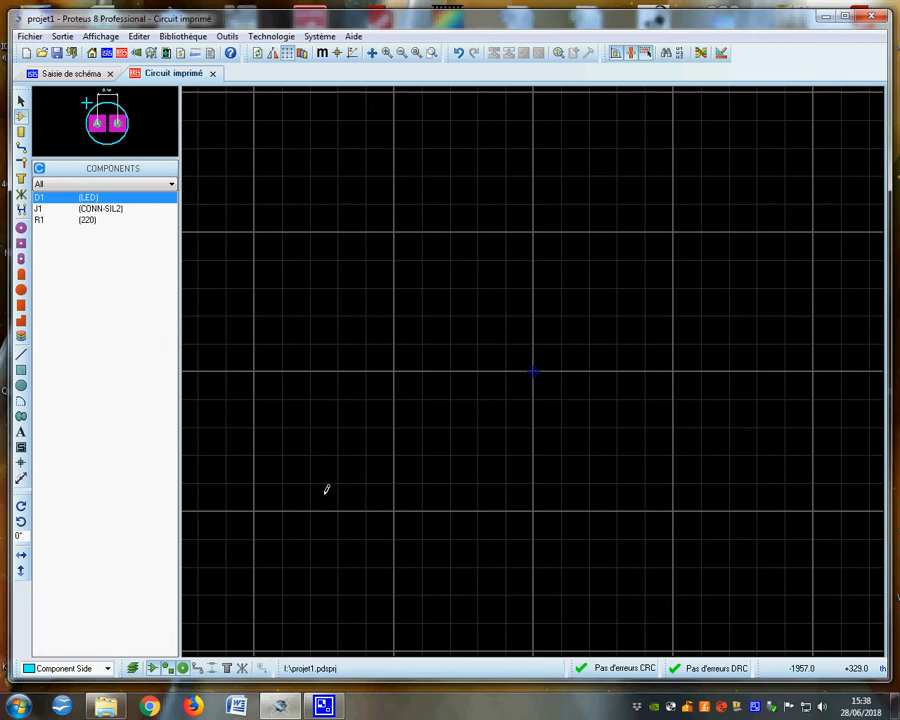
pyautogui.click(21, 131)
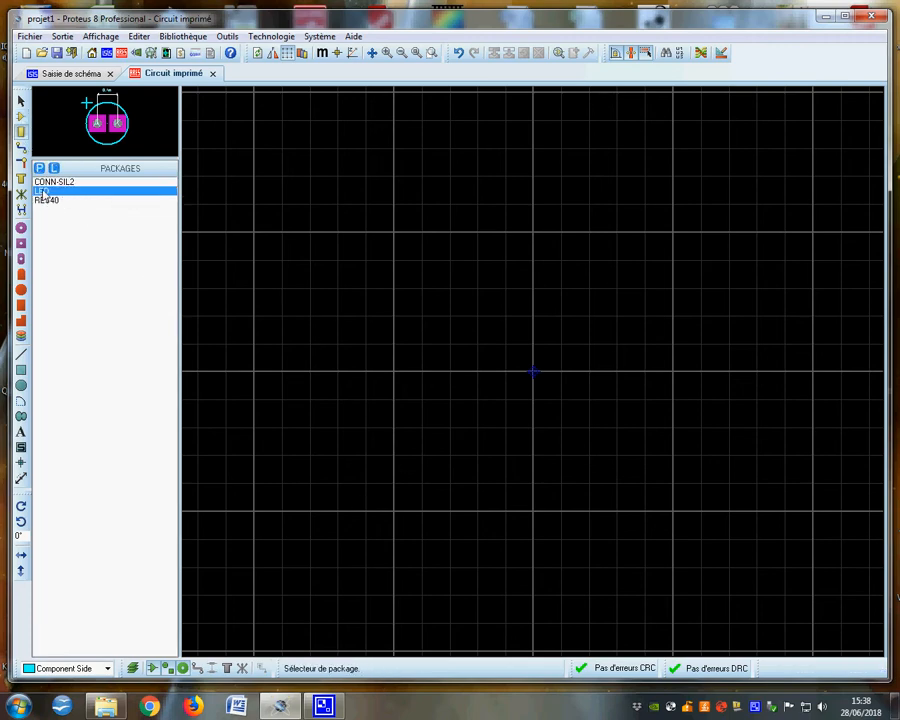
pyautogui.click(419, 361)
# Select the placed LED package and decompose it into separate pads and silkscreen graphics
pyautogui.moveTo(337, 265); pyautogui.dragTo(570, 493)
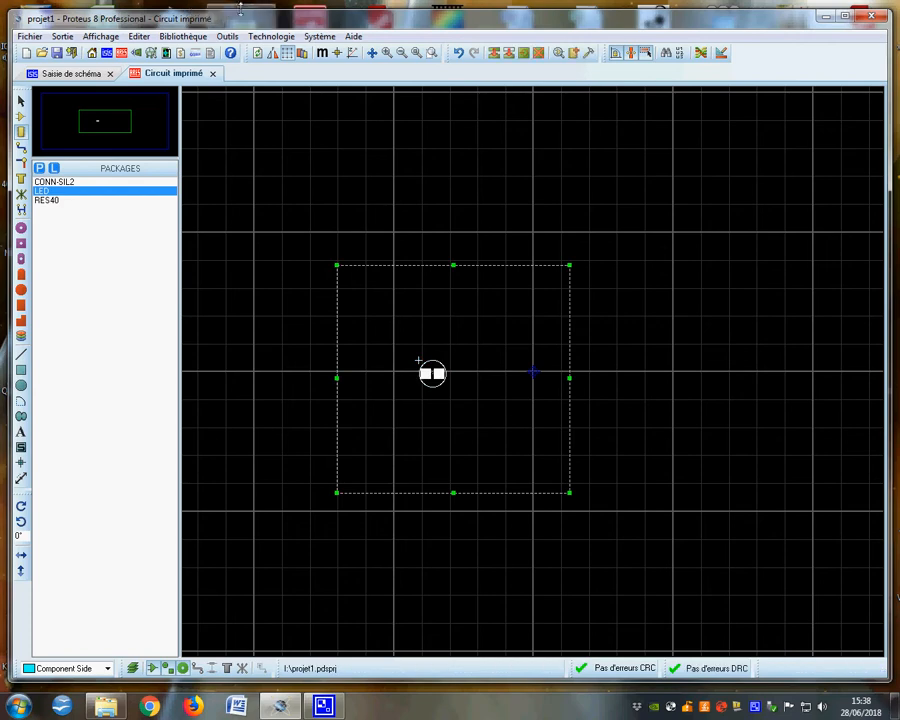
pyautogui.click(192, 36)
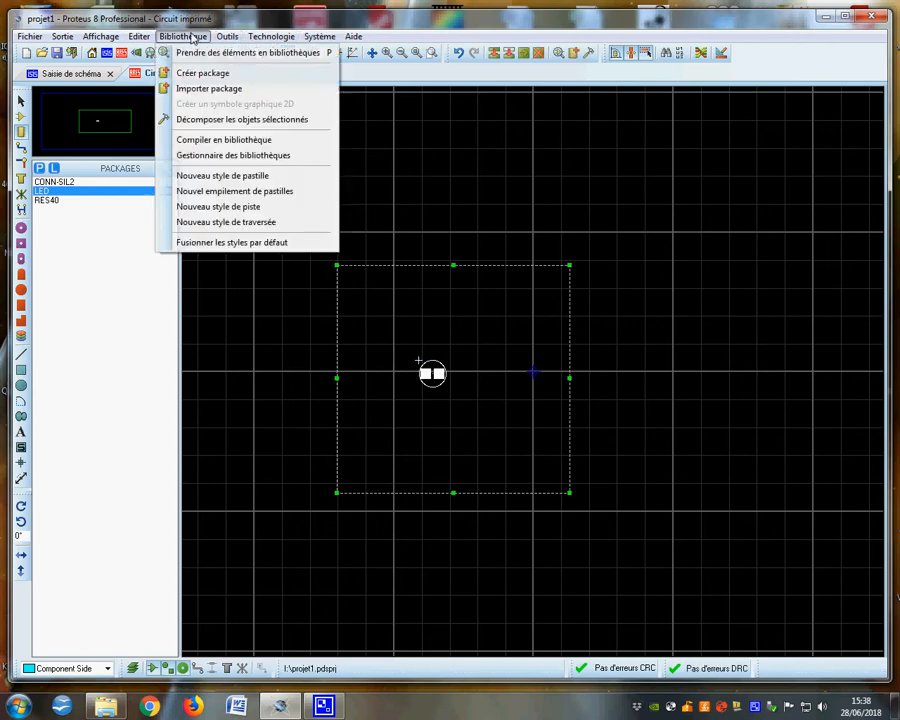
pyautogui.click(208, 118)
pyautogui.rightClick(425, 439)
pyautogui.rightClick(425, 439)
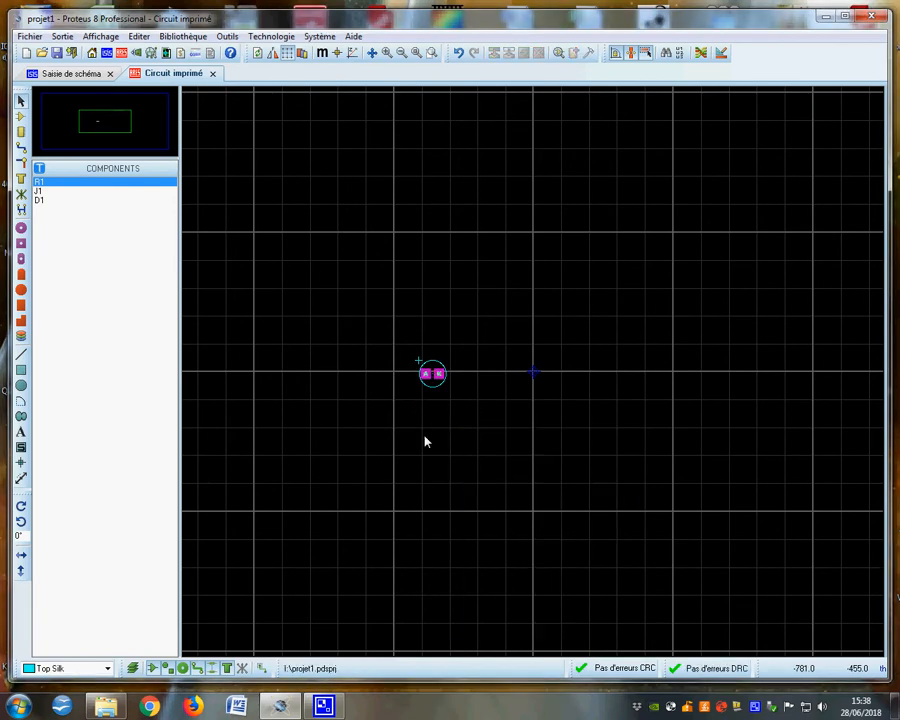
# Enlarge the LED's silkscreen circle to about twice its diameter and recentre it around the two pads
pyautogui.scroll(1, 432, 380)
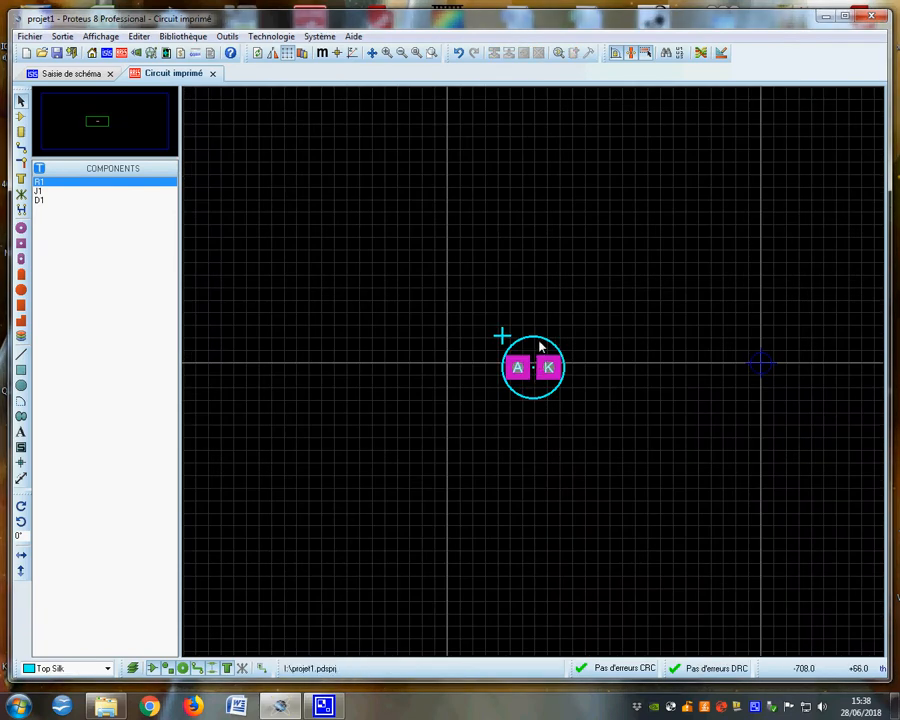
pyautogui.moveTo(539, 346); pyautogui.dragTo(534, 293)
pyautogui.moveTo(569, 338); pyautogui.dragTo(566, 413)
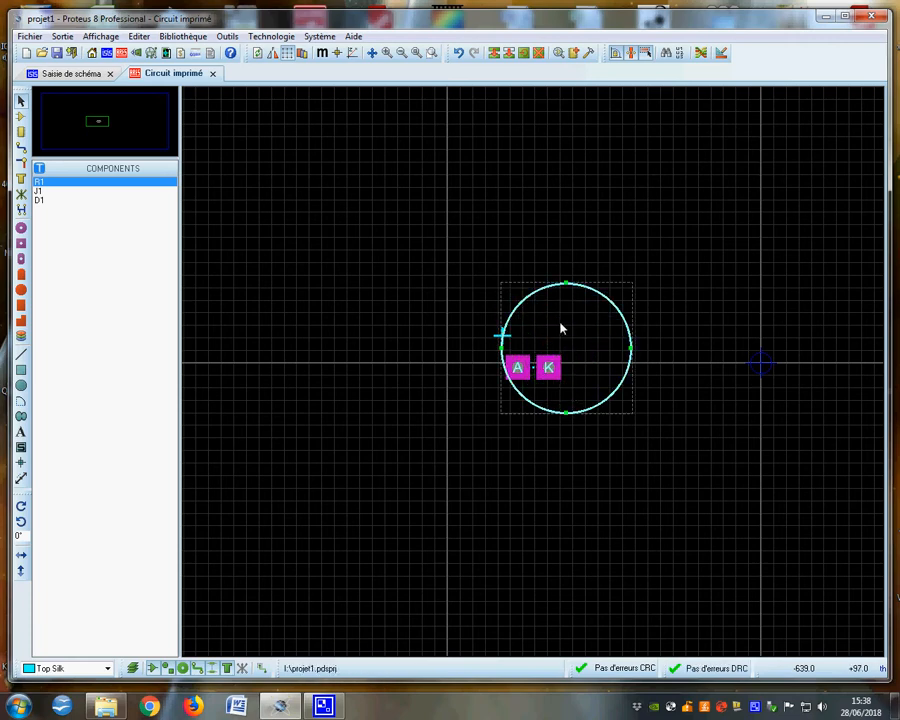
pyautogui.moveTo(563, 293); pyautogui.dragTo(529, 305)
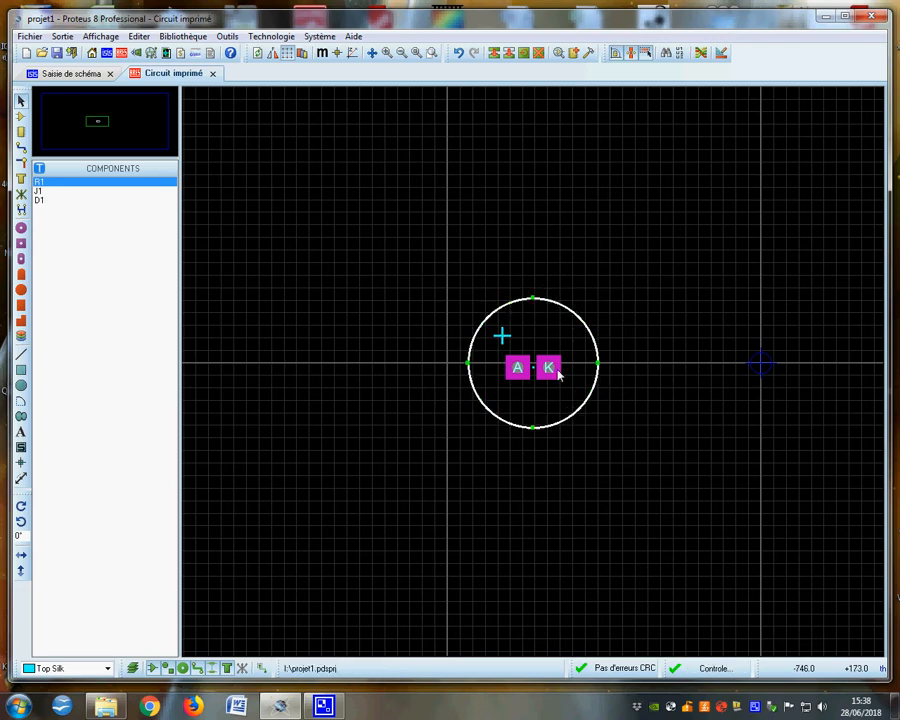
# Move pads A and K outward to just inside opposite sides of the enlarged circle, aligned horizontally
pyautogui.click(516, 367)
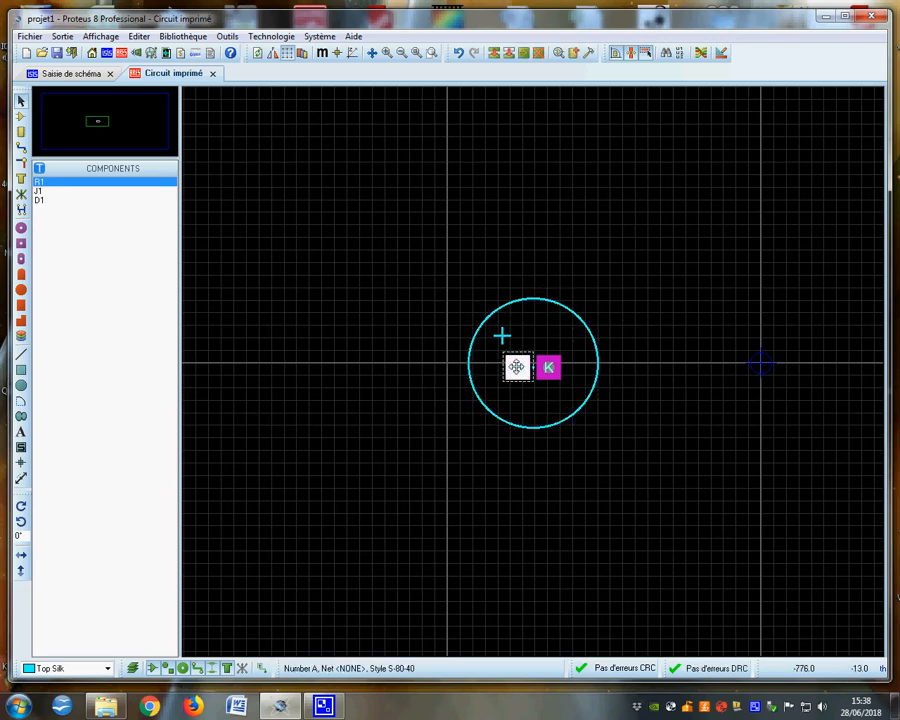
pyautogui.moveTo(516, 367); pyautogui.dragTo(483, 367)
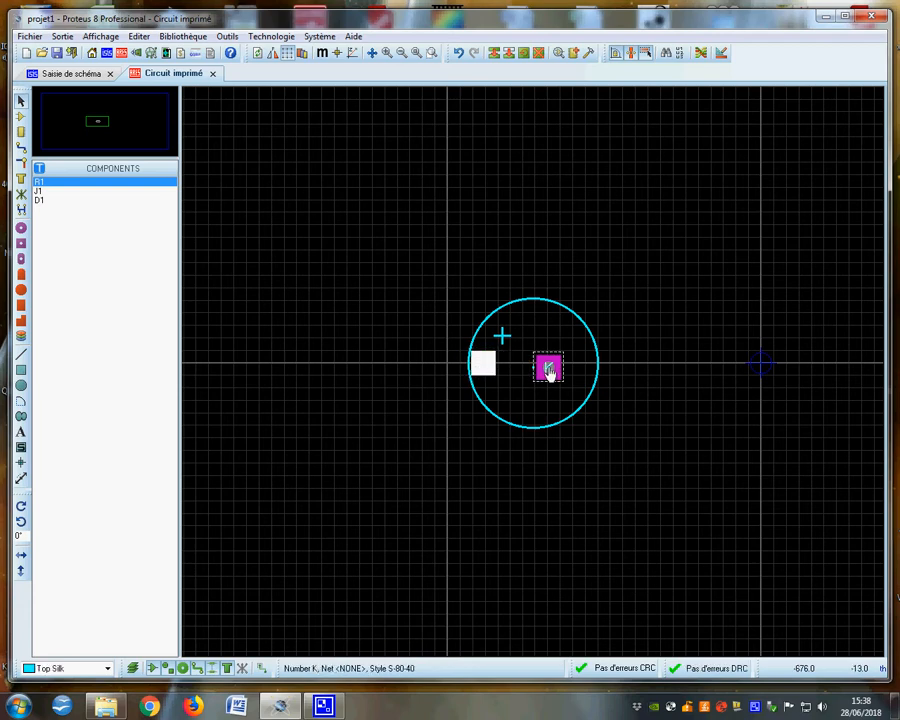
pyautogui.click(548, 367)
pyautogui.moveTo(548, 367); pyautogui.dragTo(581, 365)
pyautogui.click(563, 446)
pyautogui.click(581, 363)
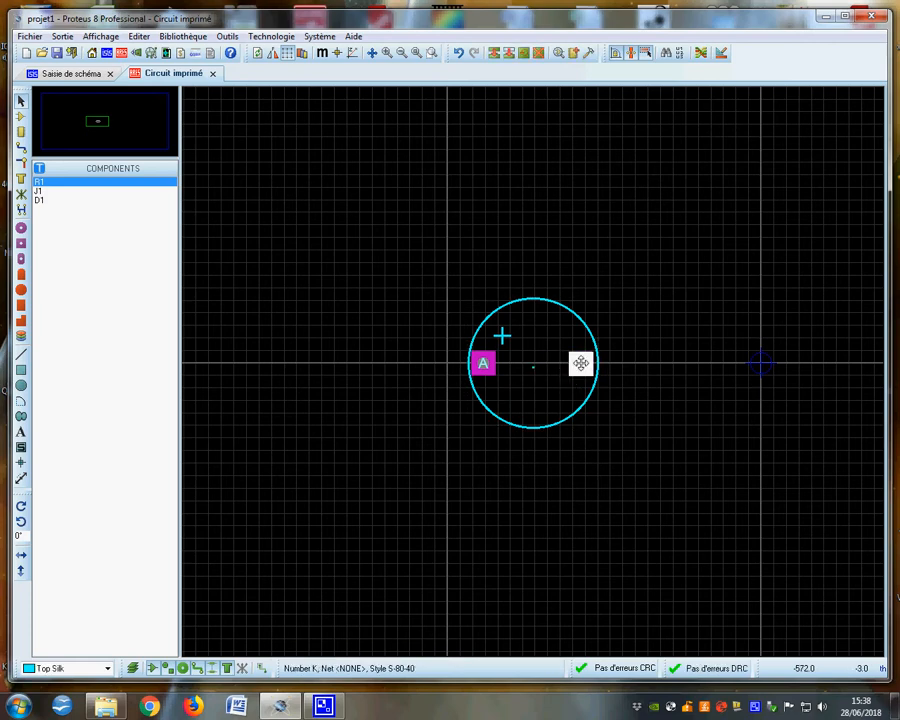
pyautogui.rightClick(581, 363)
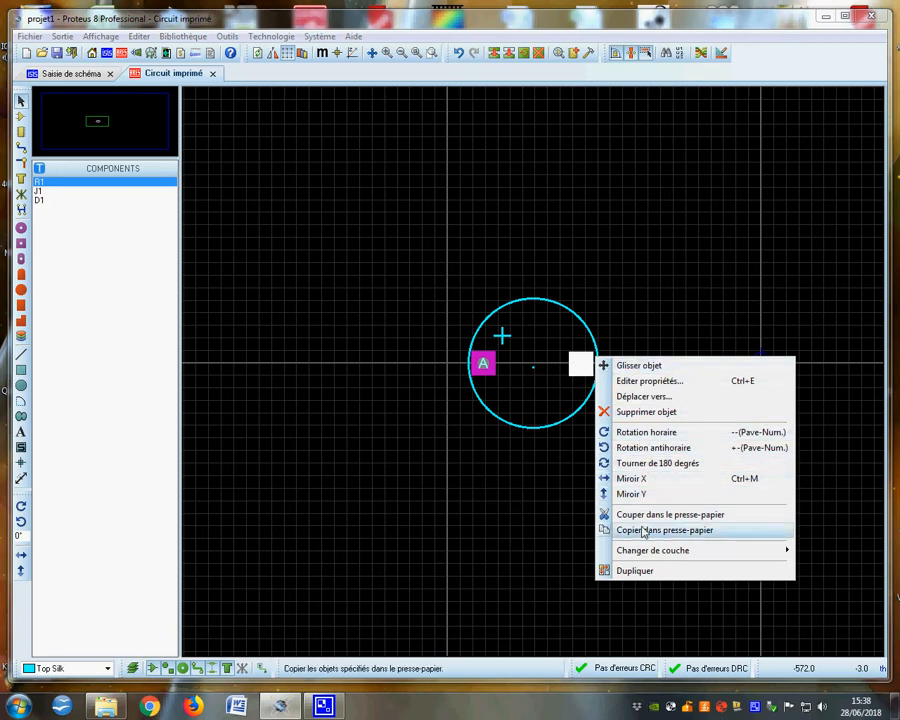
pyautogui.moveTo(630, 553)
pyautogui.click(568, 529)
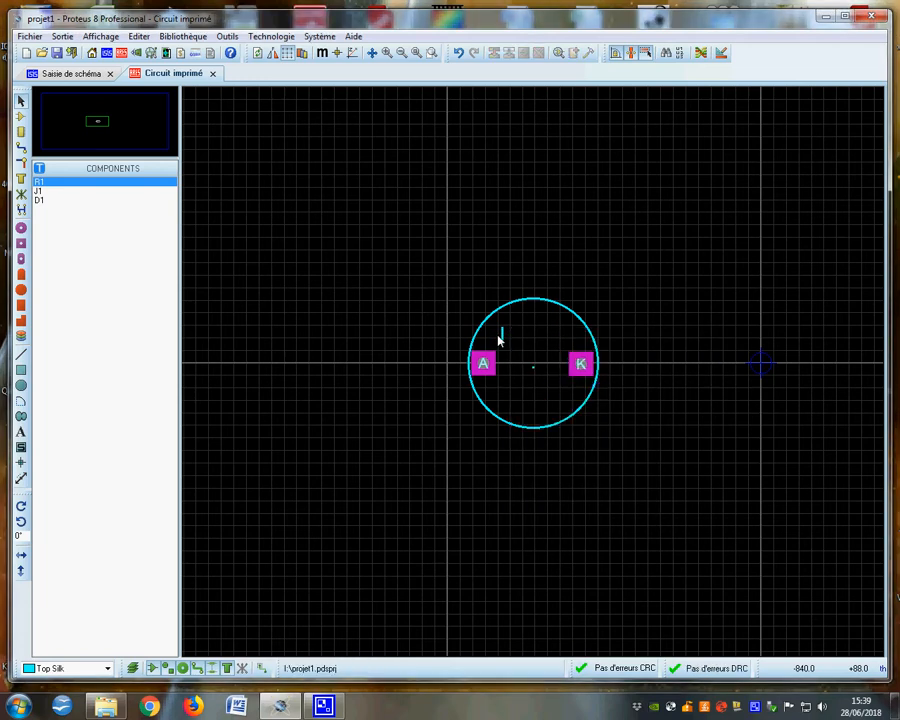
# Delete the remaining line of the cross-shaped marker inside the circle
pyautogui.rightClick(505, 346)
pyautogui.click(580, 388)
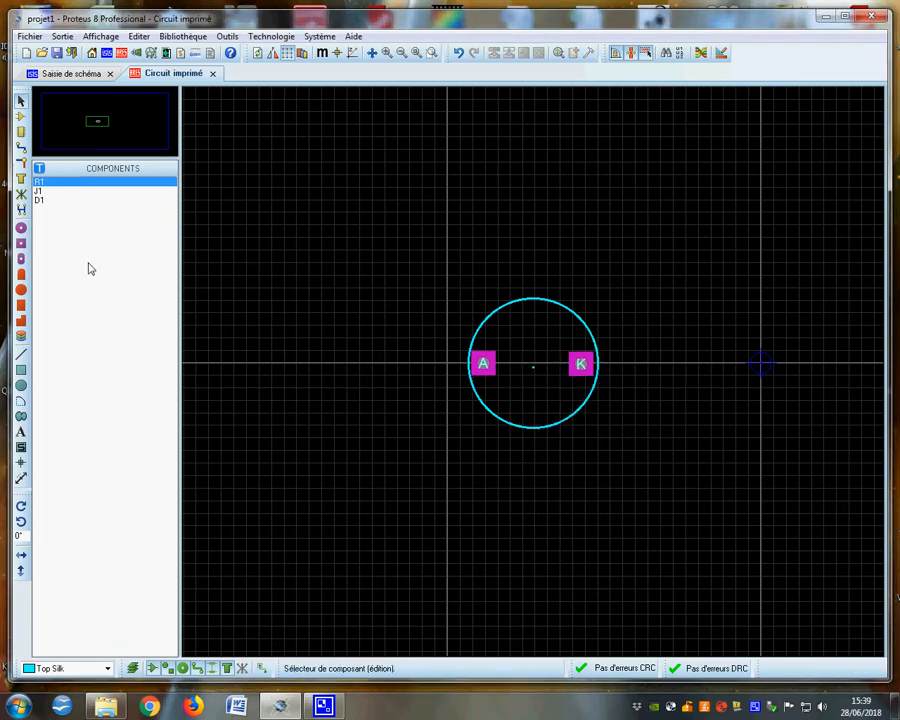
# Try a vertical Top Silk line across the circle through pad K, and delete it
pyautogui.click(21, 354)
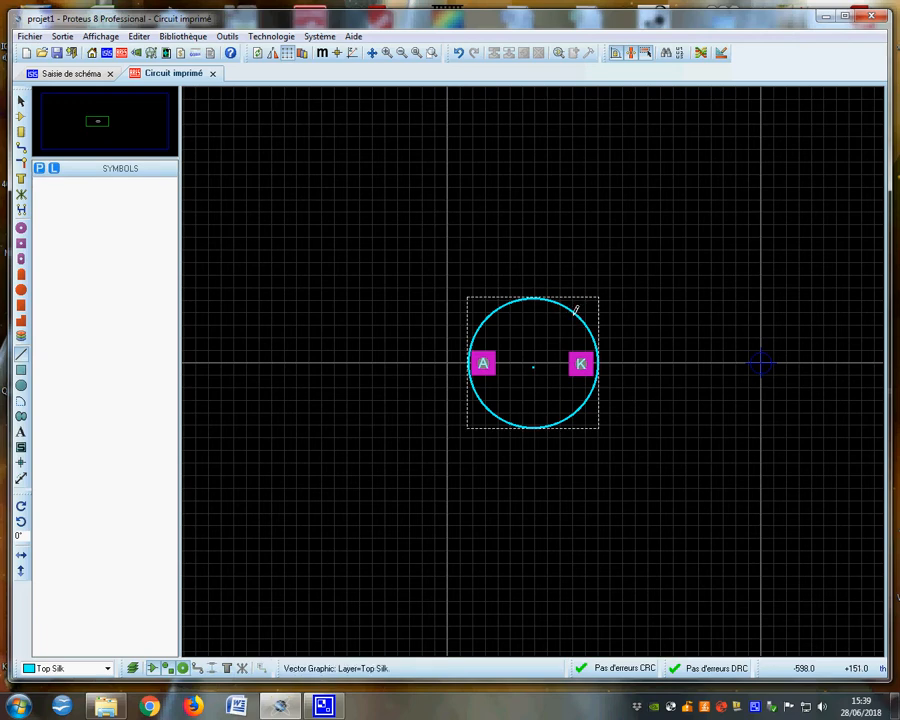
pyautogui.click(576, 310)
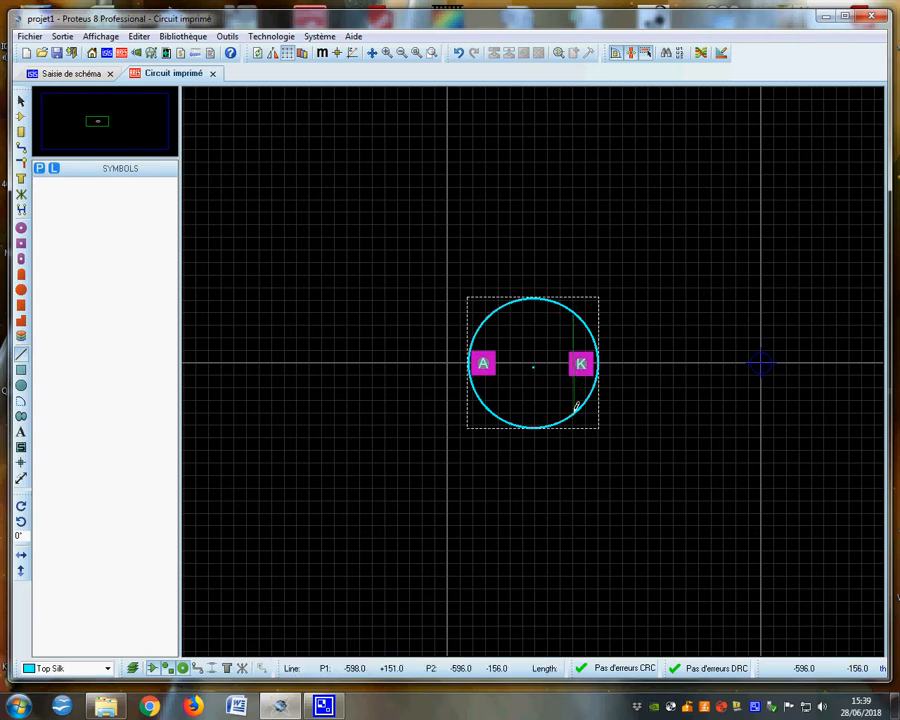
pyautogui.click(576, 408)
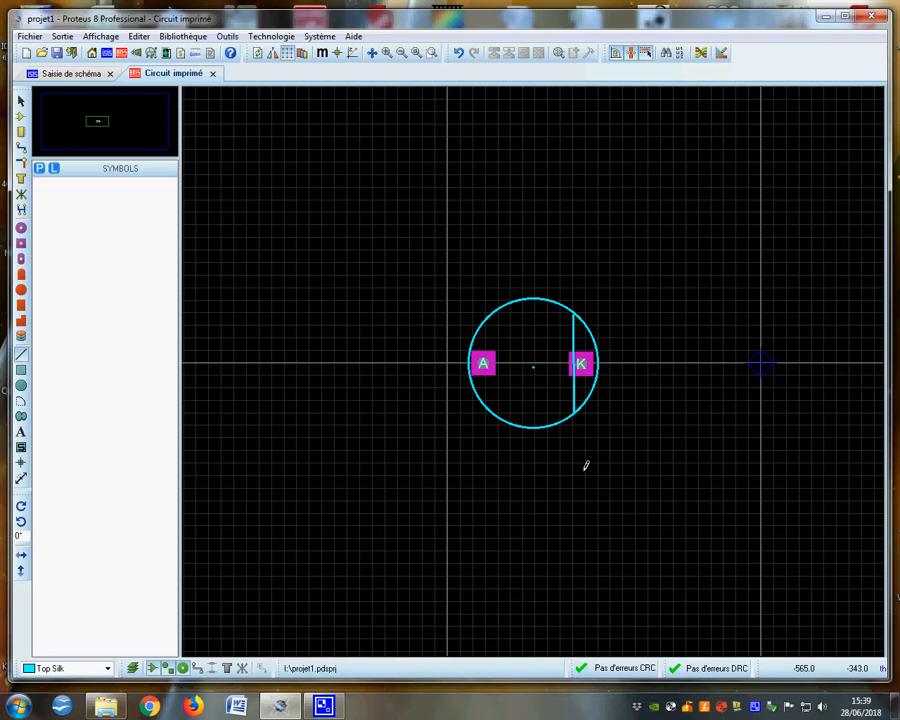
pyautogui.rightClick(581, 310)
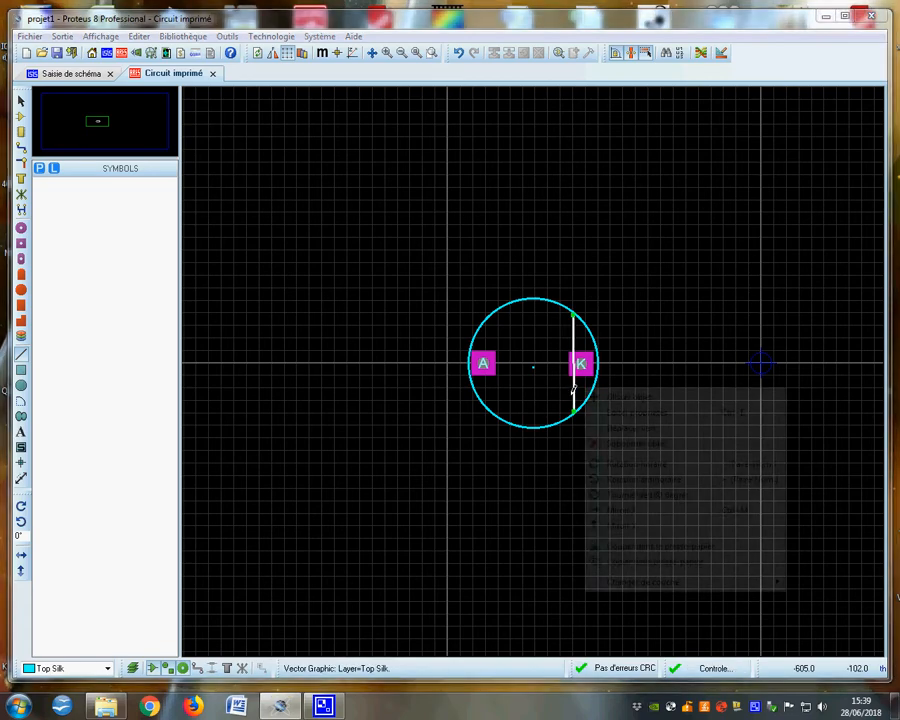
pyautogui.rightClick(581, 310)
# Draw a vertical Top Silk line about 332 th long across the circle, from edge to edge over pad K's inner side
pyautogui.scroll(2, 575, 325)
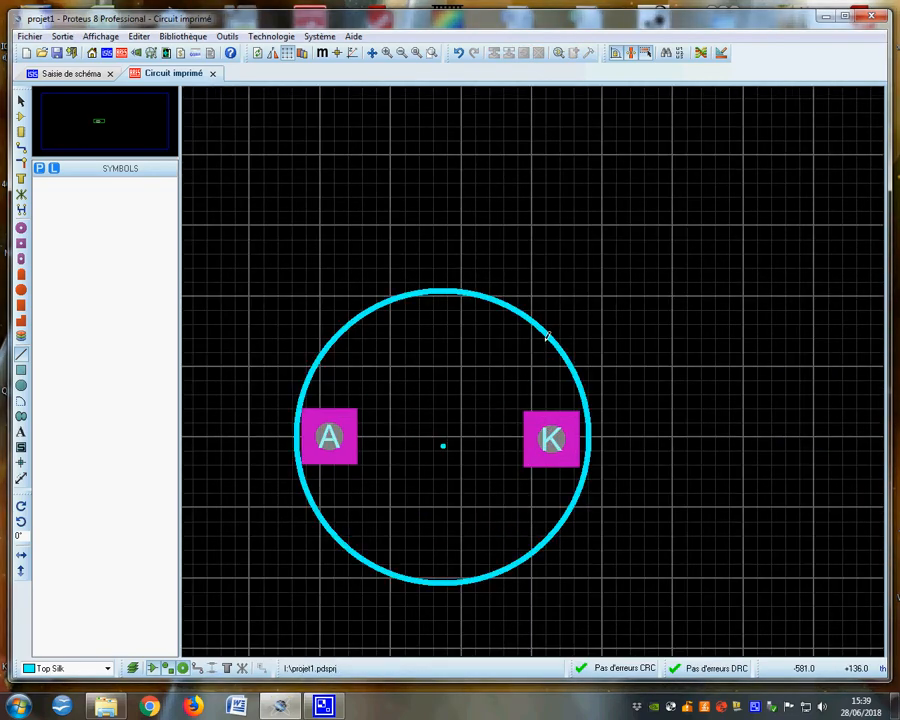
pyautogui.click(531, 322)
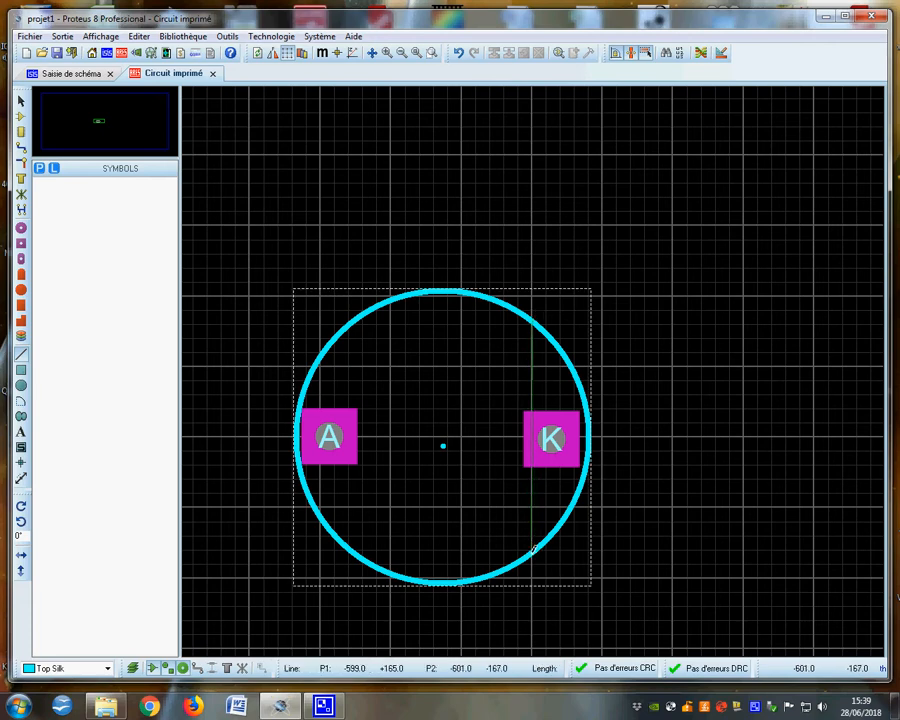
pyautogui.click(532, 553)
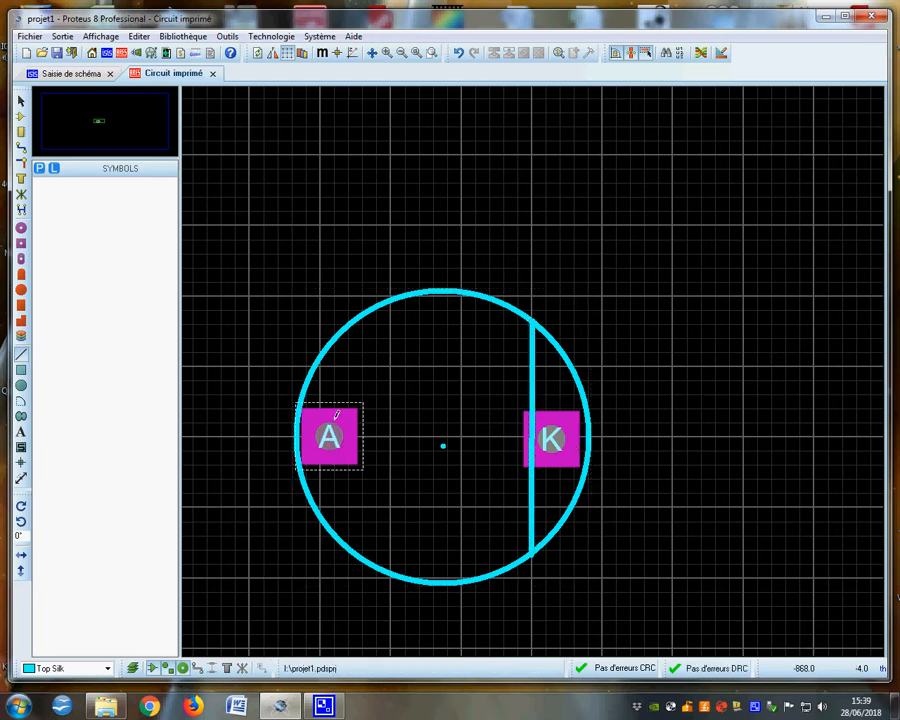
# Set pad A's style to S-100-50
pyautogui.rightClick(342, 434)
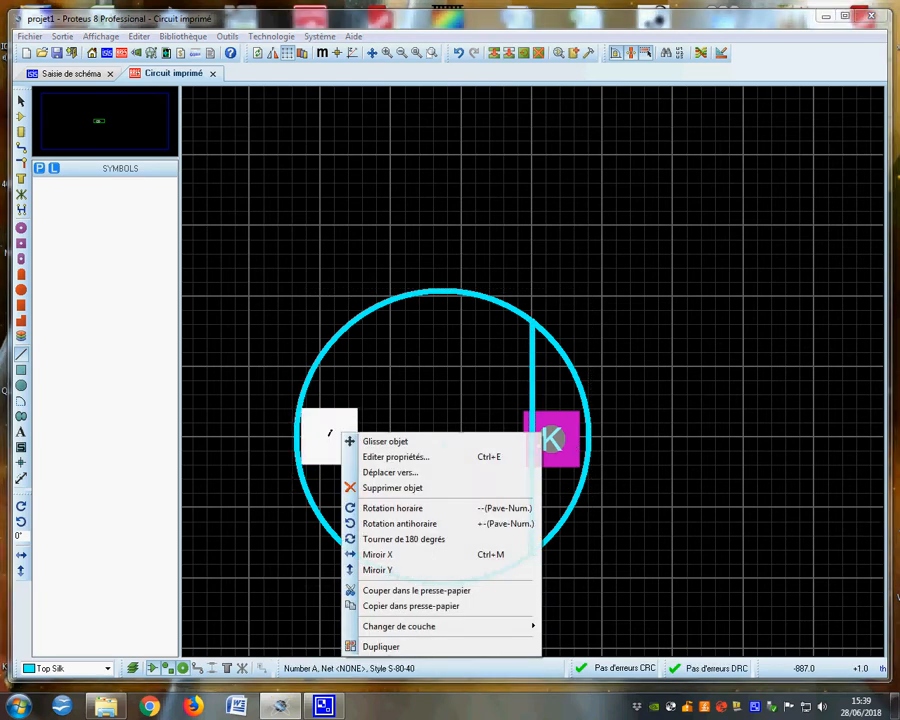
pyautogui.click(384, 458)
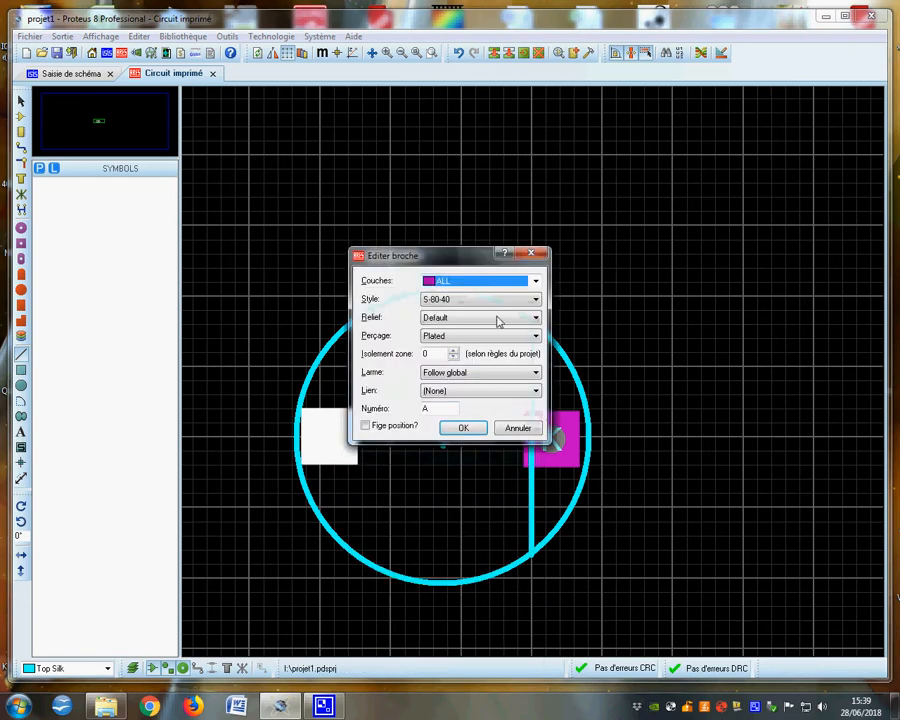
pyautogui.click(536, 300)
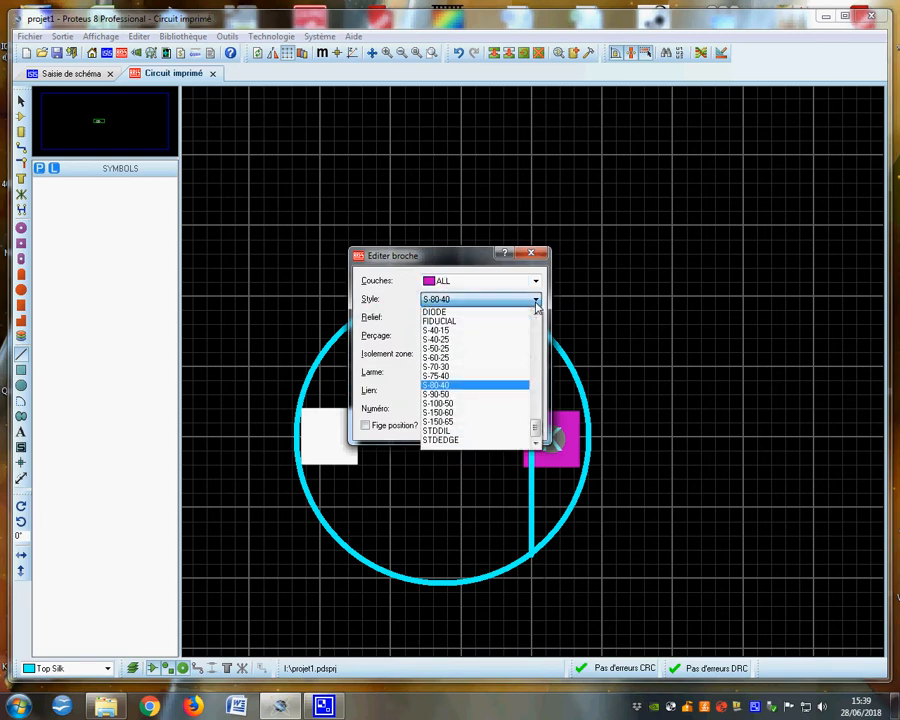
pyautogui.click(440, 404)
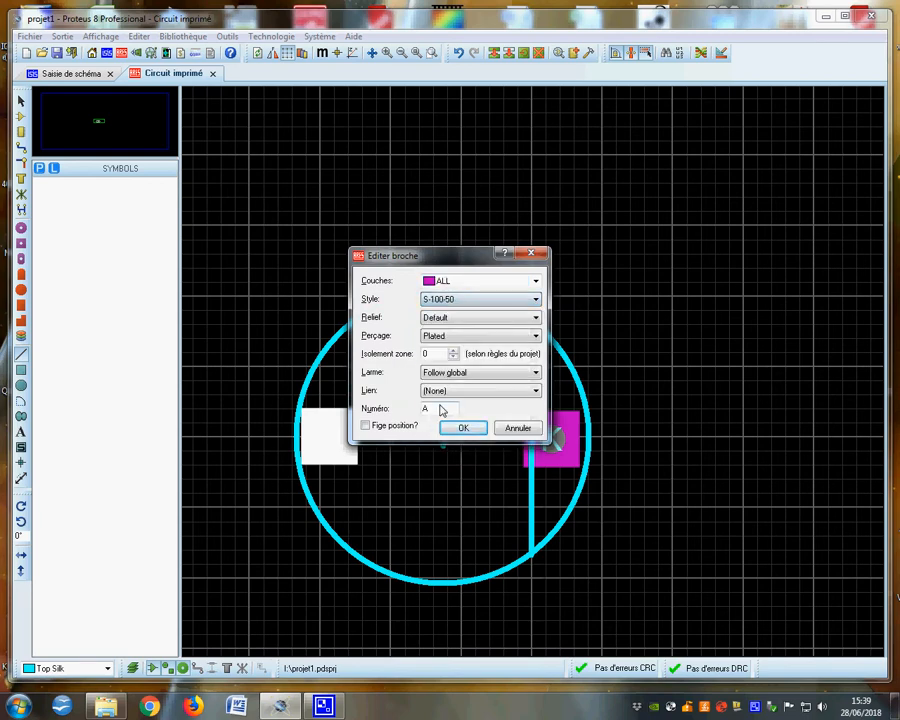
pyautogui.click(461, 427)
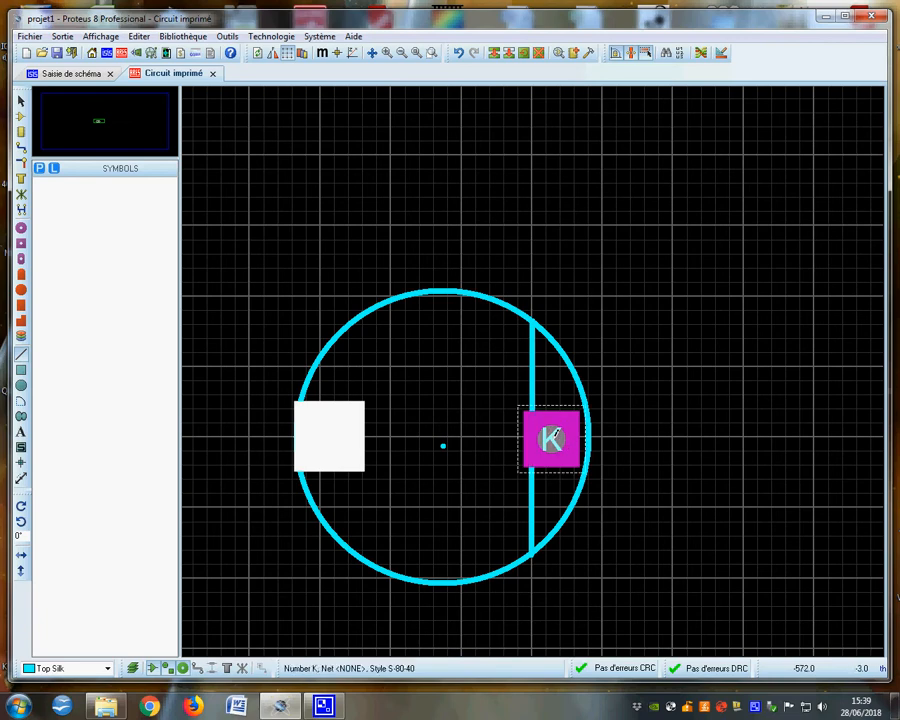
# Set pad K's style to S-100-50
pyautogui.rightClick(552, 434)
pyautogui.click(605, 454)
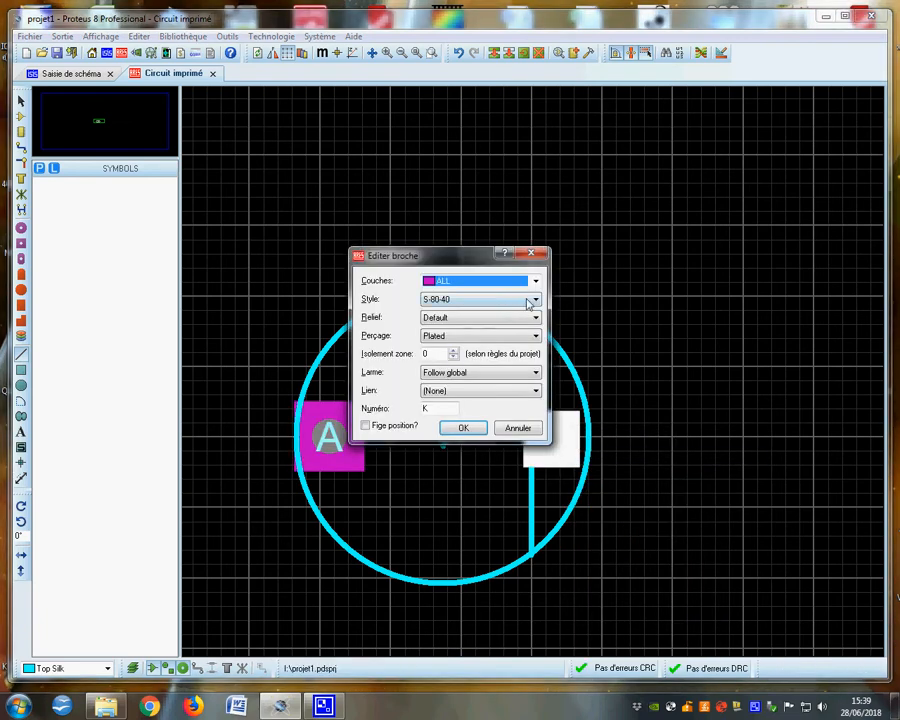
pyautogui.click(529, 300)
pyautogui.click(444, 408)
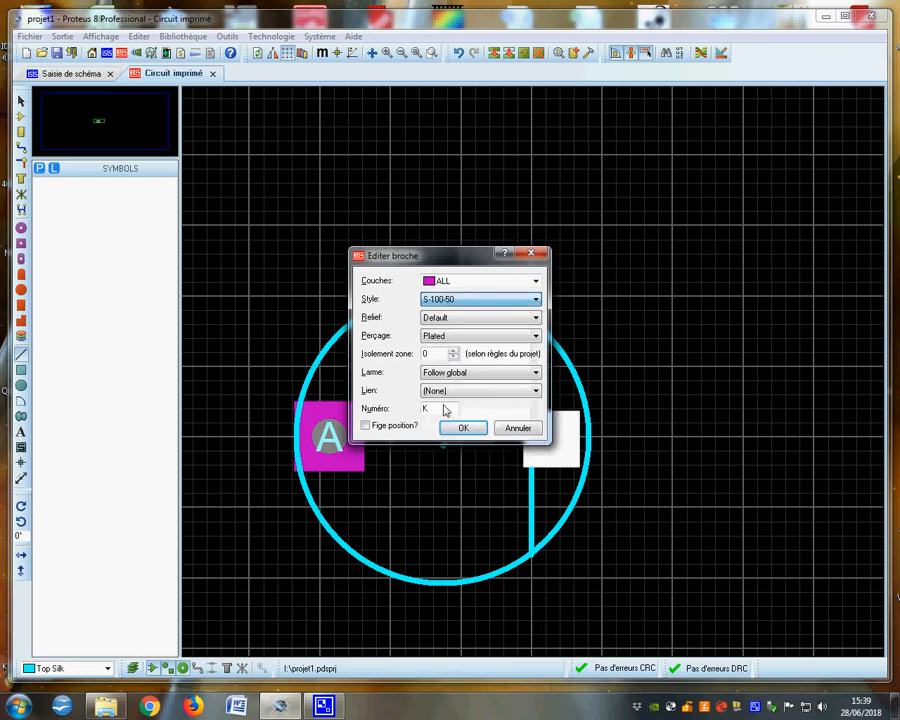
pyautogui.click(462, 427)
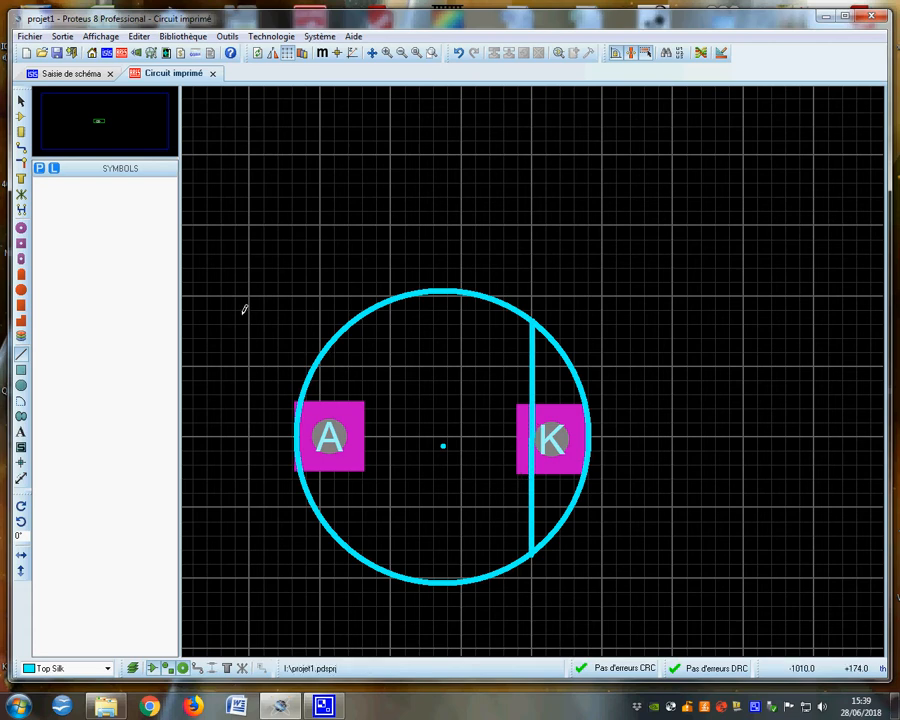
# Create a normal square pad style named LEDBIS with a 3 mm square, 0.8 mm drill mark and 0.8 mm hole
pyautogui.click(21, 243)
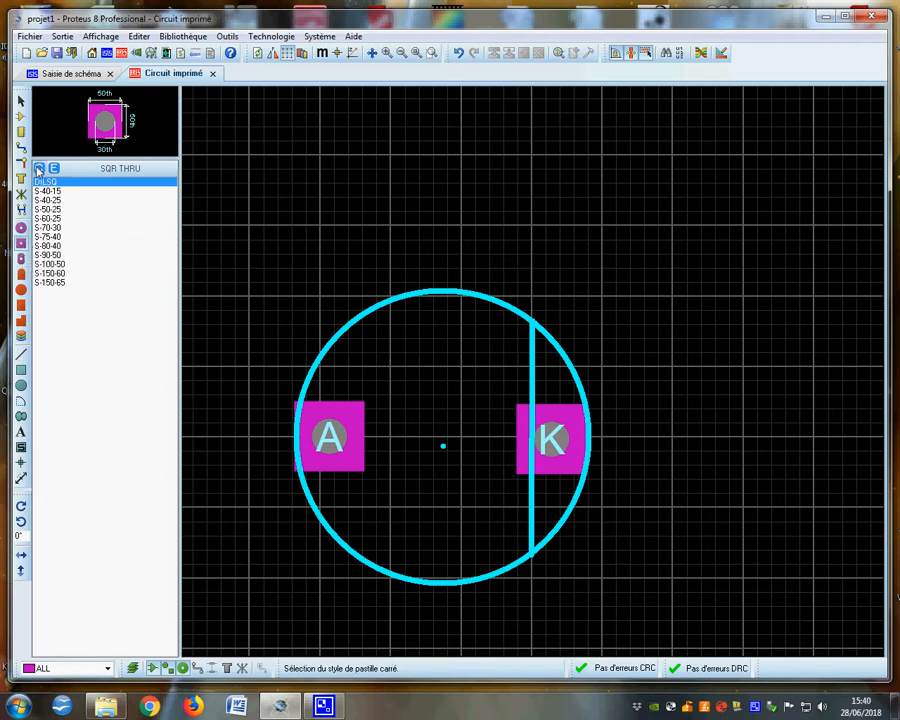
pyautogui.click(38, 170)
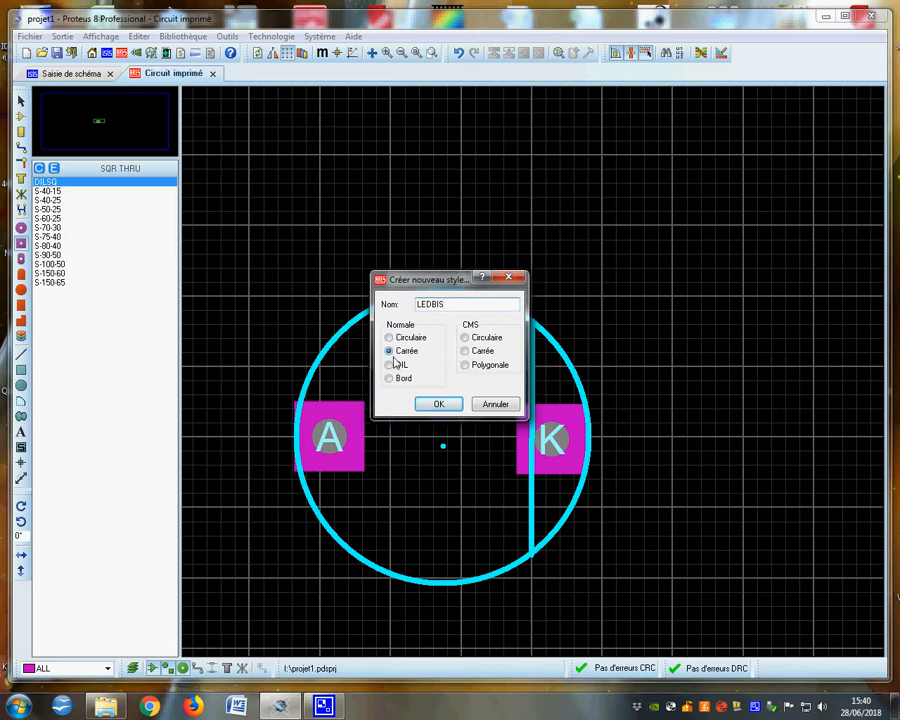
pyautogui.click(438, 403)
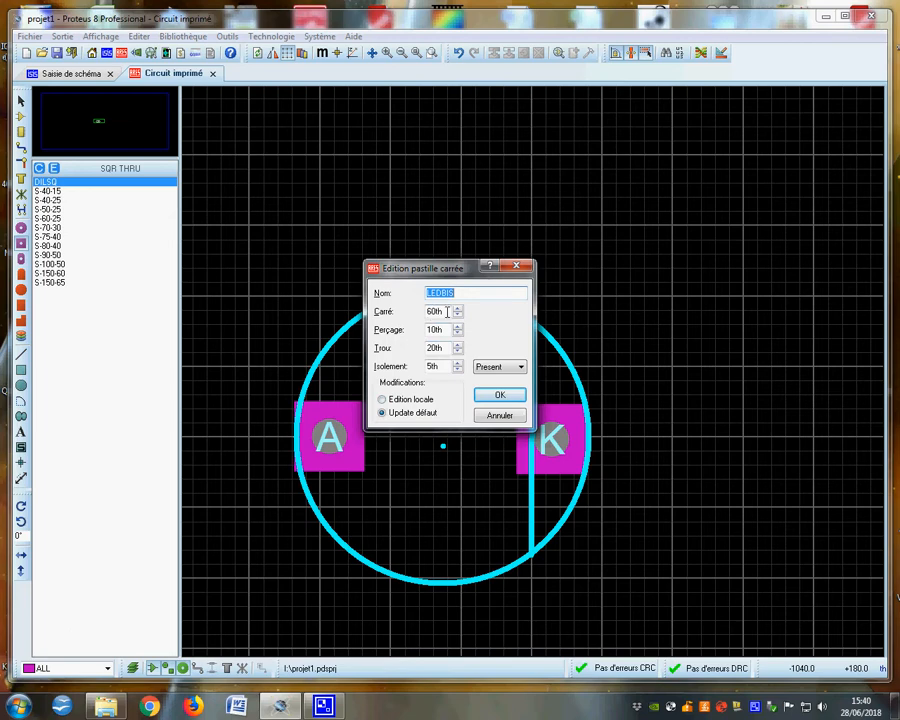
pyautogui.moveTo(447, 312); pyautogui.dragTo(384, 311)
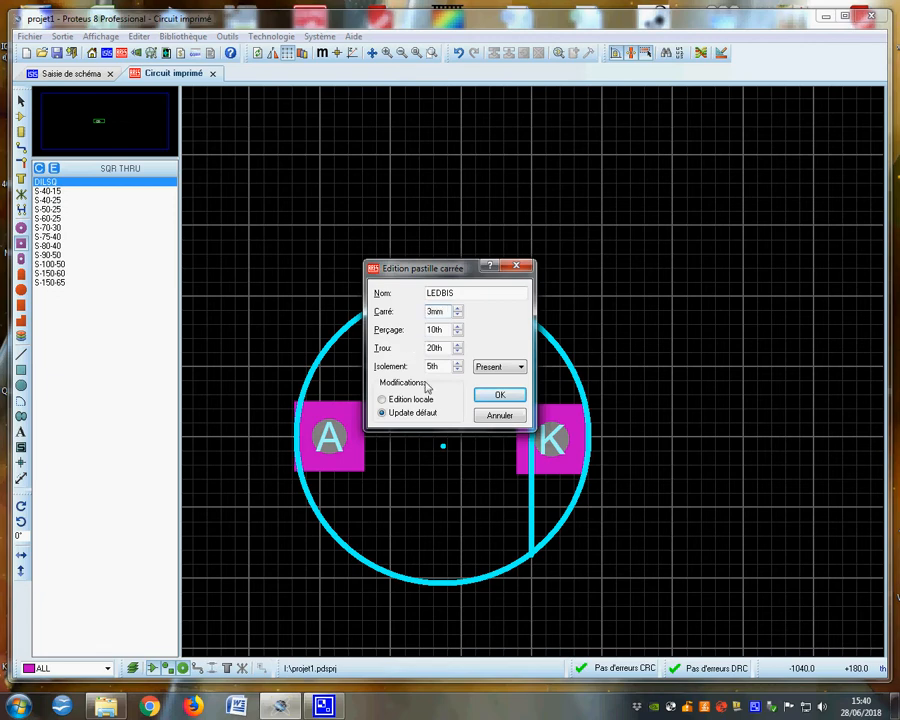
pyautogui.press('Tab')
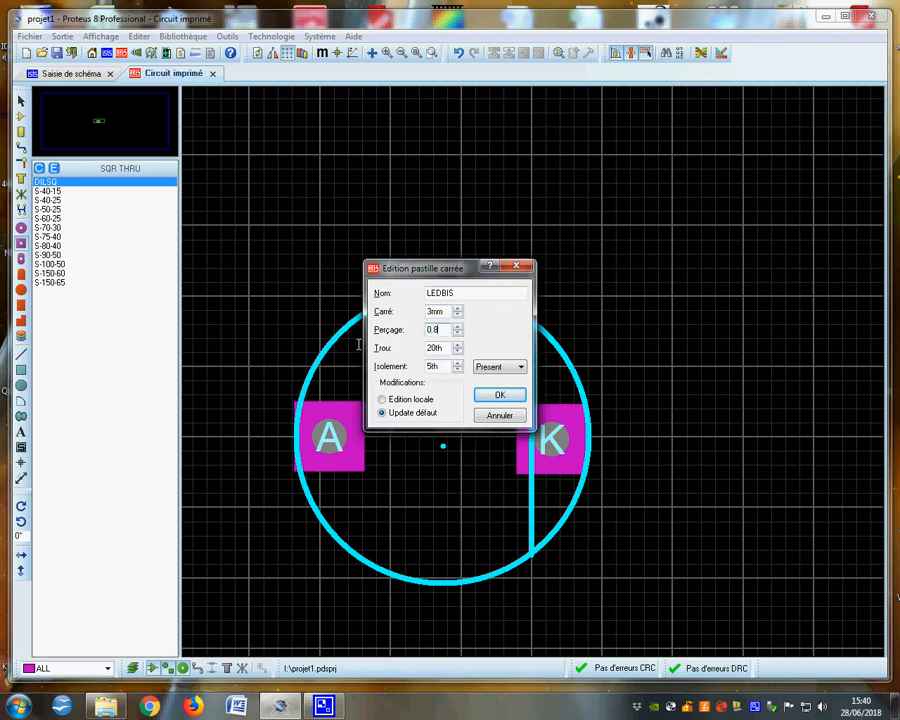
pyautogui.doubleClick(446, 348)
pyautogui.moveTo(440, 367); pyautogui.dragTo(395, 372)
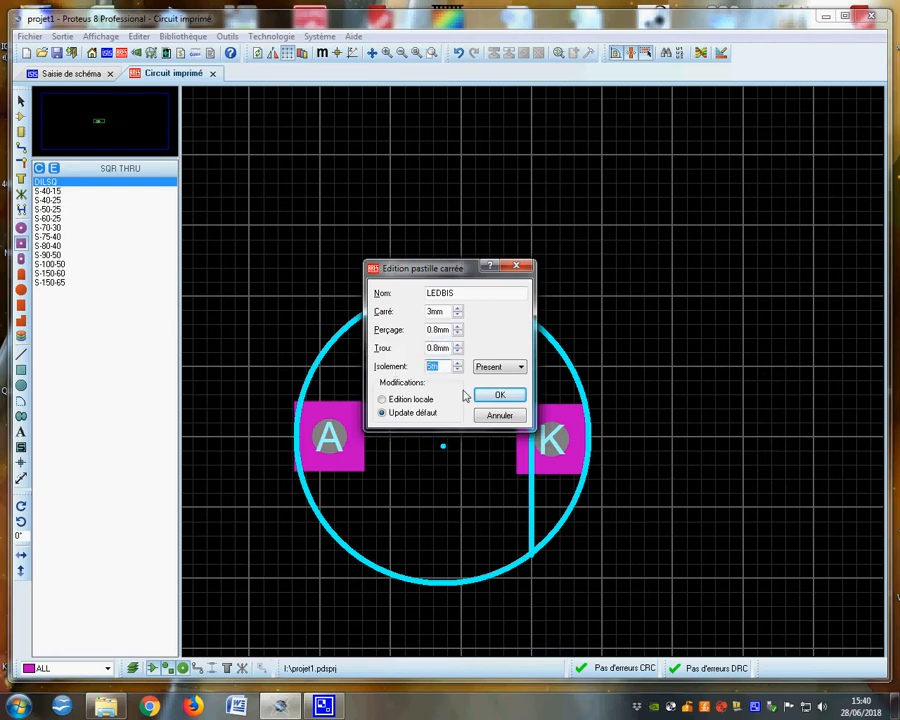
pyautogui.click(497, 396)
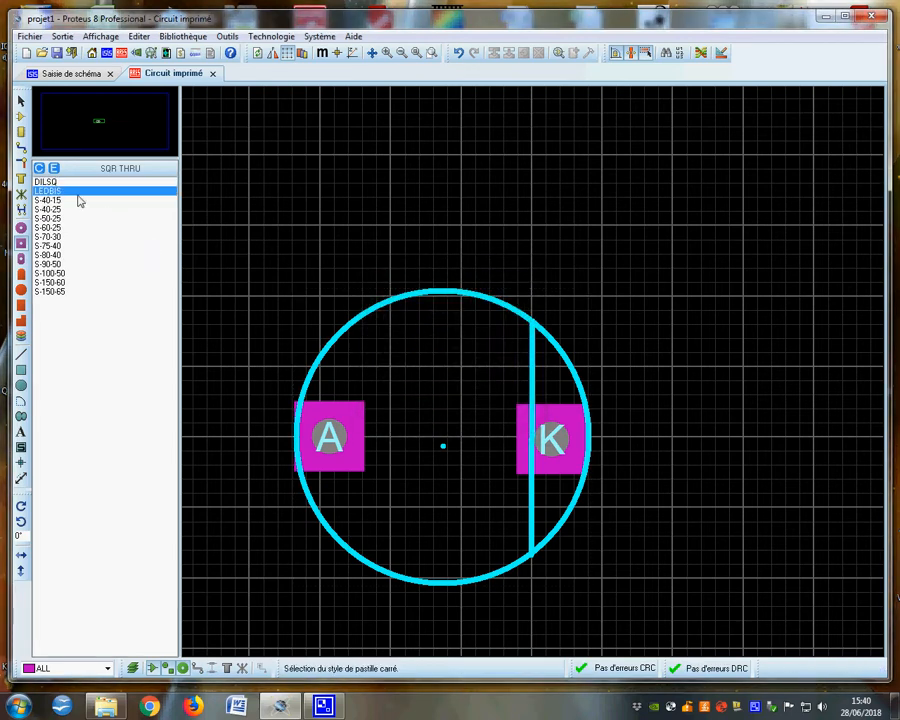
# Place a LEDBIS pad in the empty area above the circle, roughly over pad A
pyautogui.click(82, 196)
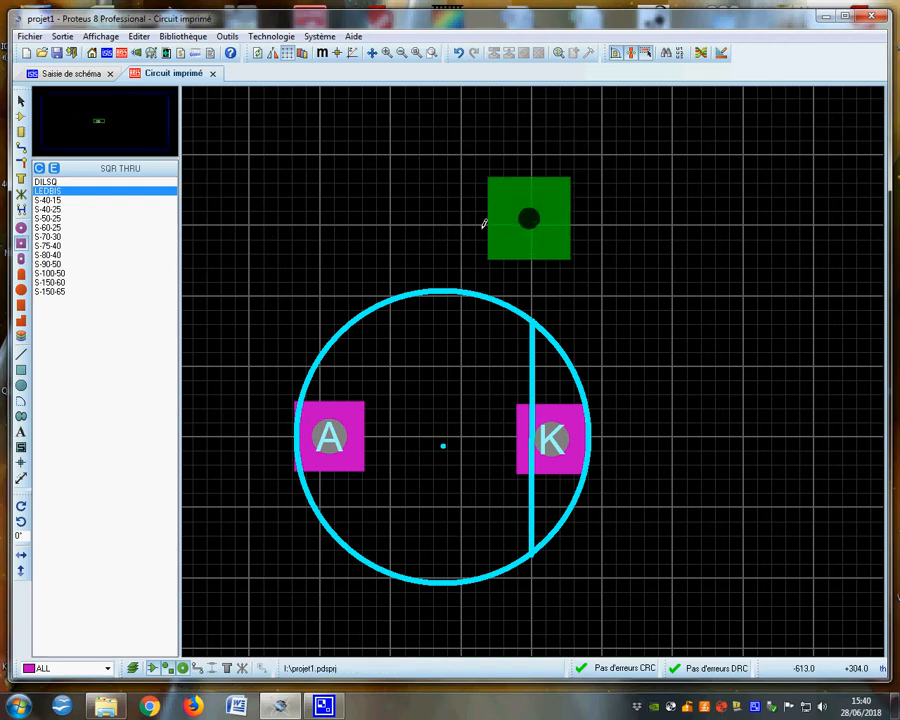
pyautogui.click(342, 230)
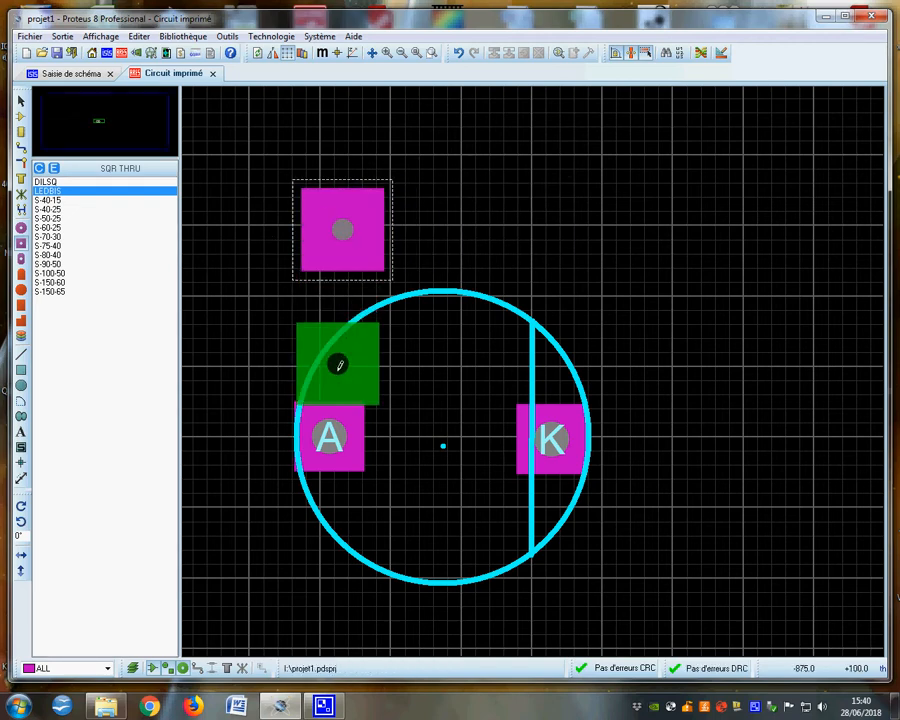
pyautogui.rightClick(343, 221)
pyautogui.click(405, 245)
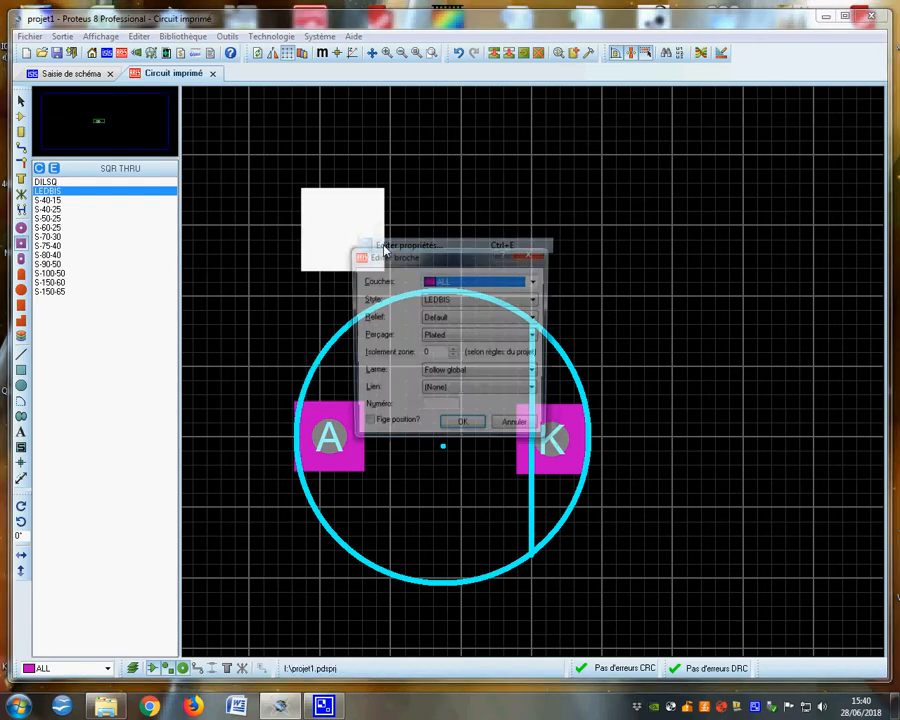
pyautogui.click(518, 428)
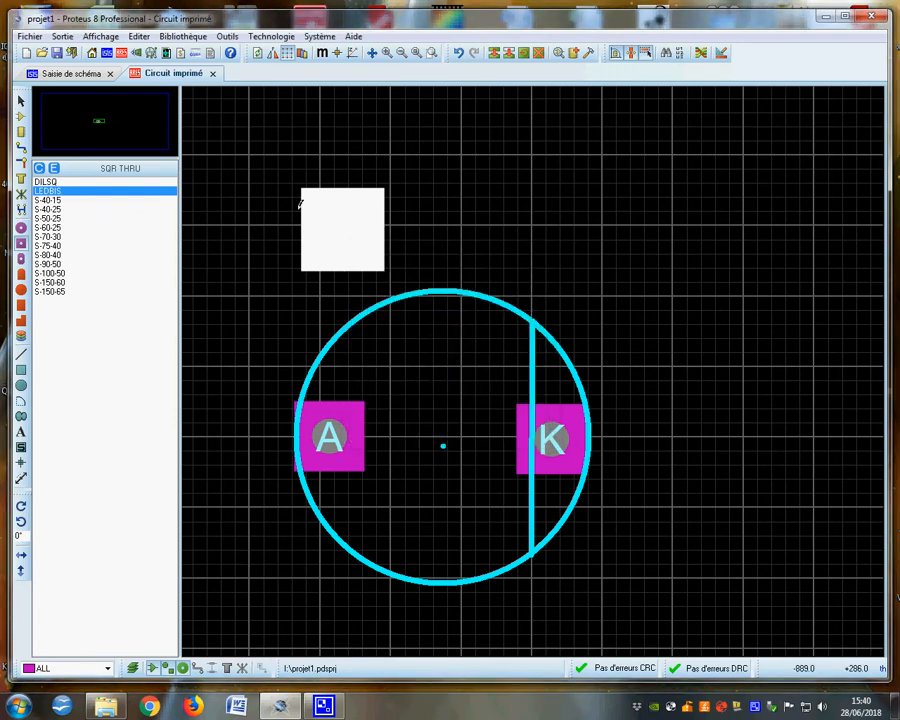
pyautogui.click(396, 252)
# Assign the number A to the new LEDBIS pad above the circle
pyautogui.rightClick(343, 227)
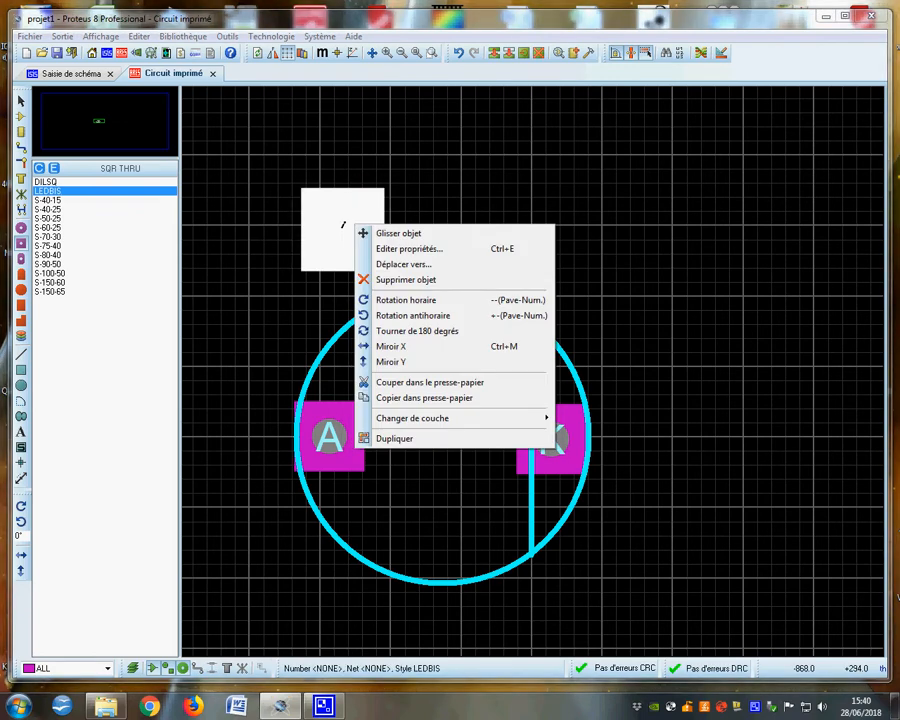
pyautogui.click(407, 254)
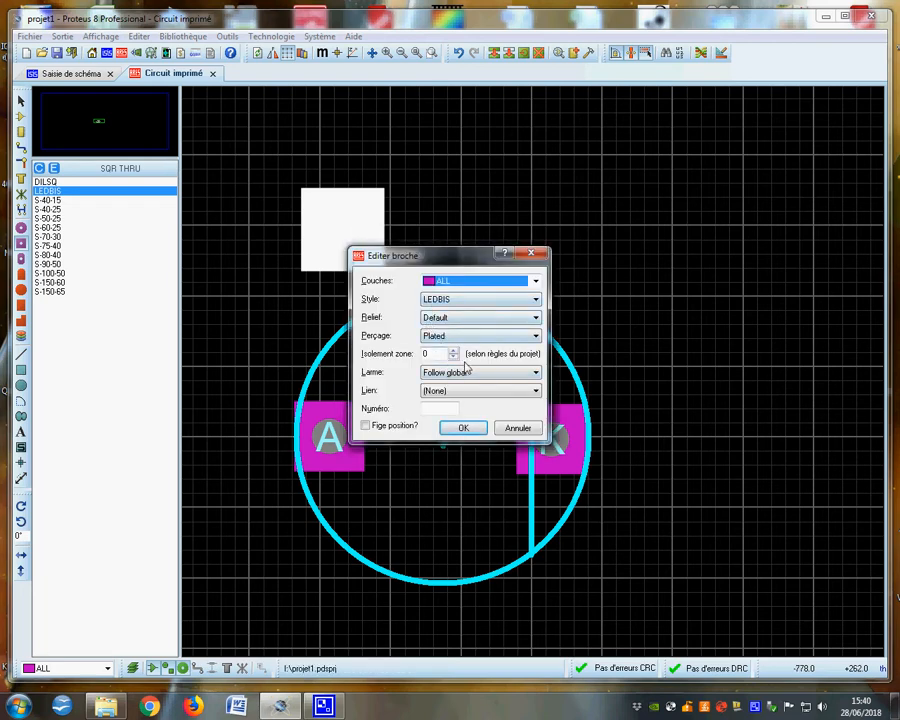
pyautogui.click(437, 408)
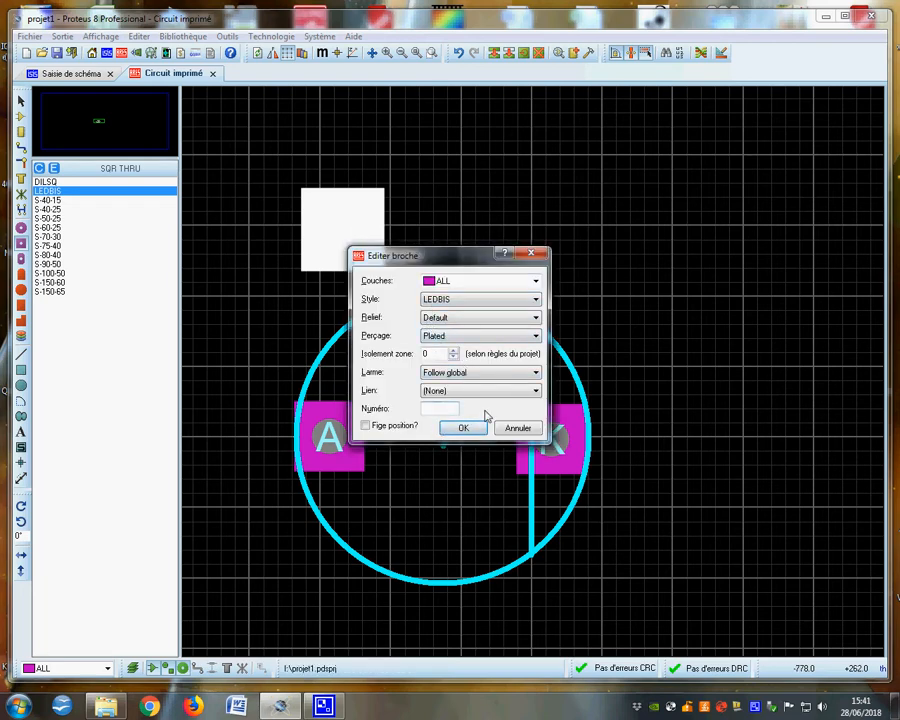
pyautogui.write('A')
pyautogui.click(463, 429)
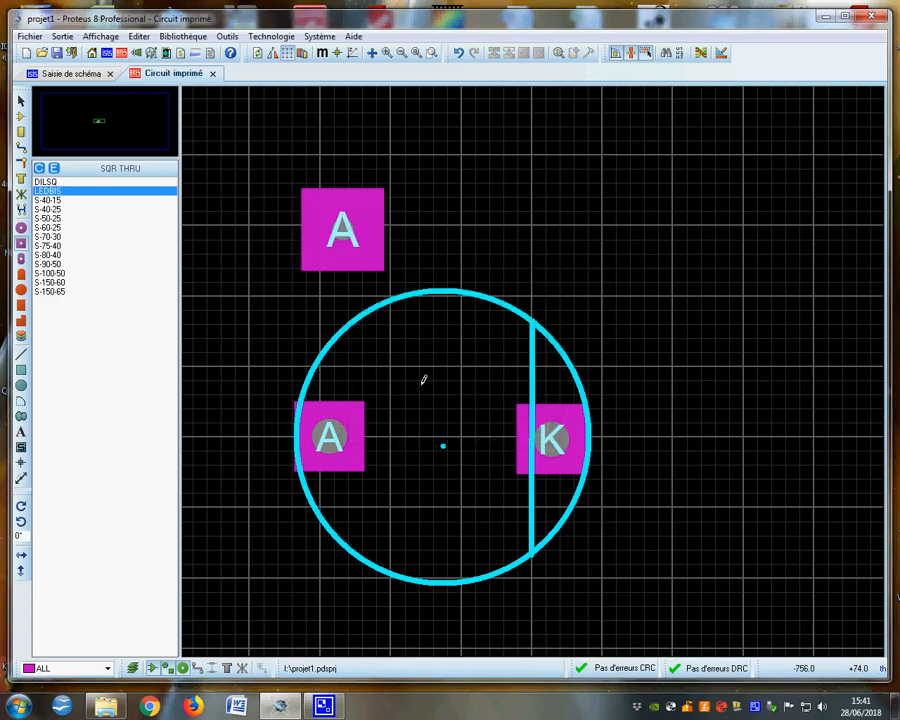
# Delete the old pad A inside the circle and move the new LEDBIS pad A into its place
pyautogui.rightClick(331, 434)
pyautogui.rightClick(331, 434)
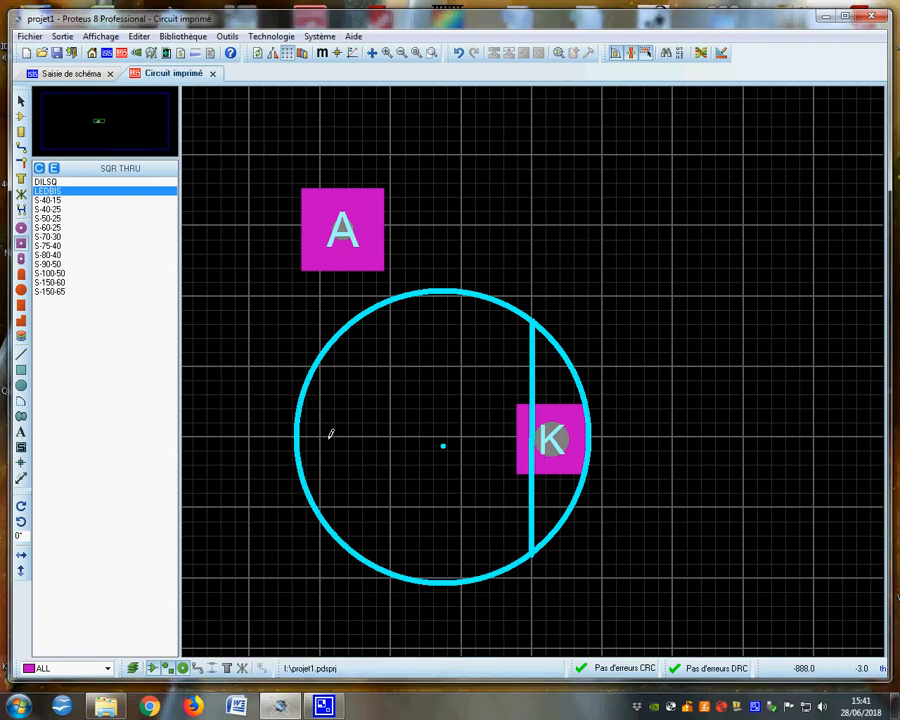
pyautogui.rightClick(345, 220)
pyautogui.click(362, 434)
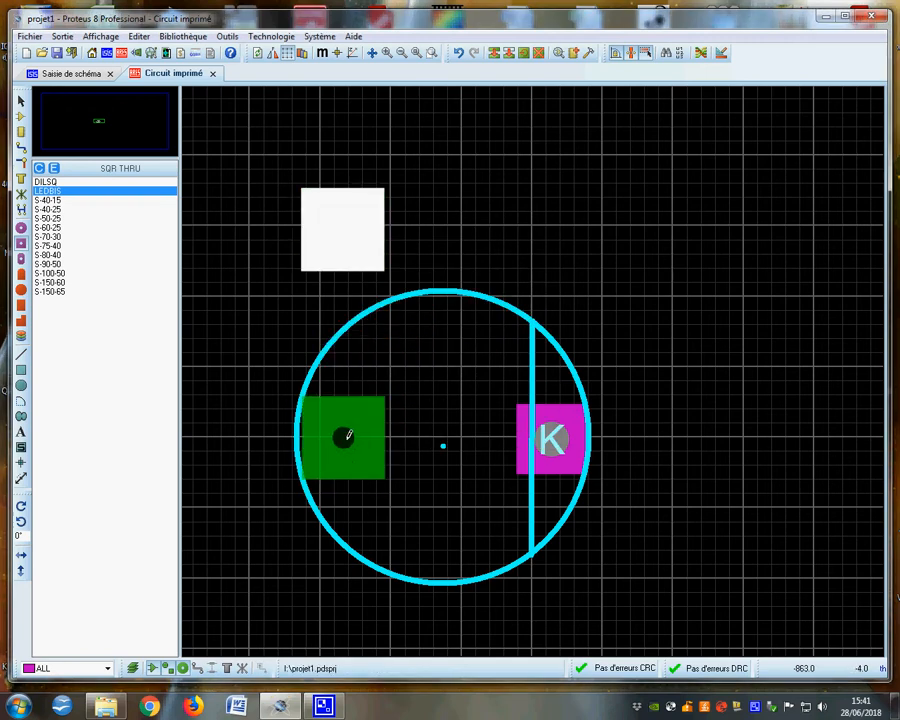
pyautogui.click(340, 438)
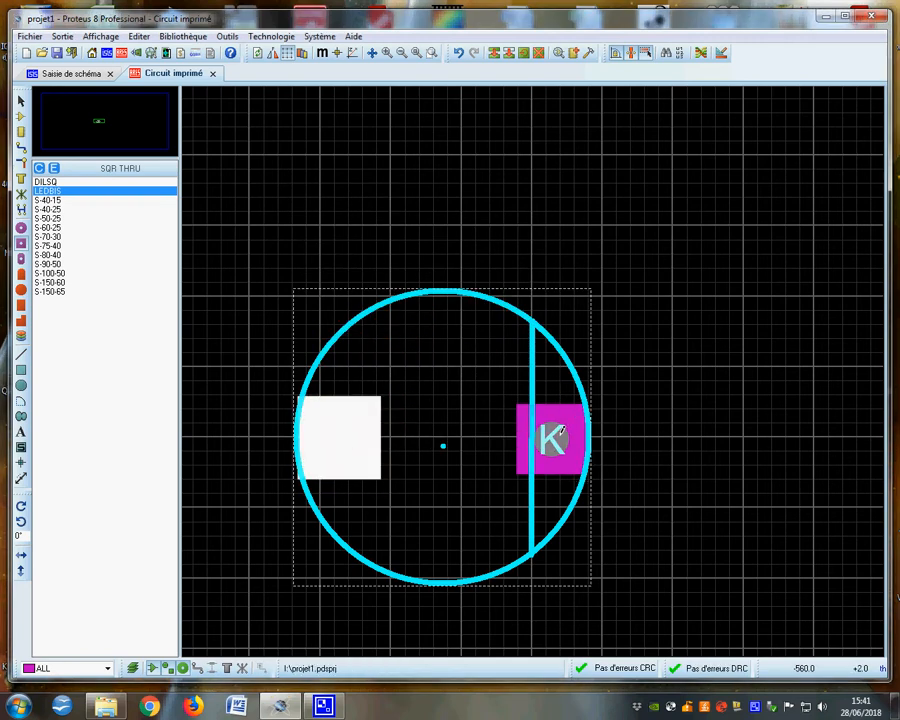
# Delete the old pad K and place a LEDBIS pad in its position, level with pad A
pyautogui.rightClick(551, 438)
pyautogui.press('Escape')
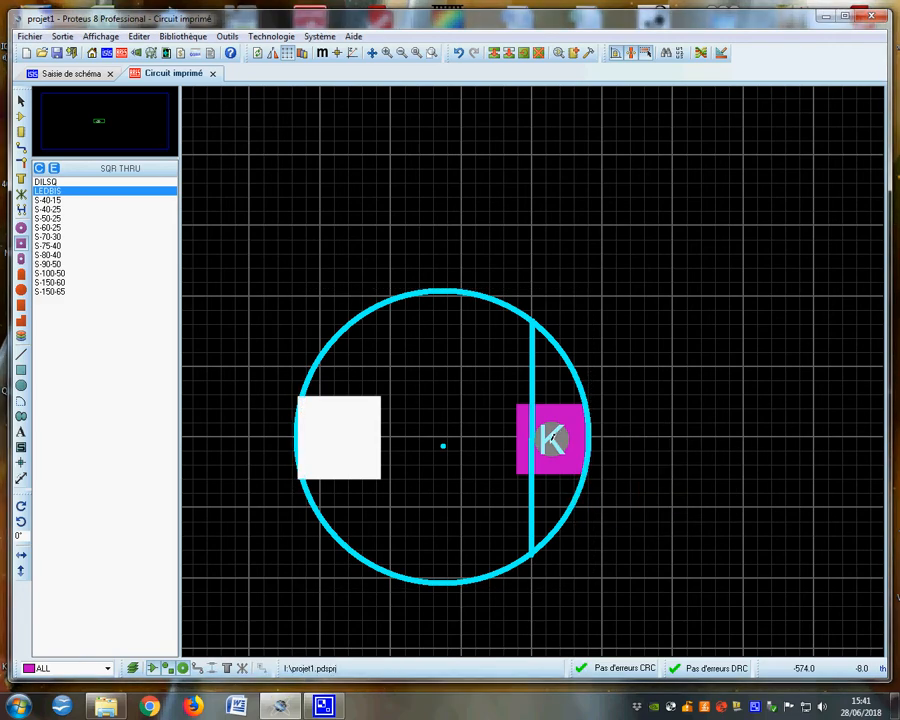
pyautogui.rightClick(551, 437)
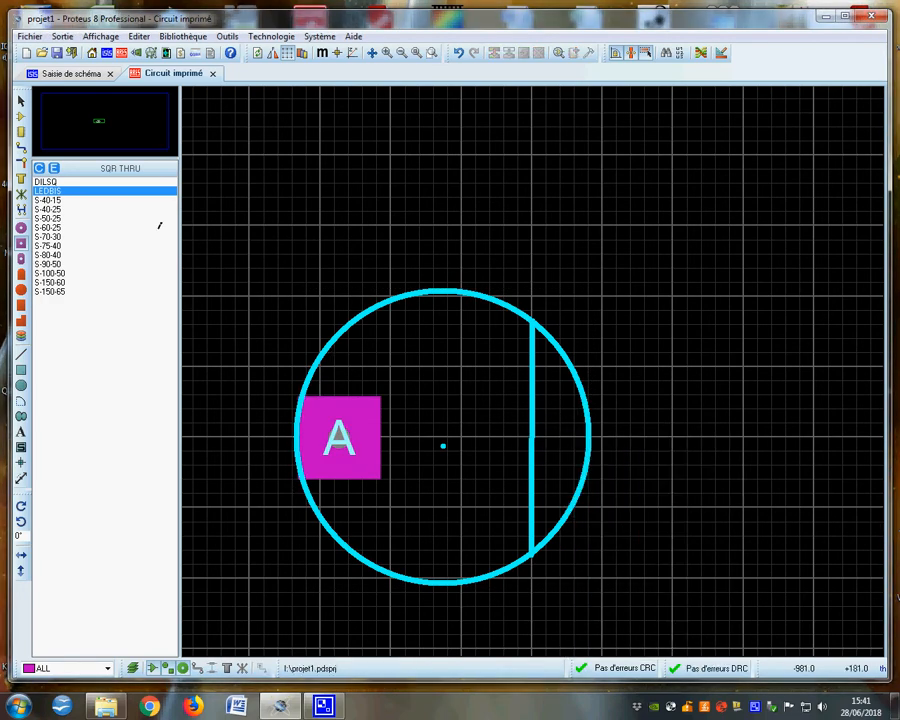
pyautogui.click(57, 192)
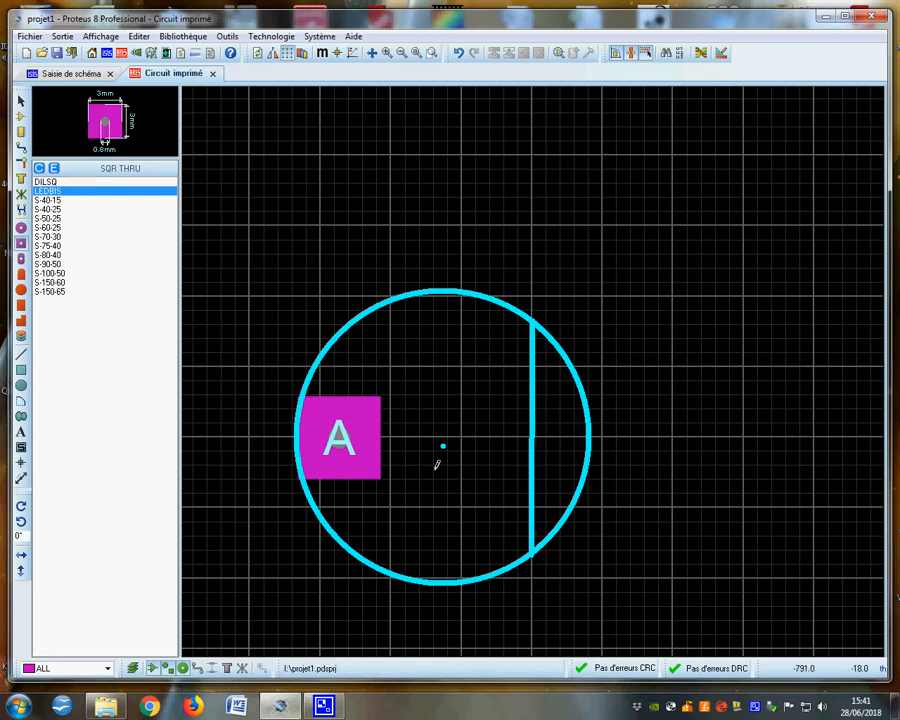
pyautogui.click(541, 434)
# Assign the number K to the new LEDBIS pad opposite pad A
pyautogui.rightClick(541, 434)
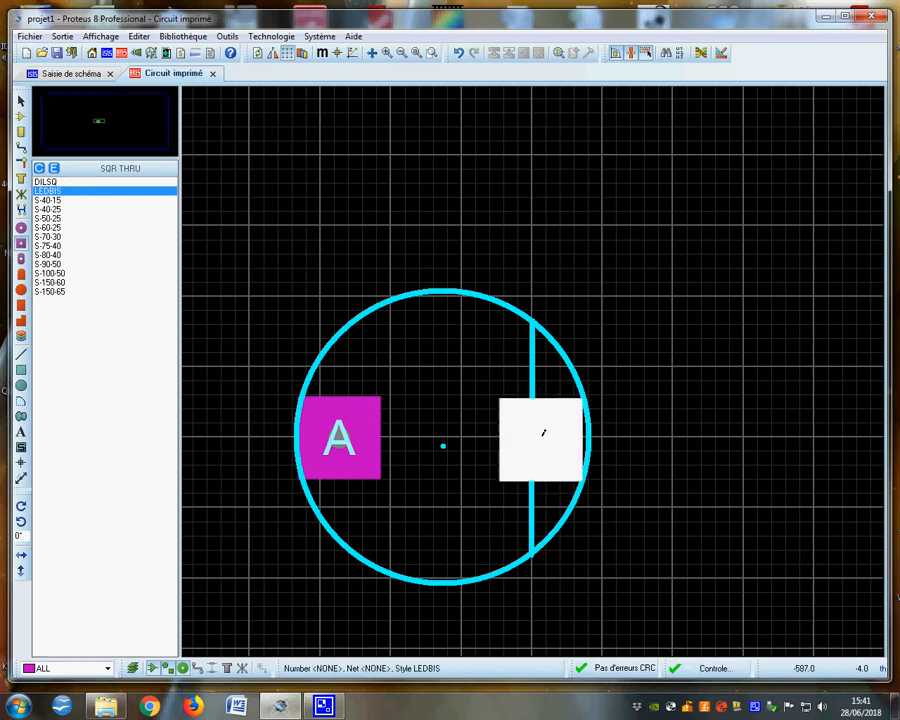
pyautogui.click(585, 456)
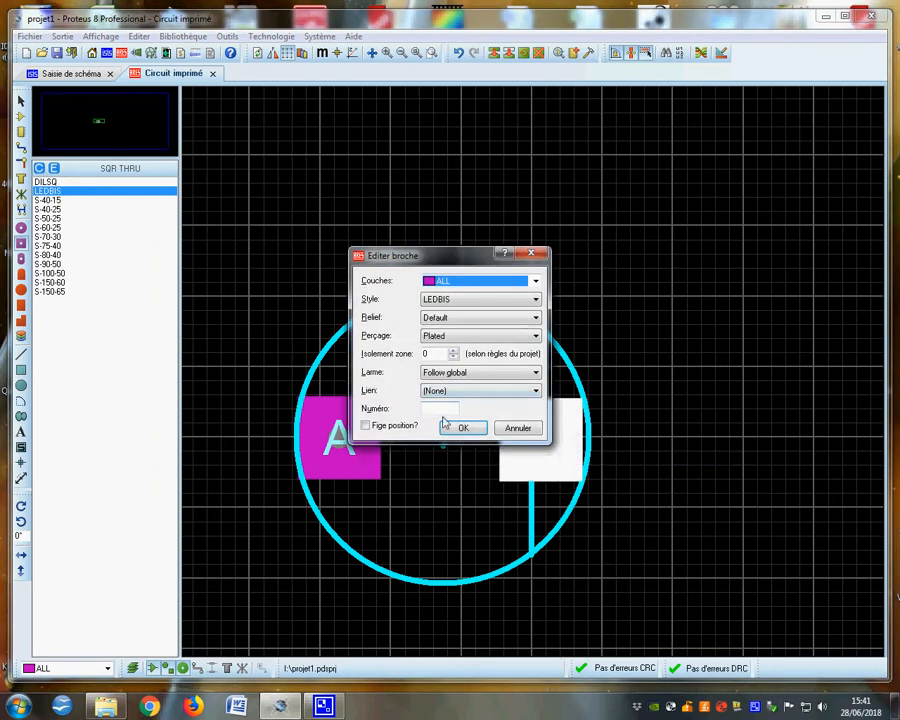
pyautogui.click(443, 409)
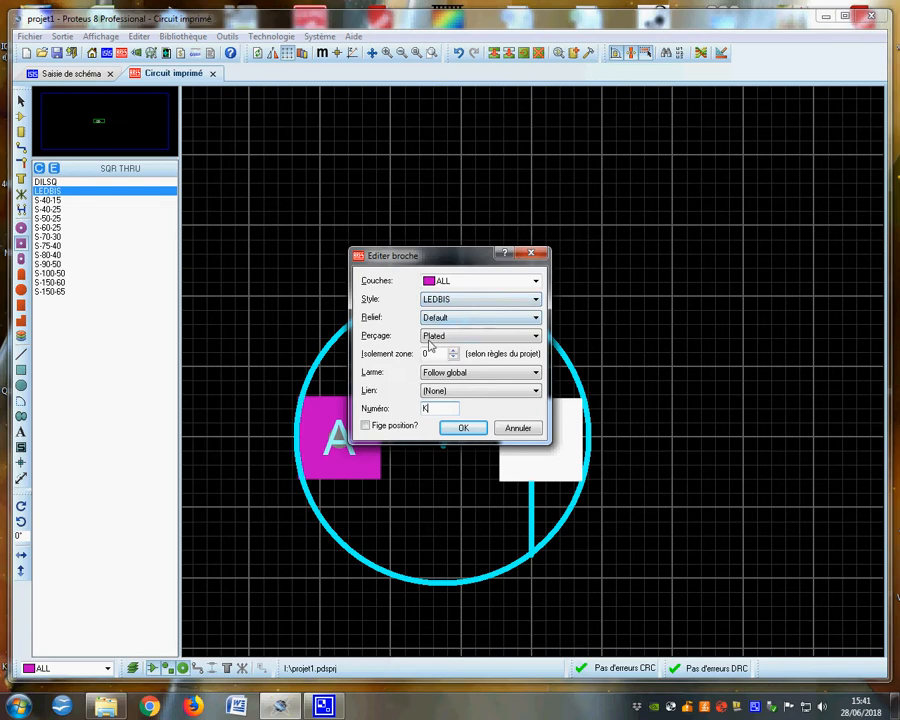
pyautogui.click(463, 428)
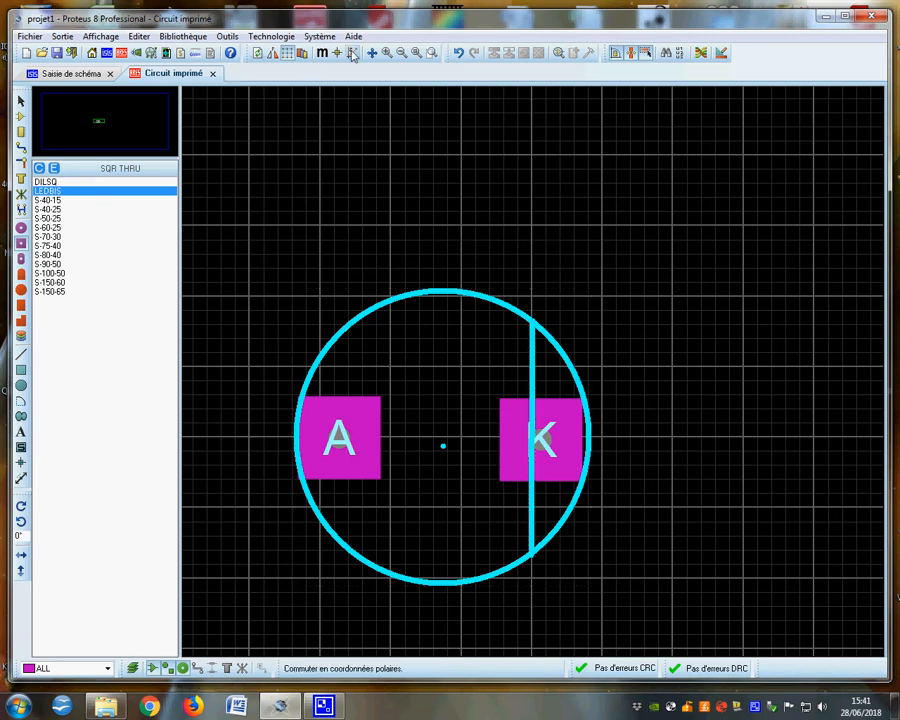
# Save the whole footprint drawing as package LEDBIS, category Discrete Components, type Through Hole, in the USERPKG library, and delete the drawing from the layout
pyautogui.click(183, 37)
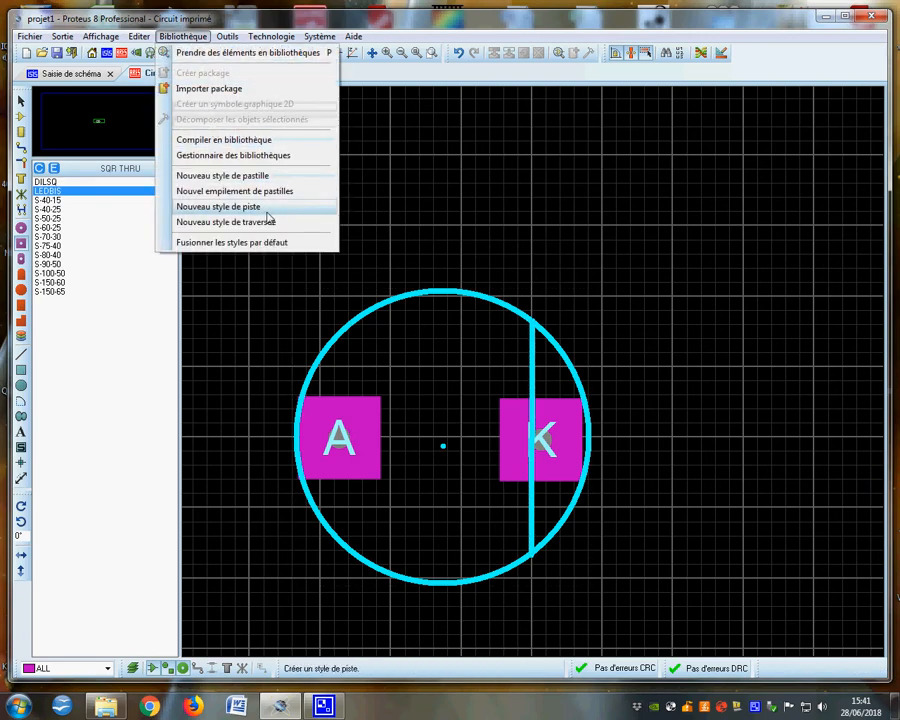
pyautogui.click(213, 312)
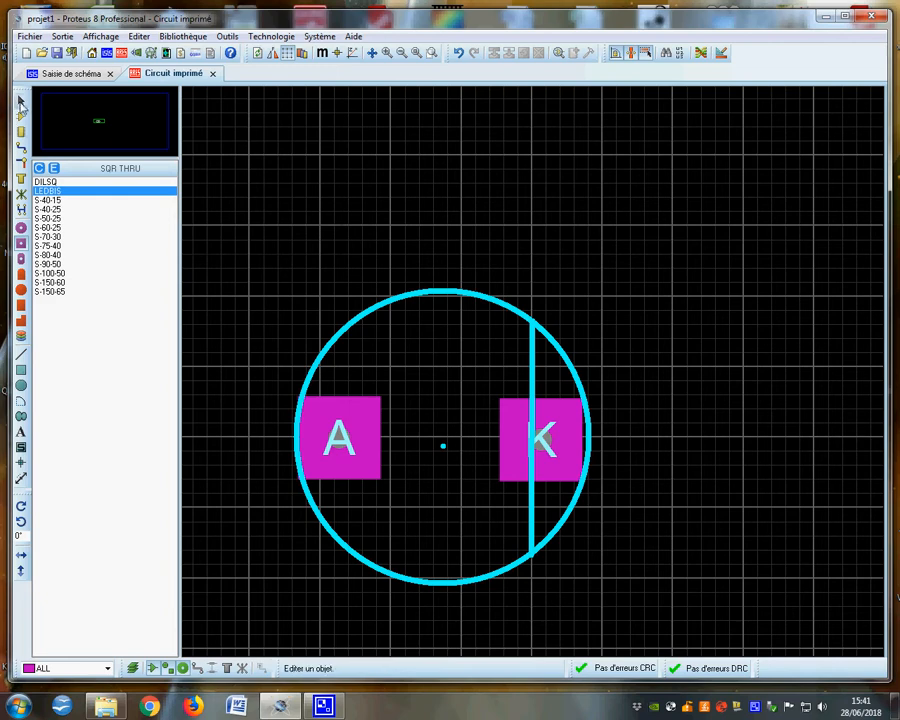
pyautogui.click(20, 100)
pyautogui.moveTo(223, 204); pyautogui.dragTo(709, 624)
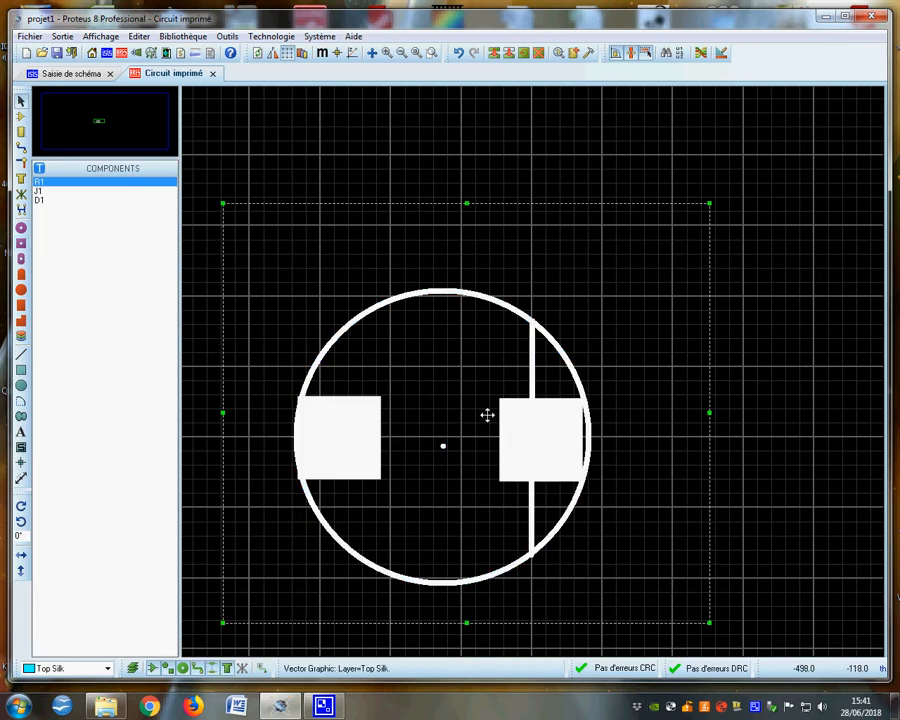
pyautogui.click(182, 37)
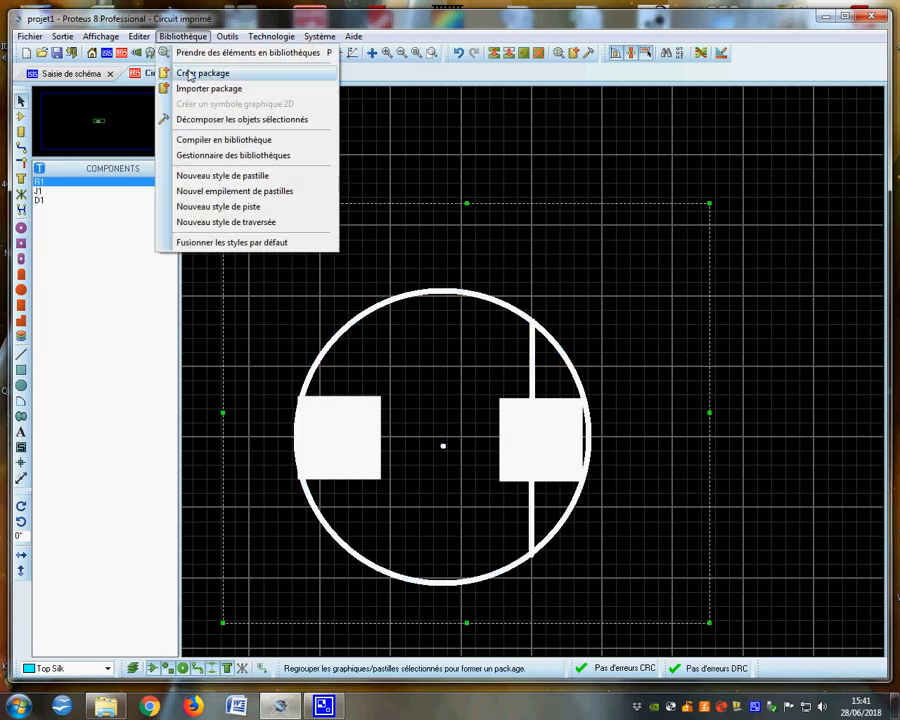
pyautogui.click(186, 74)
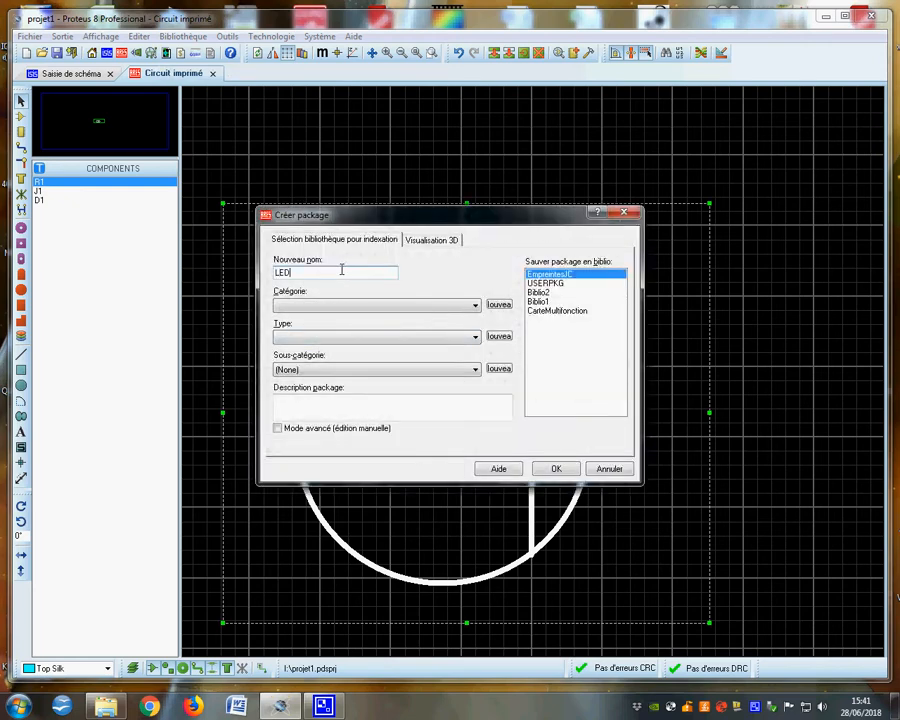
pyautogui.click(406, 305)
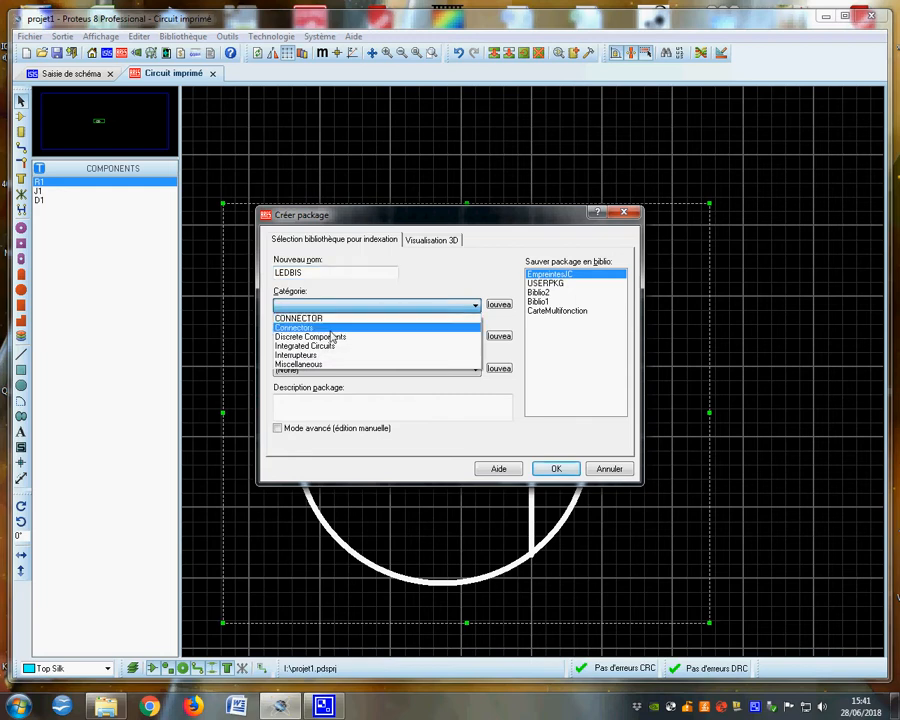
pyautogui.click(327, 337)
pyautogui.click(328, 340)
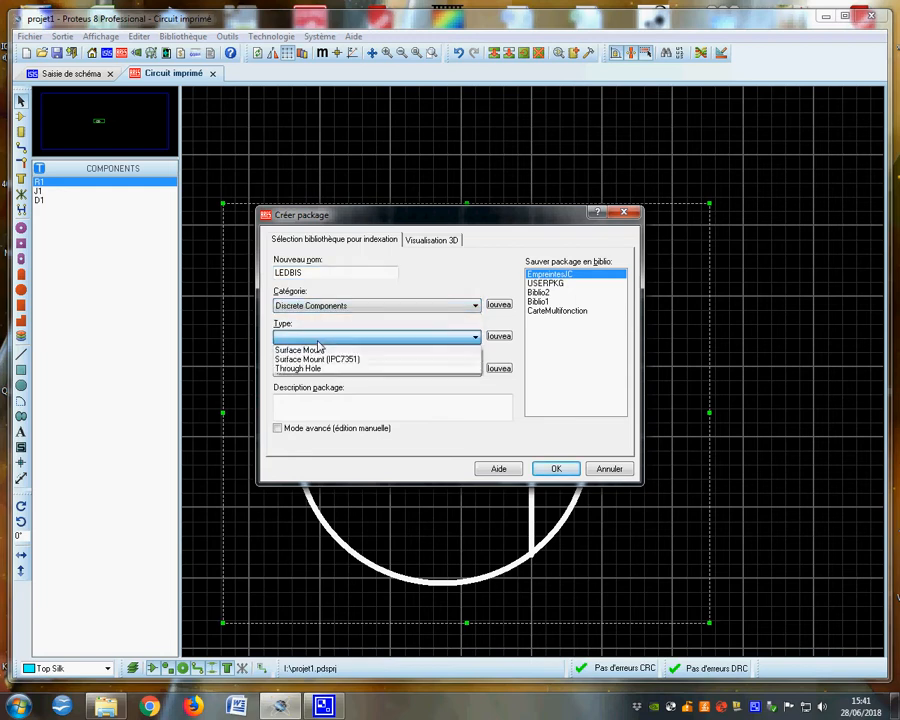
pyautogui.click(312, 370)
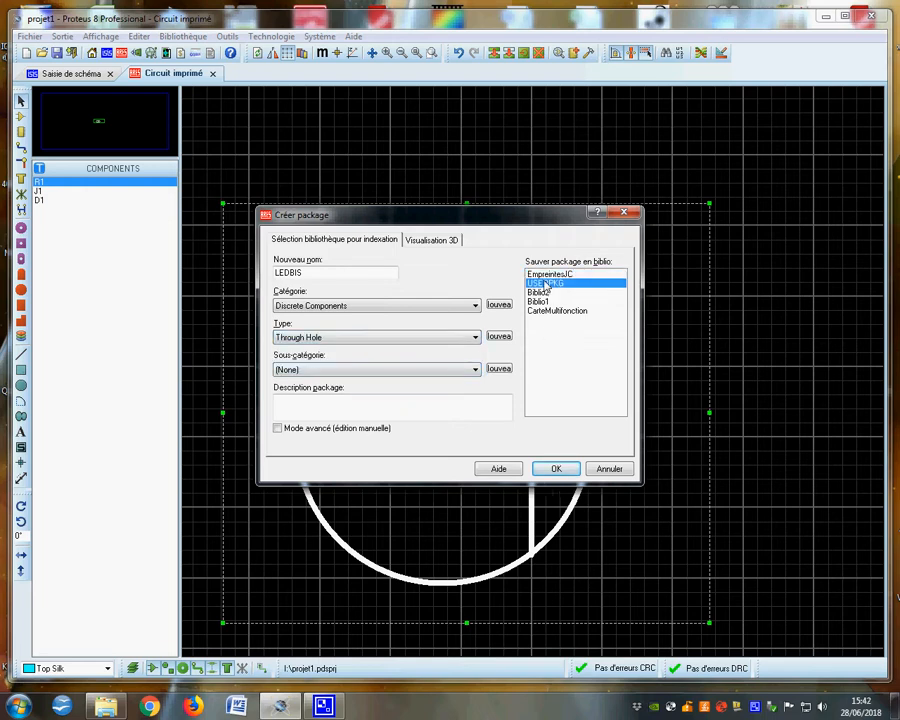
pyautogui.click(556, 468)
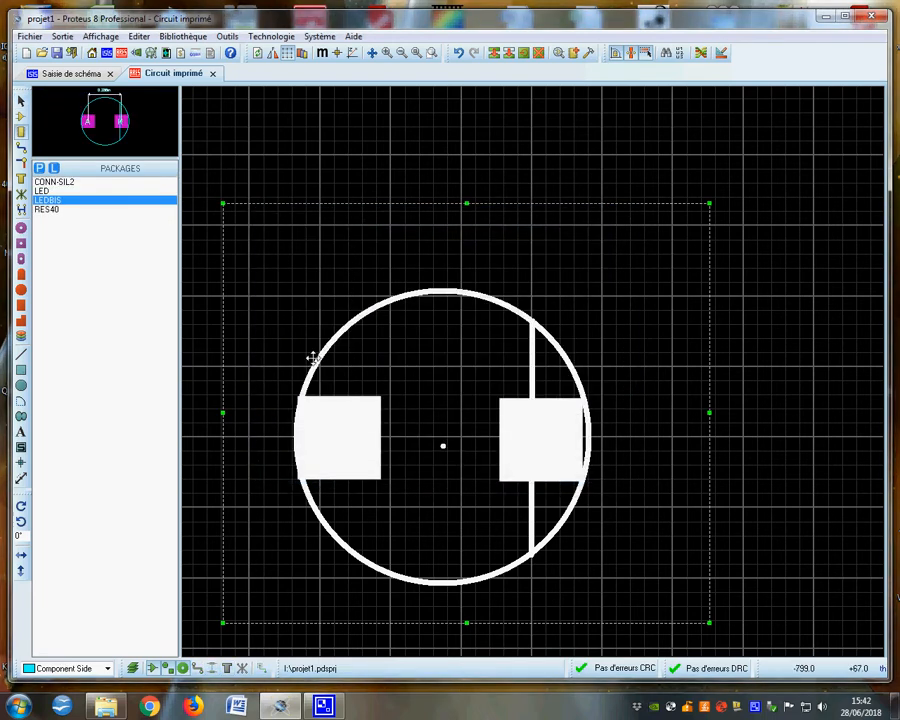
pyautogui.press('Delete')
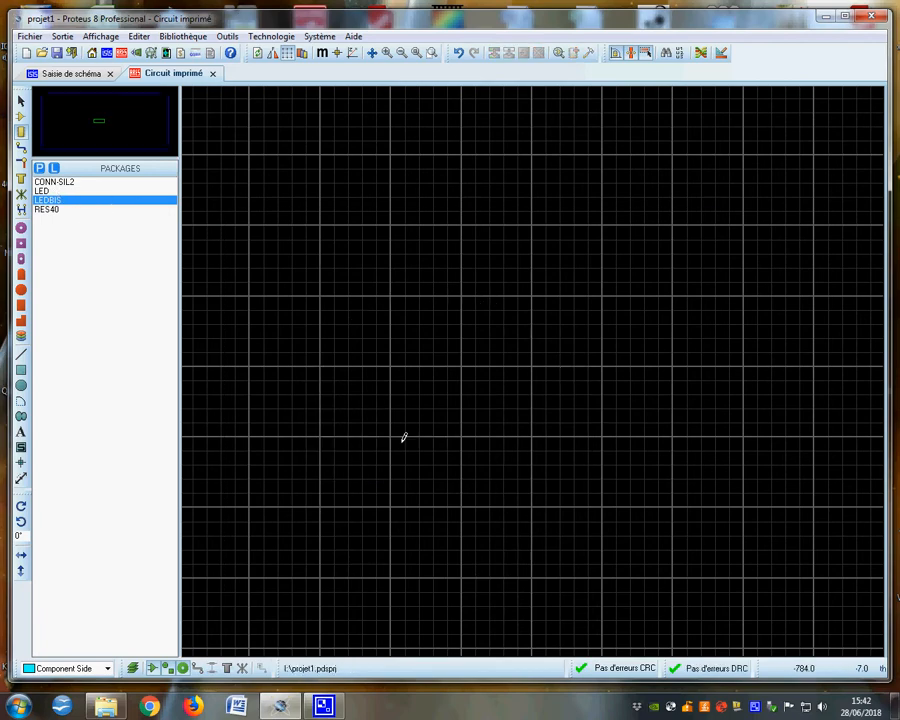
# In the schematic, start creating a component from the separate hand-drawn LED symbol, with the name LEDBIS and reference prefix D
pyautogui.click(72, 74)
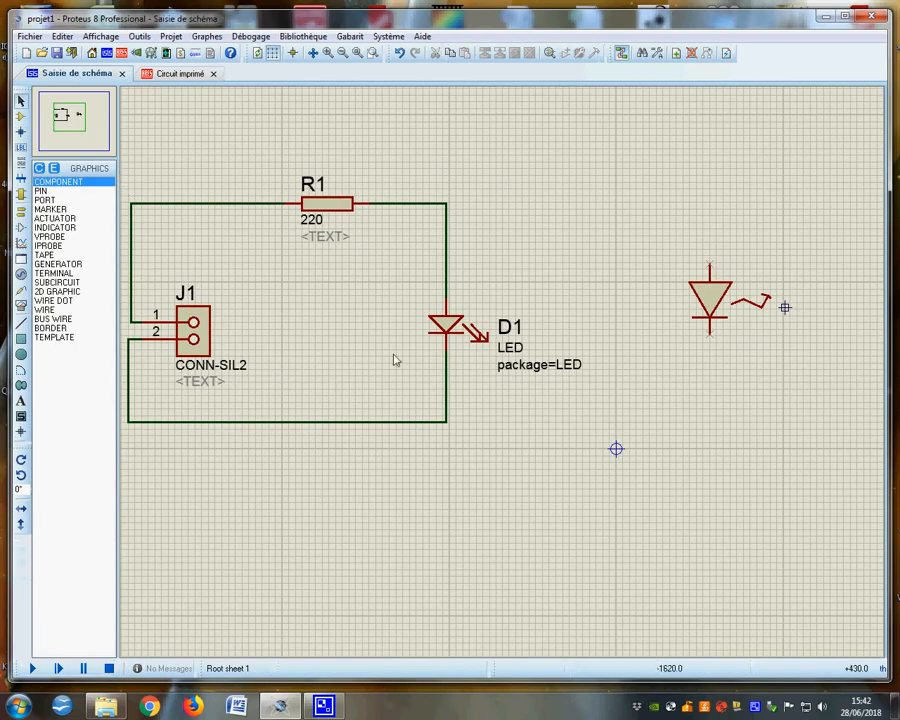
pyautogui.rightClick(461, 328)
pyautogui.click(526, 227)
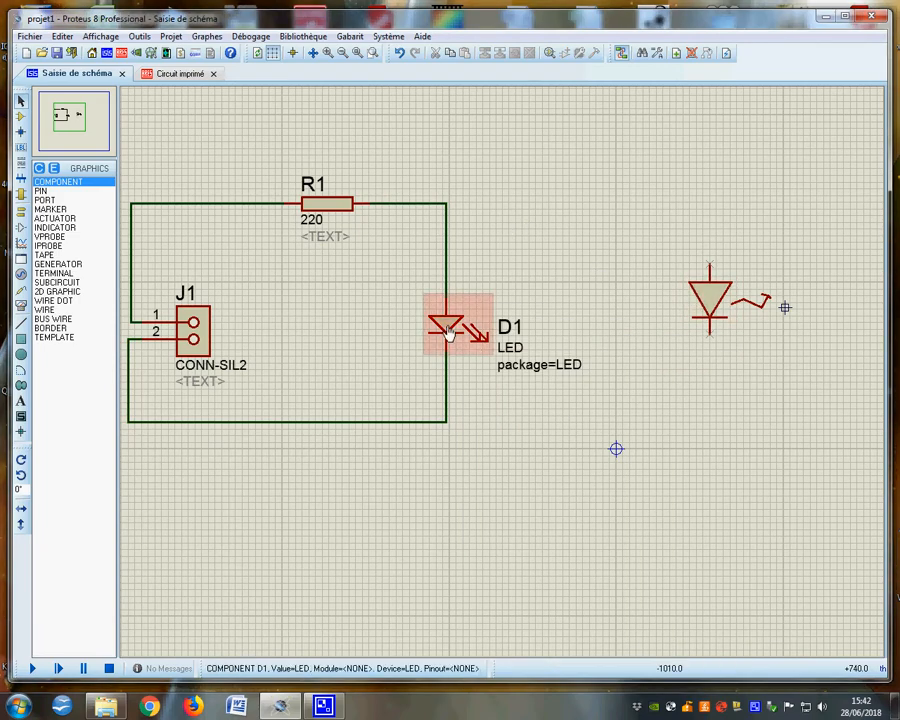
pyautogui.moveTo(658, 209); pyautogui.dragTo(850, 400)
pyautogui.click(302, 36)
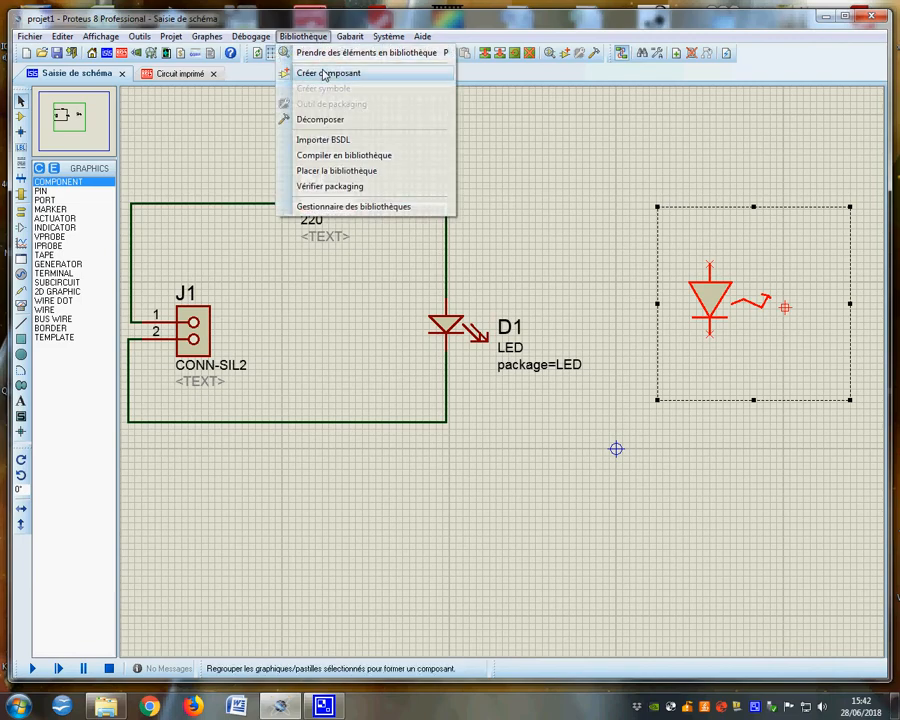
pyautogui.click(324, 74)
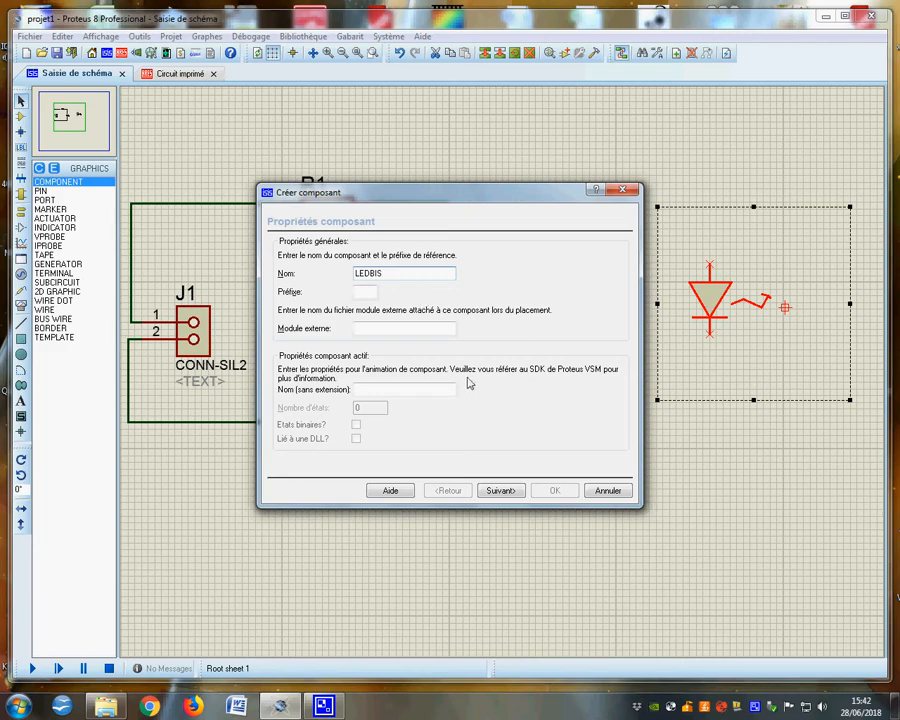
pyautogui.click(369, 293)
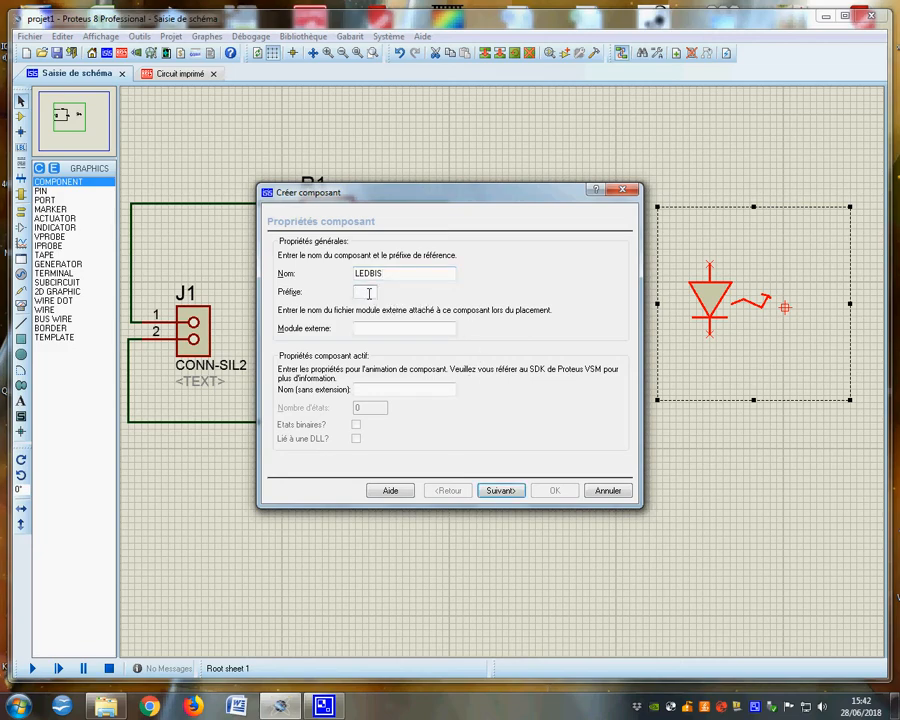
pyautogui.write('D')
pyautogui.click(487, 492)
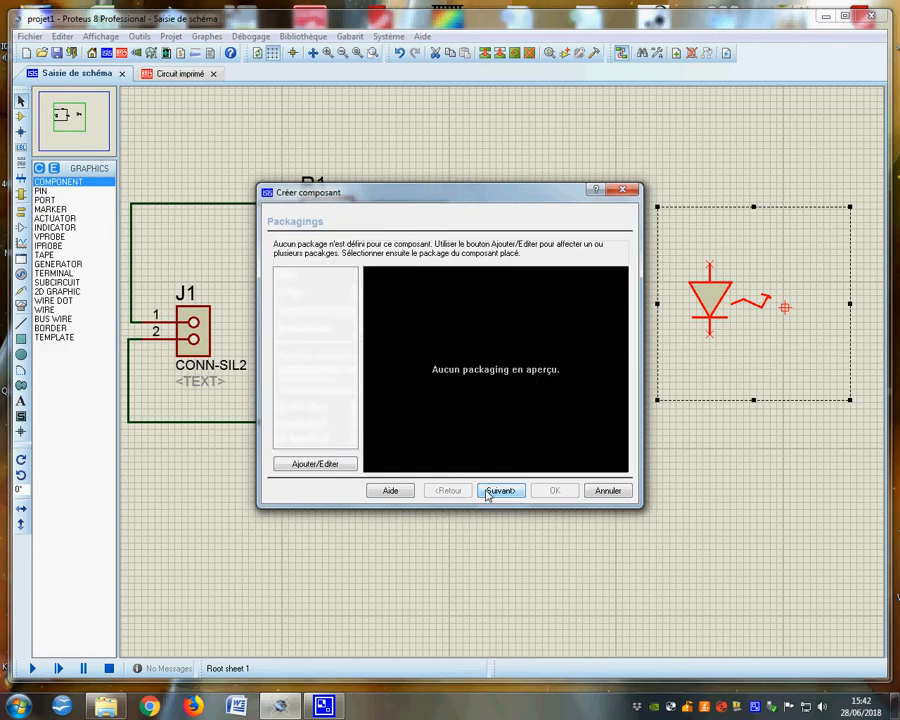
# Try to assign the LEDBIS package from USERPKG to the new component, and abandon the component creation
pyautogui.click(283, 465)
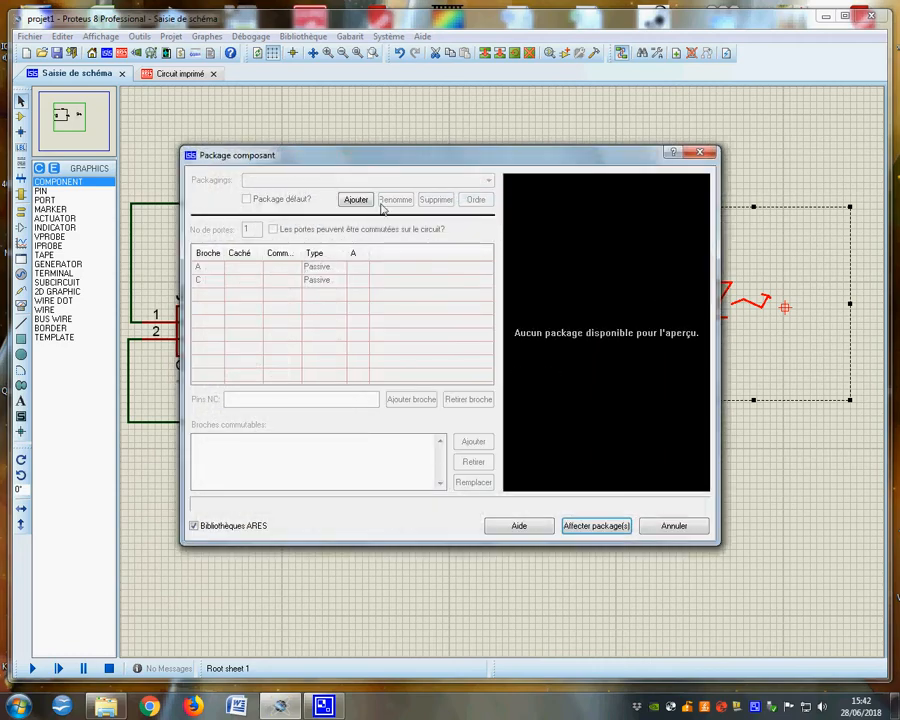
pyautogui.click(360, 202)
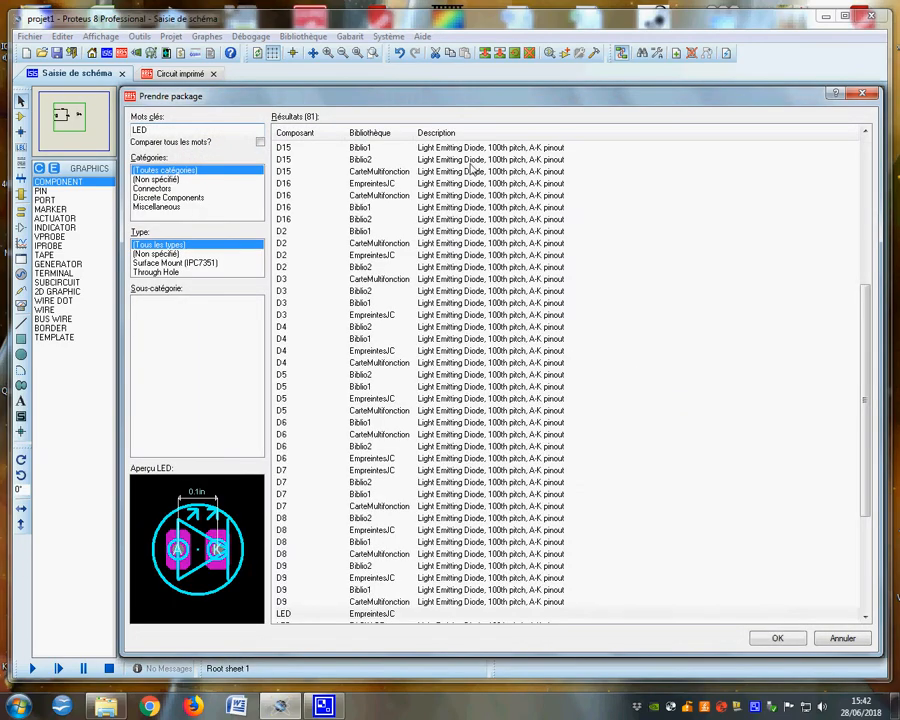
pyautogui.scroll(-3, 369, 367)
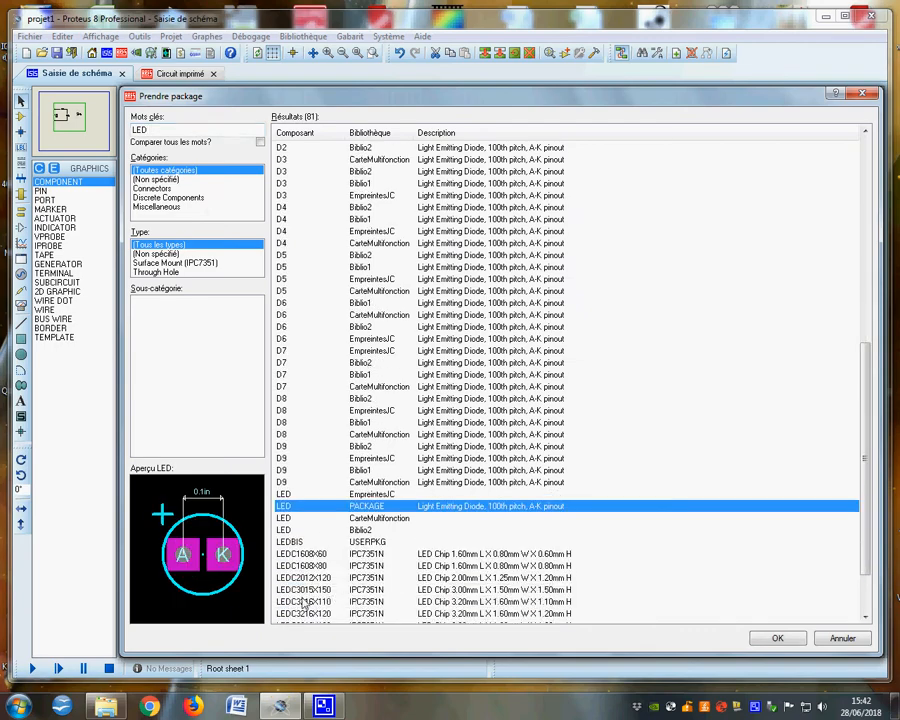
pyautogui.click(291, 541)
pyautogui.doubleClick(292, 541)
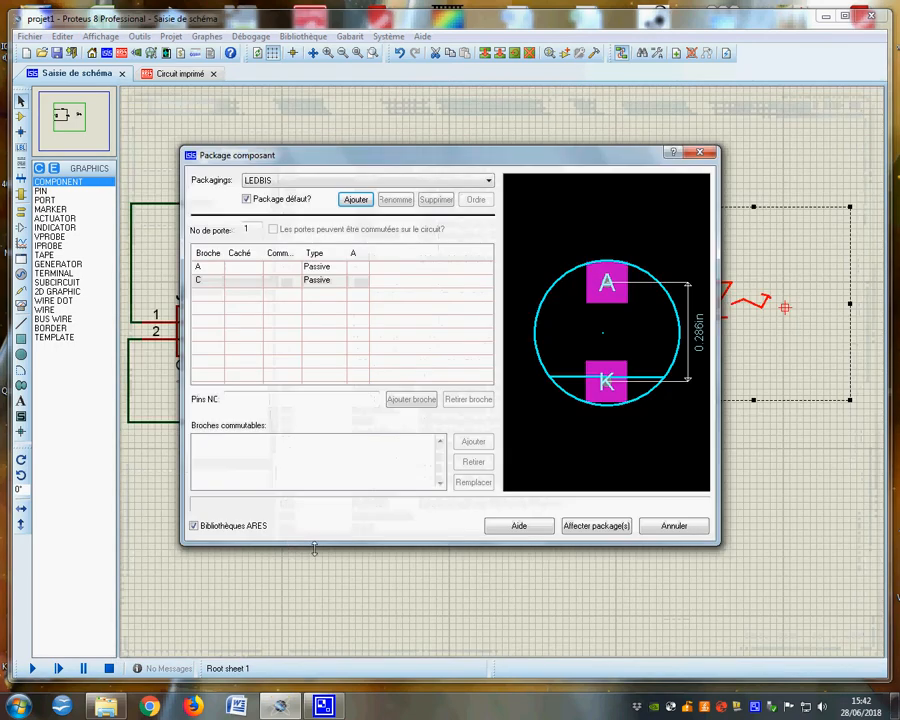
pyautogui.click(598, 526)
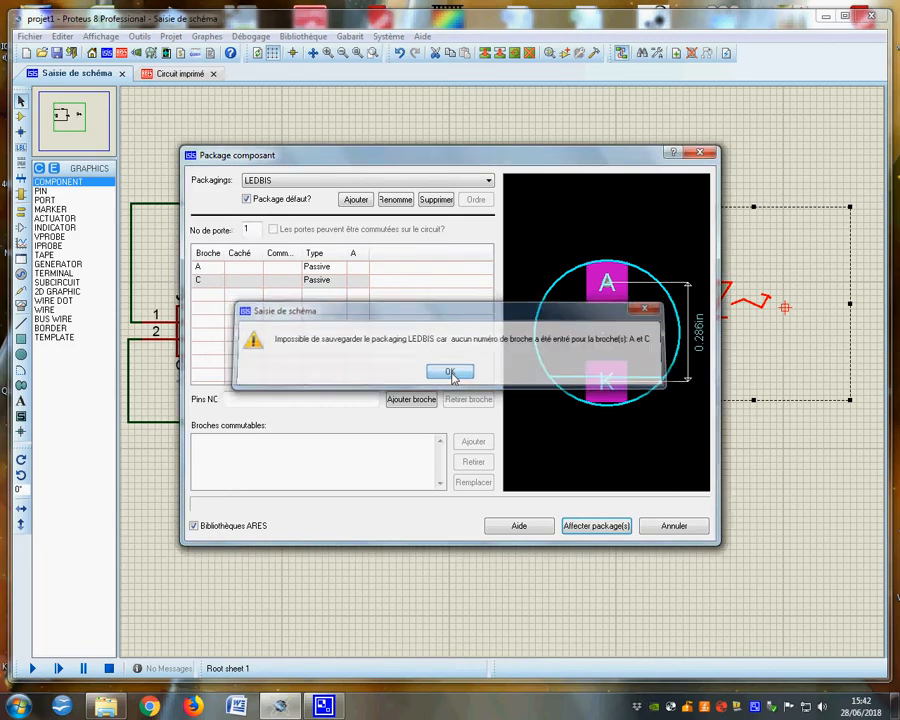
pyautogui.click(450, 373)
pyautogui.click(675, 527)
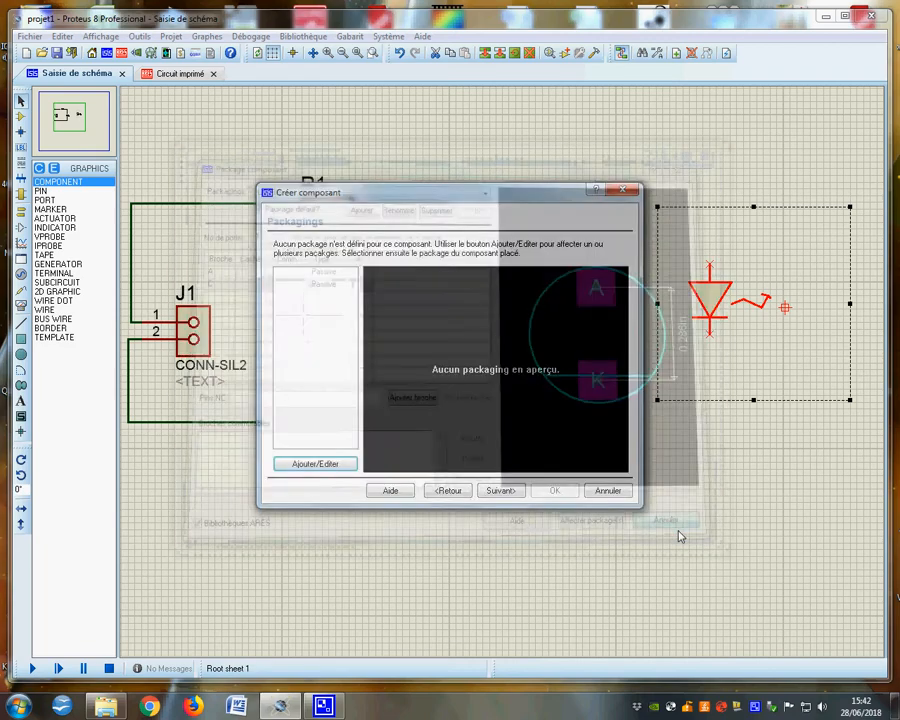
pyautogui.click(596, 487)
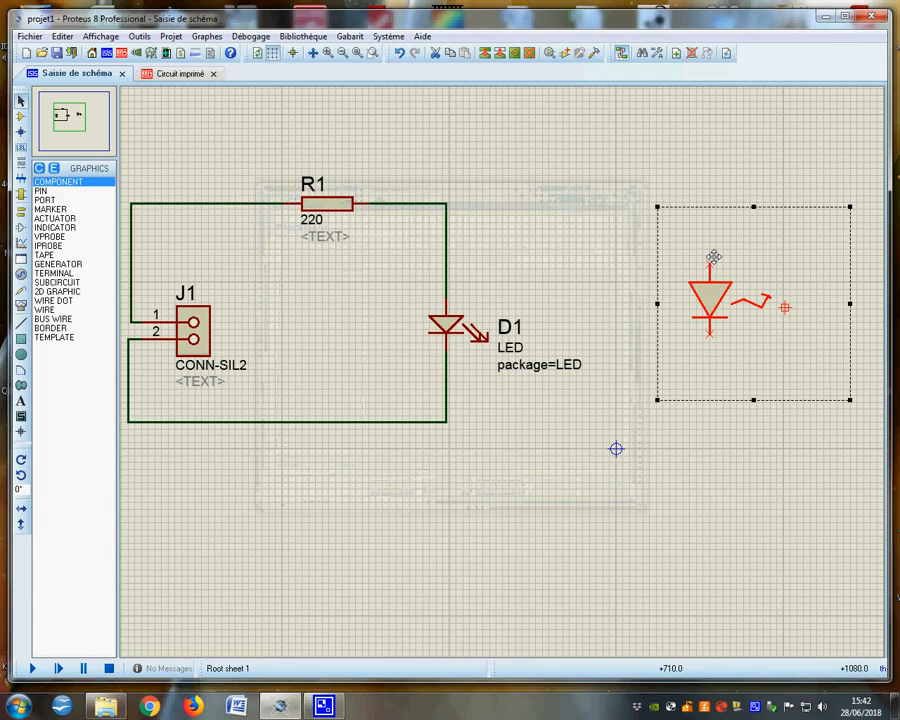
# Set the default number of the hand-drawn LED symbol's cathode pin to C
pyautogui.click(679, 480)
pyautogui.rightClick(706, 330)
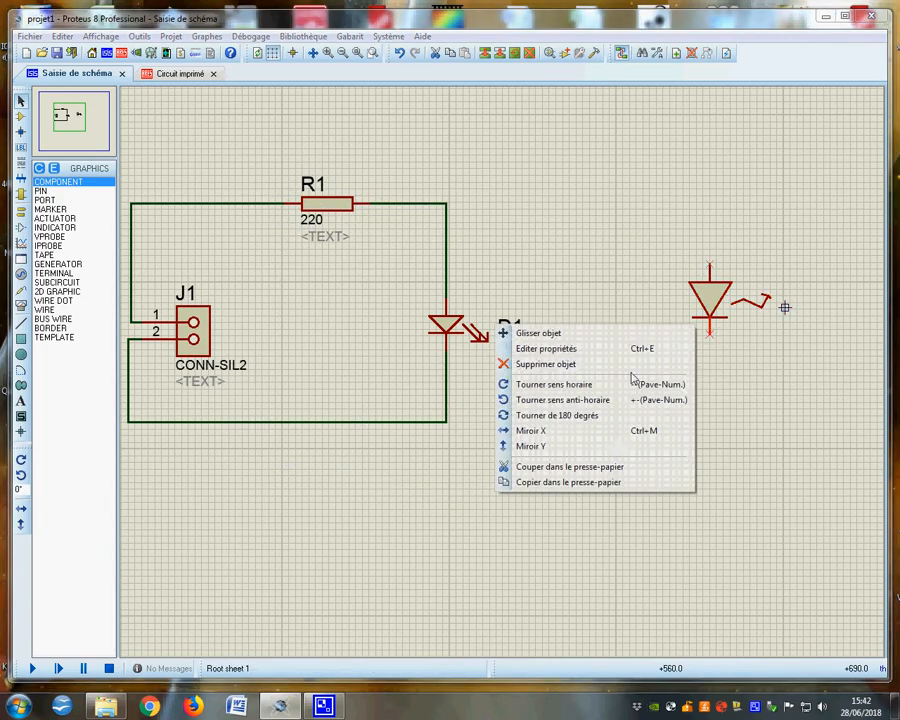
pyautogui.click(542, 347)
pyautogui.click(441, 288)
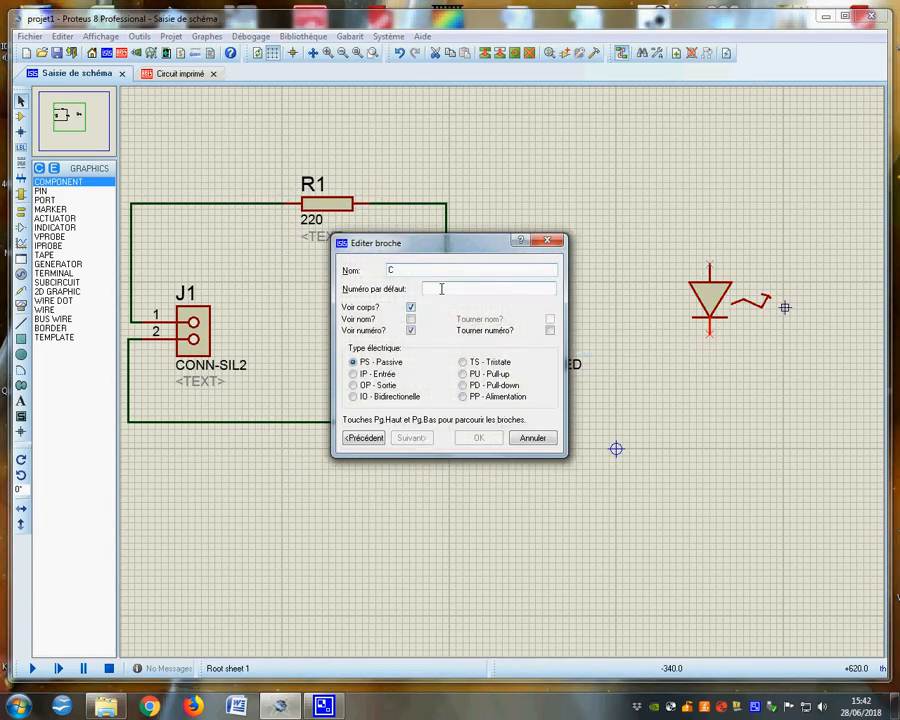
pyautogui.write('C')
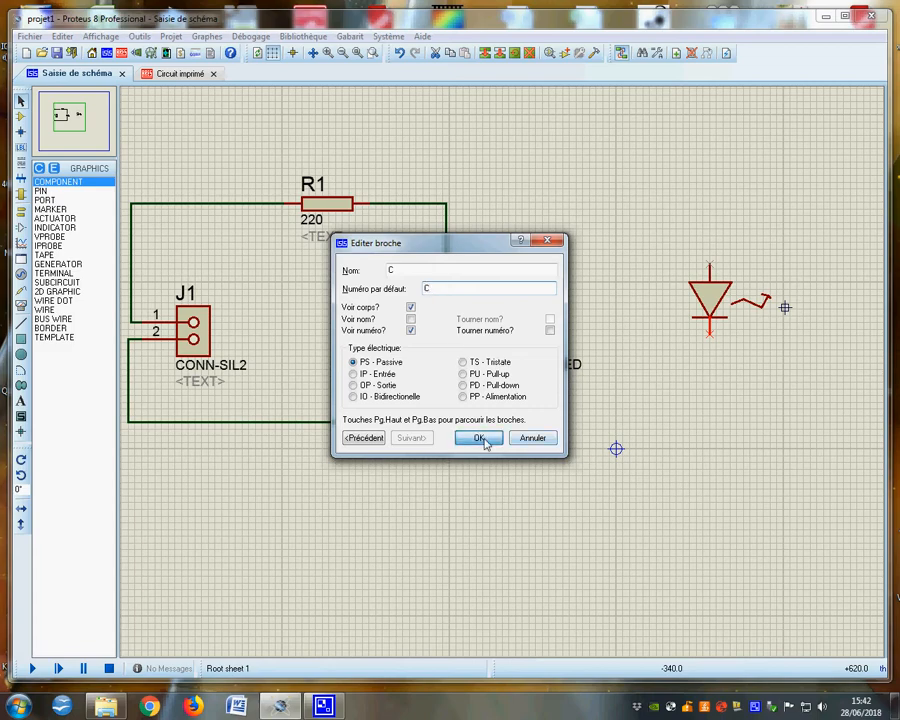
pyautogui.click(480, 438)
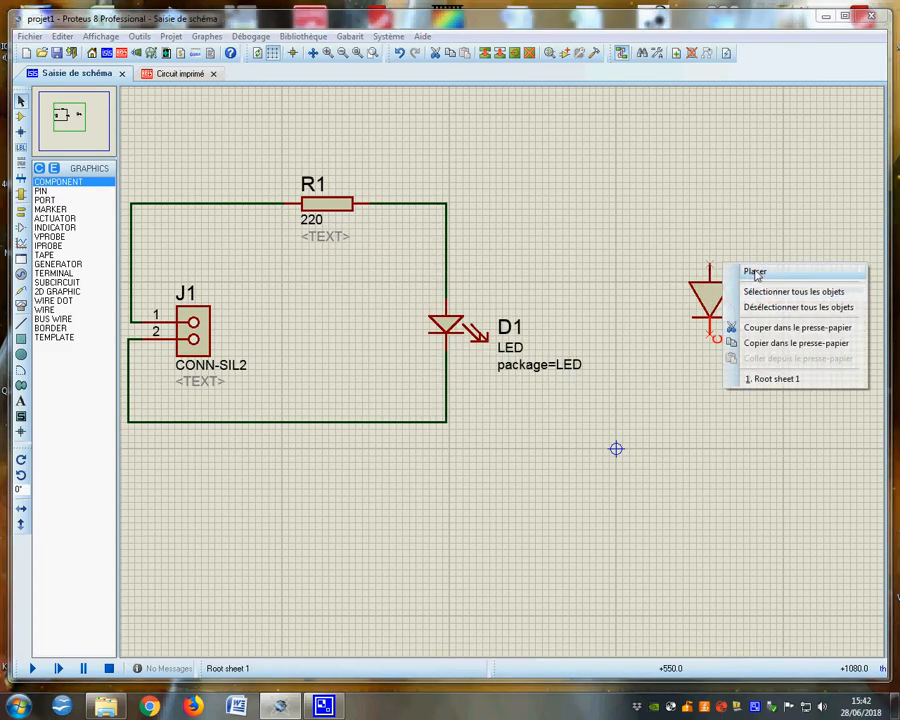
# Set the default number of the hand-drawn LED symbol's anode pin to A and return to the PCB layout
pyautogui.click(655, 296)
pyautogui.rightClick(711, 276)
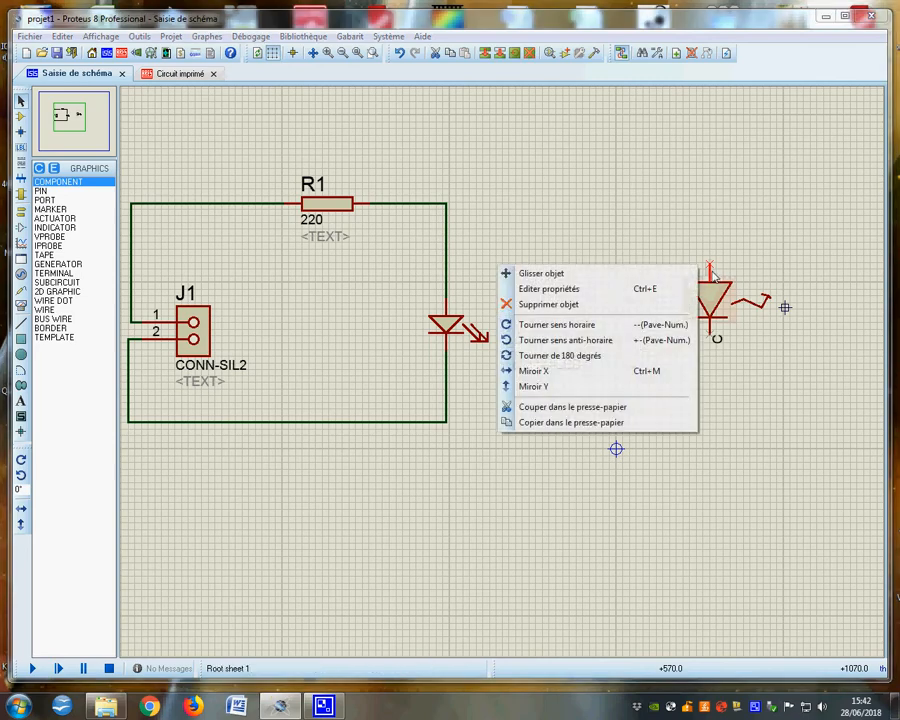
pyautogui.click(558, 289)
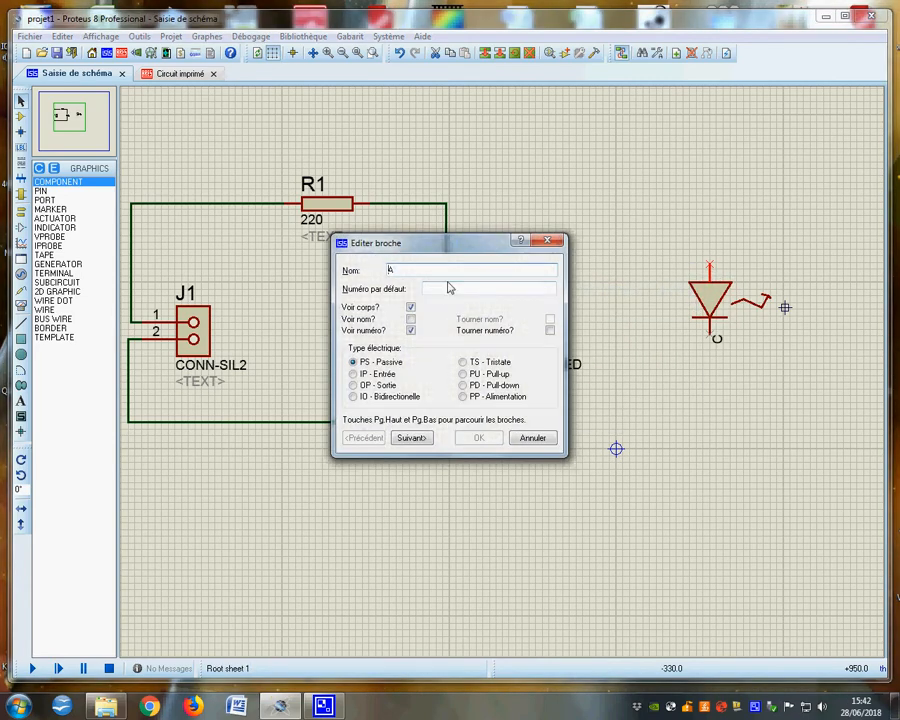
pyautogui.click(449, 288)
pyautogui.write('A')
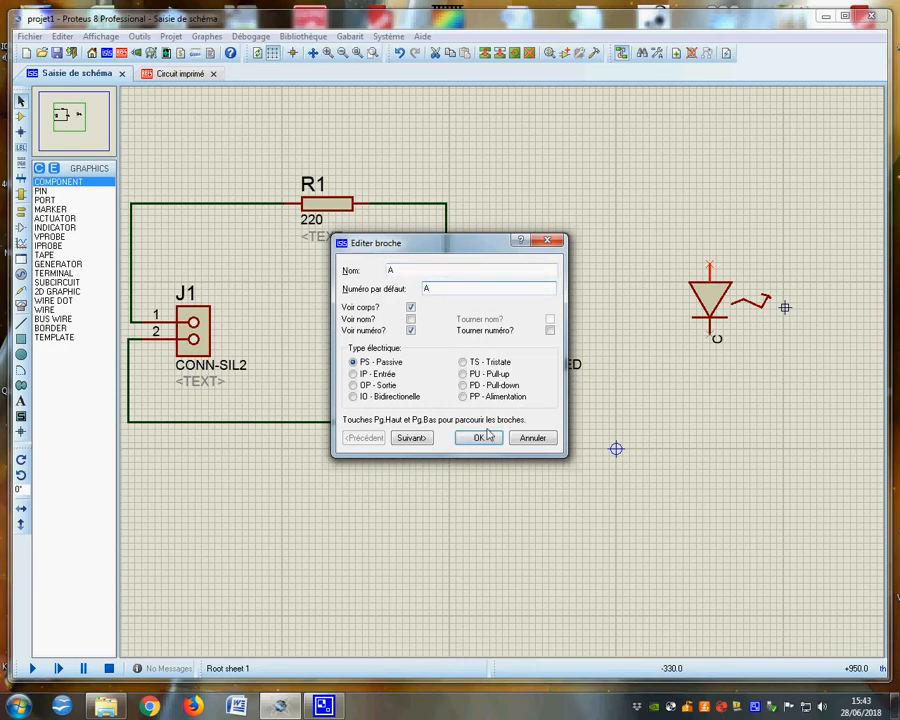
pyautogui.click(478, 437)
pyautogui.click(188, 72)
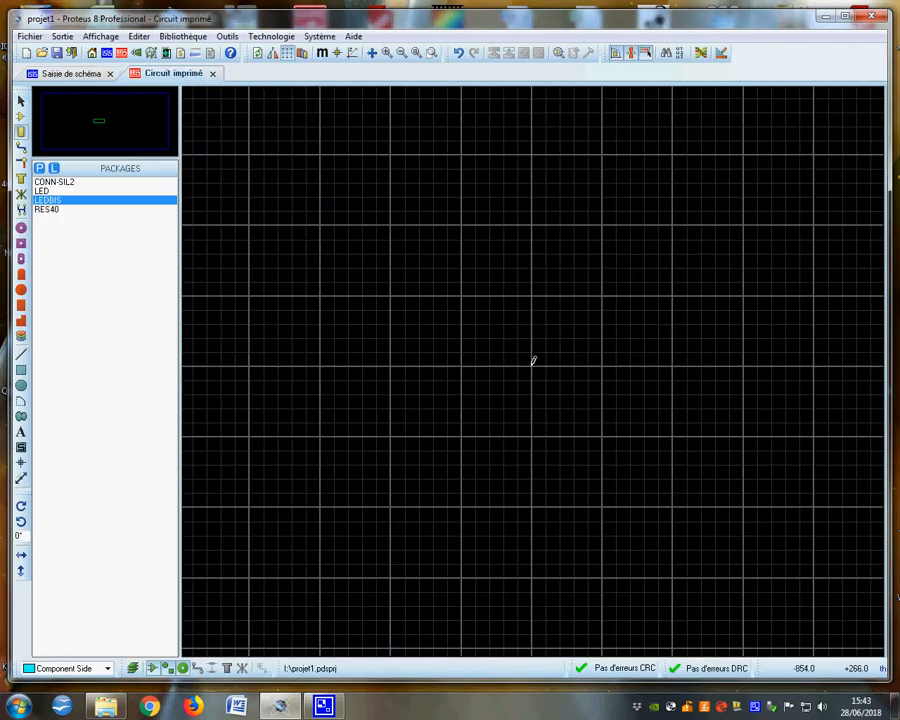
# Place a LEDBIS package in an empty area of the PCB layout and decompose it into its individual elements
pyautogui.click(43, 203)
pyautogui.click(352, 355)
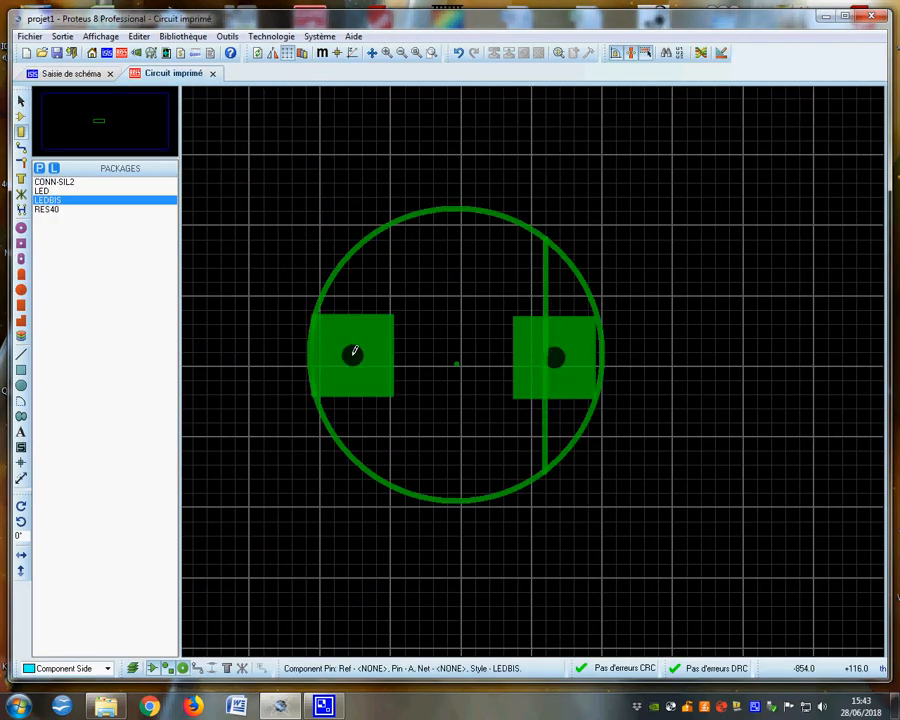
pyautogui.click(358, 377)
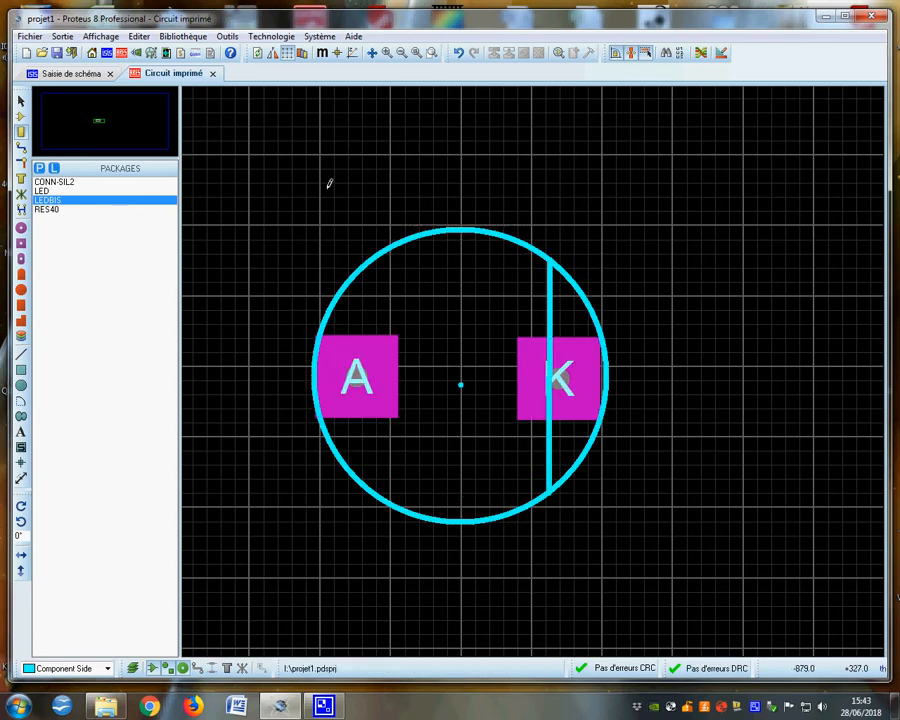
pyautogui.moveTo(268, 173); pyautogui.dragTo(768, 584)
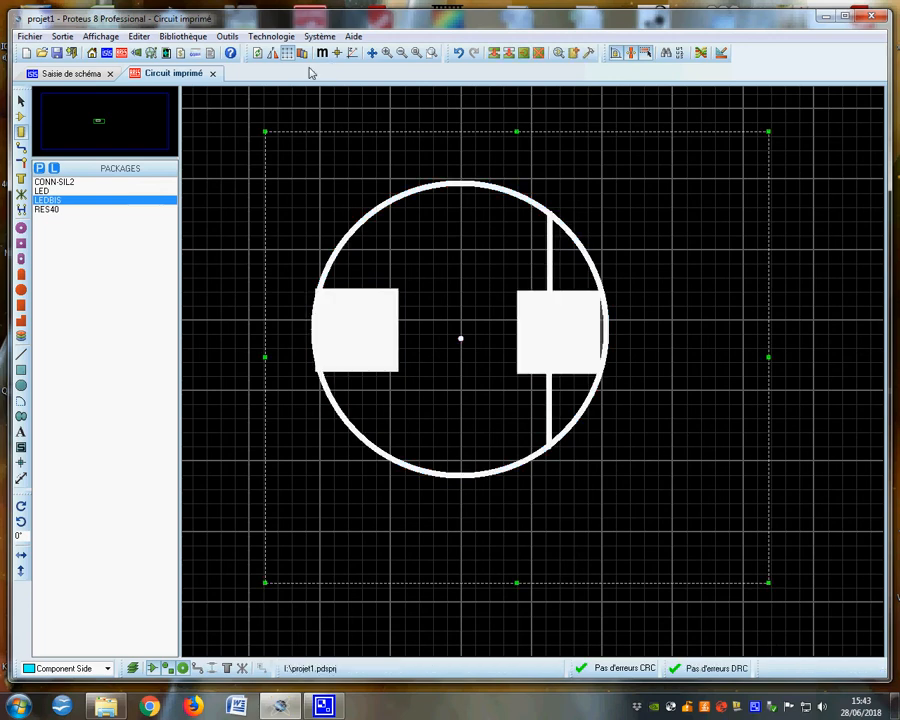
pyautogui.click(182, 36)
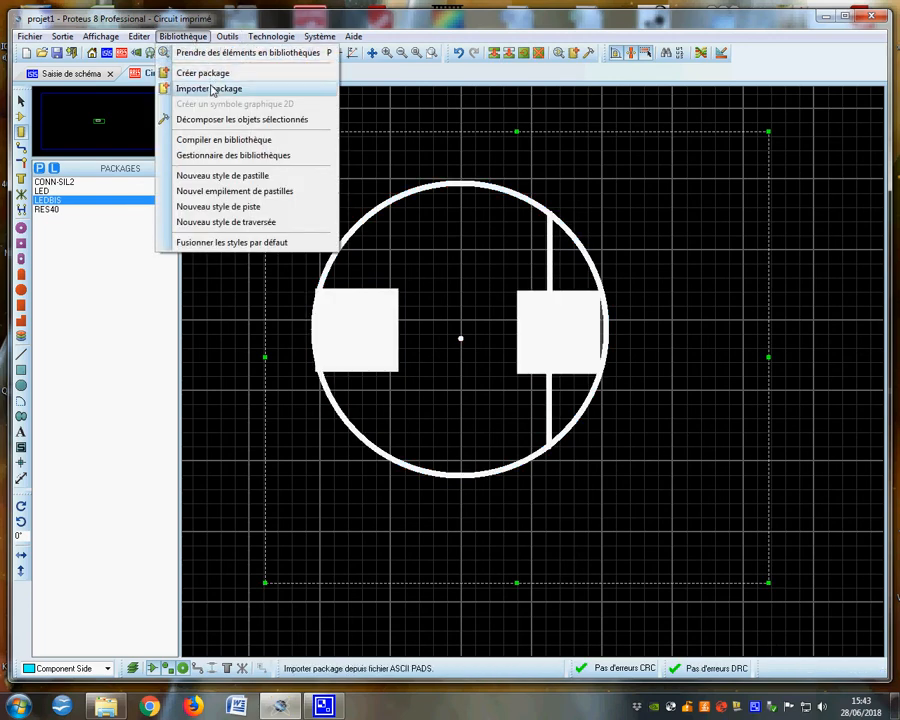
pyautogui.click(216, 120)
pyautogui.click(713, 510)
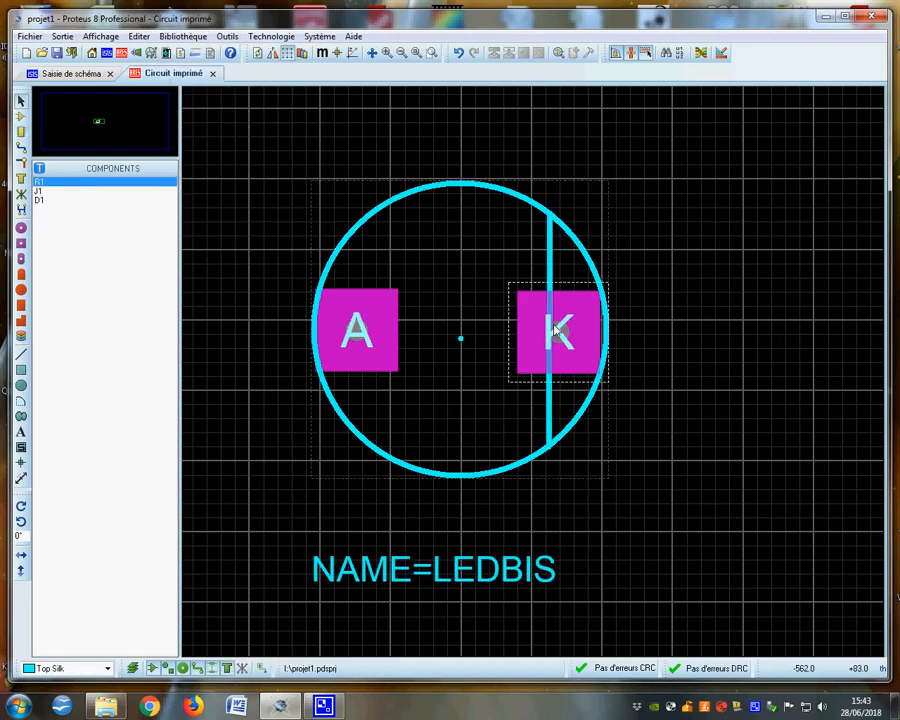
# Set the K pad's number to C and delete the NAME=LEDBIS text below the decomposed footprint
pyautogui.rightClick(558, 338)
pyautogui.click(625, 351)
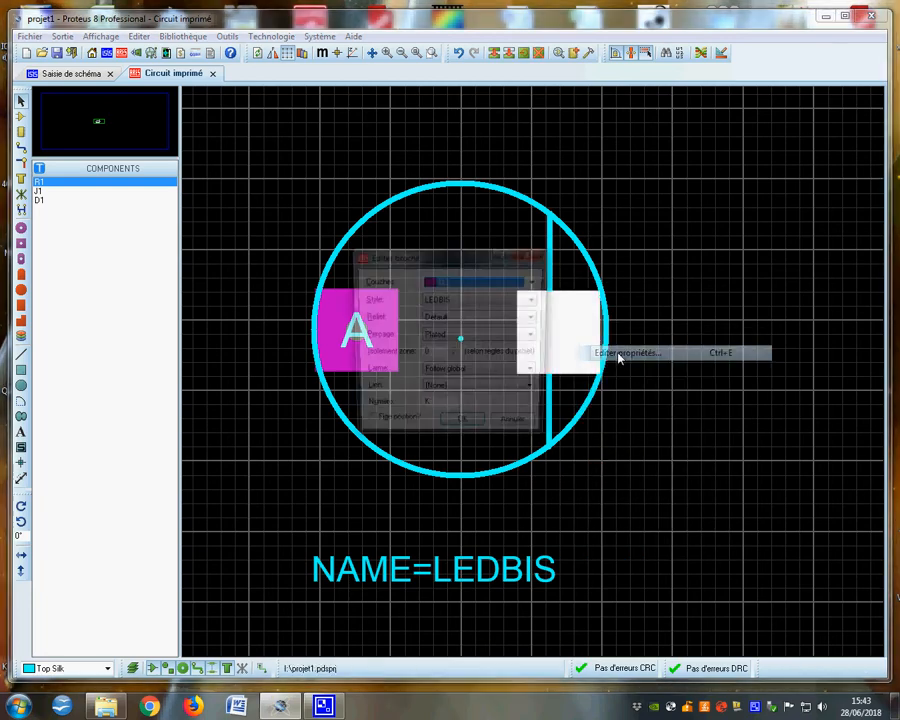
pyautogui.doubleClick(443, 408)
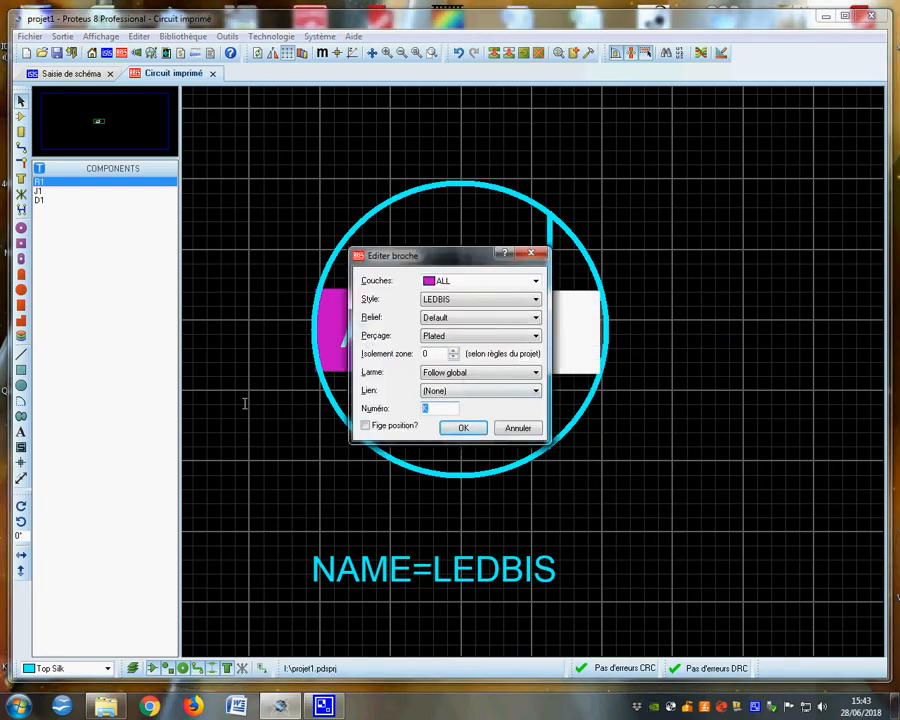
pyautogui.press('Return')
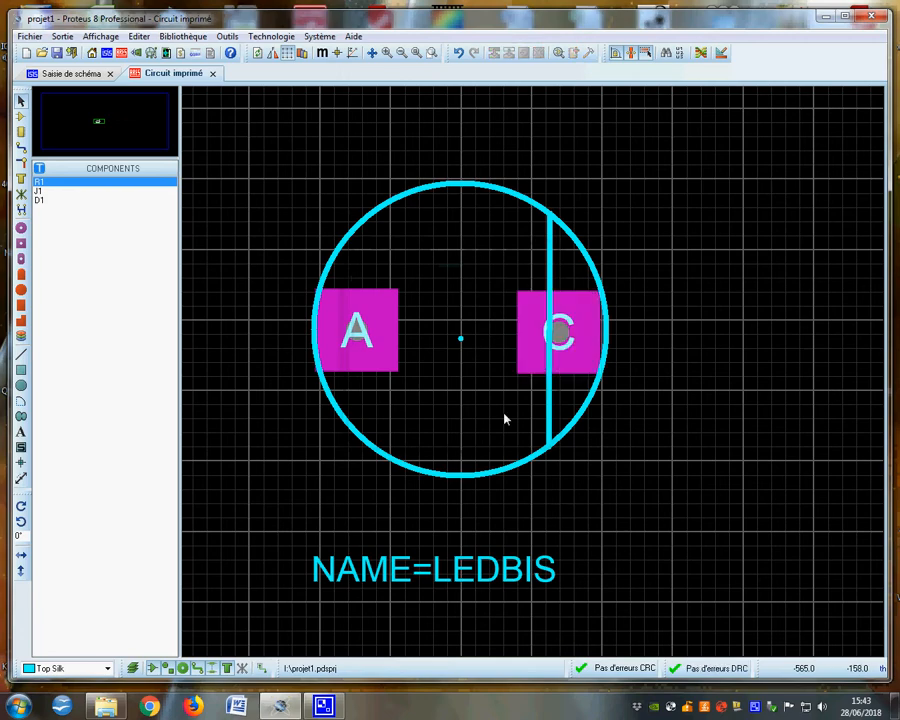
pyautogui.rightClick(368, 563)
pyautogui.rightClick(368, 563)
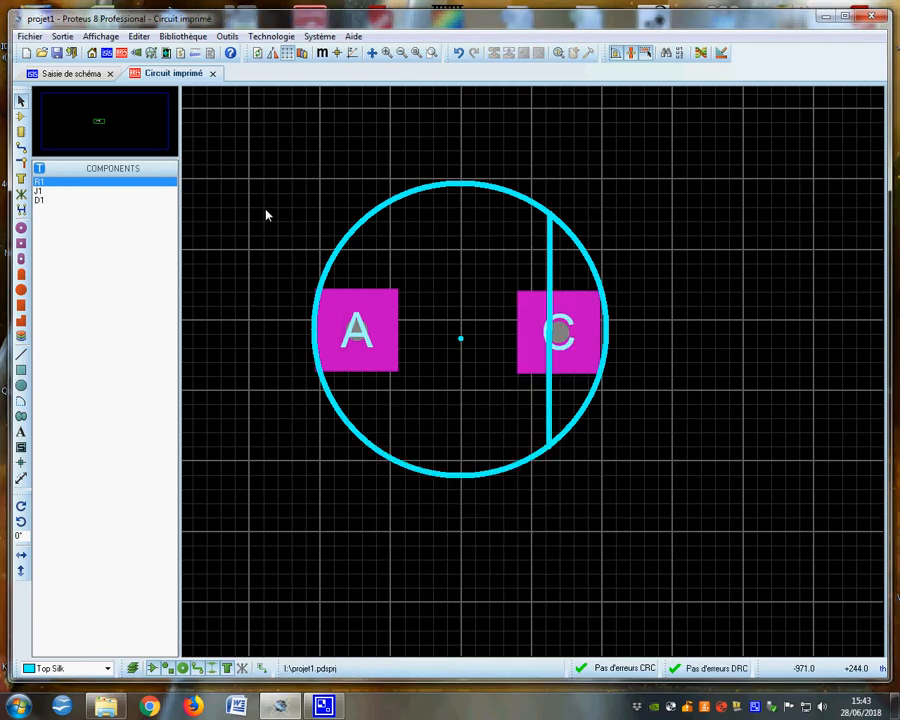
# Start creating a package from all the footprint elements, named LEDBIS and stored in the USERPKG library
pyautogui.moveTo(242, 151); pyautogui.dragTo(749, 549)
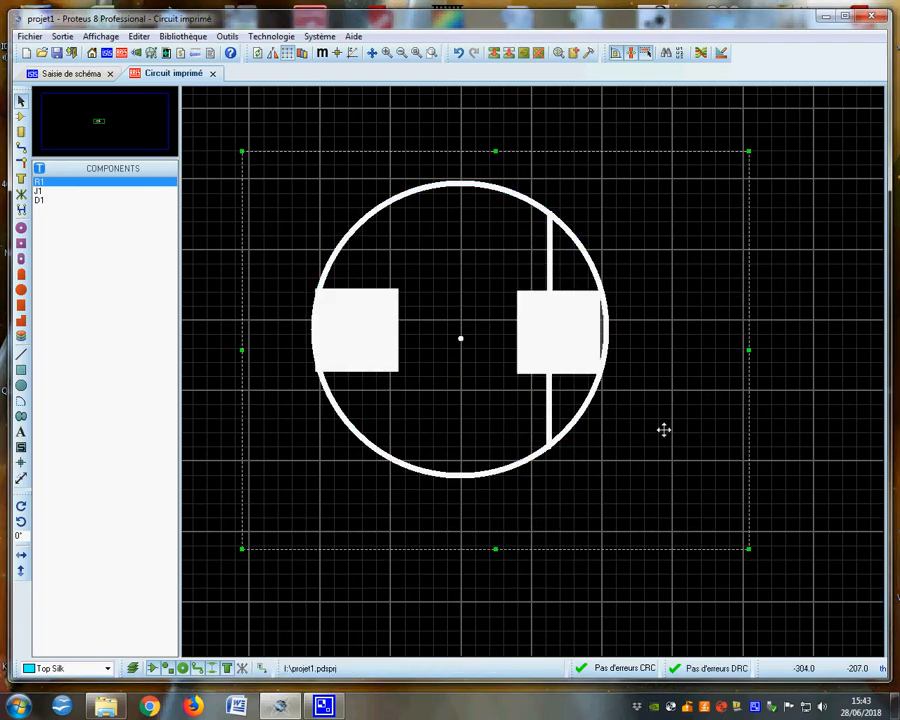
pyautogui.click(200, 36)
pyautogui.click(220, 77)
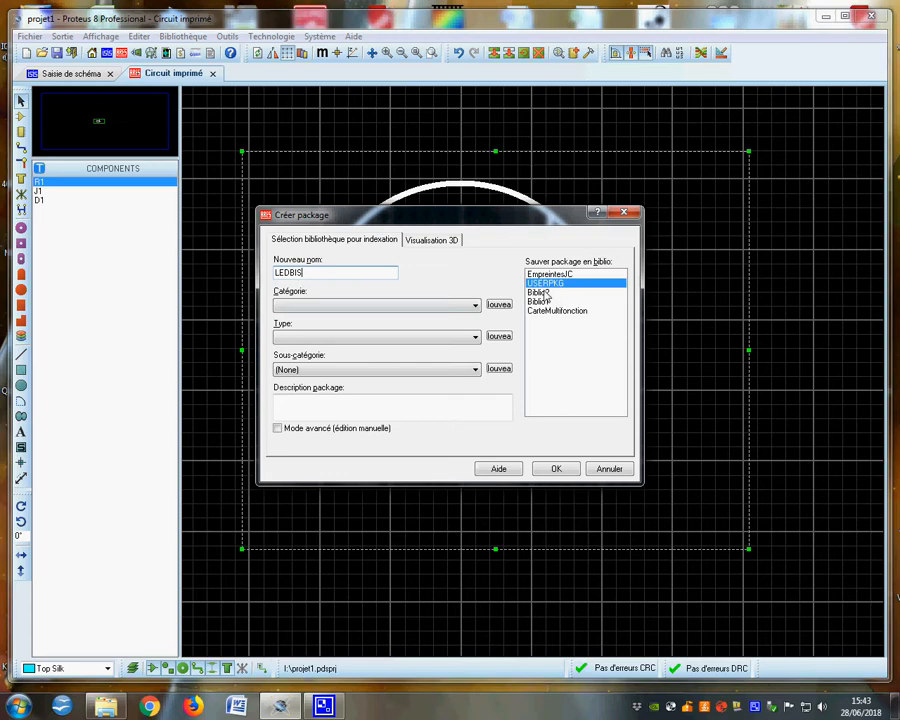
pyautogui.click(547, 472)
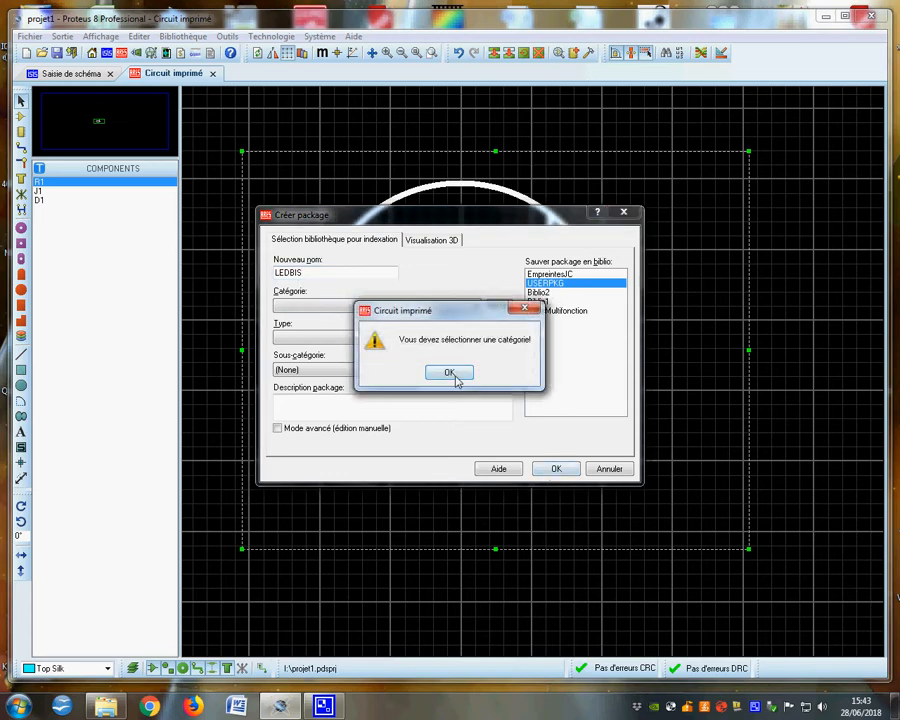
pyautogui.click(452, 377)
# Save the package with category Discrete Components and type Through Hole, and update the LEDBIS instances in the layout
pyautogui.click(366, 306)
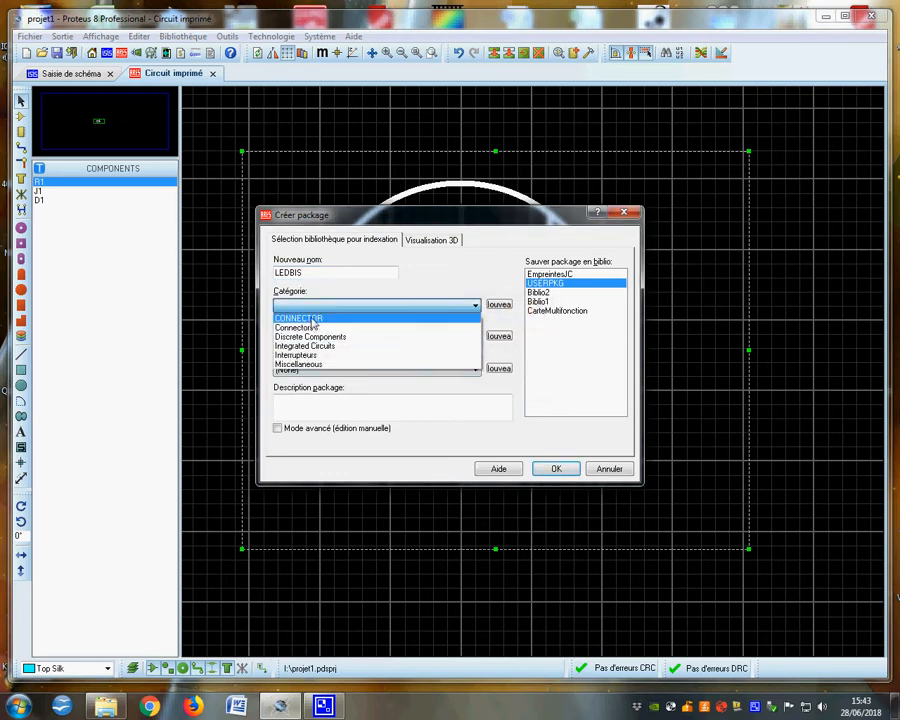
pyautogui.click(306, 337)
pyautogui.click(322, 339)
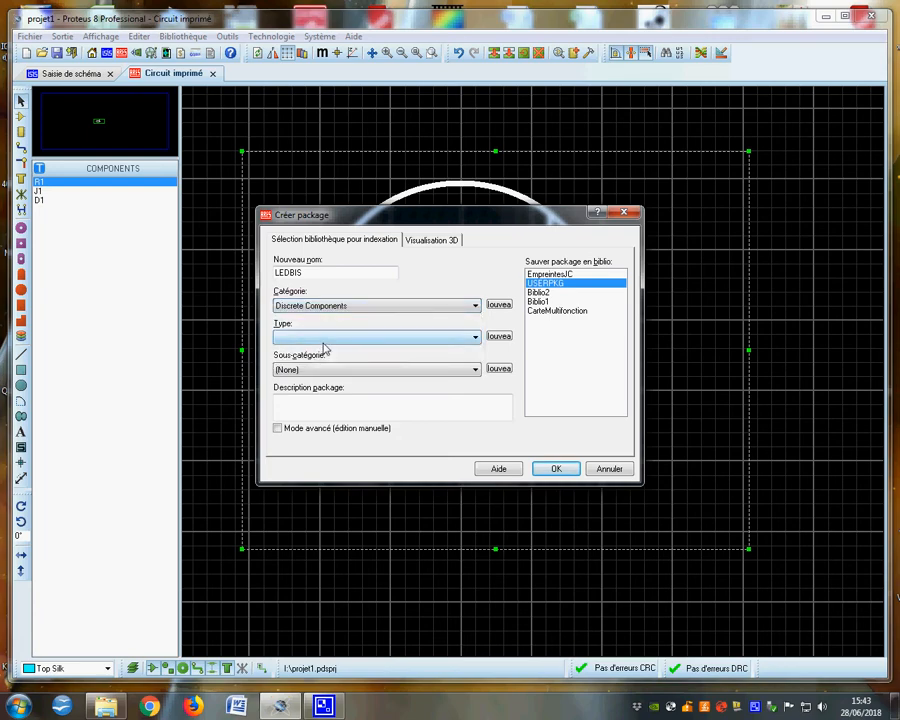
pyautogui.click(305, 368)
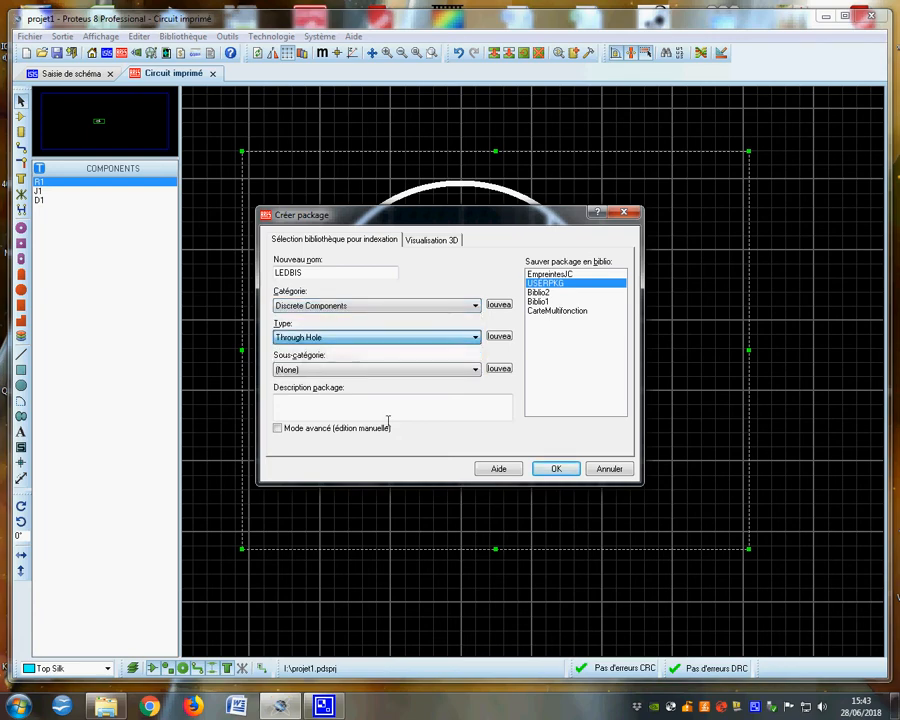
pyautogui.click(553, 468)
pyautogui.click(430, 375)
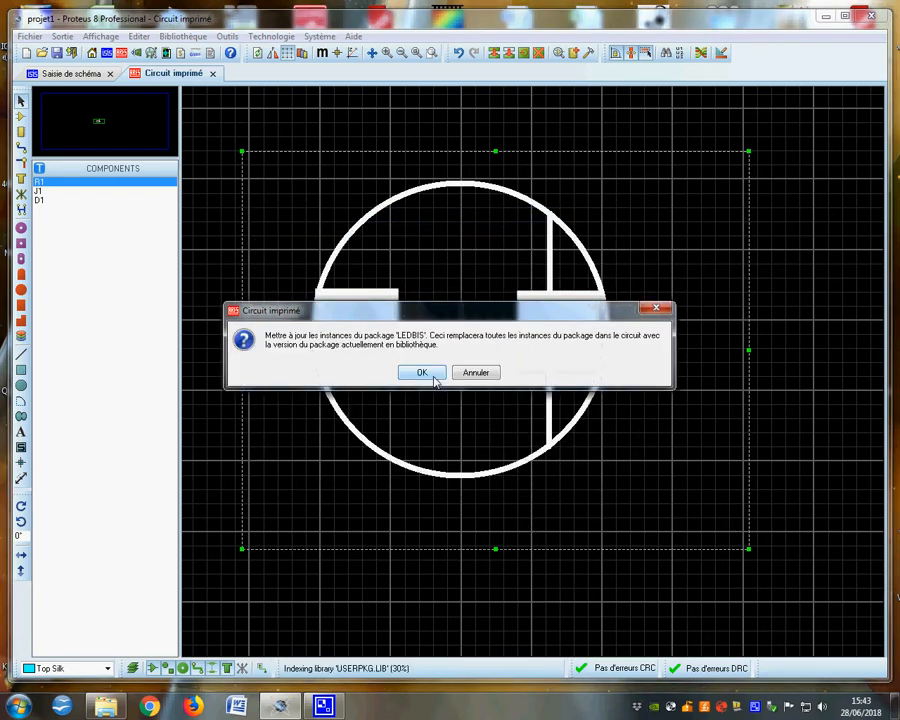
pyautogui.click(423, 373)
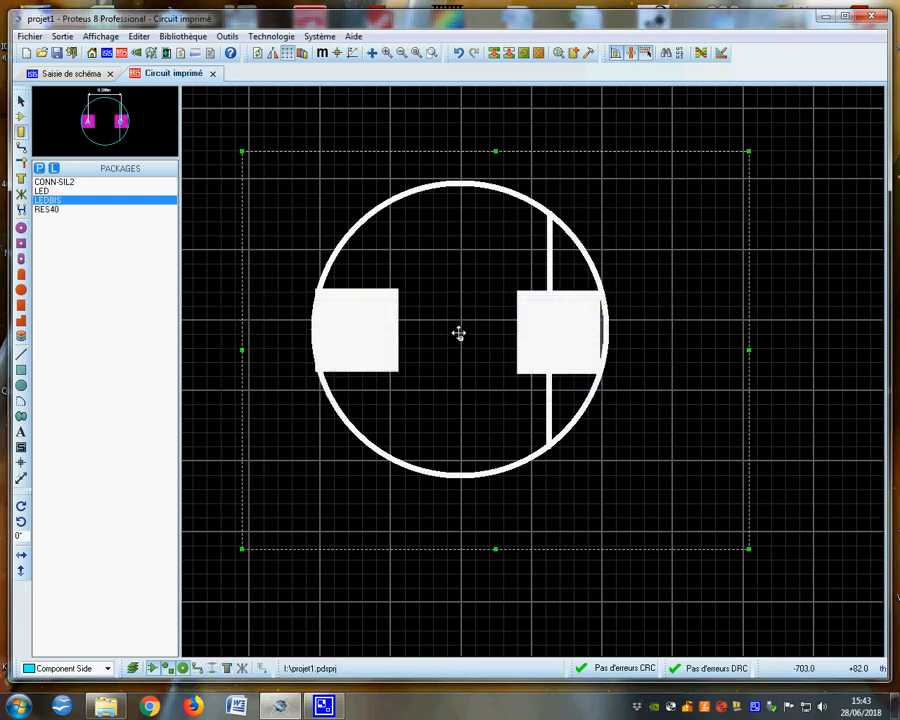
# In the schematic, create a component from the hand-drawn LED symbol with the name LEDBIS and prefix D
pyautogui.click(70, 74)
pyautogui.moveTo(607, 198); pyautogui.dragTo(846, 413)
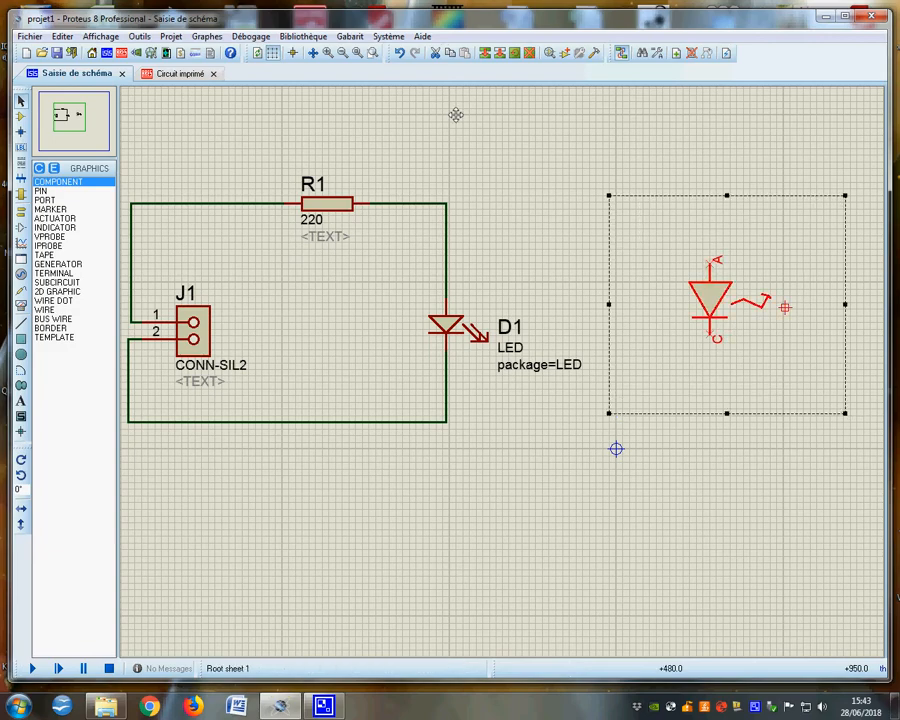
pyautogui.click(305, 36)
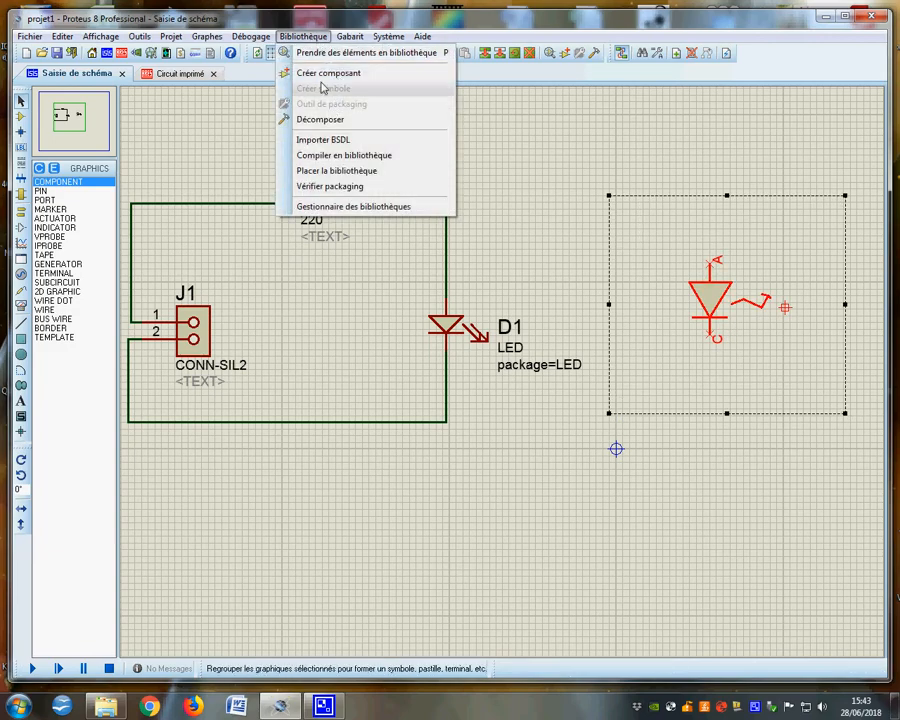
pyautogui.click(319, 75)
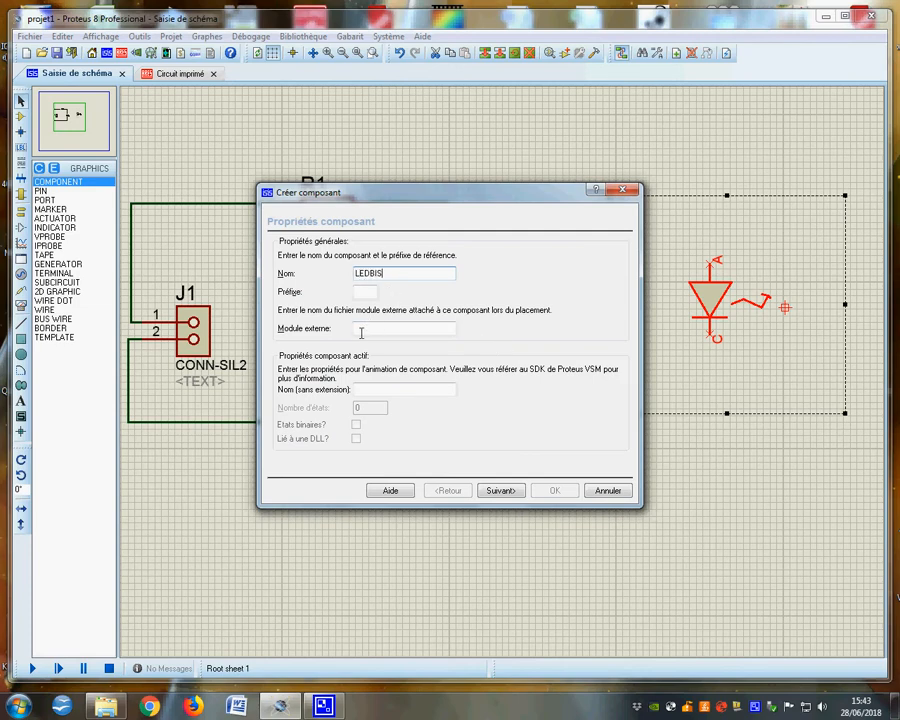
pyautogui.click(368, 290)
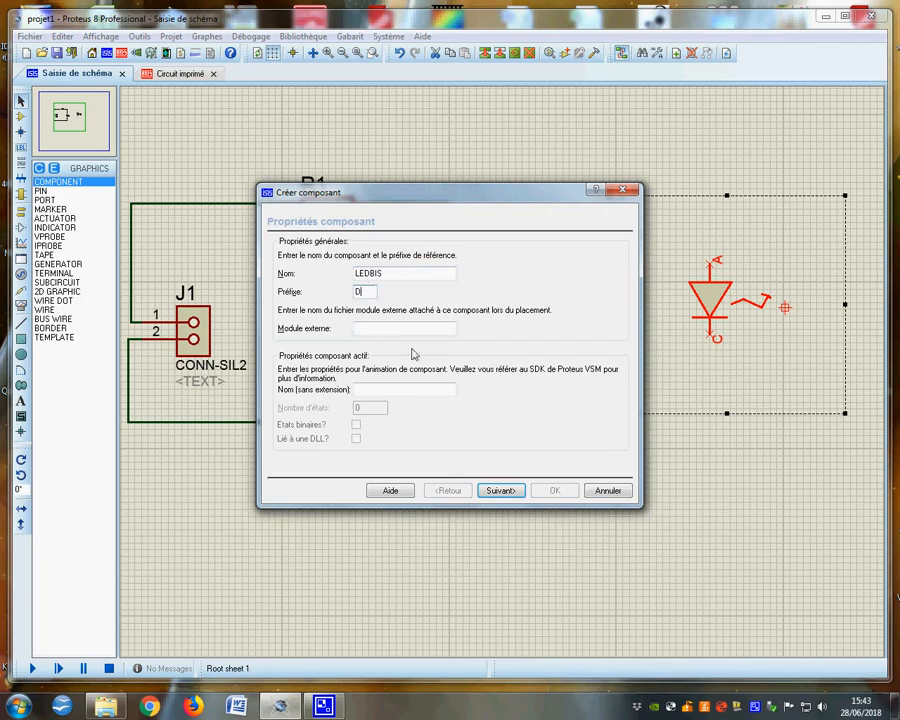
pyautogui.click(508, 492)
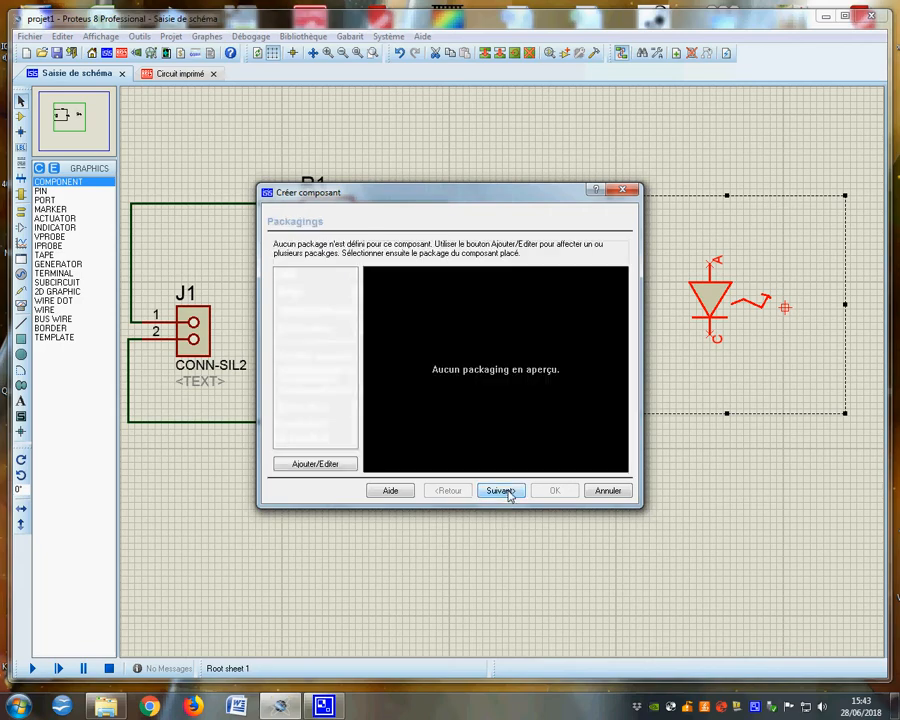
# Assign the LEDBIS package from the USERPKG library to the new component
pyautogui.click(325, 464)
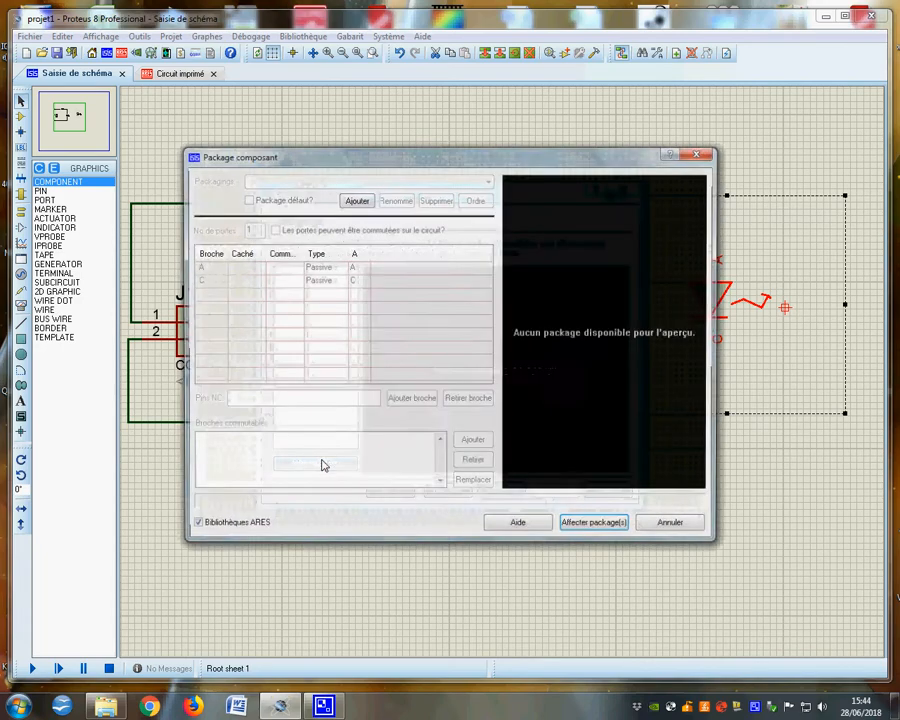
pyautogui.click(355, 200)
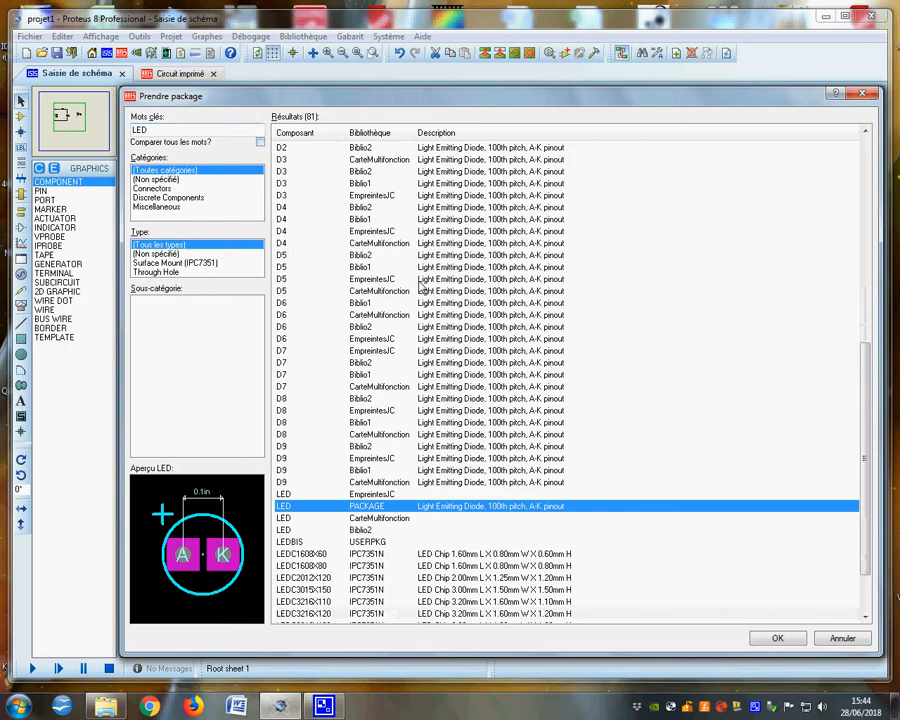
pyautogui.doubleClick(290, 541)
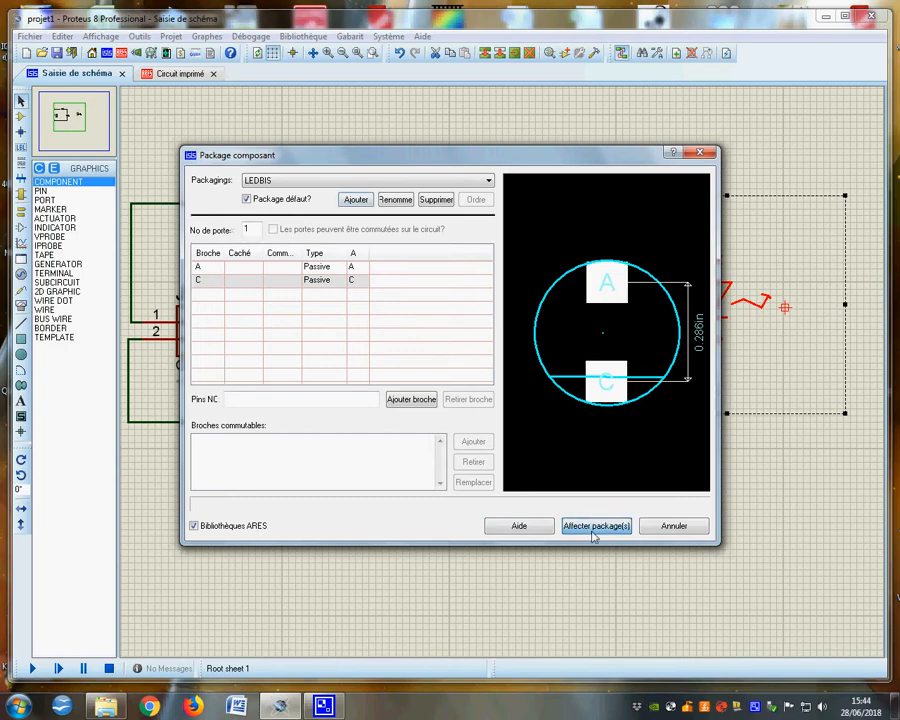
pyautogui.click(595, 530)
pyautogui.click(500, 491)
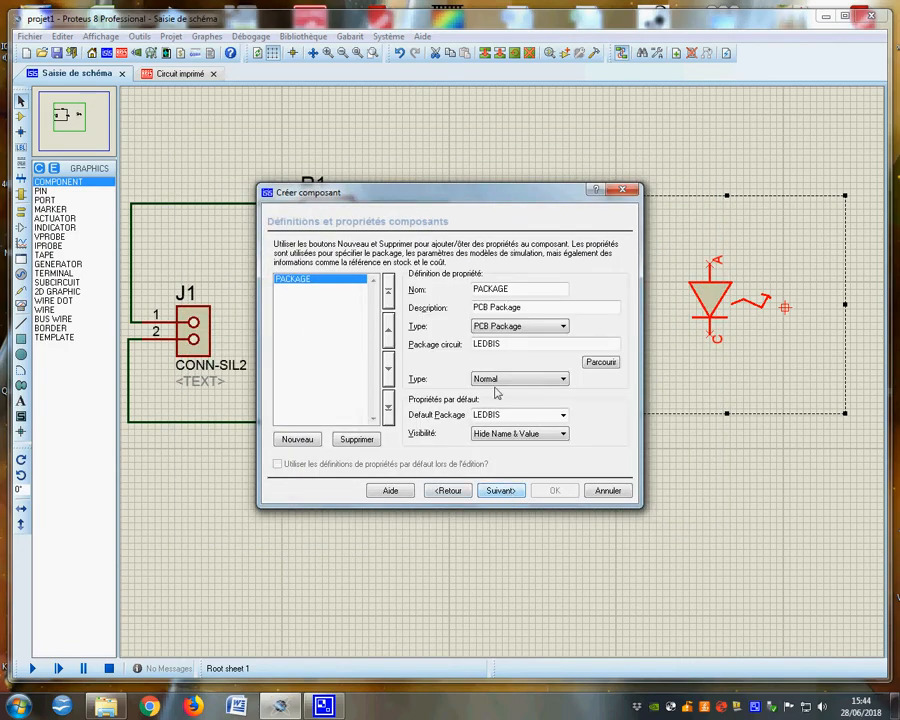
# Keep the default component properties, leave the datasheet empty, and classify the component under Optoelectronics, sub-category LEDs, with no manufacturer
pyautogui.click(500, 490)
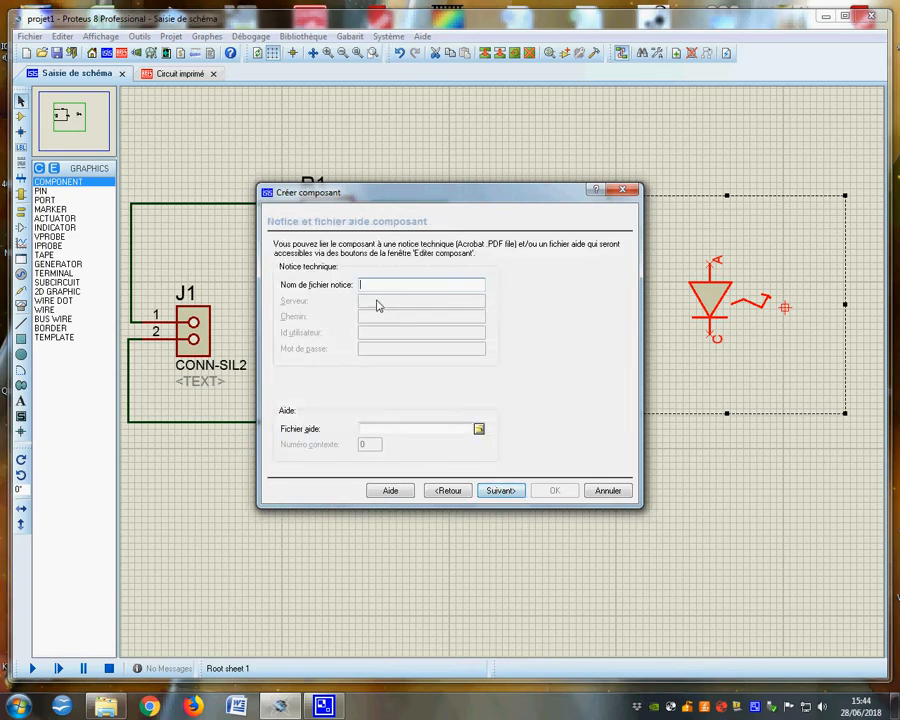
pyautogui.click(500, 491)
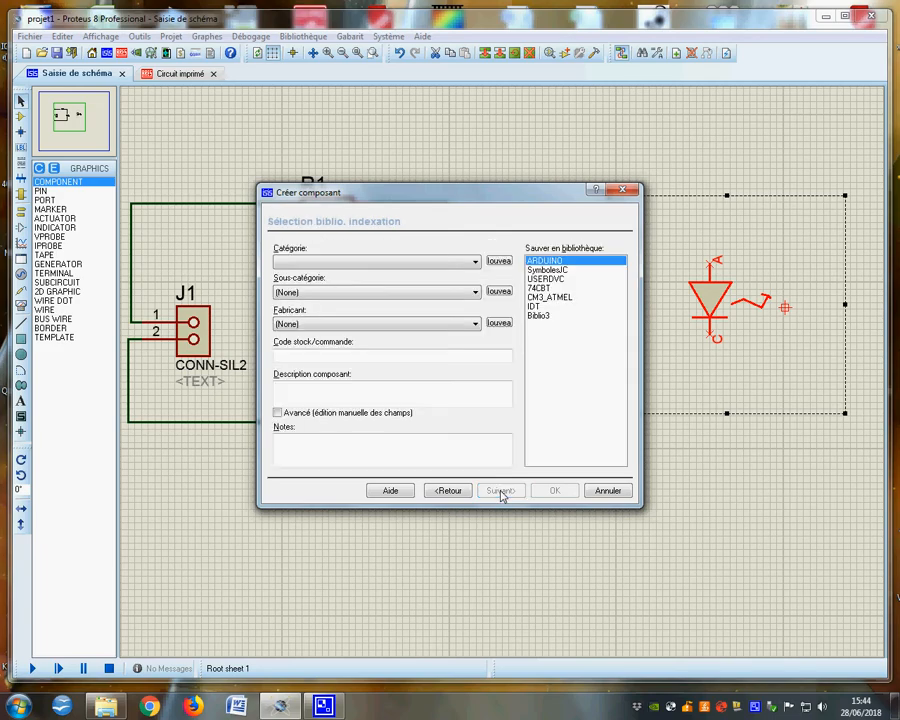
pyautogui.click(336, 262)
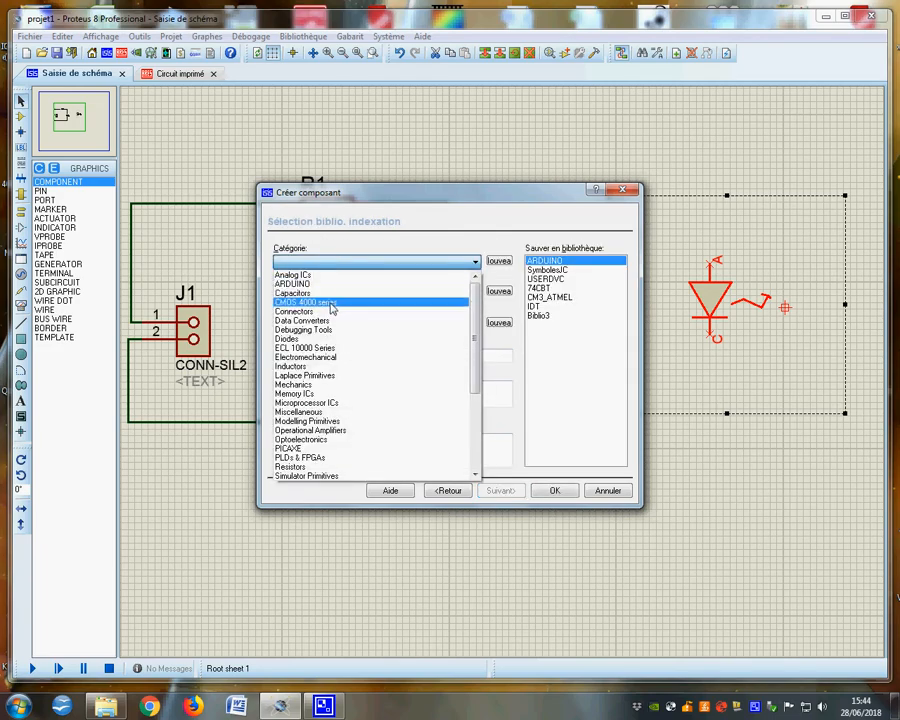
pyautogui.click(385, 437)
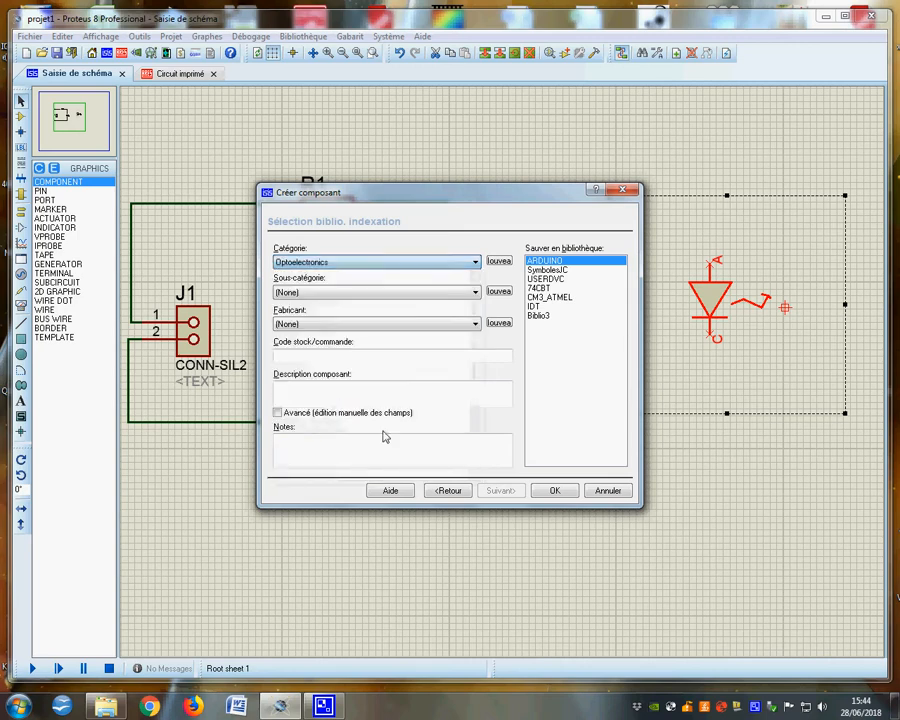
pyautogui.click(475, 293)
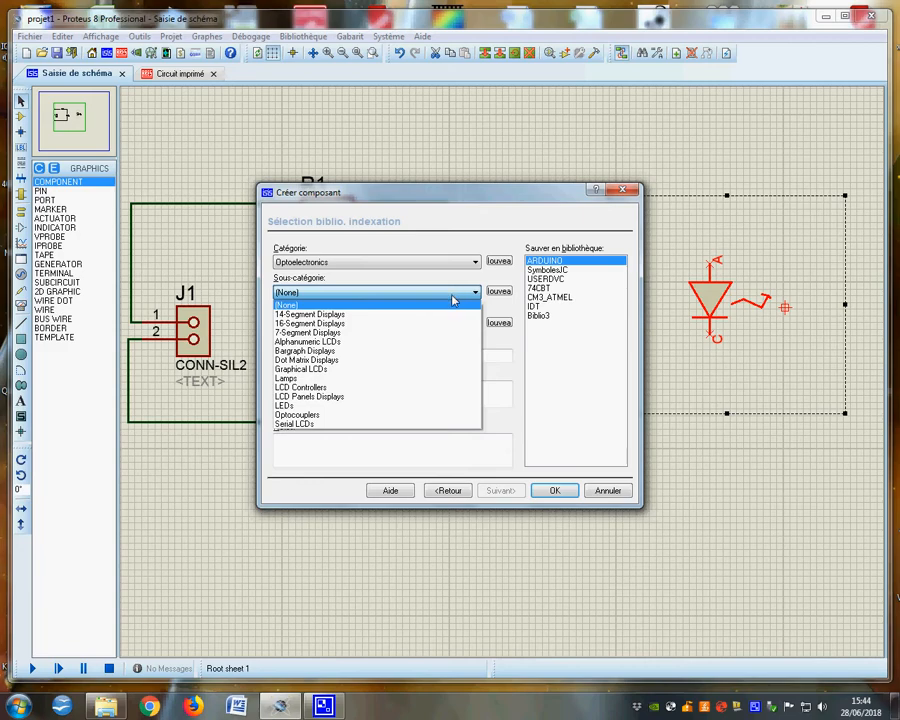
pyautogui.click(330, 405)
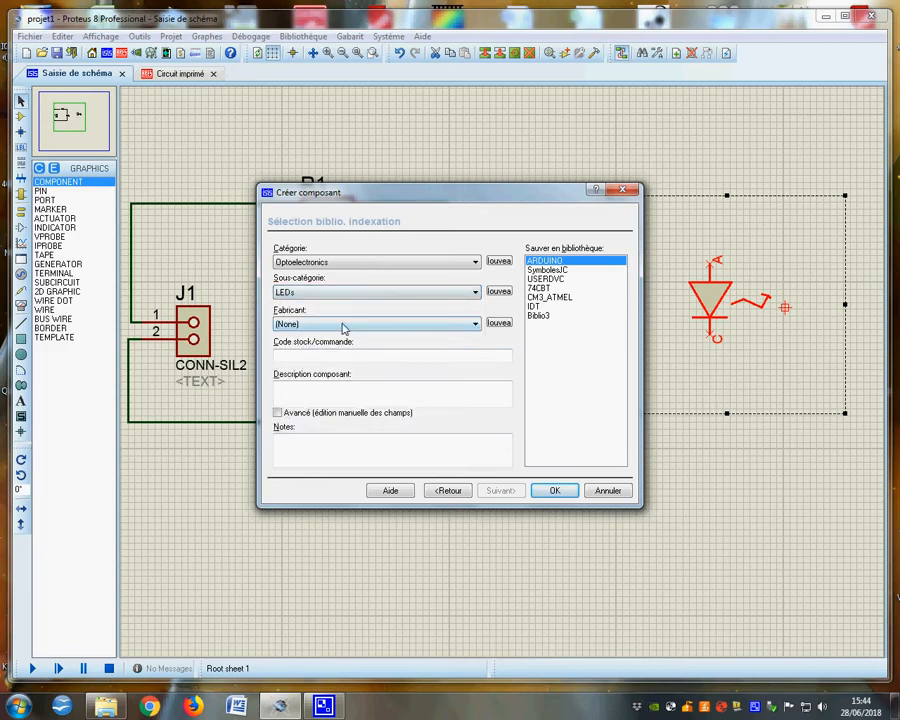
pyautogui.click(343, 328)
pyautogui.click(342, 330)
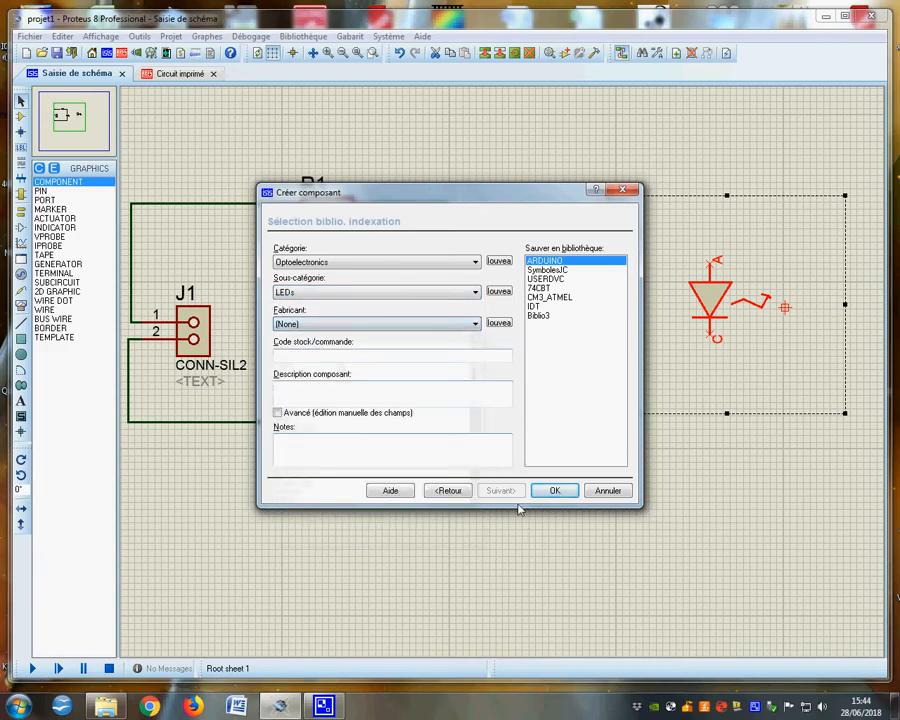
# Save the LEDBIS component in the USERDVC library and delete the hand-drawn LED symbol from the schematic
pyautogui.click(548, 279)
pyautogui.click(555, 490)
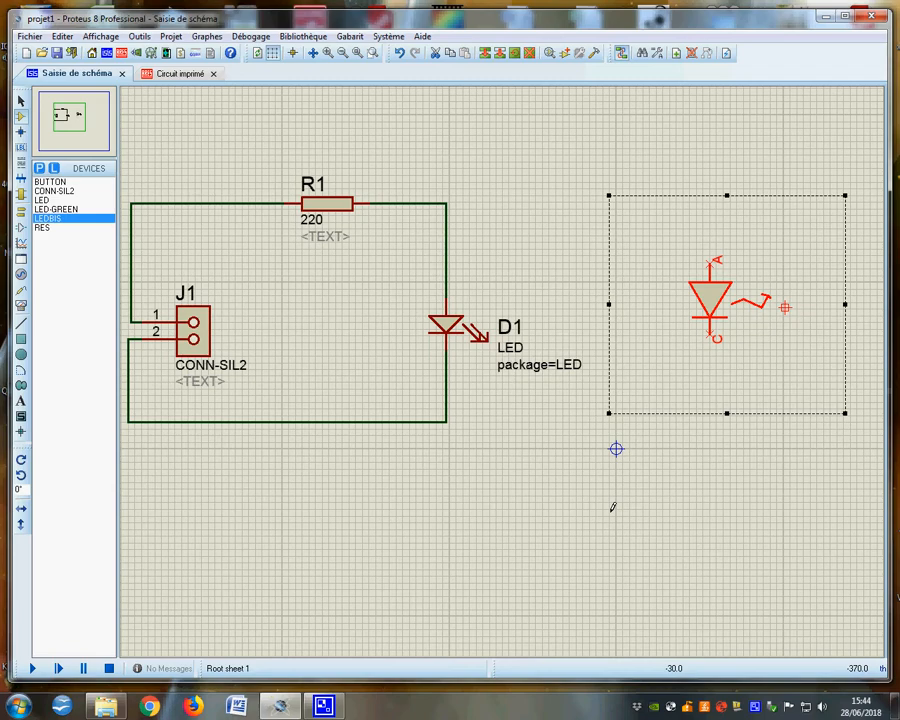
pyautogui.press('Delete')
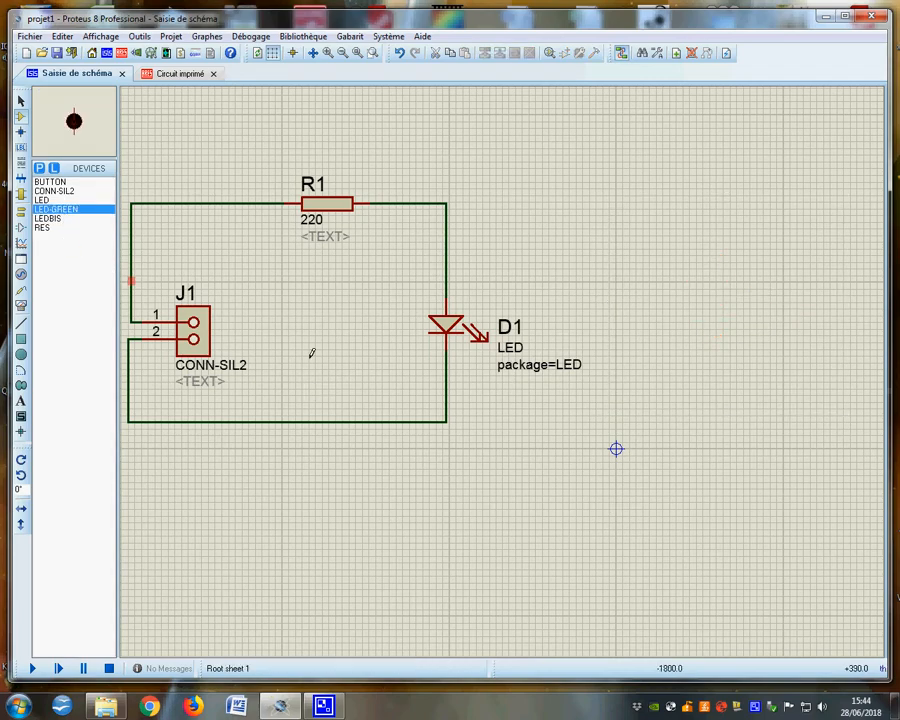
# Place a LEDBIS component beside the circuit in the schematic and delete the old LED D1
pyautogui.click(653, 319)
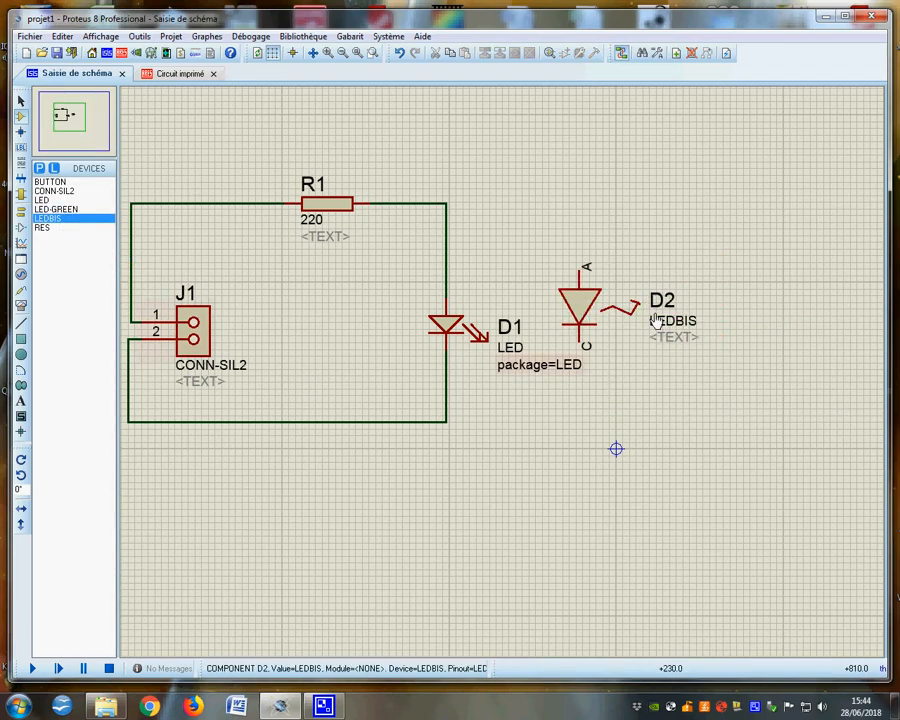
pyautogui.rightClick(462, 321)
pyautogui.click(525, 347)
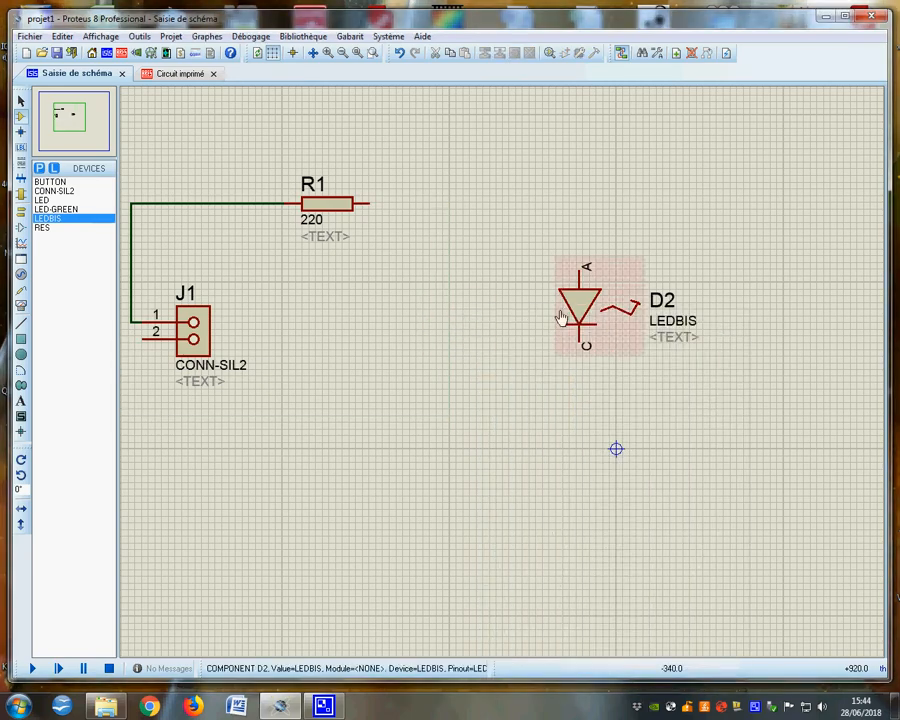
# Wire the free end of R1 to D2's anode, and D2's cathode to pin 2 of connector J1
pyautogui.click(368, 204)
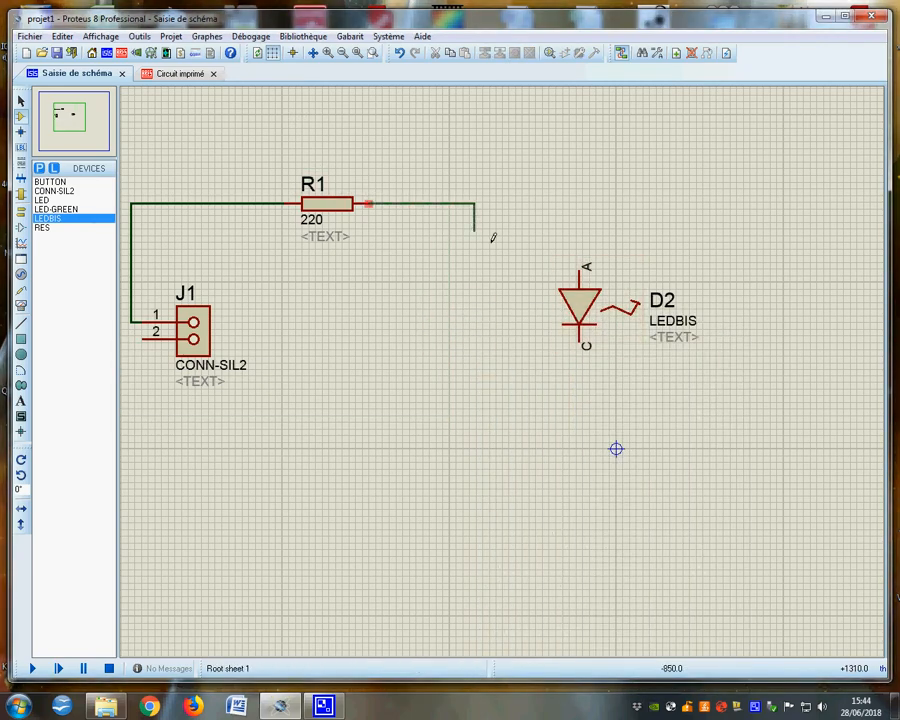
pyautogui.click(579, 264)
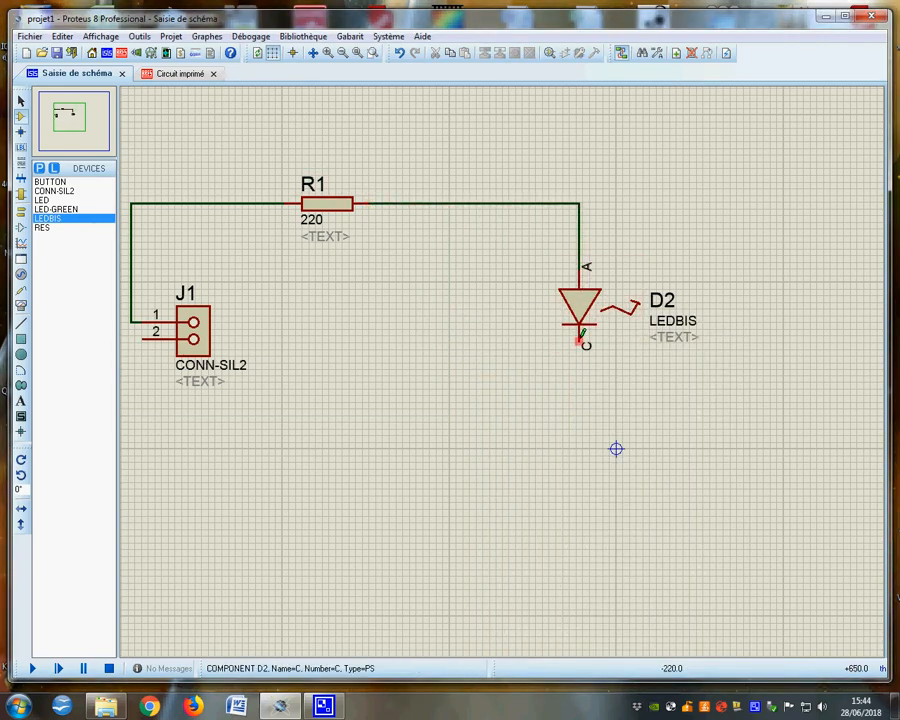
pyautogui.click(579, 347)
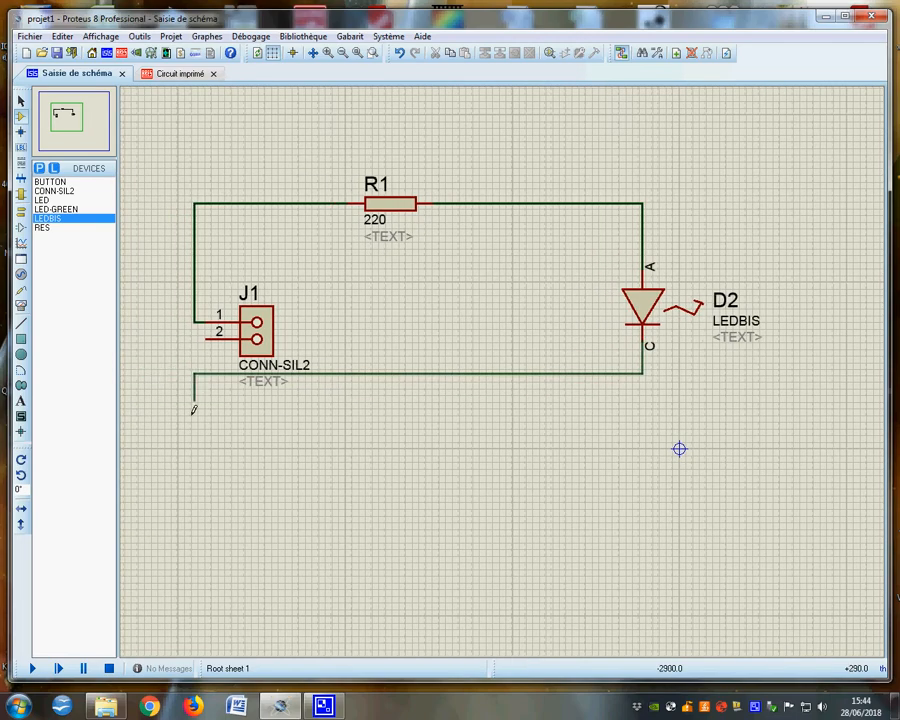
pyautogui.click(206, 339)
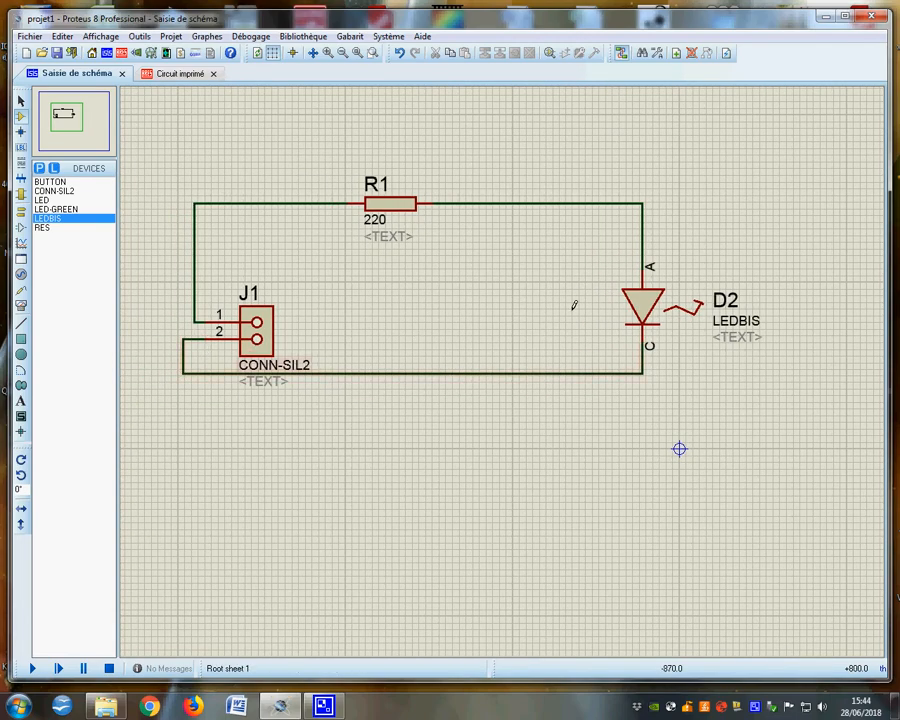
# Check D2's PCB package in its component properties, also in the text view of the properties
pyautogui.rightClick(648, 318)
pyautogui.click(440, 331)
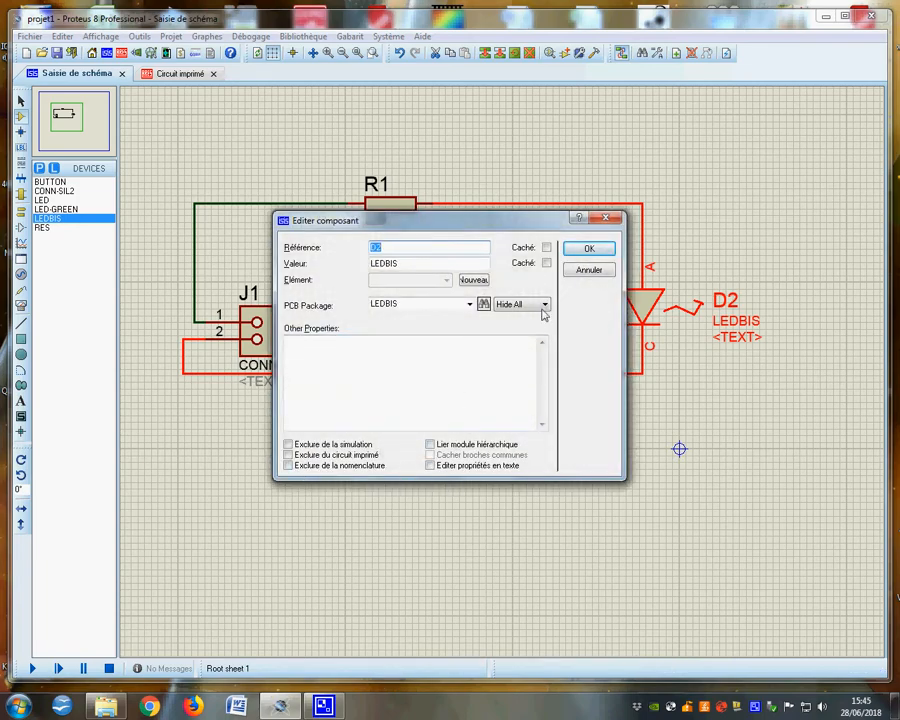
pyautogui.click(547, 263)
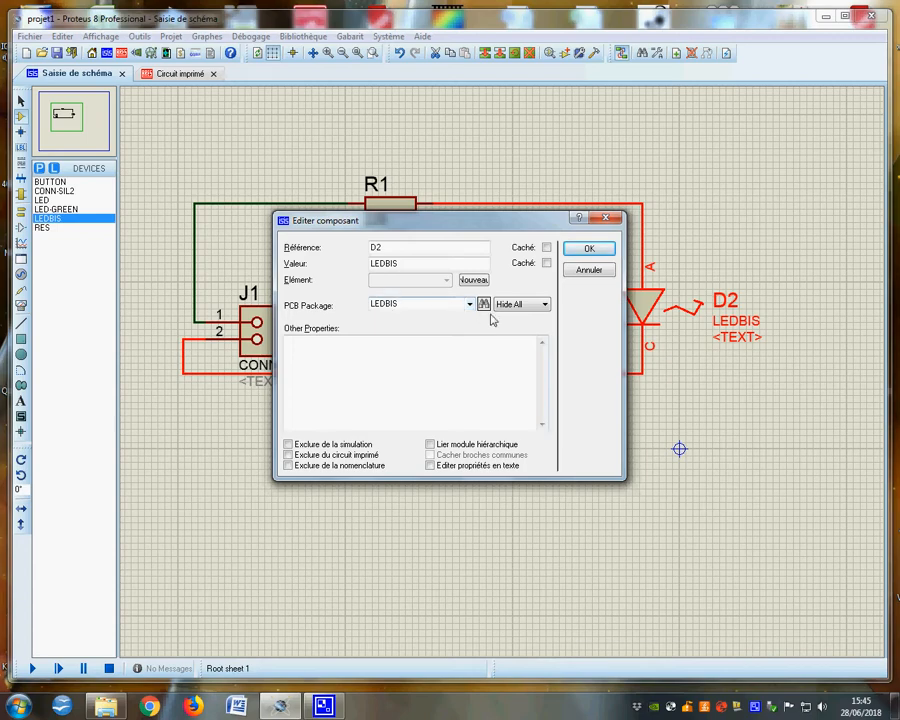
pyautogui.click(430, 467)
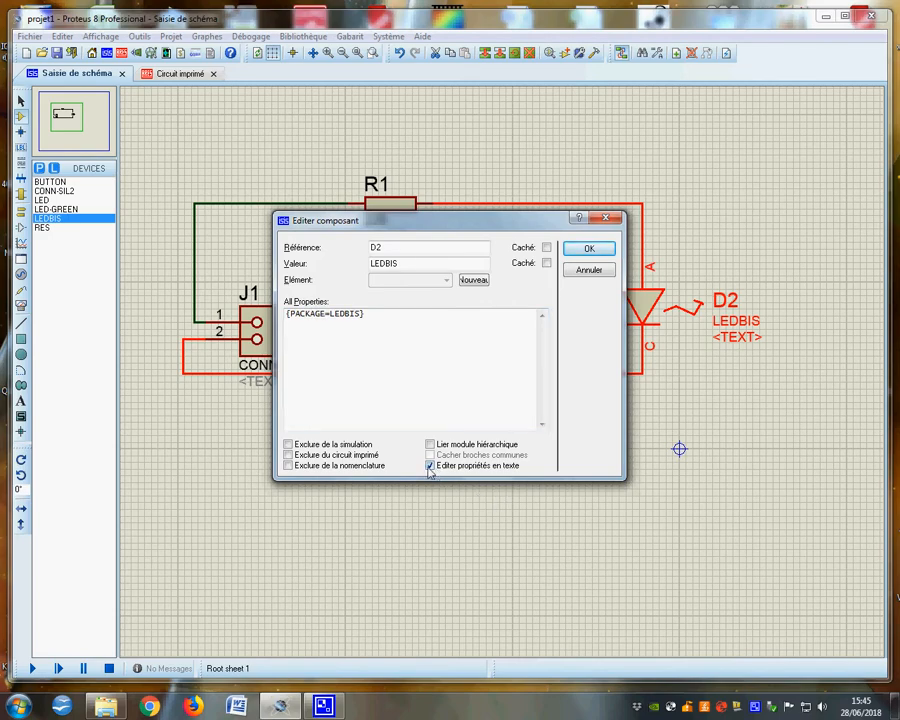
pyautogui.click(430, 467)
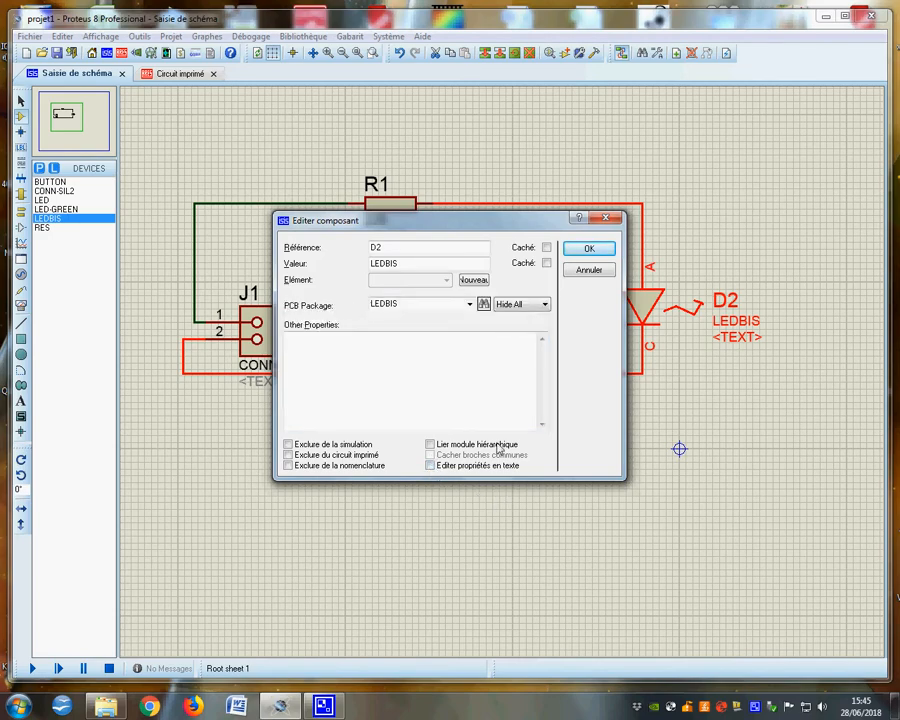
pyautogui.click(604, 250)
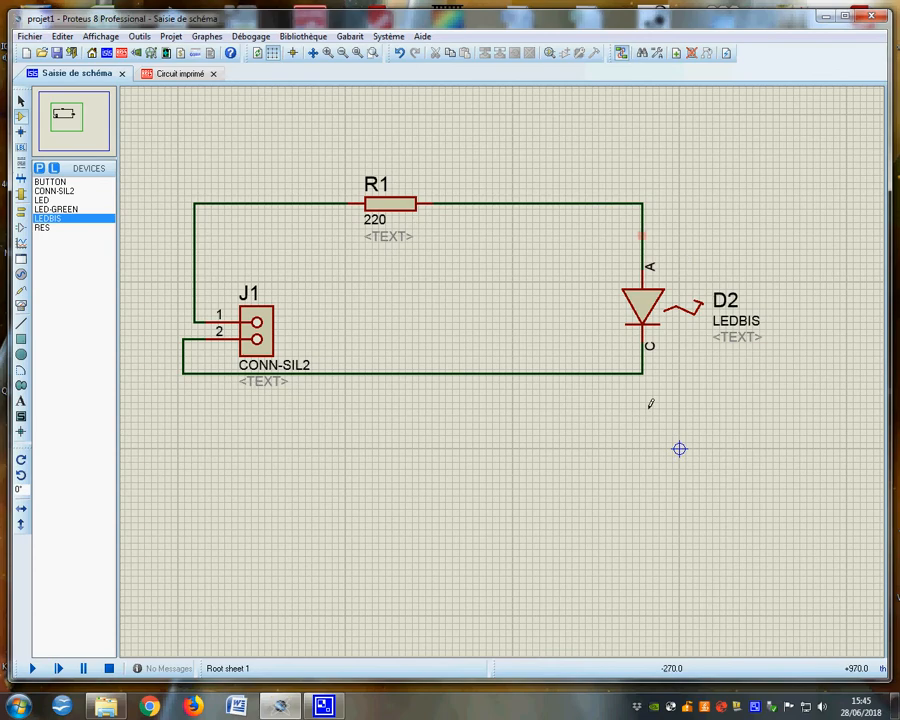
# In the PCB layout, place component D2 (LEDBIS) as a trial and delete it again
pyautogui.click(176, 74)
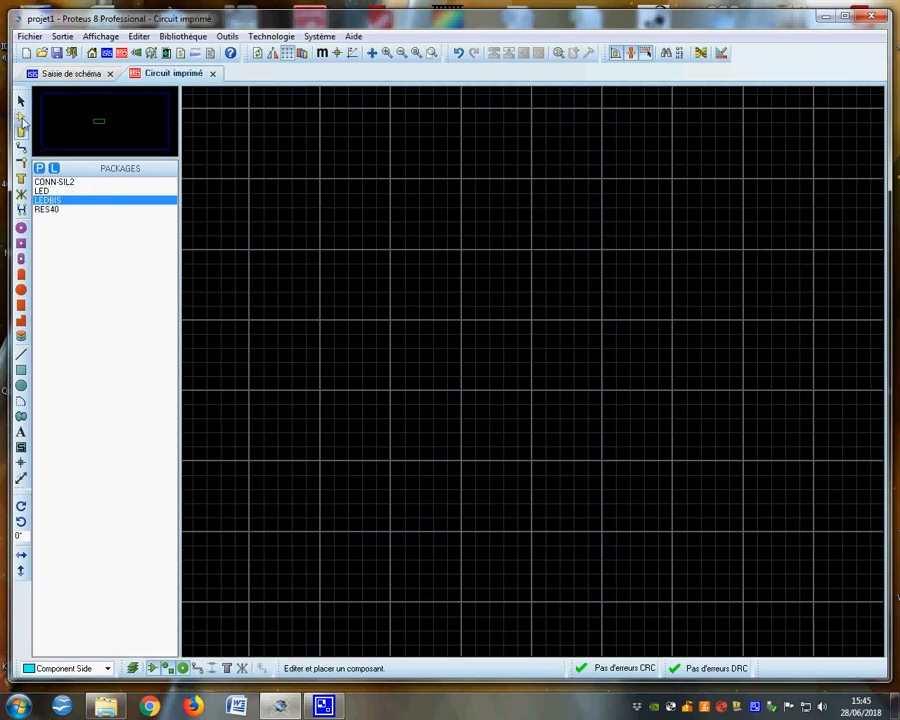
pyautogui.click(21, 117)
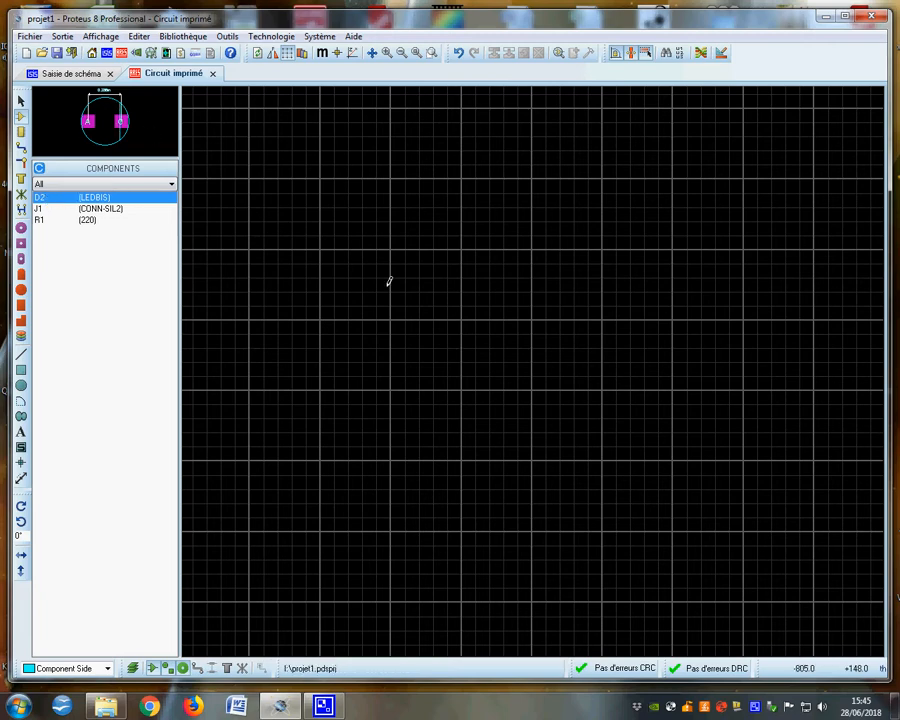
pyautogui.click(366, 345)
pyautogui.click(366, 345)
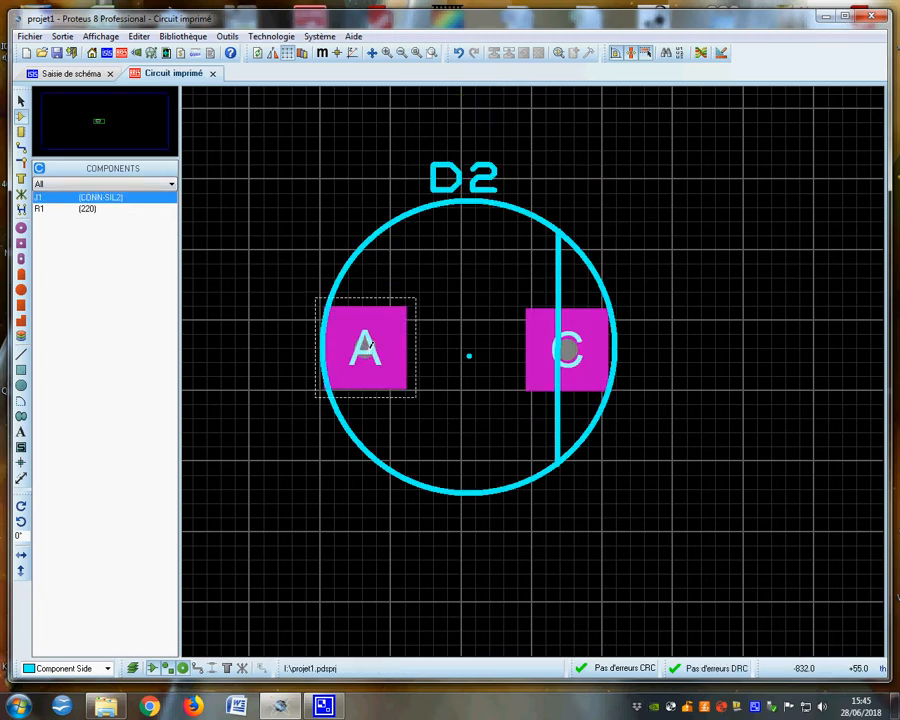
pyautogui.rightClick(370, 344)
pyautogui.rightClick(366, 345)
pyautogui.rightClick(366, 345)
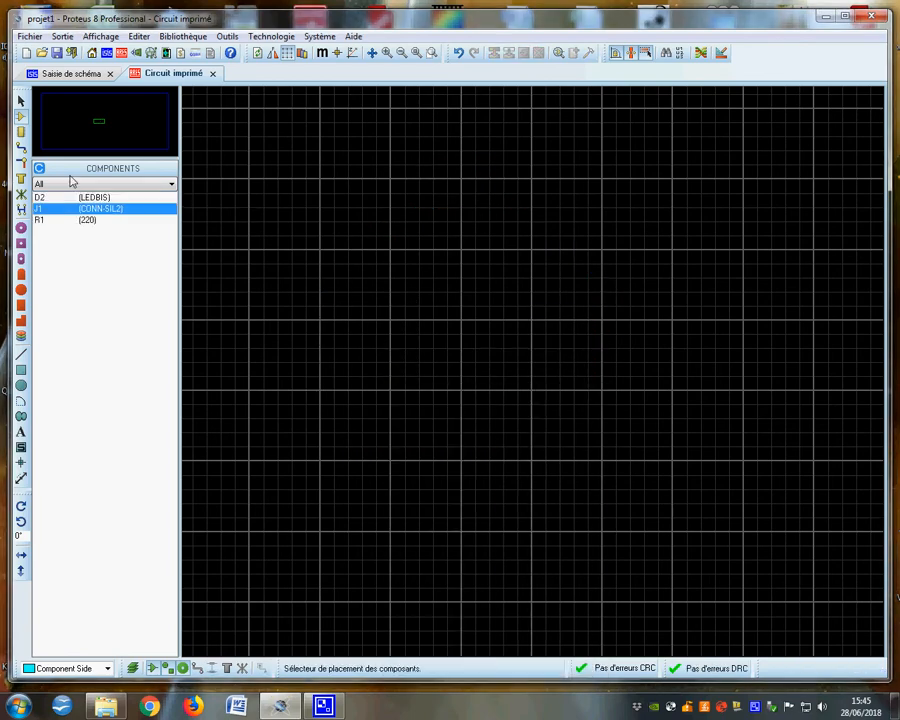
pyautogui.click(71, 74)
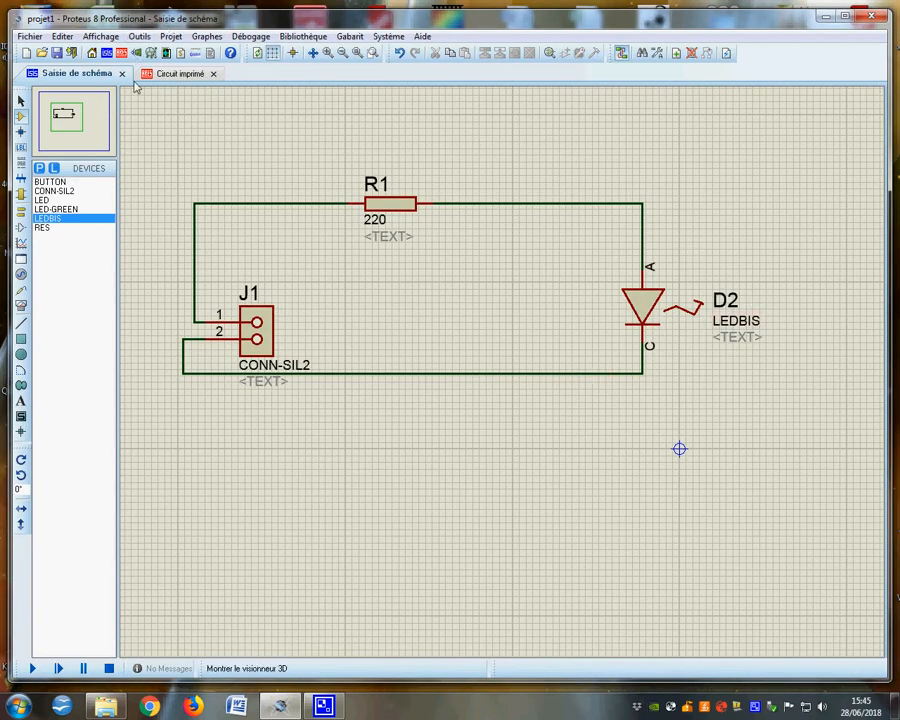
pyautogui.click(188, 76)
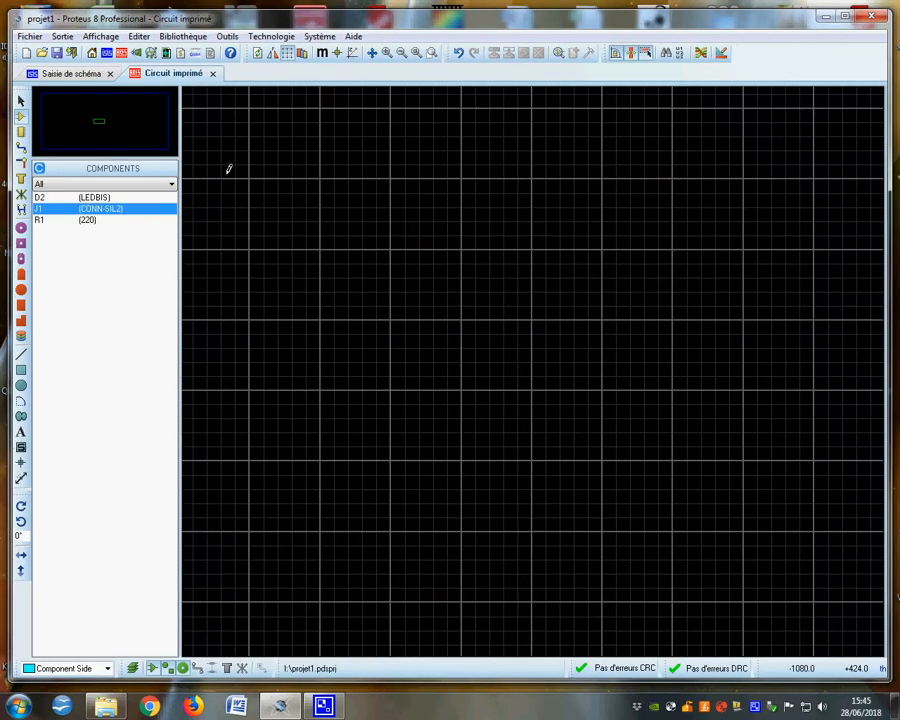
pyautogui.click(48, 222)
pyautogui.click(21, 227)
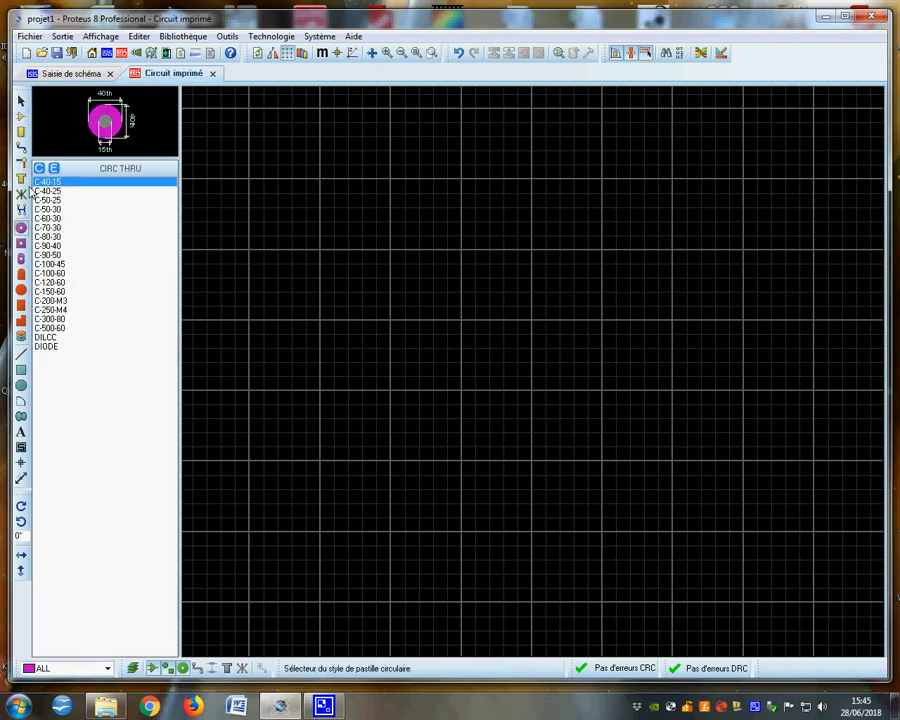
pyautogui.click(75, 75)
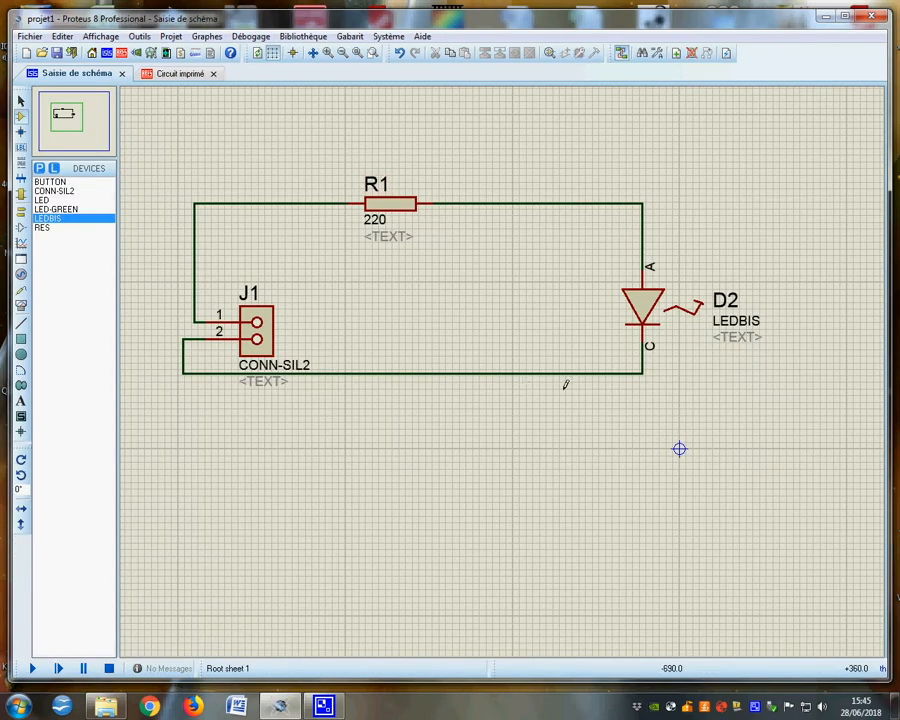
# In the PCB layout, draw a rectangular Board Edge outline about 20.1 by 20.3 mm from a newly set origin, using metric units
pyautogui.click(172, 73)
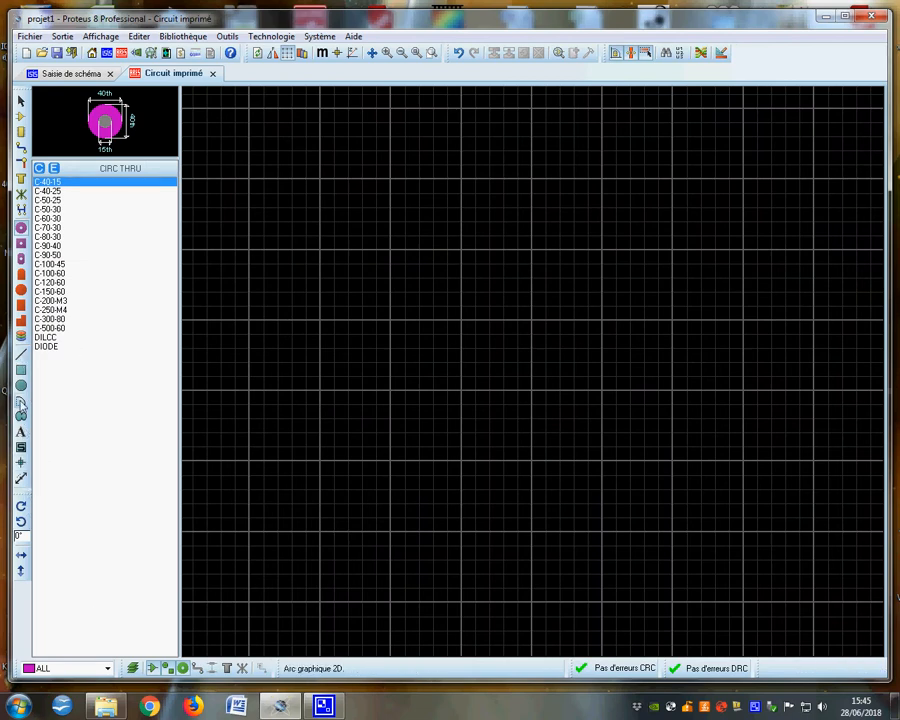
pyautogui.click(21, 369)
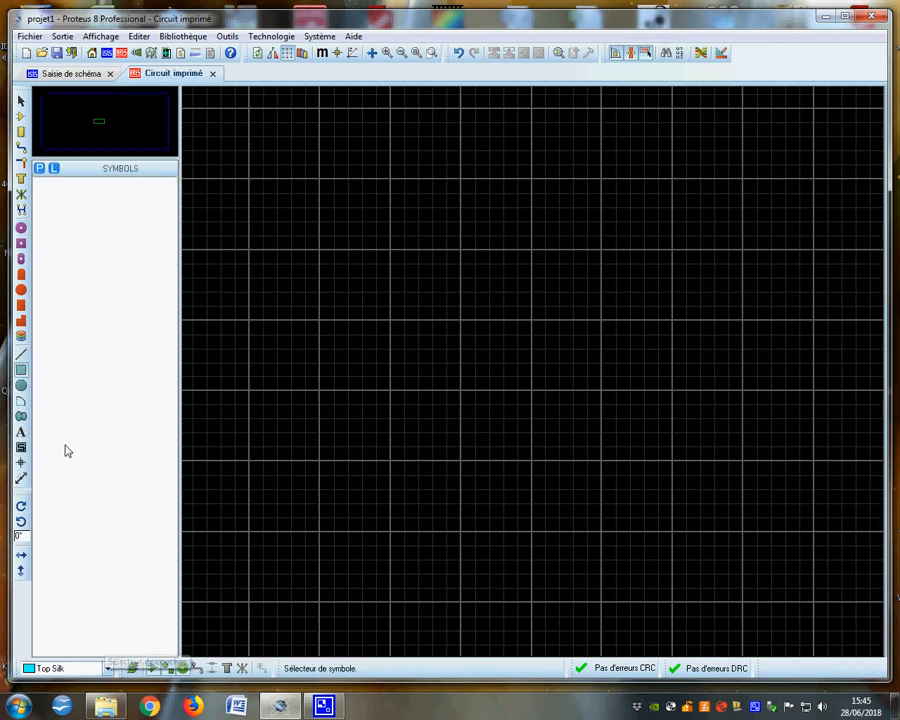
pyautogui.click(104, 669)
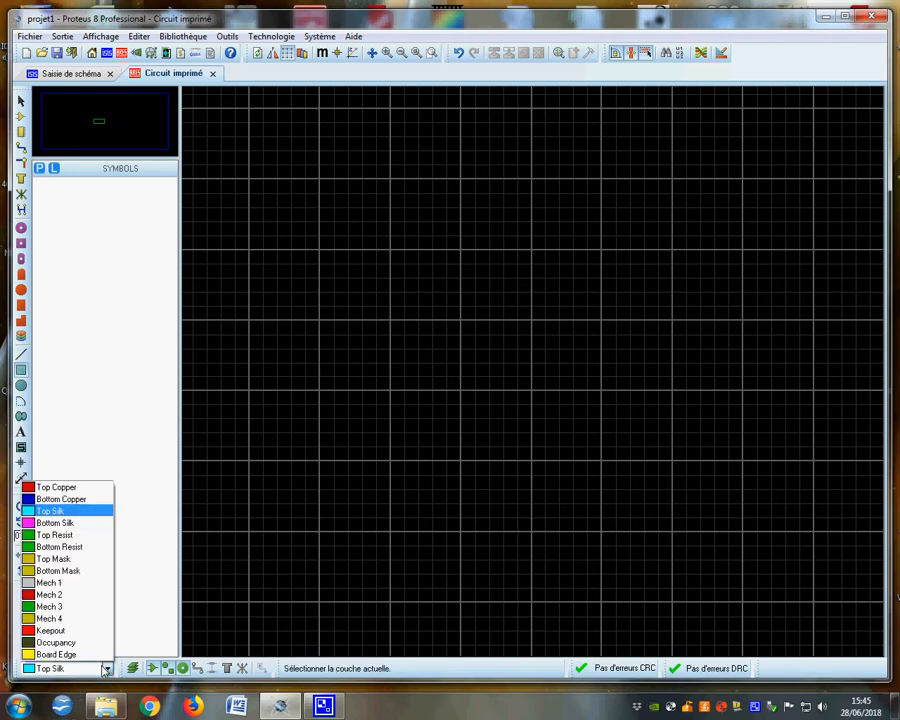
pyautogui.click(48, 651)
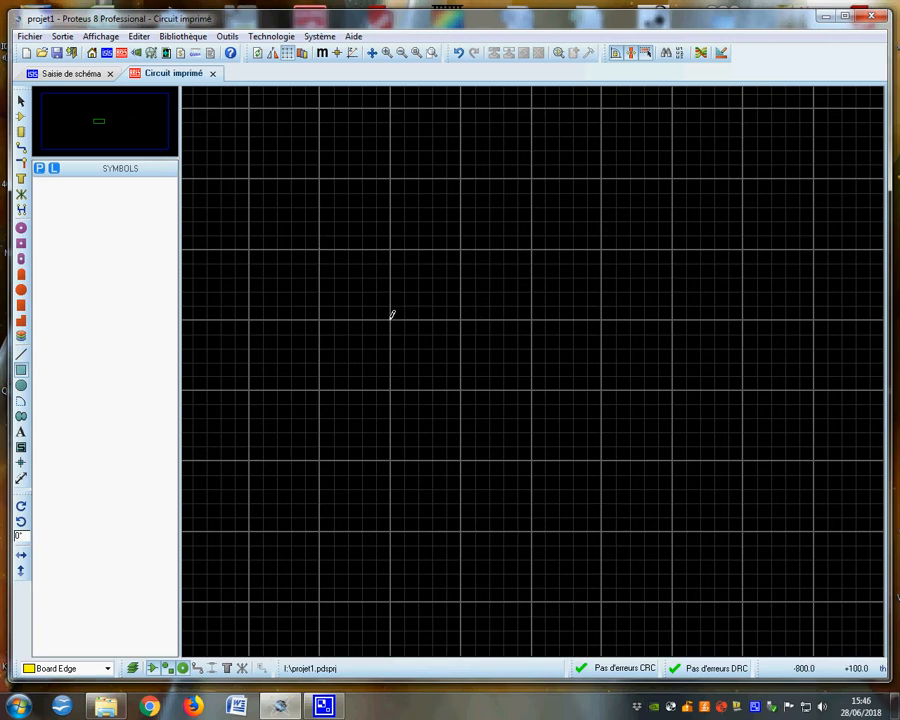
pyautogui.press('o')
pyautogui.press('m')
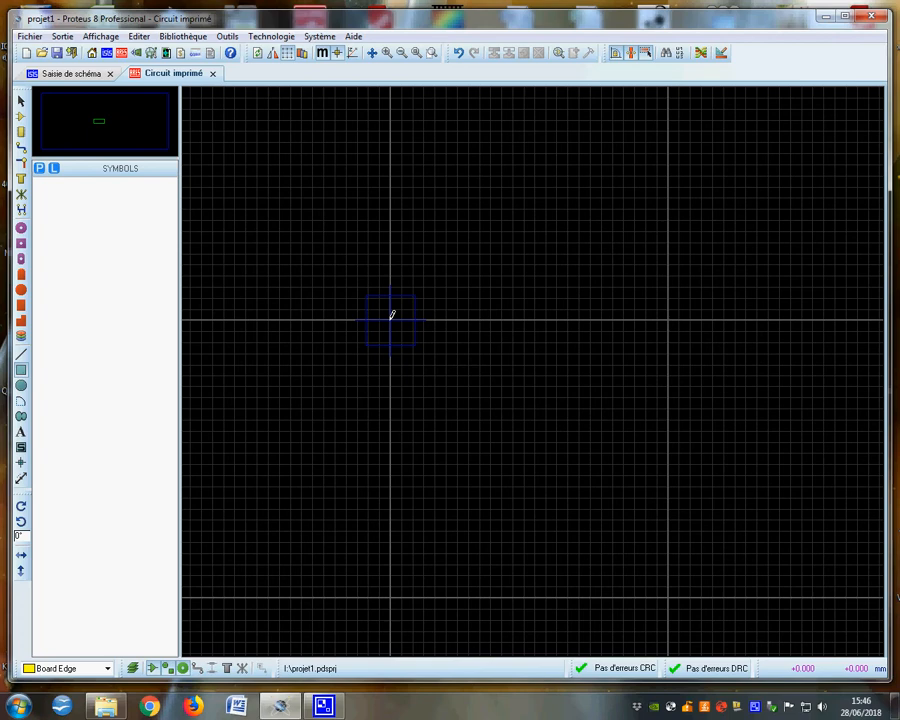
pyautogui.click(392, 315)
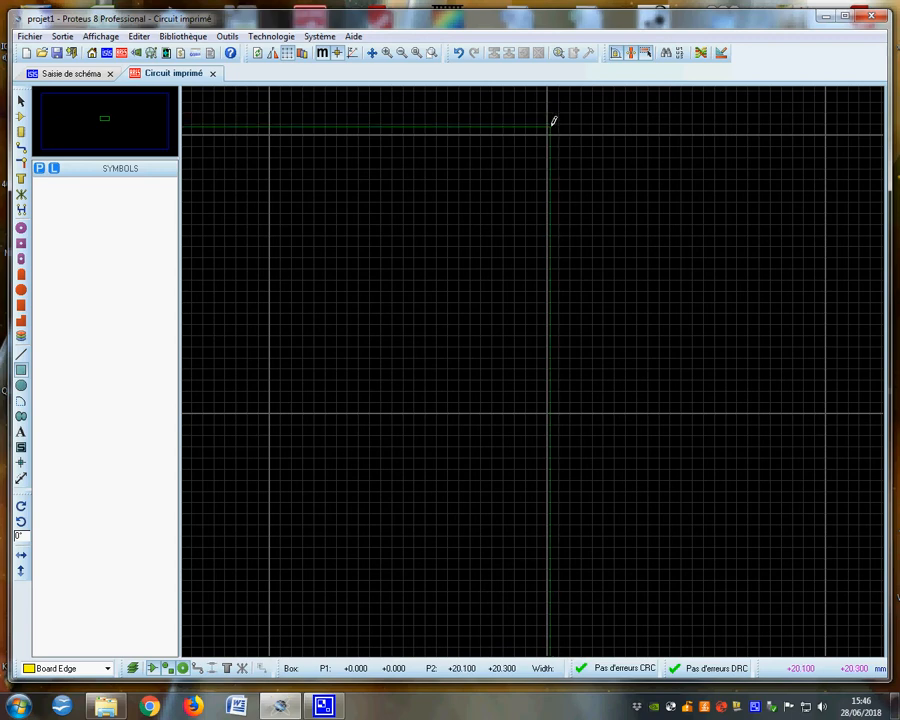
pyautogui.click(551, 125)
pyautogui.scroll(-3, 483, 359)
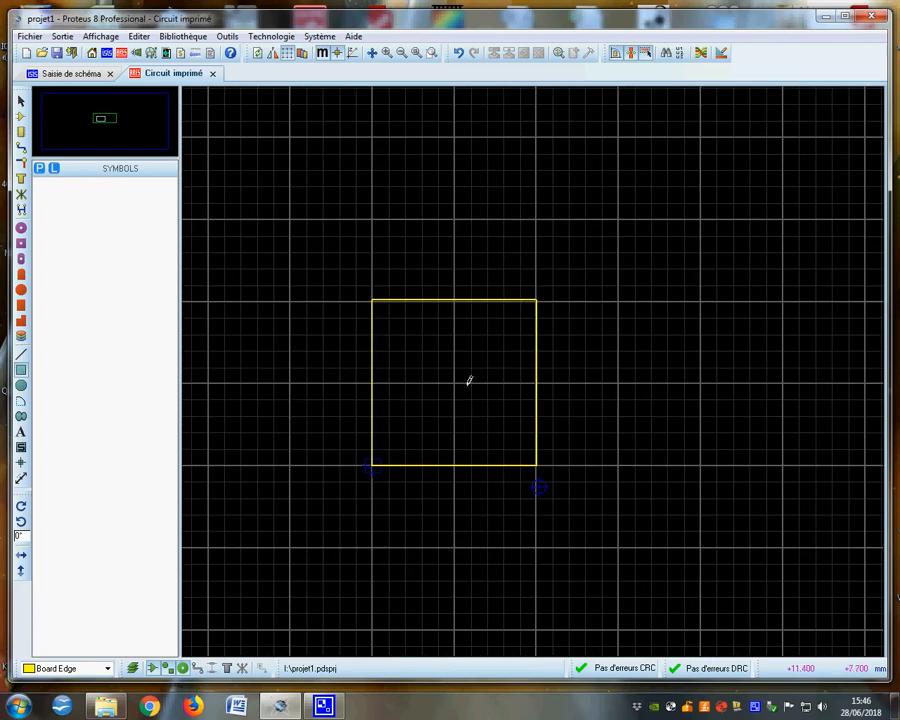
pyautogui.scroll(2, 469, 380)
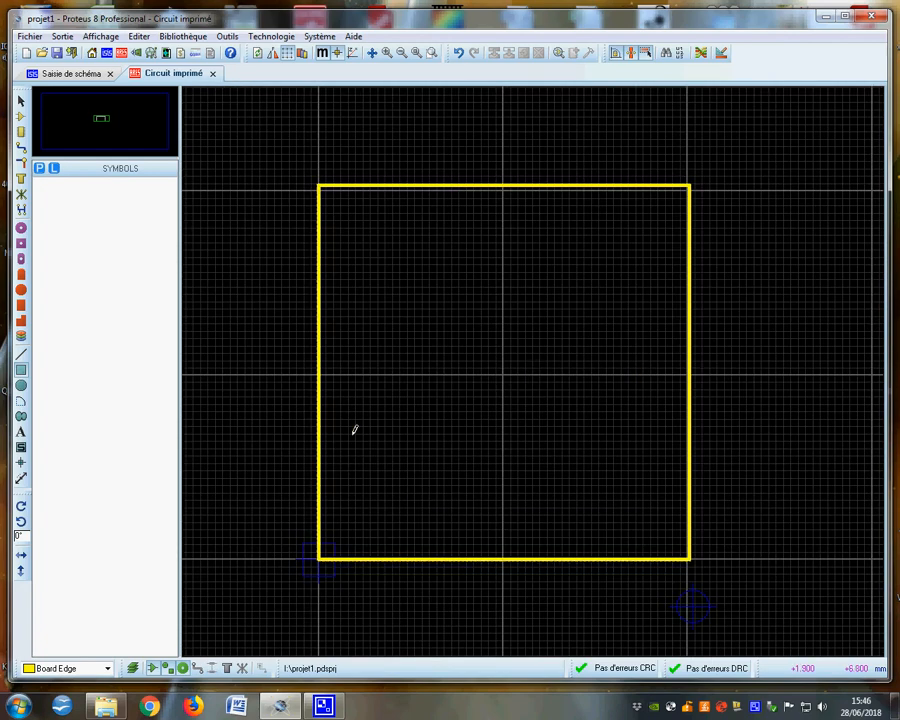
# Try placing the CONN-SIL2 connector inside the board outline as a standalone package, and delete it again
pyautogui.click(21, 132)
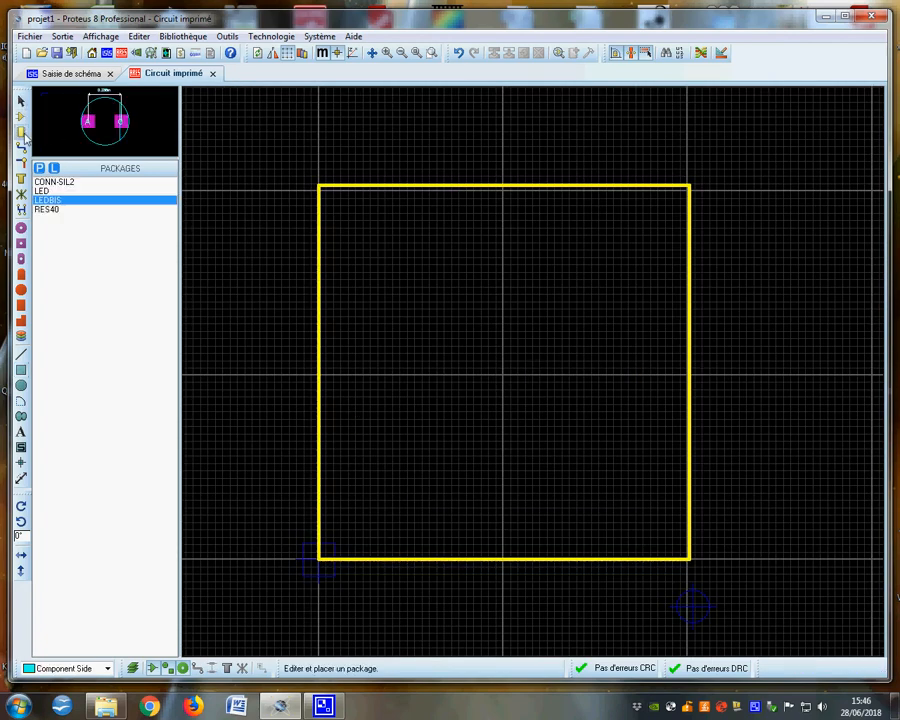
pyautogui.click(50, 182)
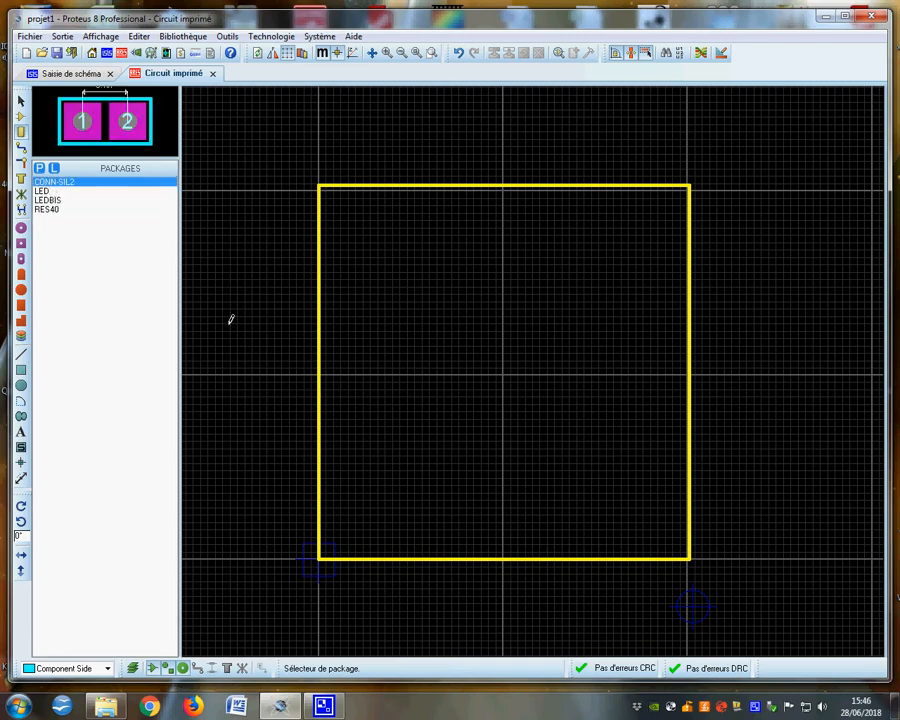
pyautogui.click(401, 248)
pyautogui.click(408, 252)
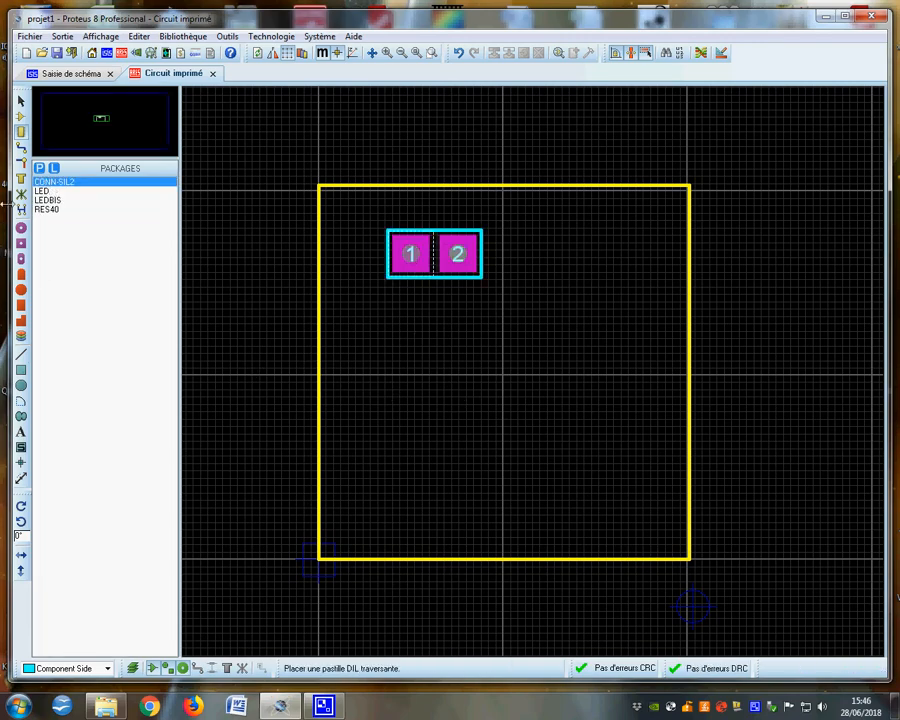
pyautogui.click(44, 191)
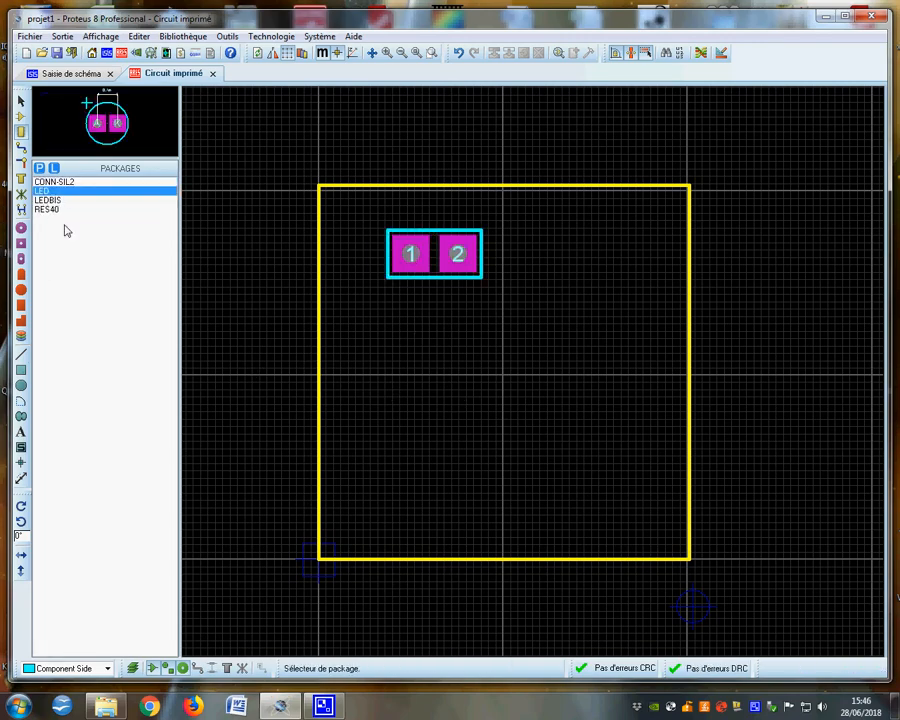
pyautogui.click(70, 73)
pyautogui.scroll(1, 432, 353)
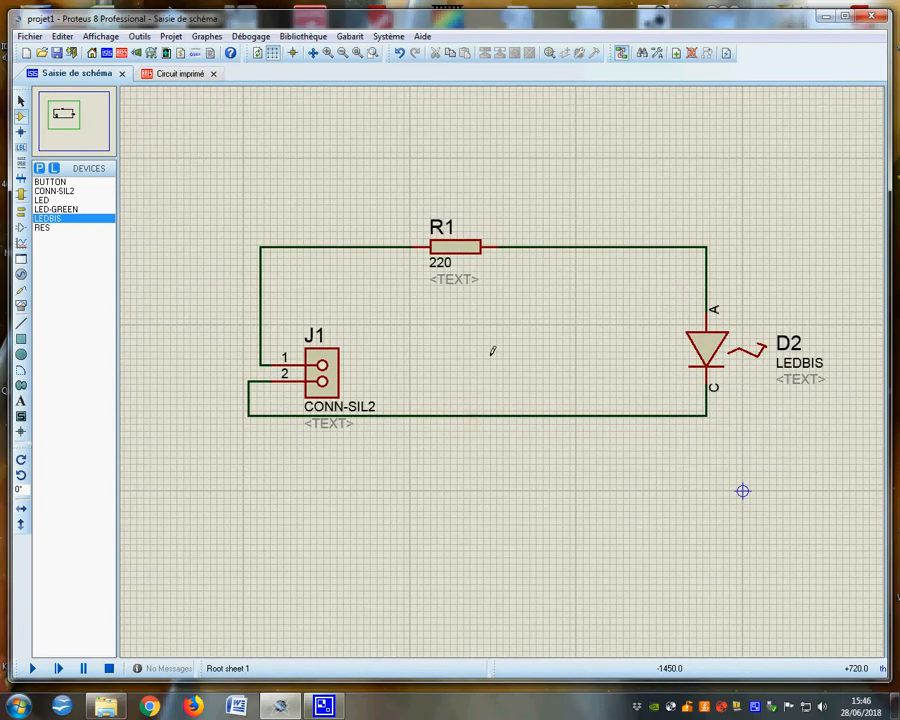
pyautogui.click(196, 75)
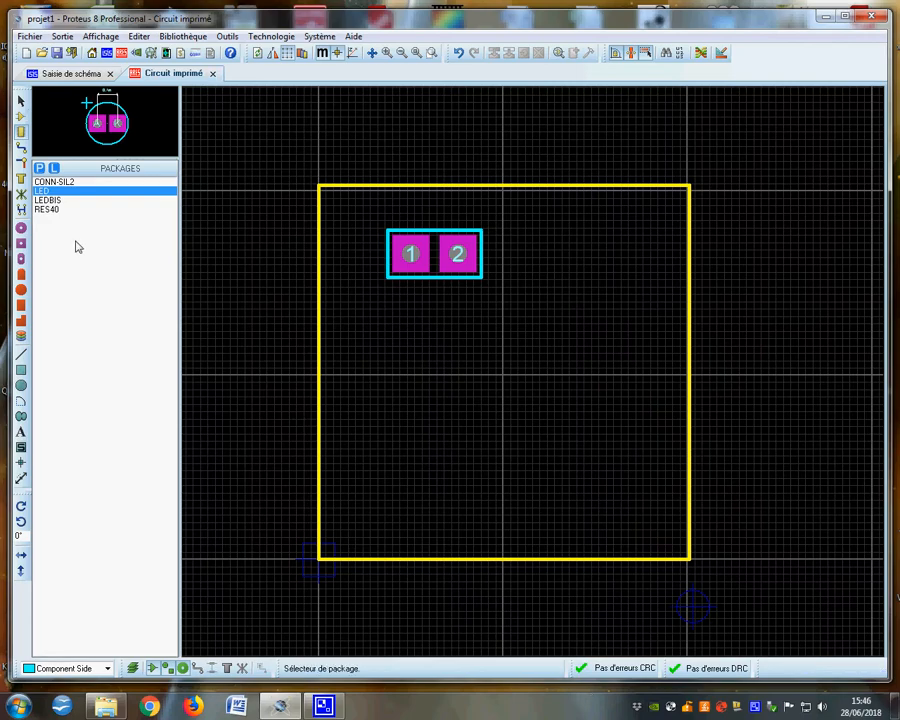
pyautogui.click(20, 116)
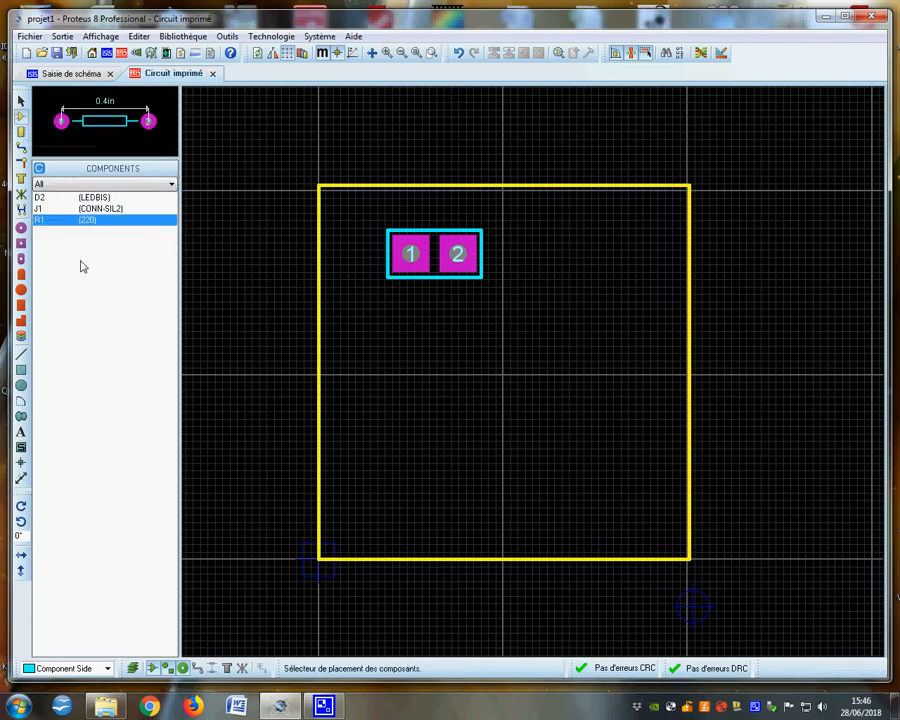
pyautogui.rightClick(413, 254)
pyautogui.rightClick(413, 254)
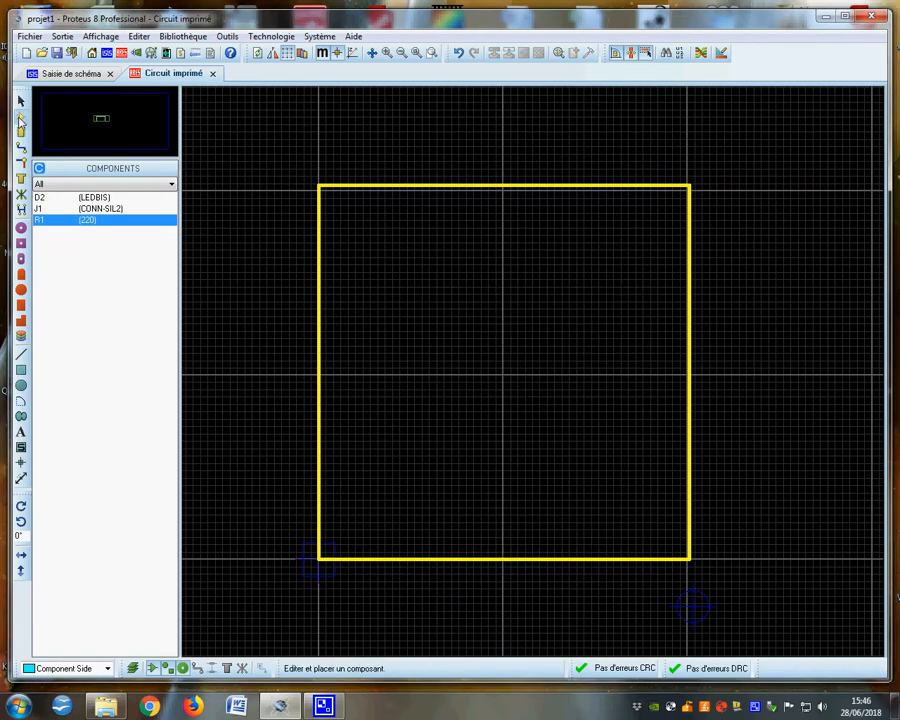
# Place connector J1 in the upper-left part of the board outline and resistor R1 horizontally below it near the lower edge
pyautogui.click(20, 131)
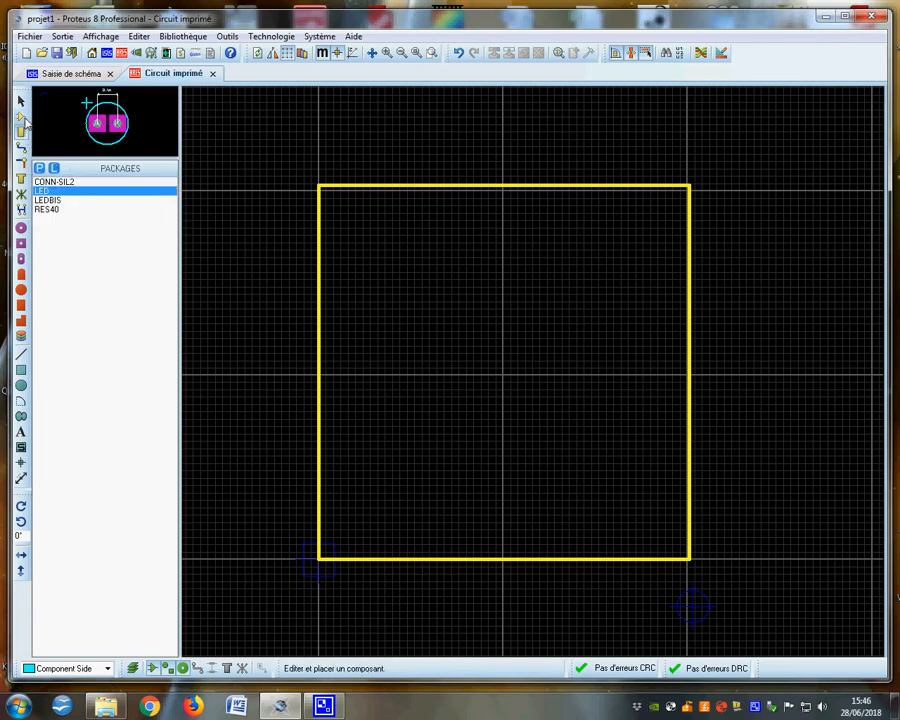
pyautogui.click(20, 116)
pyautogui.click(47, 208)
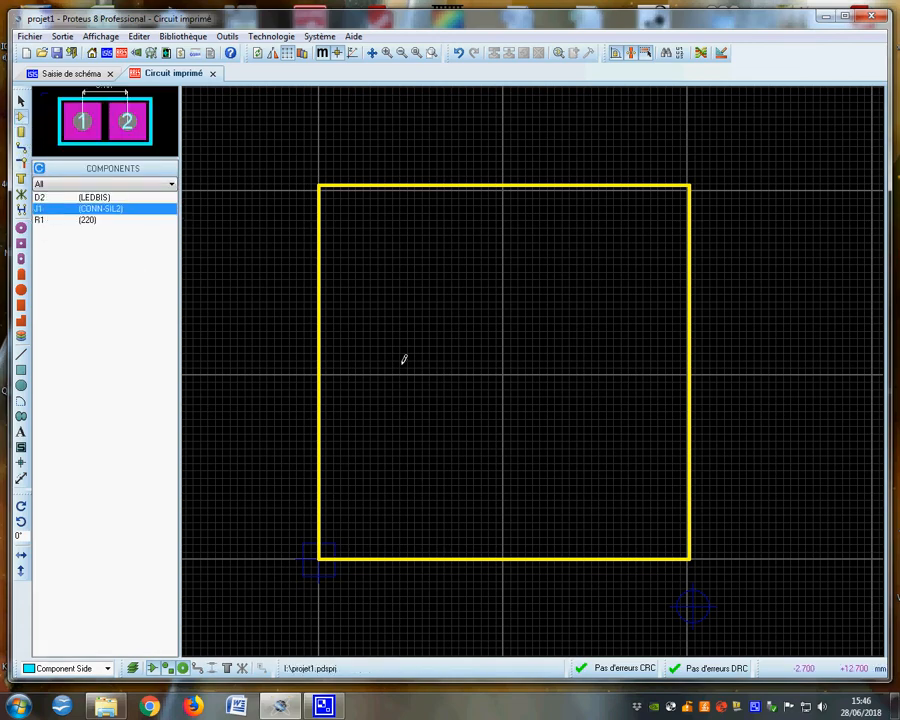
pyautogui.click(418, 293)
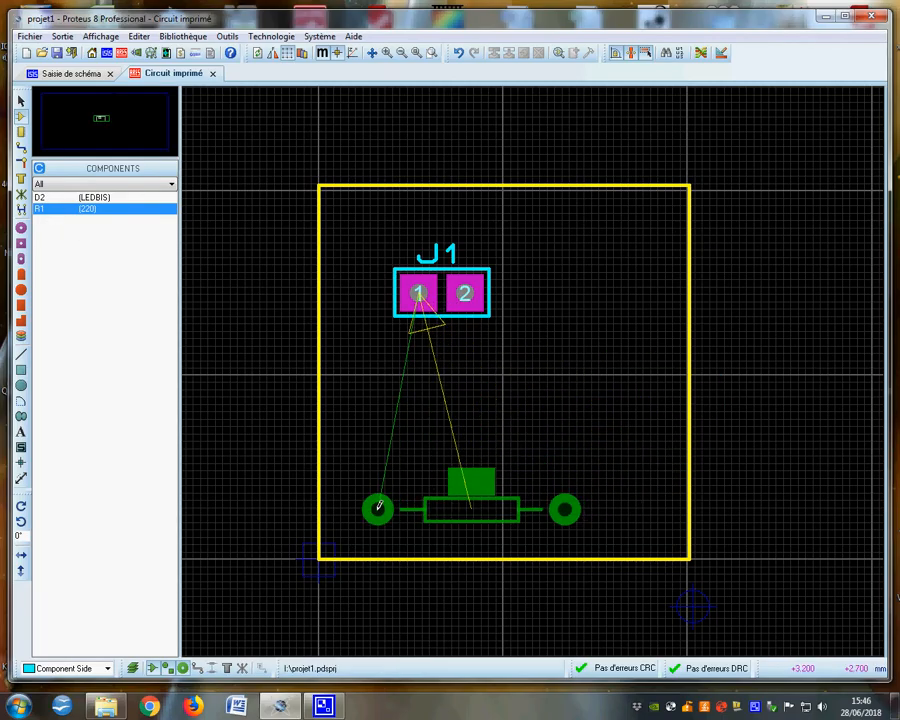
pyautogui.click(378, 510)
# Place LED D2 (LEDBIS) above R1 near the board's right edge and set the coordinate origin at its pad A
pyautogui.click(54, 198)
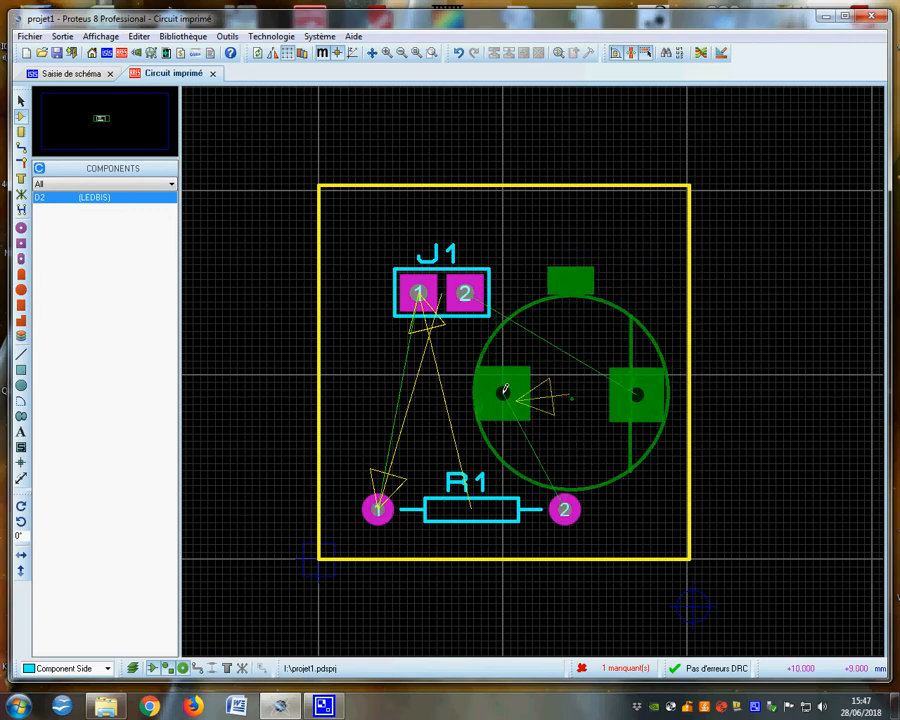
pyautogui.click(512, 381)
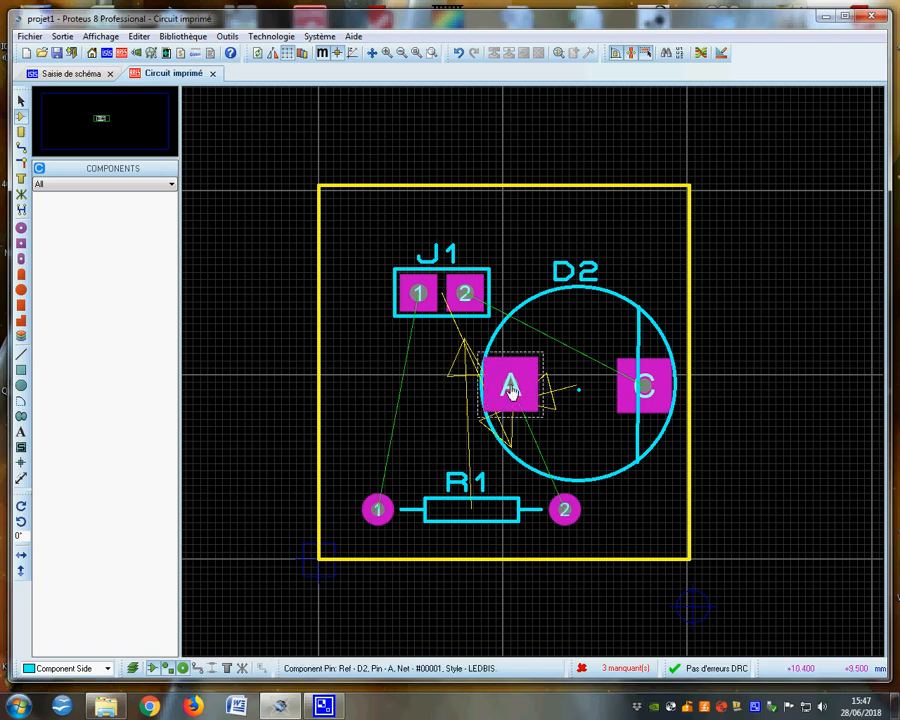
pyautogui.press('o')
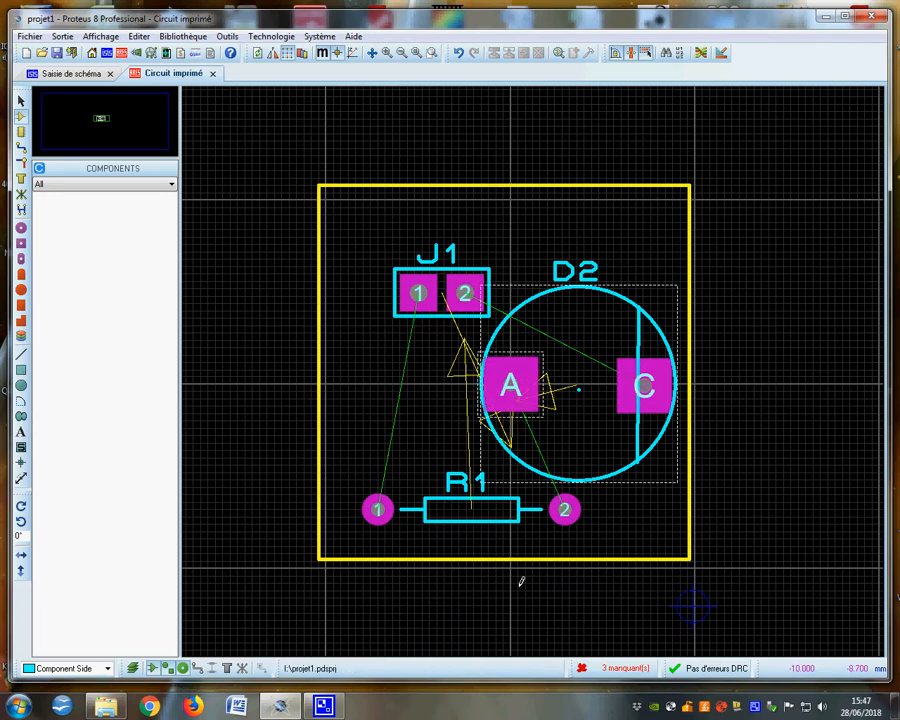
# In the design rules, set the trace style of the SIGNAL net class to T25
pyautogui.click(722, 53)
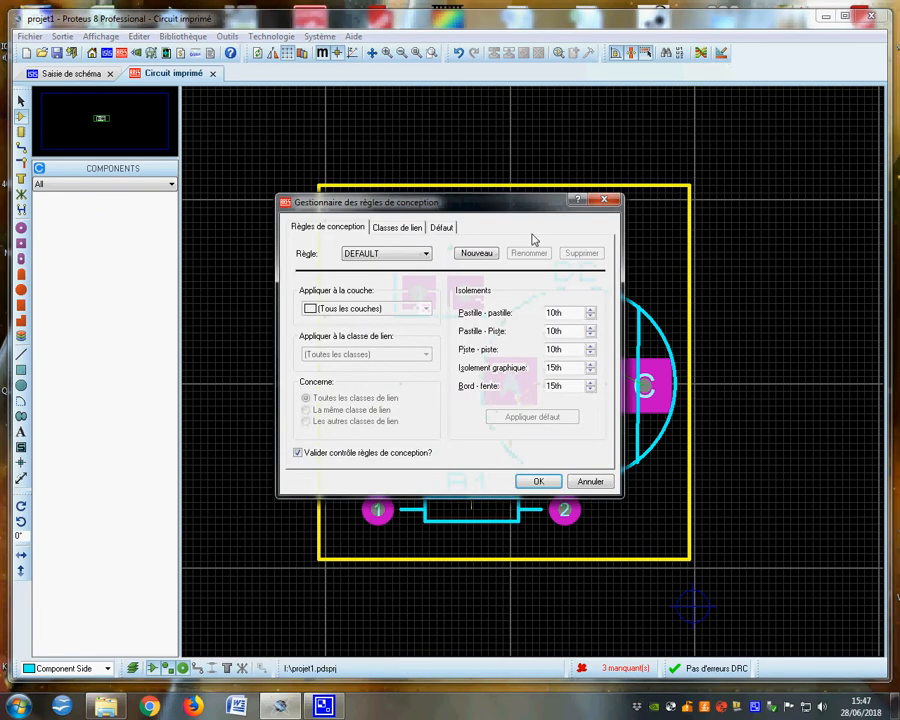
pyautogui.click(401, 228)
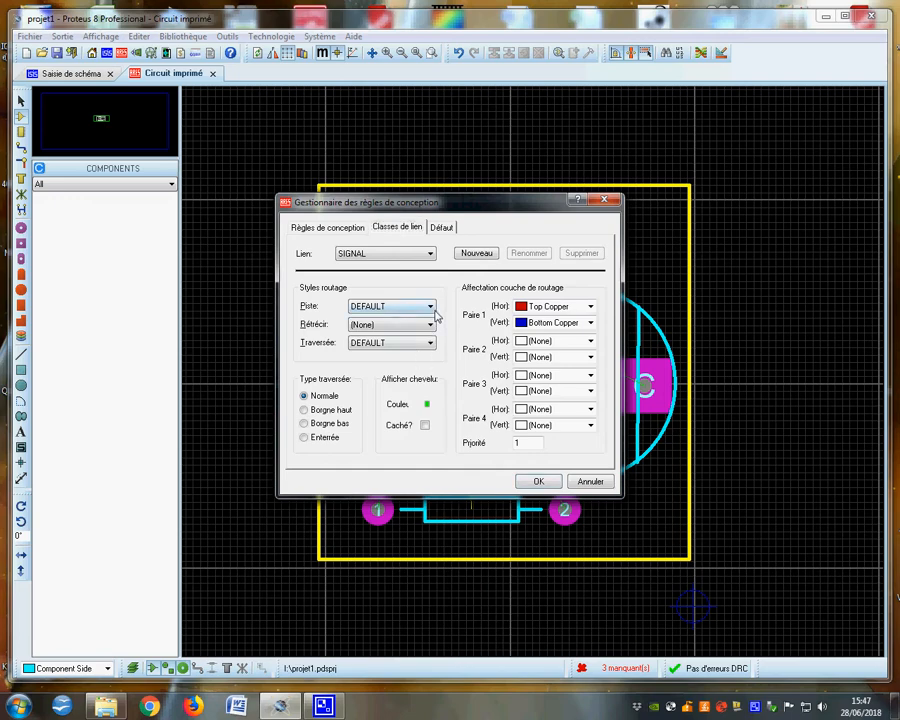
pyautogui.click(431, 307)
pyautogui.moveTo(429, 341); pyautogui.dragTo(429, 346)
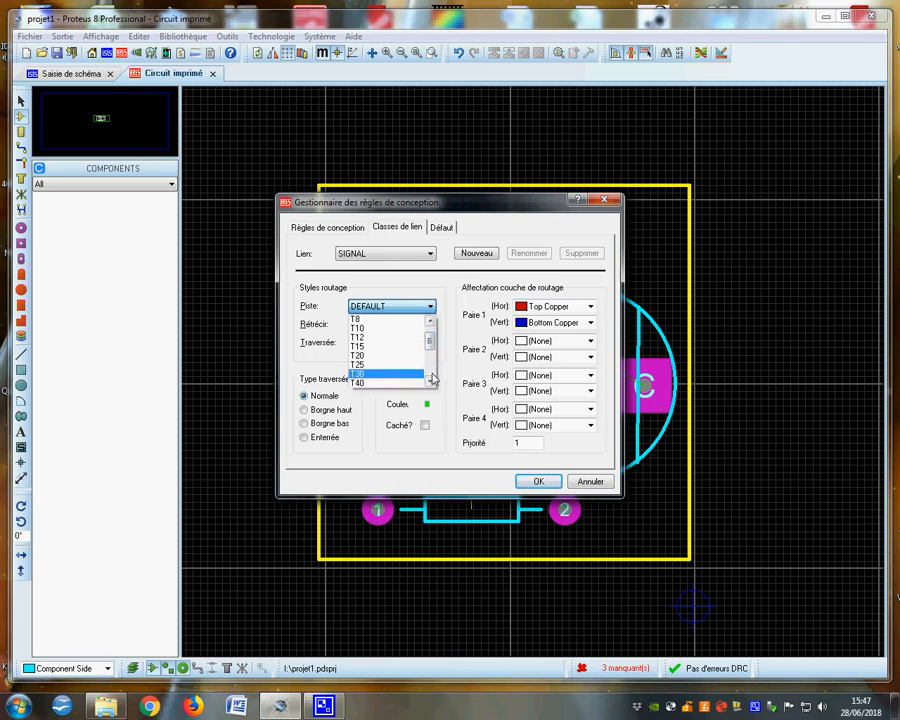
pyautogui.click(430, 384)
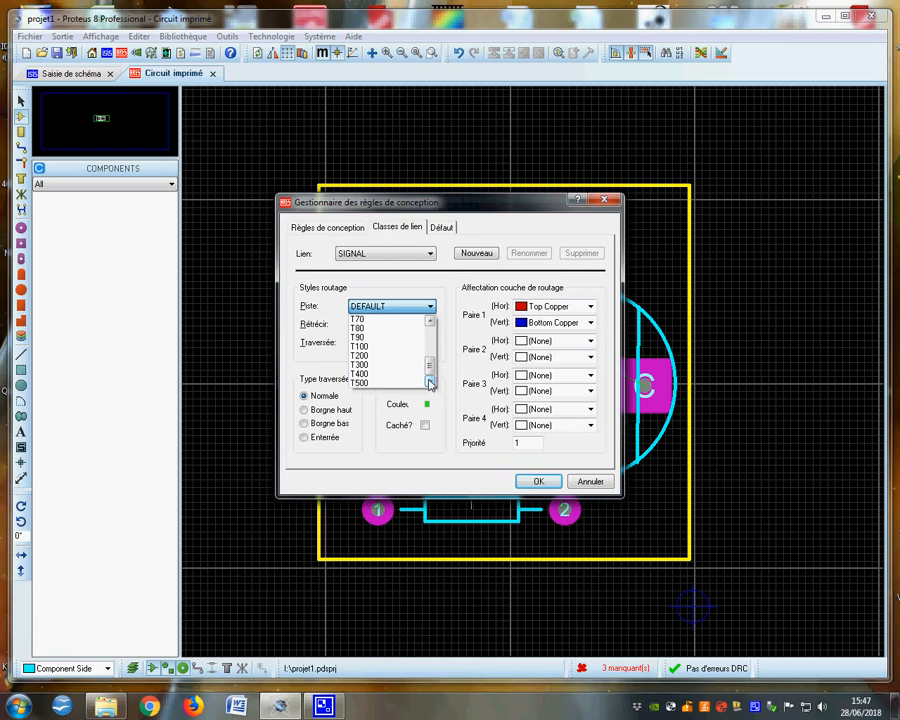
pyautogui.scroll(4, 430, 384)
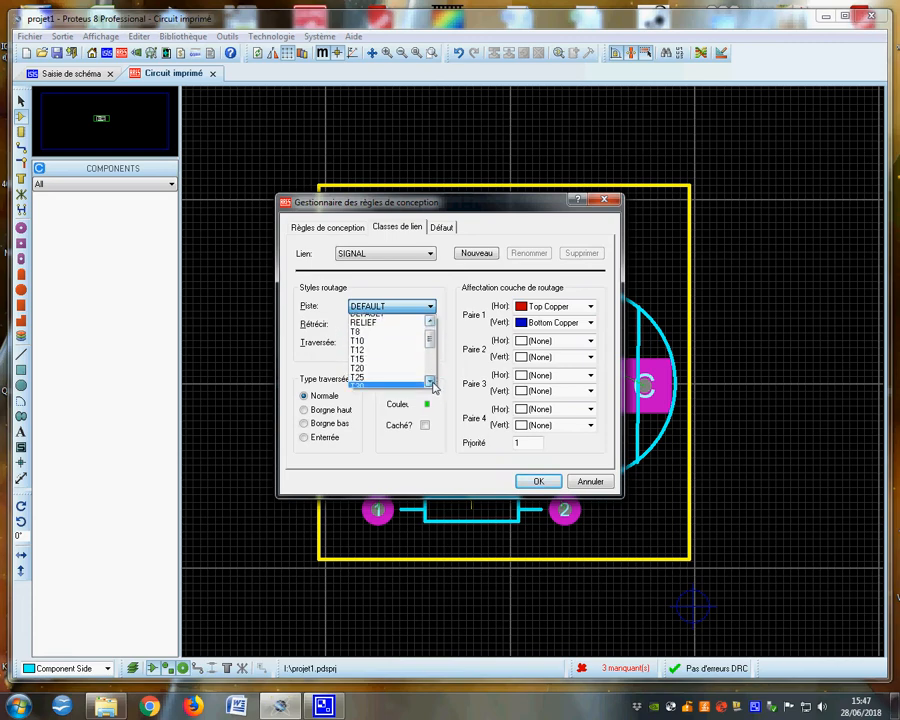
pyautogui.click(431, 382)
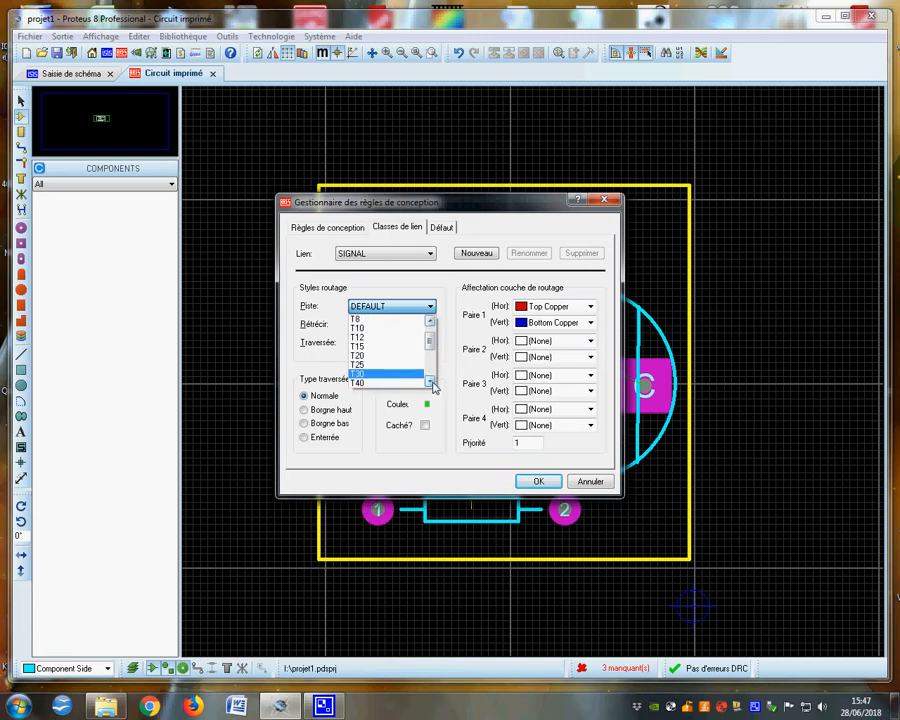
pyautogui.click(362, 364)
# Set the SIGNAL net class's neck style to T12 and its via style to V80
pyautogui.click(366, 324)
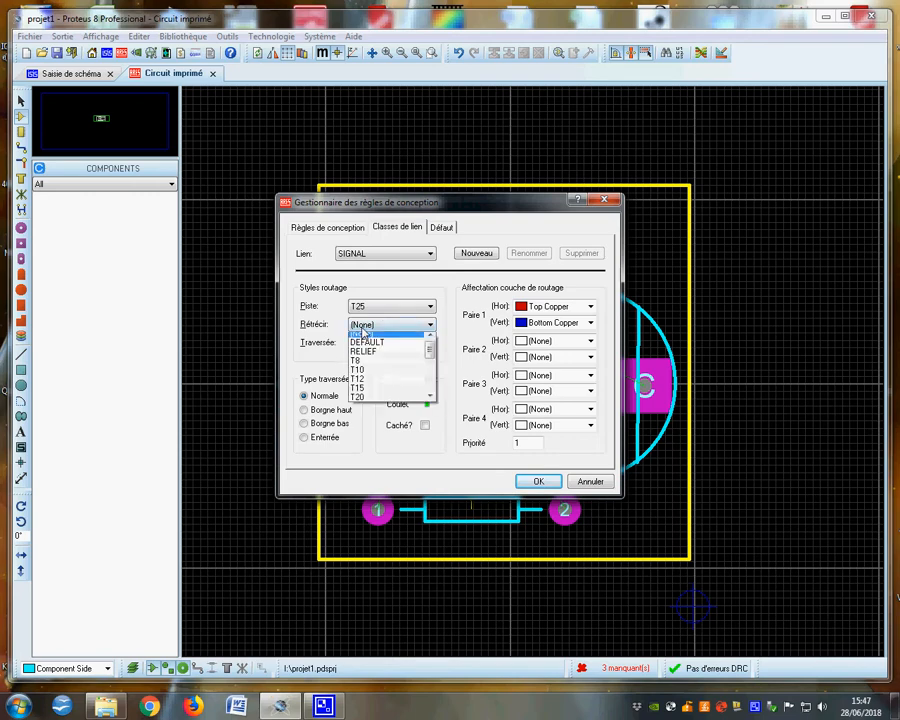
pyautogui.click(369, 381)
pyautogui.click(385, 342)
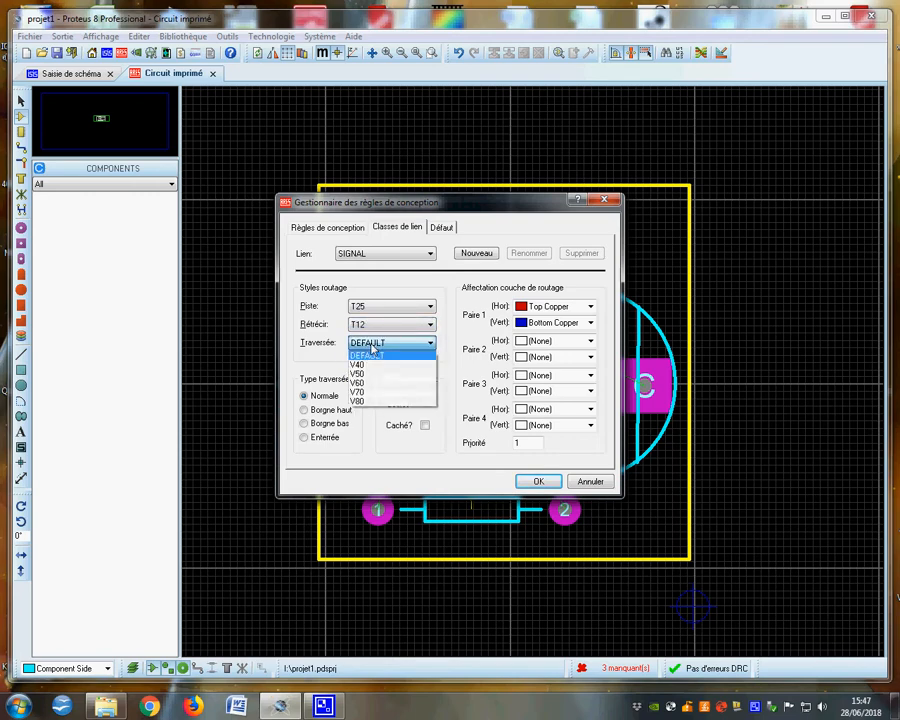
pyautogui.click(372, 403)
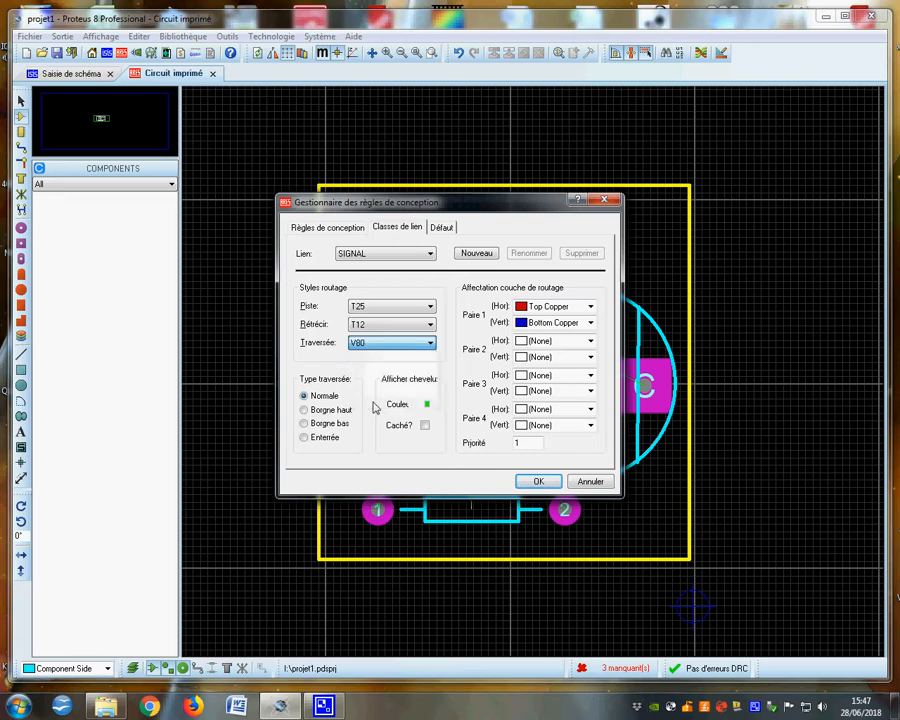
# Check the available net classes and the default styles in the design rules
pyautogui.click(411, 256)
pyautogui.click(396, 257)
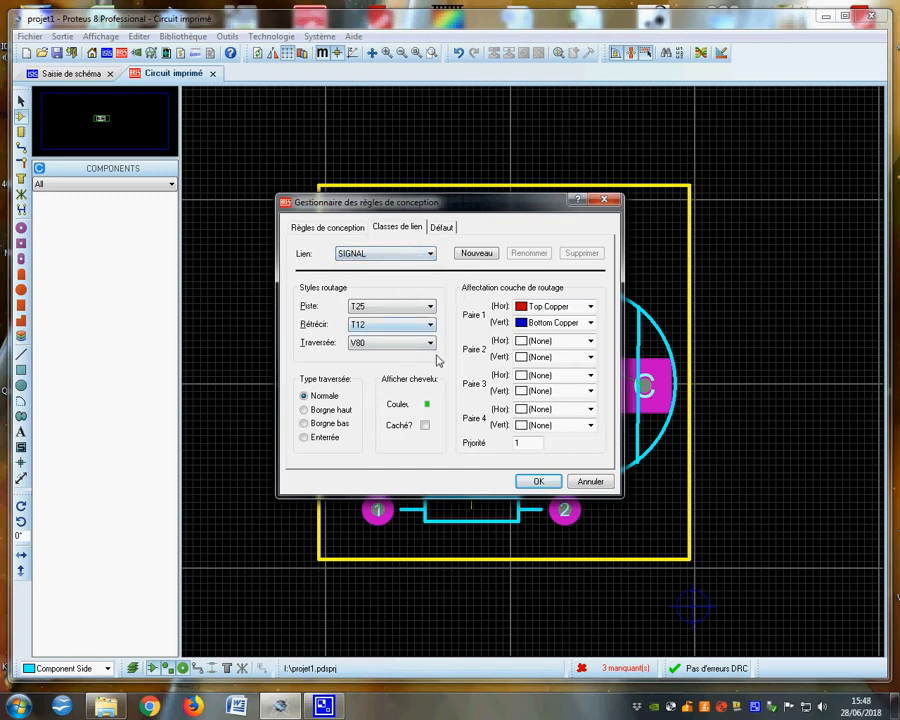
pyautogui.click(395, 260)
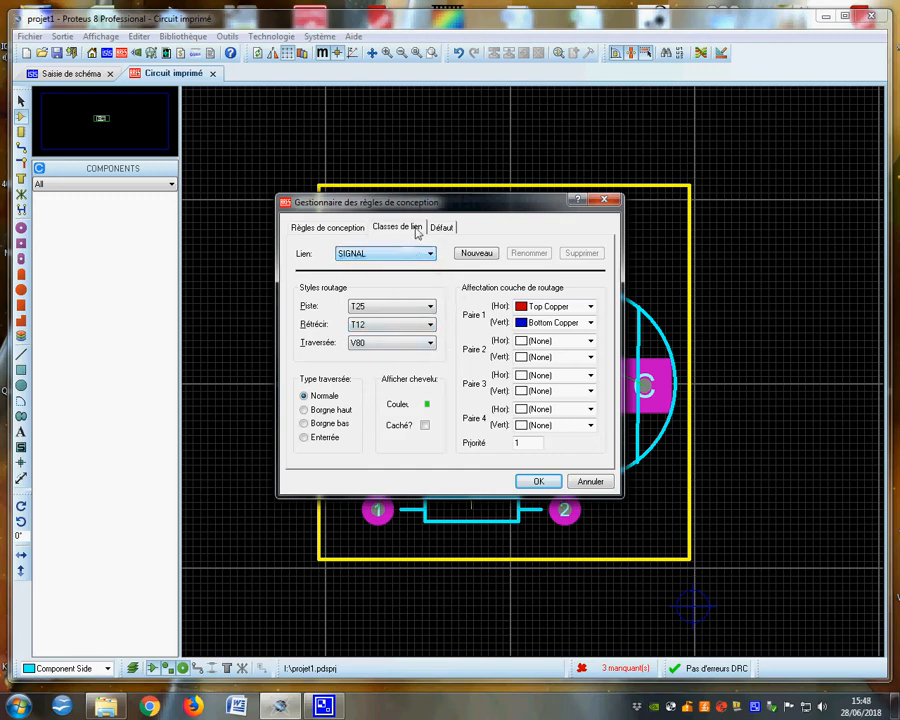
pyautogui.click(441, 227)
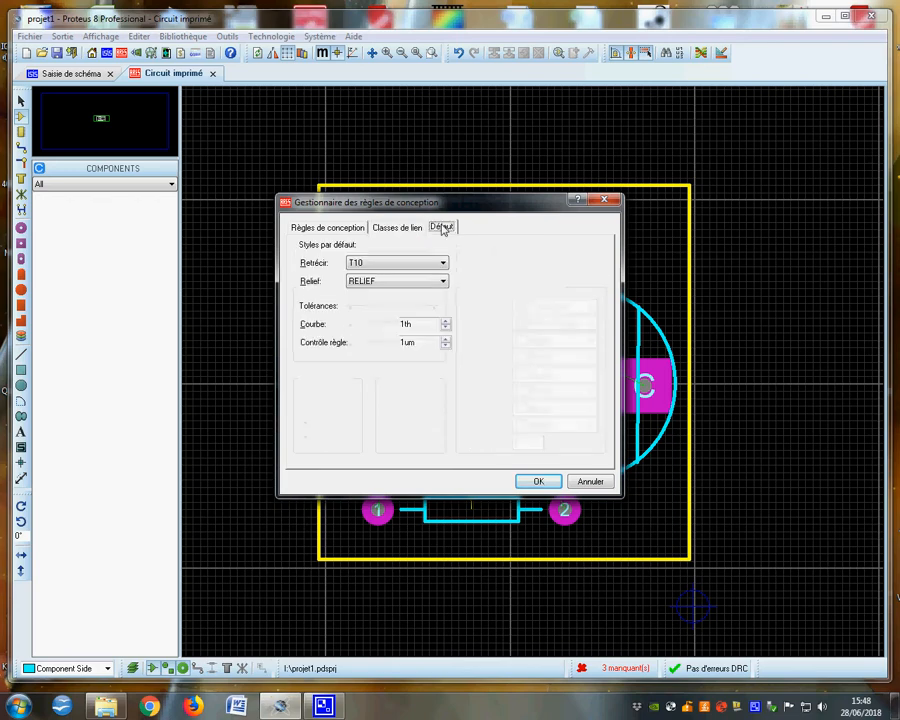
# Check which net classes the design rule manager offers, keep SIGNAL selected and close the manager
pyautogui.click(381, 230)
pyautogui.click(398, 255)
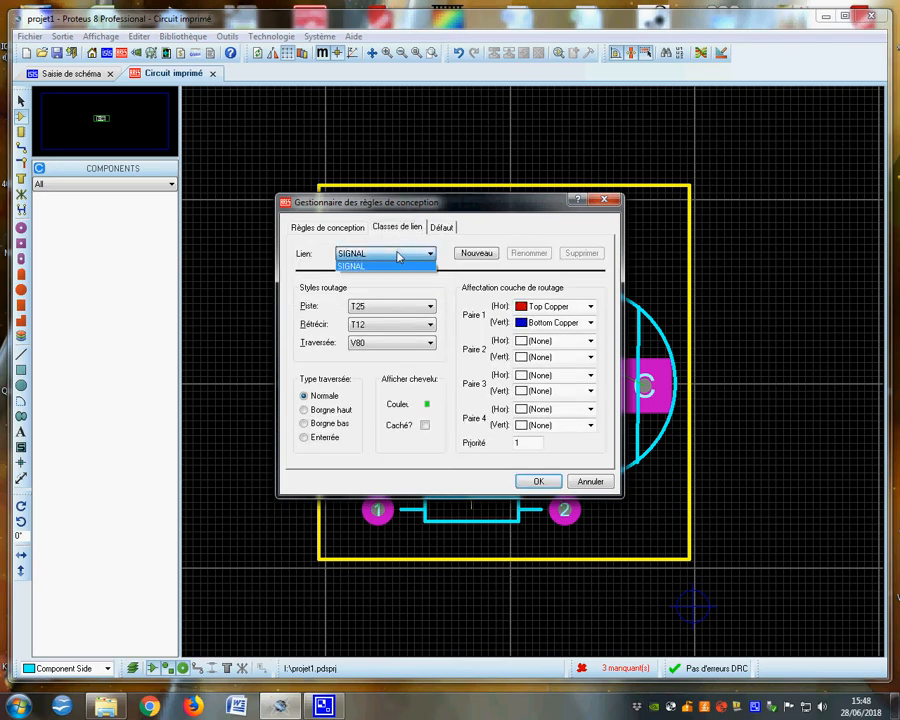
pyautogui.click(389, 268)
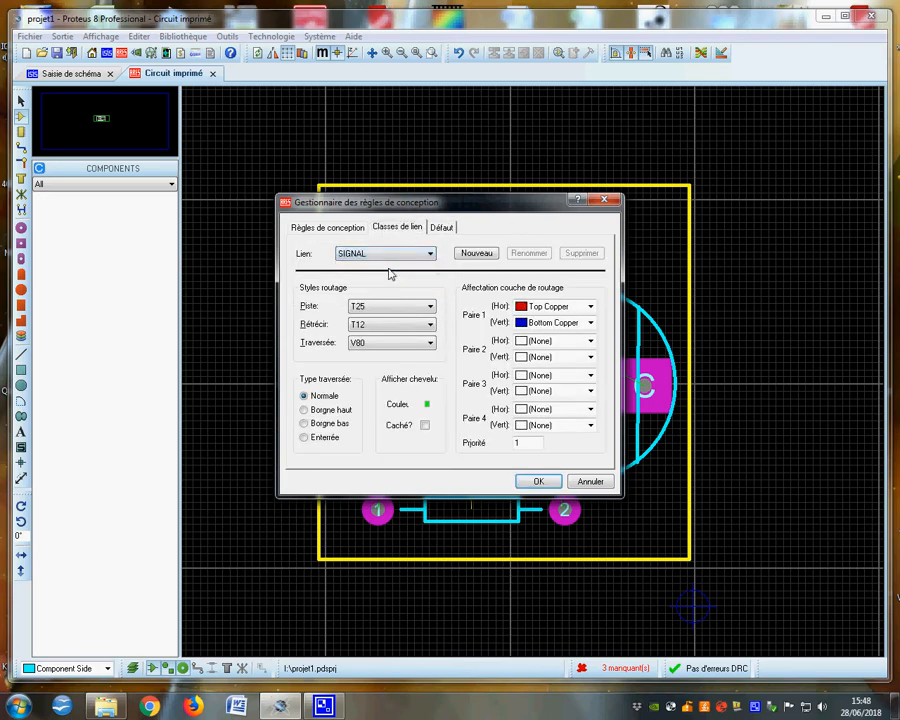
pyautogui.click(536, 482)
# In the schematic, place a POWER terminal above the wire between J1 and R1 and wire it to that net
pyautogui.click(70, 75)
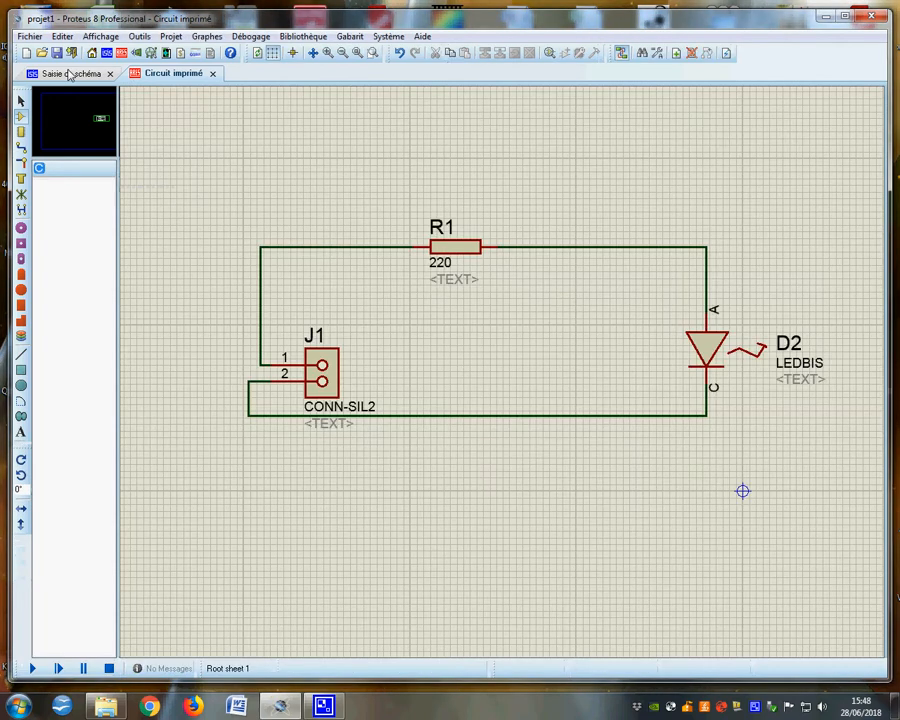
pyautogui.click(20, 209)
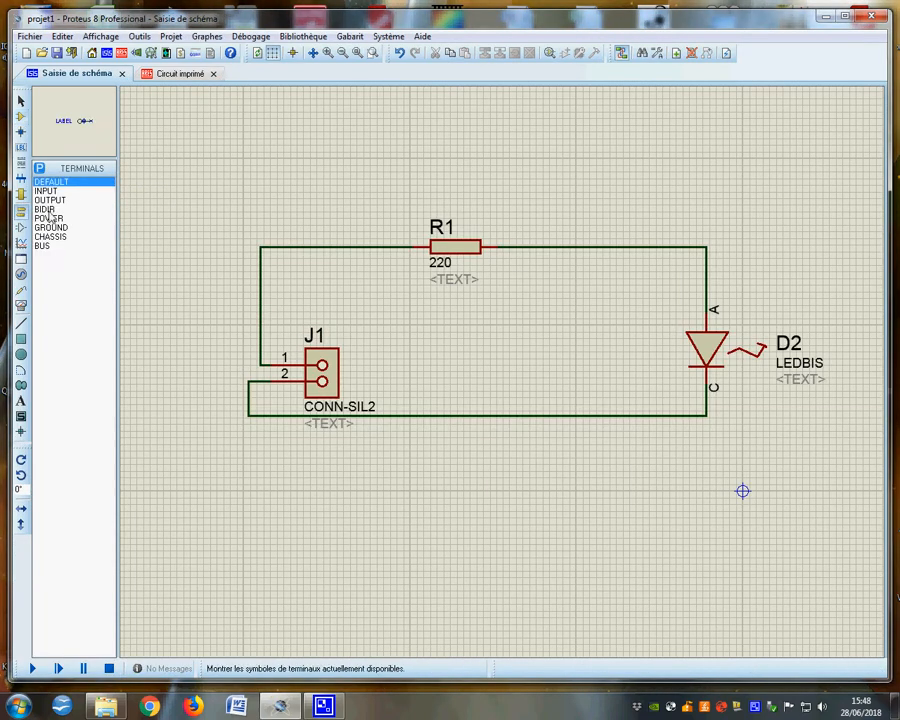
pyautogui.click(50, 218)
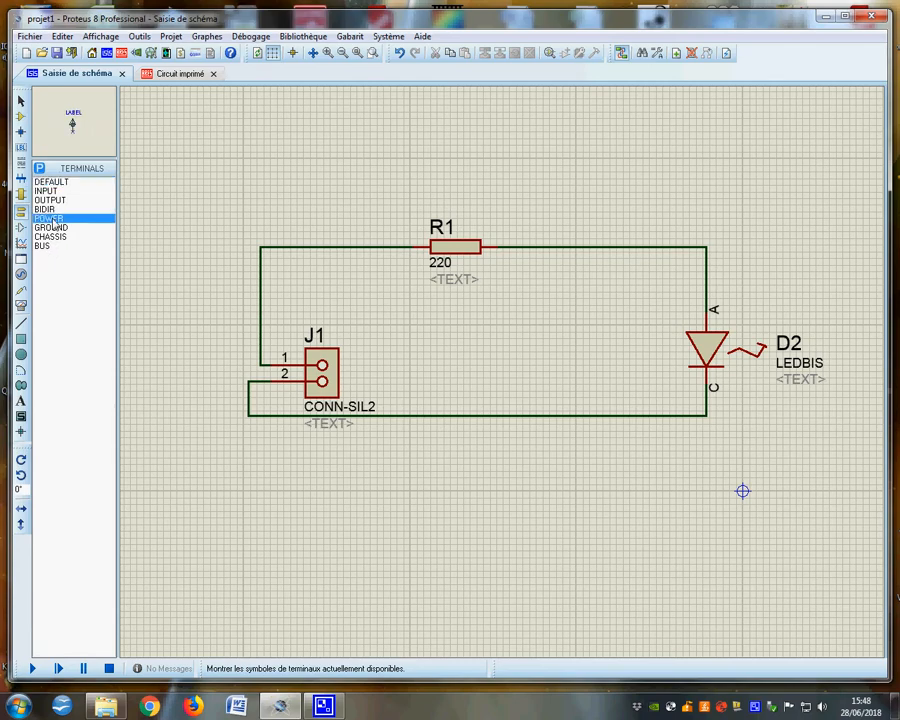
pyautogui.click(298, 186)
pyautogui.click(298, 206)
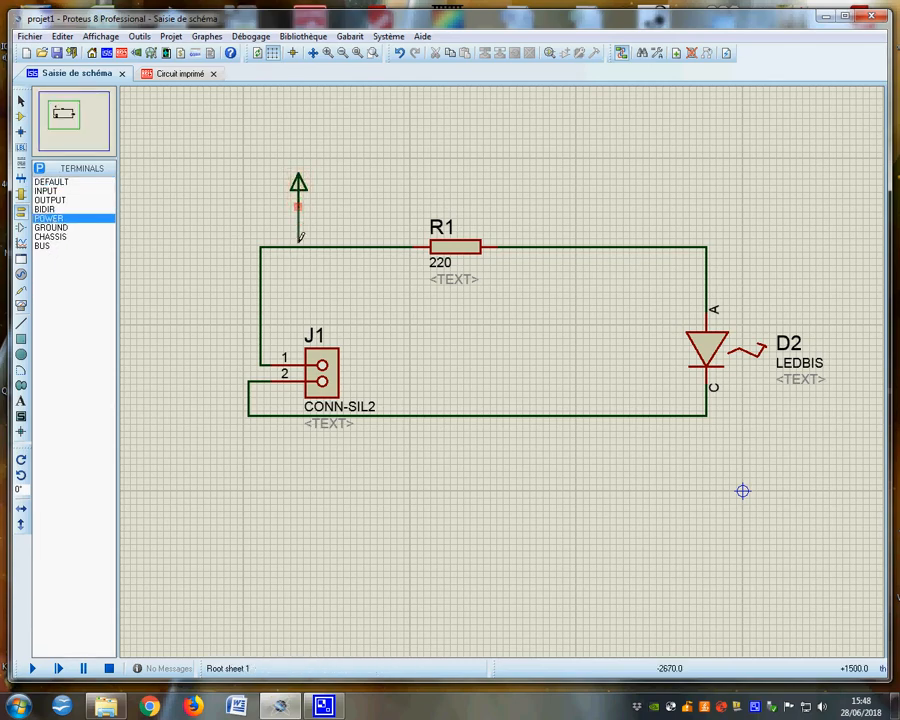
pyautogui.click(298, 246)
# Label the power terminal above the J1–R1 wire as VCC
pyautogui.rightClick(312, 175)
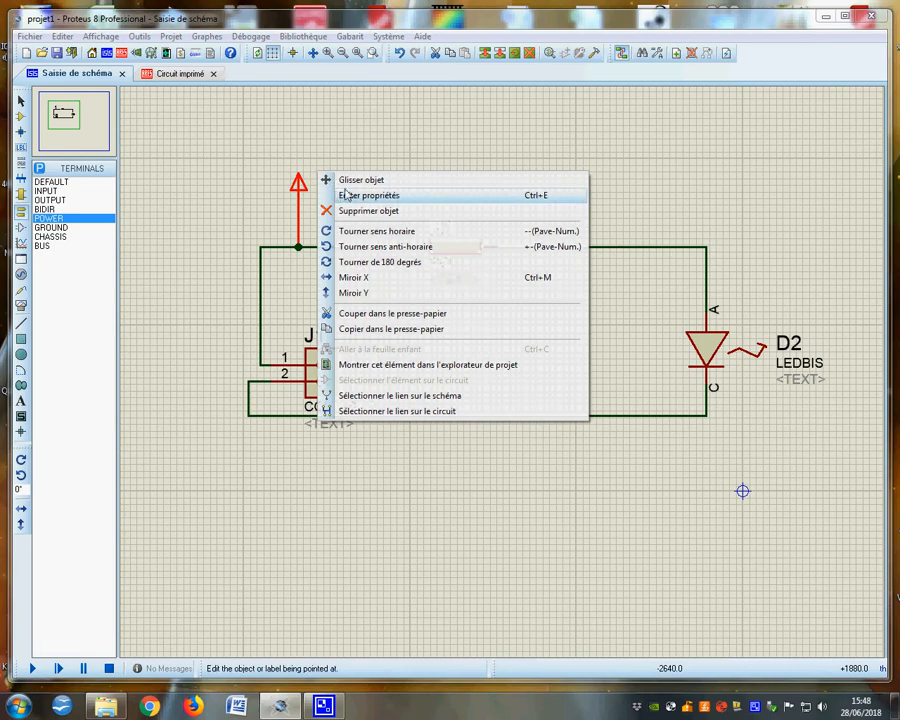
pyautogui.click(362, 195)
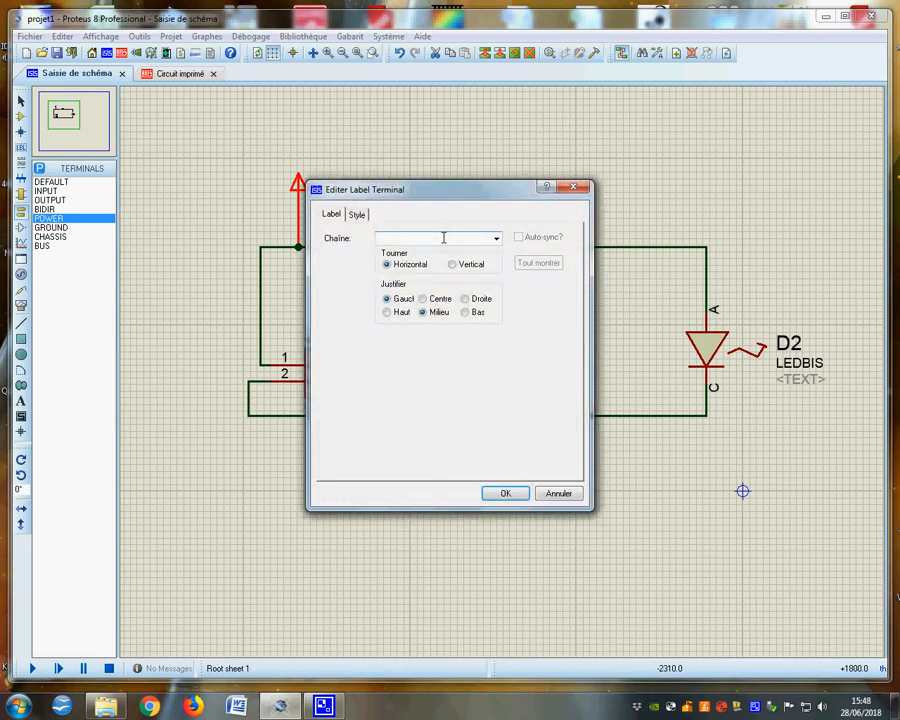
pyautogui.click(496, 238)
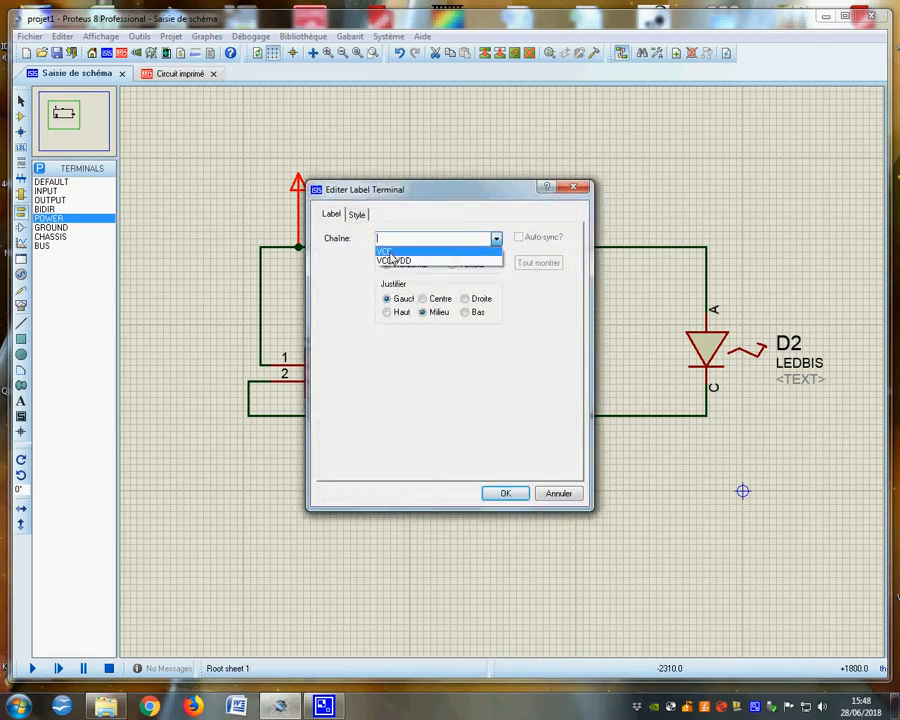
pyautogui.click(386, 248)
pyautogui.press('Return')
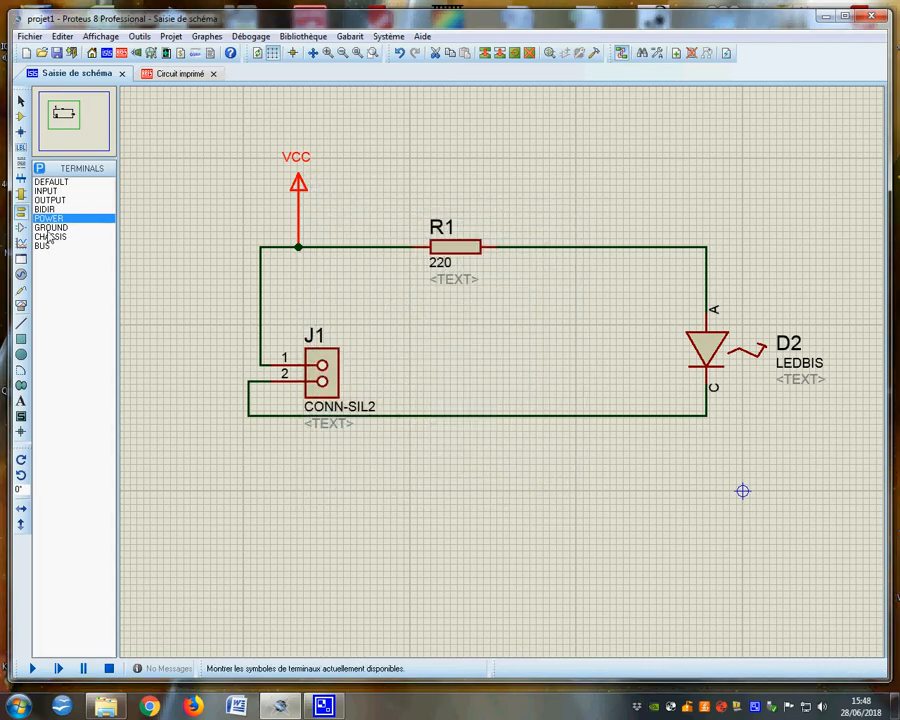
# Place a GROUND terminal below the lower wire and connect it to the net between J1 pin 2 and D2's cathode
pyautogui.click(50, 227)
pyautogui.click(406, 476)
pyautogui.click(412, 470)
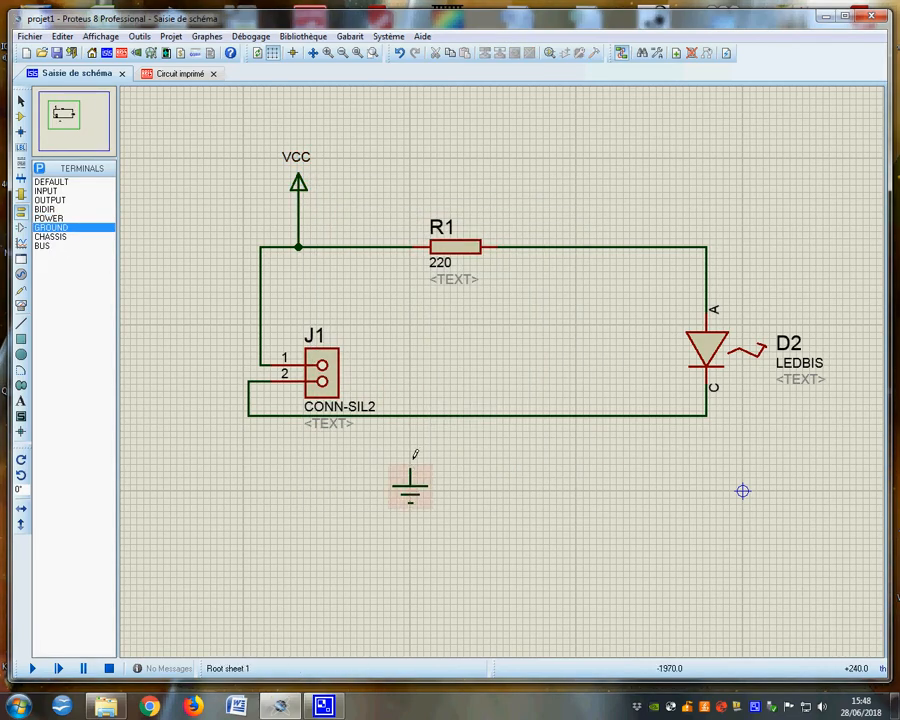
pyautogui.click(411, 467)
pyautogui.click(413, 414)
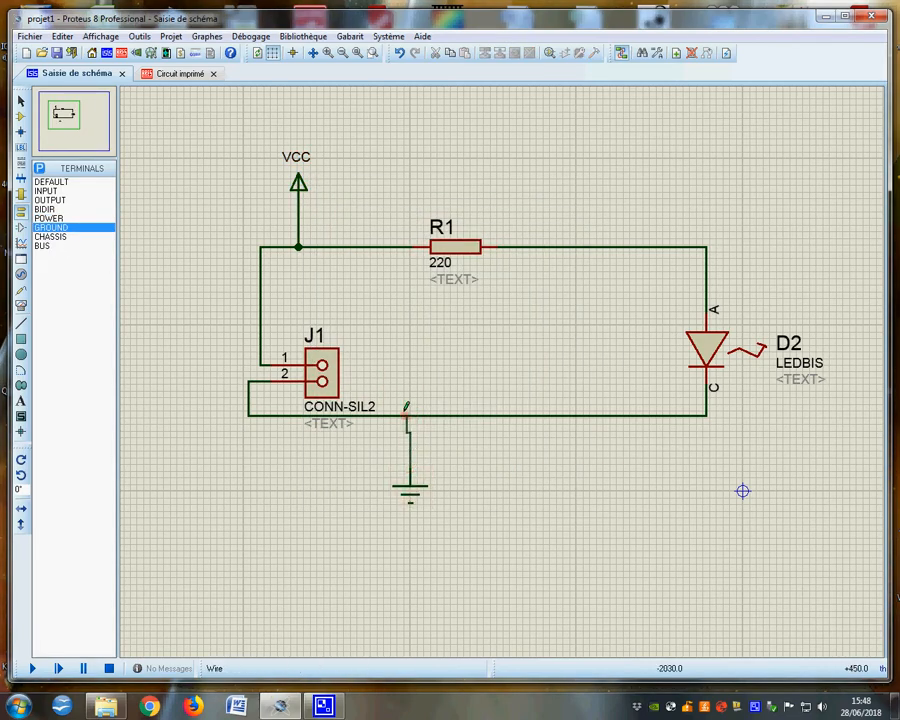
pyautogui.click(406, 414)
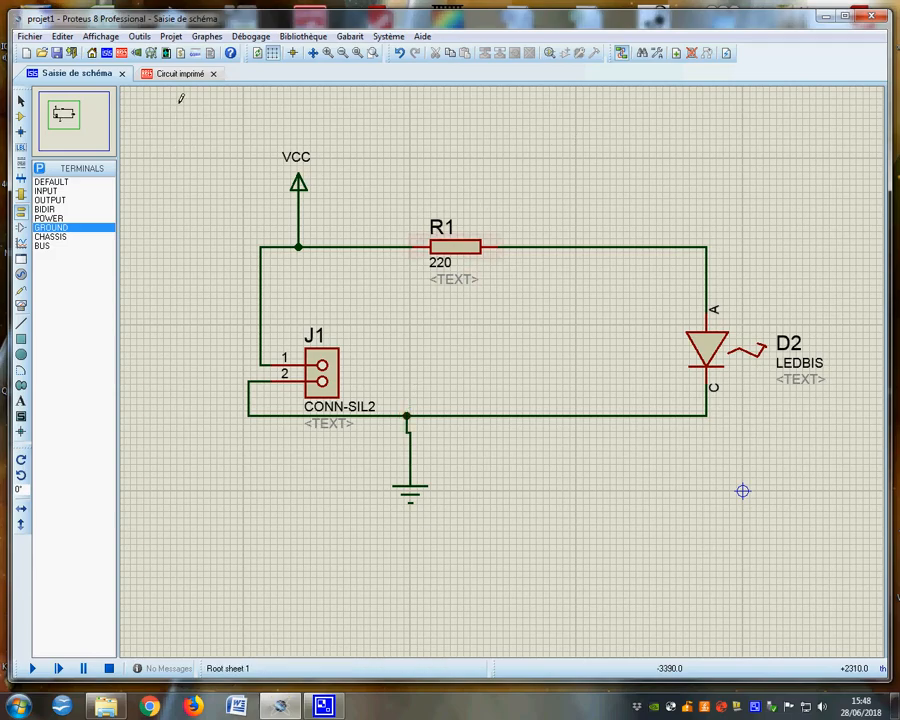
# Return to the PCB layout and examine the SIGNAL net class's routing styles in the design rule manager
pyautogui.click(178, 73)
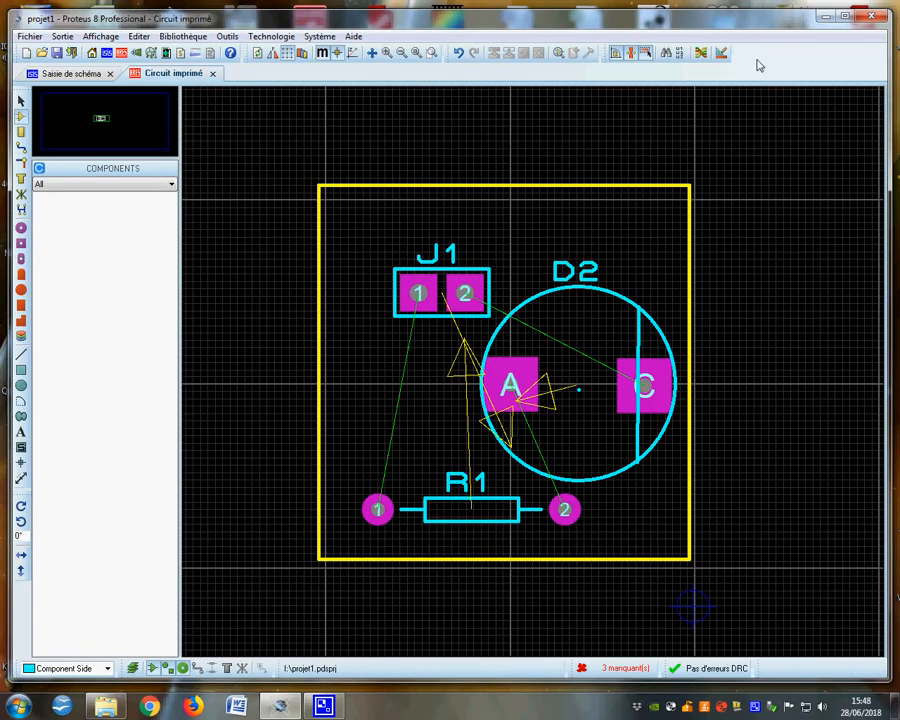
pyautogui.click(722, 53)
pyautogui.click(427, 255)
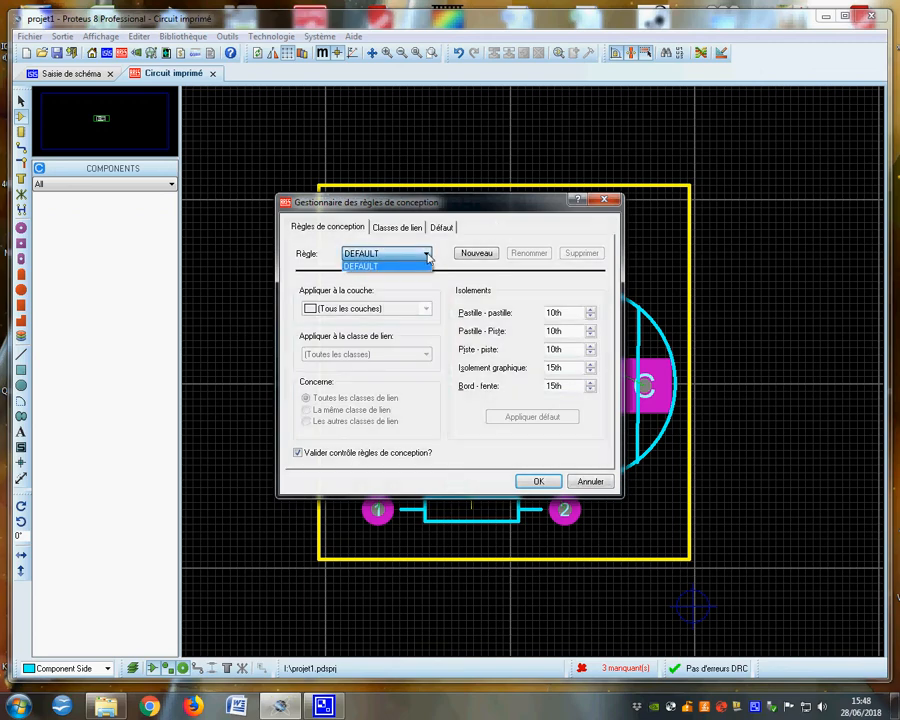
pyautogui.click(418, 229)
pyautogui.click(418, 229)
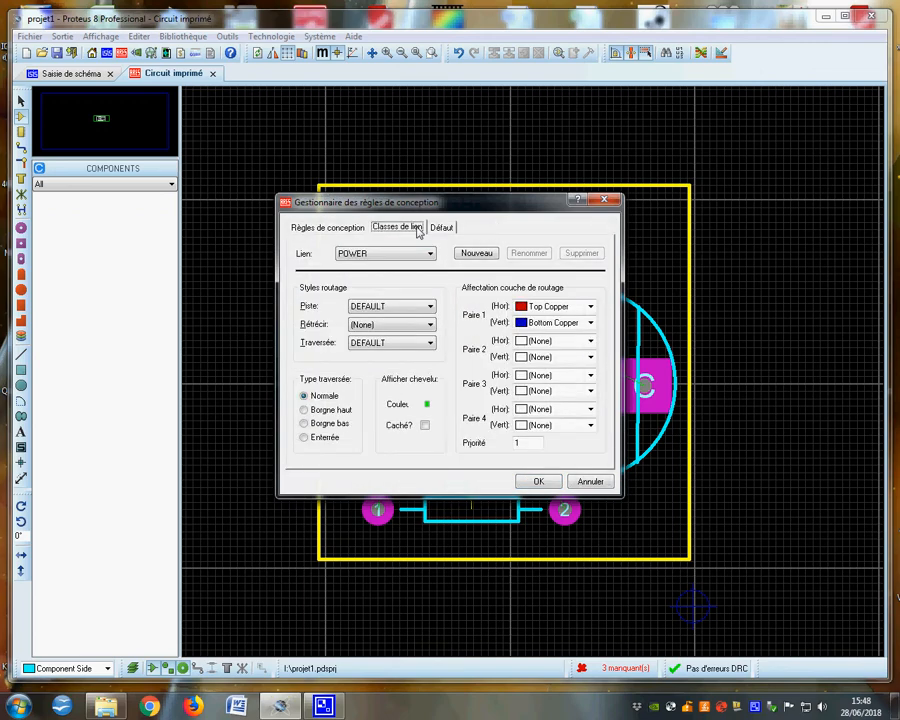
pyautogui.click(397, 256)
pyautogui.click(394, 277)
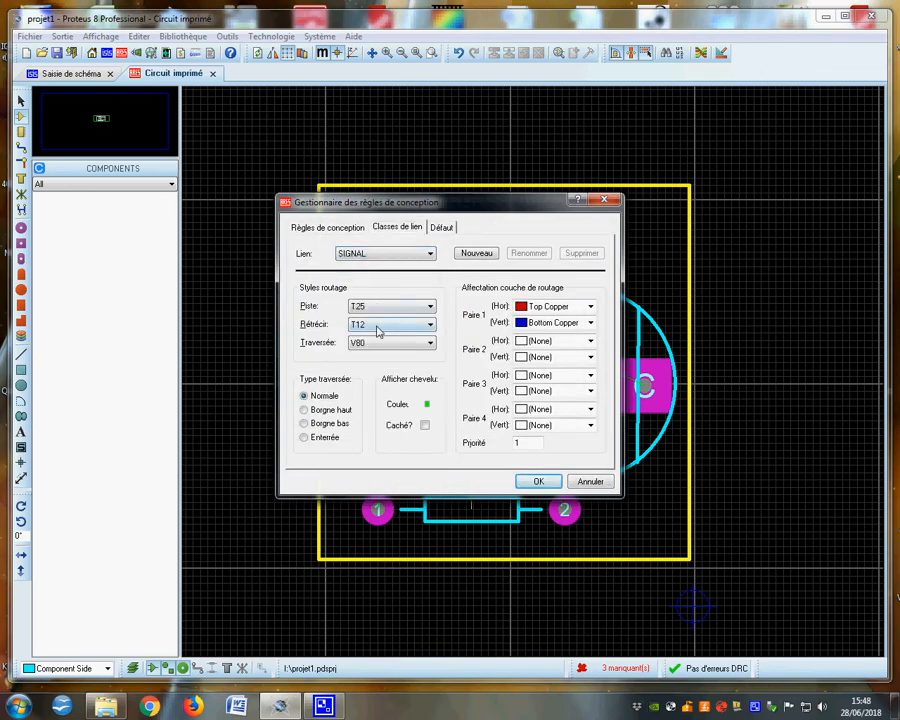
# Set the POWER net class's routing styles to trace T30, neck-down T15 and via V80
pyautogui.click(418, 257)
pyautogui.click(370, 266)
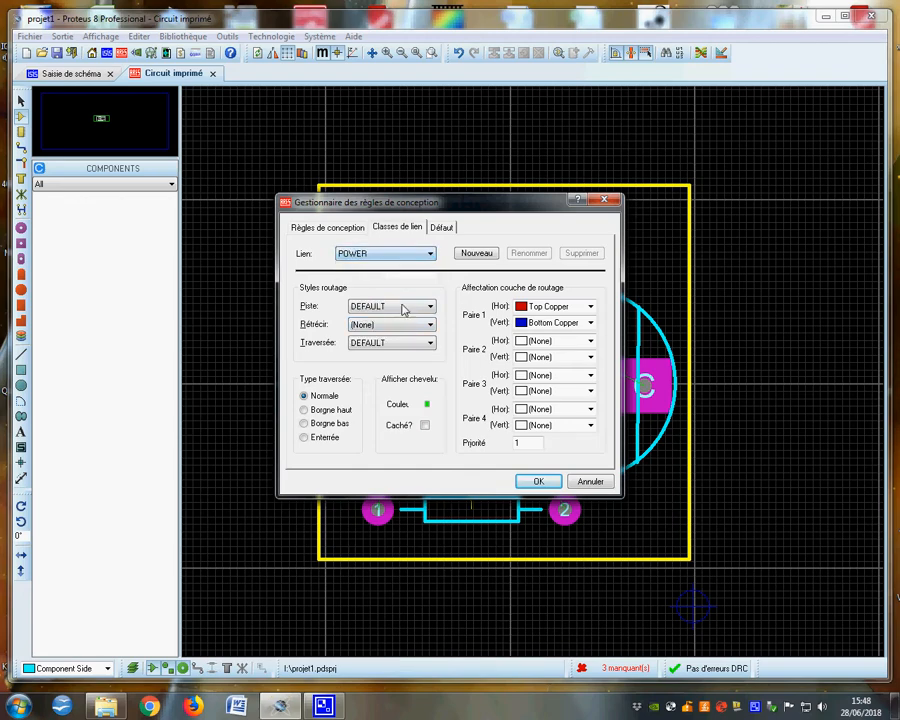
pyautogui.click(404, 307)
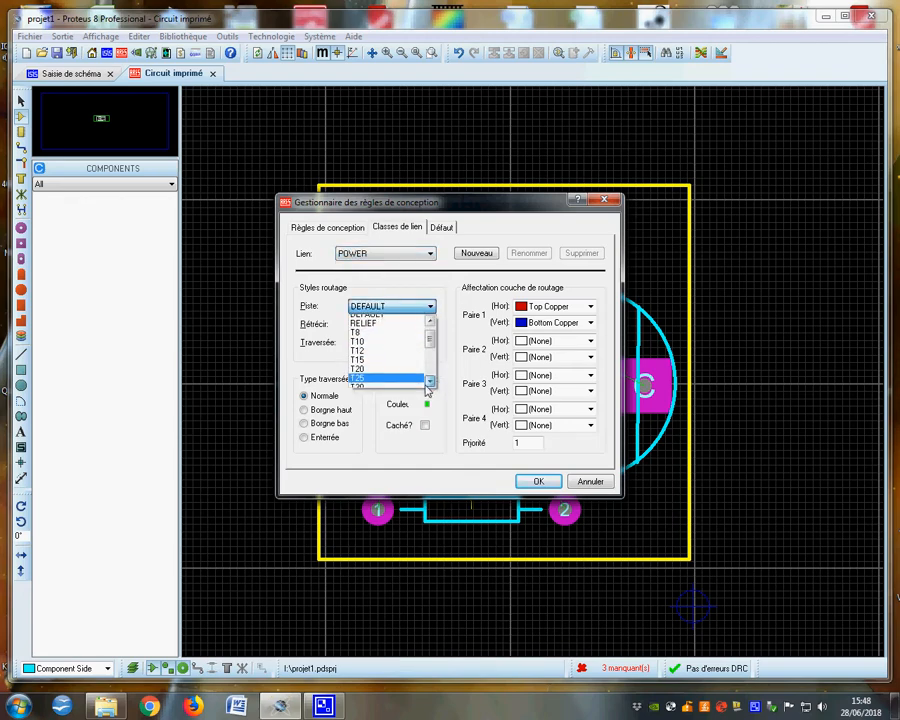
pyautogui.scroll(-1, 414, 382)
pyautogui.click(356, 382)
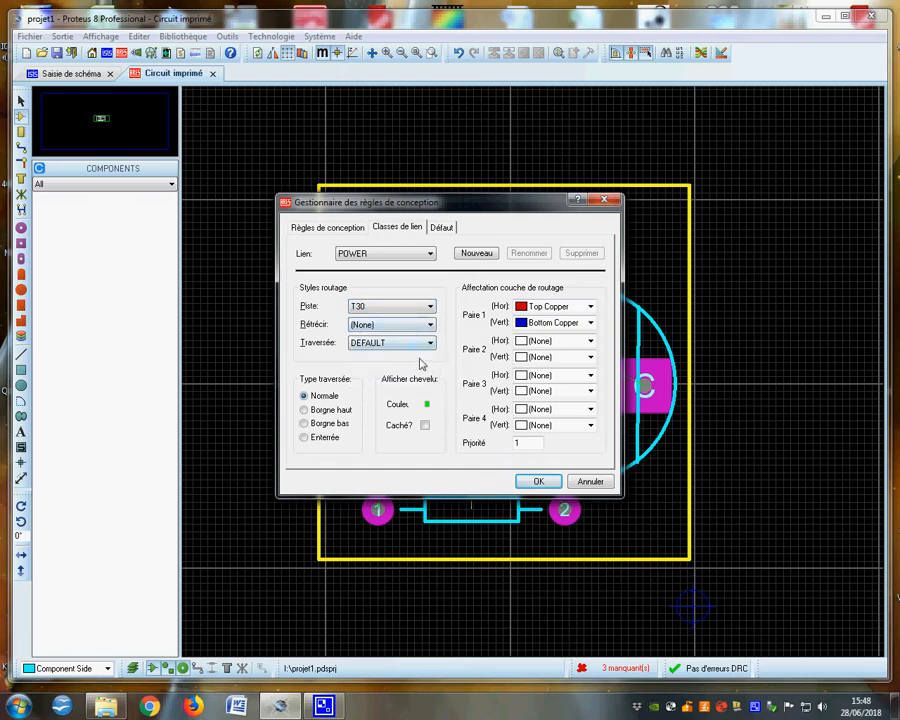
pyautogui.click(432, 325)
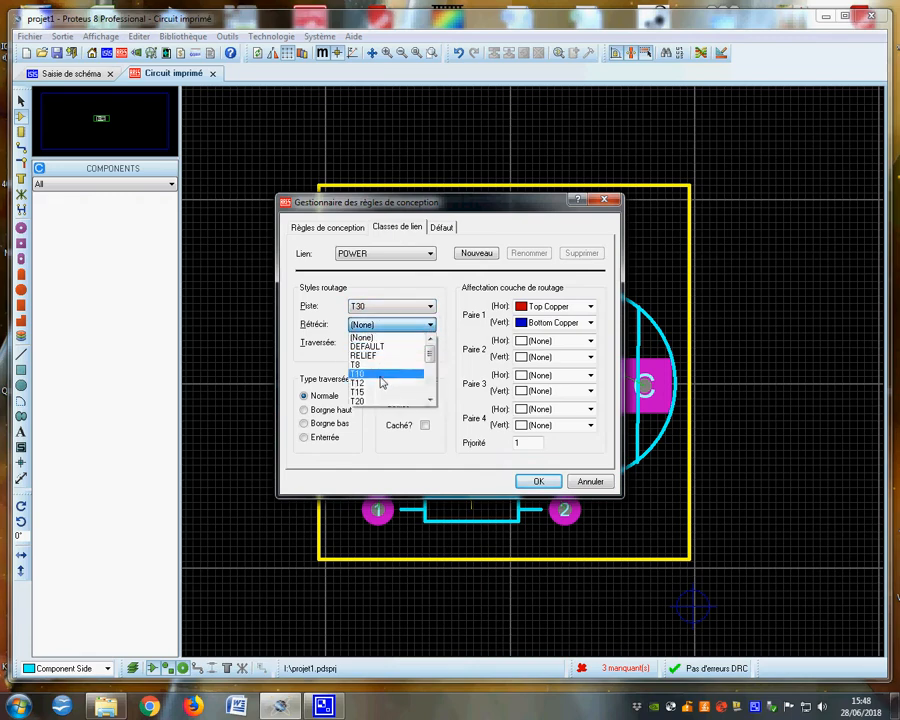
pyautogui.click(404, 386)
pyautogui.click(416, 345)
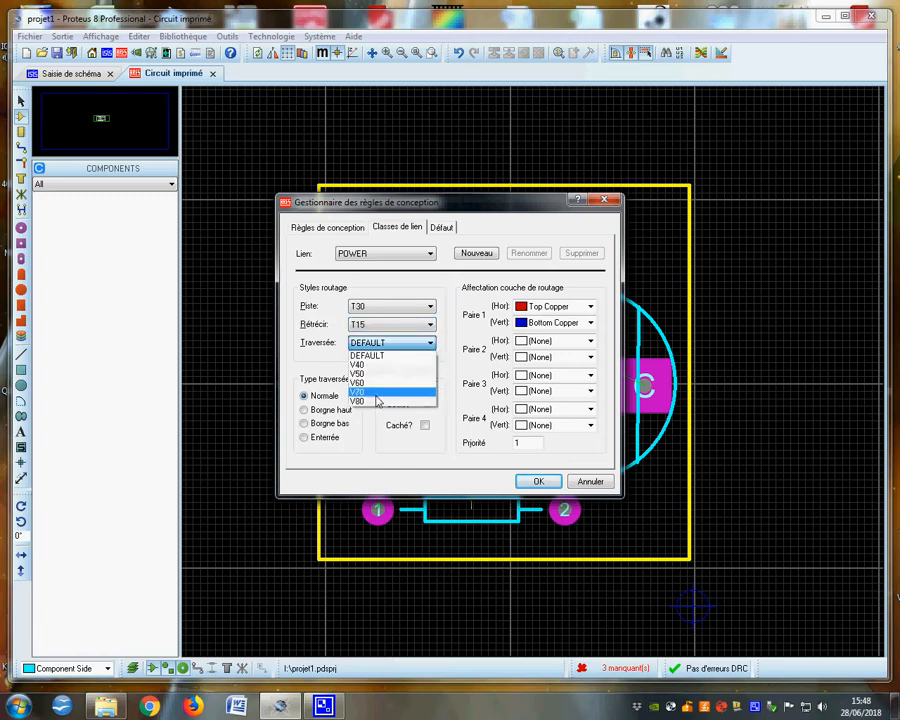
pyautogui.click(374, 402)
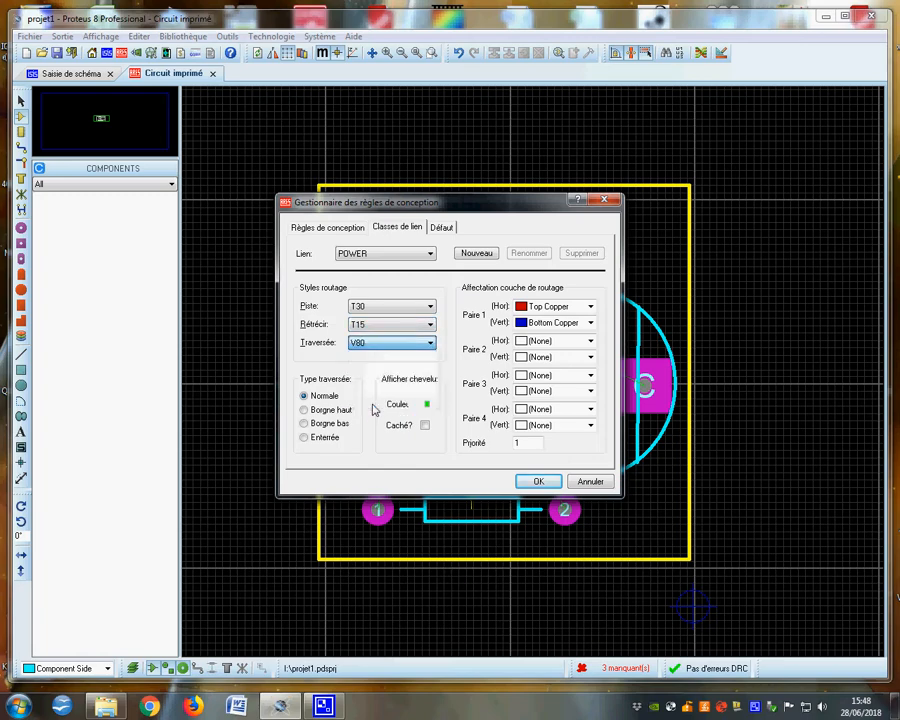
# Review the default styles and the DEFAULT clearance rule, and accept the design rule settings
pyautogui.click(437, 229)
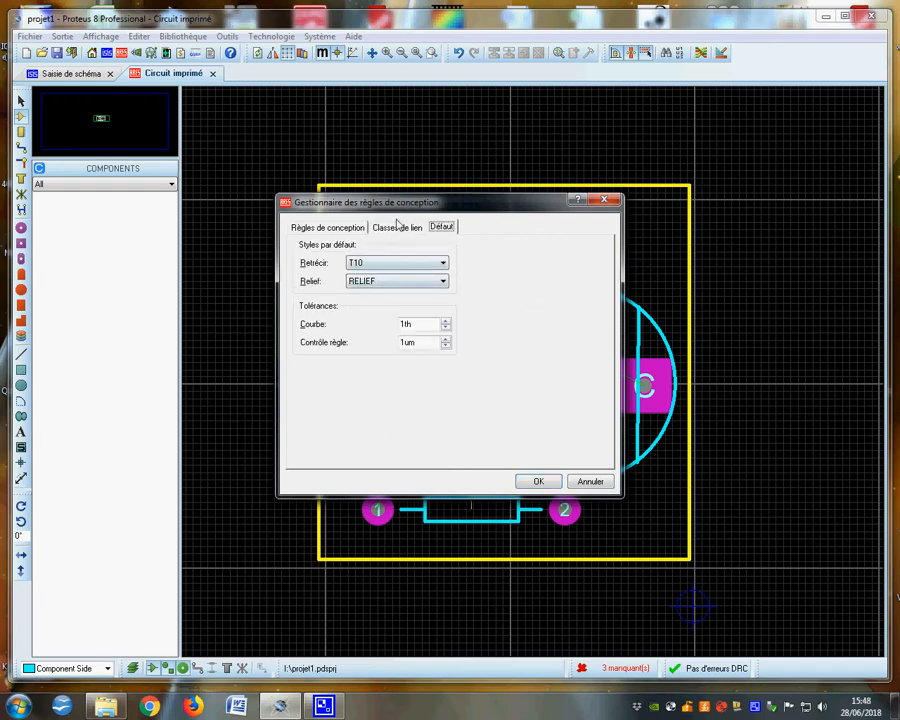
pyautogui.click(397, 227)
pyautogui.click(324, 228)
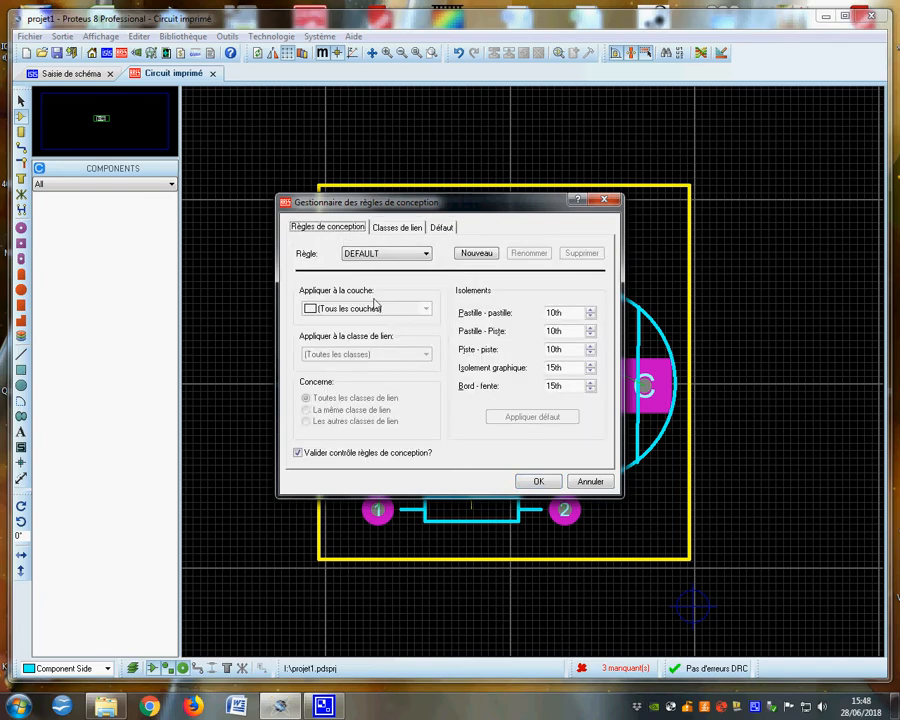
pyautogui.click(380, 257)
pyautogui.click(385, 253)
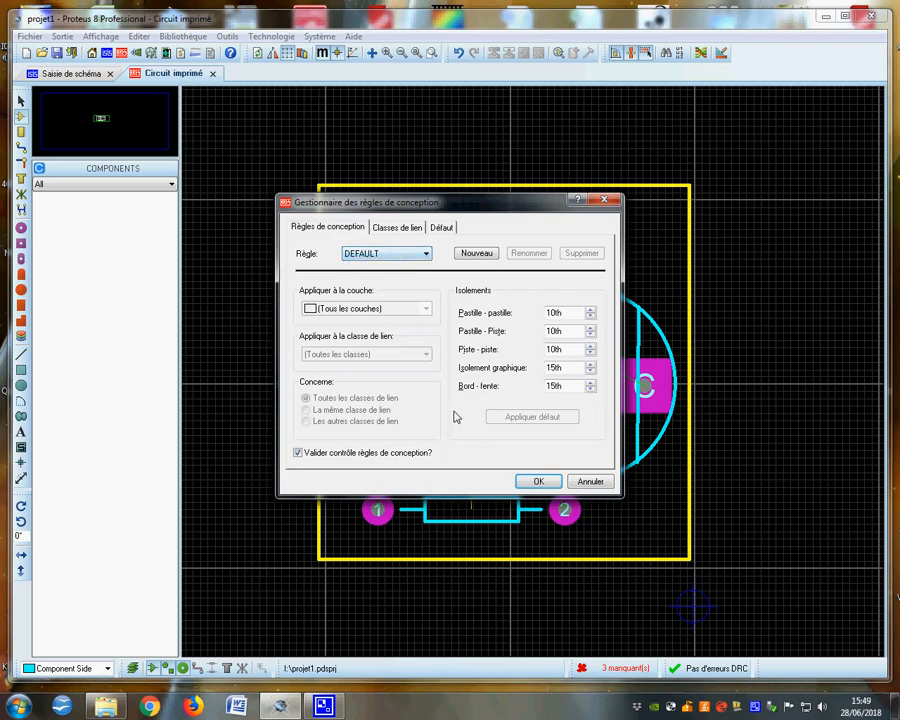
pyautogui.click(552, 488)
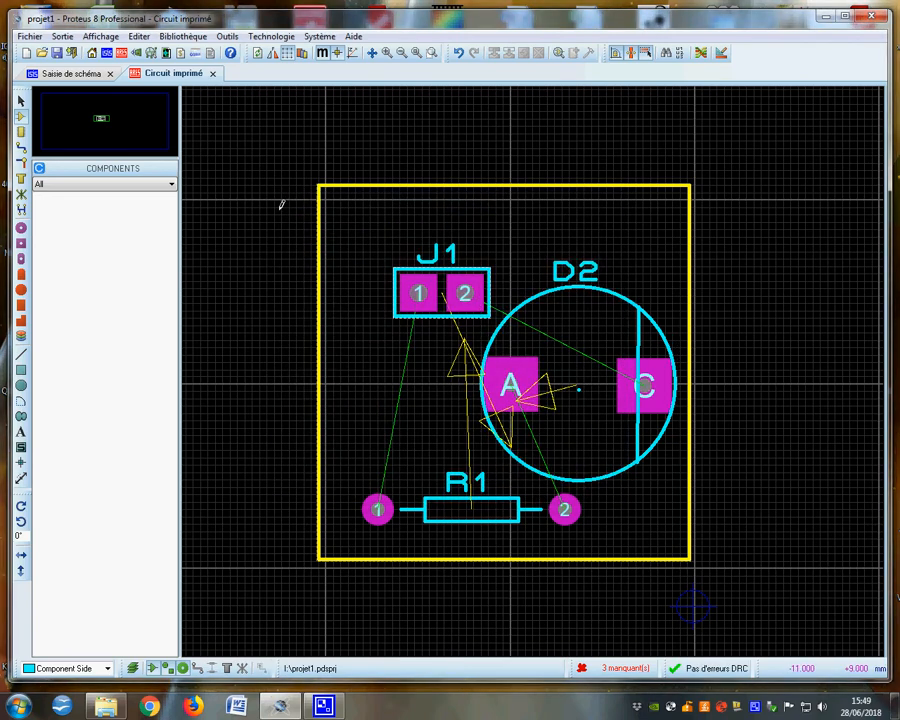
# Try the automatic router on the board with its preset options, and undo the resulting routing
pyautogui.click(227, 36)
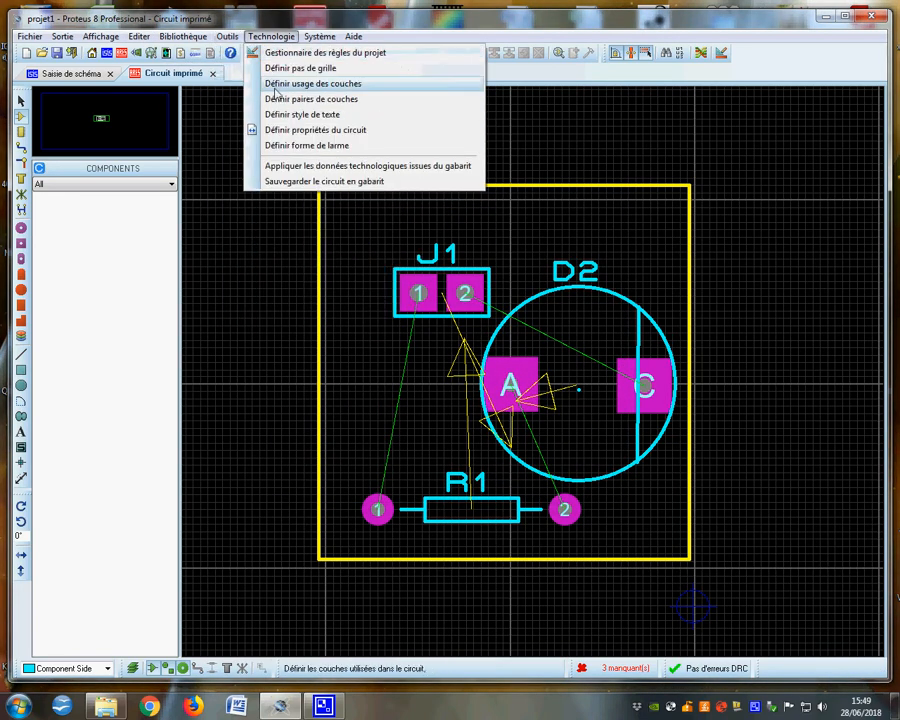
pyautogui.click(223, 388)
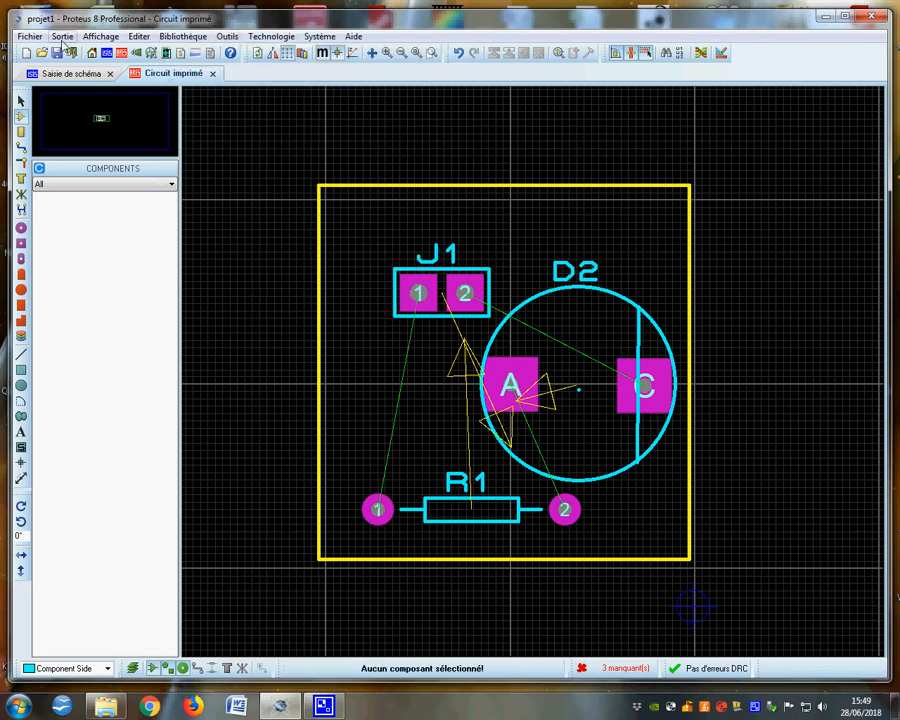
pyautogui.click(227, 36)
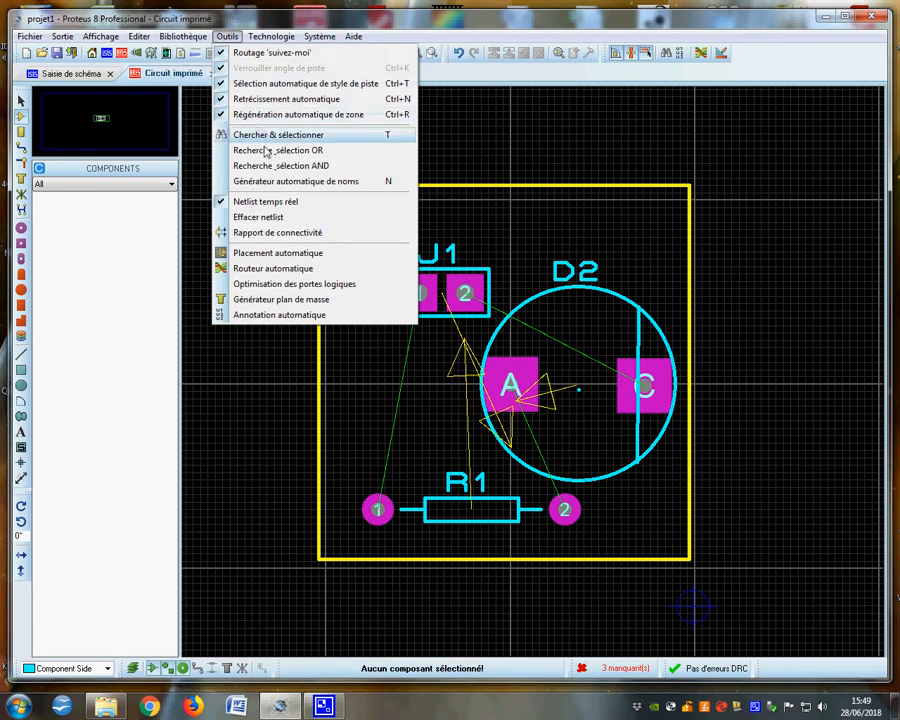
pyautogui.click(240, 268)
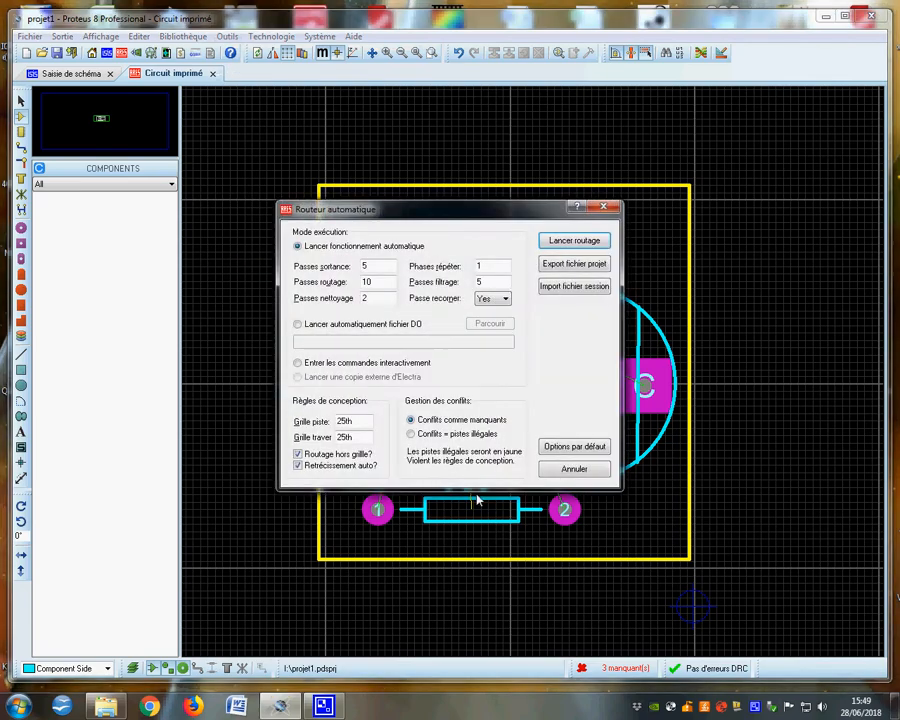
pyautogui.click(572, 244)
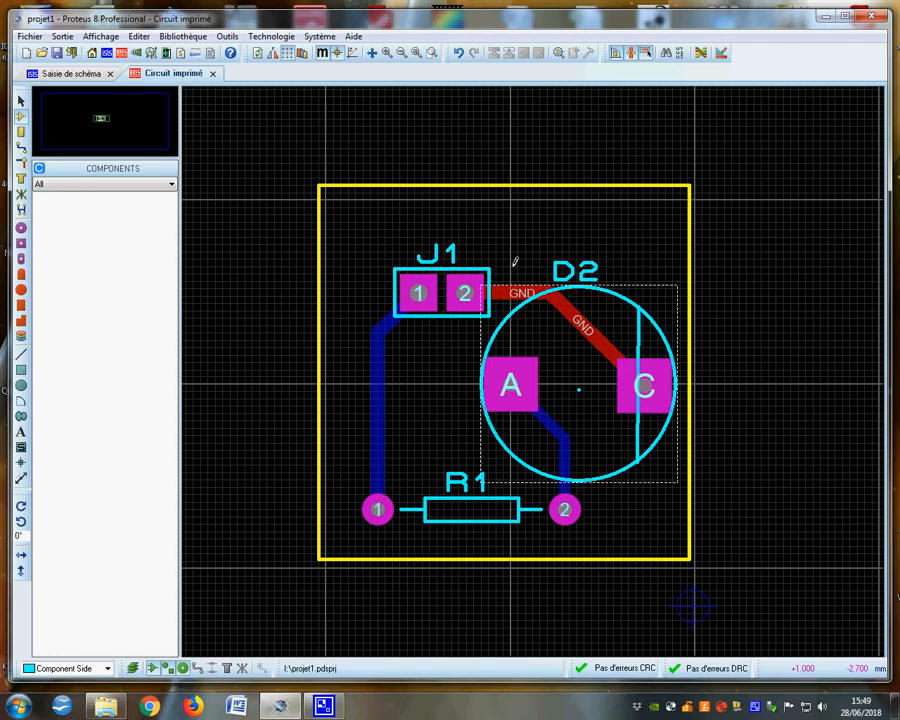
pyautogui.click(458, 53)
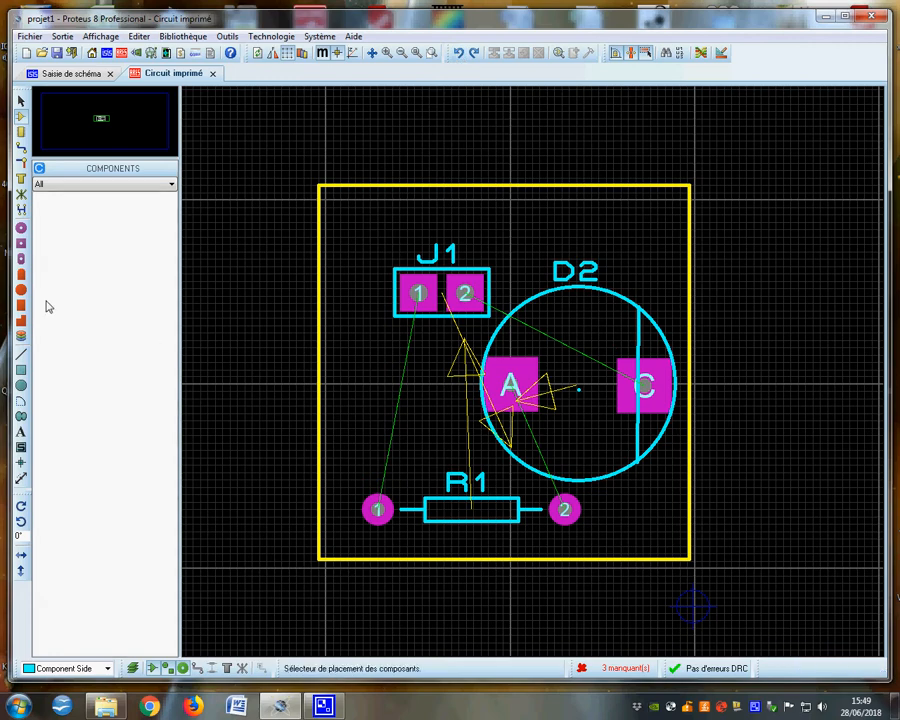
# Route the VCC/VDD track on Bottom Copper from R1 pin 1 to J1 pin 1
pyautogui.click(21, 147)
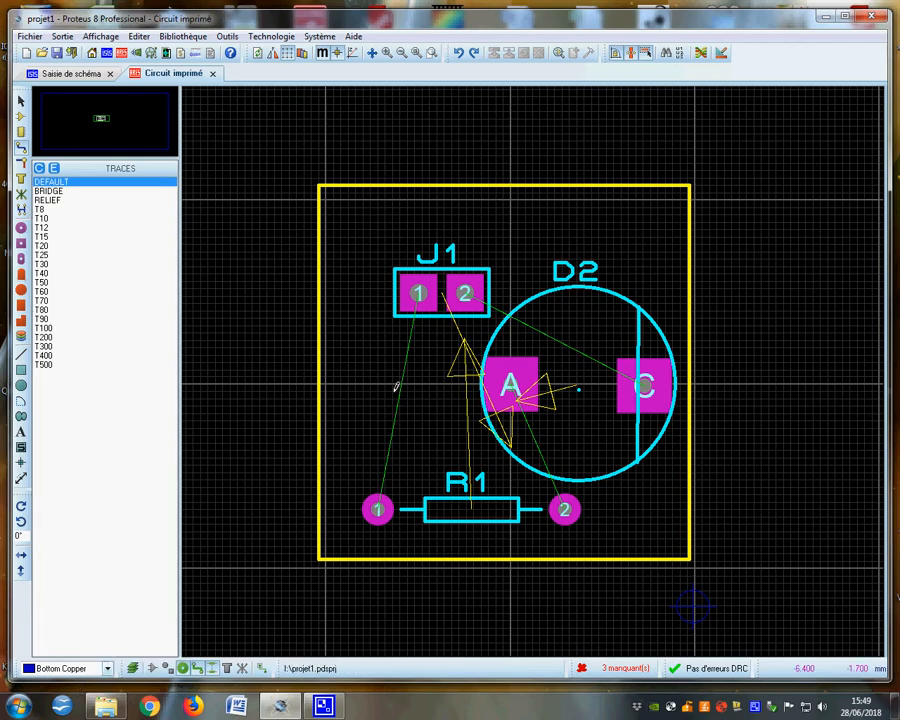
pyautogui.click(378, 510)
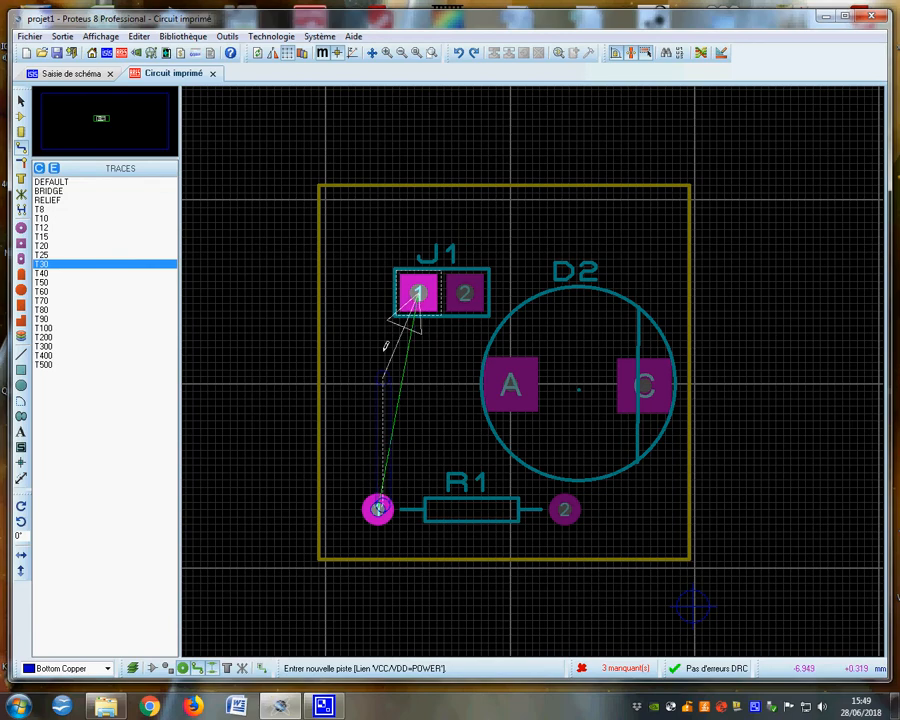
pyautogui.click(418, 292)
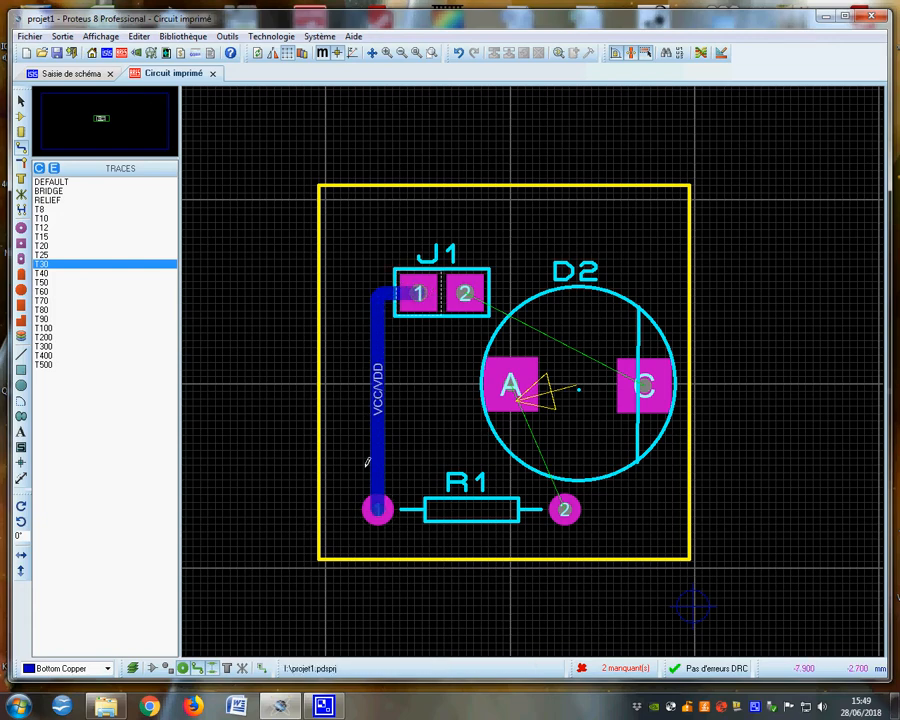
# Switch the active layer to Top Copper and route the GND track from J1 pin 2, with a corner above, to D2's C pad
pyautogui.click(107, 668)
pyautogui.click(72, 474)
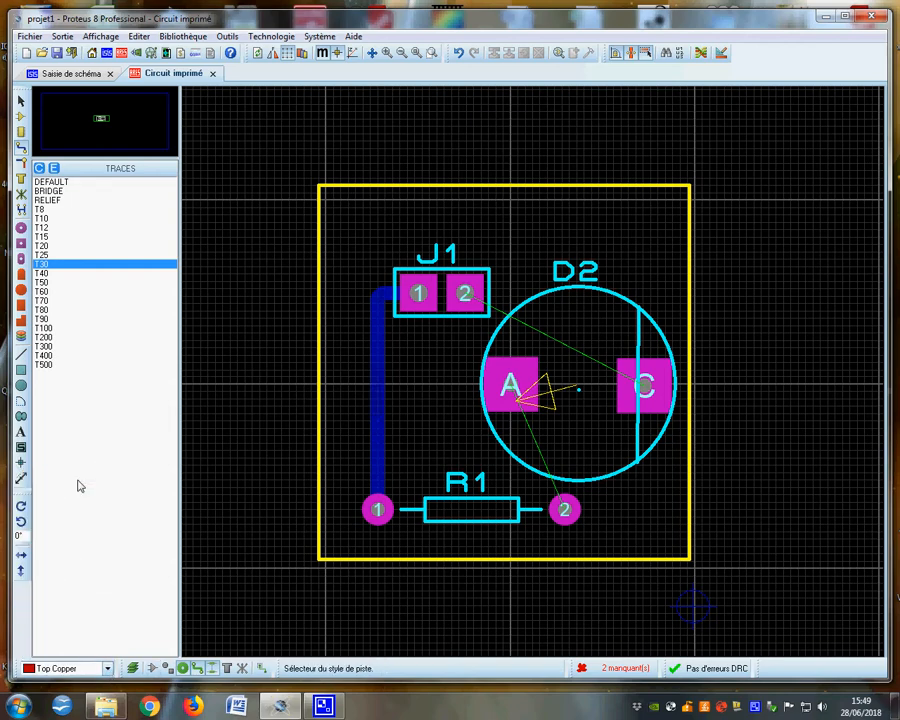
pyautogui.click(466, 292)
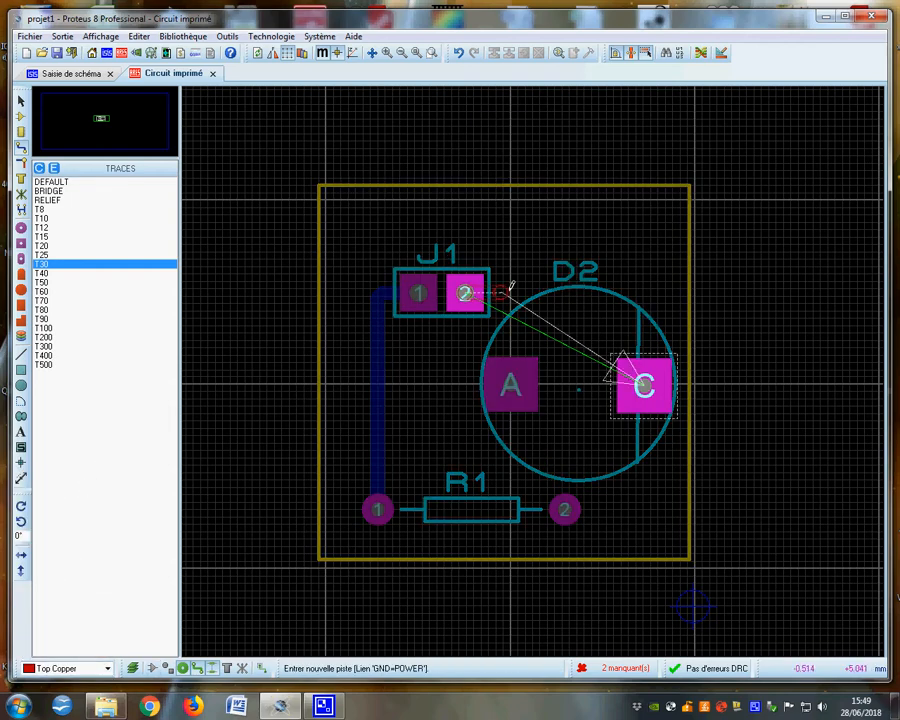
pyautogui.click(646, 291)
pyautogui.click(644, 381)
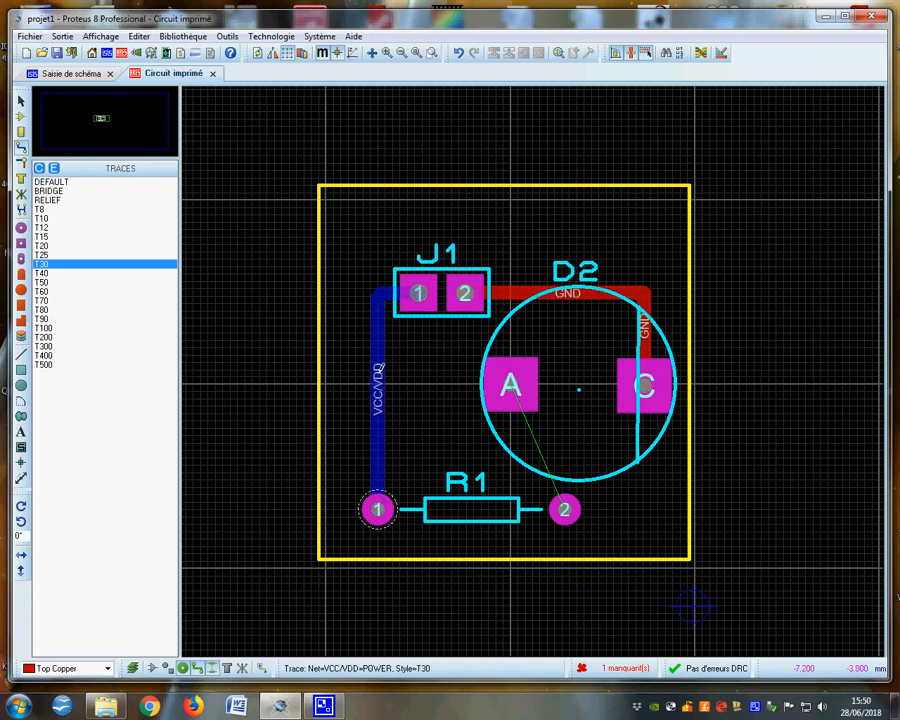
# Route a track from D2's A pad to R1 pin 2 on Top Copper and change its layer to Bottom Copper
pyautogui.click(513, 386)
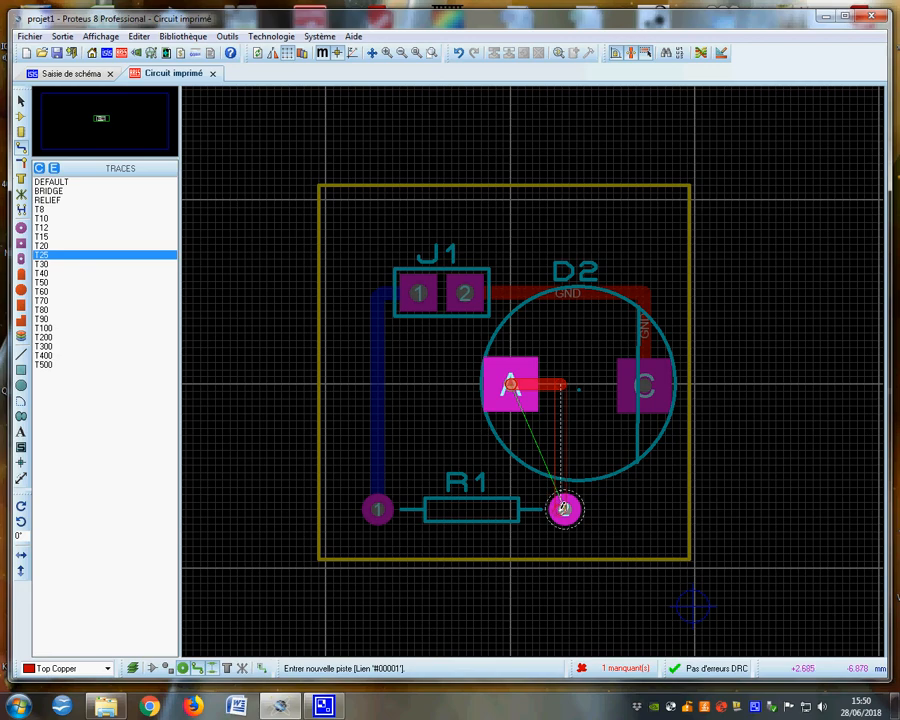
pyautogui.click(564, 509)
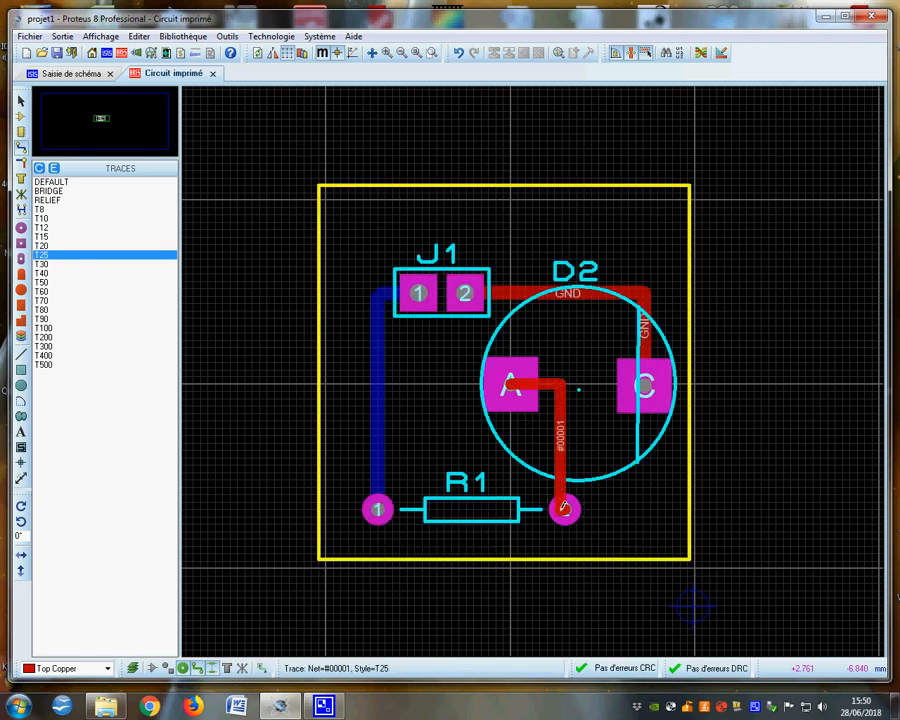
pyautogui.rightClick(565, 437)
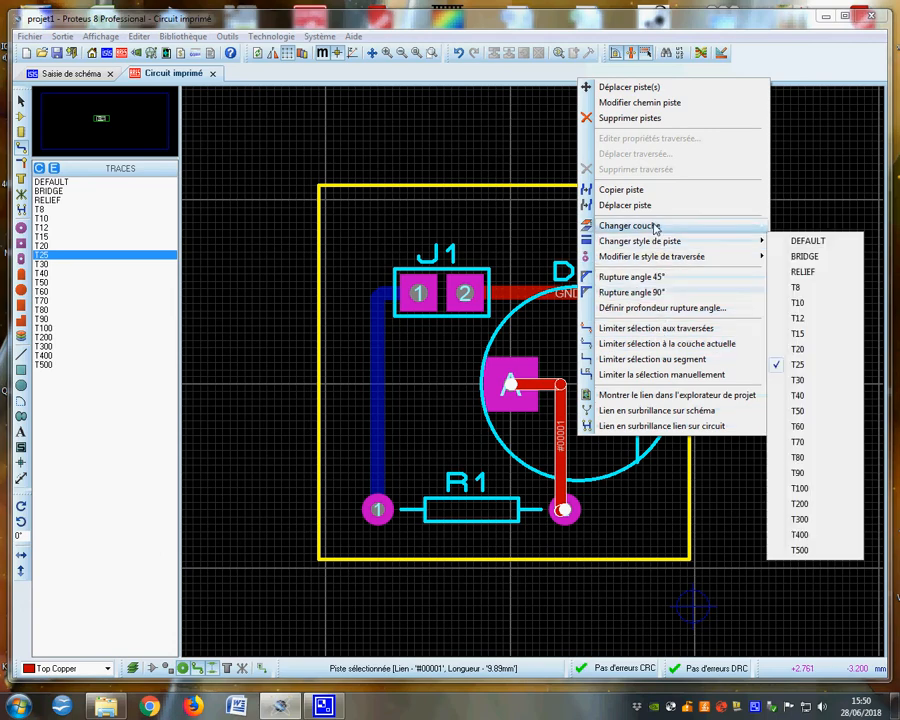
pyautogui.moveTo(656, 228)
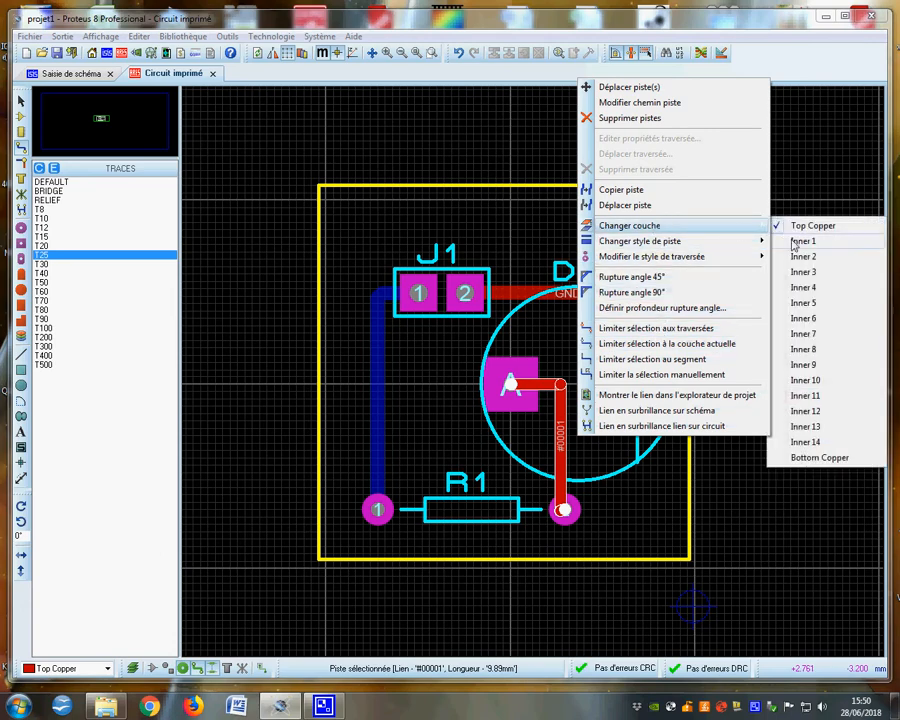
pyautogui.click(805, 456)
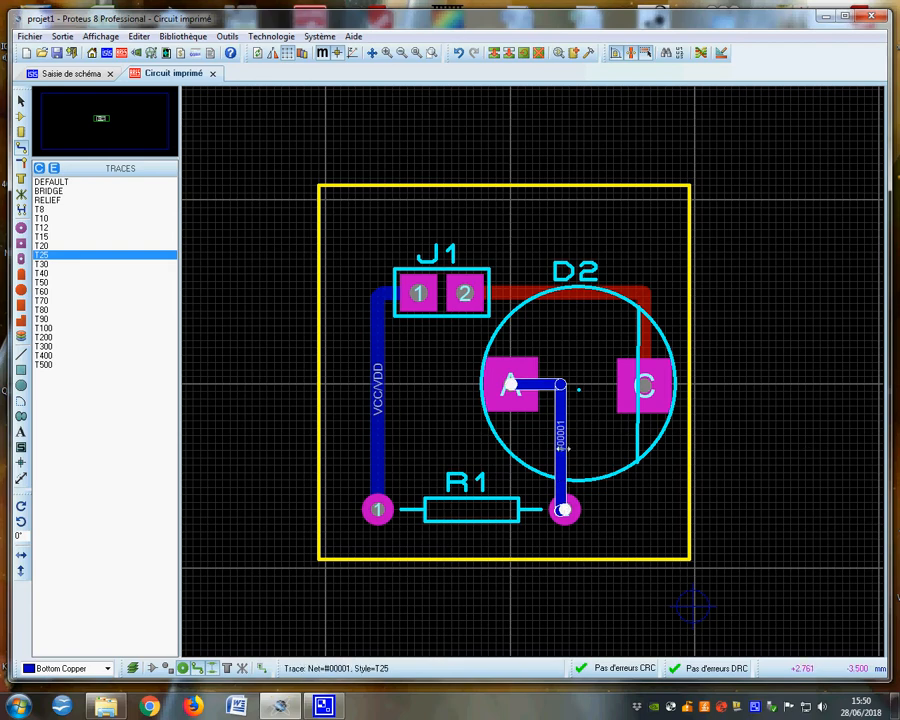
# Change the trace style of the whole track between D2's A pad and R1 pin 2 to T40
pyautogui.rightClick(563, 443)
pyautogui.moveTo(650, 246)
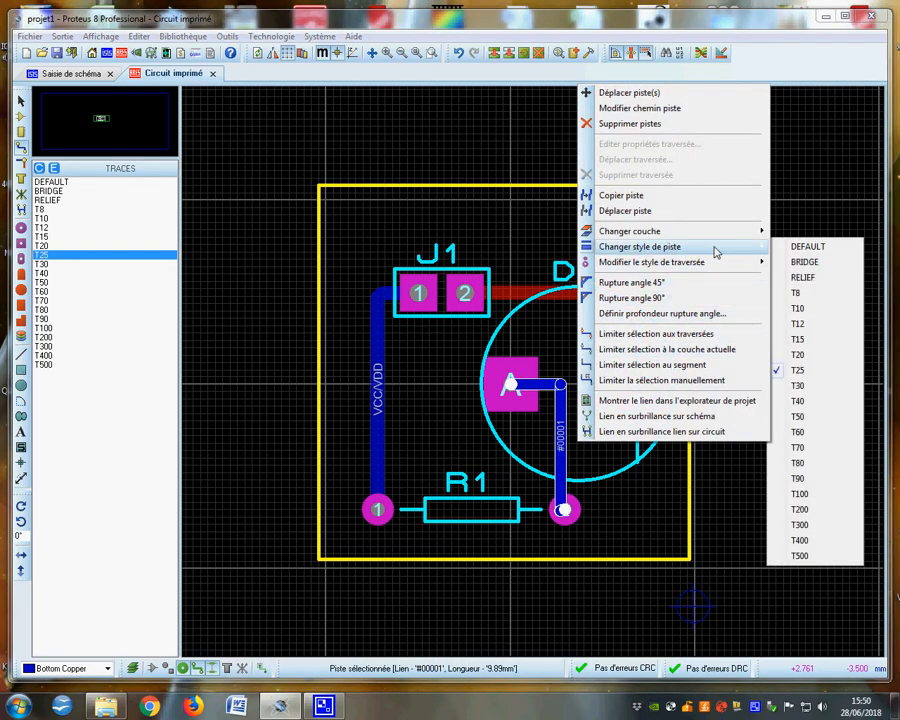
pyautogui.click(806, 389)
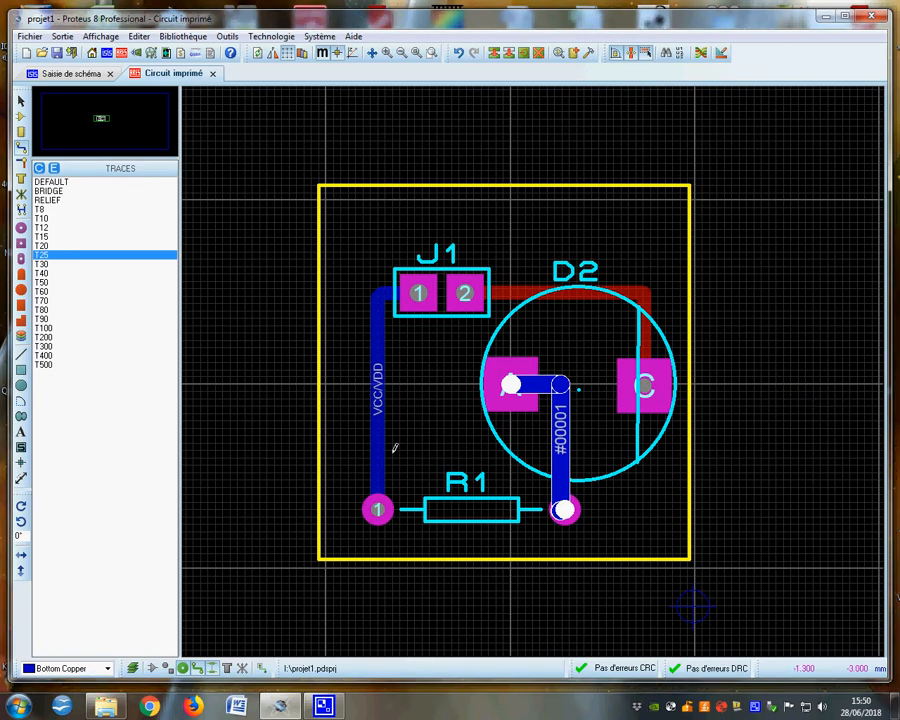
# Limit the selection to the vertical segment of the D2–R1 track and change only that segment's trace style to T60
pyautogui.rightClick(565, 437)
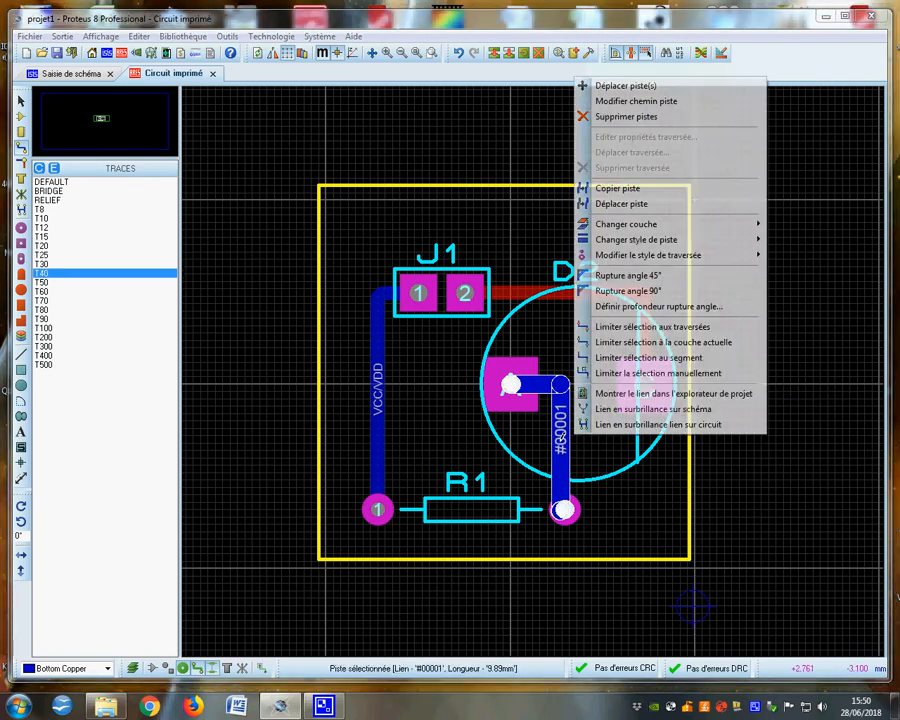
pyautogui.moveTo(650, 243)
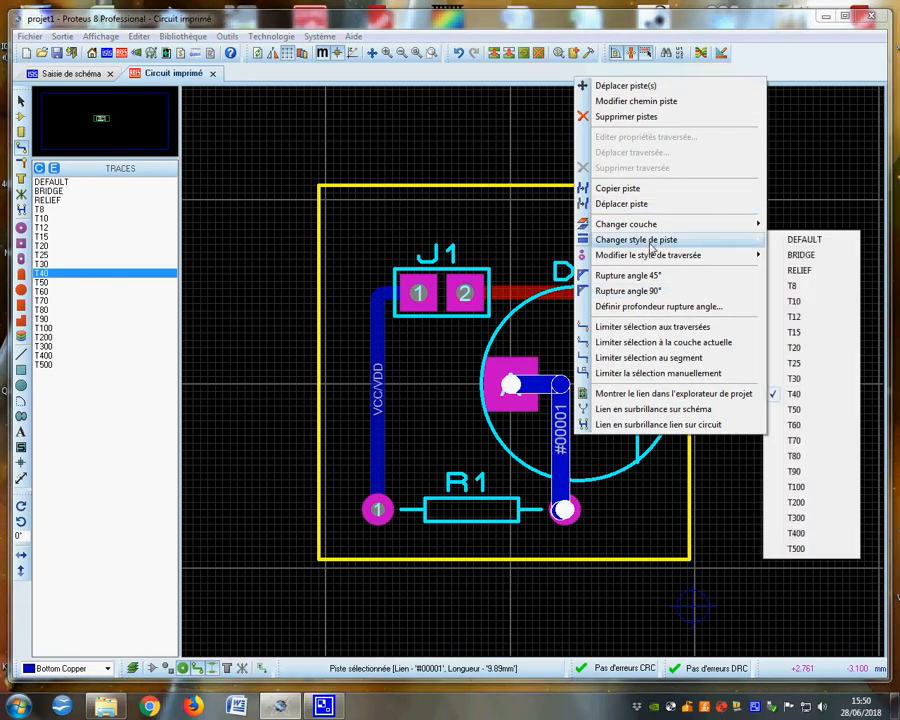
pyautogui.click(632, 357)
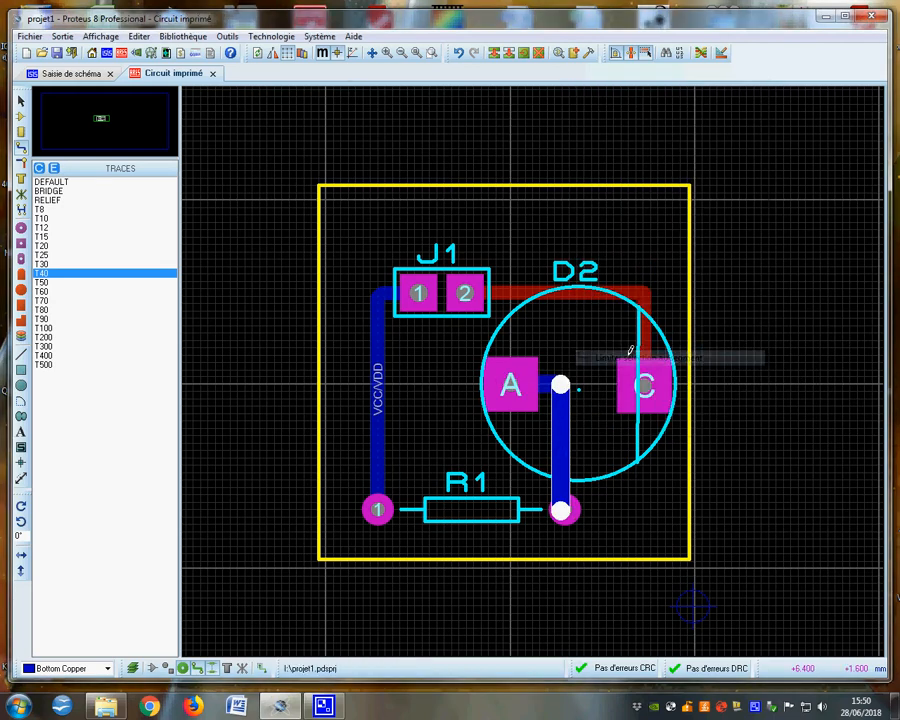
pyautogui.rightClick(560, 438)
pyautogui.moveTo(632, 245)
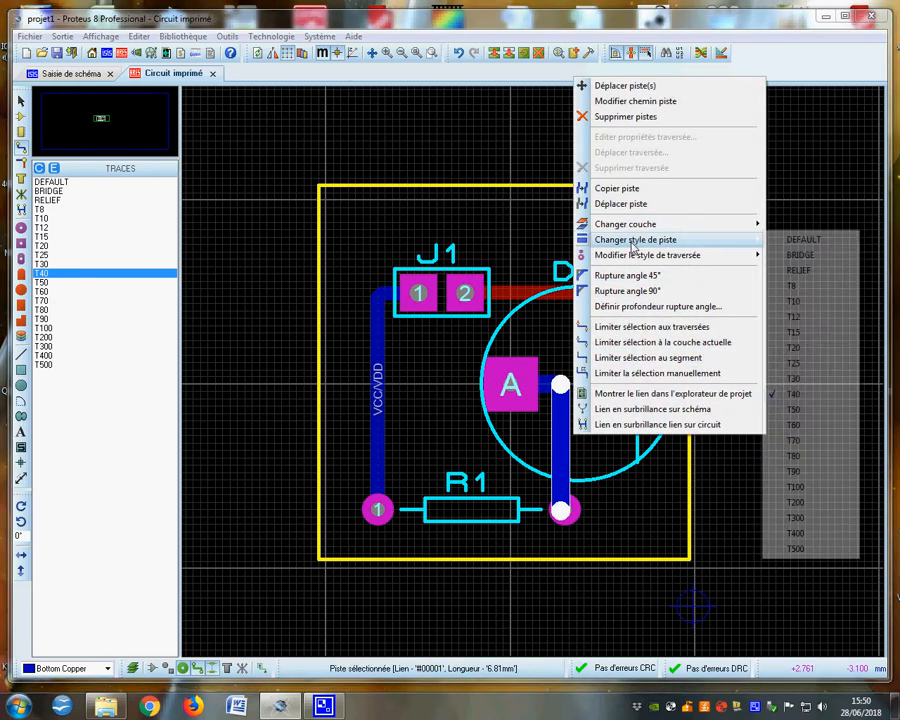
pyautogui.click(793, 409)
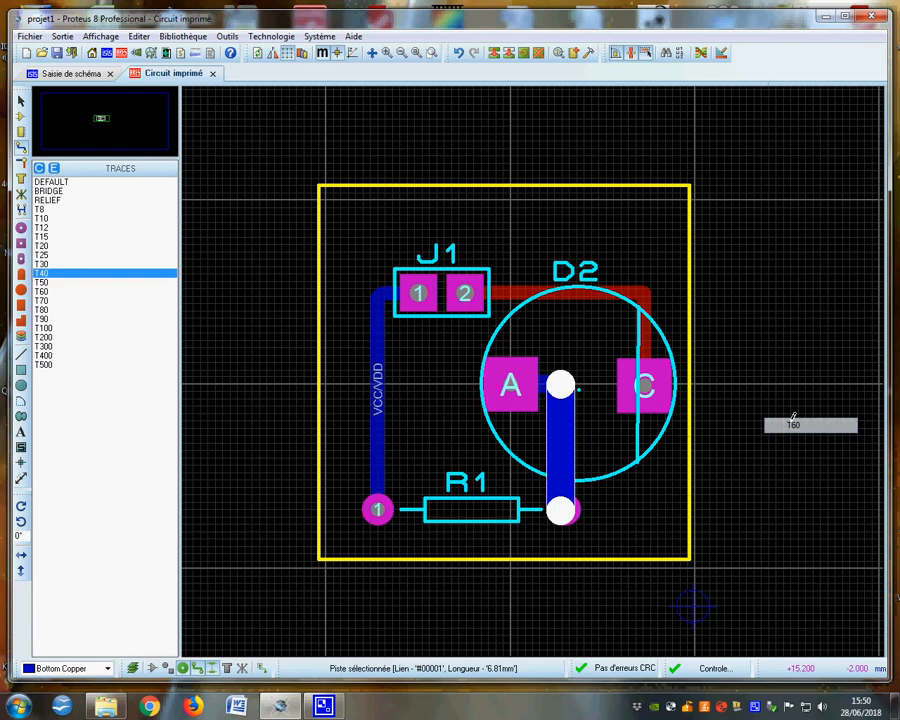
pyautogui.click(645, 457)
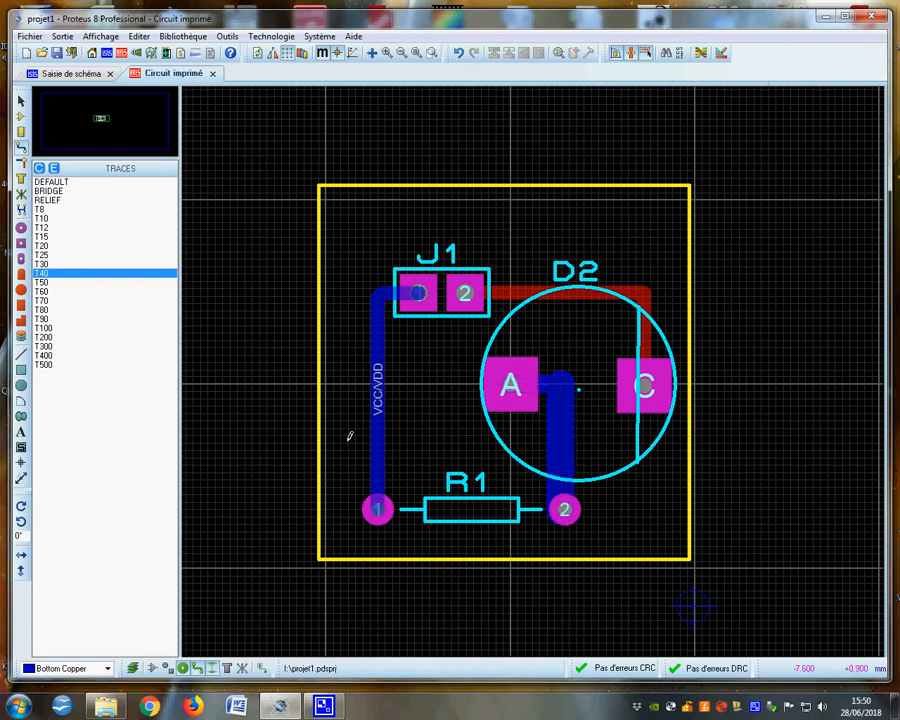
# Check the circuit in the schematic, and delete the GND track between J1 pin 2 and D2's C pad on the PCB
pyautogui.click(78, 75)
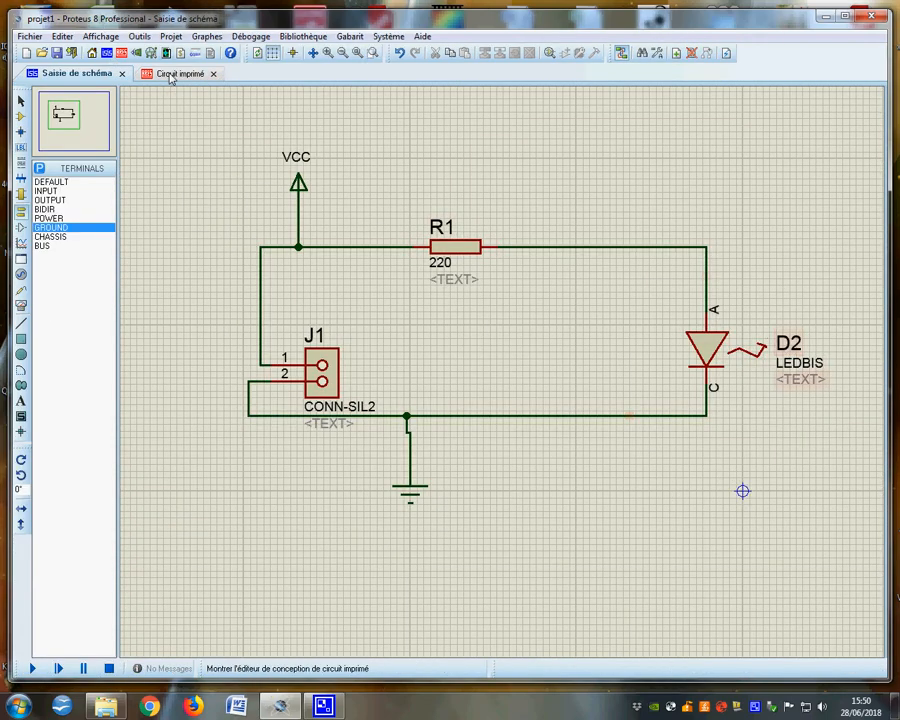
pyautogui.click(121, 52)
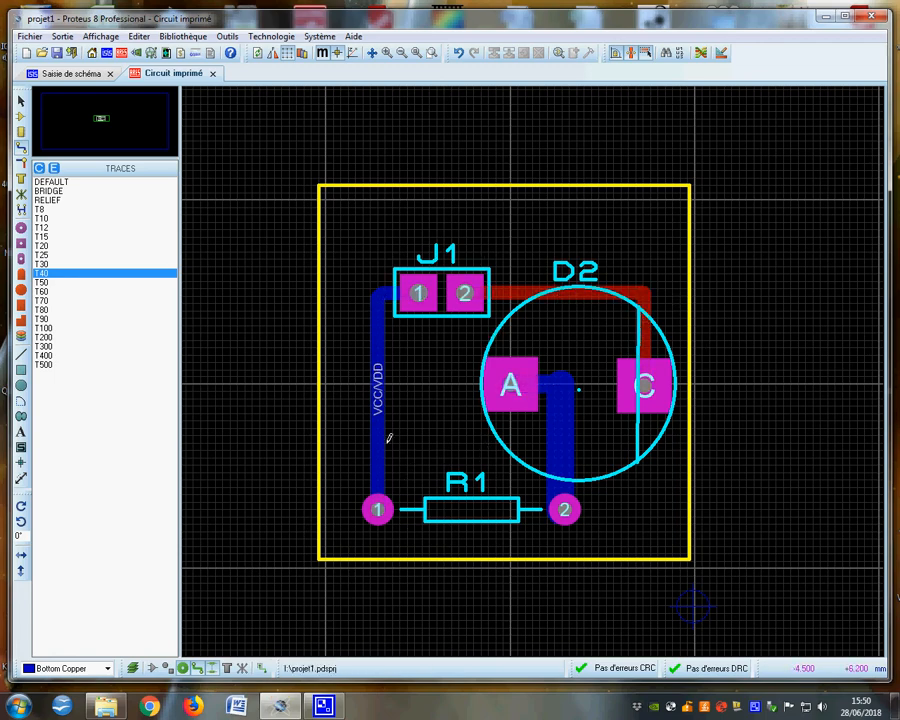
pyautogui.rightClick(522, 288)
pyautogui.rightClick(518, 284)
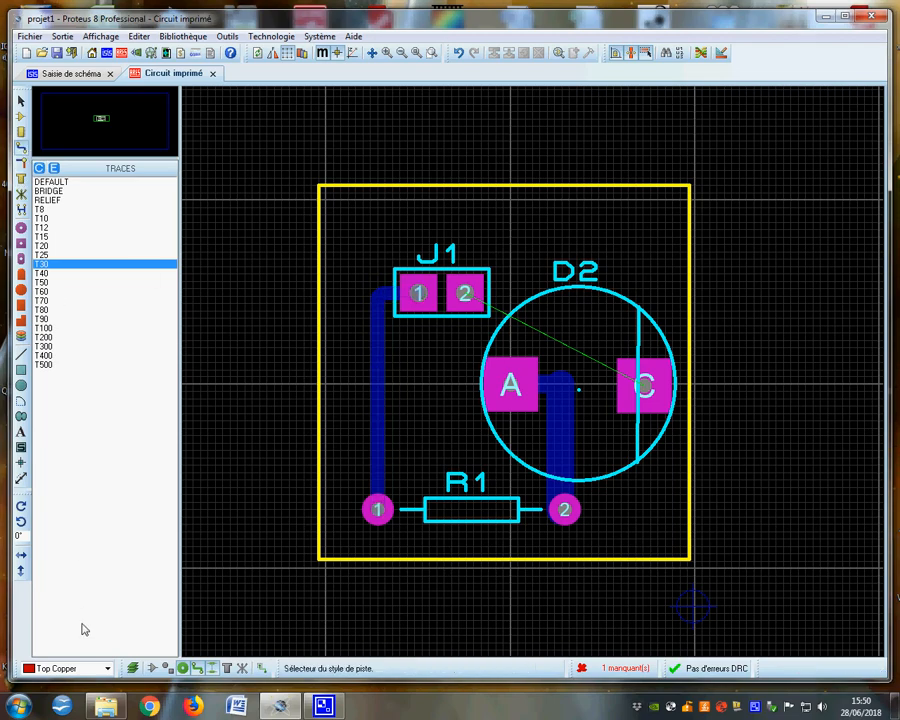
# Browse the available copper layers, try Inner 13 as the active layer, and return to Top Copper
pyautogui.click(107, 668)
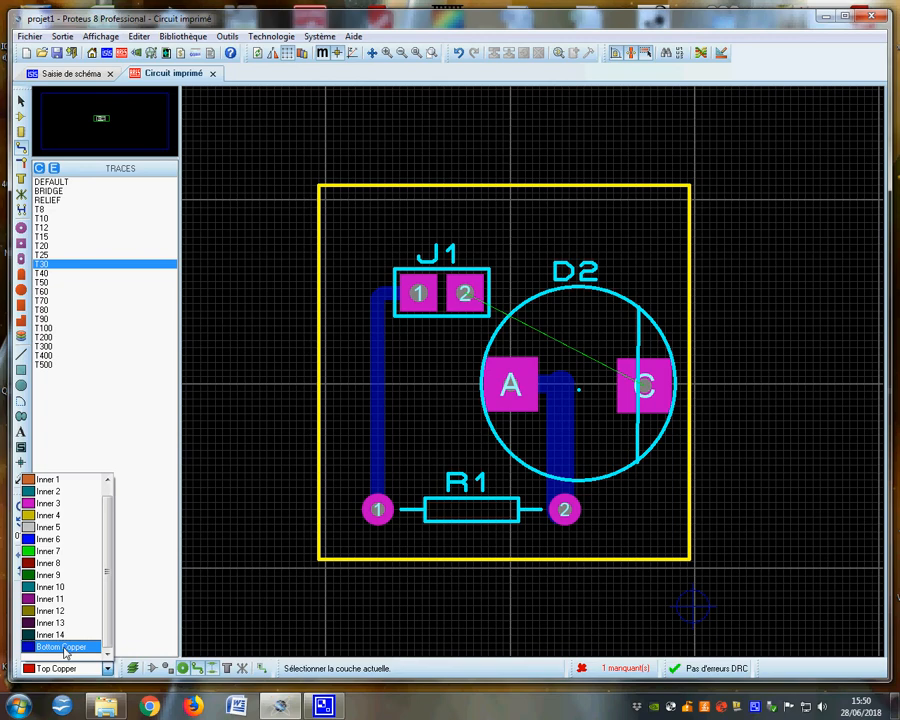
pyautogui.click(55, 623)
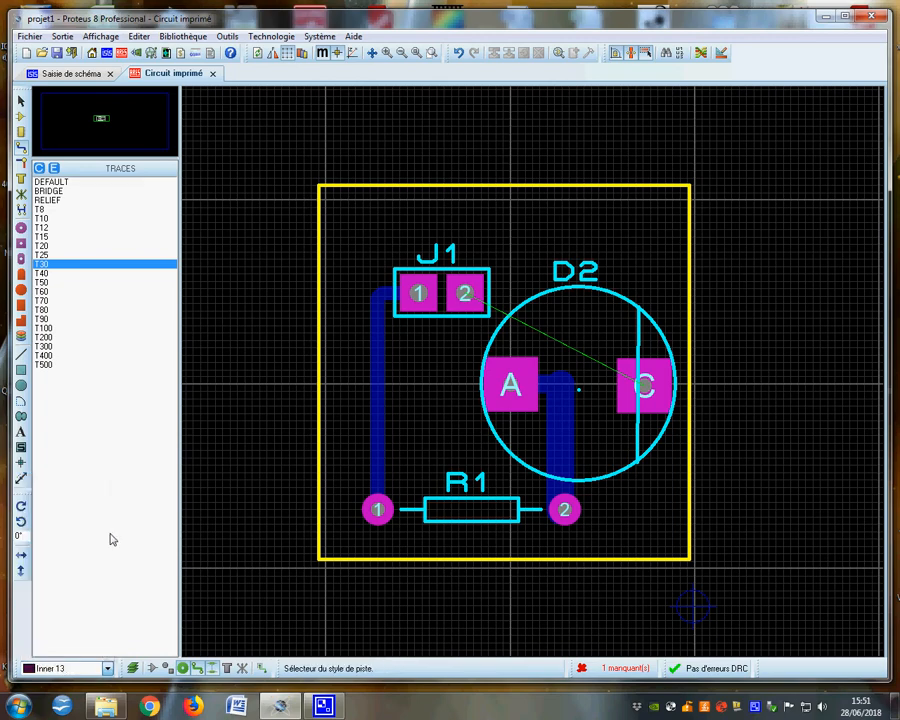
pyautogui.click(107, 668)
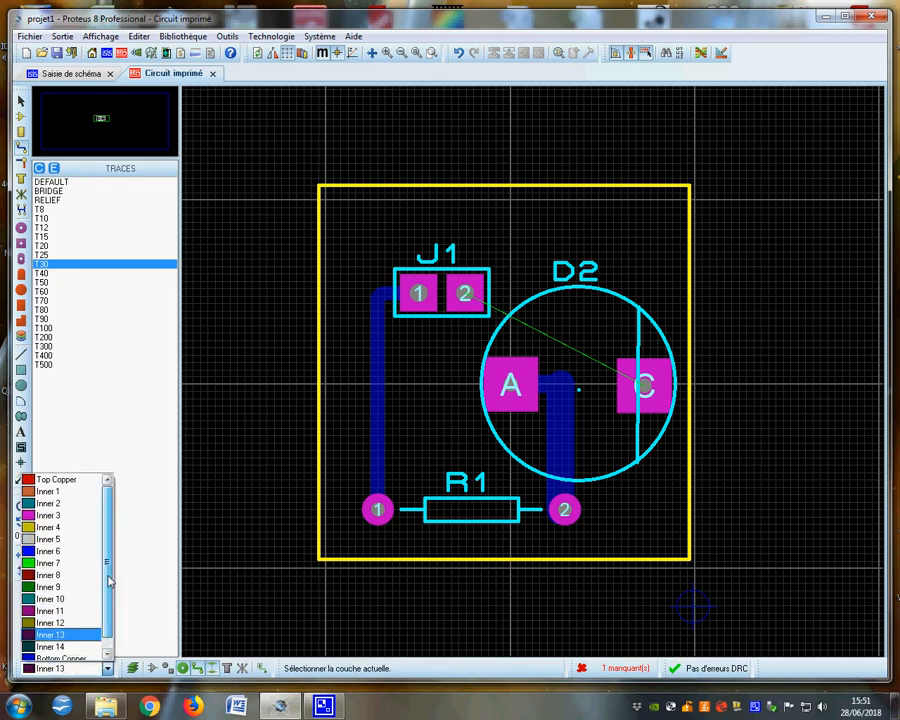
pyautogui.click(55, 479)
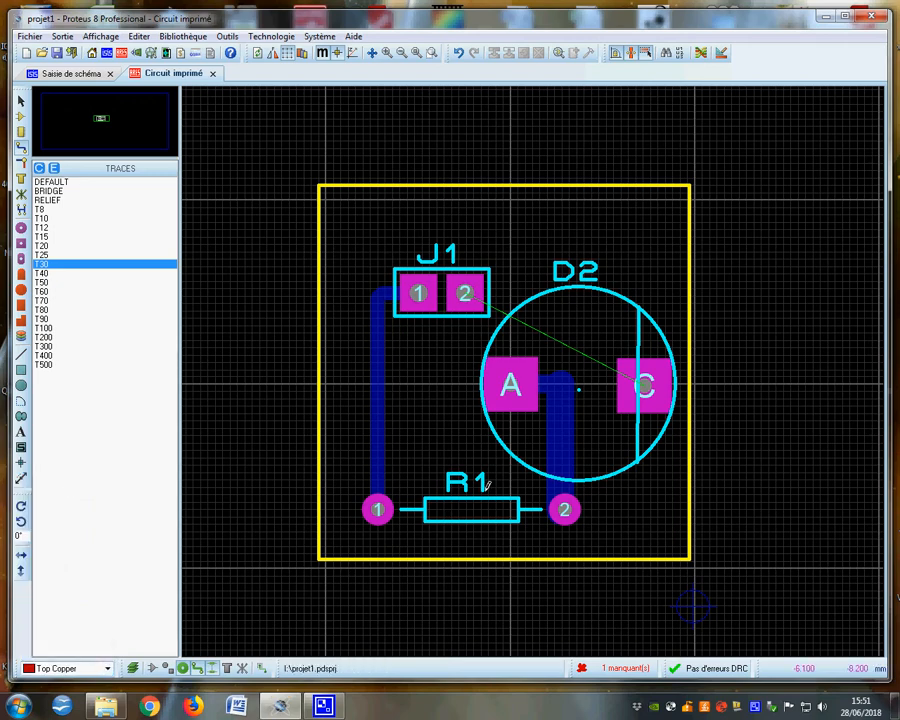
# Delete the VCC/VDD track between R1 and J1 and the track between R1 pin 2 and D2's A pad
pyautogui.rightClick(376, 427)
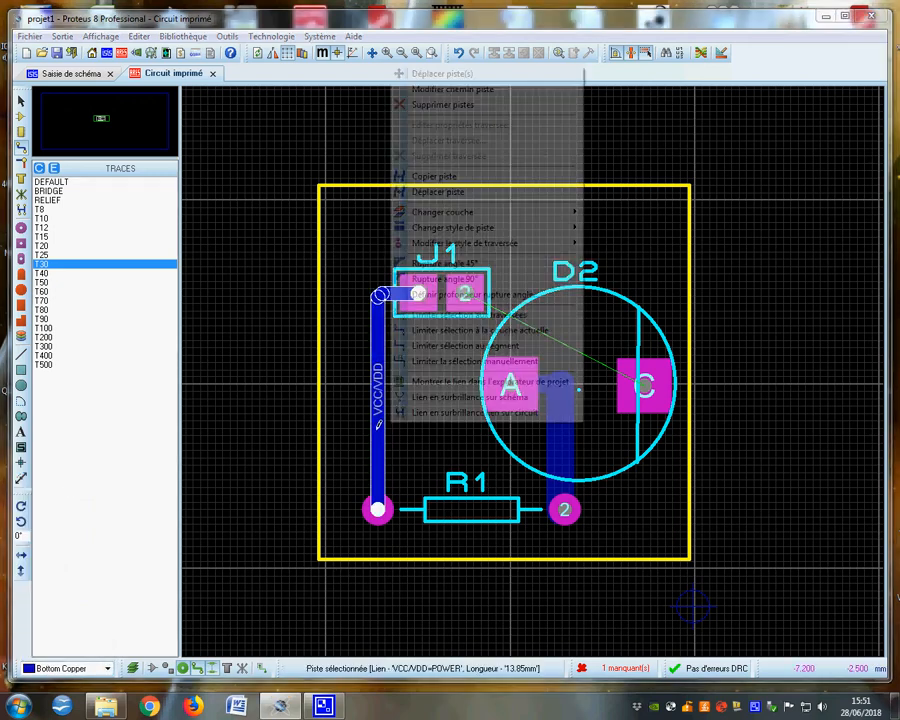
pyautogui.rightClick(376, 427)
pyautogui.rightClick(580, 430)
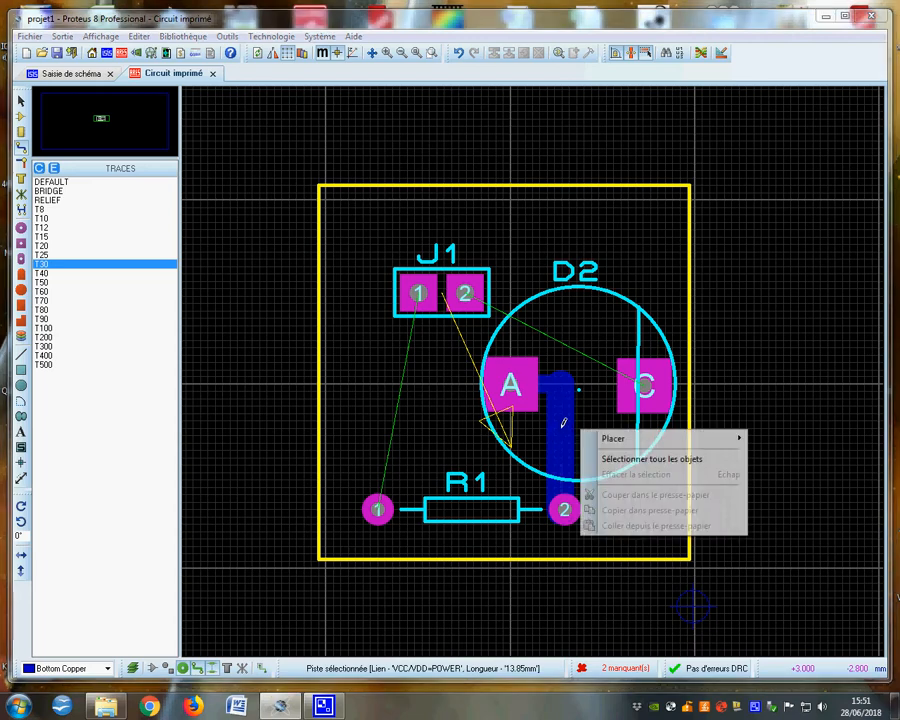
pyautogui.rightClick(563, 421)
pyautogui.rightClick(563, 421)
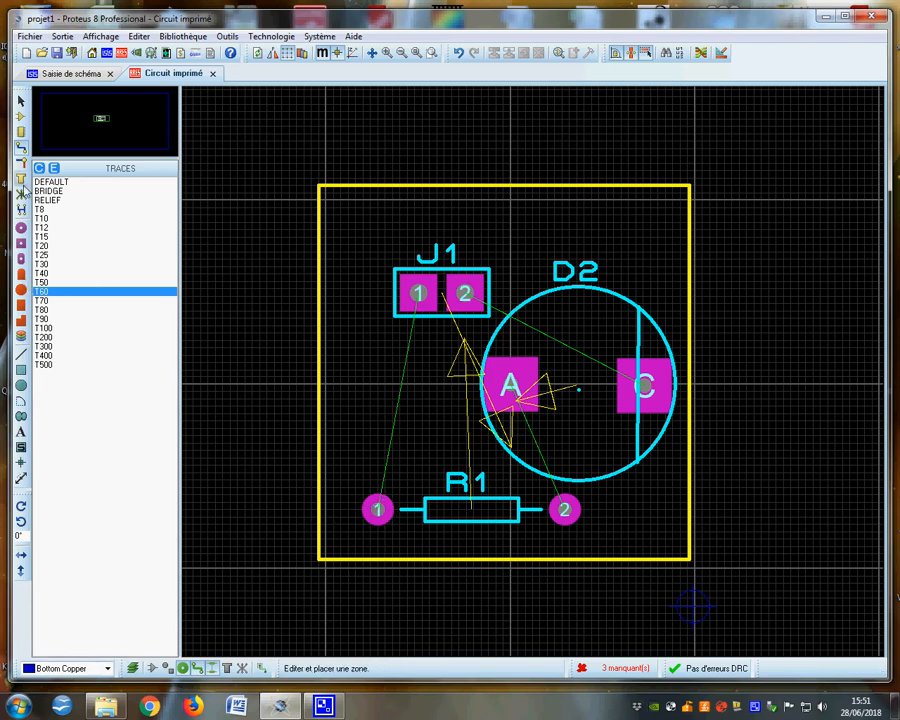
# Start a Top Copper track at R1 pin 1, run it straight up and place a via to switch to Bottom Copper
pyautogui.click(21, 149)
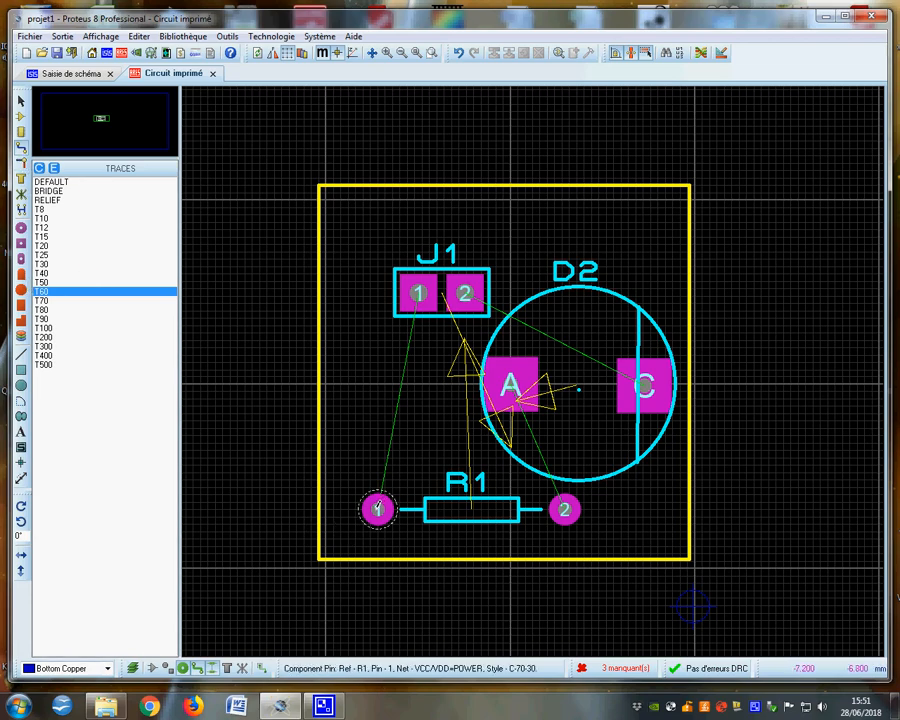
pyautogui.click(90, 668)
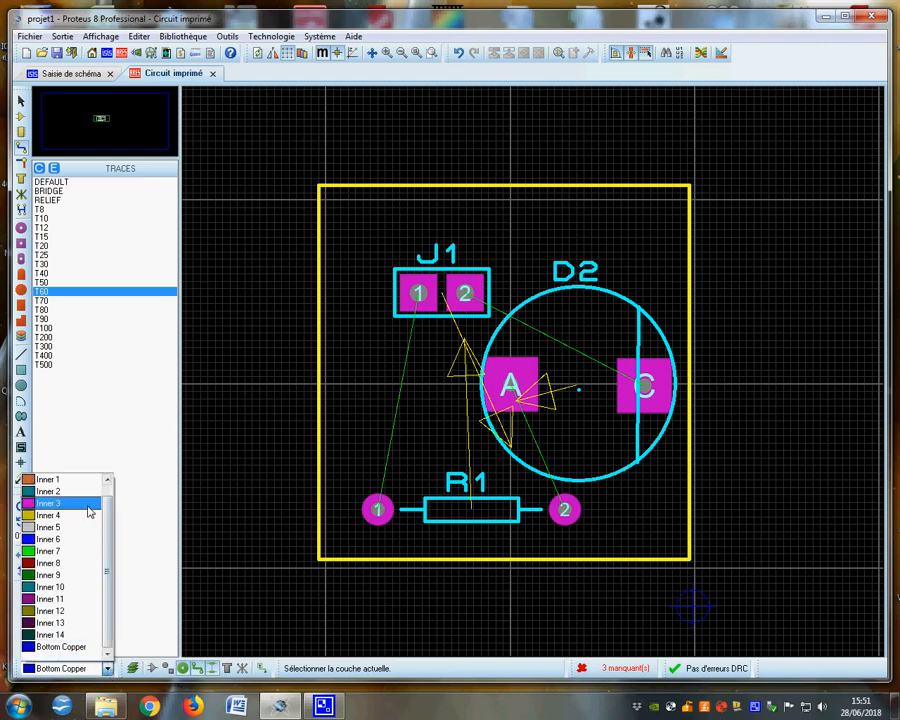
pyautogui.scroll(1, 88, 512)
pyautogui.click(60, 479)
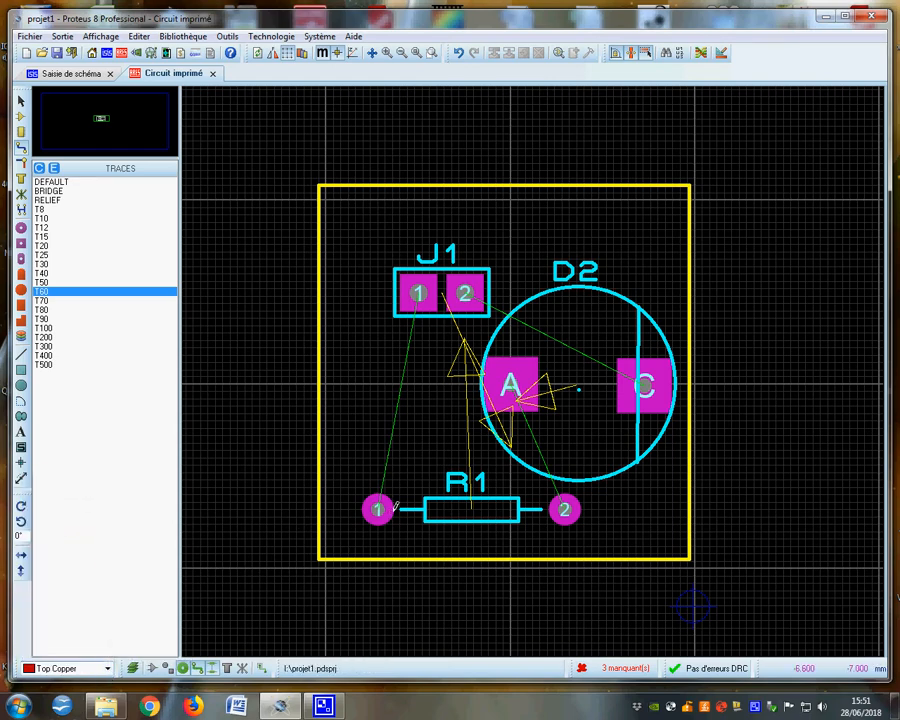
pyautogui.click(378, 509)
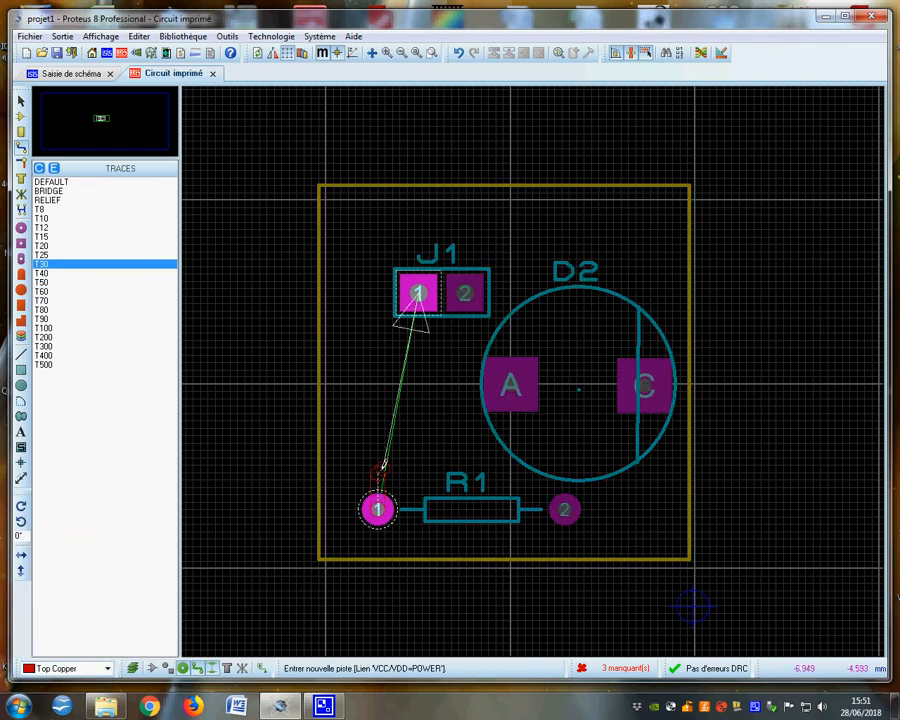
pyautogui.click(379, 420)
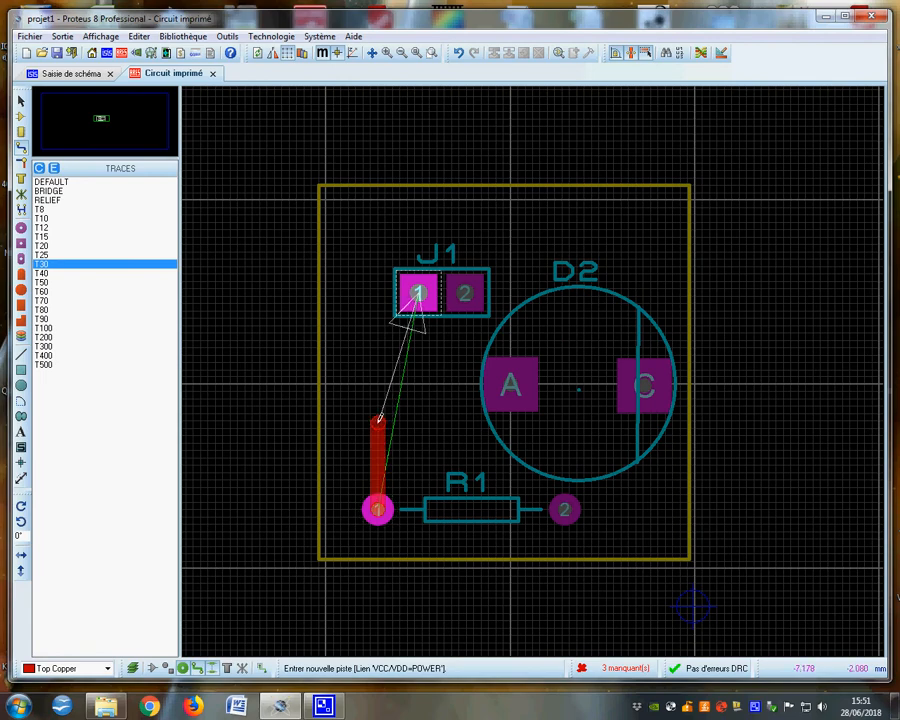
pyautogui.doubleClick(379, 420)
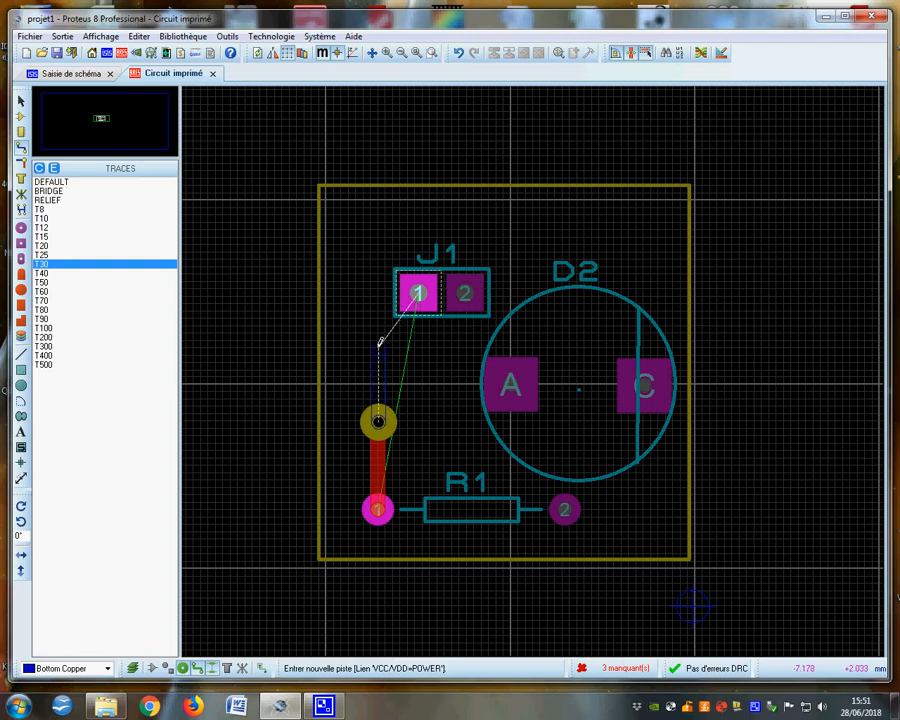
# Continue the R1 track on Bottom Copper to a second via, and finish it on Top Copper at J1 pin 1
pyautogui.click(379, 343)
pyautogui.doubleClick(379, 344)
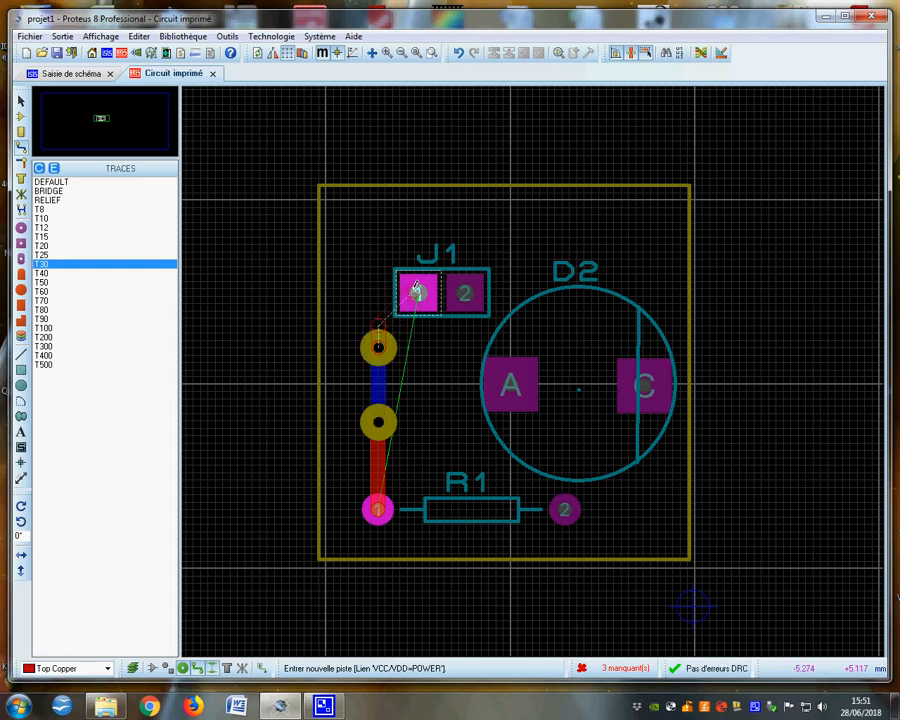
pyautogui.click(379, 290)
pyautogui.click(418, 288)
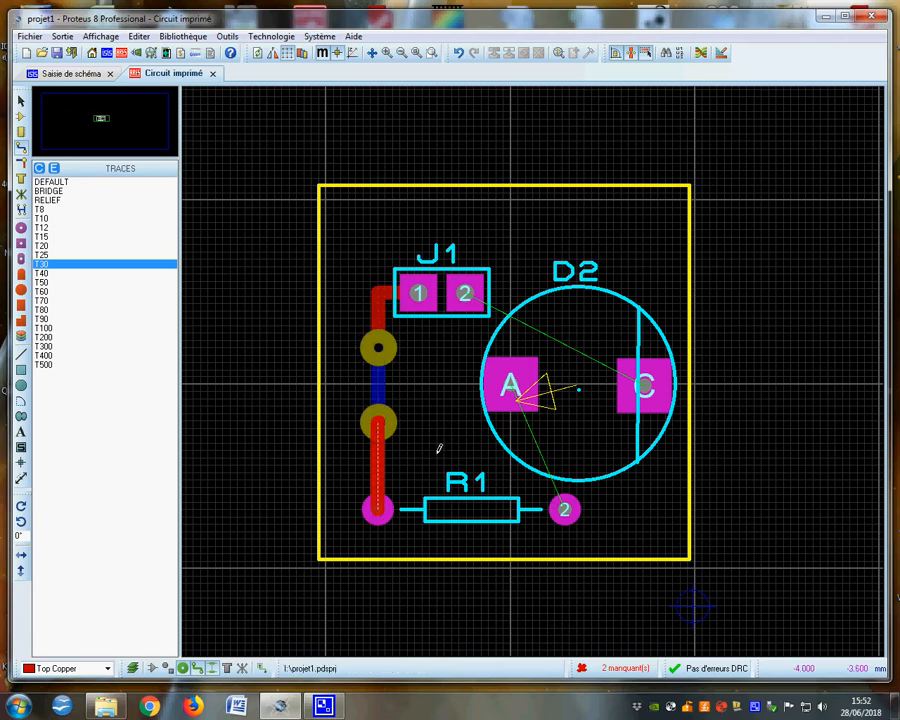
# Route the GND track from J1 pin 2 over and down to D2's C pad, alternating Top and Bottom Copper through three vias
pyautogui.click(465, 291)
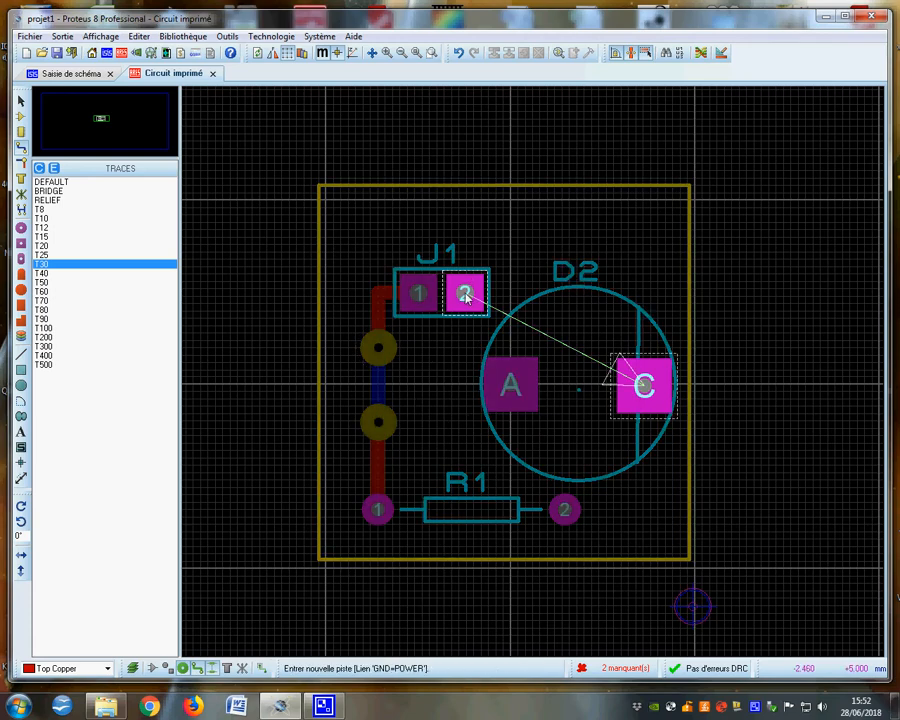
pyautogui.doubleClick(465, 222)
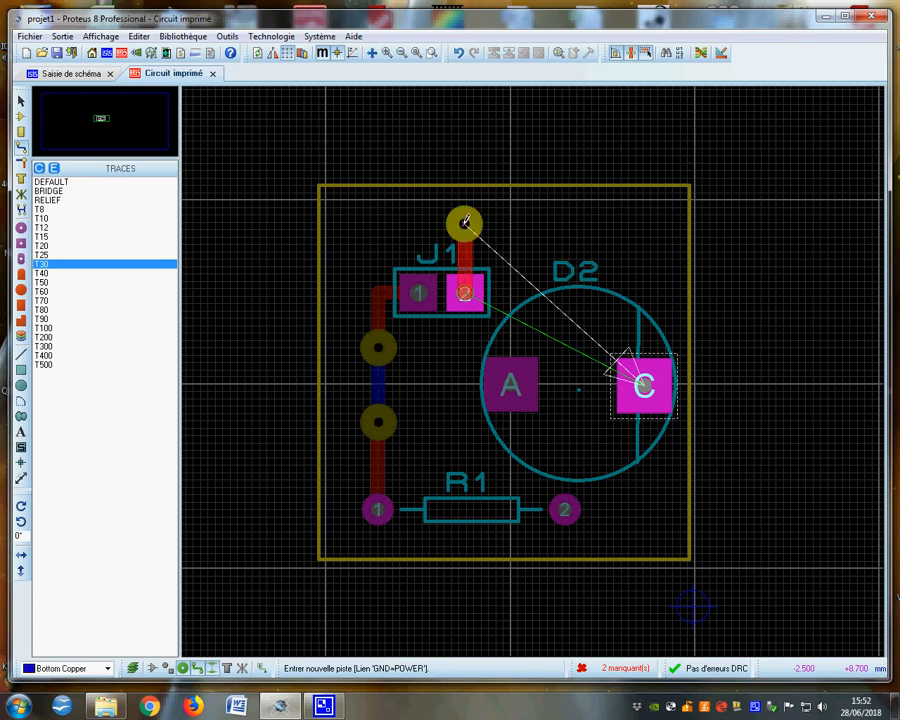
pyautogui.doubleClick(648, 222)
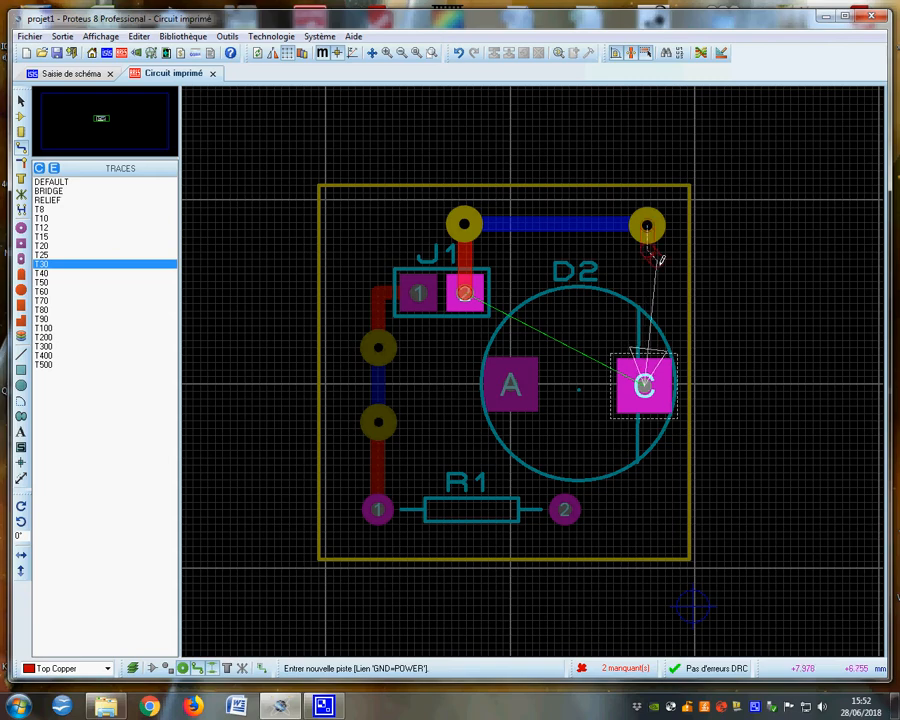
pyautogui.click(648, 223)
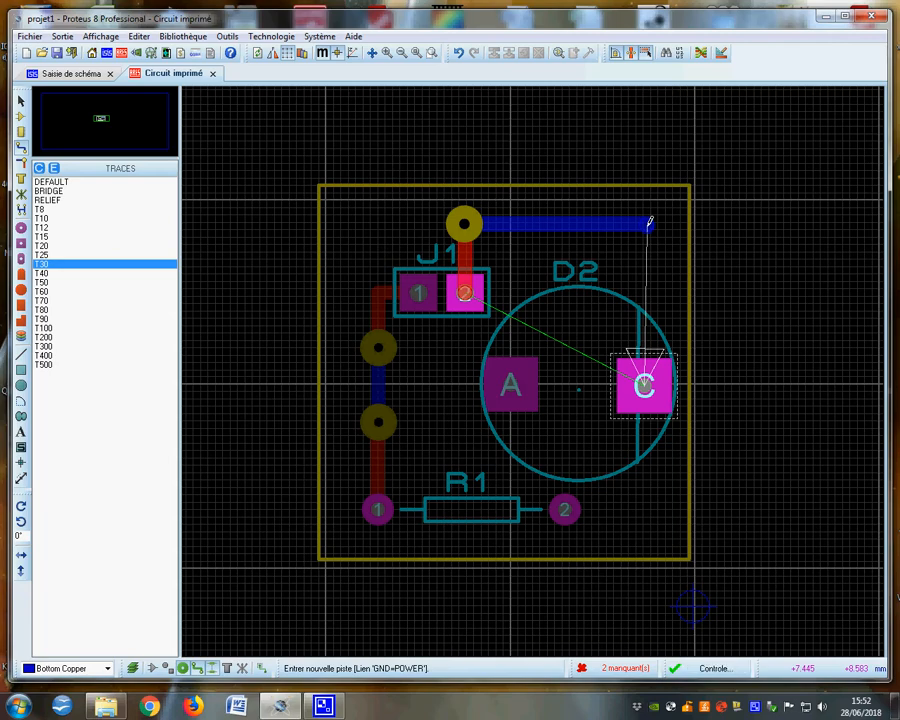
pyautogui.doubleClick(648, 223)
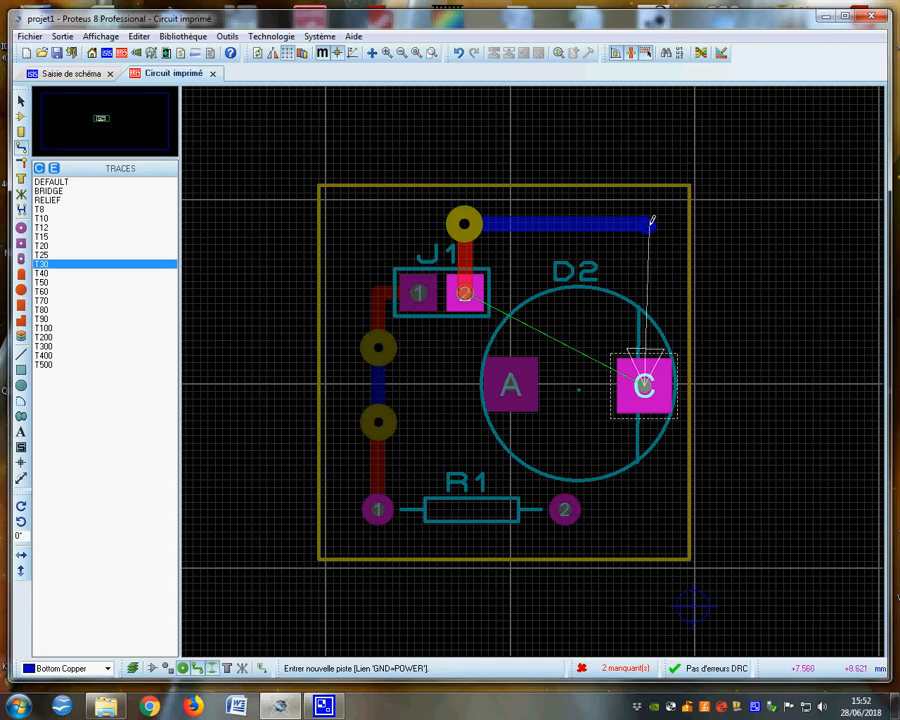
pyautogui.doubleClick(651, 222)
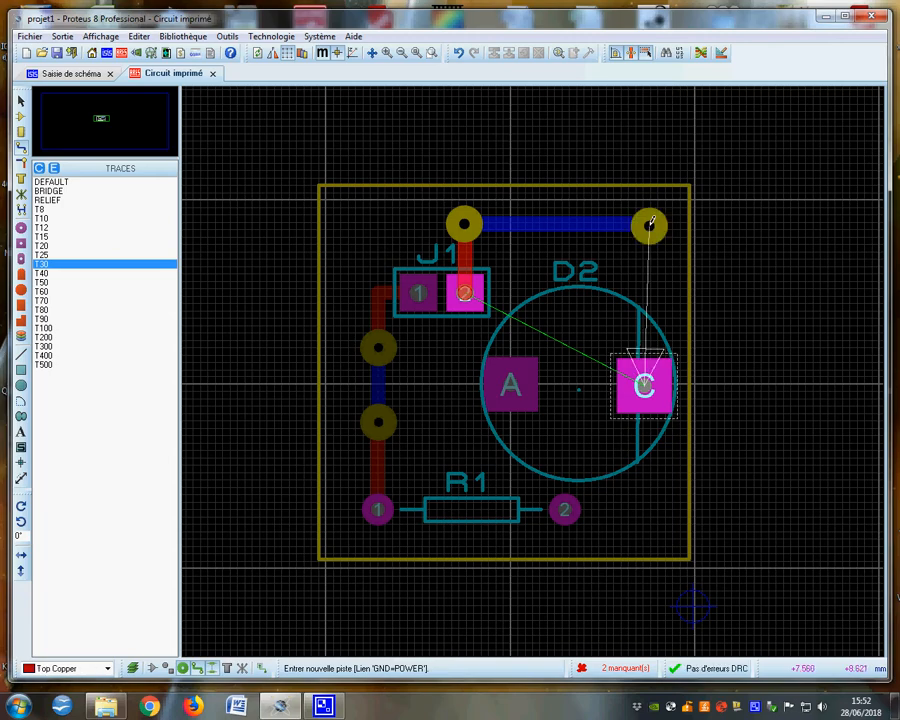
pyautogui.doubleClick(649, 292)
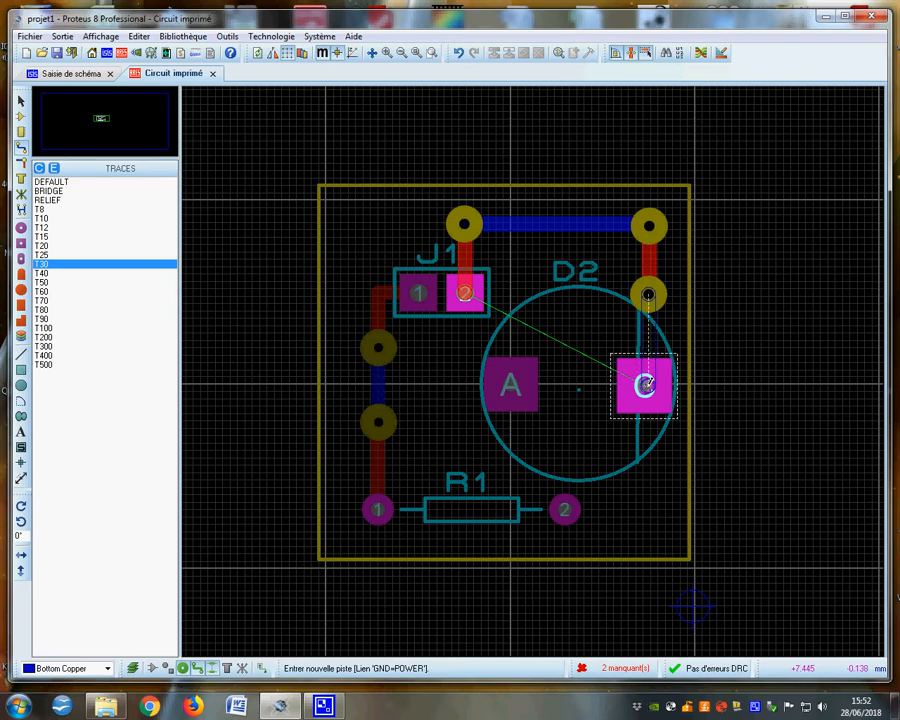
pyautogui.click(645, 384)
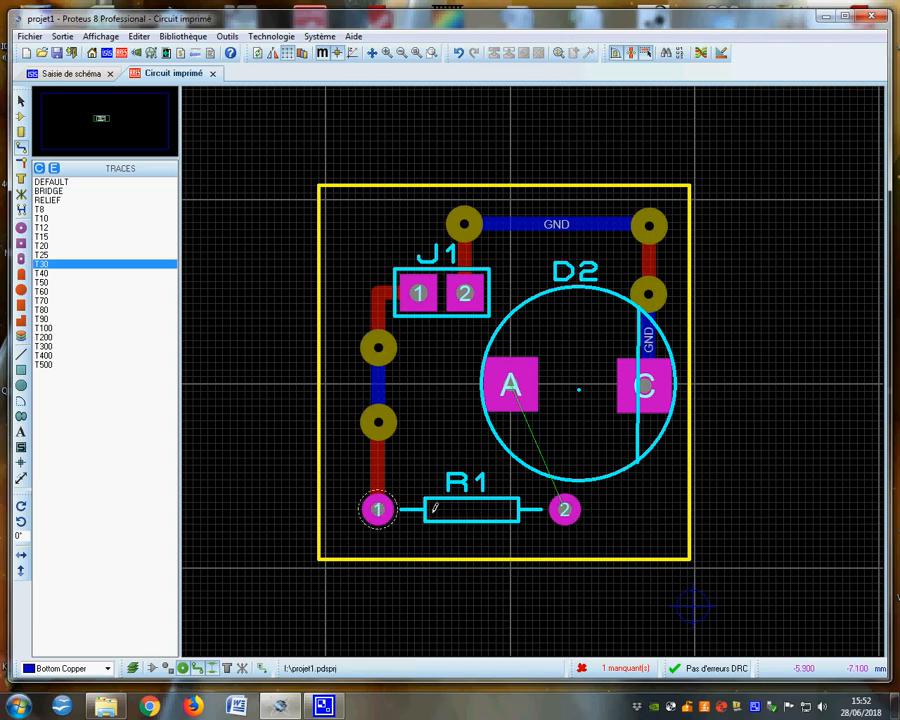
# Make Top Copper the active routing layer again
pyautogui.click(107, 668)
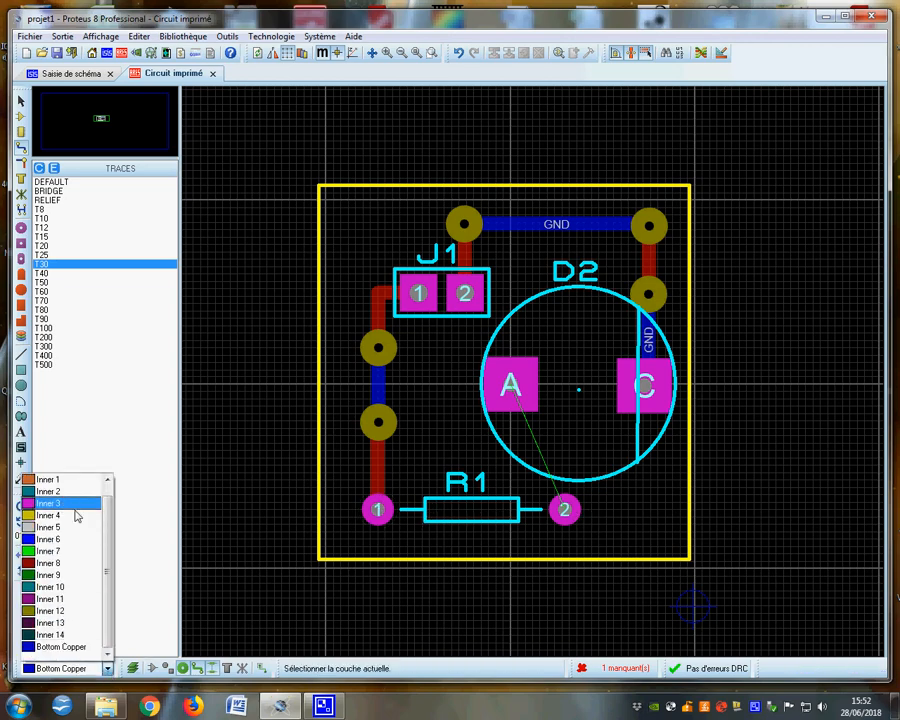
pyautogui.scroll(1, 90, 500)
pyautogui.click(50, 479)
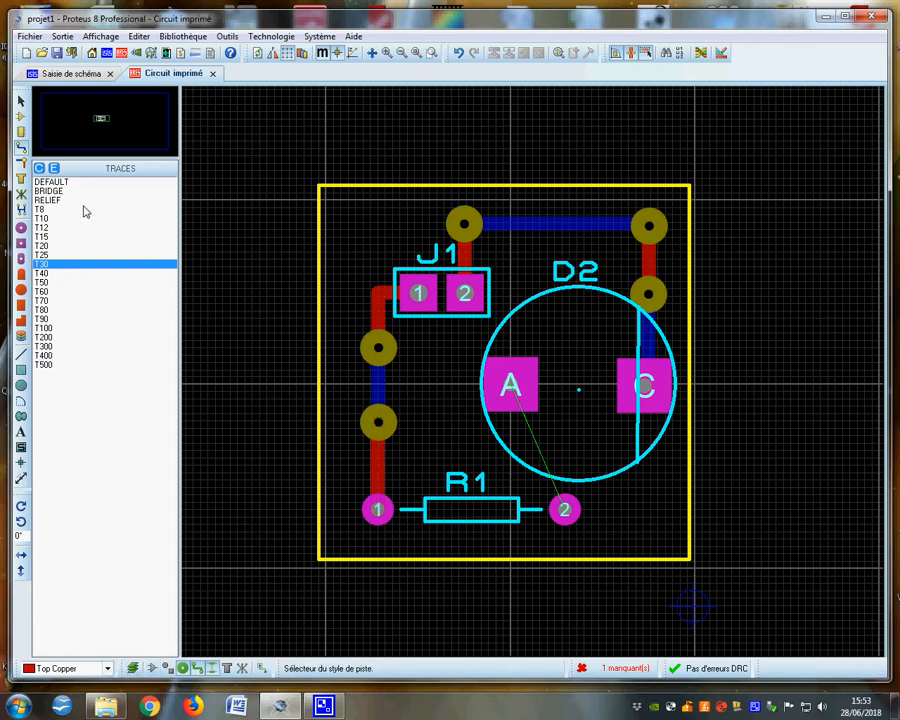
# Move component D2 from the Component Side to the Solder Side of the board
pyautogui.click(21, 116)
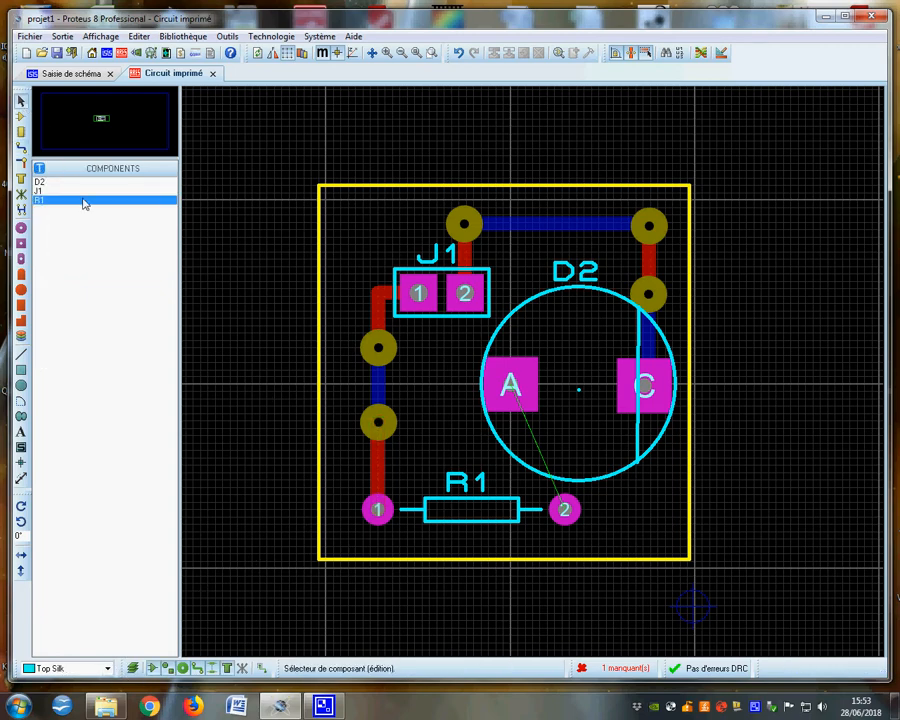
pyautogui.rightClick(492, 392)
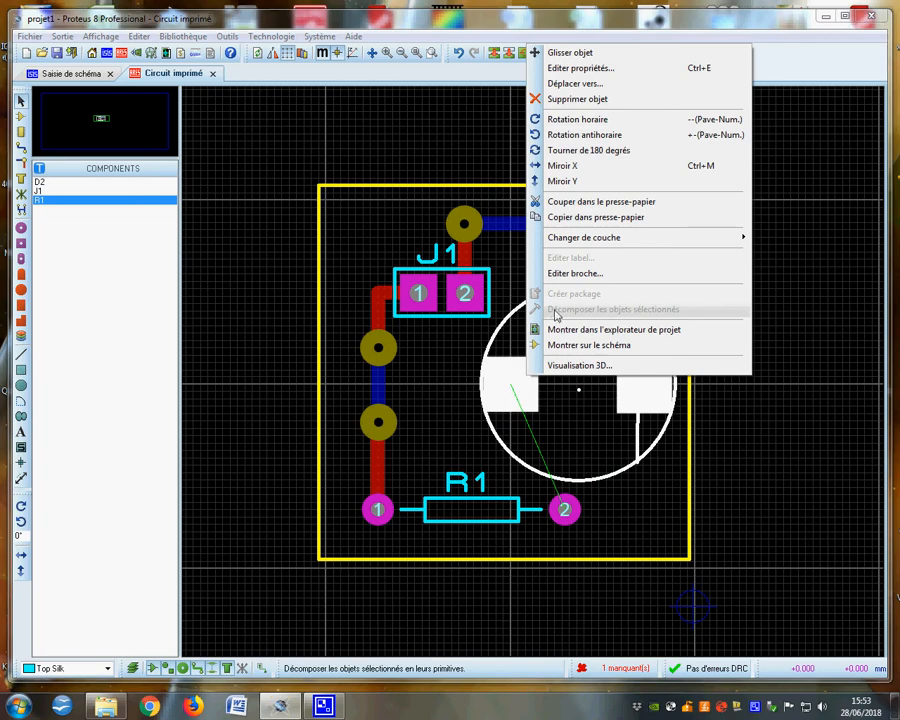
pyautogui.moveTo(579, 243)
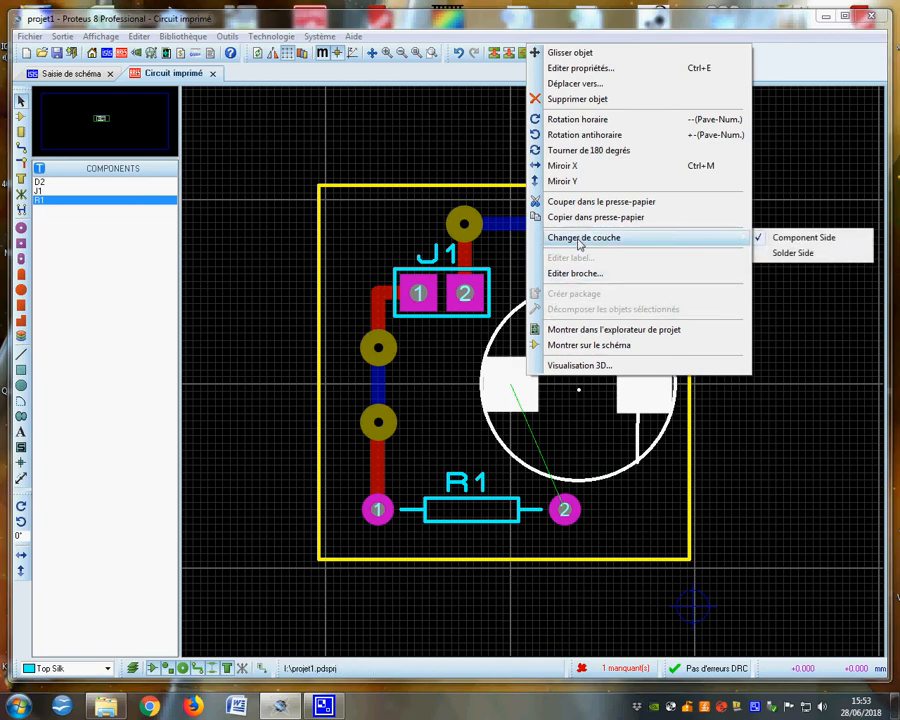
pyautogui.click(786, 240)
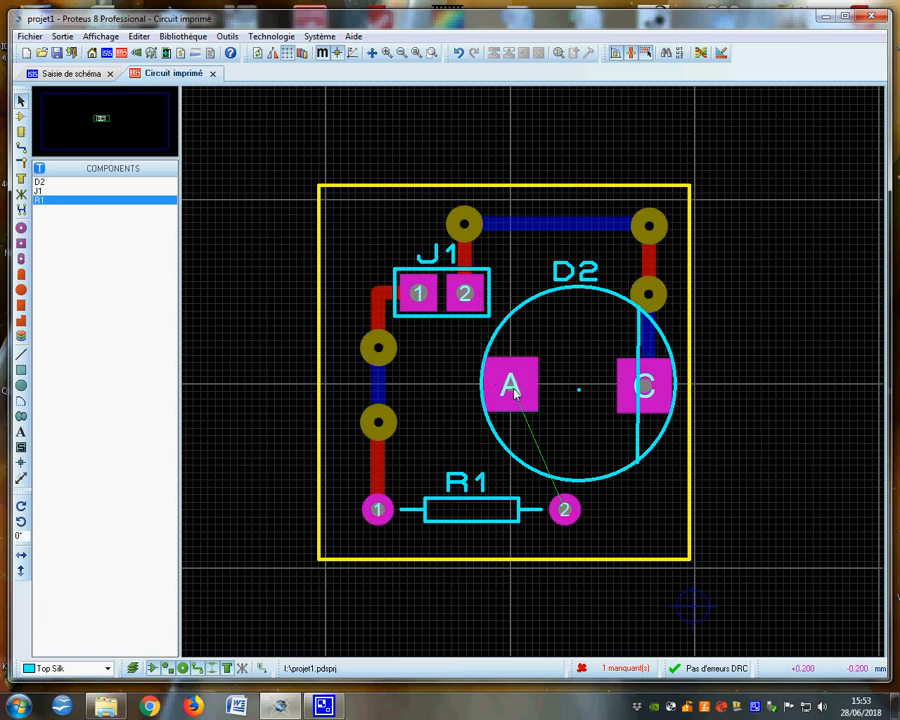
pyautogui.rightClick(512, 388)
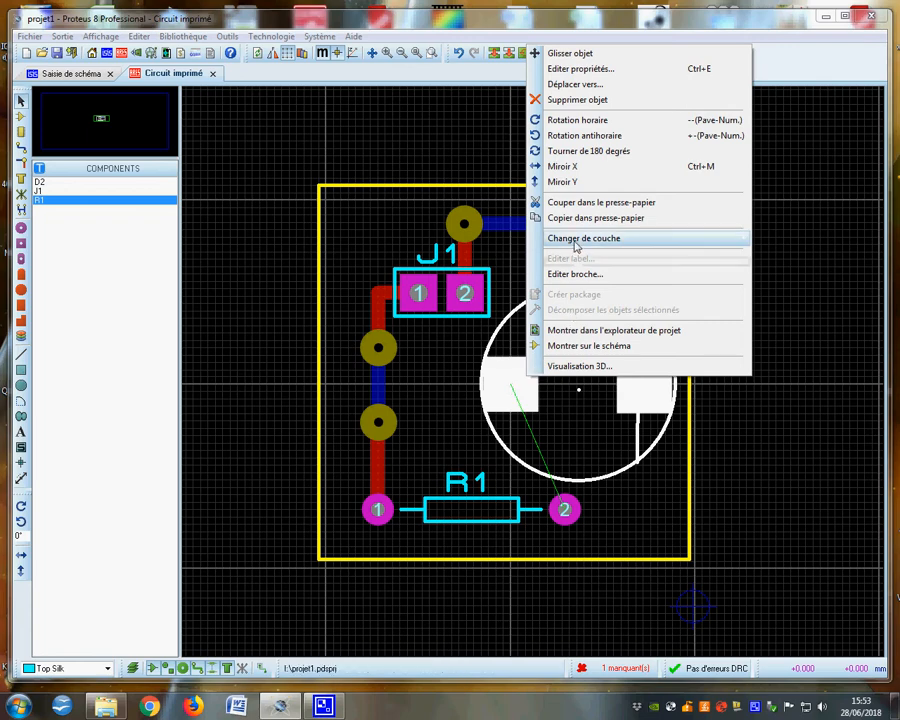
pyautogui.moveTo(663, 239)
pyautogui.click(788, 254)
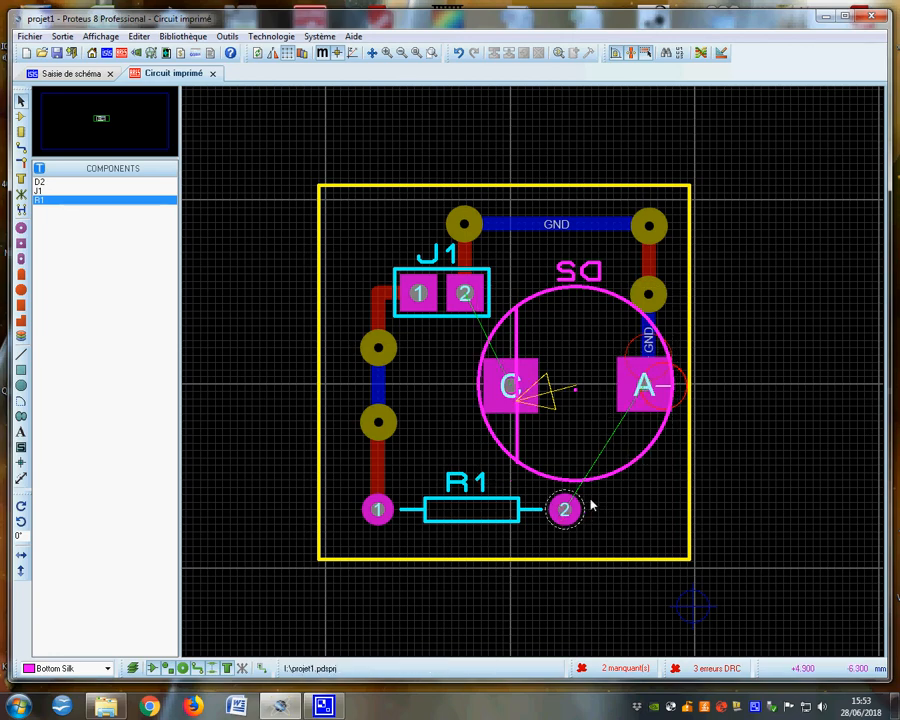
# Try routing D2's A pad to R1 pin 2 on Top Copper, and delete that track
pyautogui.click(20, 147)
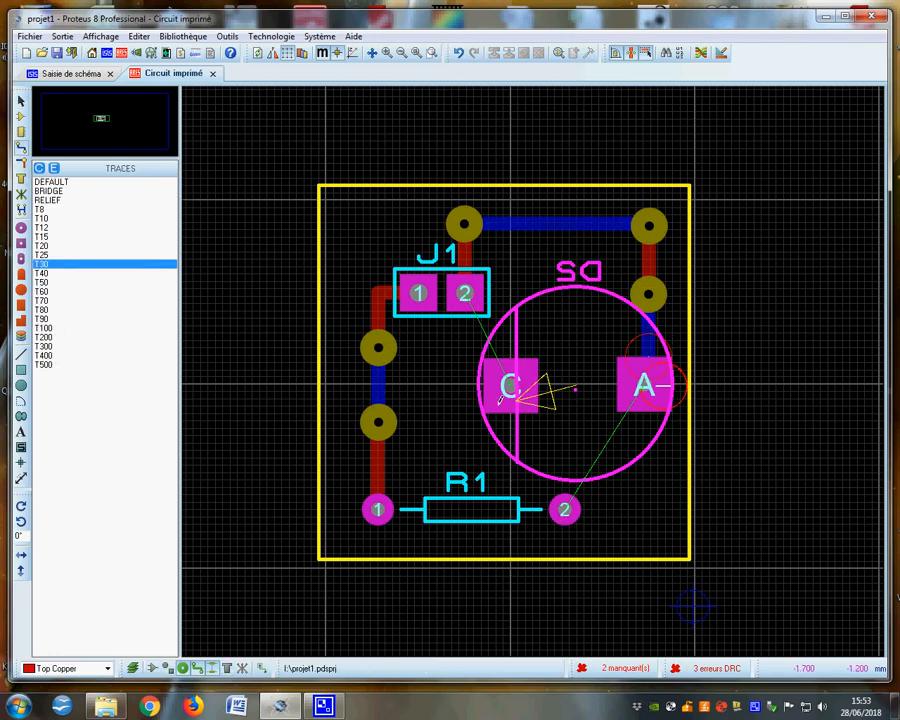
pyautogui.click(645, 380)
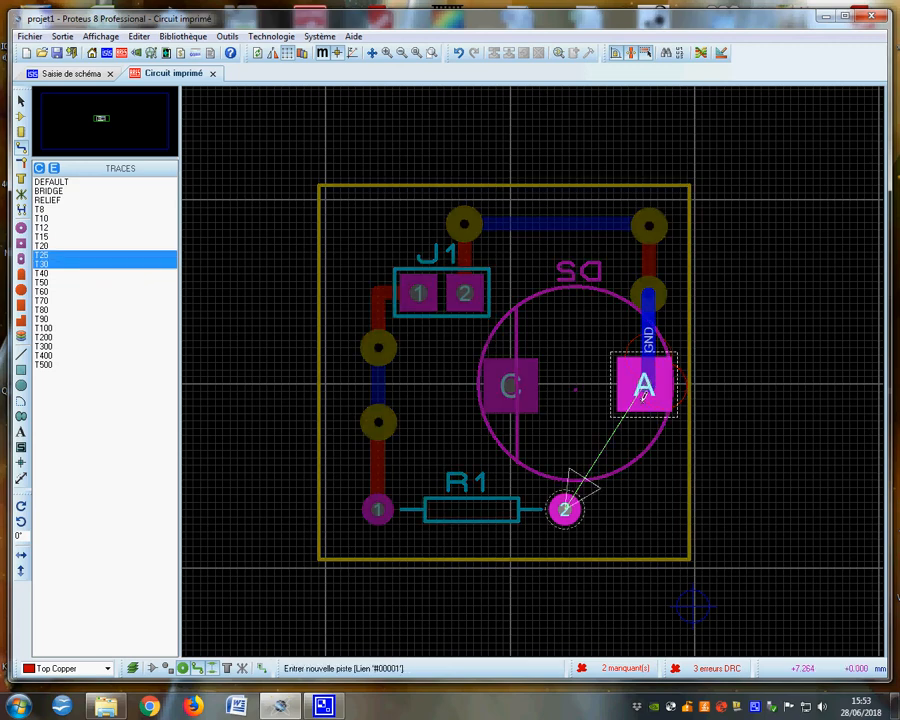
pyautogui.click(565, 510)
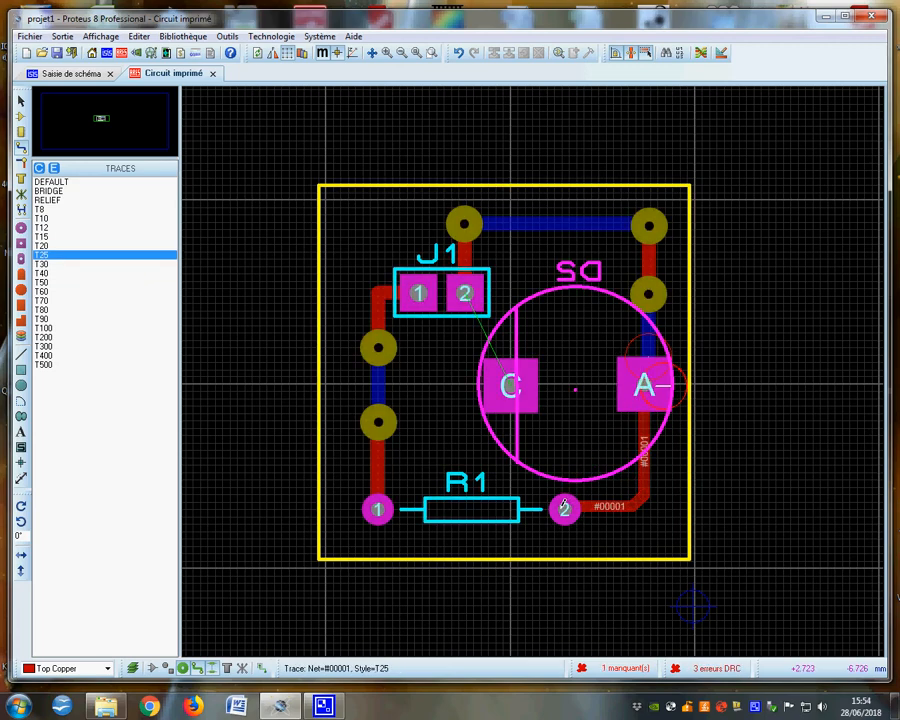
pyautogui.rightClick(622, 496)
pyautogui.click(680, 214)
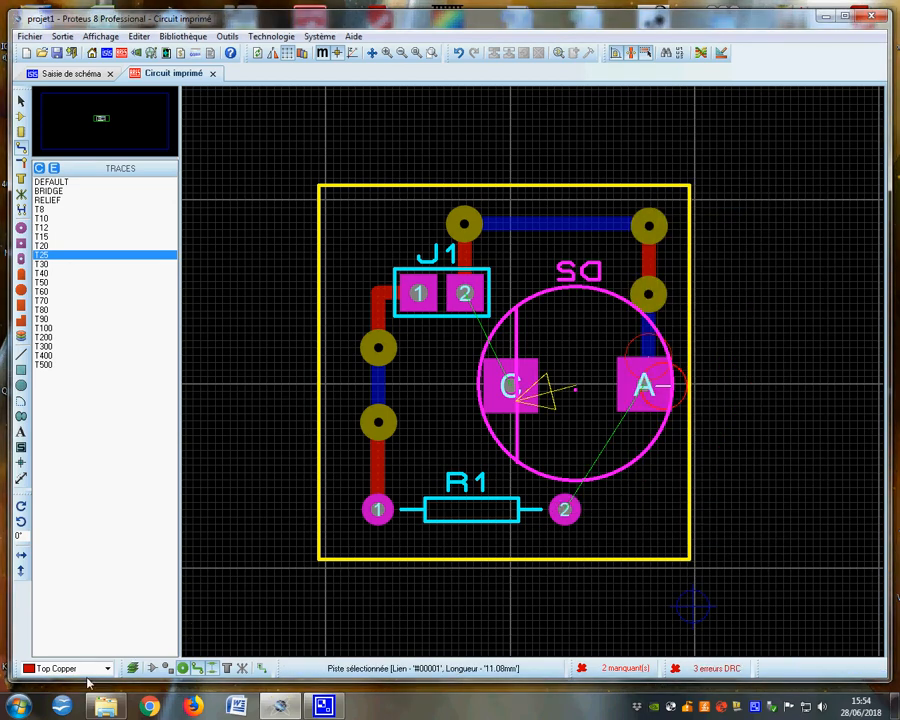
# Switch the active layer to Bottom Copper and route a track between R1 pin 2 and D2's A pad
pyautogui.click(75, 668)
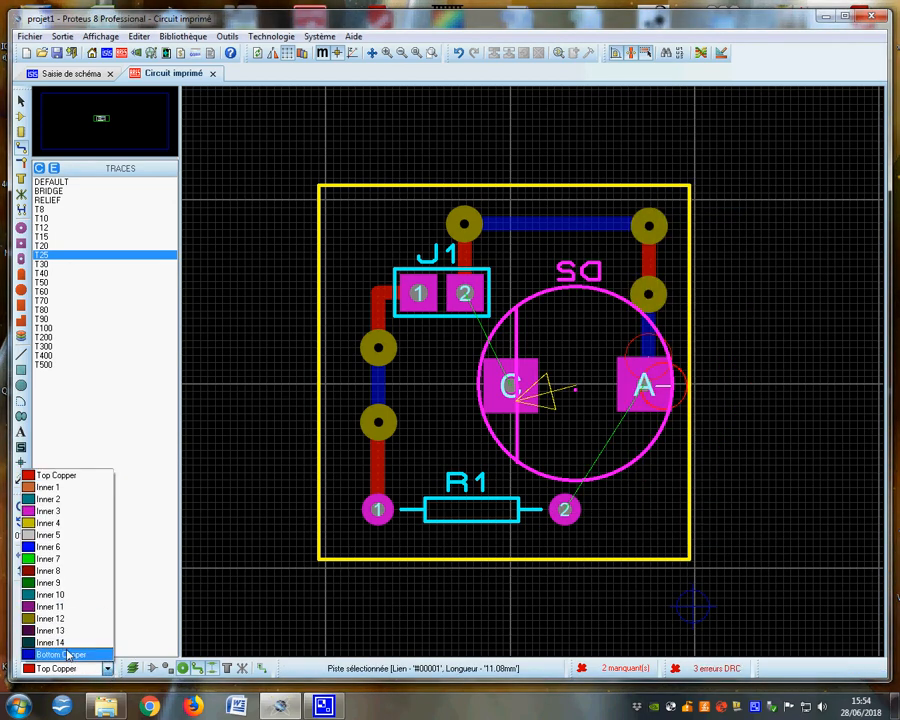
pyautogui.click(67, 655)
pyautogui.click(640, 392)
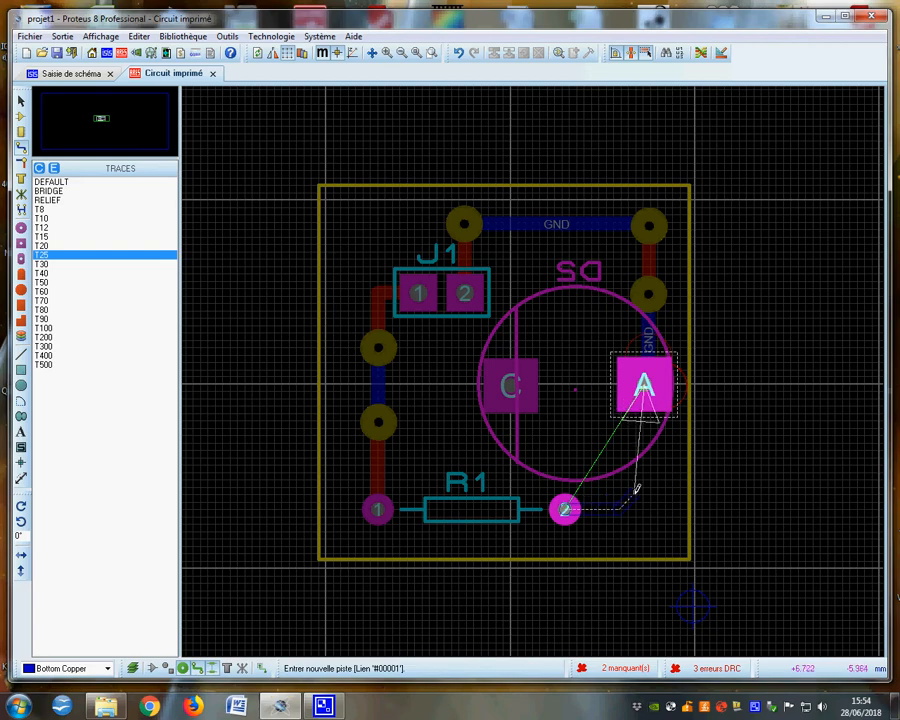
pyautogui.click(565, 510)
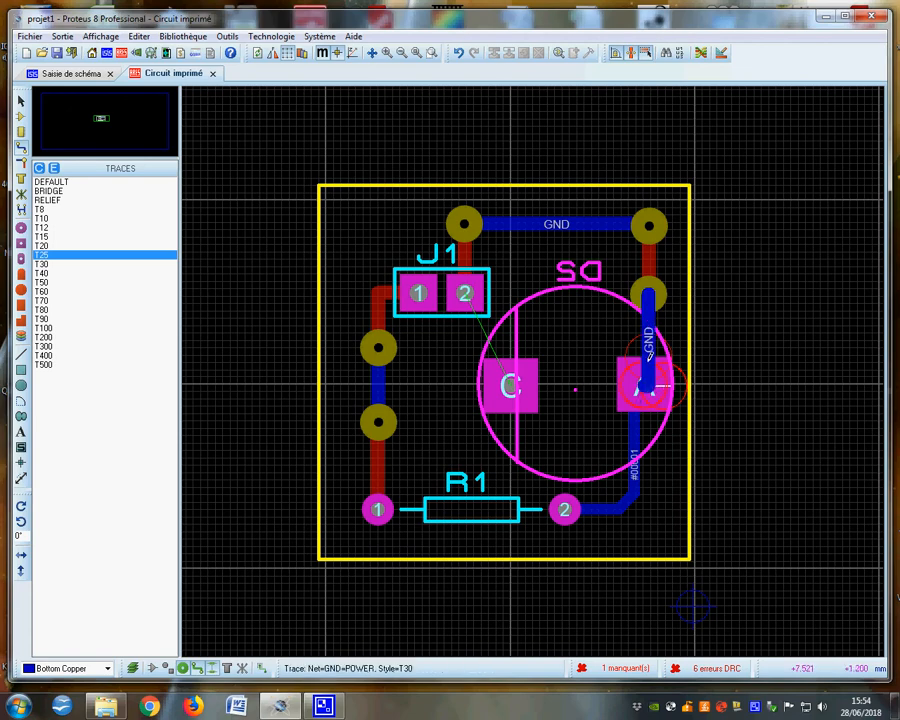
# Delete the GND track with its vias, and replace the track between R1 pin 2 and D2's A pad with a new Bottom Copper one
pyautogui.click(645, 378)
pyautogui.press('Delete')
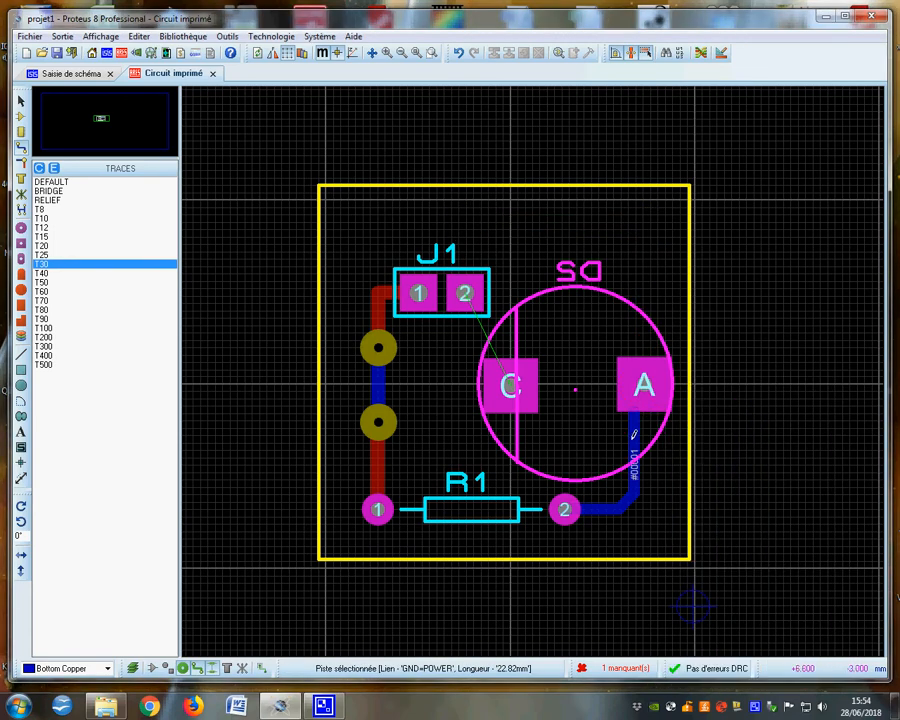
pyautogui.rightClick(642, 437)
pyautogui.rightClick(642, 437)
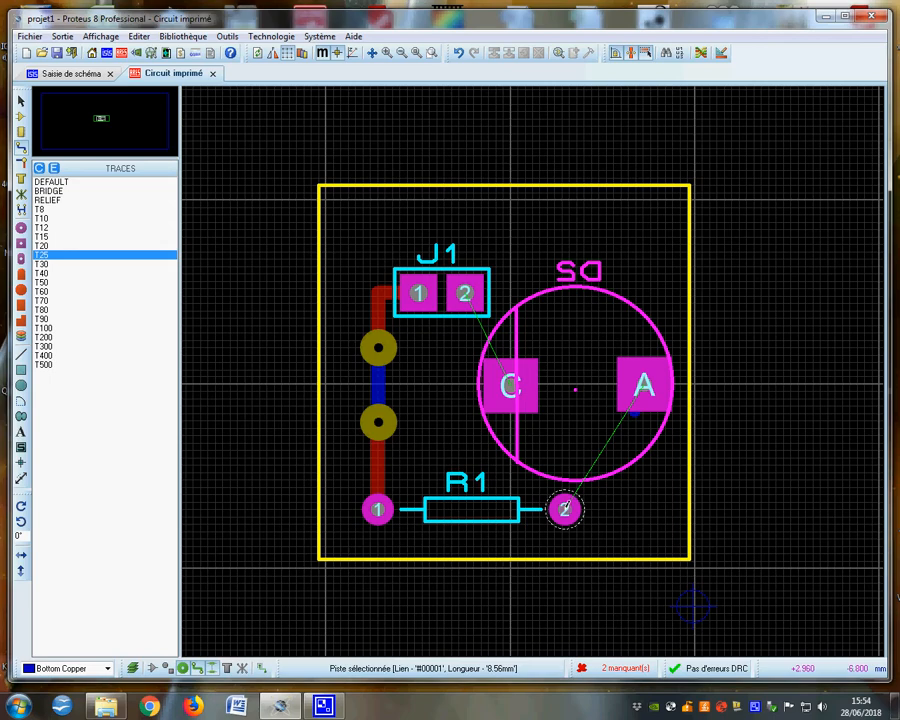
pyautogui.click(568, 509)
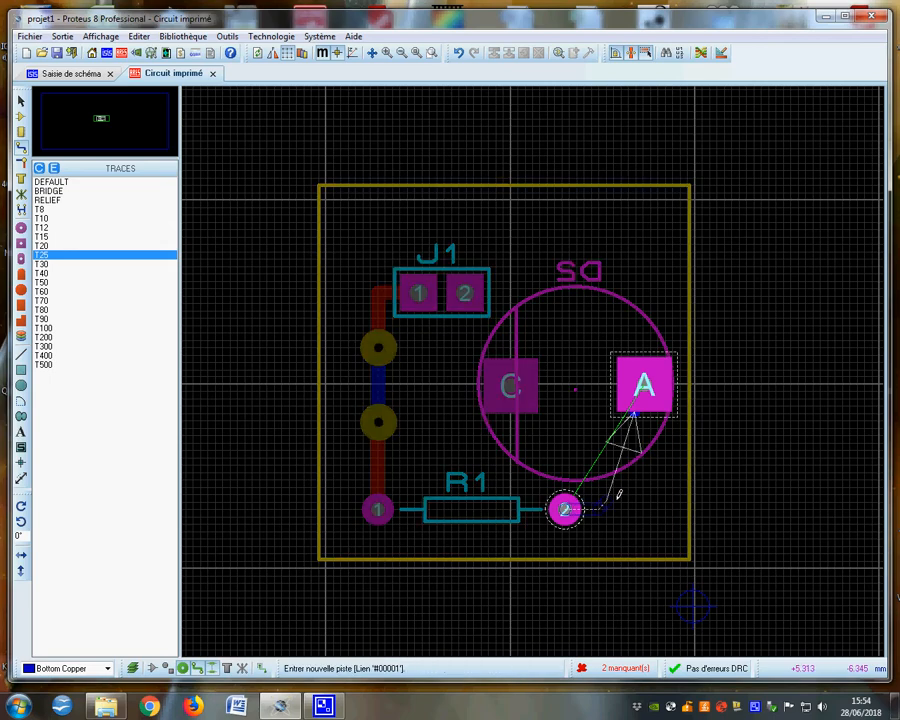
pyautogui.click(642, 390)
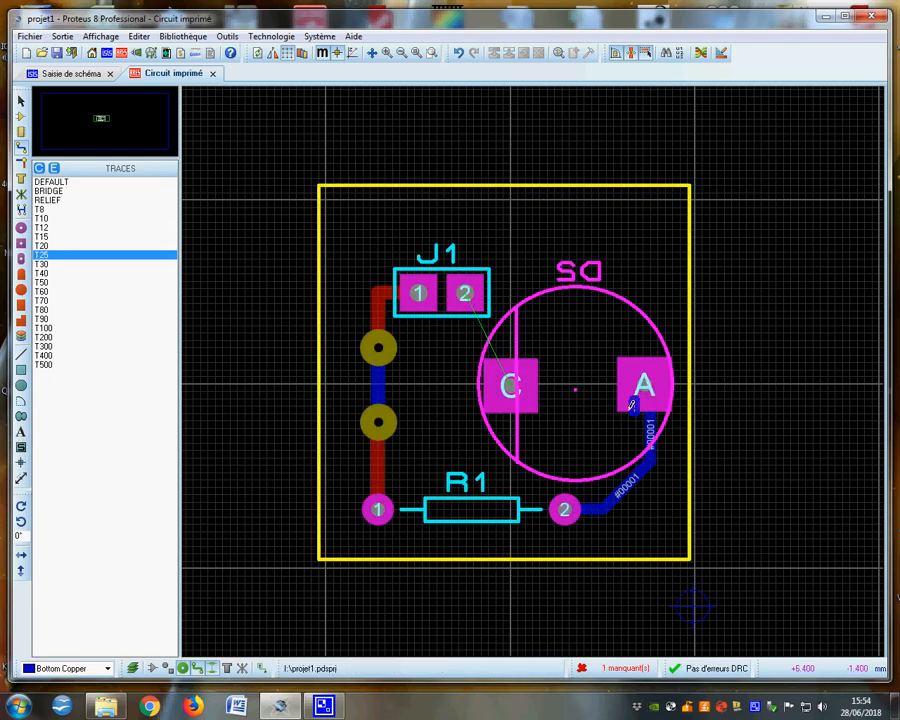
# Compare the board's routing with the wiring in the schematic, and return to the PCB layout
pyautogui.rightClick(637, 403)
pyautogui.click(634, 403)
pyautogui.click(85, 80)
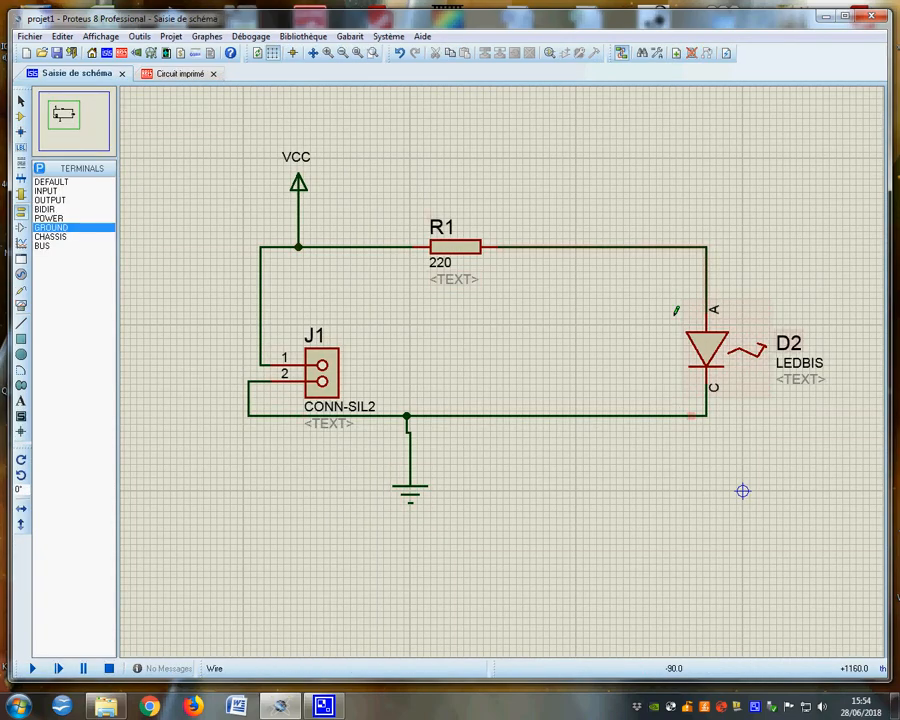
pyautogui.click(180, 74)
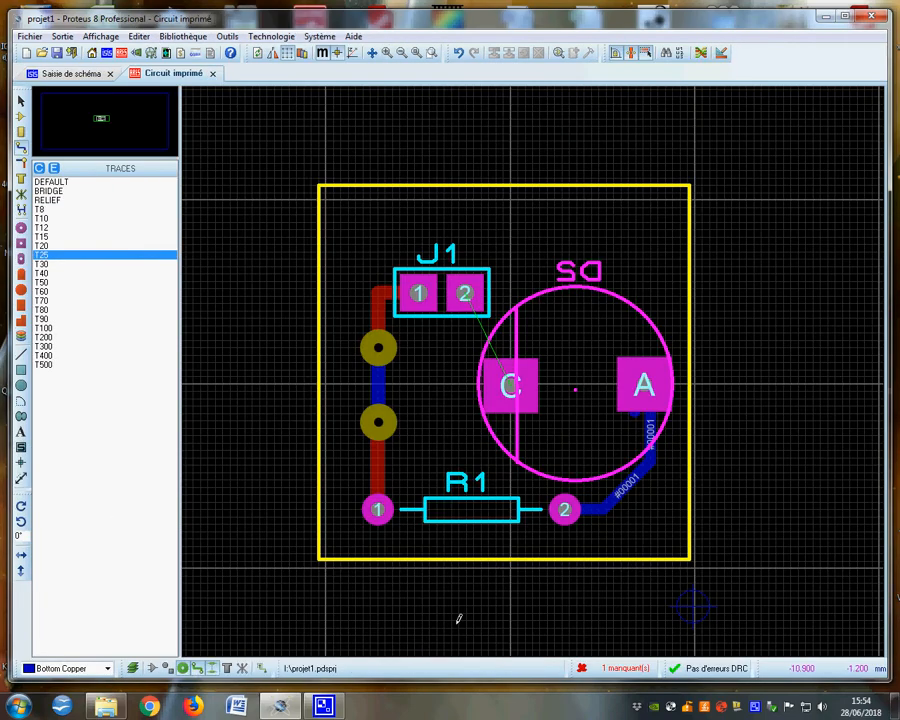
# Examine the tracks between J1 pin 1 and R1 pin 1, and review the clearances in the design rules manager
pyautogui.click(381, 325)
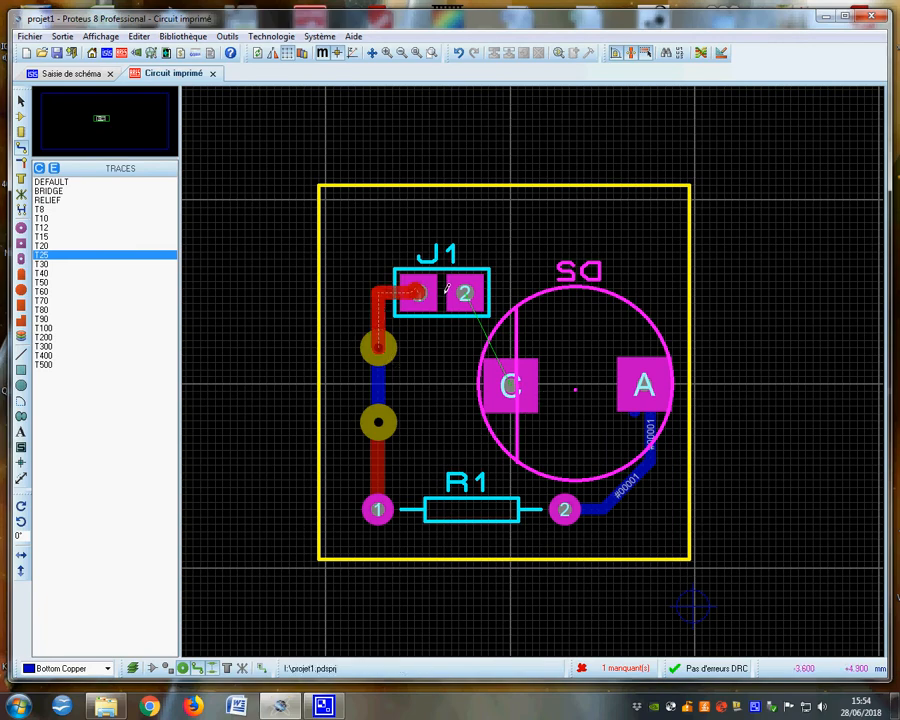
pyautogui.click(418, 293)
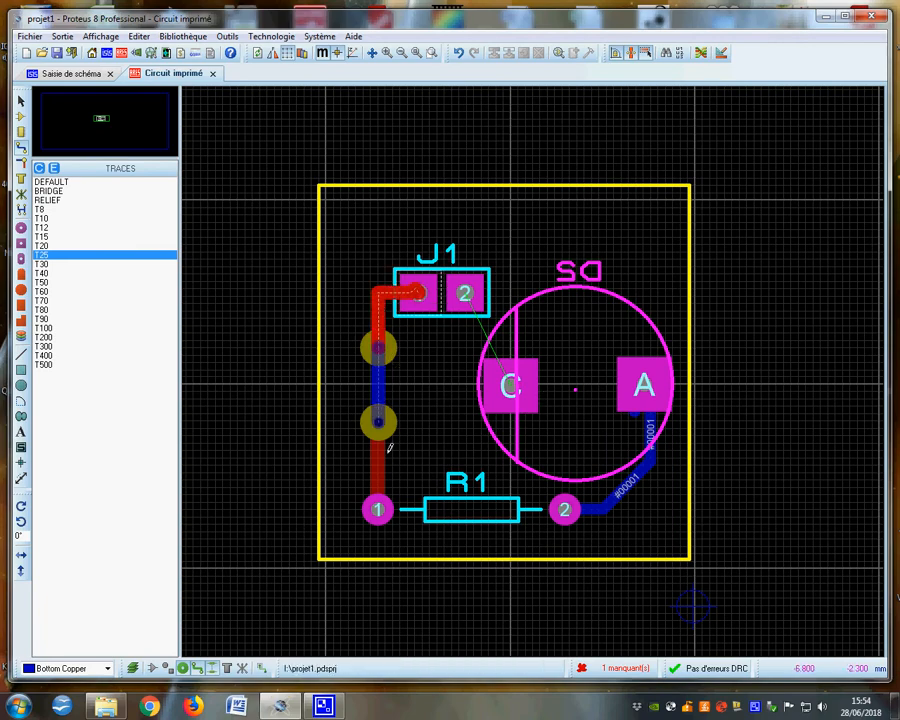
pyautogui.click(722, 53)
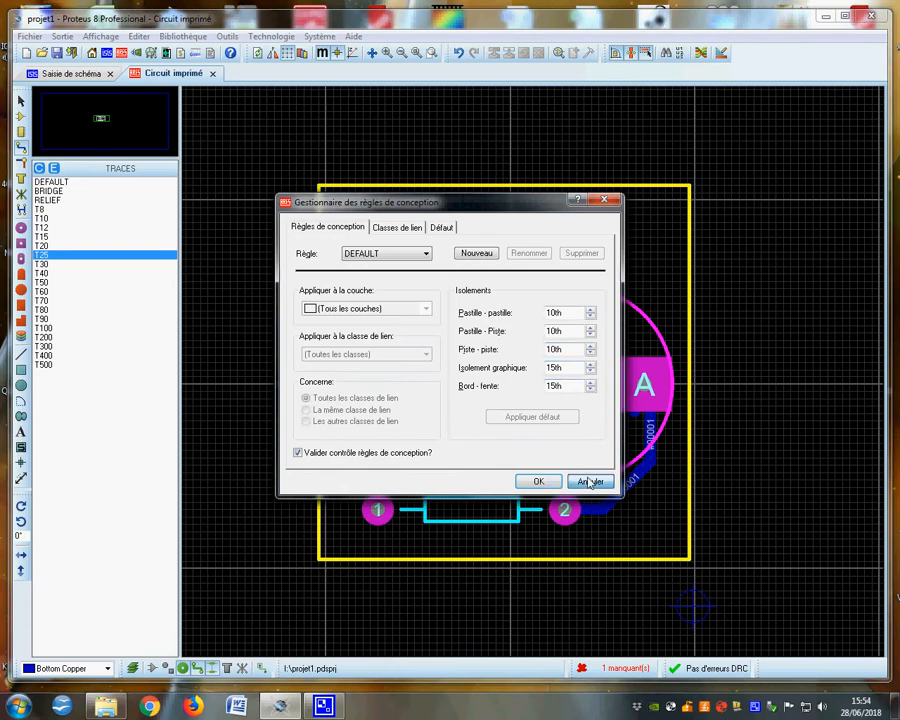
pyautogui.click(587, 479)
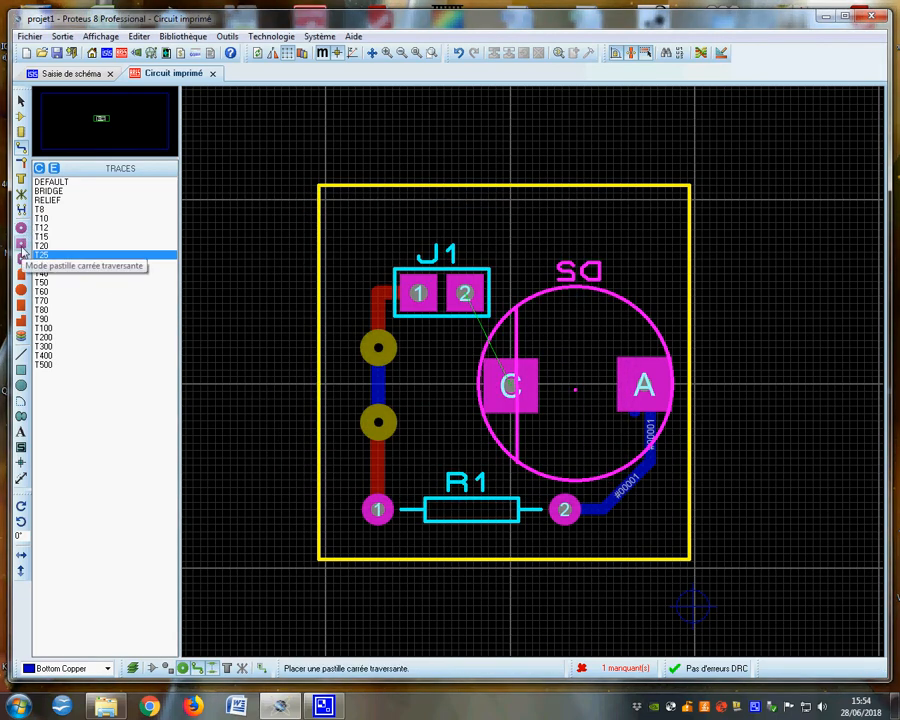
# Place the text "Maquette1" with a height of 0.12in beside J1's label on the Board Edge layer
pyautogui.click(23, 433)
pyautogui.click(494, 224)
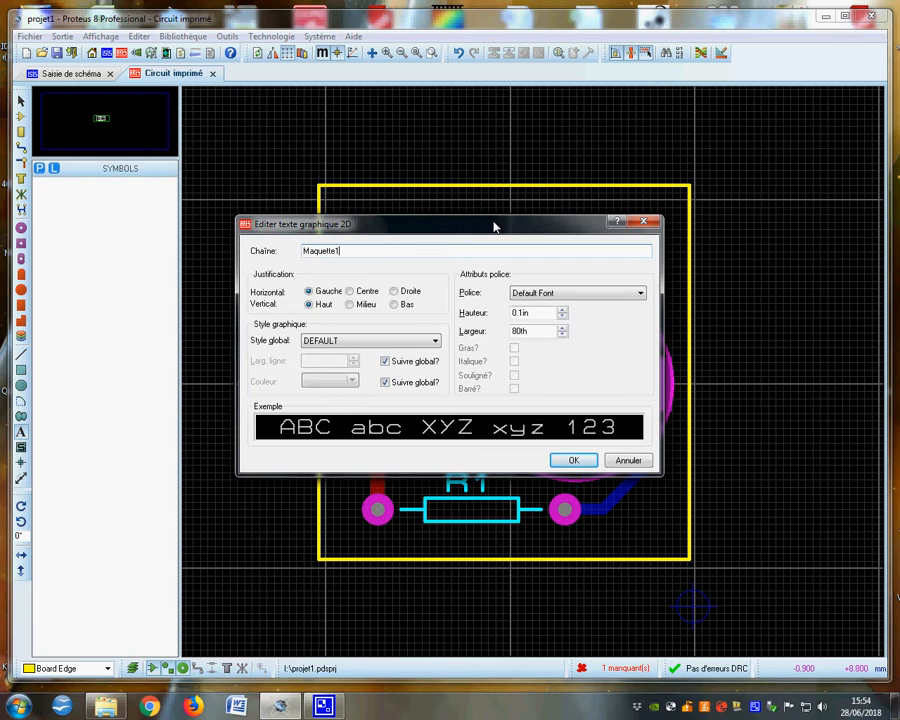
pyautogui.click(563, 311)
pyautogui.click(573, 460)
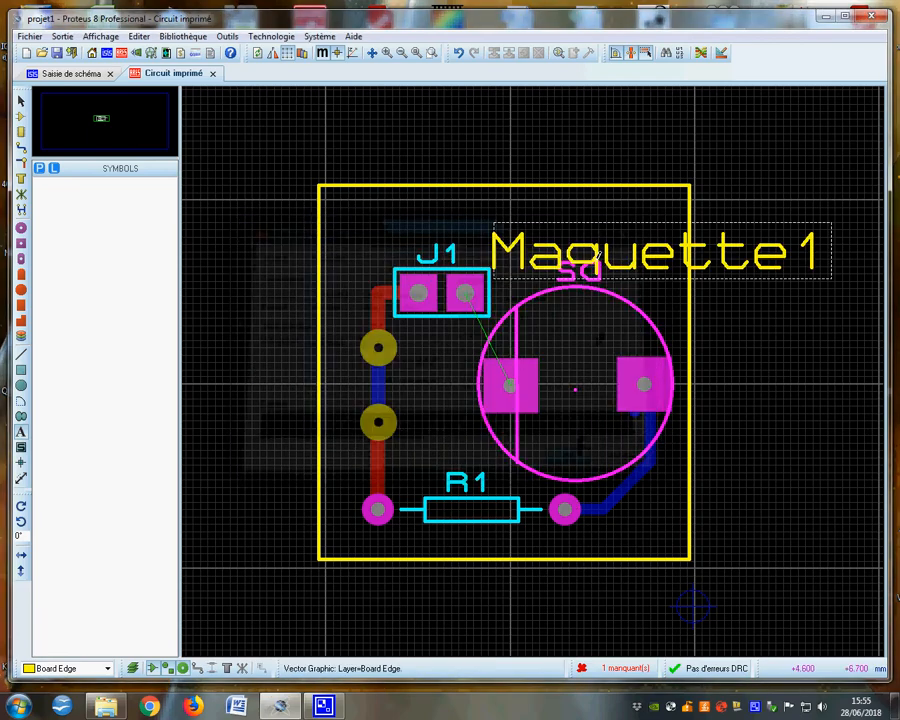
pyautogui.click(558, 222)
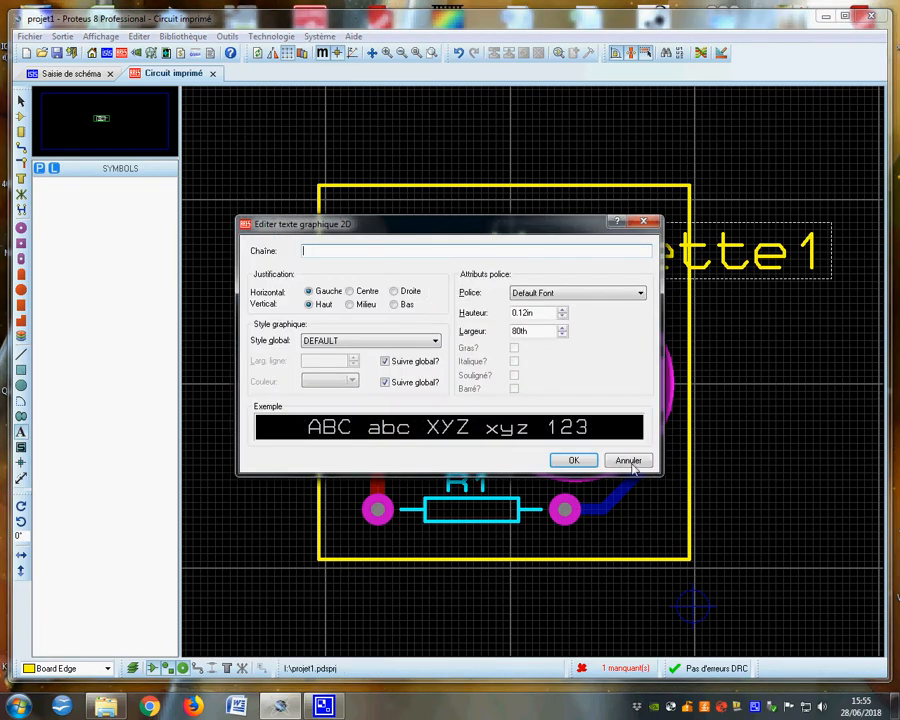
pyautogui.click(630, 462)
# Change the Maquette1 text to the Top Copper layer and move it inside the board outline above J1 and D2
pyautogui.rightClick(512, 246)
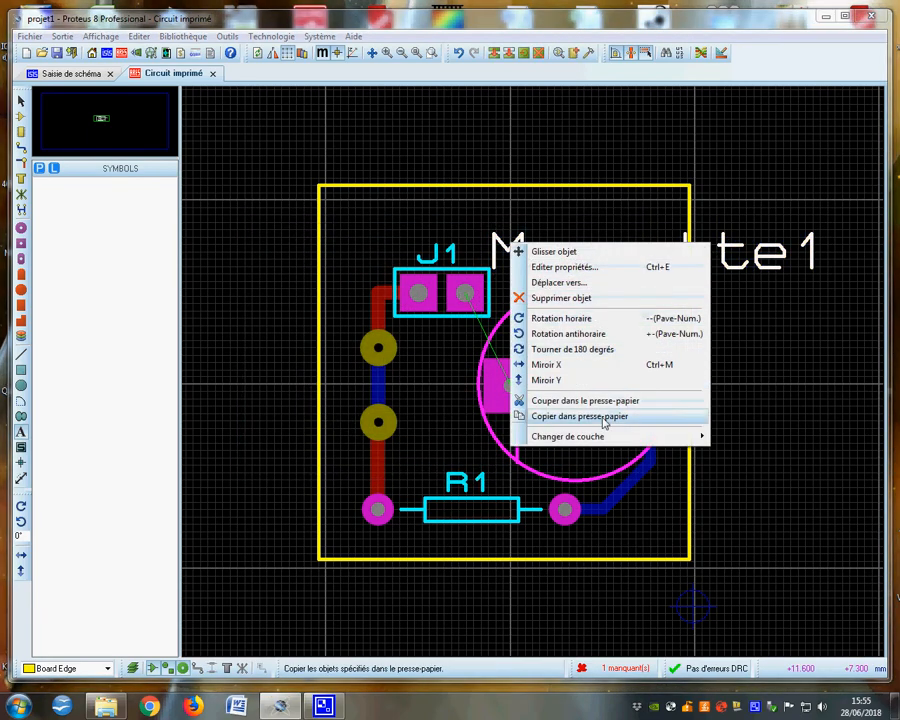
pyautogui.moveTo(600, 436)
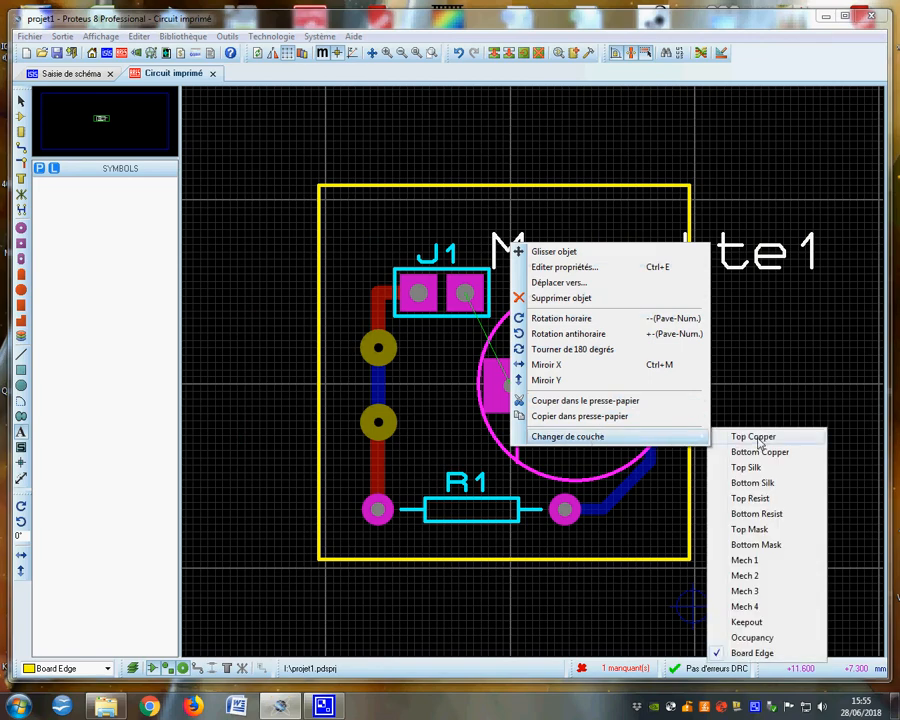
pyautogui.click(756, 440)
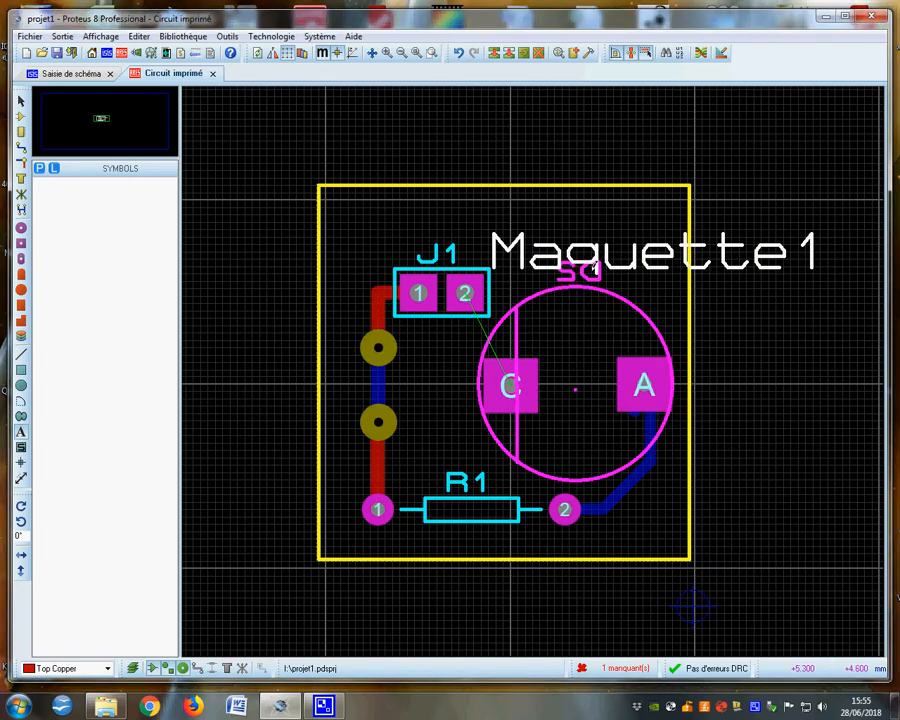
pyautogui.doubleClick(676, 260)
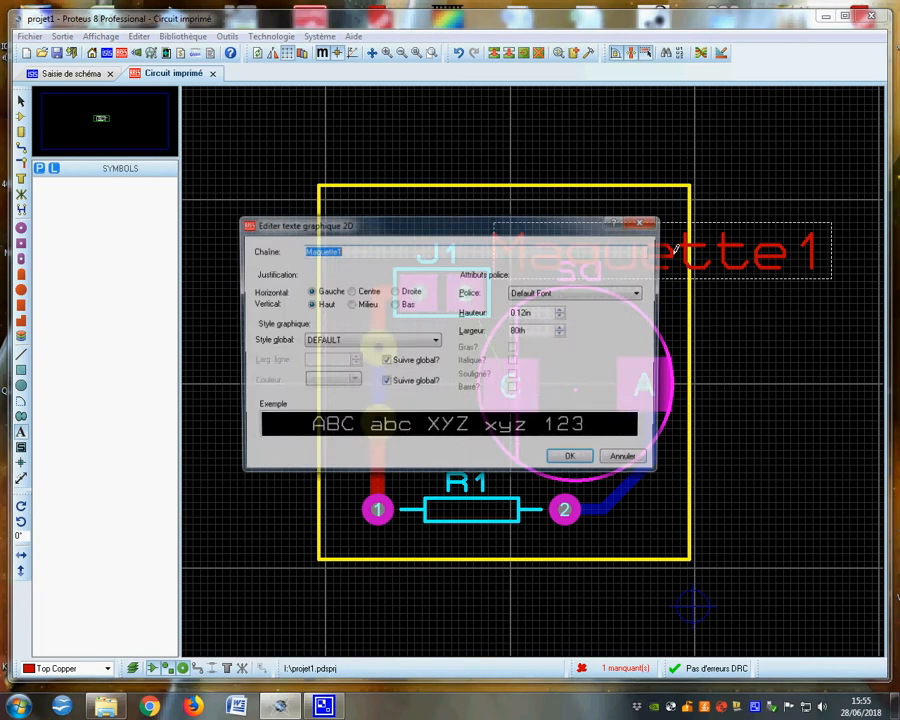
pyautogui.click(627, 458)
pyautogui.moveTo(660, 258); pyautogui.dragTo(508, 228)
pyautogui.click(792, 354)
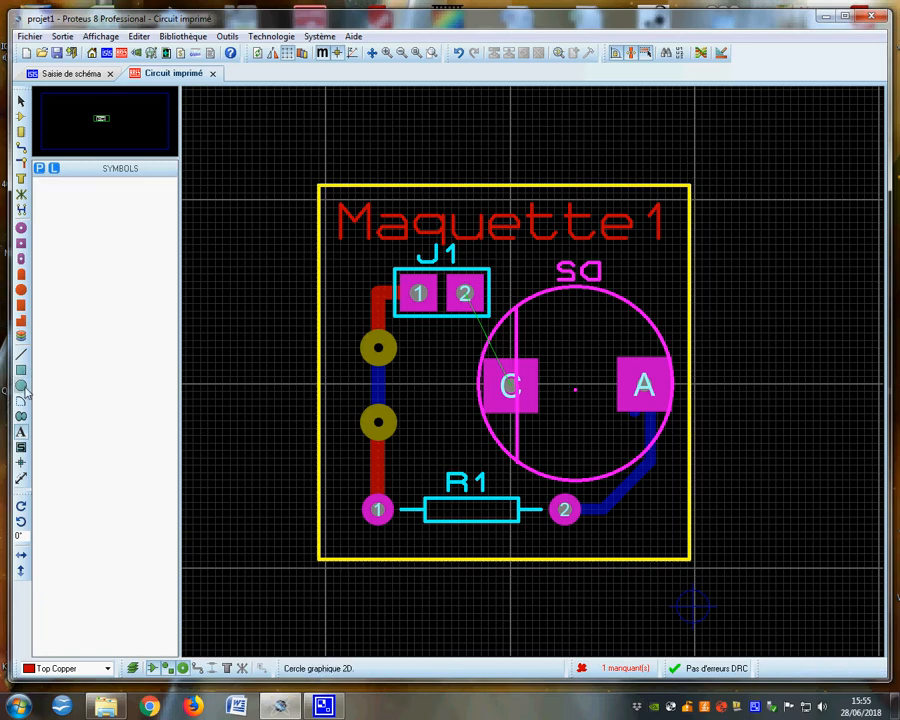
# Highlight the VCC/VDD=POWER and GND=POWER nets in turn on the board
pyautogui.click(21, 211)
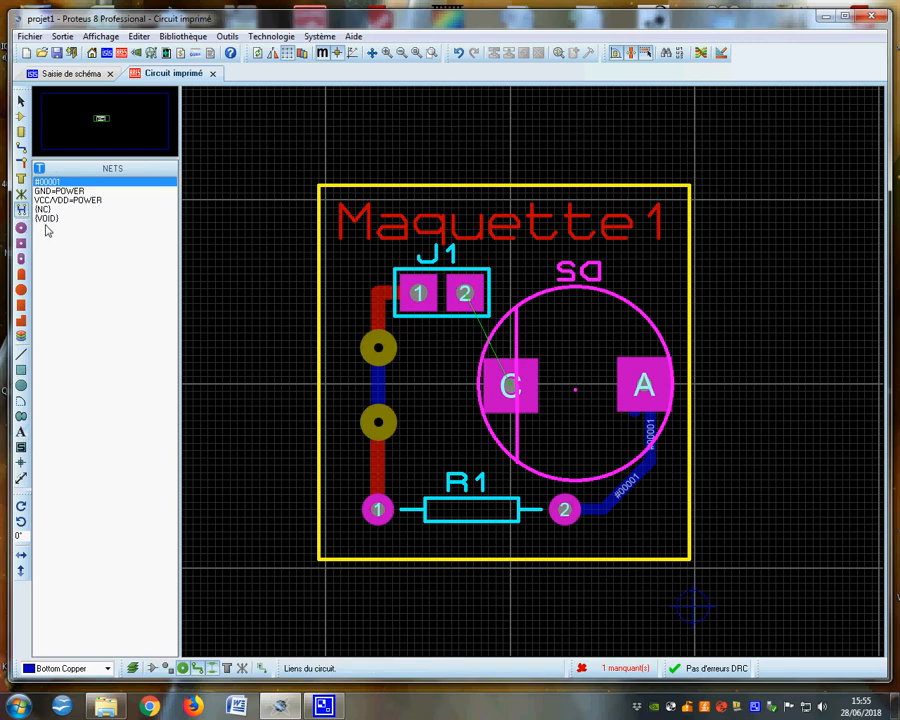
pyautogui.click(61, 201)
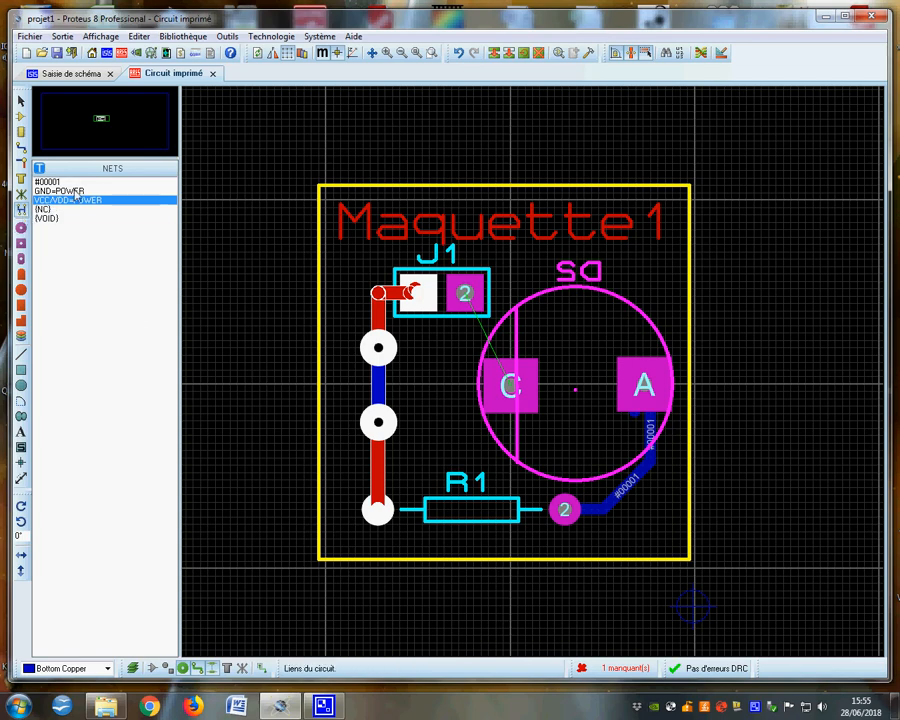
pyautogui.click(190, 259)
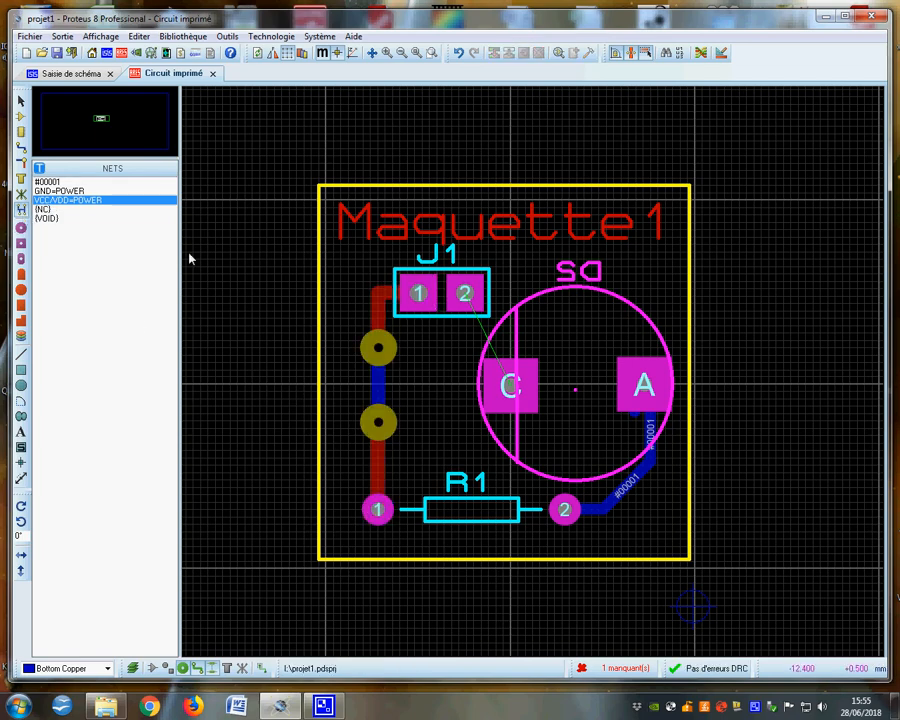
pyautogui.click(66, 194)
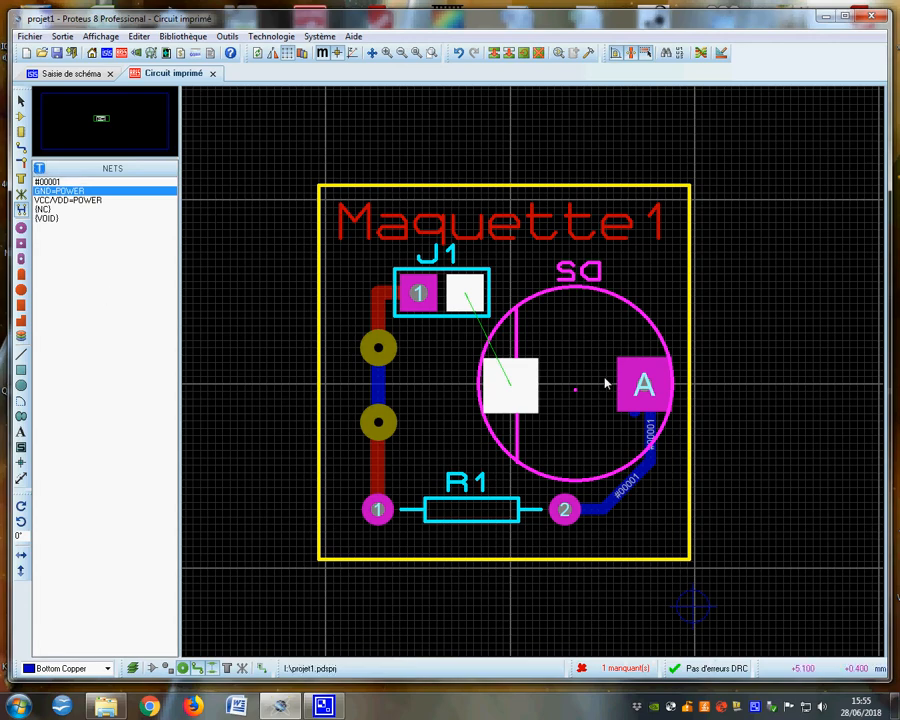
# Route a T30 track on Bottom Copper from J1 pin 2 to D2's C pad
pyautogui.click(20, 147)
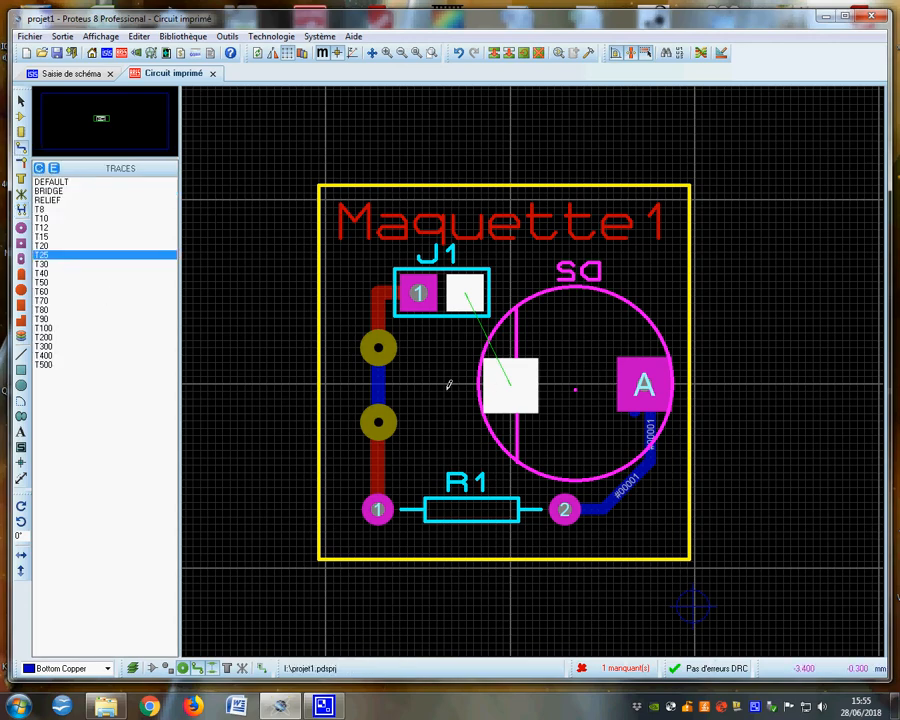
pyautogui.click(449, 384)
pyautogui.click(464, 290)
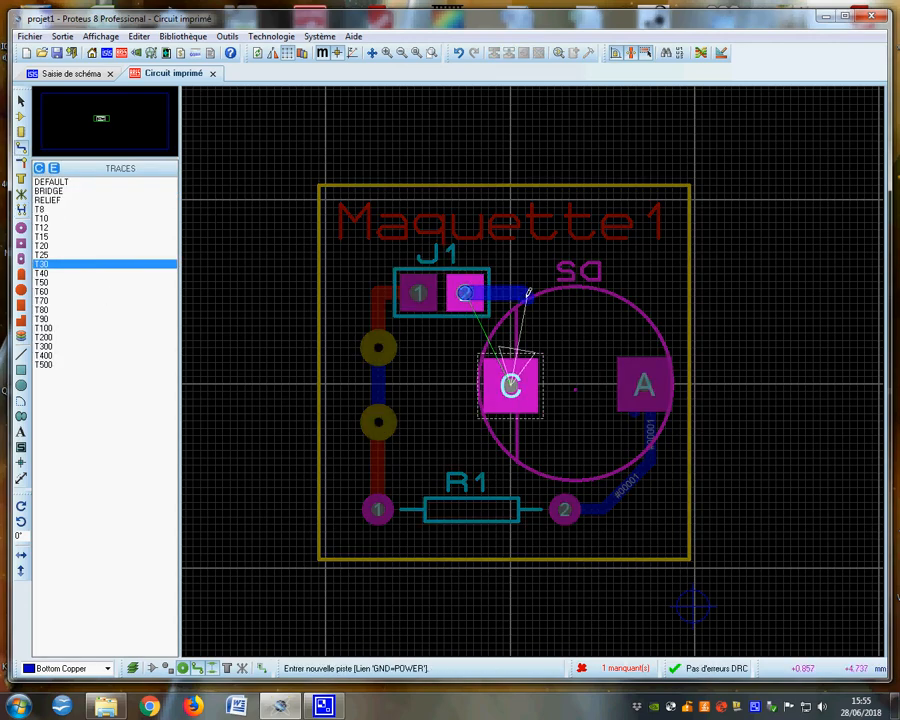
pyautogui.click(517, 381)
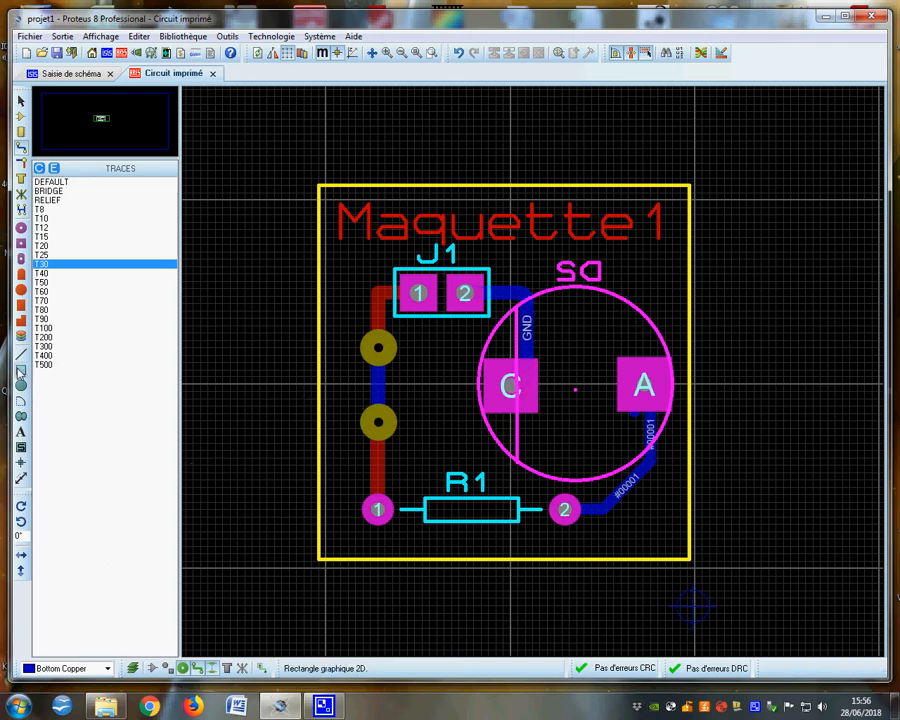
# Draw a solid copper zone over the whole board, assigned to GND=POWER on Bottom Copper with a T30 boundary
pyautogui.click(21, 180)
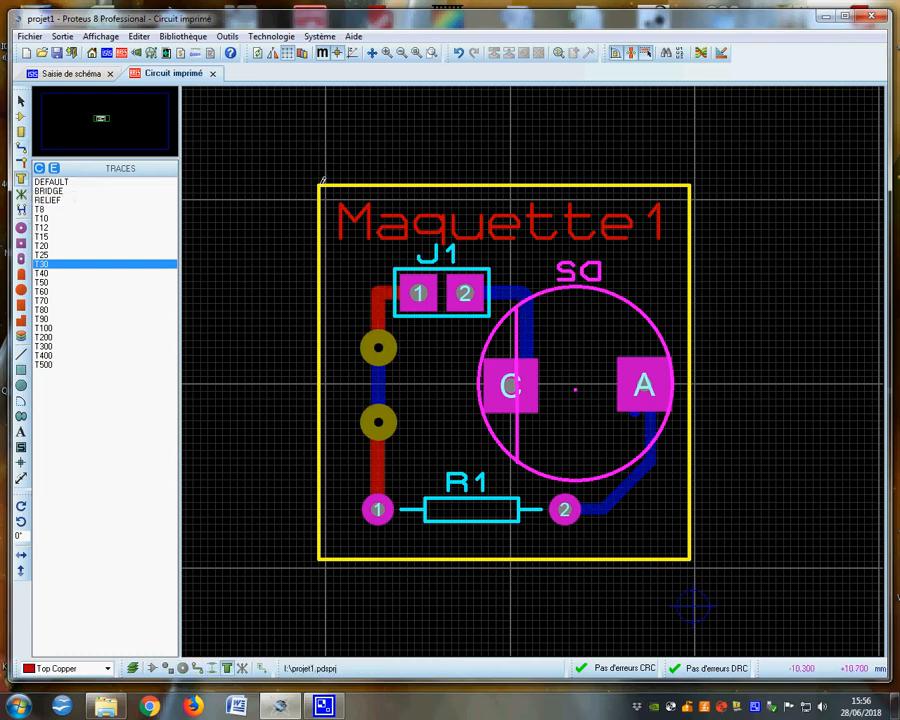
pyautogui.moveTo(322, 181); pyautogui.dragTo(688, 552)
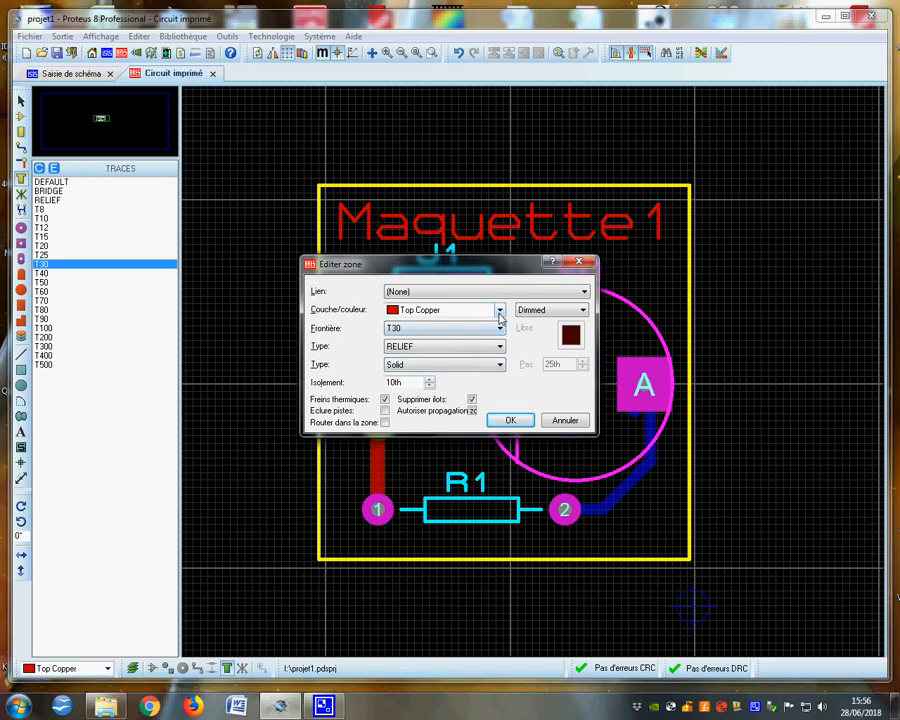
pyautogui.click(583, 293)
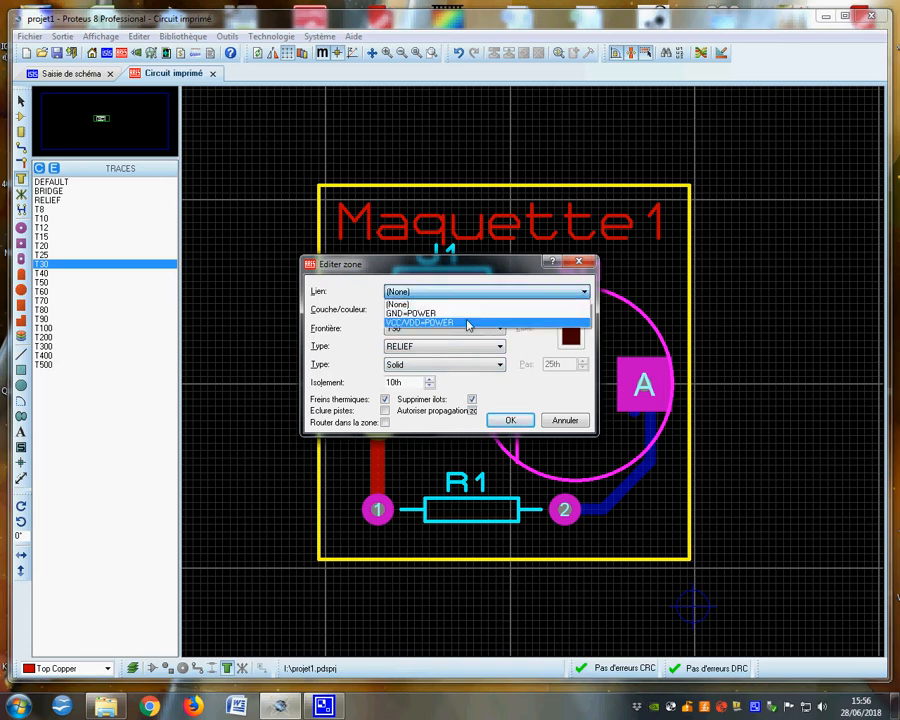
pyautogui.click(397, 318)
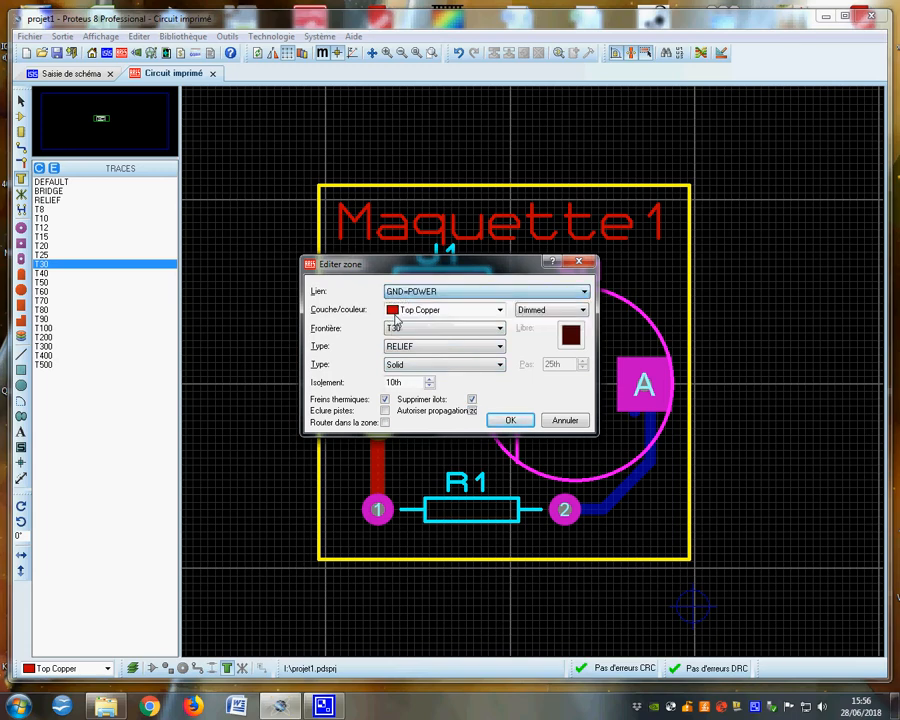
pyautogui.click(500, 310)
pyautogui.click(445, 467)
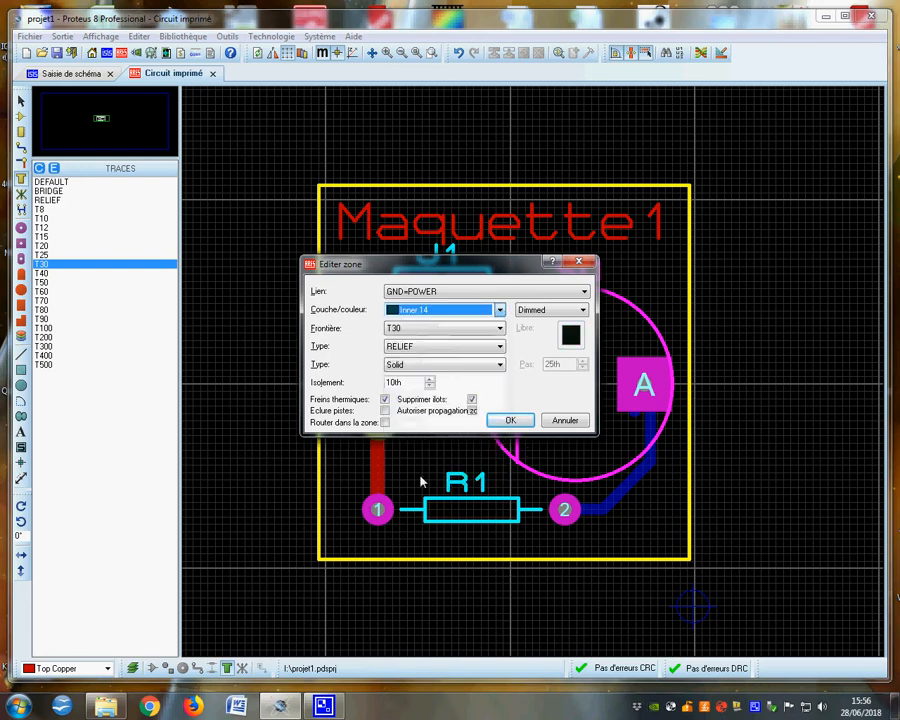
pyautogui.click(500, 310)
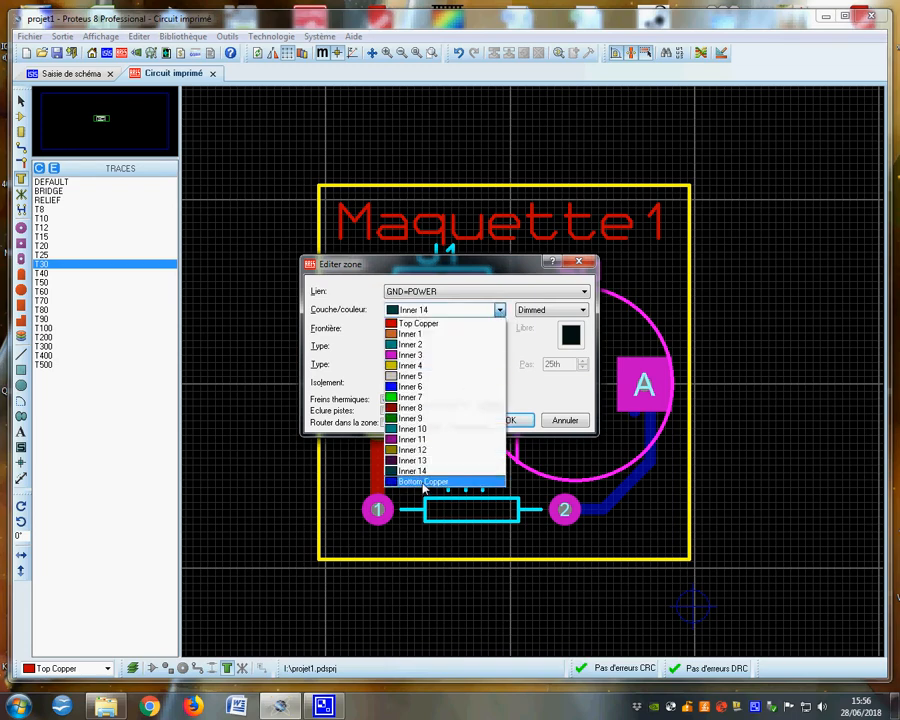
pyautogui.click(424, 478)
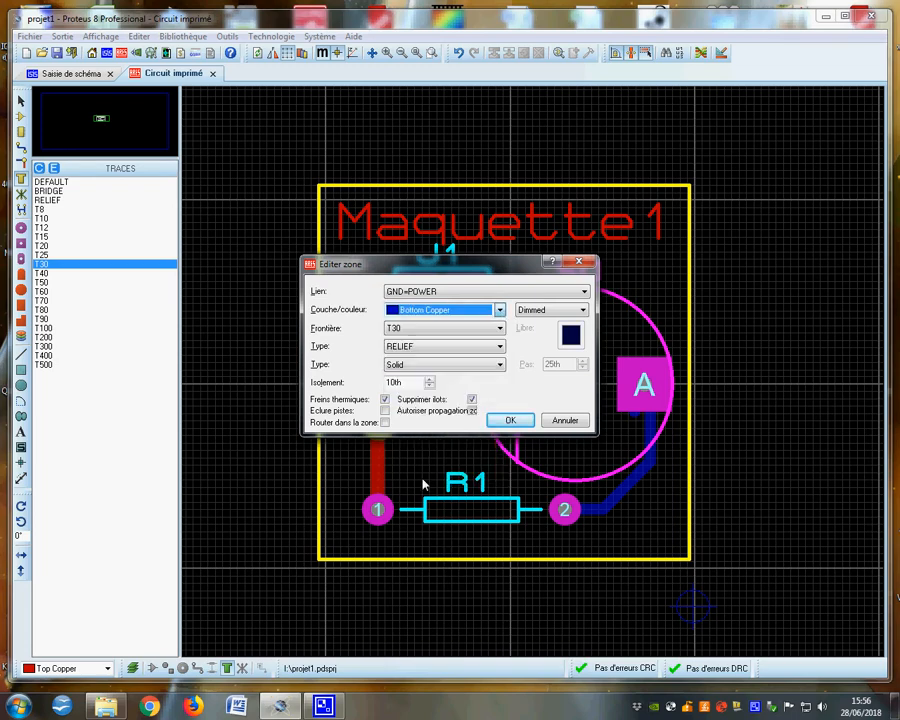
pyautogui.click(508, 421)
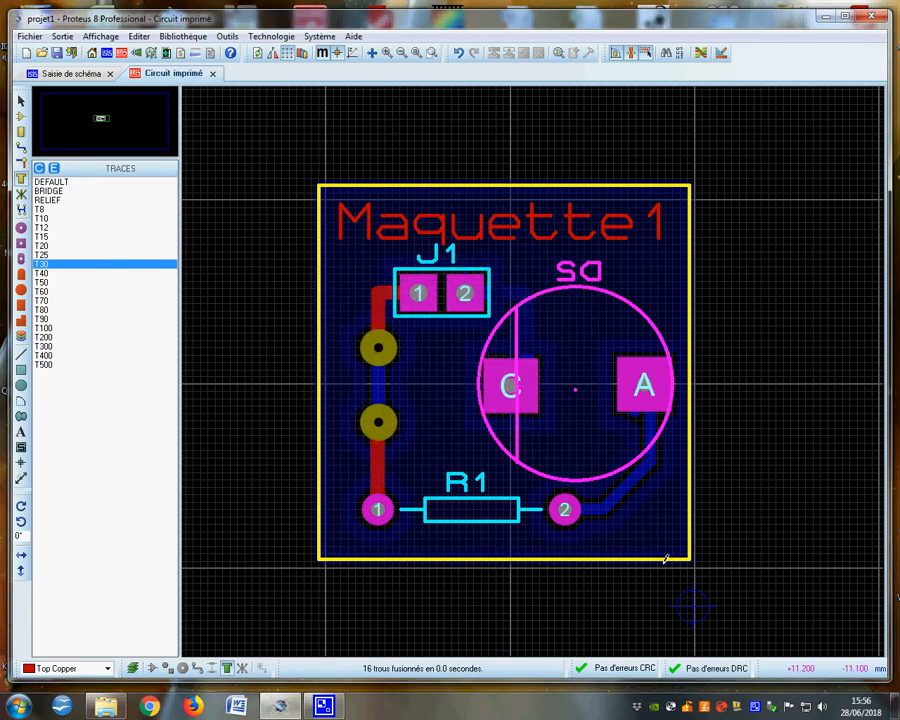
# Inspect the GND zone's clearances around the pads and tracks, and undo the zone
pyautogui.scroll(2, 616, 503)
pyautogui.scroll(-2, 516, 386)
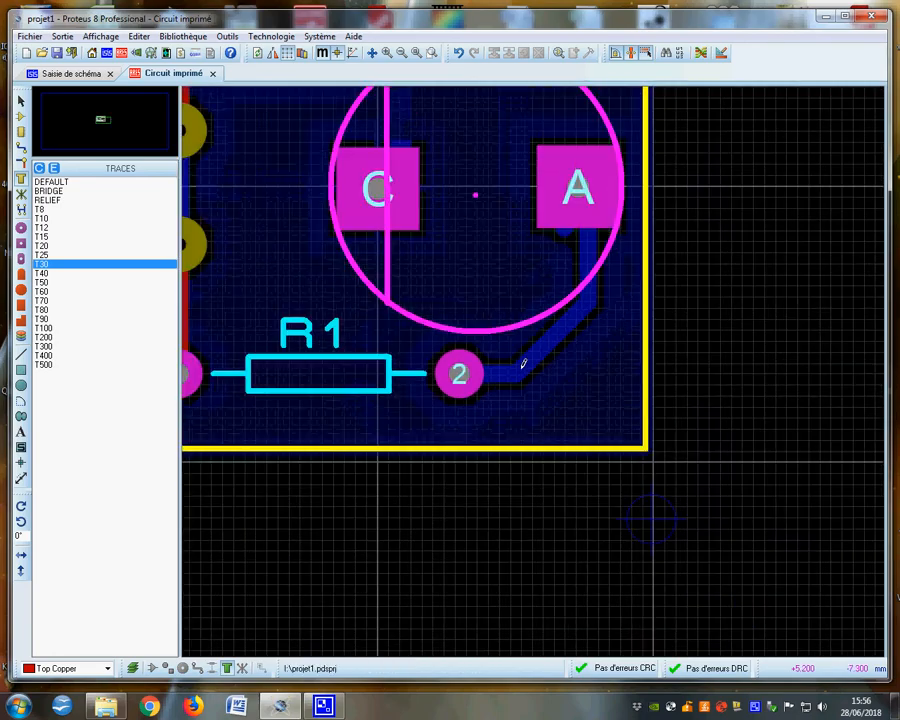
pyautogui.scroll(2, 477, 363)
pyautogui.scroll(-2, 535, 366)
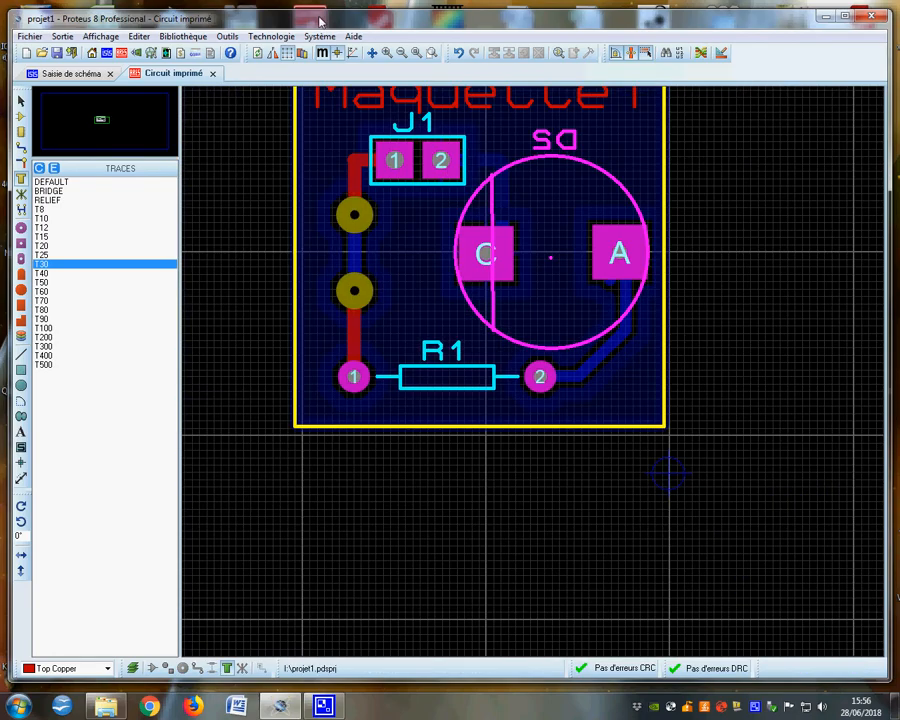
pyautogui.scroll(2, 535, 366)
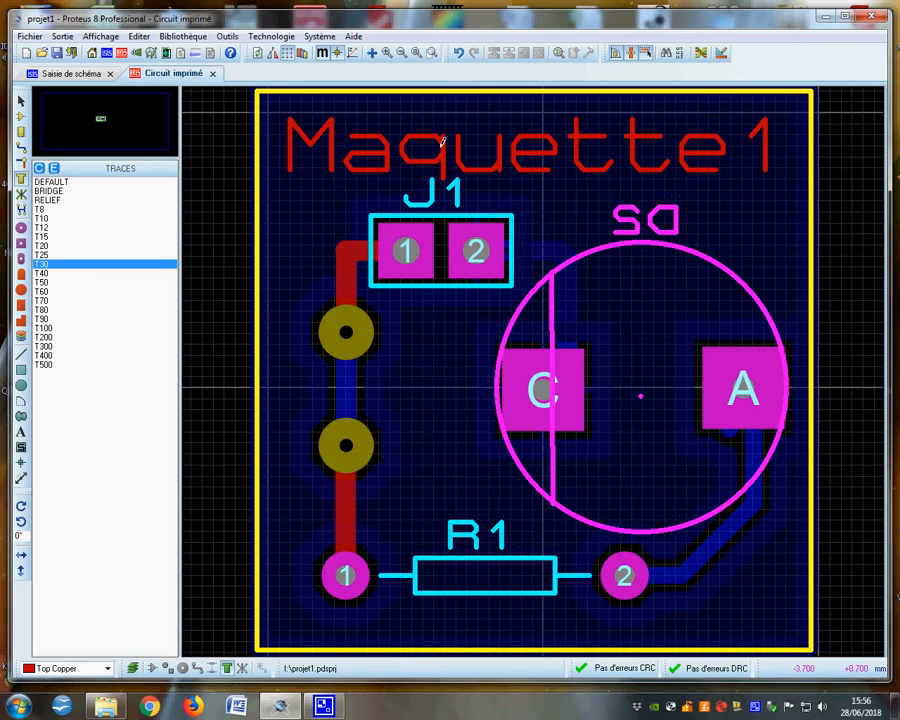
pyautogui.click(458, 52)
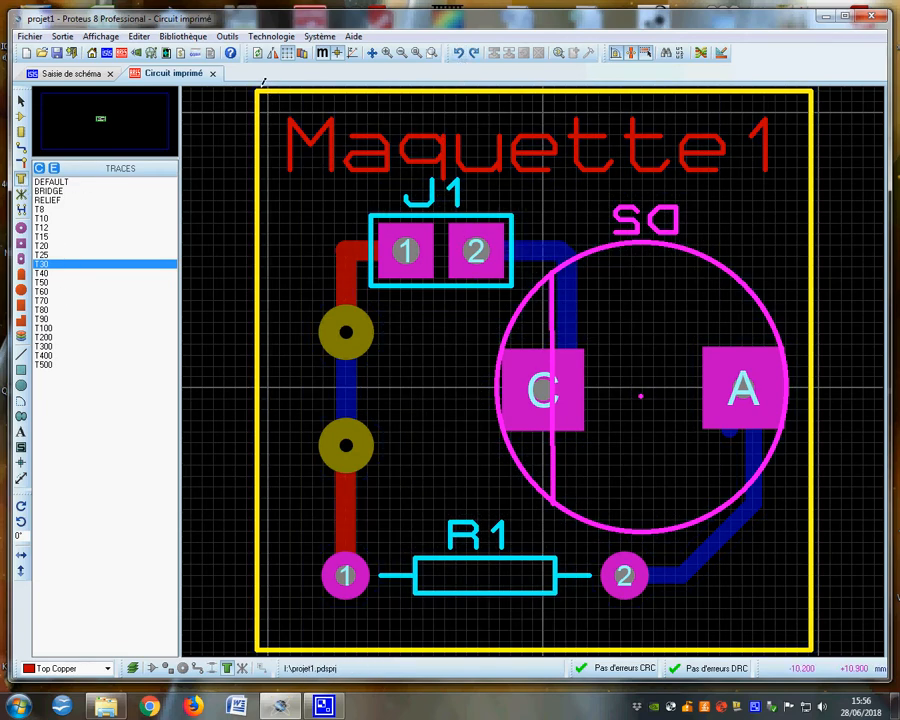
# Draw a solid copper zone over the whole board, assigned to GND=POWER on Bottom Copper with a T30 boundary and 20th clearance
pyautogui.moveTo(262, 87); pyautogui.dragTo(816, 600)
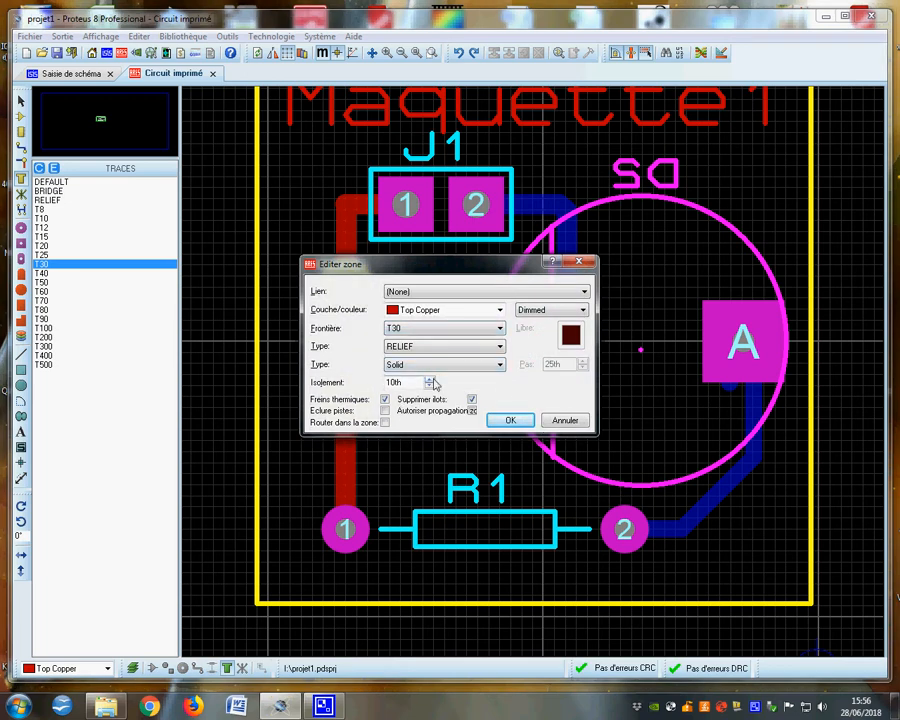
pyautogui.click(499, 310)
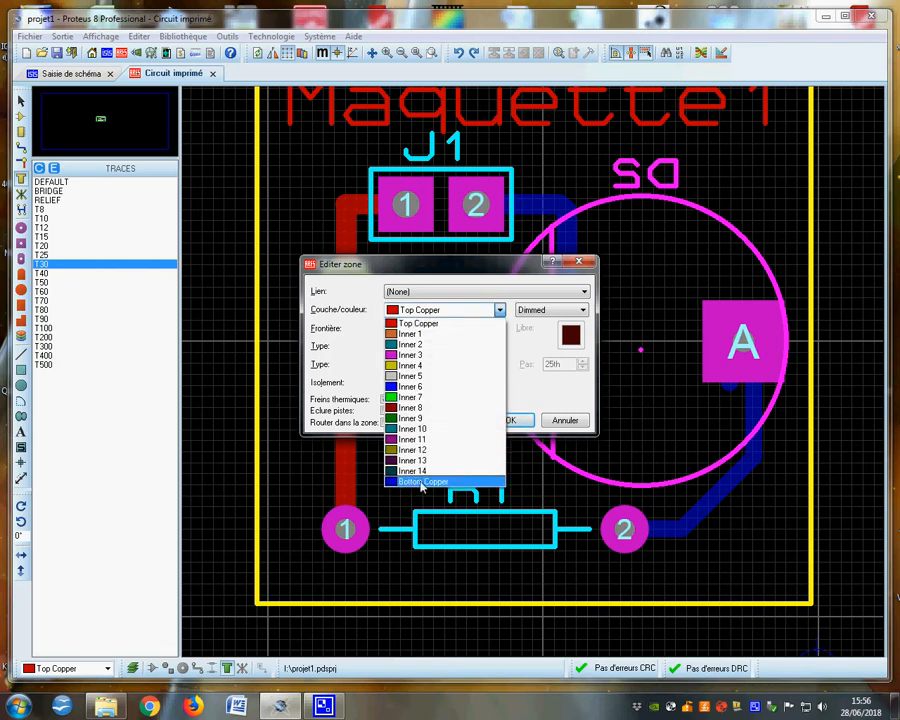
pyautogui.click(421, 482)
pyautogui.click(584, 291)
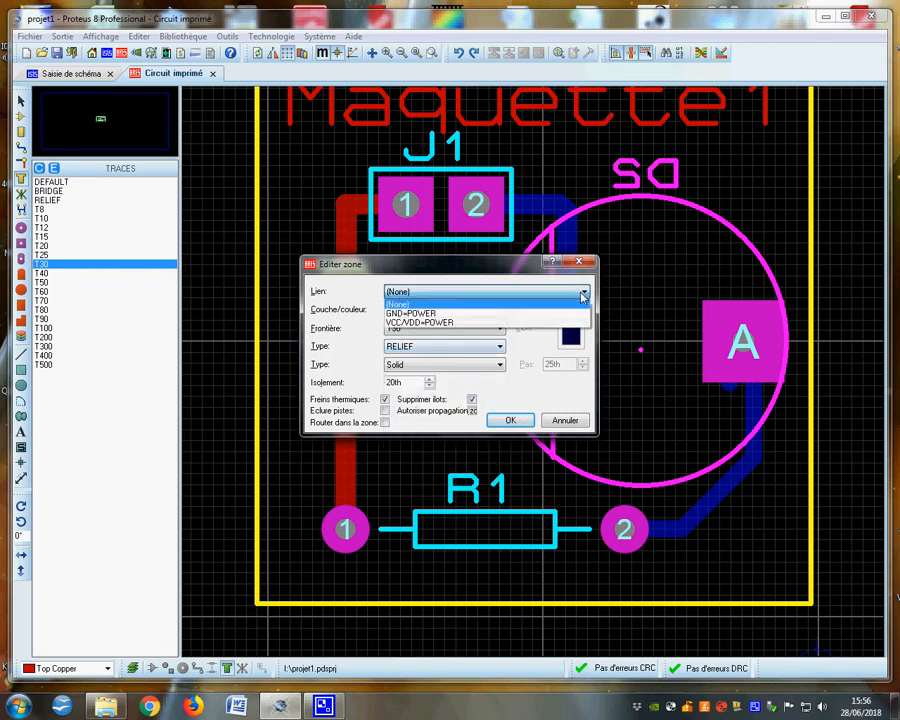
pyautogui.click(414, 314)
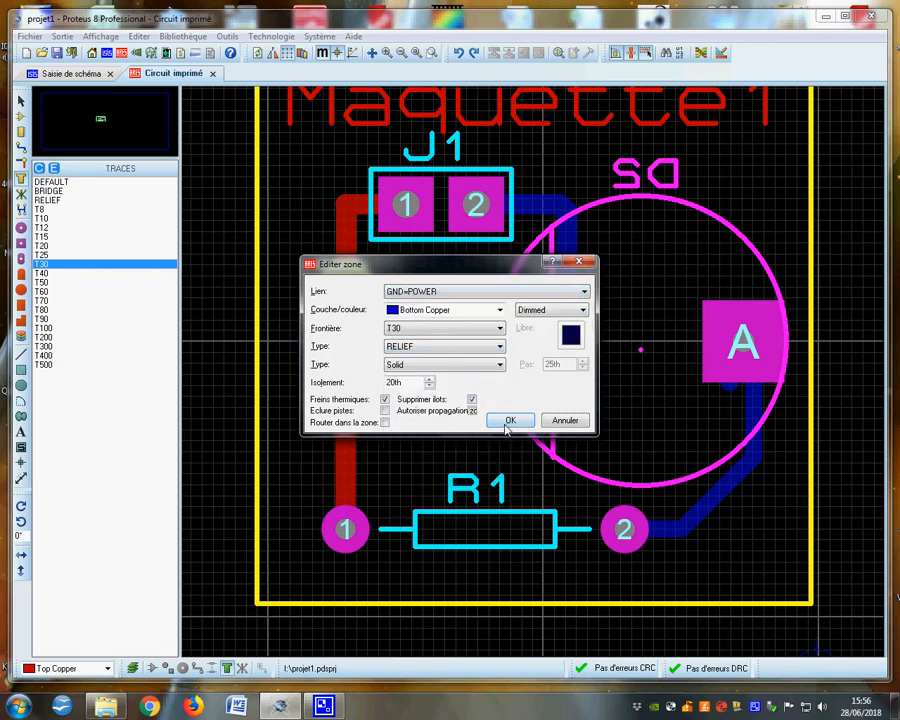
pyautogui.click(507, 424)
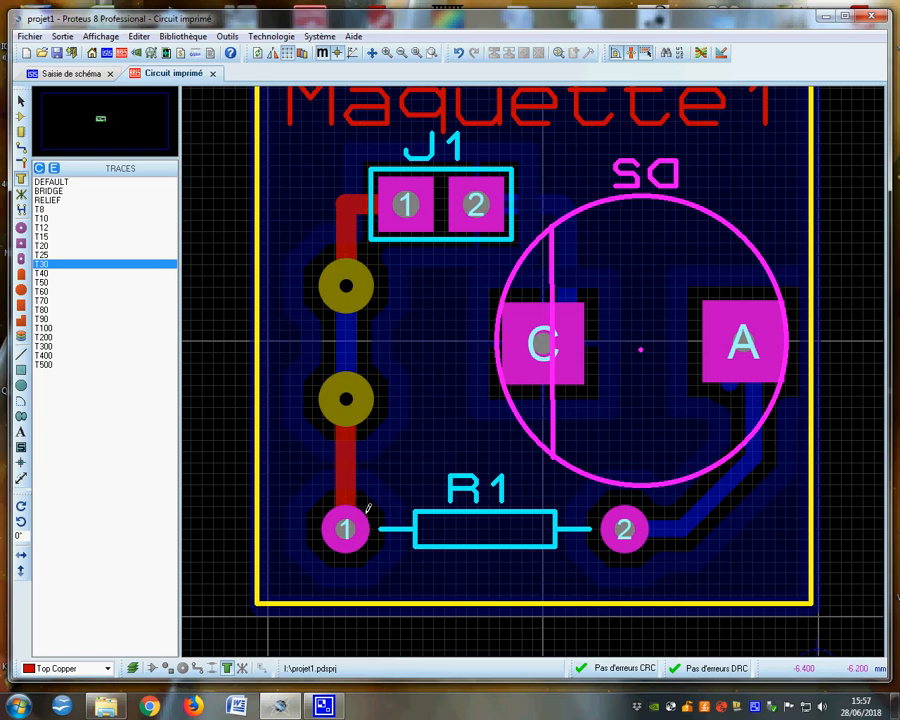
# Draw a solid T30 copper zone over the whole board, assigned to VCC/VDD=POWER on Top Copper with 30th clearance
pyautogui.scroll(-2, 368, 508)
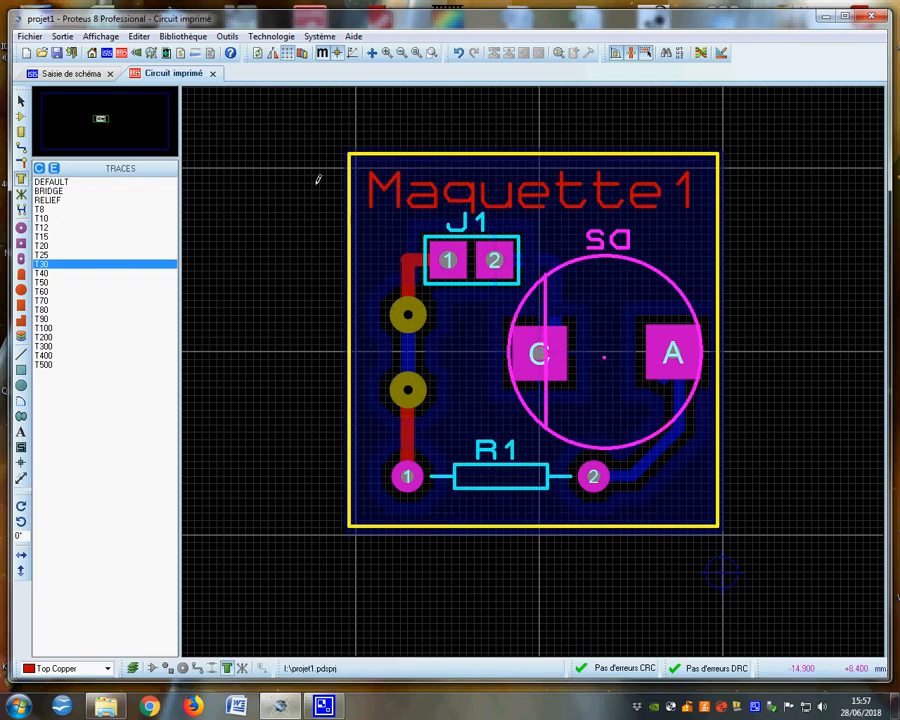
pyautogui.moveTo(353, 152); pyautogui.dragTo(720, 522)
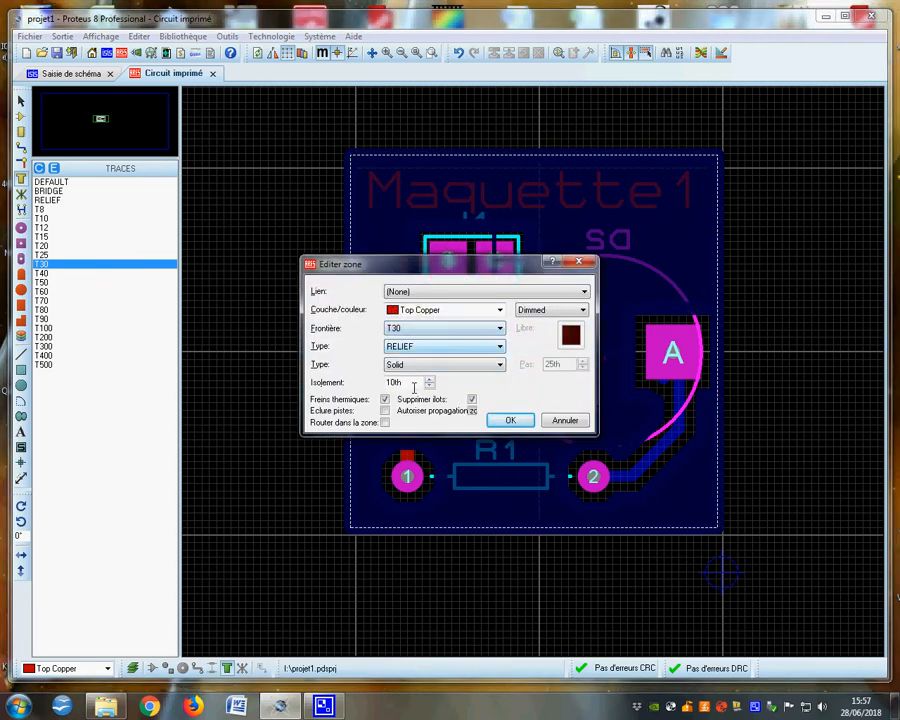
pyautogui.click(430, 380)
pyautogui.click(587, 292)
pyautogui.click(402, 322)
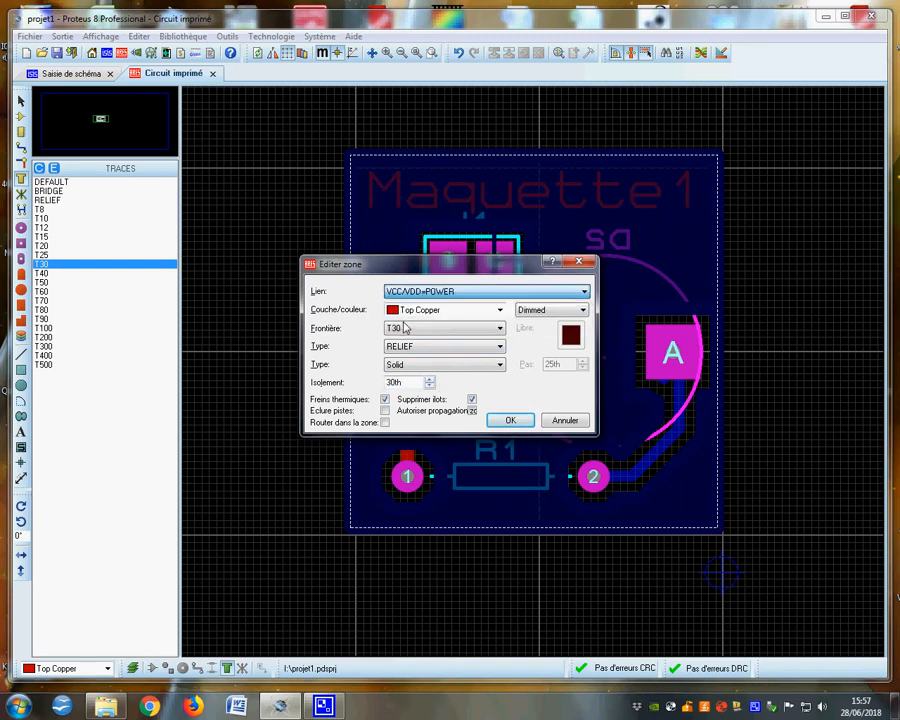
pyautogui.click(510, 420)
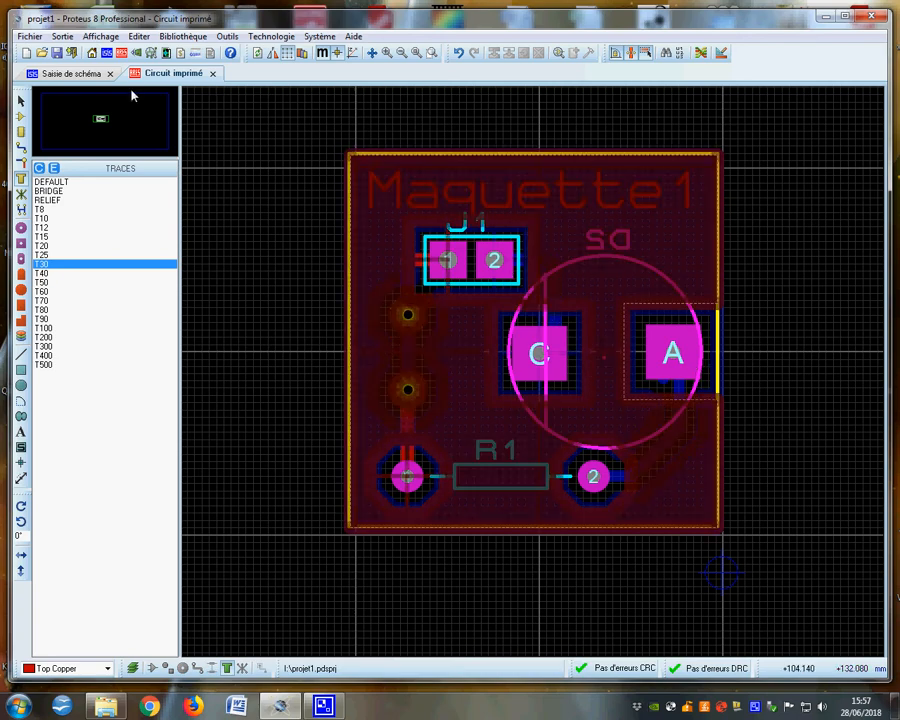
# Return to the schematic and delete the LEDBIS component D2 with its attached wires
pyautogui.click(69, 74)
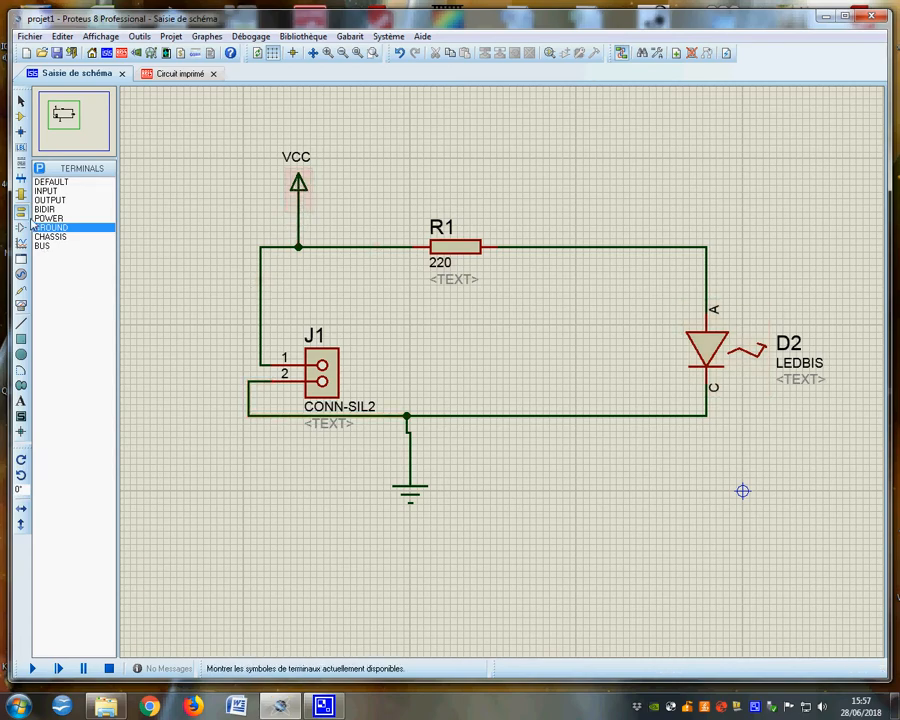
pyautogui.rightClick(701, 364)
pyautogui.rightClick(701, 364)
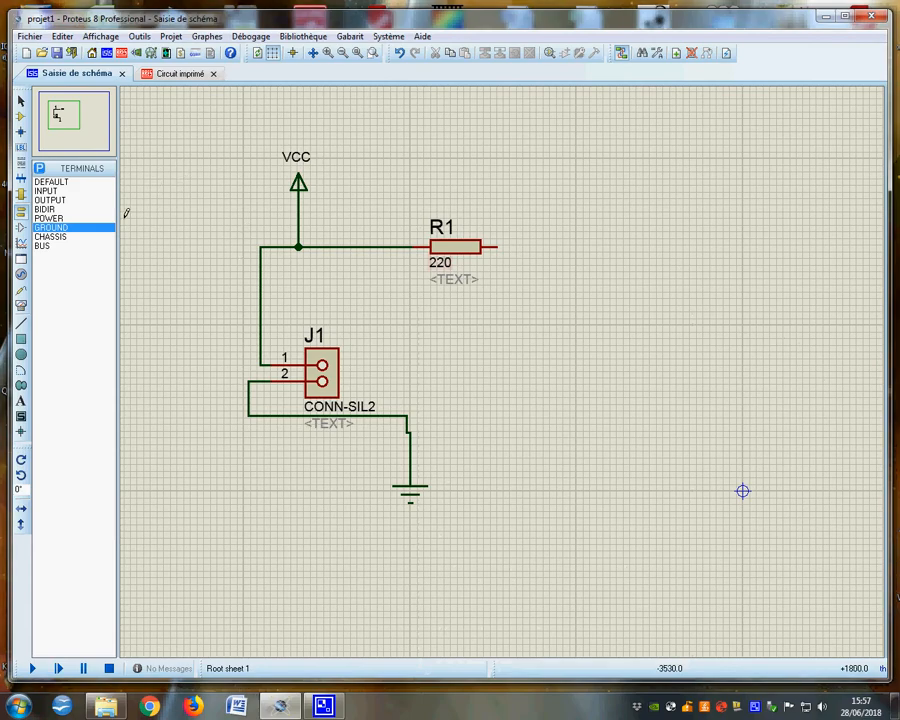
# Find the animated LED-GREEN model in the component library with the keyword LED and place it below and beyond R1's free end
pyautogui.click(20, 116)
pyautogui.click(39, 167)
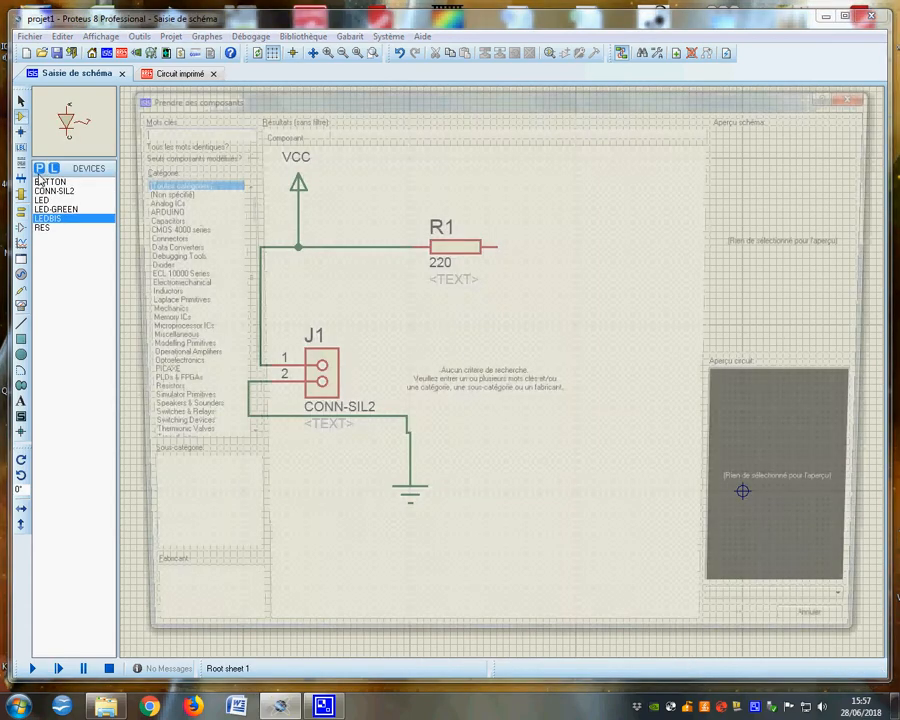
pyautogui.write('LED')
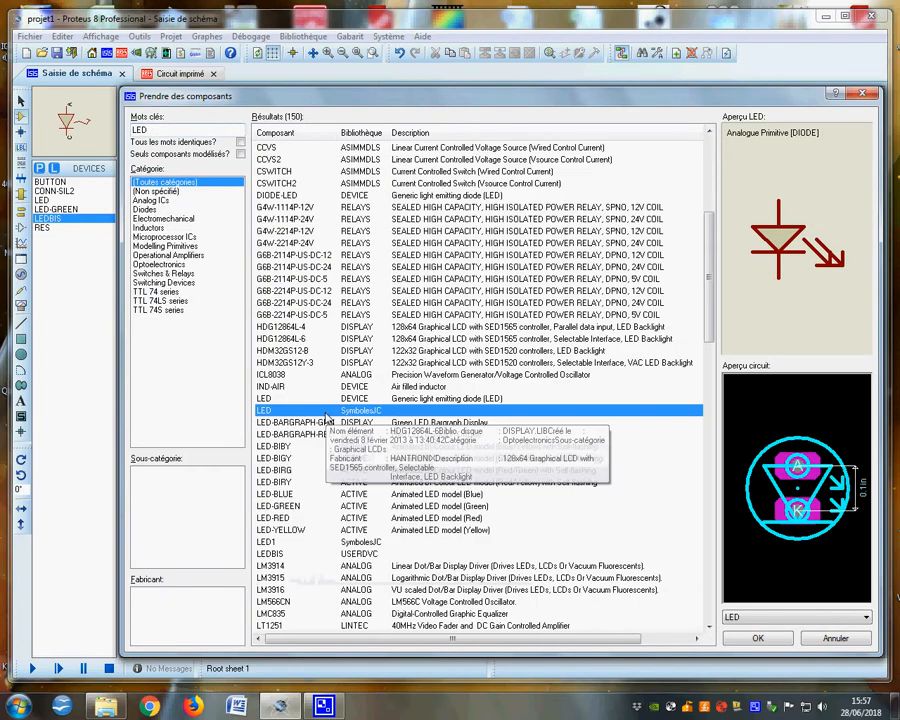
pyautogui.scroll(-3, 325, 415)
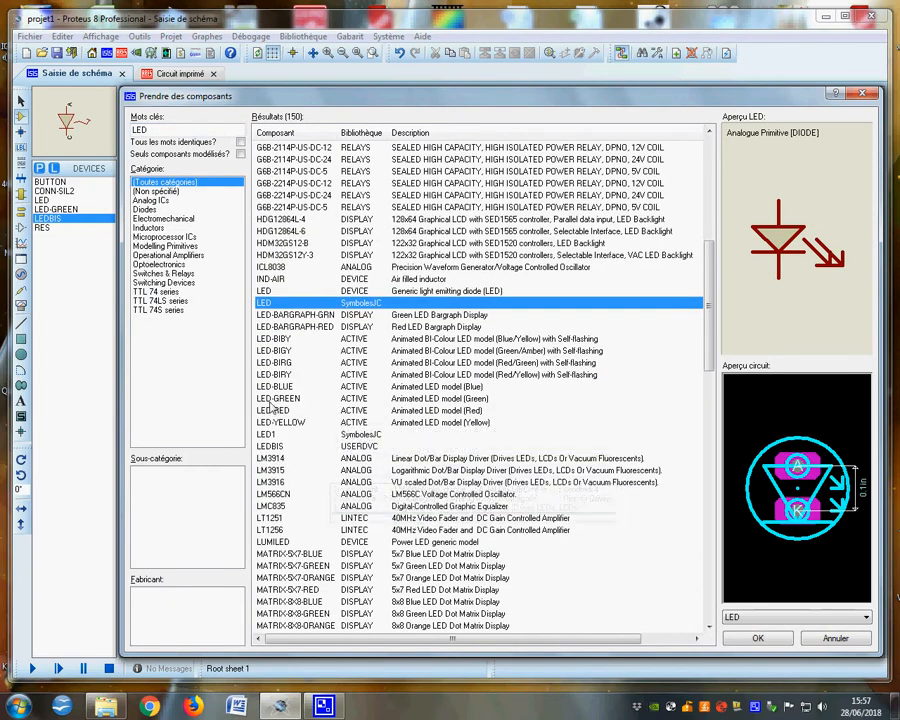
pyautogui.click(272, 400)
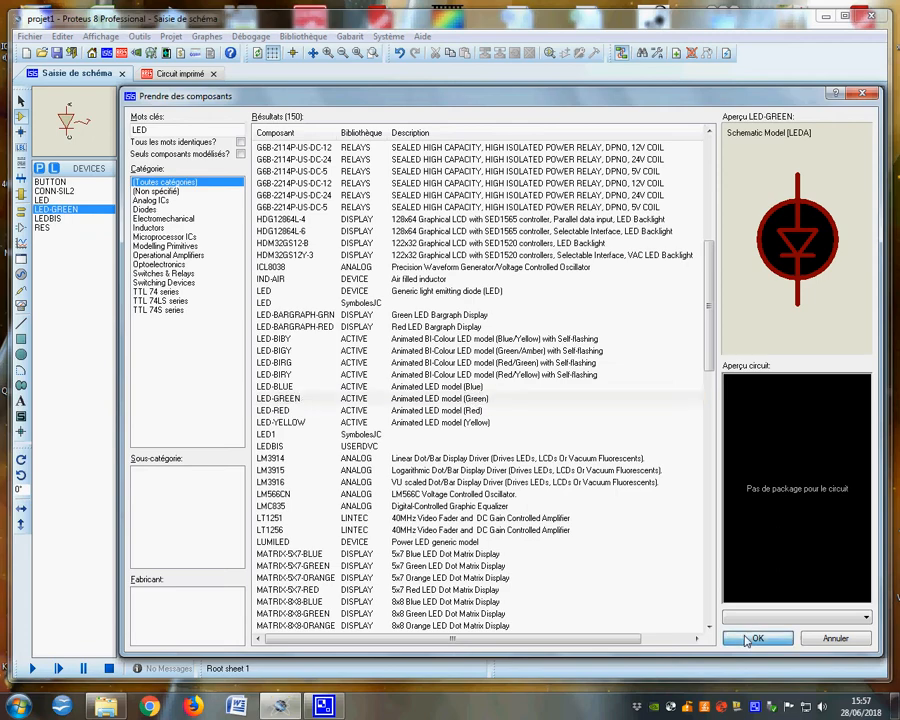
pyautogui.click(757, 638)
pyautogui.click(573, 322)
pyautogui.click(573, 322)
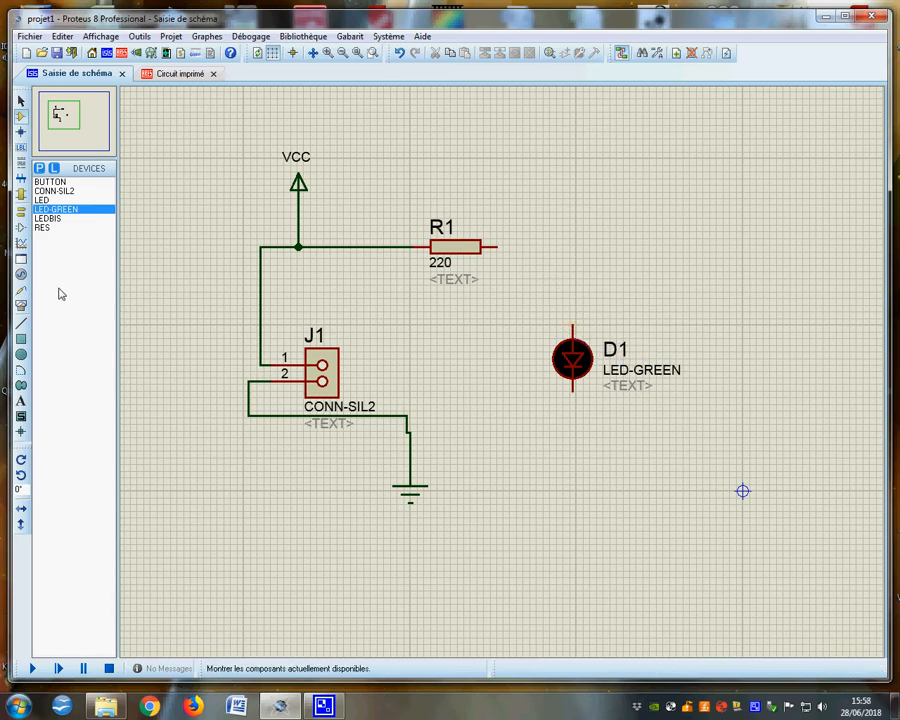
# Place an oscilloscope in the schematic's upper area and a DC voltmeter directly above the green LED
pyautogui.click(20, 297)
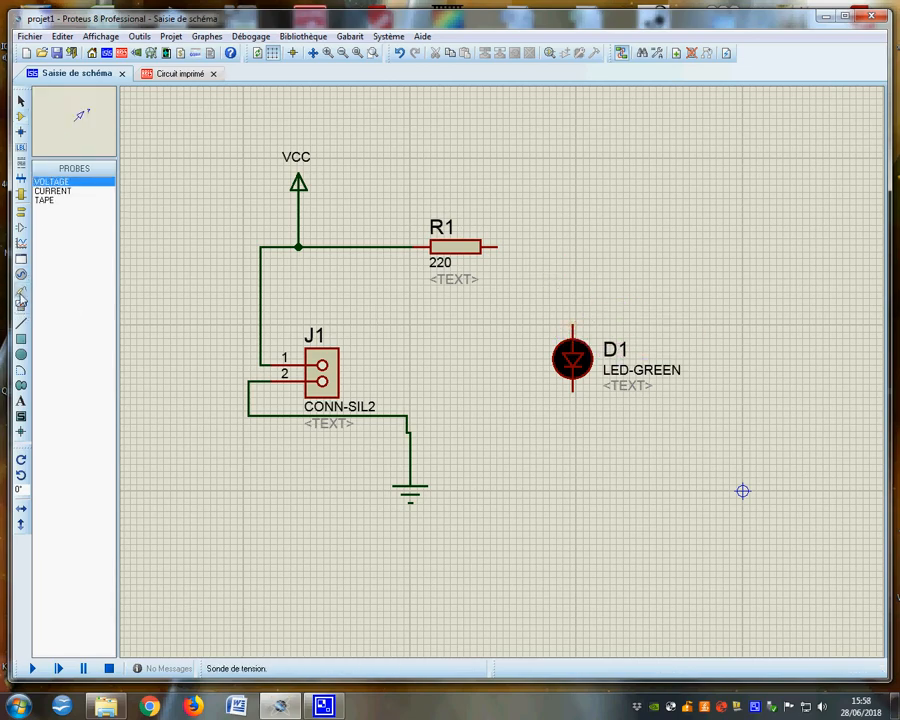
pyautogui.click(20, 305)
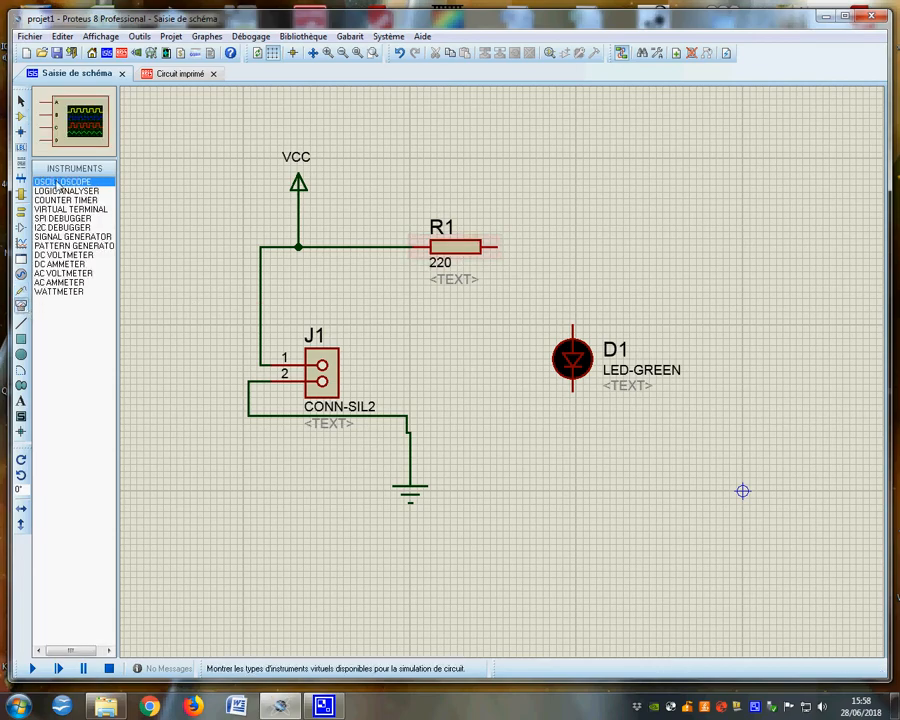
pyautogui.click(775, 195)
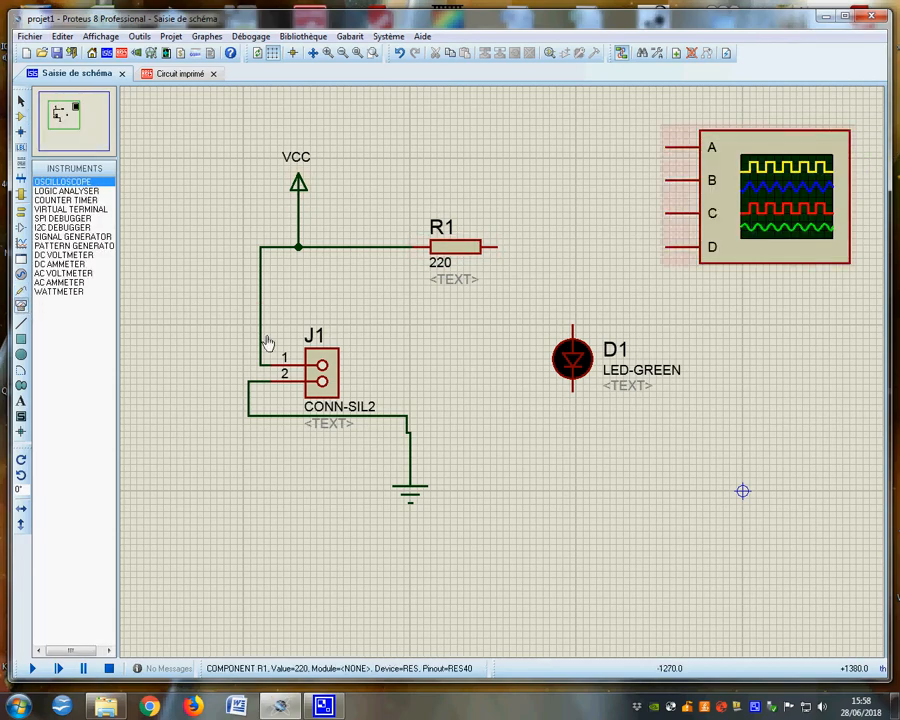
pyautogui.click(64, 256)
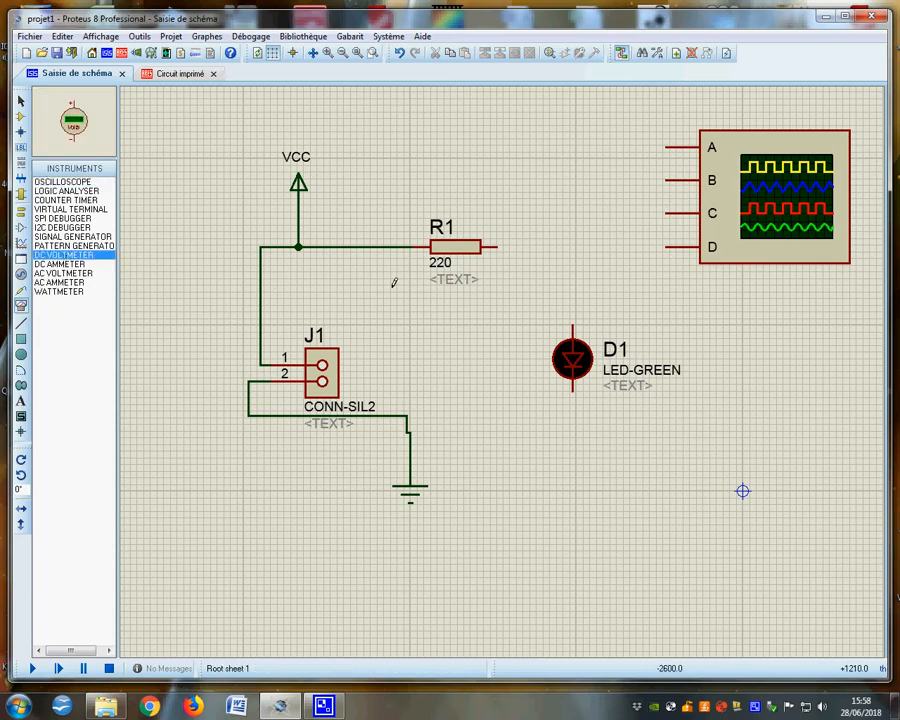
pyautogui.click(573, 251)
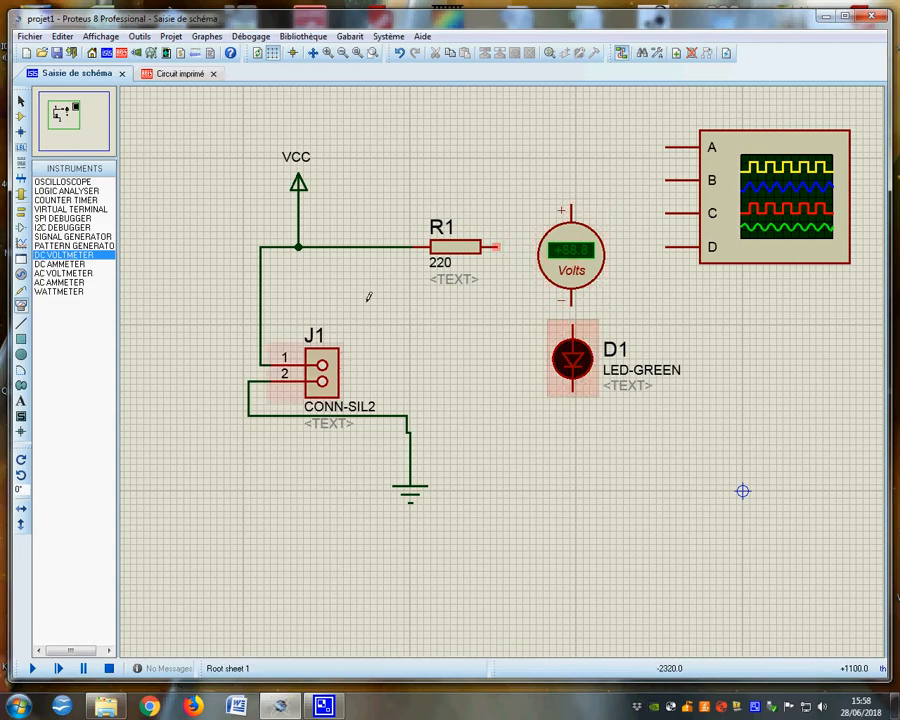
# Delete the wire between the VCC line and R1, and place a DC ammeter in the gap
pyautogui.rightClick(372, 244)
pyautogui.rightClick(372, 244)
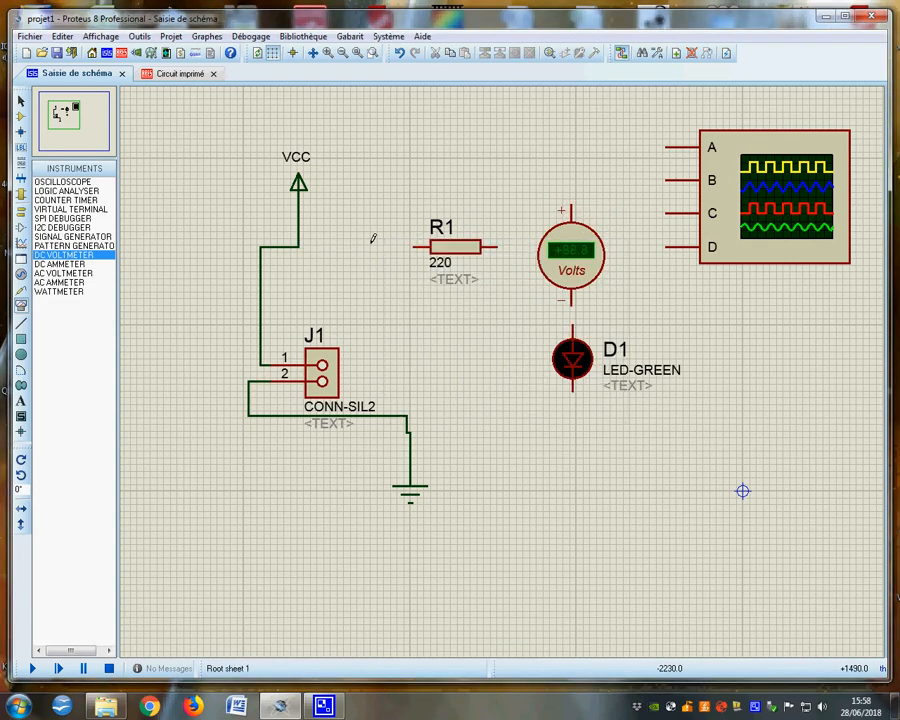
pyautogui.click(66, 265)
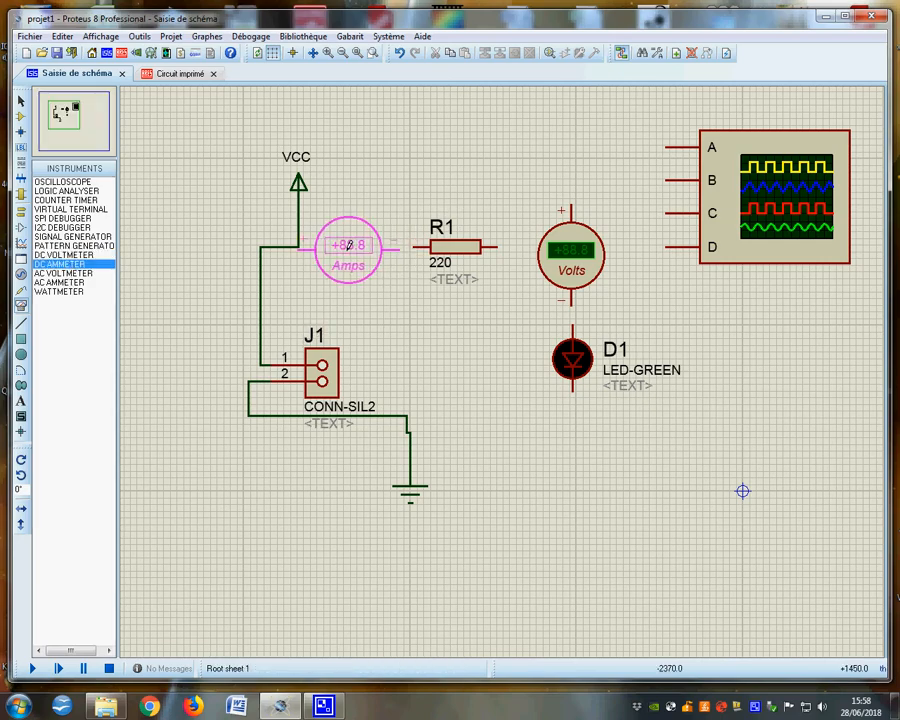
pyautogui.click(352, 244)
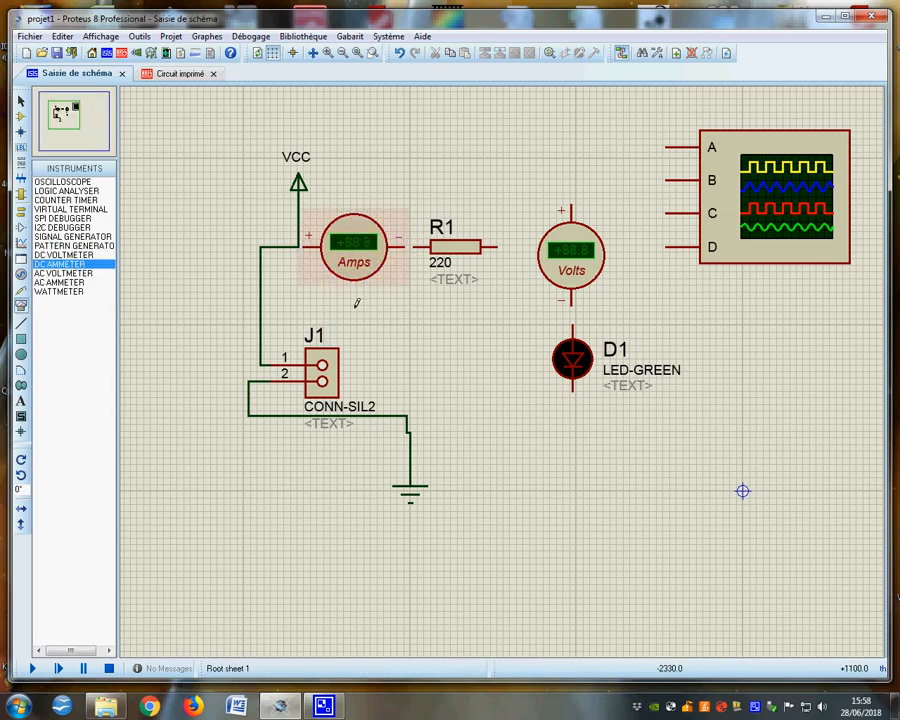
# Set the DC ammeter's display range to Milliamps
pyautogui.rightClick(370, 250)
pyautogui.click(432, 273)
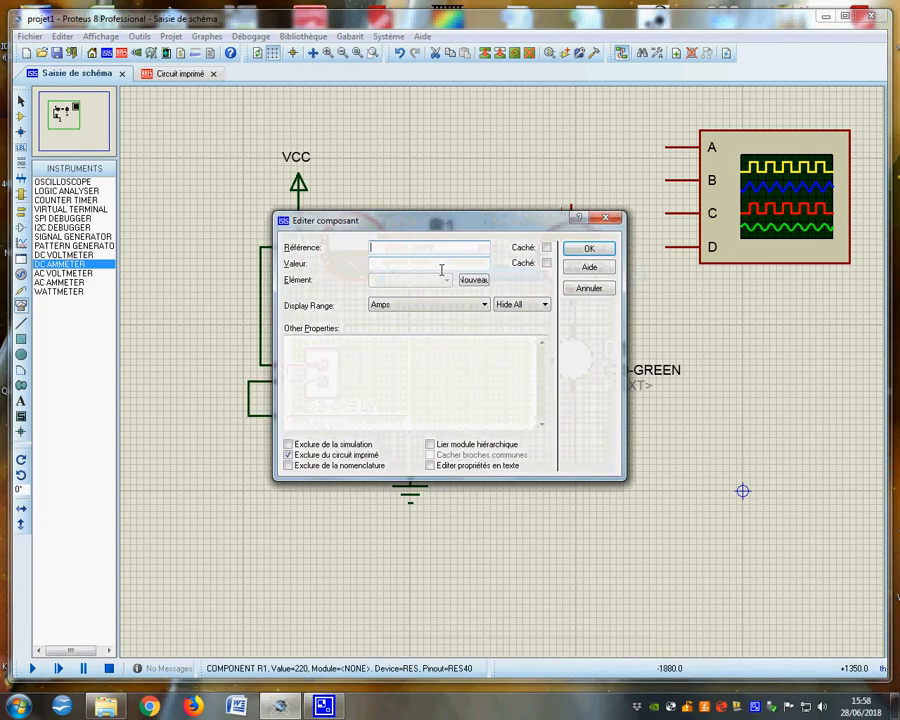
pyautogui.click(484, 305)
pyautogui.click(486, 339)
pyautogui.click(589, 248)
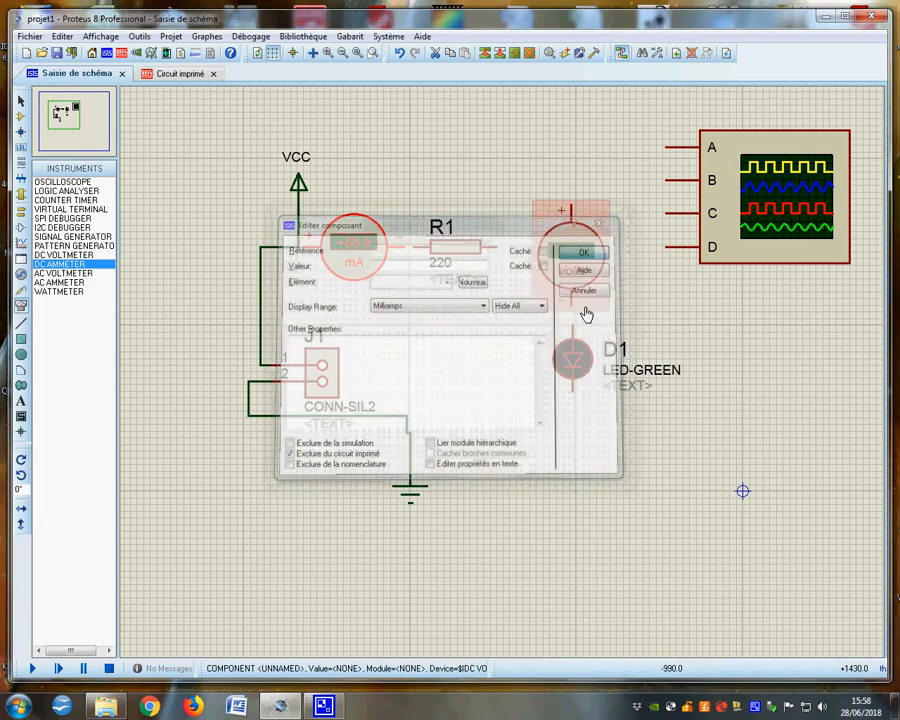
# Check the green LED's forward voltage and full drive current in its component properties
pyautogui.rightClick(585, 360)
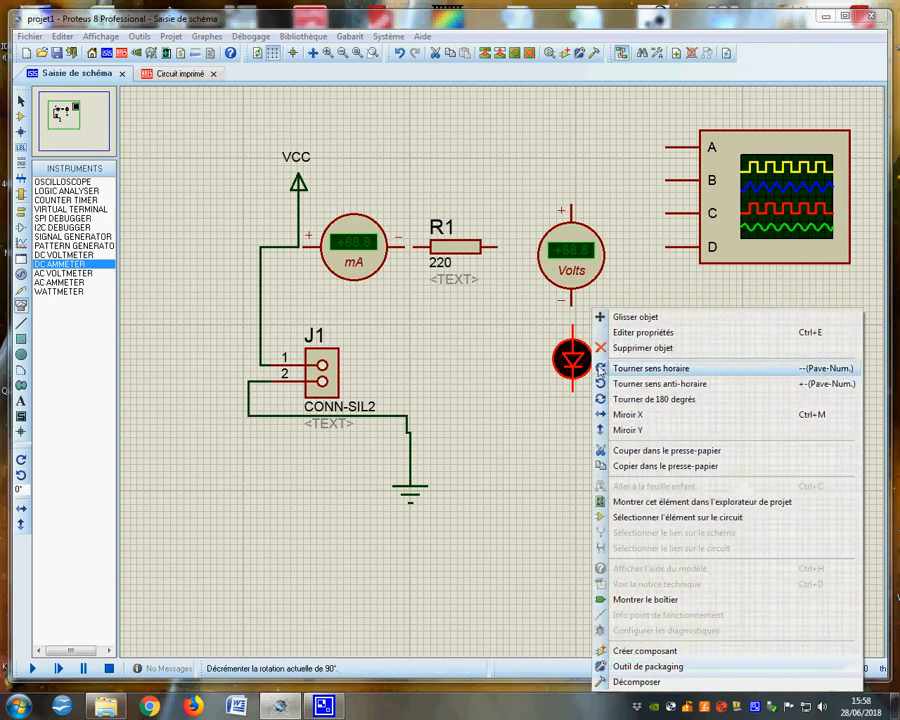
pyautogui.click(610, 333)
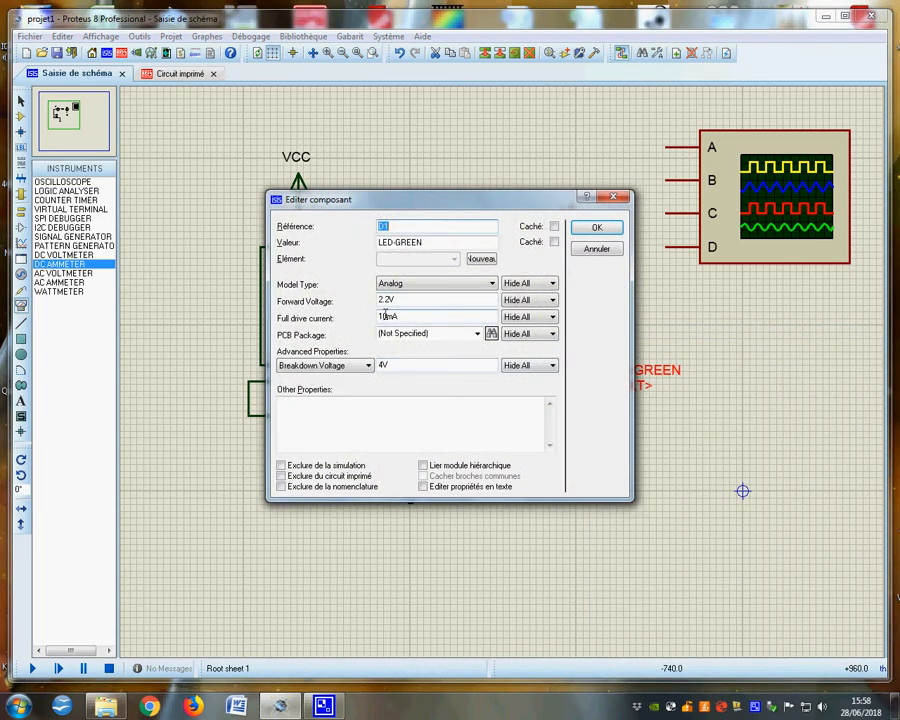
pyautogui.click(597, 228)
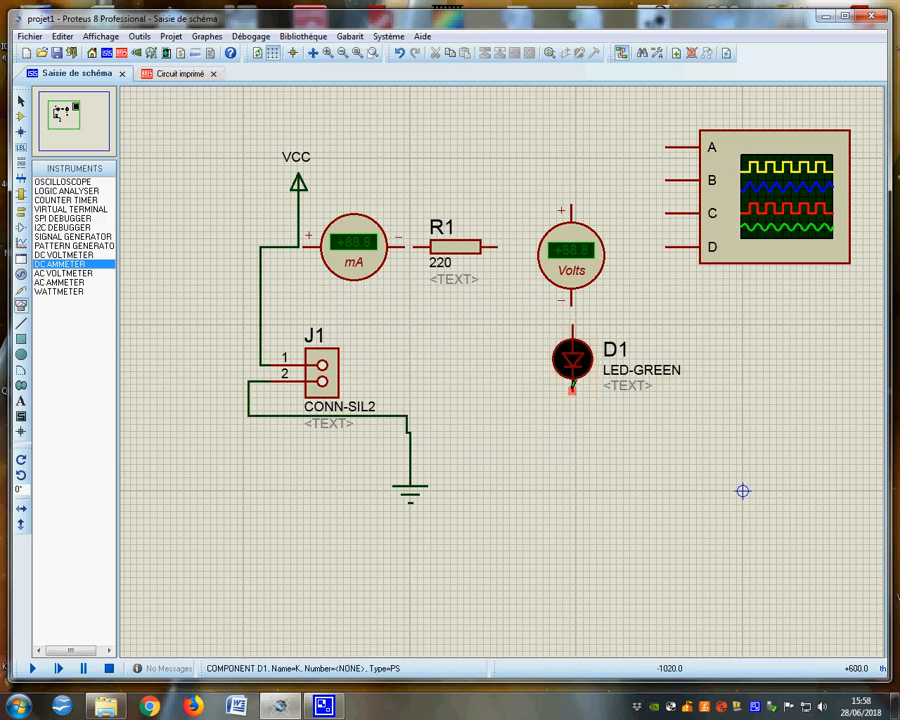
# Wire the green LED's cathode to the ground line and the ammeter's negative terminal to R1
pyautogui.click(573, 391)
pyautogui.click(410, 450)
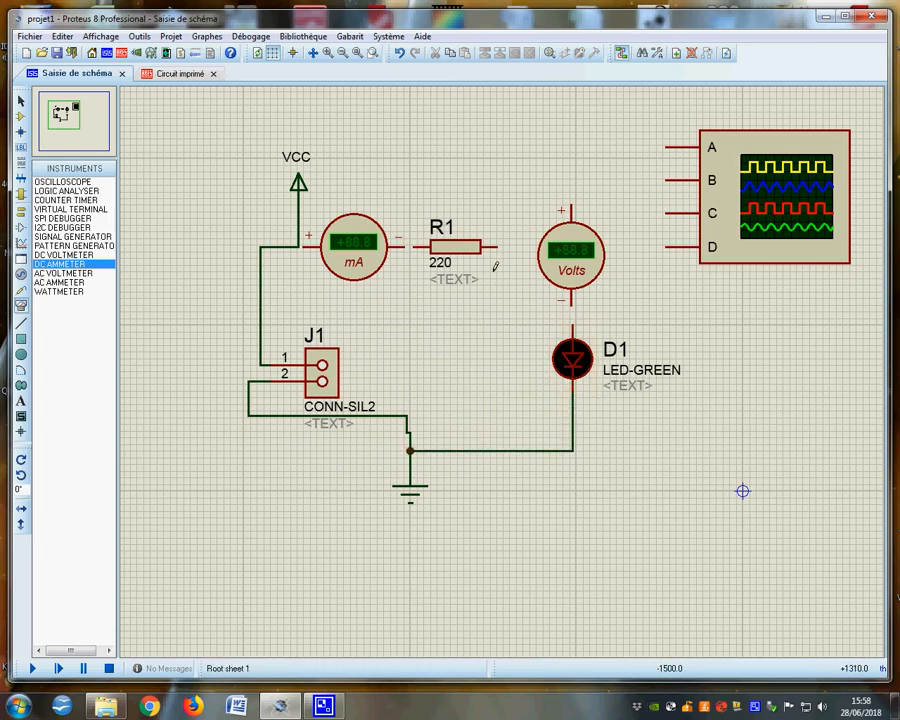
pyautogui.click(404, 246)
pyautogui.click(414, 247)
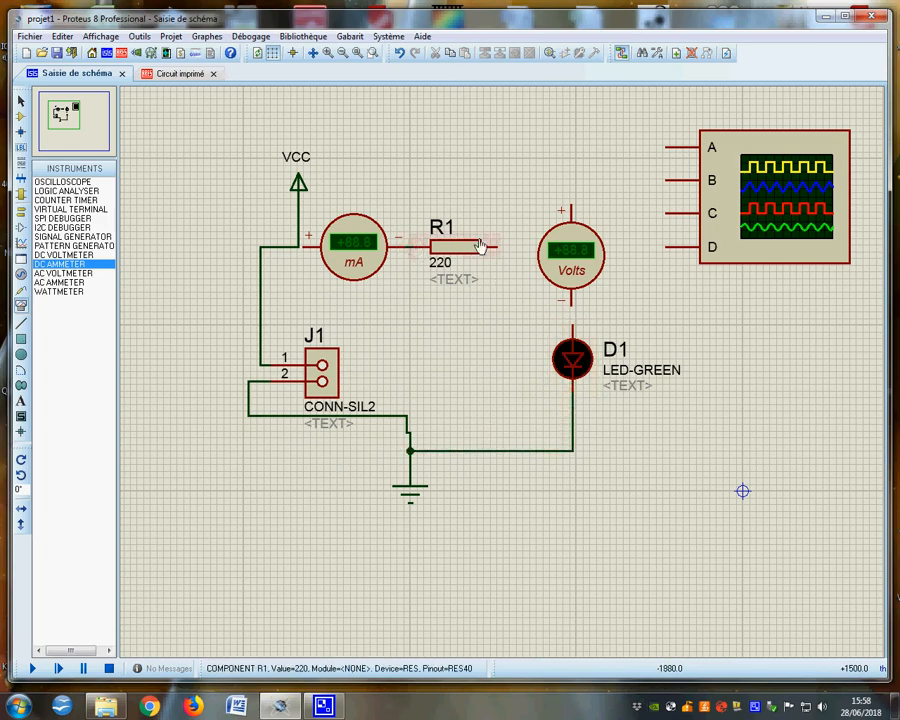
# Wire R1 to the voltmeter's positive terminal and its negative terminal to the LED's anode, and start the simulation
pyautogui.click(499, 244)
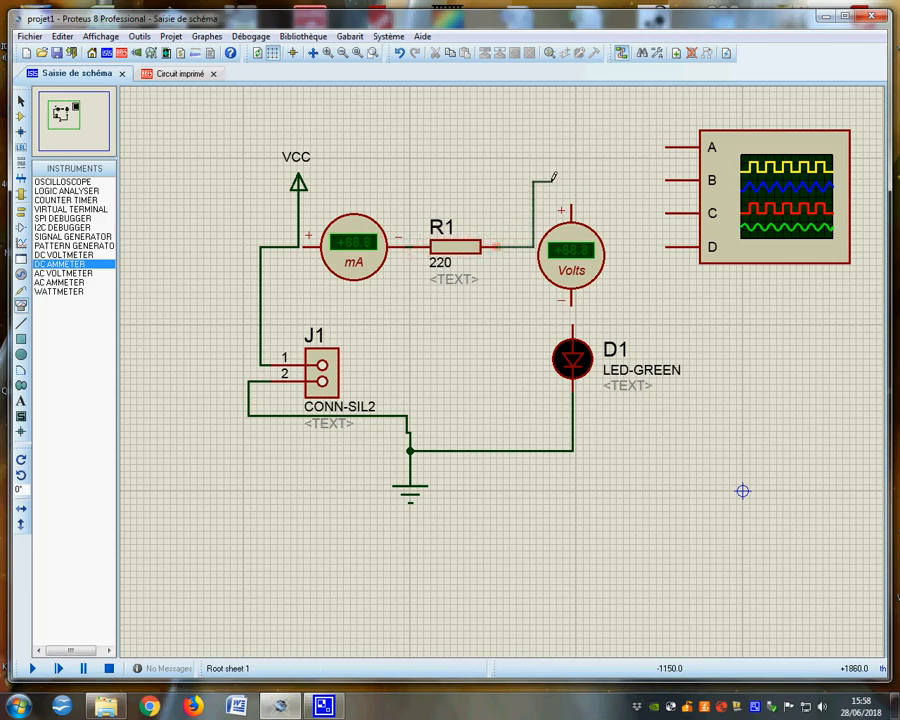
pyautogui.click(572, 198)
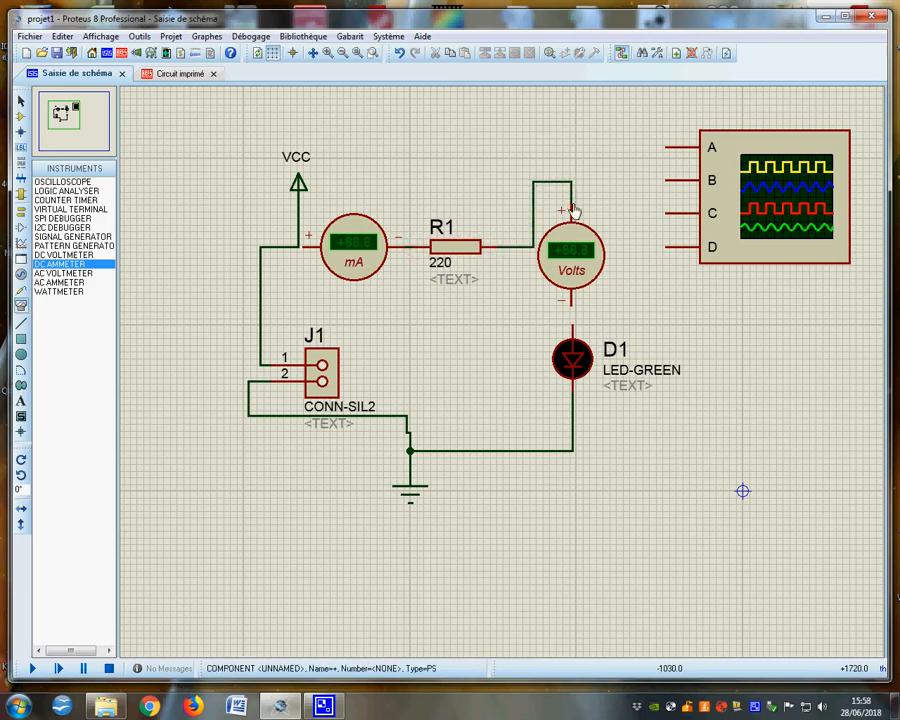
pyautogui.click(577, 311)
pyautogui.click(573, 330)
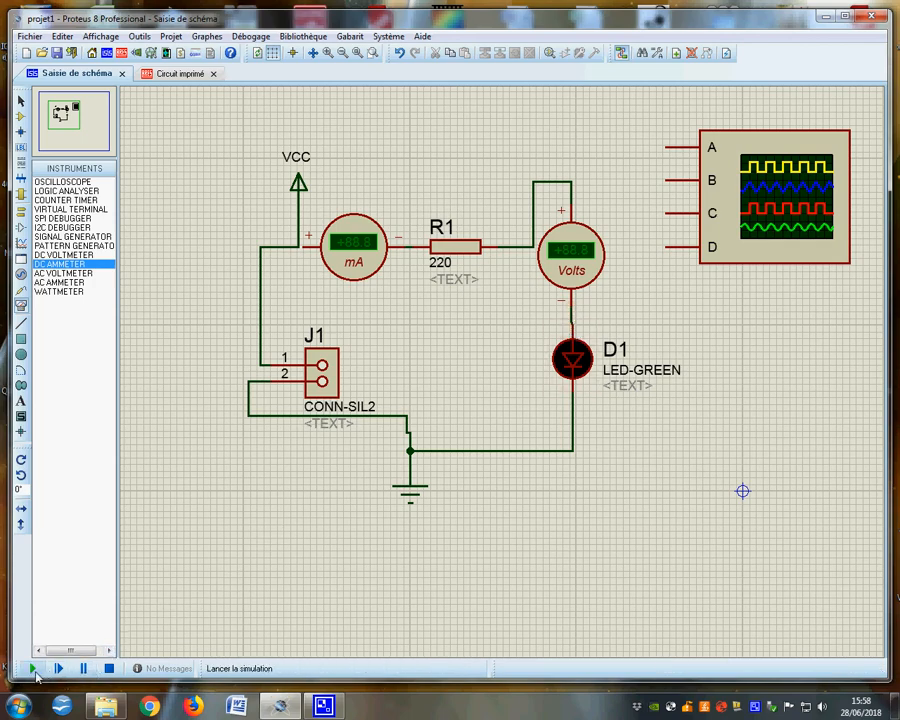
pyautogui.click(33, 670)
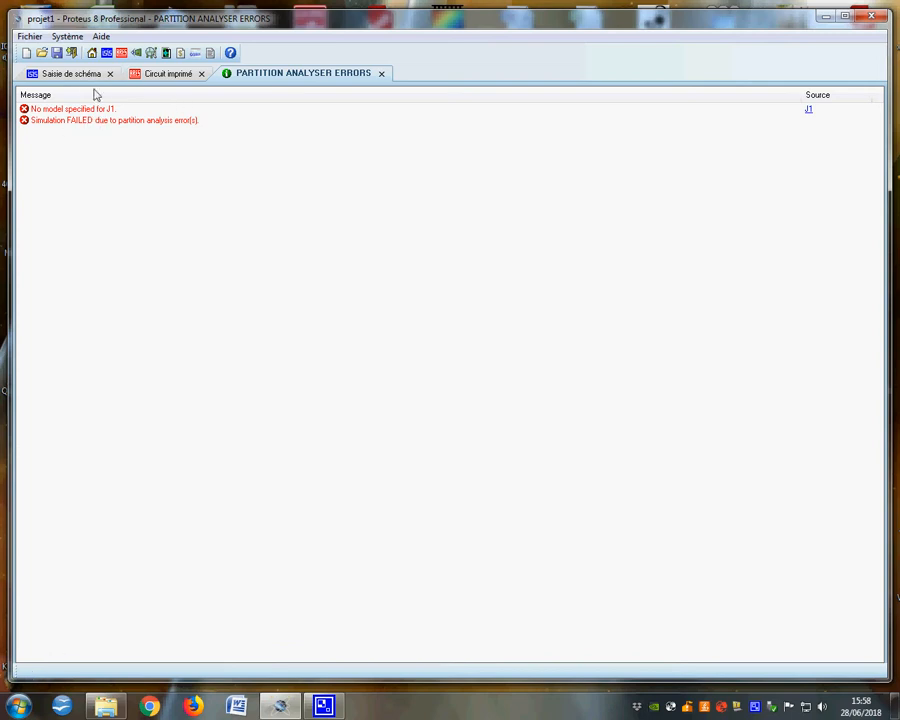
# Close the partition analyser error report and exclude connector J1 from the simulation in its component properties
pyautogui.click(381, 74)
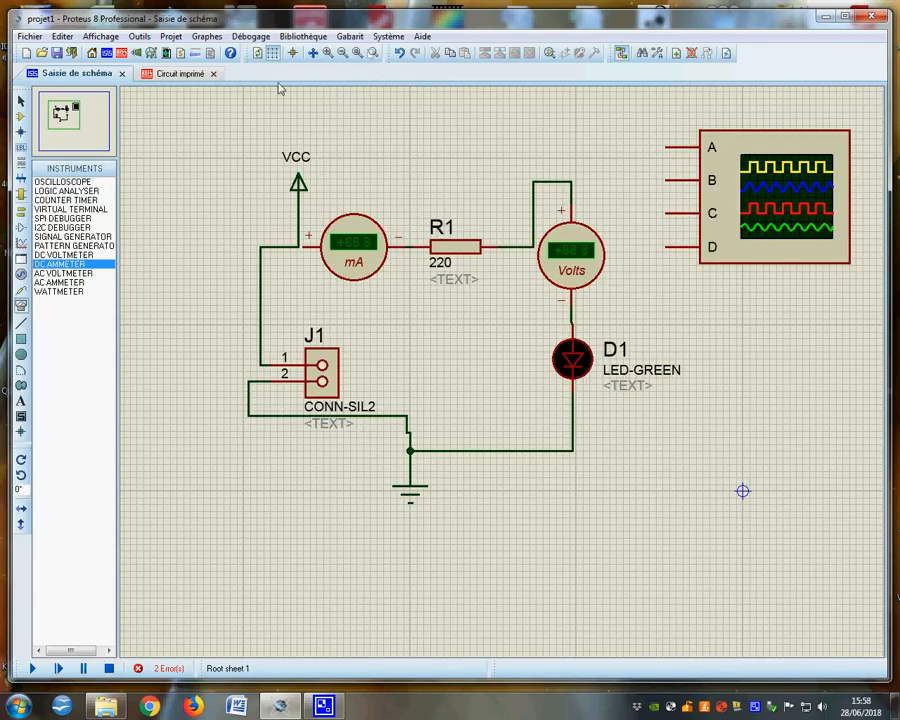
pyautogui.rightClick(326, 374)
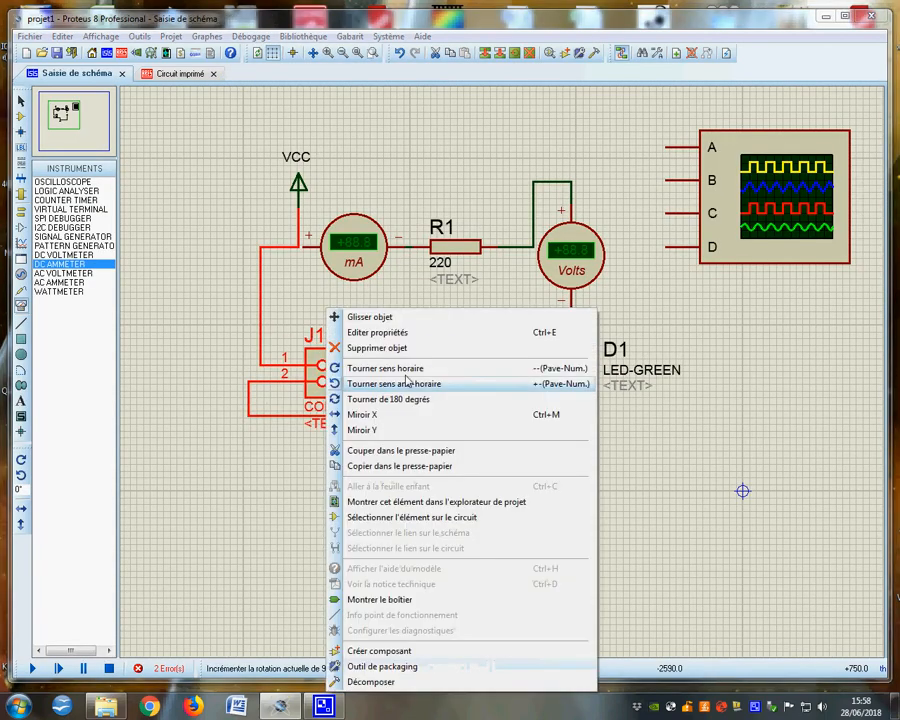
pyautogui.click(390, 332)
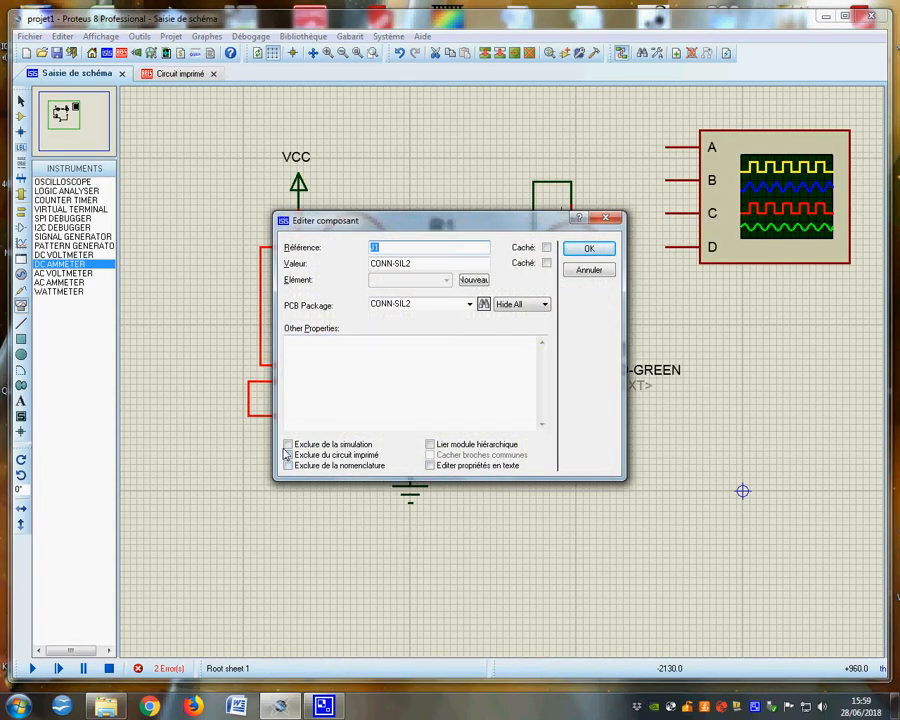
pyautogui.click(288, 445)
pyautogui.click(587, 248)
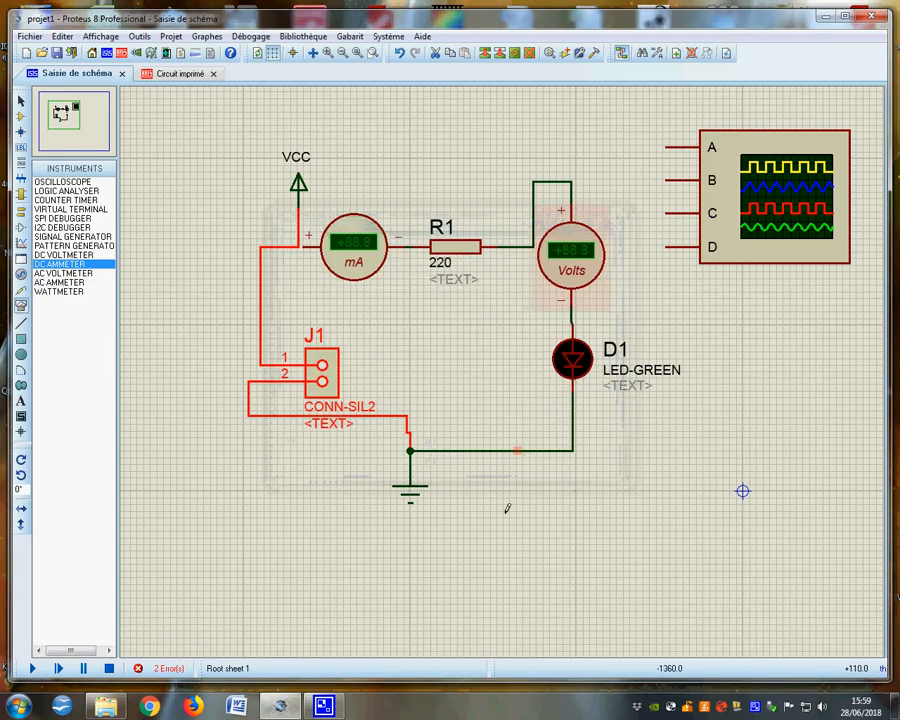
# Check the PCB layout's list of components still waiting for placement
pyautogui.click(160, 73)
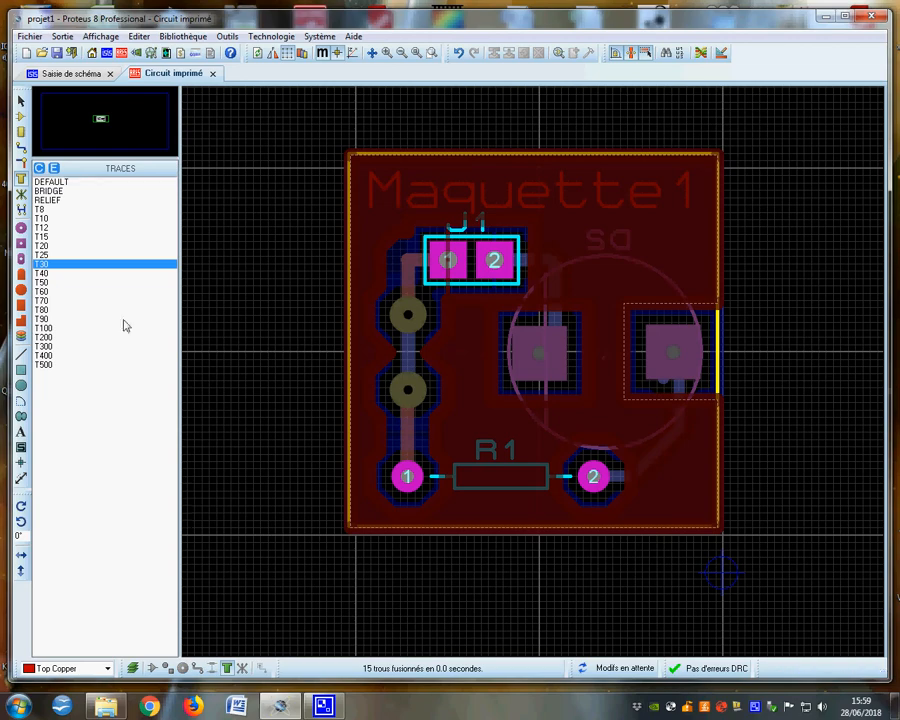
pyautogui.click(21, 130)
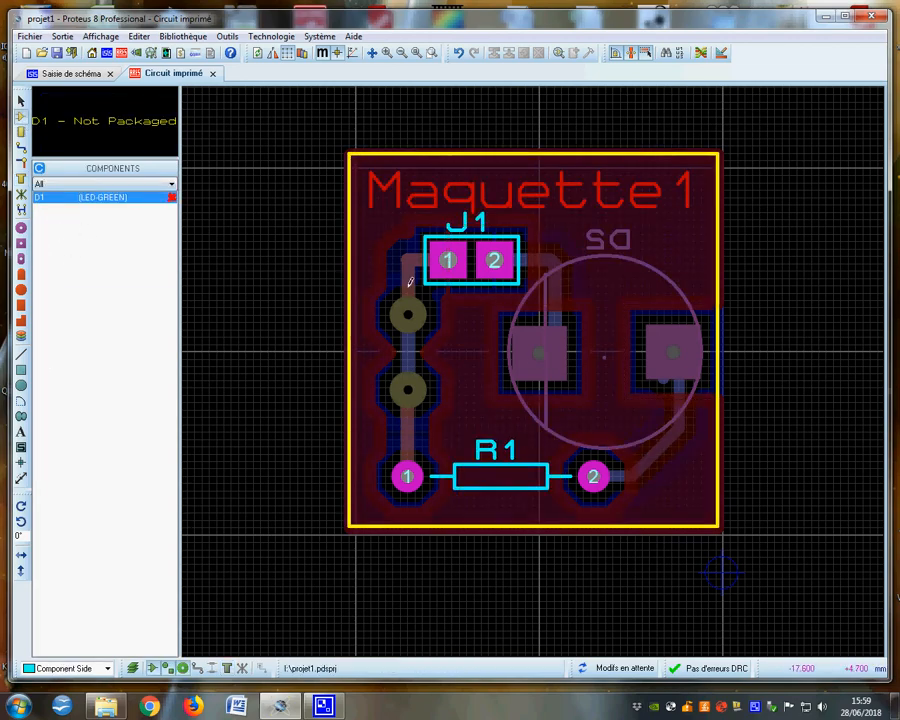
# Run the schematic simulation with the oscilloscope window moved clear of the circuit, read the ammeter and voltmeter, and stop it
pyautogui.click(70, 73)
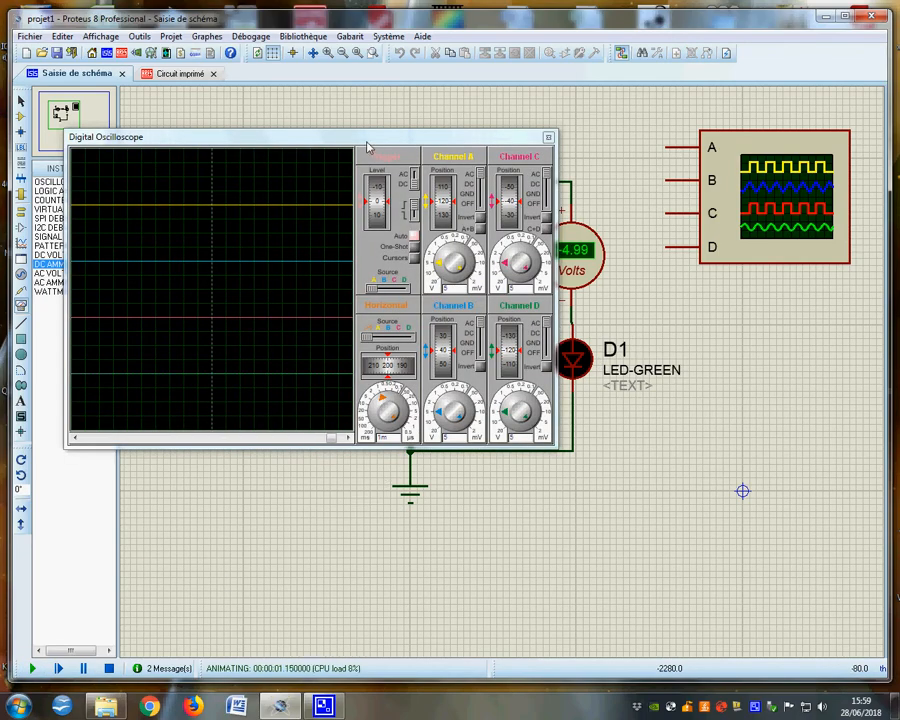
pyautogui.moveTo(367, 145); pyautogui.dragTo(791, 500)
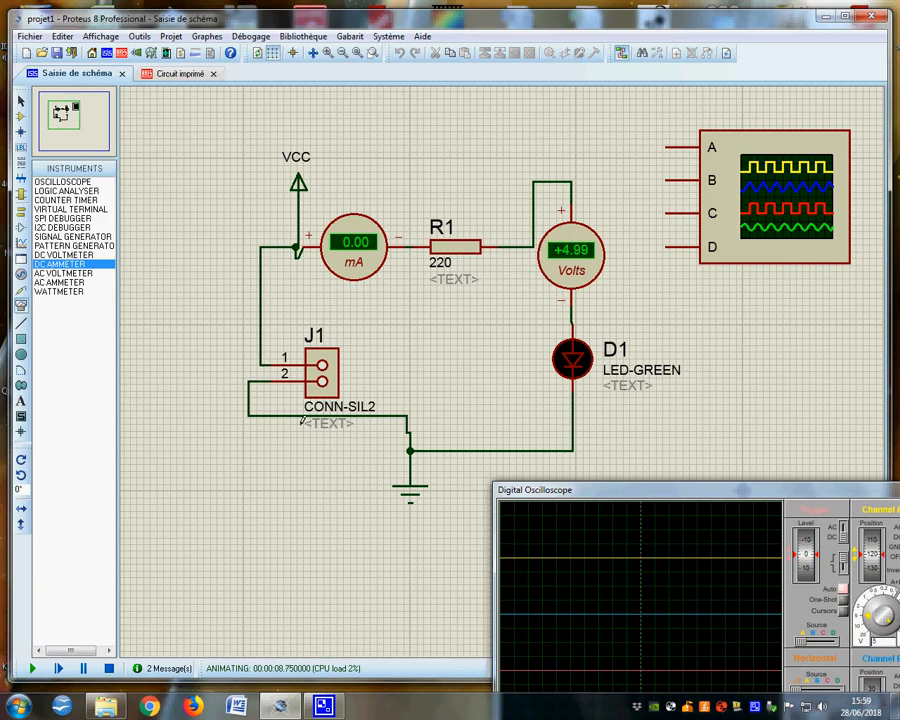
pyautogui.click(108, 668)
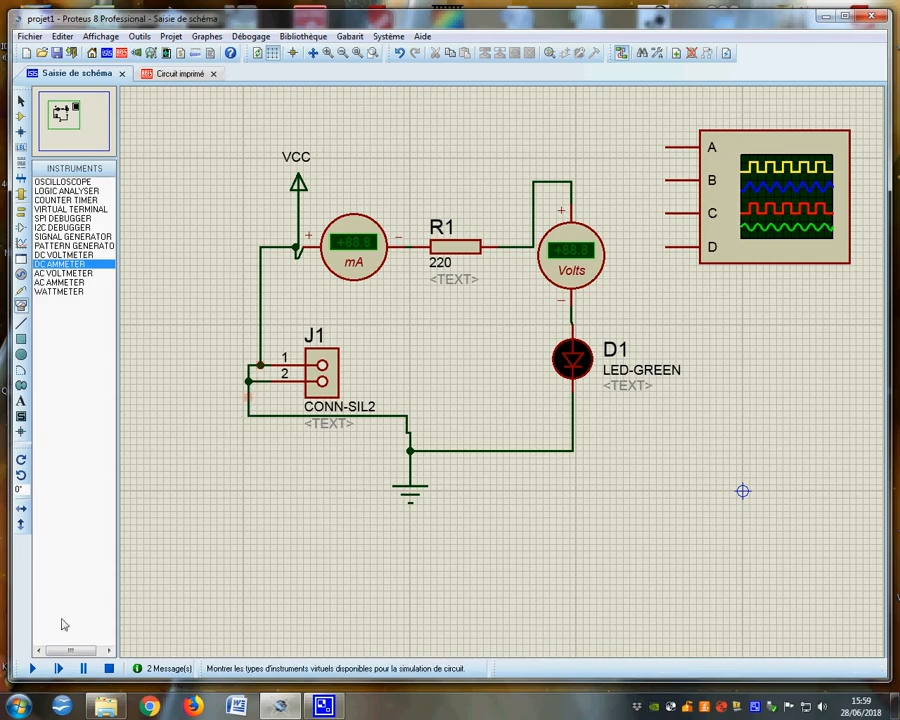
# Try simulating with J1's two pins wired together, and delete the wire joining them
pyautogui.click(33, 668)
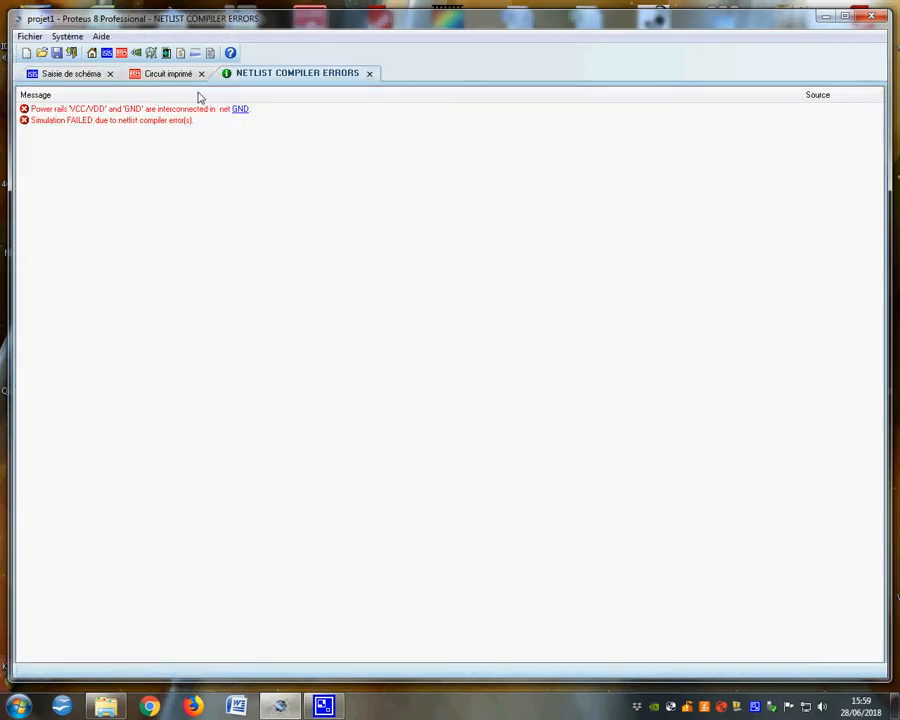
pyautogui.click(70, 73)
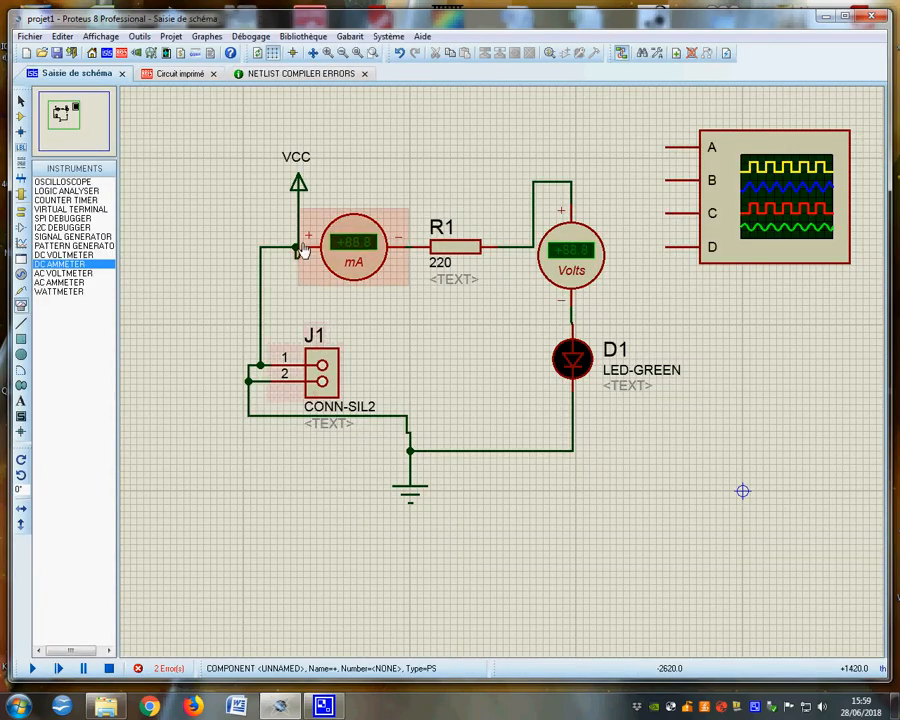
pyautogui.rightClick(251, 367)
pyautogui.click(292, 405)
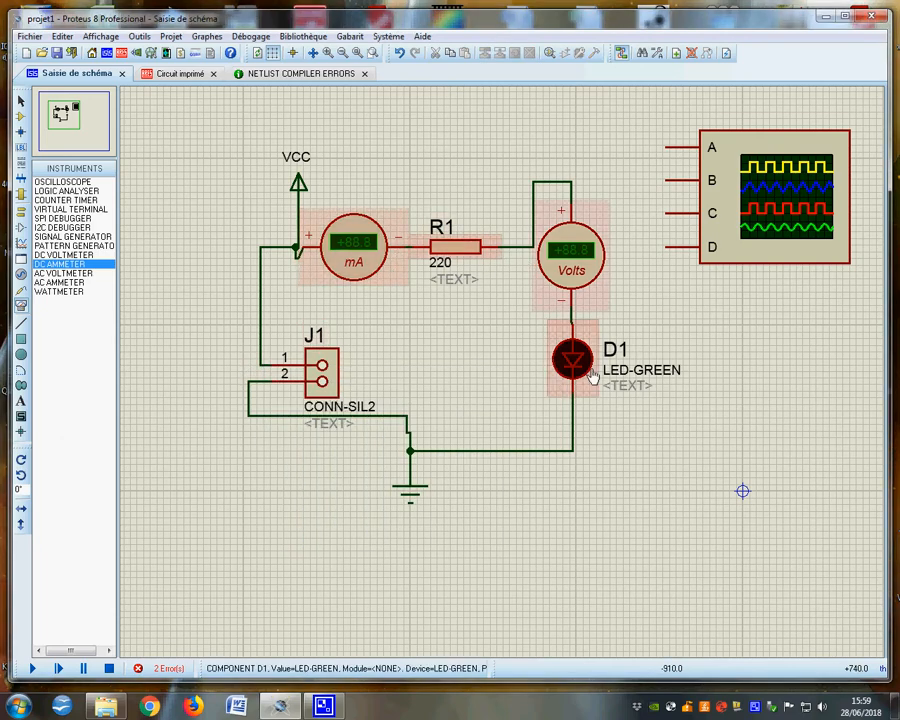
# Rerun the simulation with J1's pins separated, read both meters with the circuit uncovered, and stop it
pyautogui.click(32, 668)
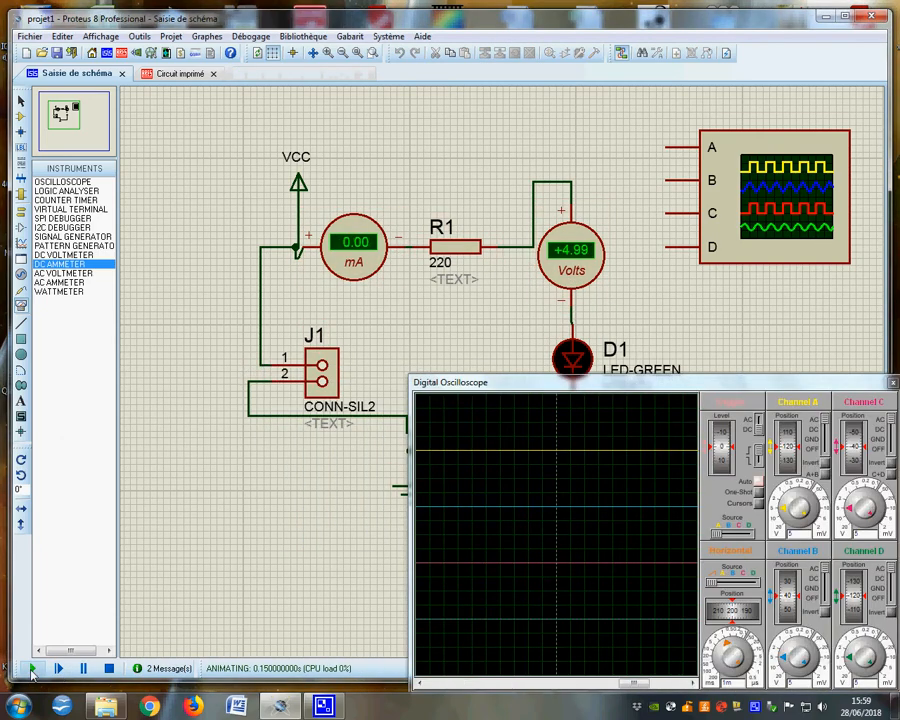
pyautogui.moveTo(560, 382); pyautogui.dragTo(507, 560)
pyautogui.click(108, 668)
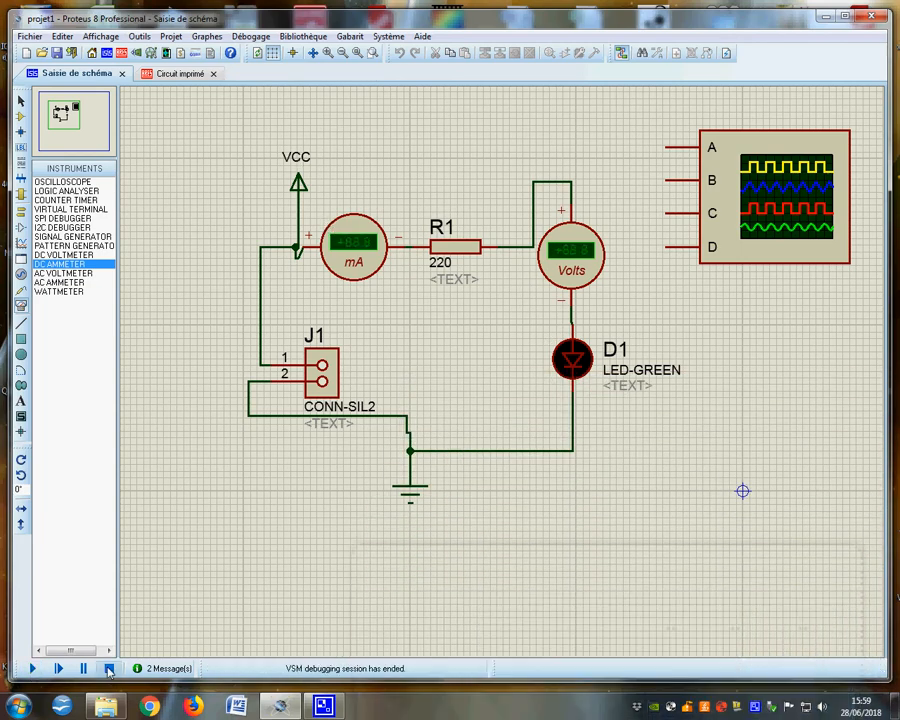
# Check resistor R1's component properties, including its simulation and PCB exclusion options
pyautogui.rightClick(476, 242)
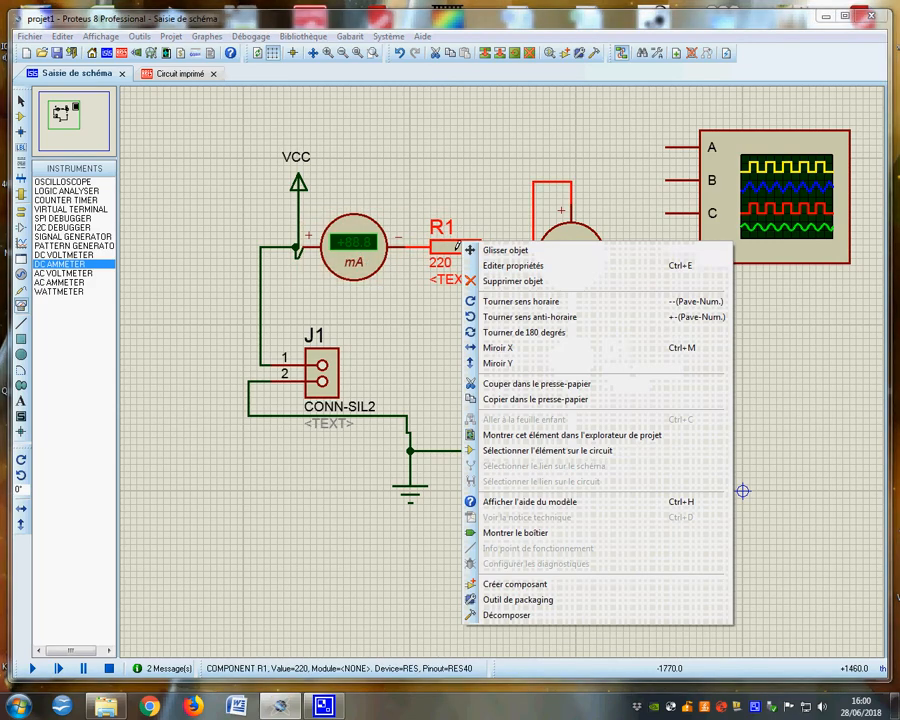
pyautogui.click(530, 266)
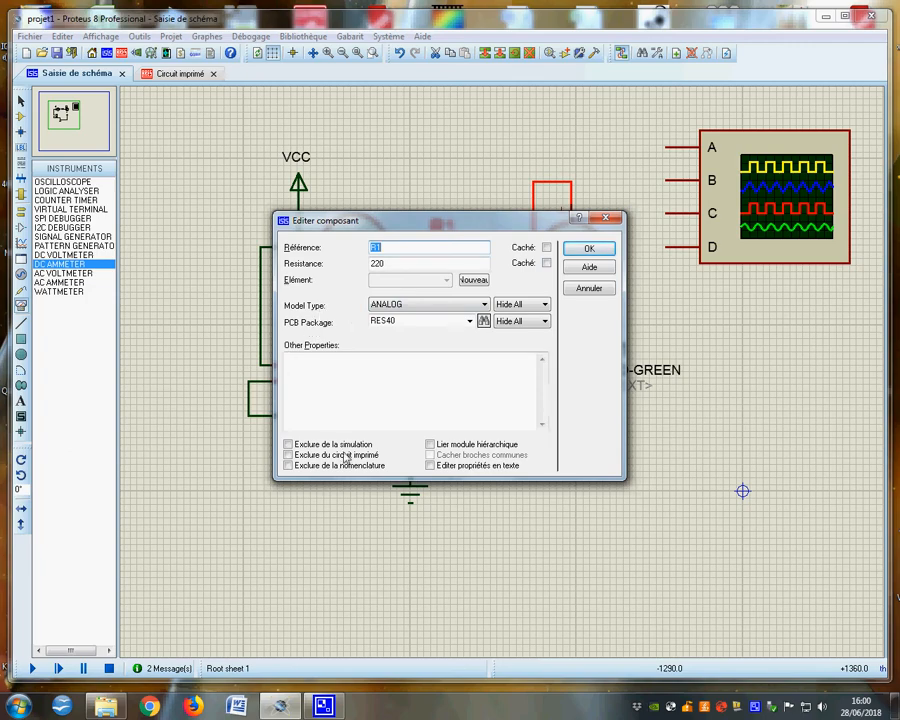
pyautogui.click(584, 249)
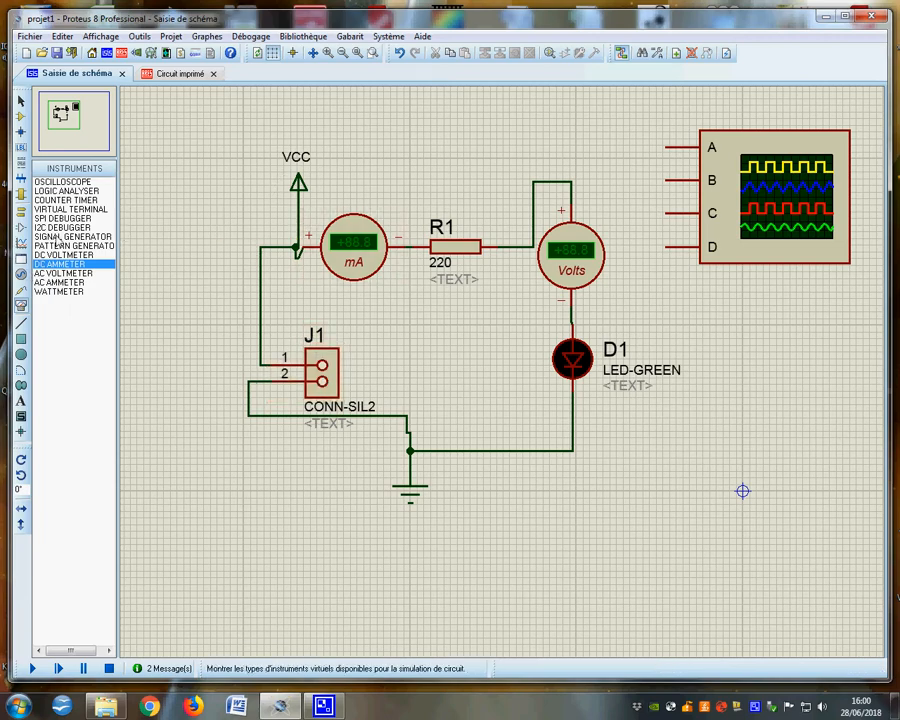
# Replace the VCC terminal with a DC generator wired to the line between J1 pin 1 and the ammeter's positive terminal
pyautogui.click(22, 274)
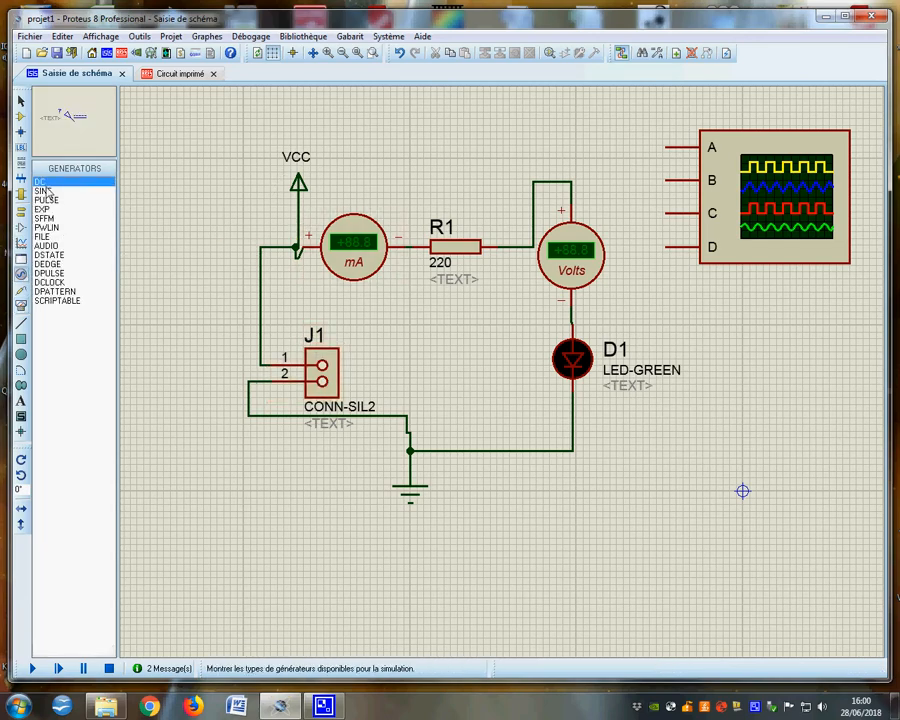
pyautogui.click(182, 242)
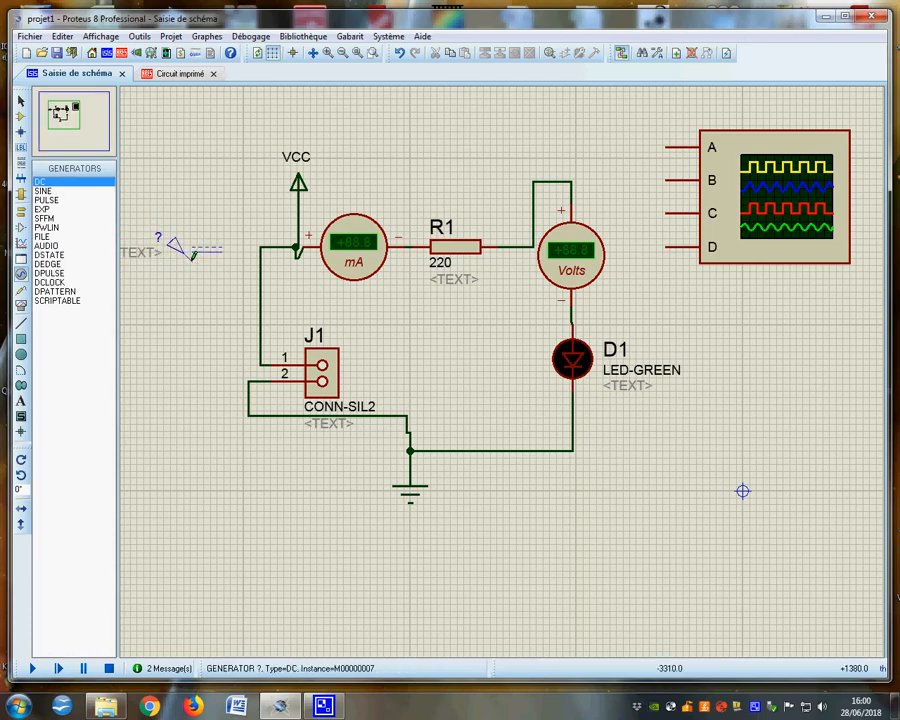
pyautogui.rightClick(305, 195)
pyautogui.click(365, 224)
pyautogui.click(194, 261)
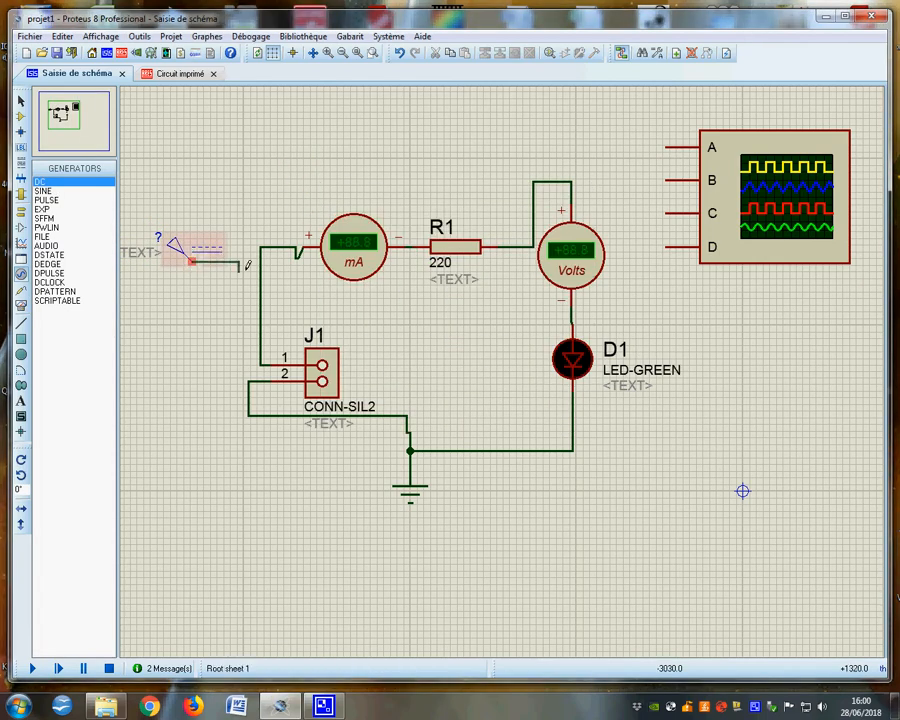
pyautogui.click(262, 263)
# Raise the DC generator's voltage in its properties
pyautogui.rightClick(184, 246)
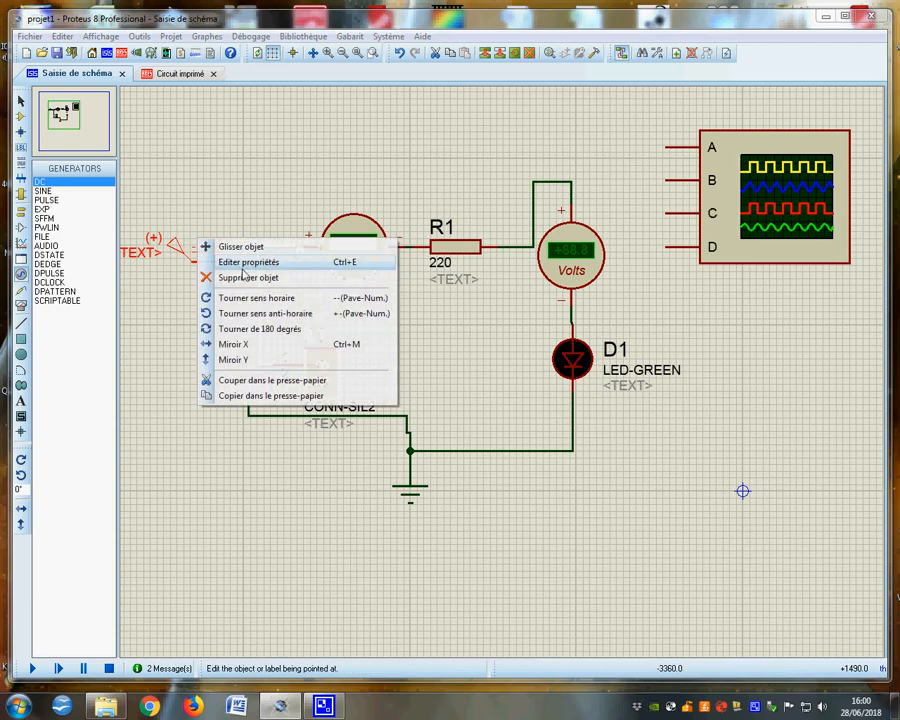
pyautogui.click(248, 262)
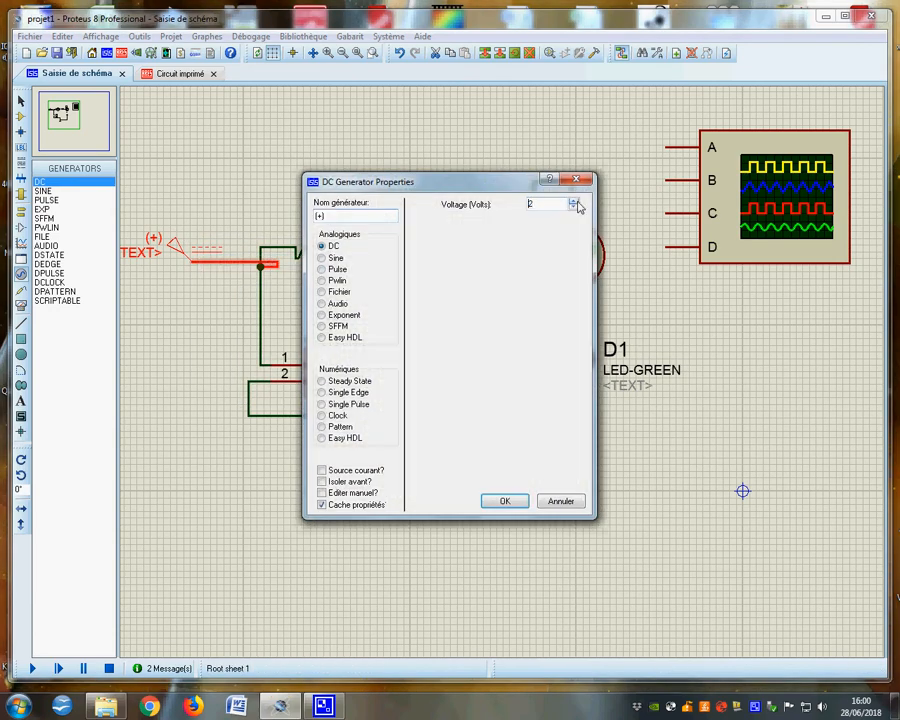
pyautogui.click(505, 502)
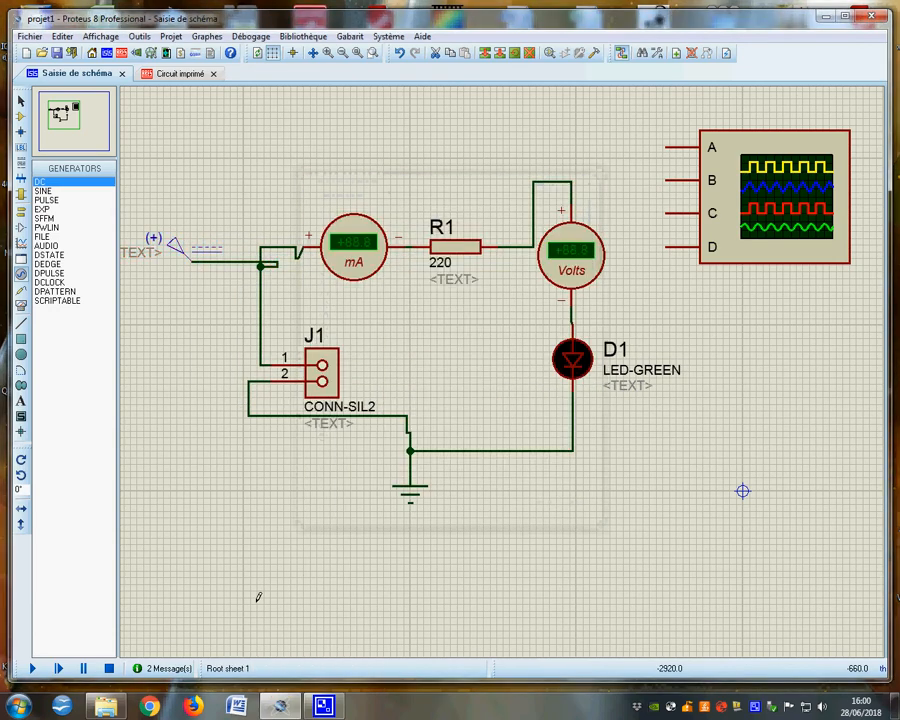
# Simulate the circuit powered by the DC generator, read the series ammeter and voltmeter, and stop the simulation
pyautogui.click(33, 668)
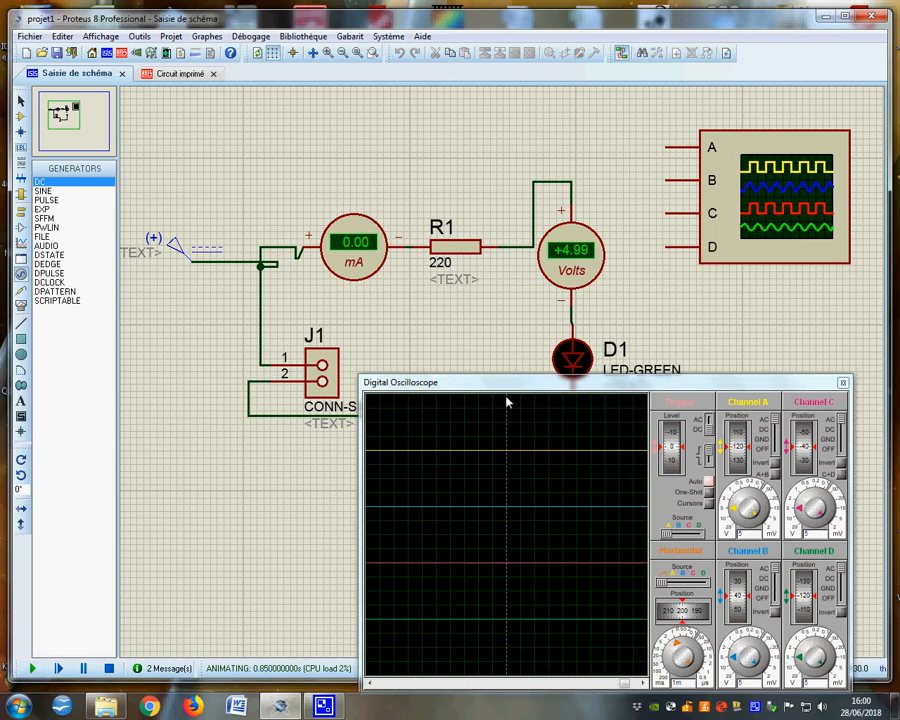
pyautogui.moveTo(488, 392); pyautogui.dragTo(460, 559)
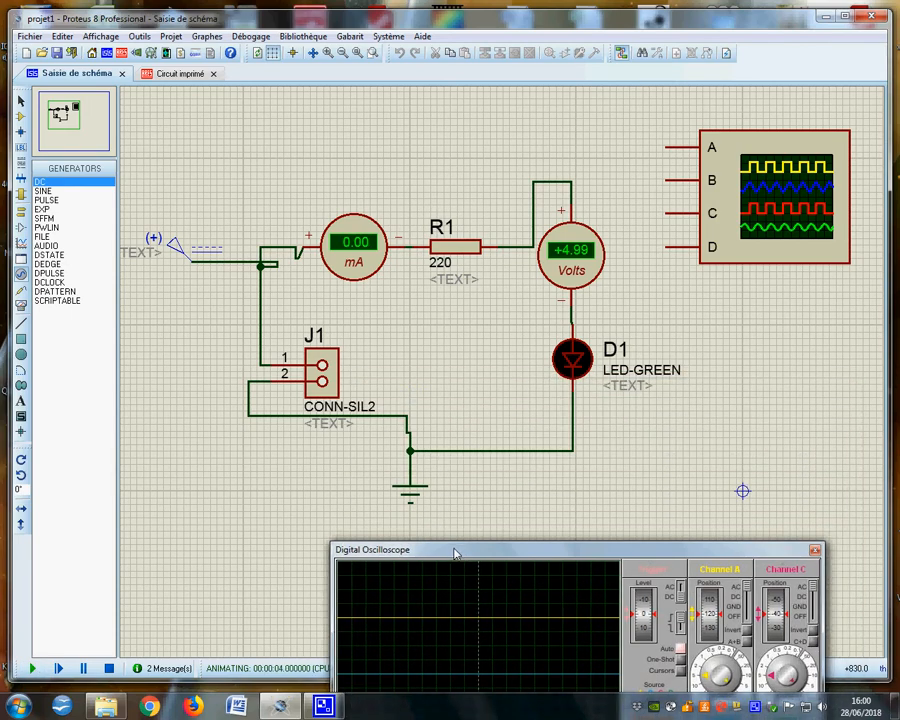
pyautogui.click(109, 668)
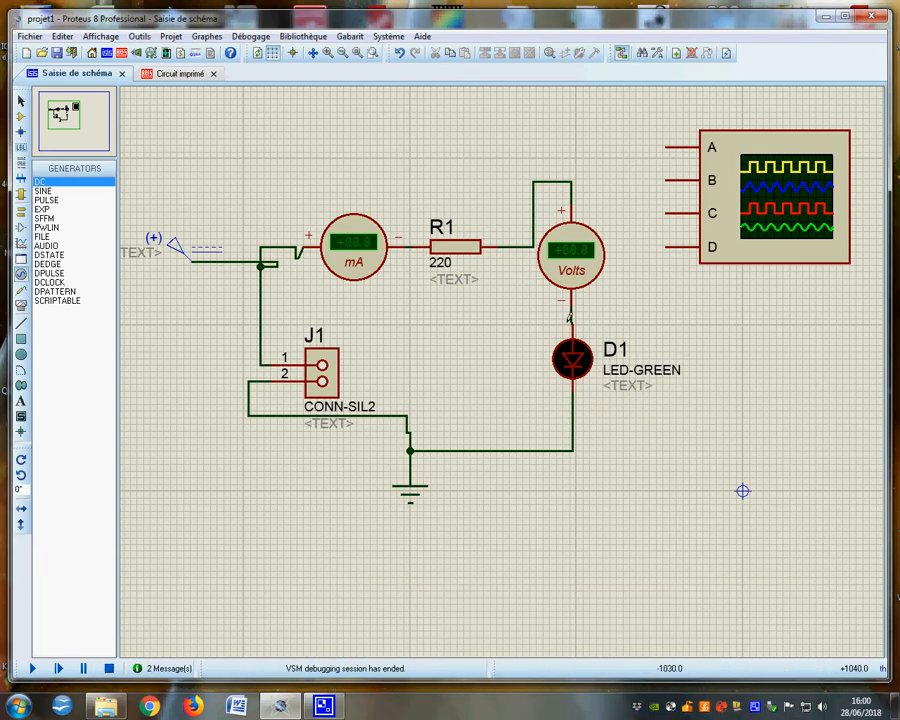
# Remove the voltmeter from the series path, move it below the oscilloscope, and wire R1 directly to the green LED's anode
pyautogui.rightClick(534, 213)
pyautogui.click(580, 250)
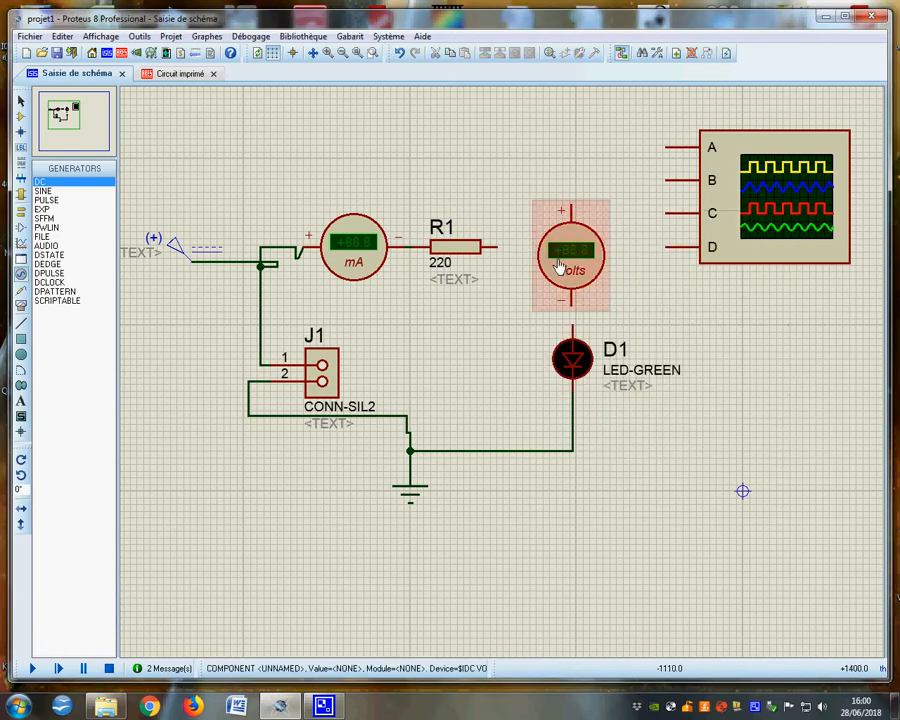
pyautogui.moveTo(560, 255); pyautogui.dragTo(740, 370)
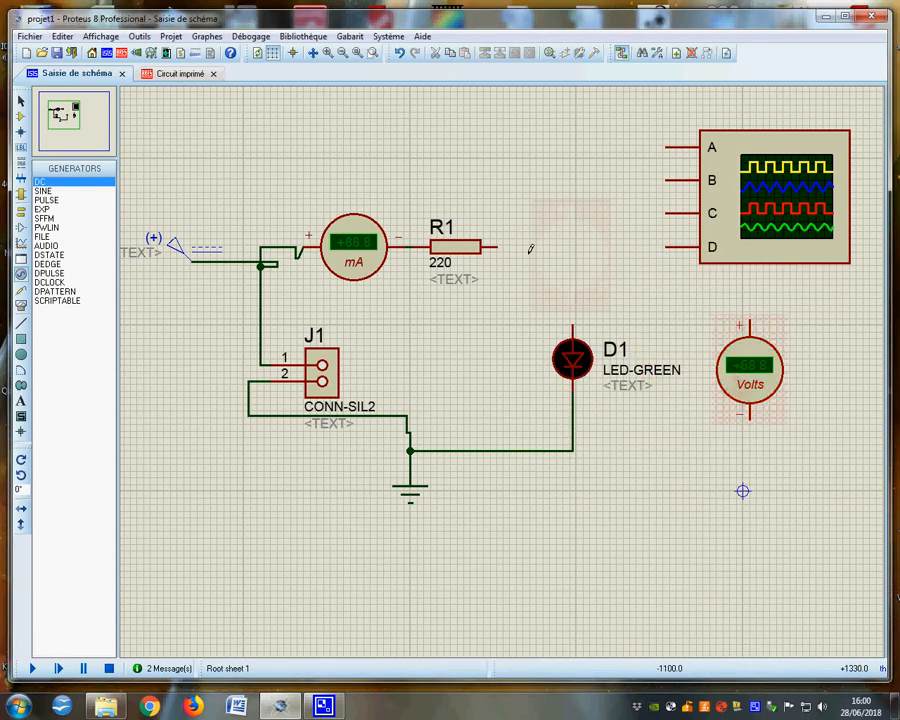
pyautogui.click(496, 246)
pyautogui.click(572, 322)
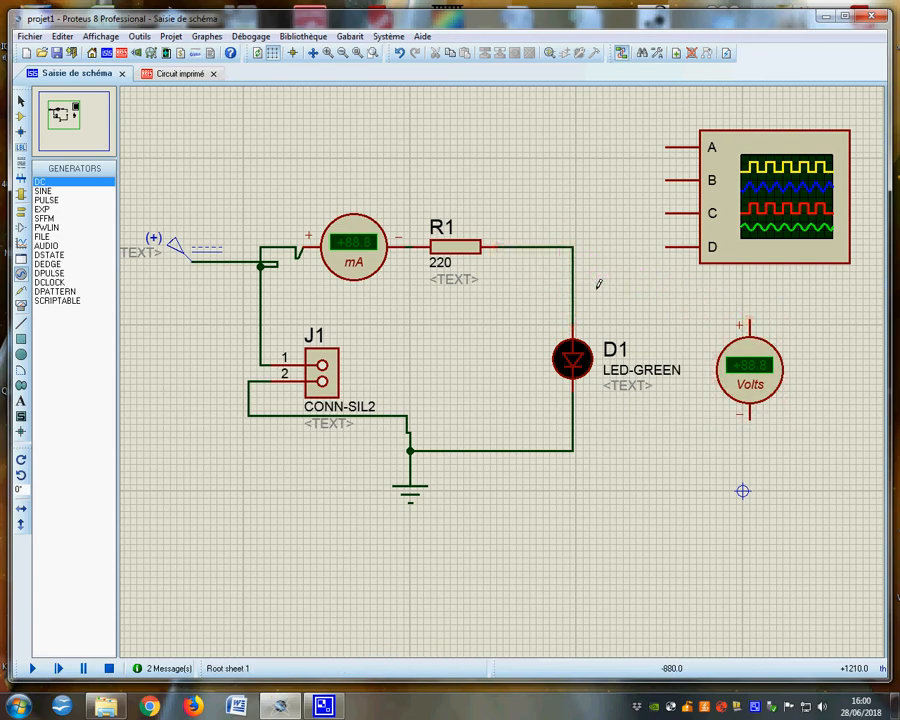
# Wire the voltmeter in parallel with the green LED, its positive terminal to the anode line and its negative to the ground line
pyautogui.click(748, 318)
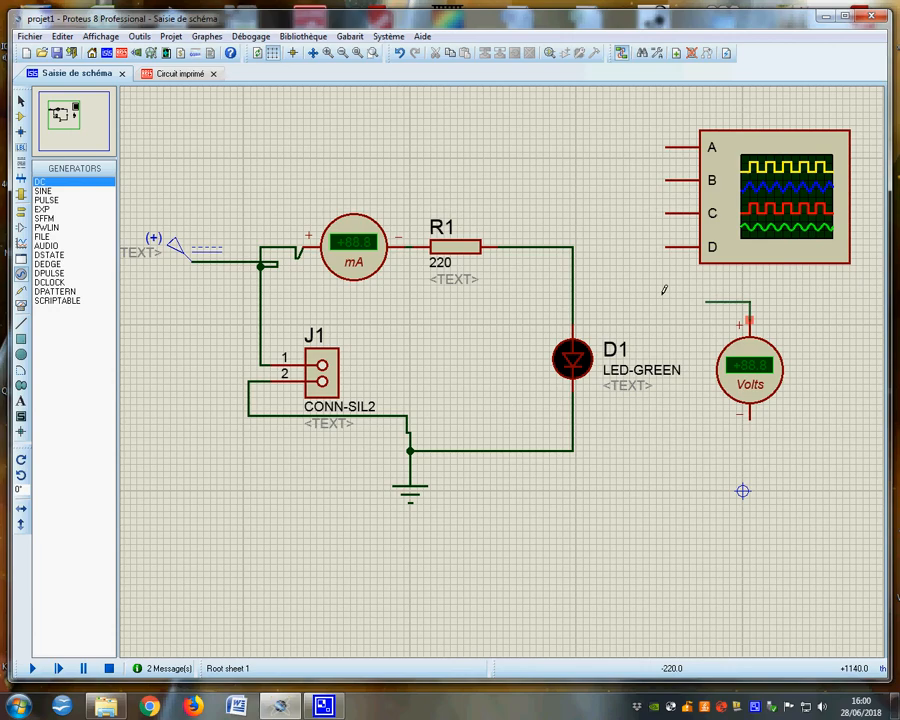
pyautogui.click(573, 287)
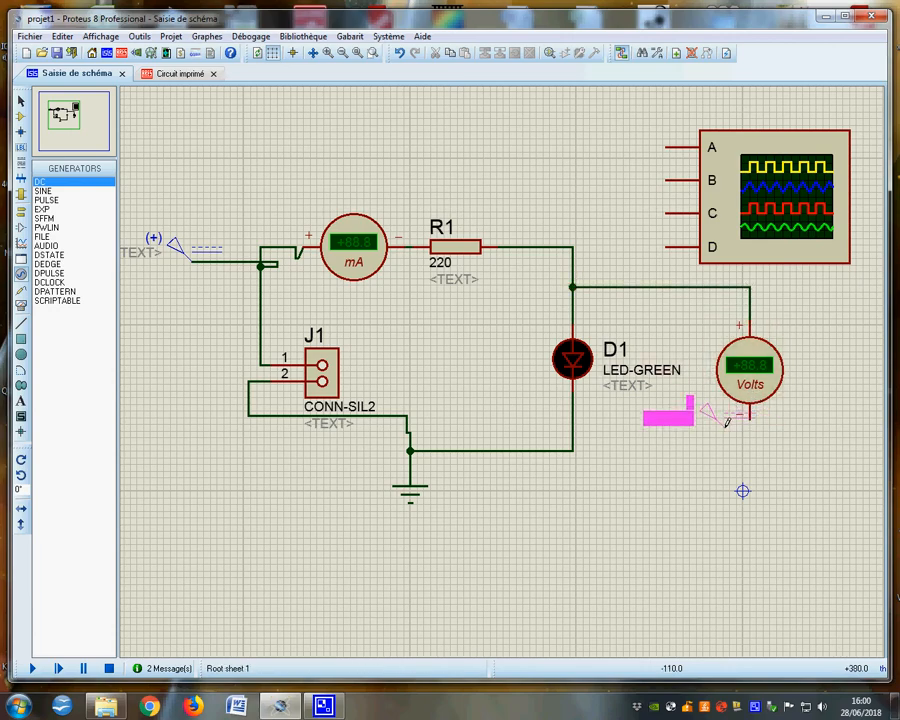
pyautogui.click(749, 419)
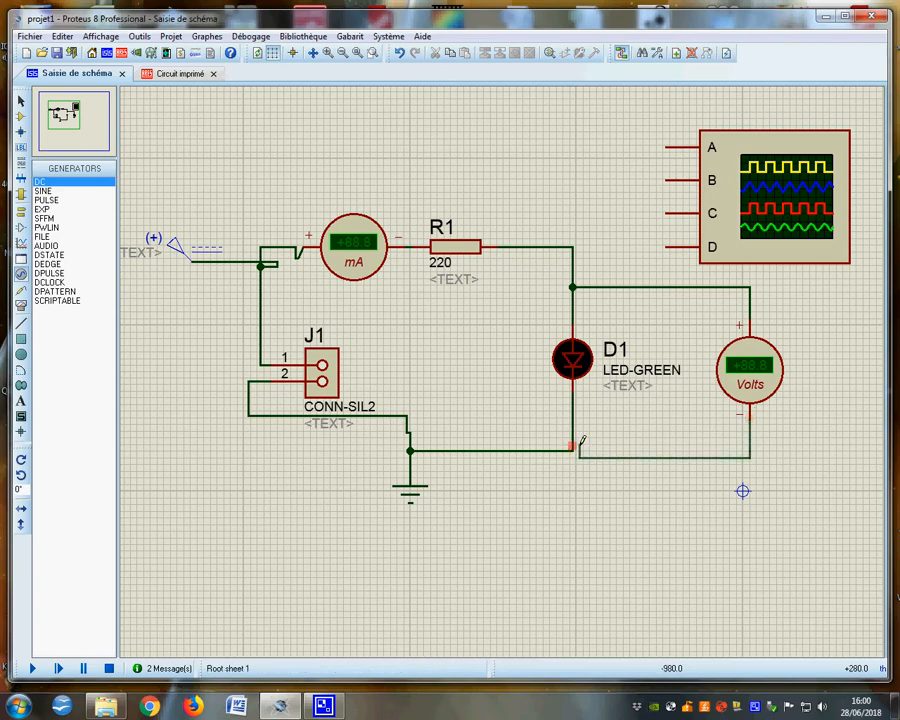
pyautogui.click(576, 446)
# Simulate the circuit with the voltmeter across the LED, read the LED's current and voltage, and stop the simulation
pyautogui.click(31, 668)
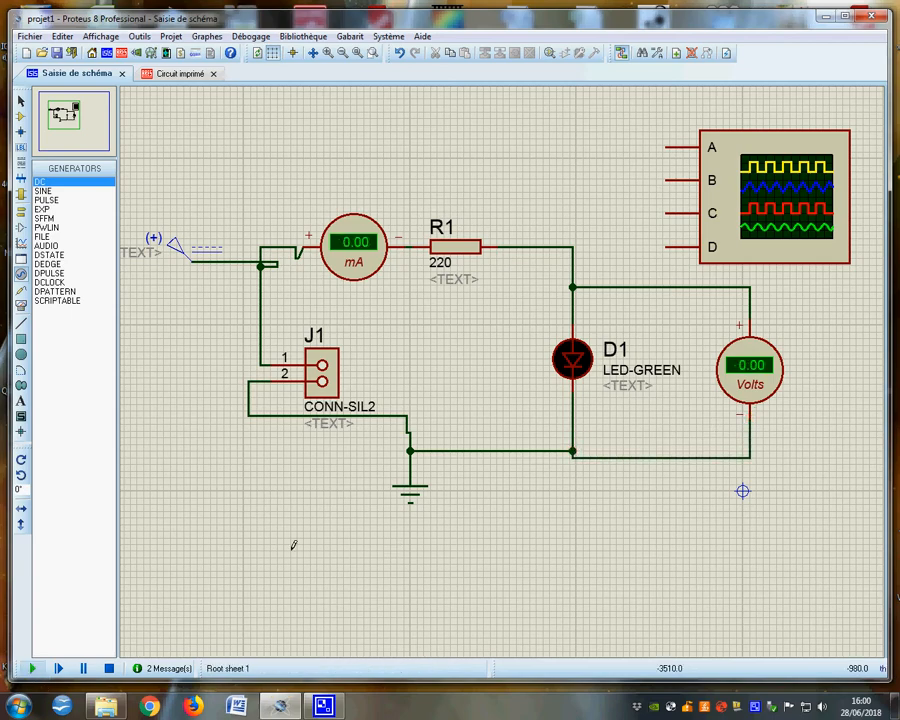
pyautogui.moveTo(632, 387); pyautogui.dragTo(727, 537)
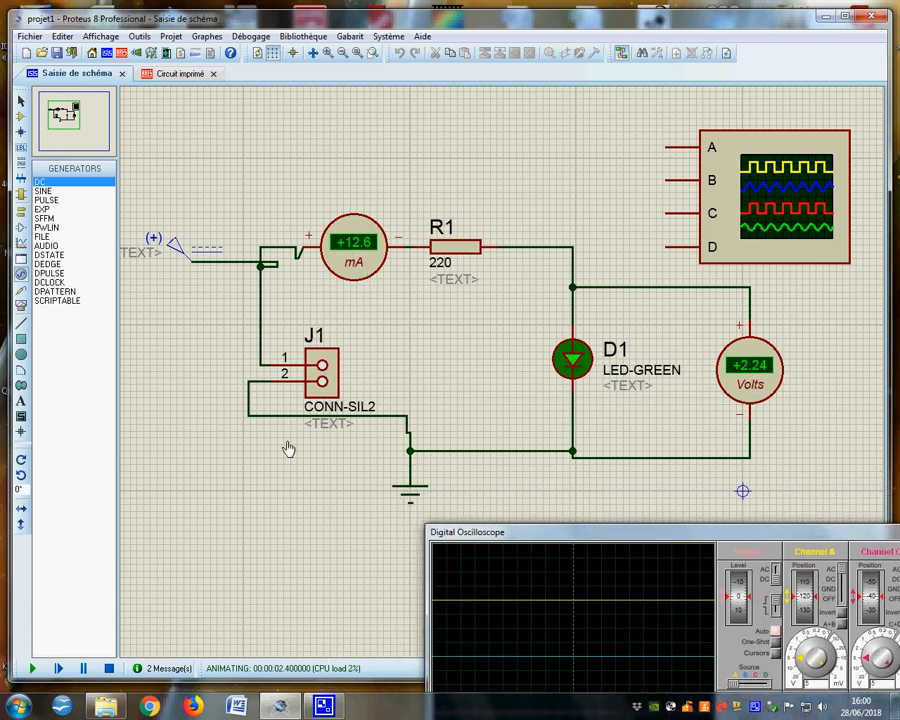
pyautogui.click(107, 669)
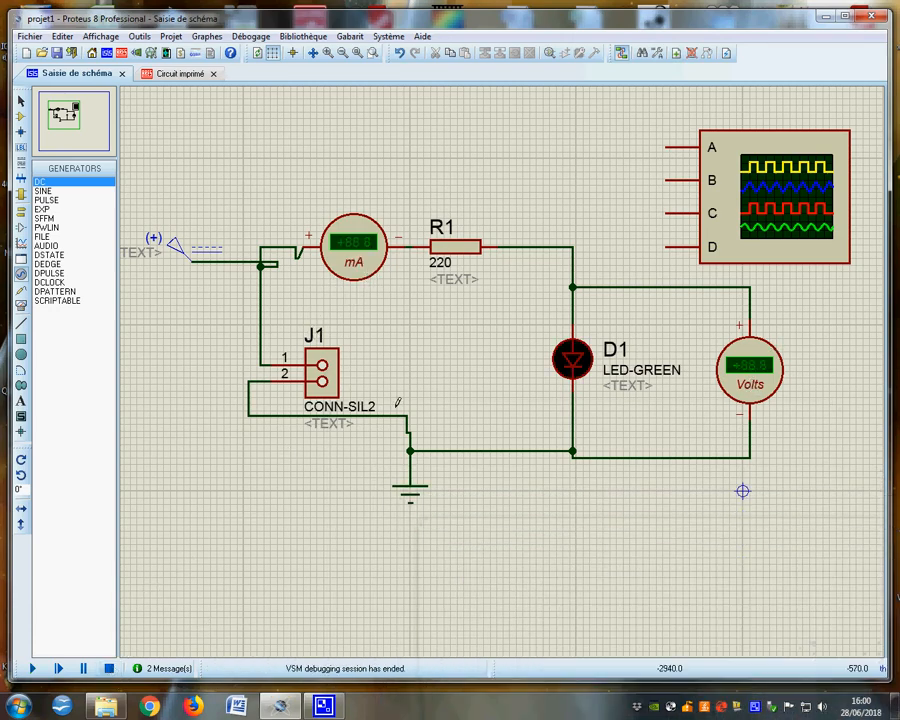
# Set the resistance of R1 to 270
pyautogui.rightClick(478, 247)
pyautogui.click(518, 267)
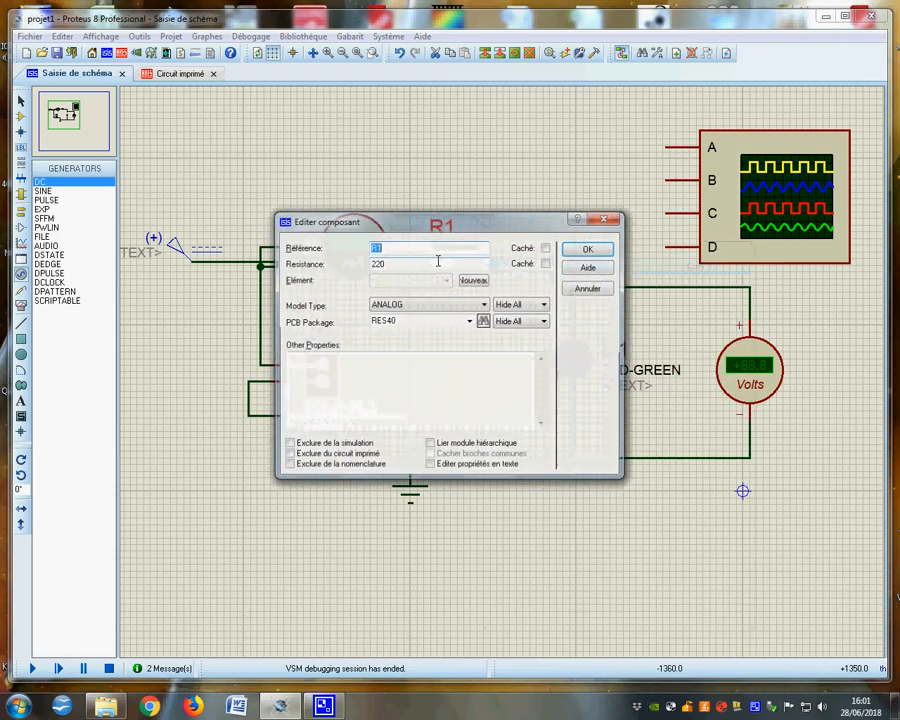
pyautogui.press('Tab')
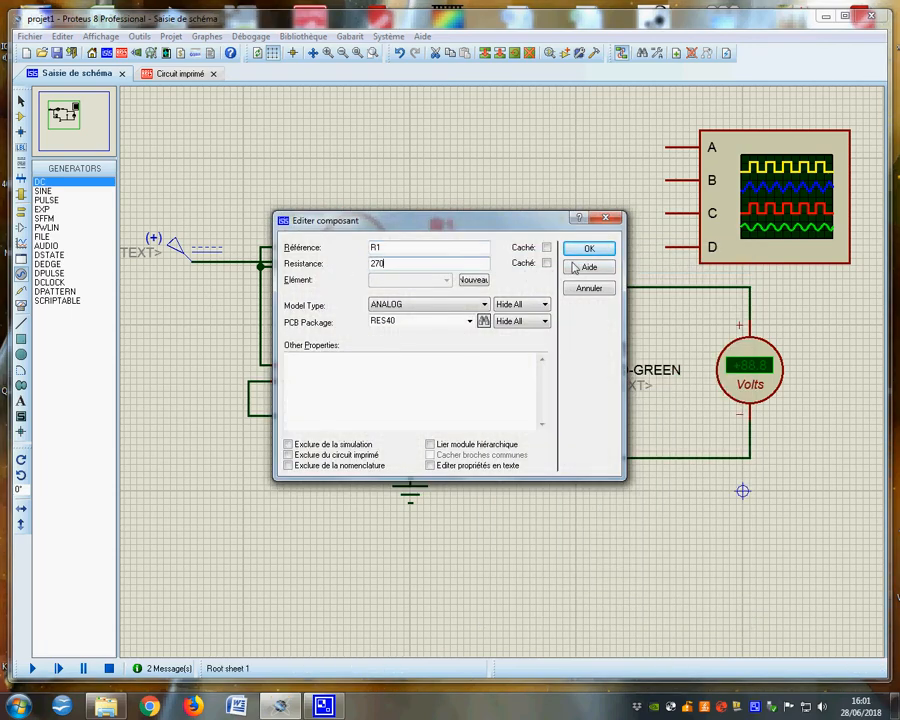
pyautogui.press('Return')
# Simulate the circuit with the new R1 value, read the LED's current and voltage, and stop the simulation
pyautogui.click(38, 669)
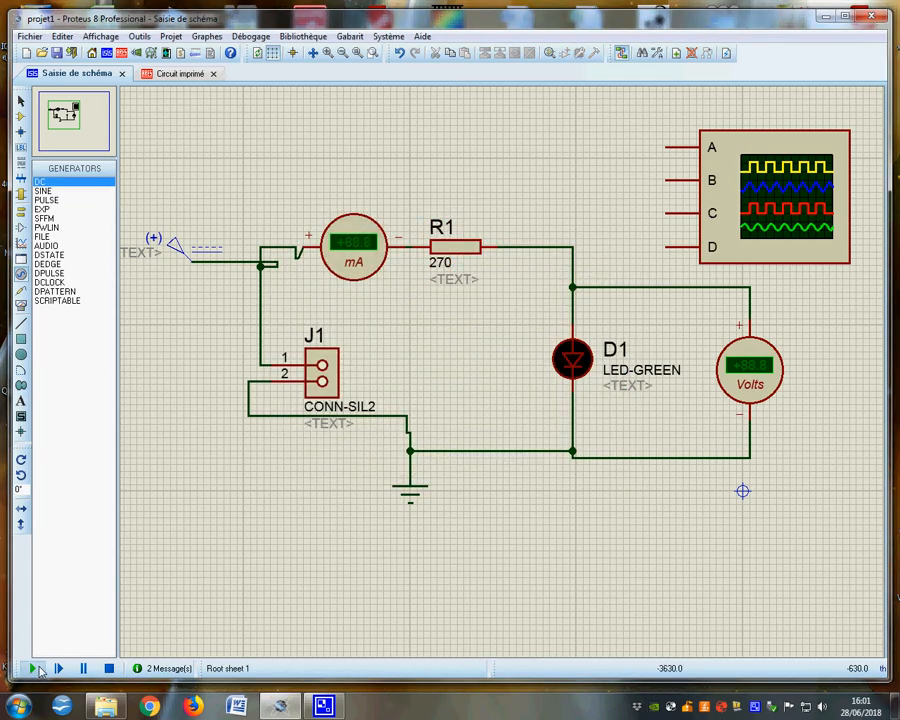
pyautogui.moveTo(432, 383); pyautogui.dragTo(484, 408)
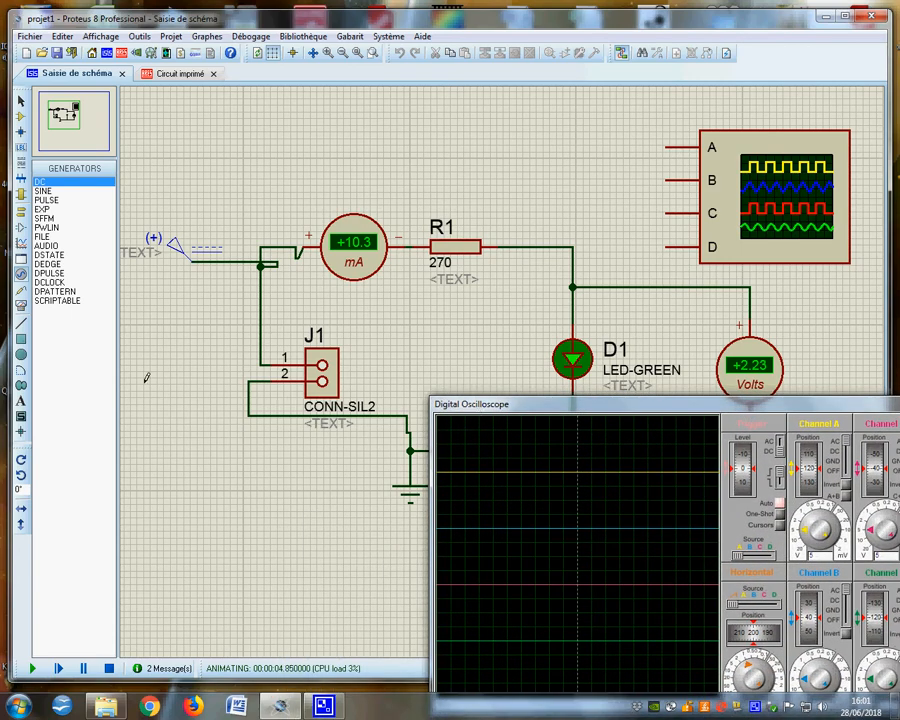
pyautogui.click(109, 669)
# Change the DC generator to a Sine generator, keeping its default amplitude and frequency
pyautogui.rightClick(183, 241)
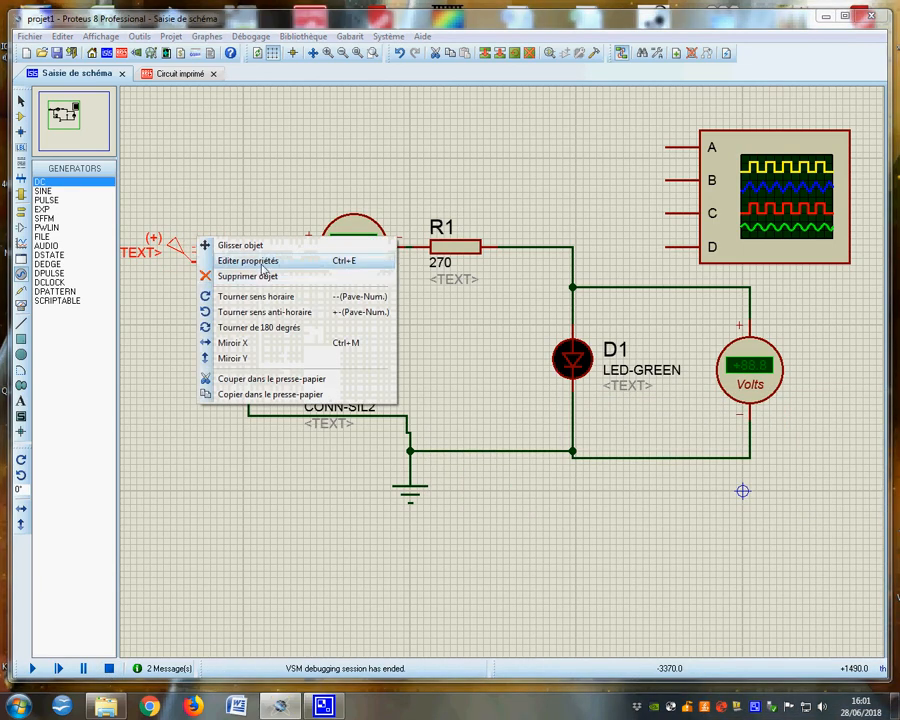
pyautogui.click(240, 259)
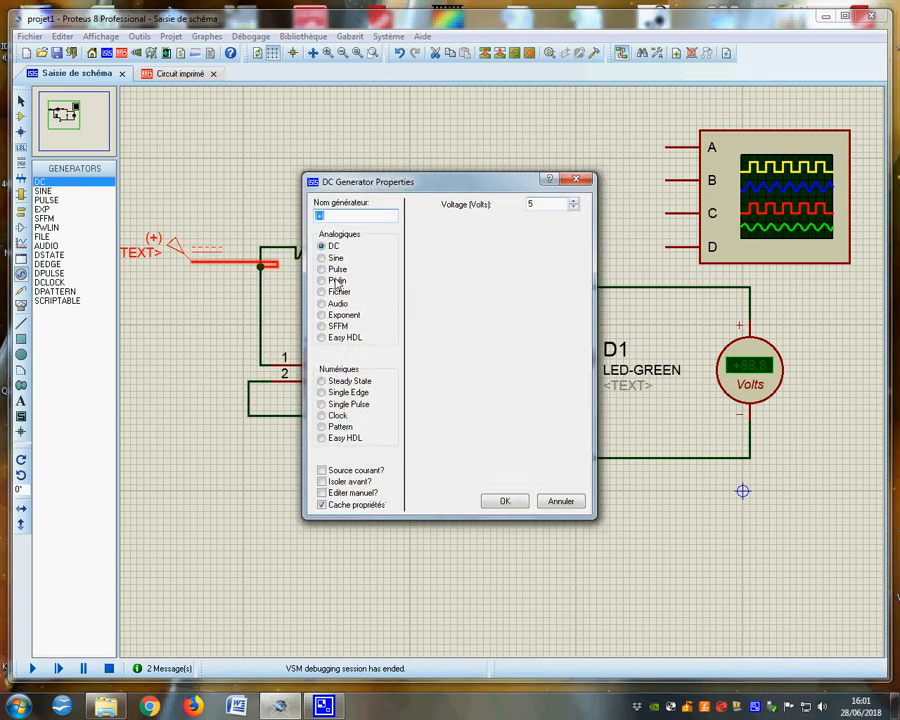
pyautogui.click(322, 258)
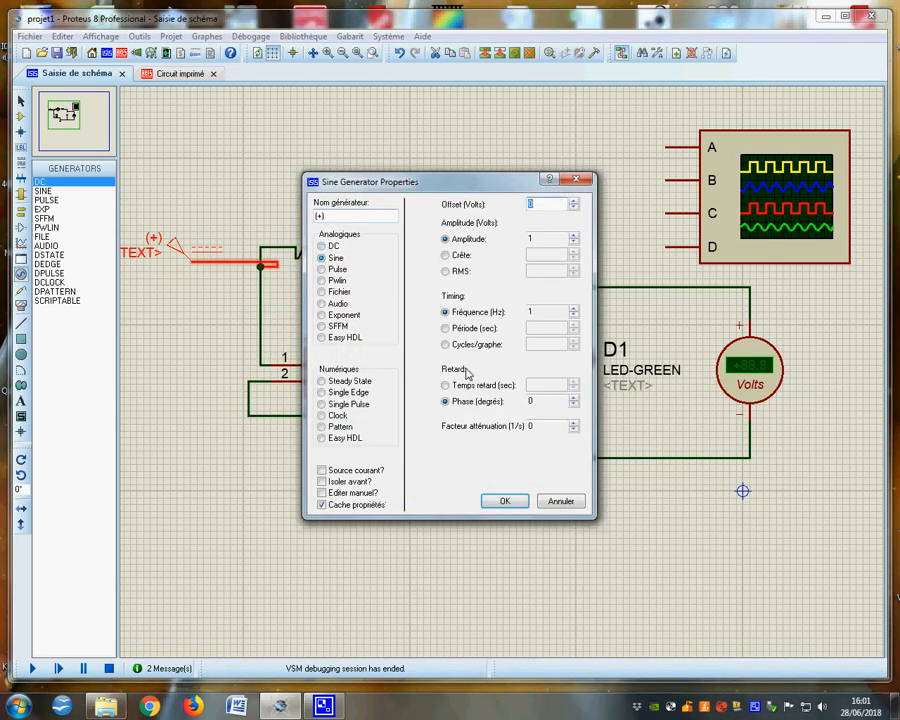
pyautogui.click(505, 500)
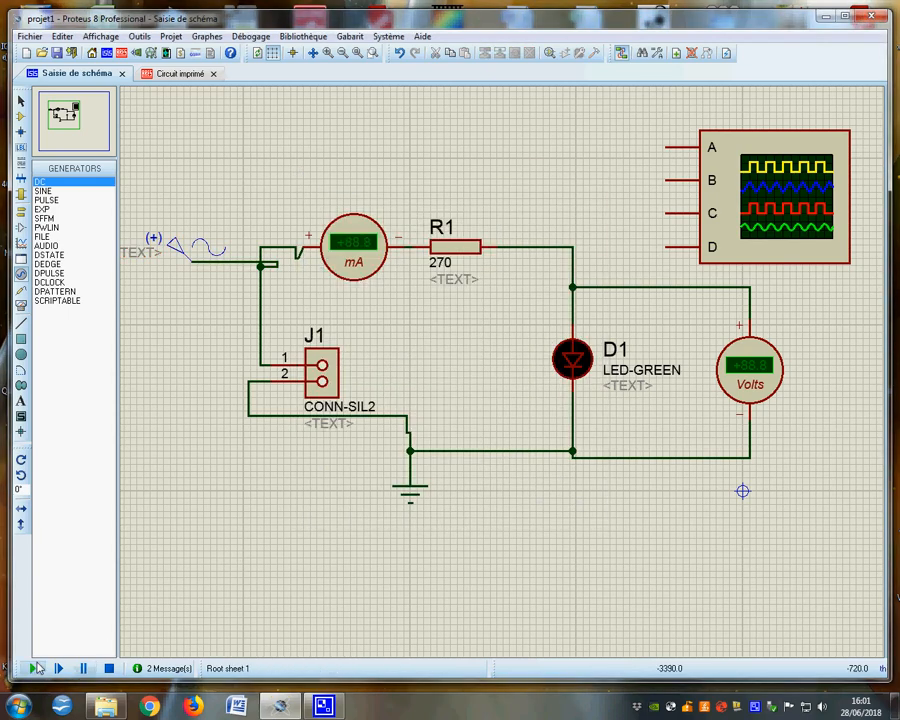
# Simulate the sine-driven circuit, read the ammeter and voltmeter, and stop the simulation
pyautogui.click(33, 668)
pyautogui.moveTo(570, 387); pyautogui.dragTo(606, 530)
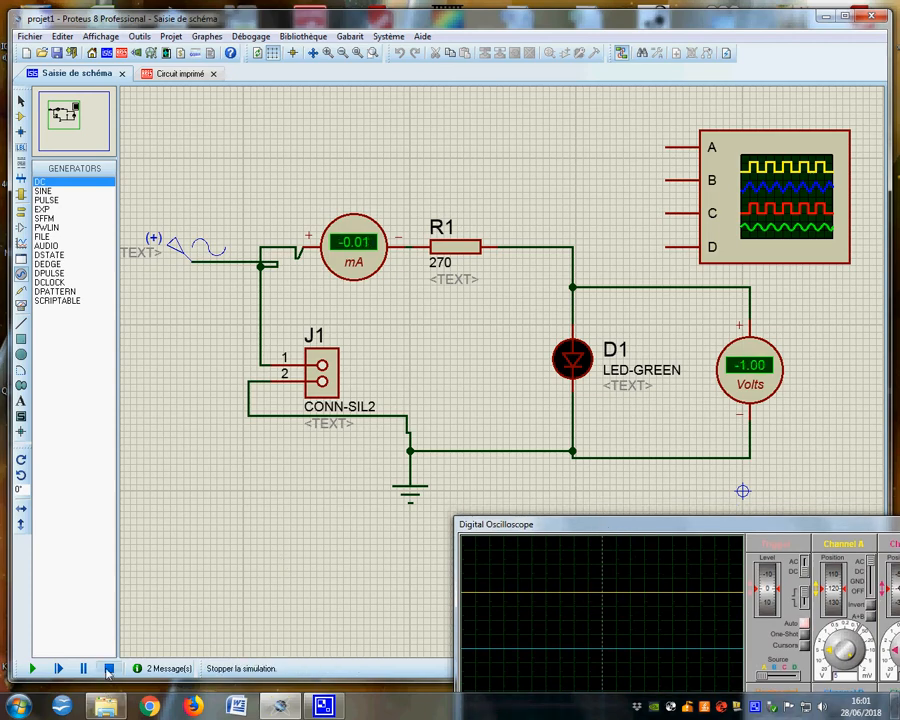
pyautogui.click(109, 668)
# Set the sine generator's amplitude to 5 V and briefly run the simulation to check the meters
pyautogui.rightClick(180, 252)
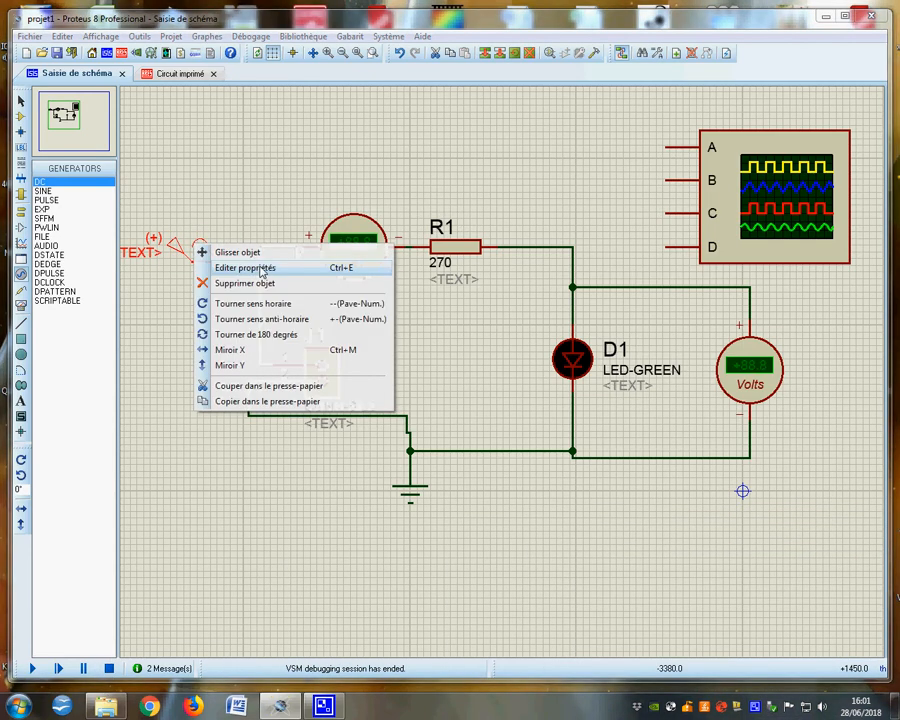
pyautogui.click(262, 265)
pyautogui.doubleClick(575, 238)
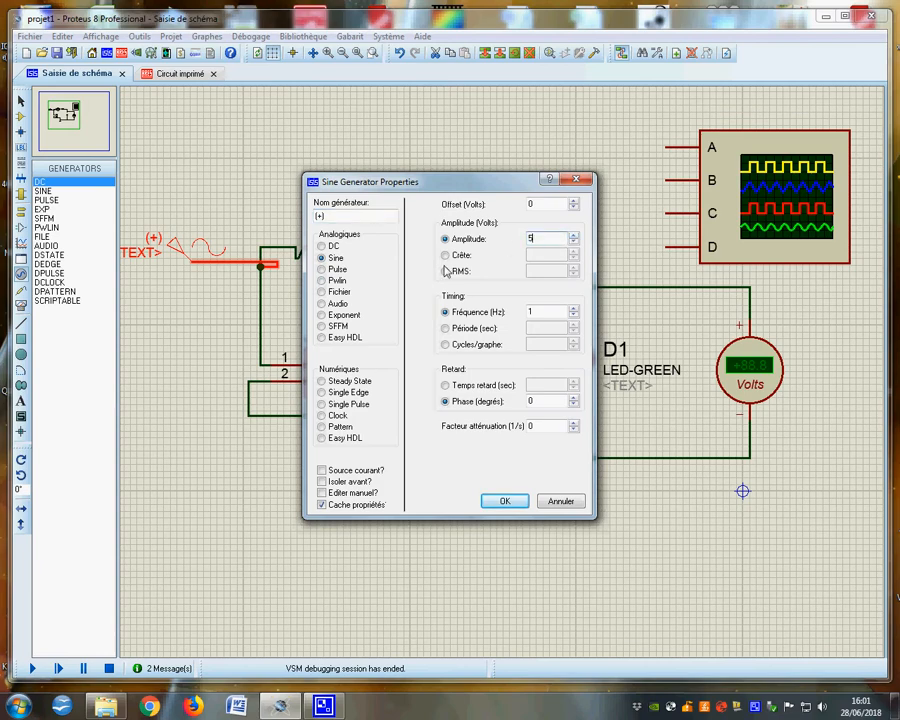
pyautogui.click(503, 500)
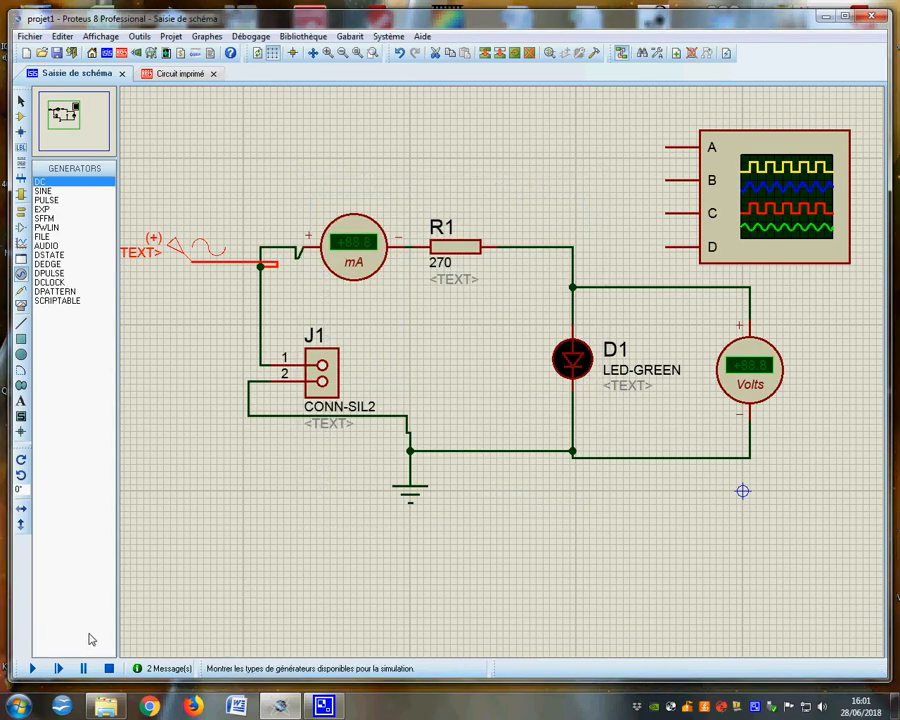
pyautogui.click(33, 668)
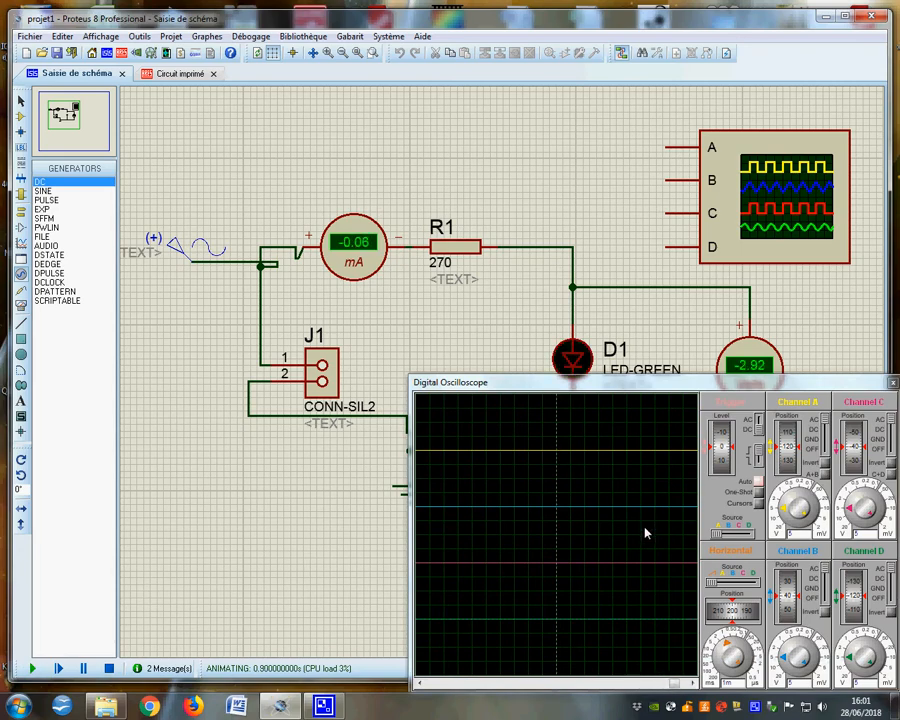
pyautogui.click(110, 668)
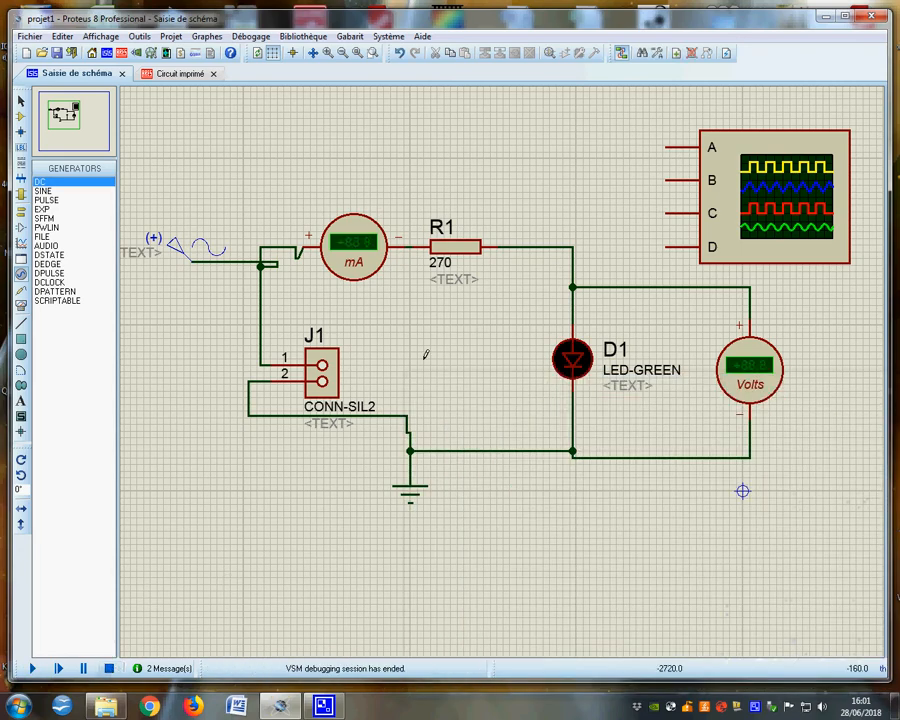
# Wire oscilloscope channel A to the line between R1 and the LED, and view the simulated waveform with a 0.2 s time base
pyautogui.click(666, 147)
pyautogui.click(552, 246)
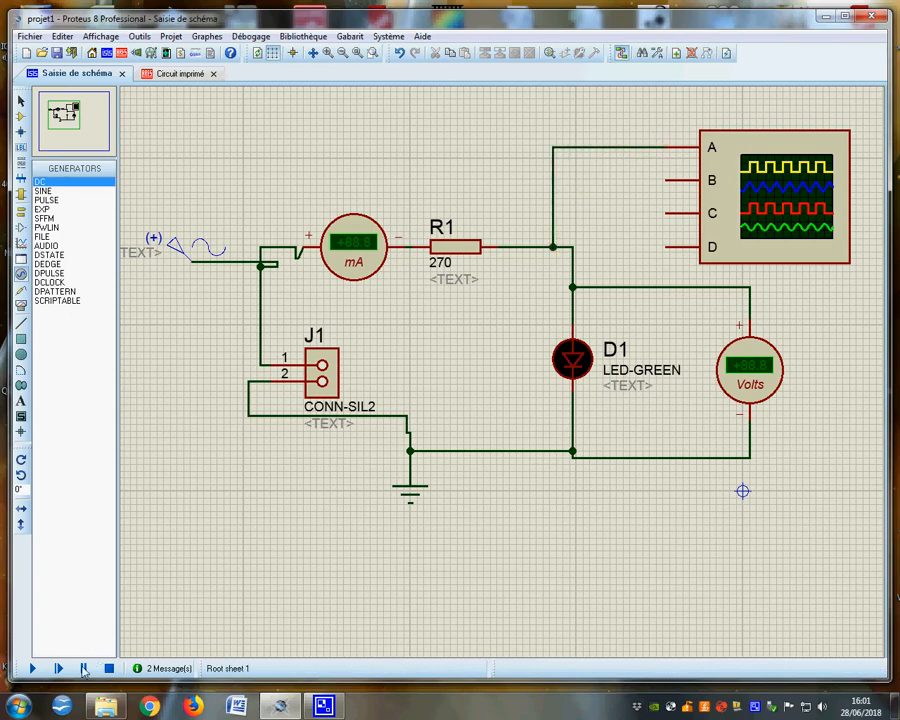
pyautogui.click(32, 668)
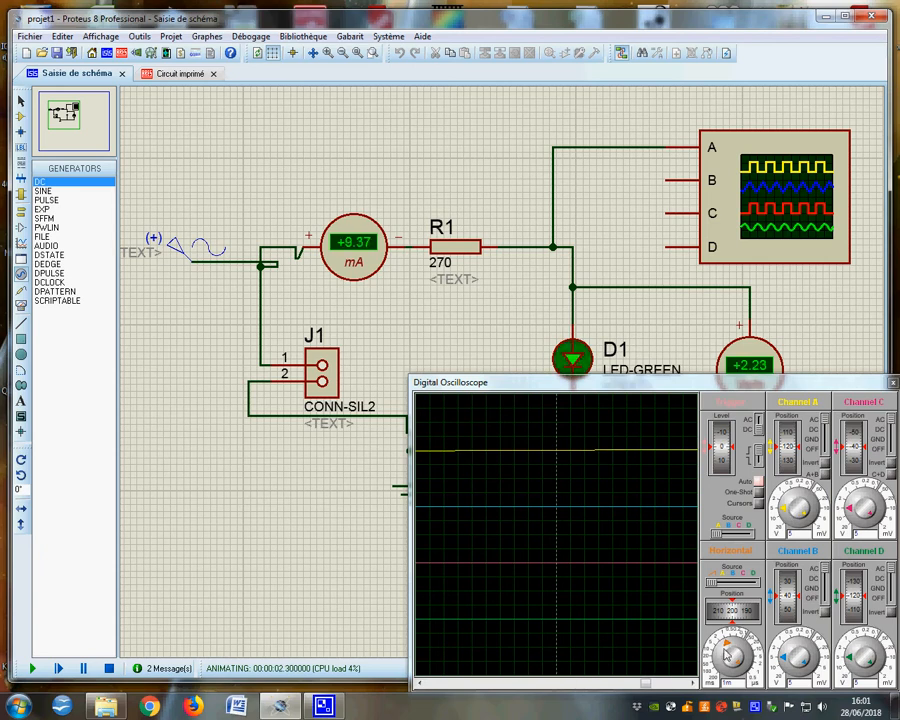
pyautogui.moveTo(727, 645); pyautogui.dragTo(712, 668)
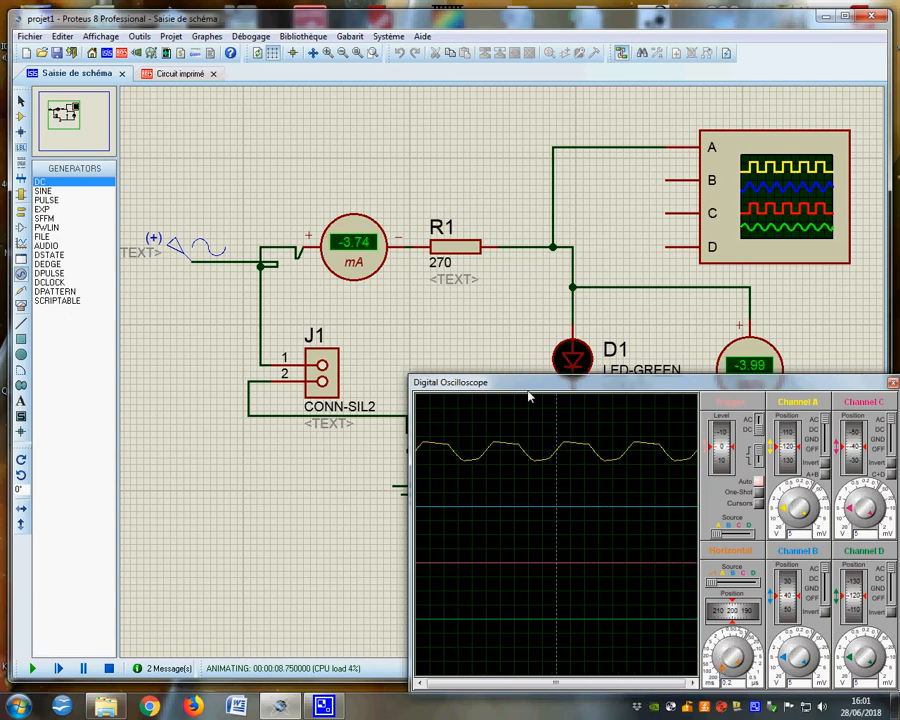
pyautogui.moveTo(528, 386); pyautogui.dragTo(500, 515)
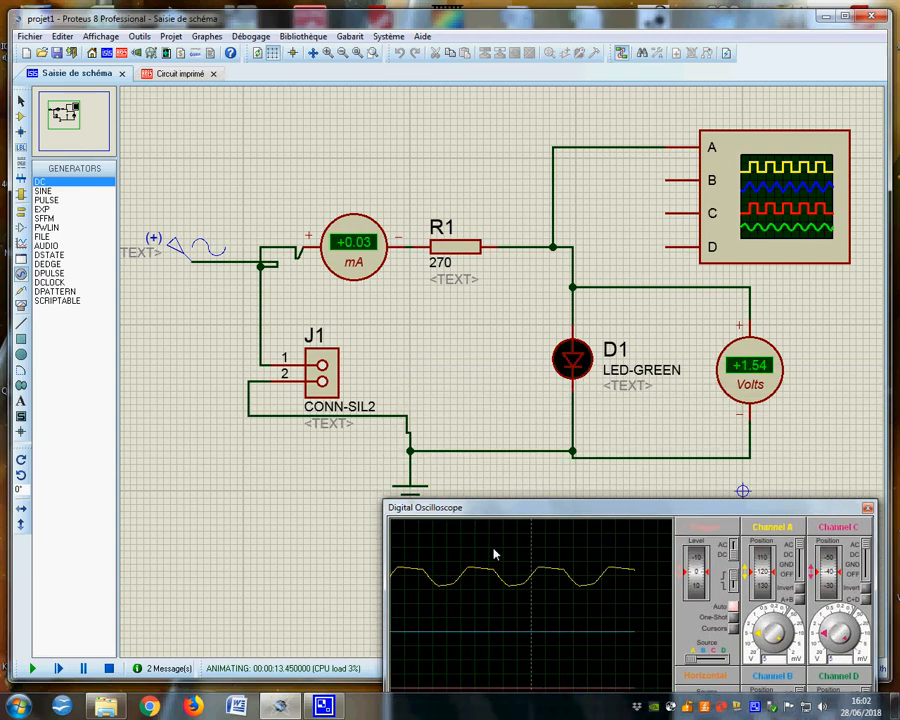
pyautogui.click(109, 668)
# Delete the DC voltmeter beside the LED and place an AC voltmeter in its position
pyautogui.rightClick(748, 380)
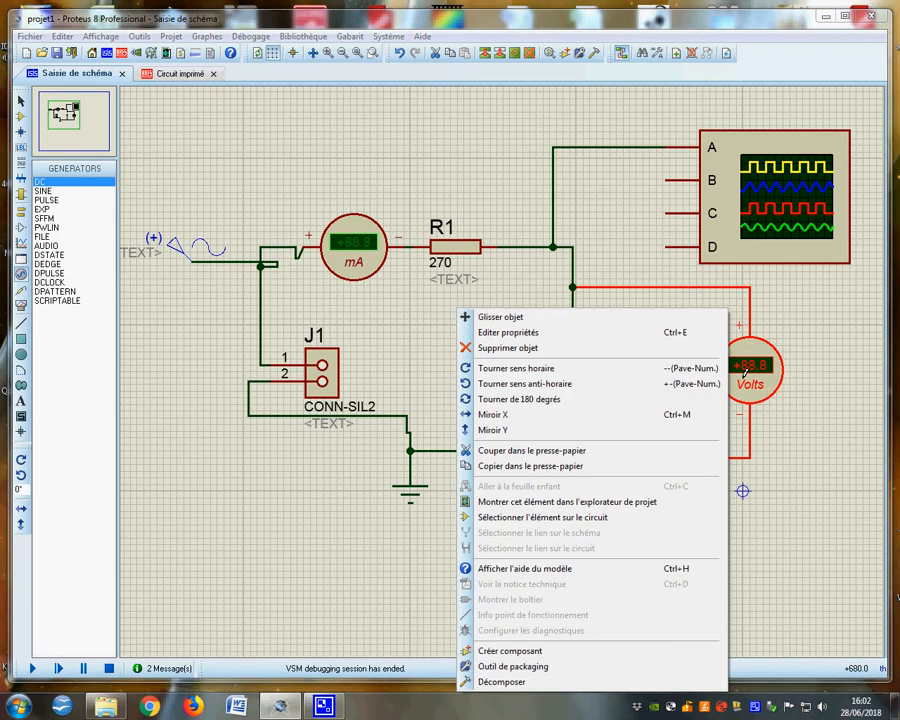
pyautogui.click(500, 356)
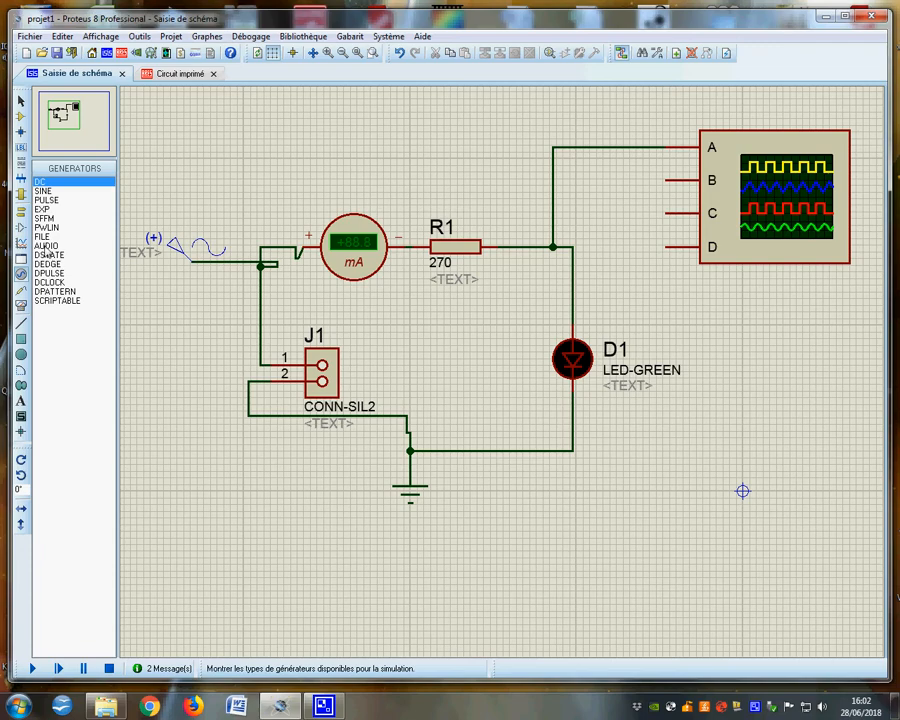
pyautogui.click(21, 307)
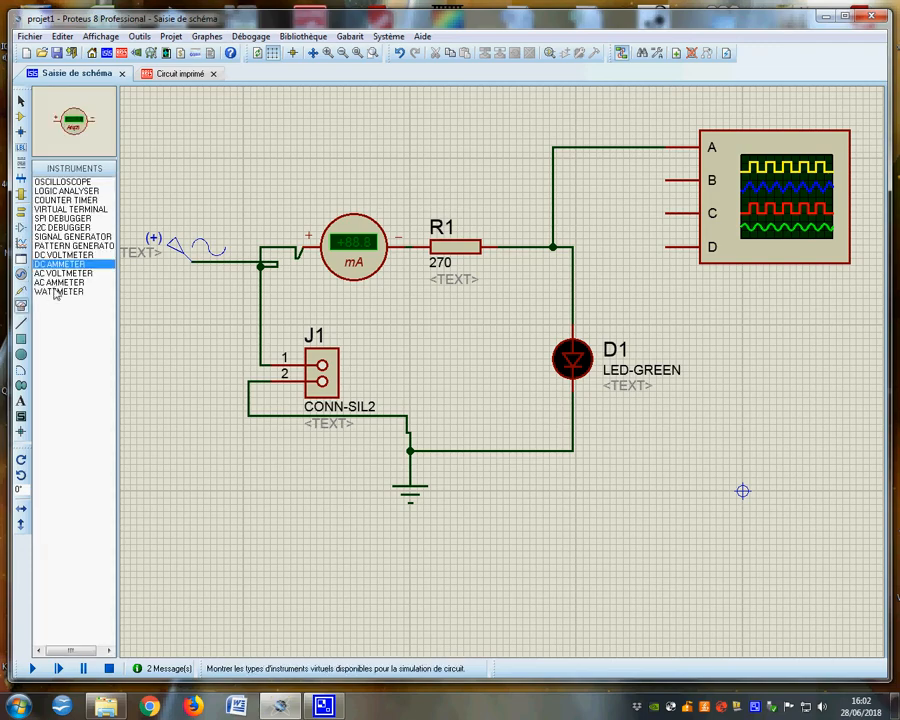
pyautogui.click(62, 273)
pyautogui.click(739, 356)
pyautogui.click(737, 352)
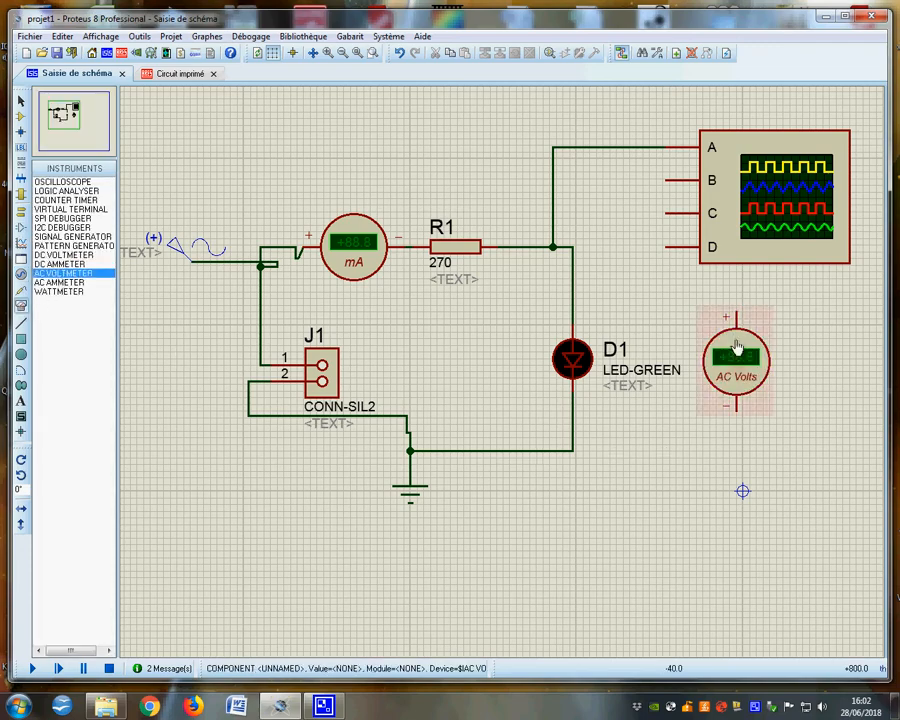
# Wire the AC voltmeter in parallel with the LED, positive to the anode line and negative to the ground line, and briefly simulate
pyautogui.click(739, 307)
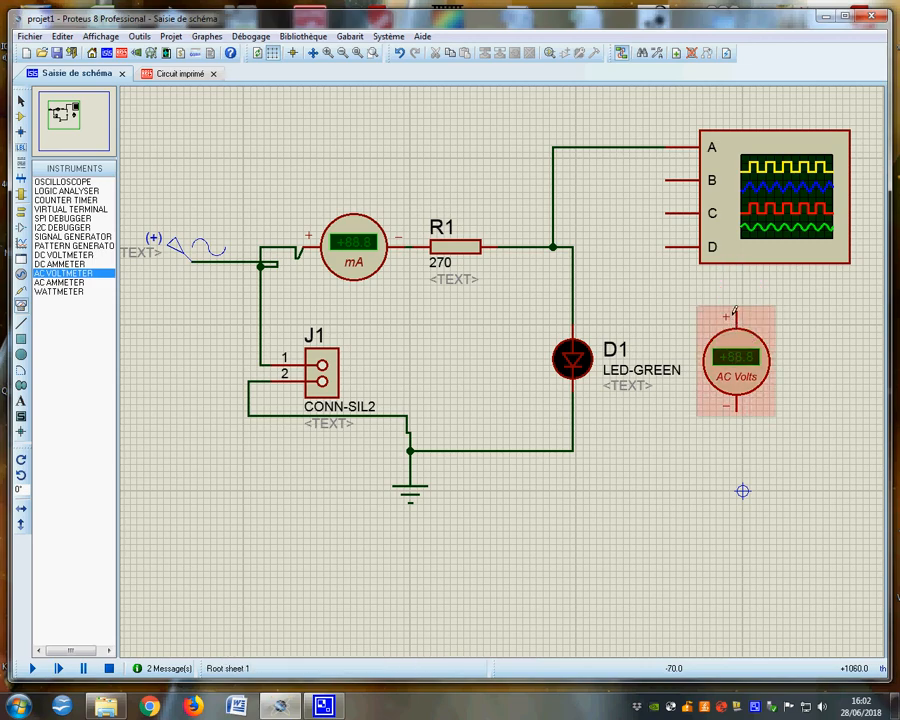
pyautogui.click(572, 293)
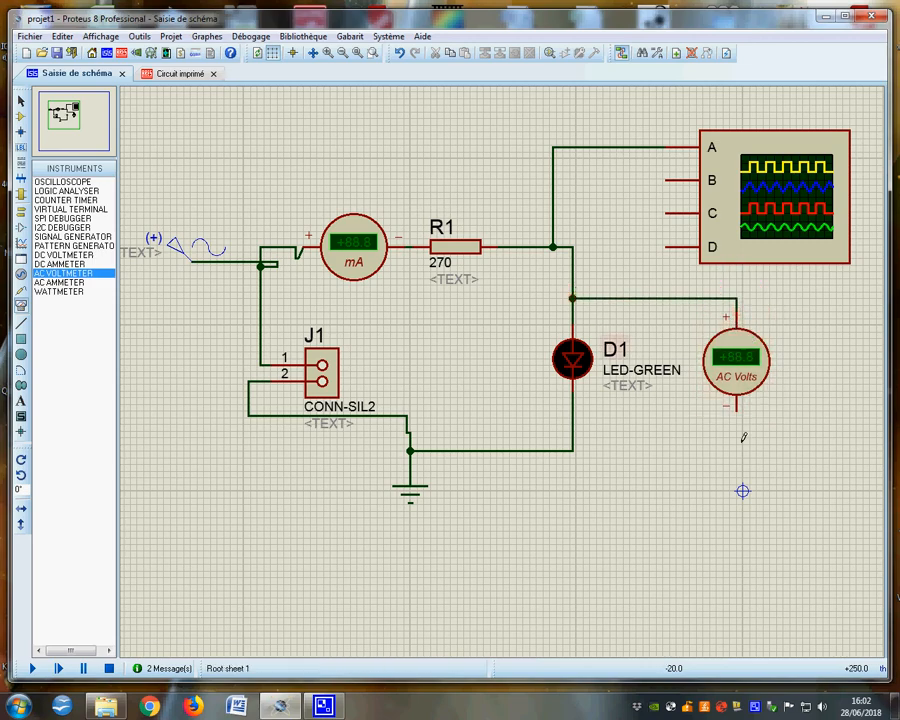
pyautogui.click(739, 407)
pyautogui.click(572, 447)
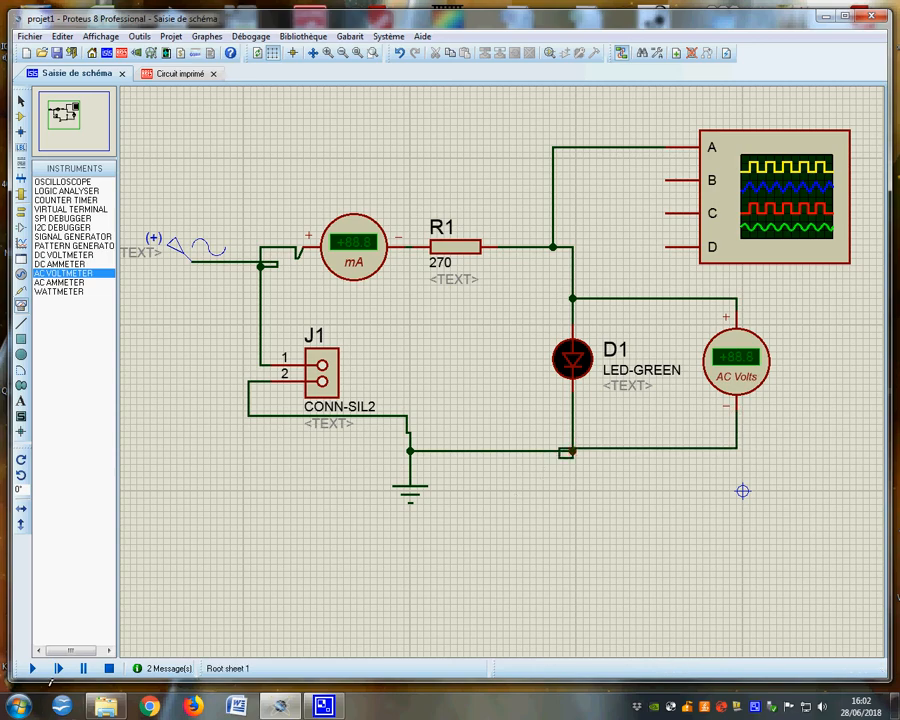
pyautogui.press('F12')
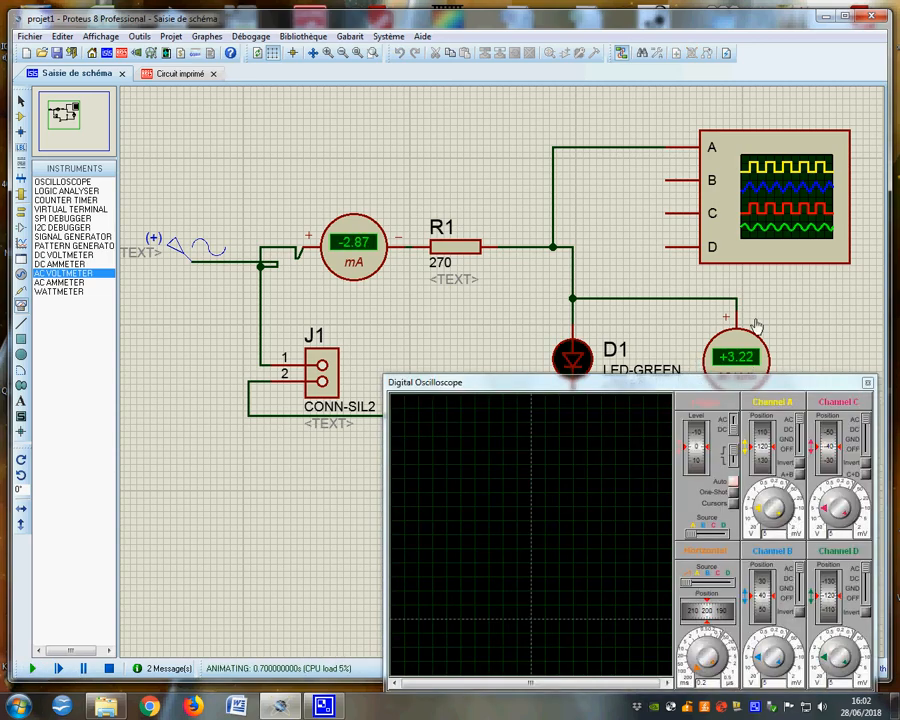
pyautogui.click(110, 668)
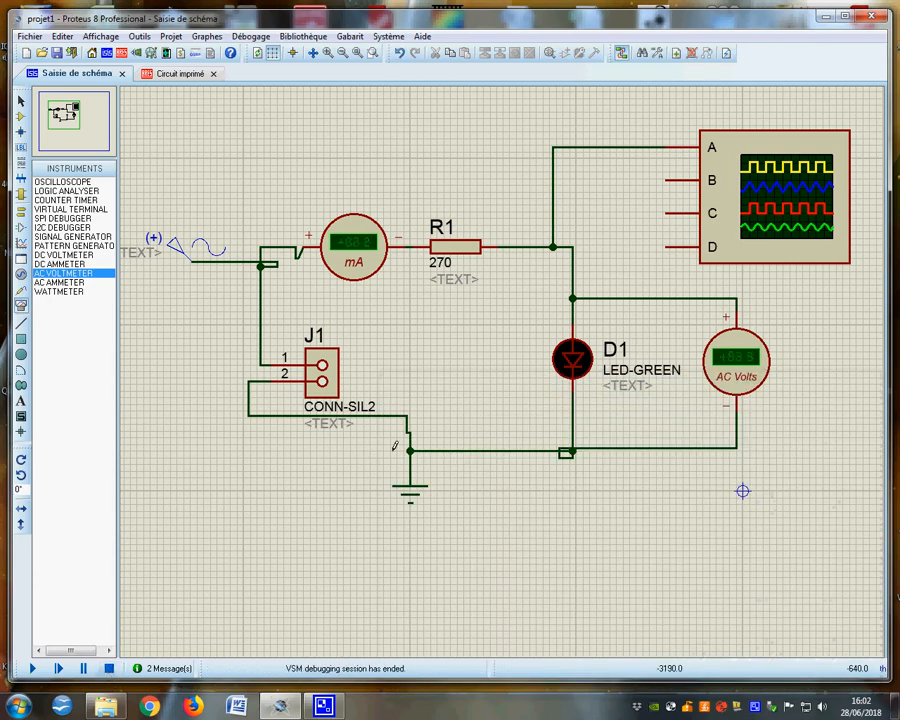
# Set the sine generator's frequency to 50 Hz
pyautogui.rightClick(192, 250)
pyautogui.click(236, 267)
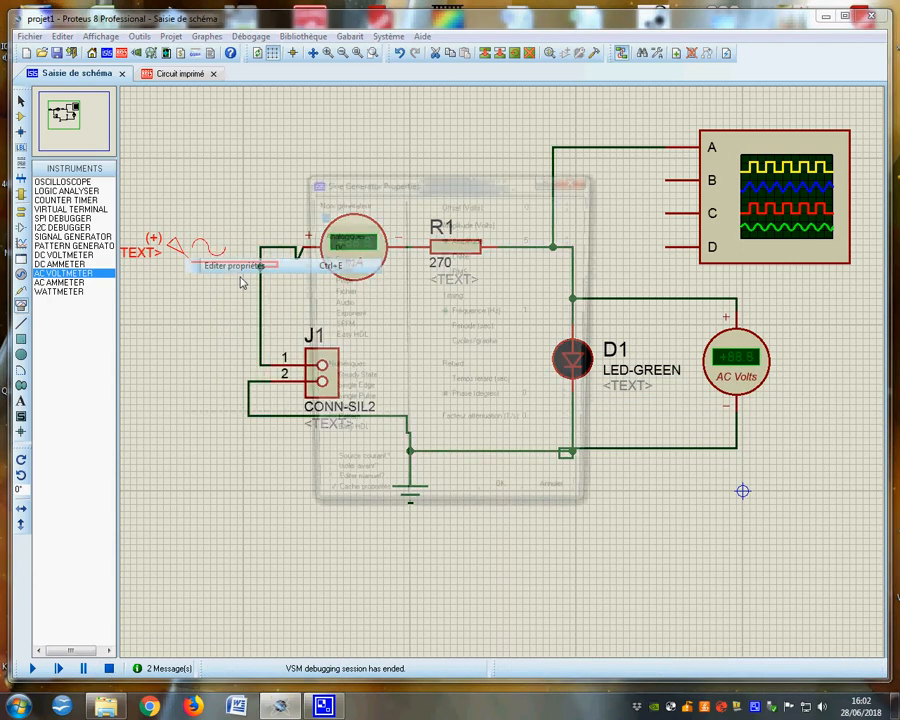
pyautogui.doubleClick(536, 310)
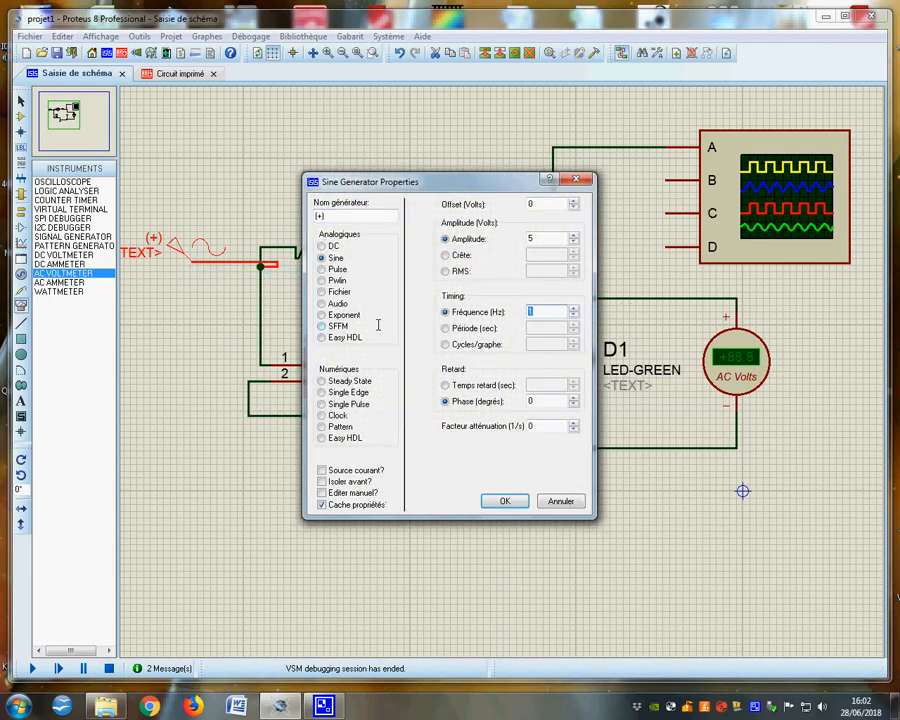
pyautogui.press('Return')
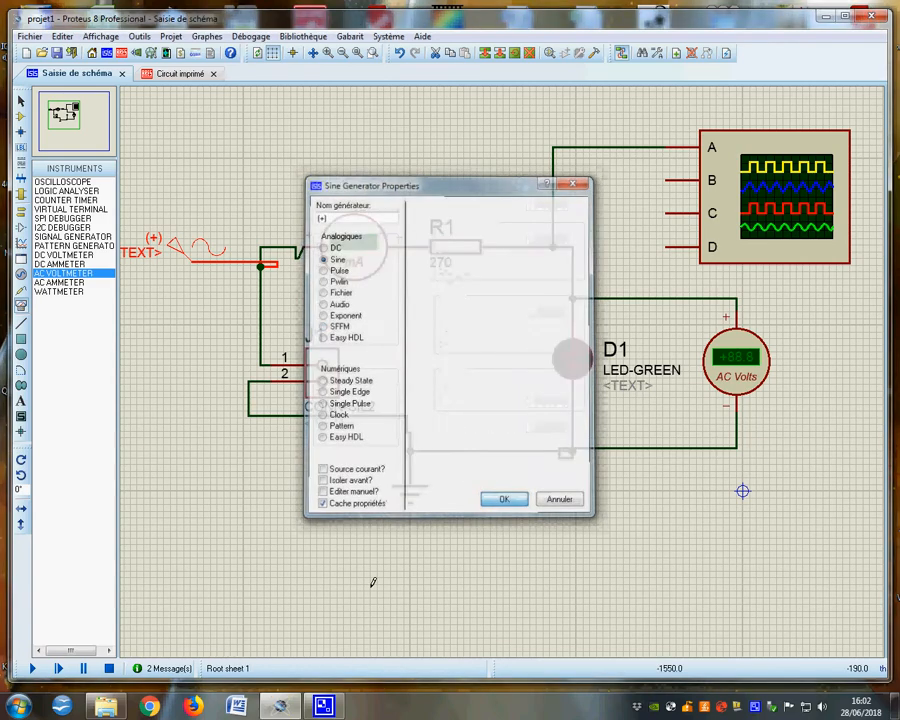
# Simulate at the new frequency, set the oscilloscope's time base to 2 ms to view the channel A waveform, and stop the simulation
pyautogui.press('F12')
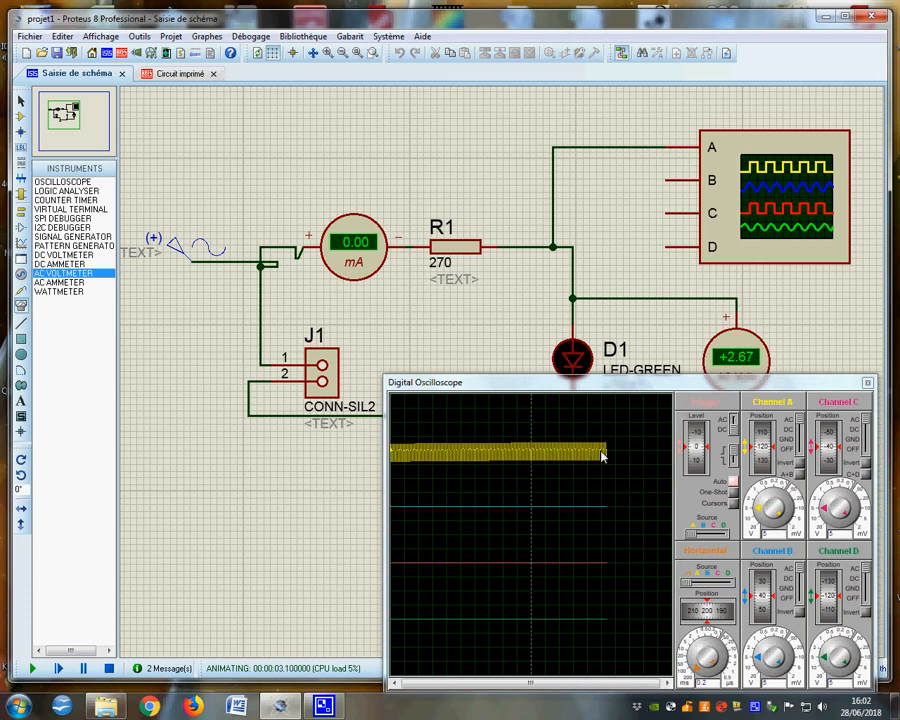
pyautogui.click(681, 659)
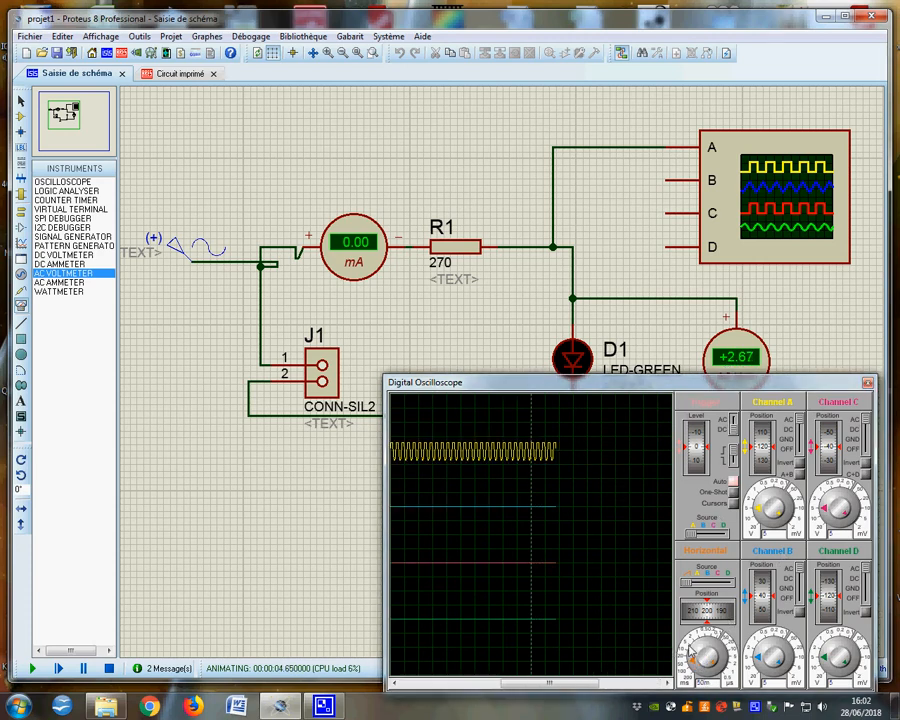
pyautogui.click(695, 647)
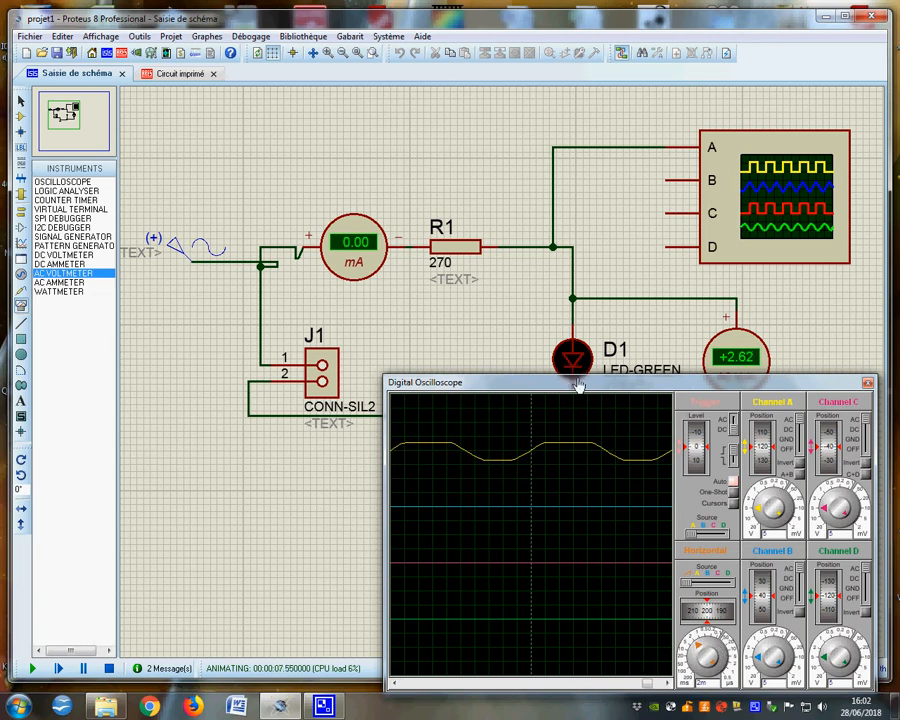
pyautogui.click(113, 670)
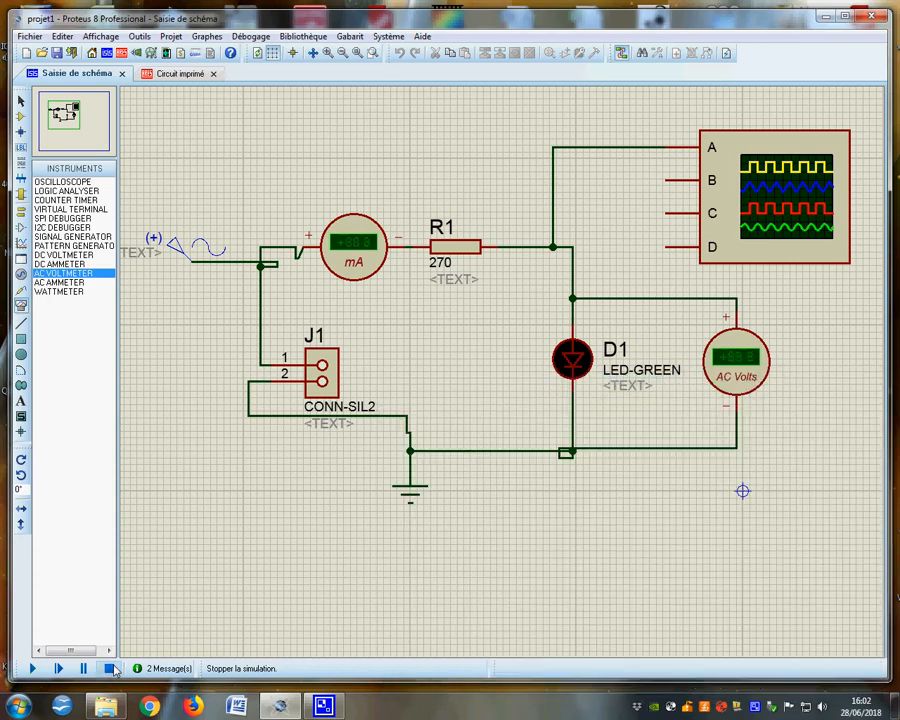
# Set the sine generator's frequency to 1 Hz
pyautogui.rightClick(190, 252)
pyautogui.click(248, 268)
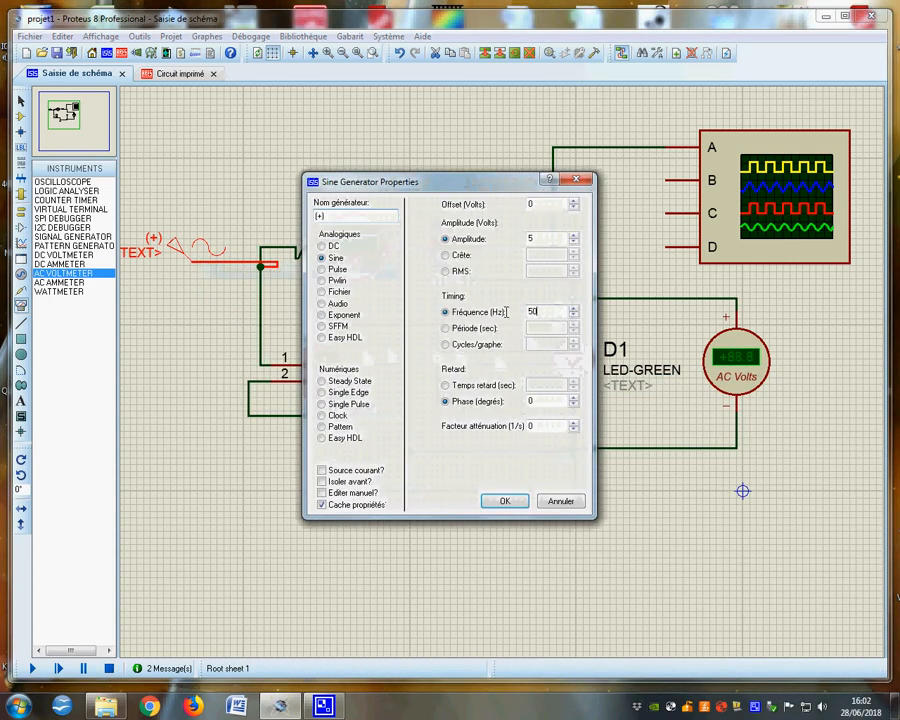
pyautogui.moveTo(506, 312); pyautogui.dragTo(472, 320)
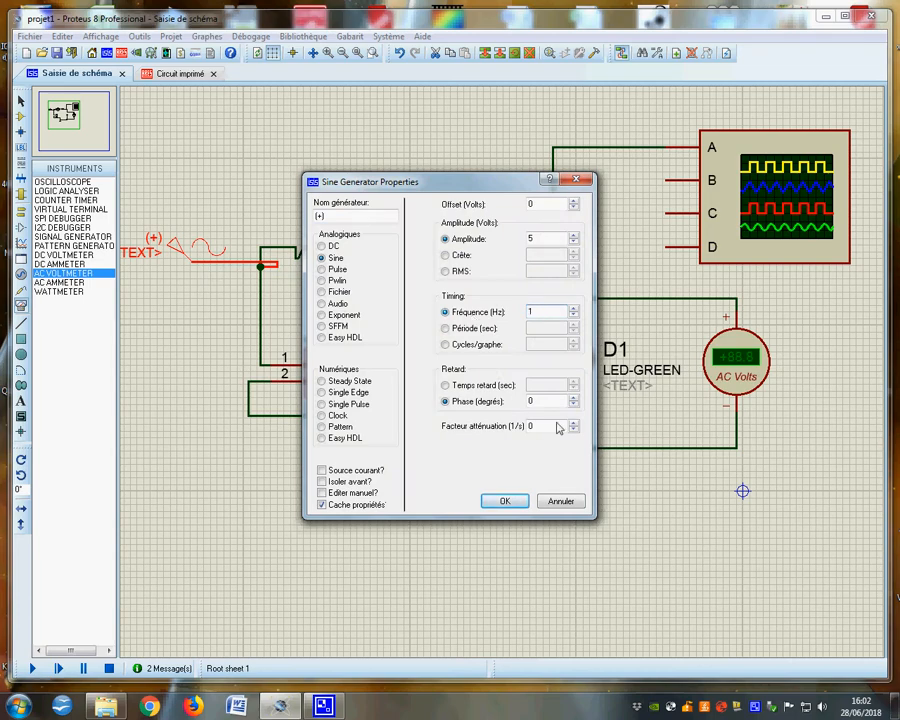
pyautogui.click(506, 501)
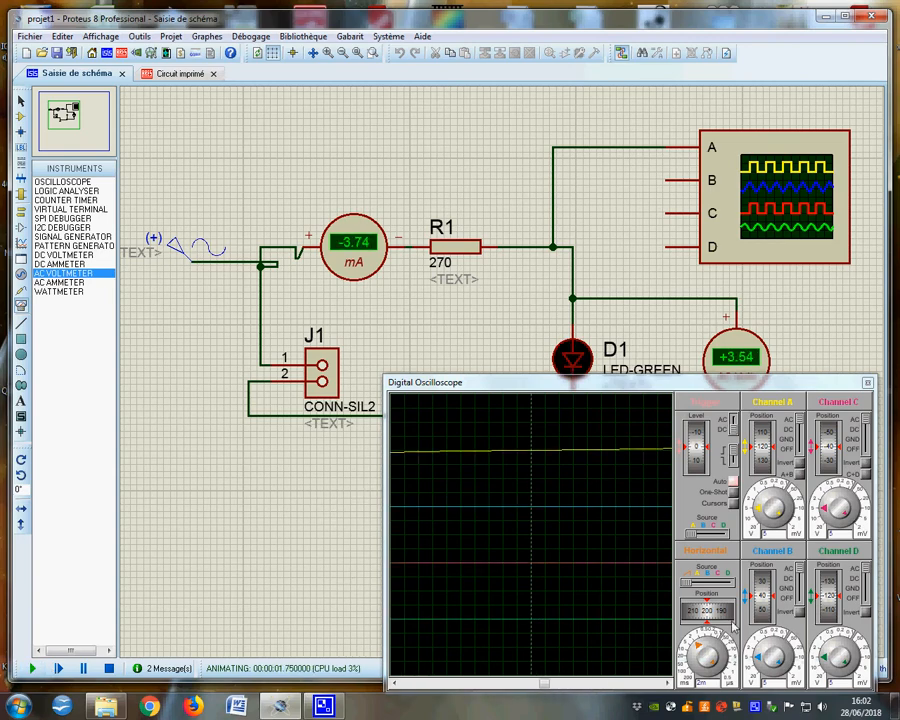
# Set the oscilloscope's time base to 0.1 s to view the channel A waveform, and stop the simulation
pyautogui.moveTo(699, 646); pyautogui.dragTo(689, 668)
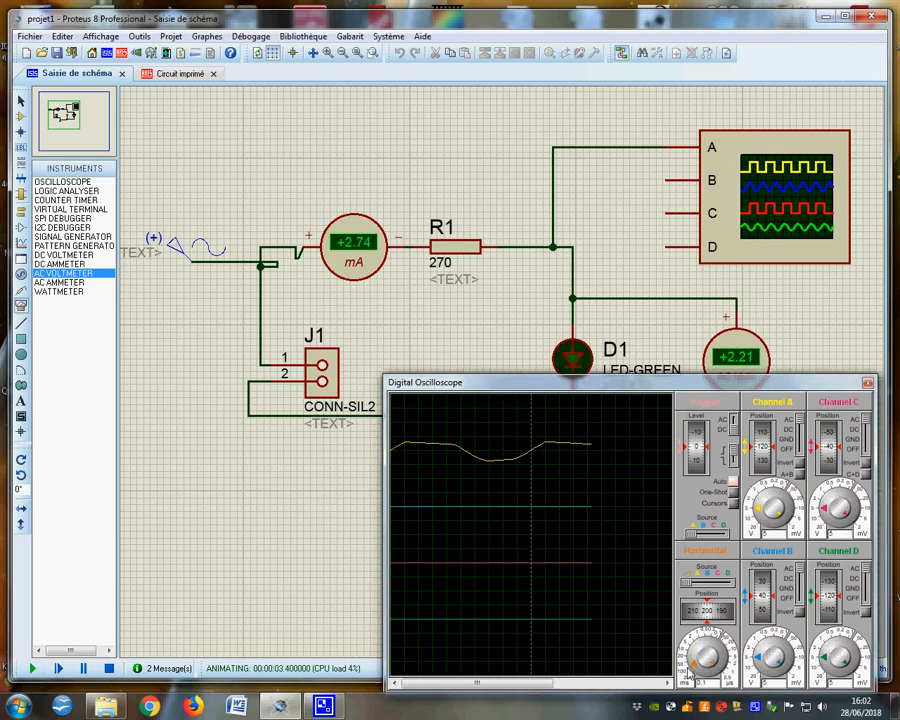
pyautogui.click(83, 668)
pyautogui.click(105, 669)
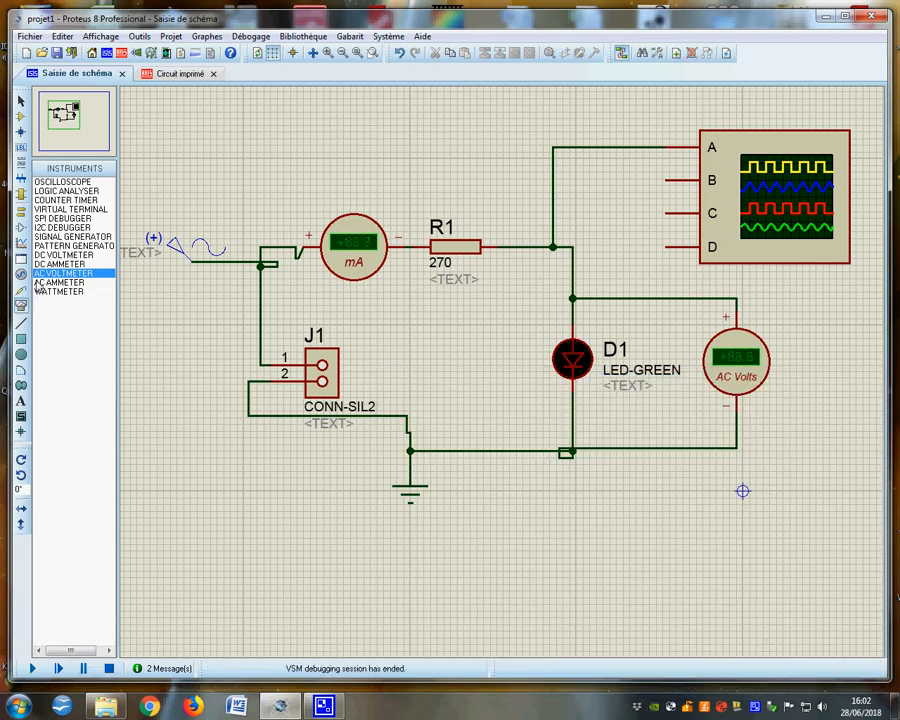
# Place a signal generator instrument below connector J1 and delete the sine generator from the ammeter's input line
pyautogui.click(76, 238)
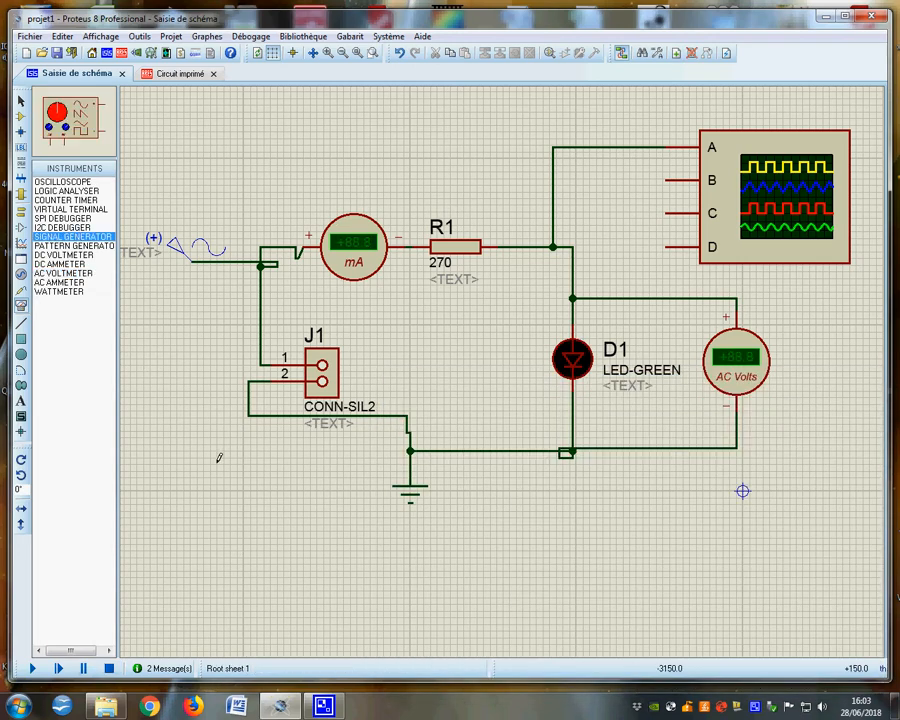
pyautogui.click(180, 512)
pyautogui.click(181, 512)
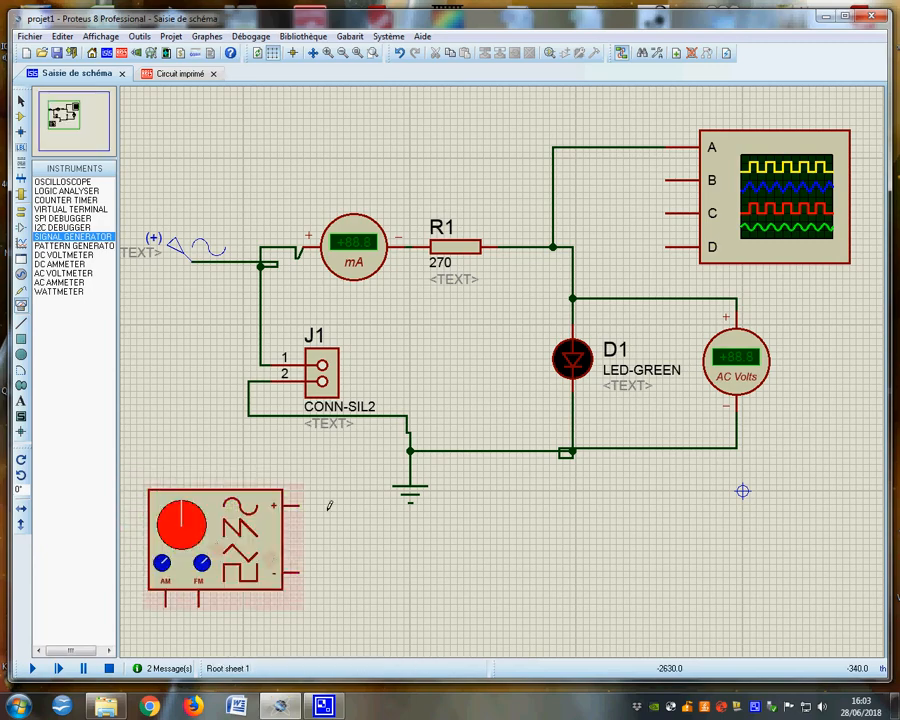
pyautogui.rightClick(197, 250)
pyautogui.click(225, 288)
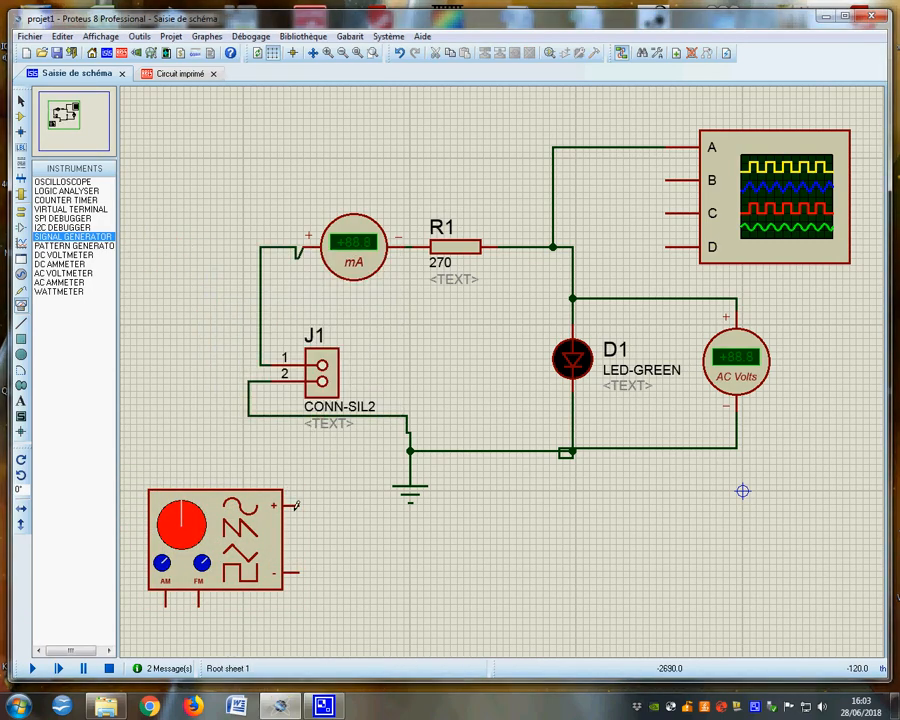
# Wire the signal generator's positive terminal to the line between connector J1 and the ammeter, and start the simulation
pyautogui.click(305, 505)
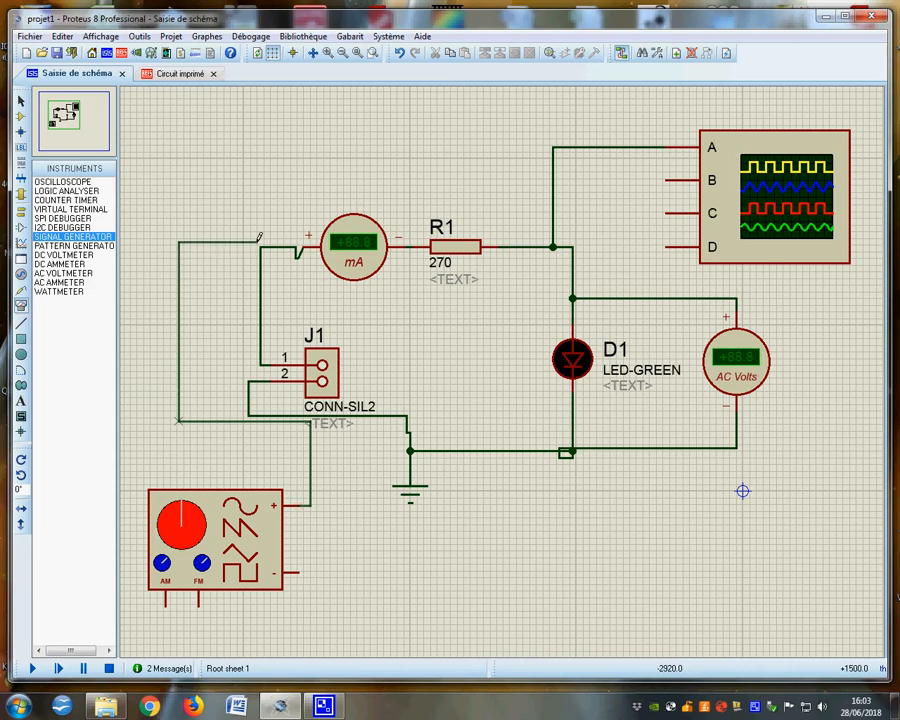
pyautogui.click(260, 246)
pyautogui.click(32, 668)
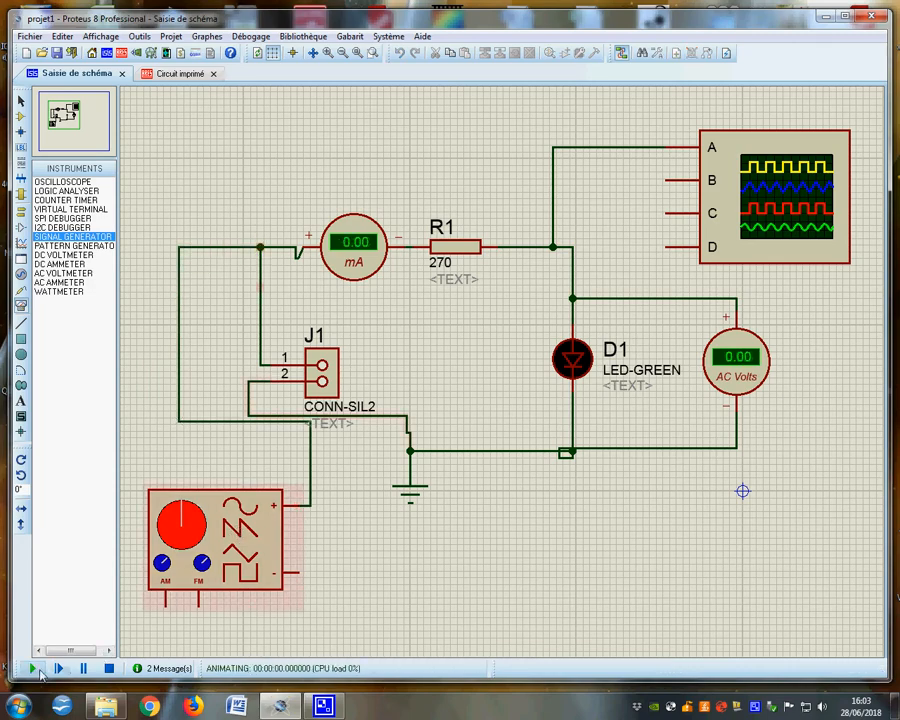
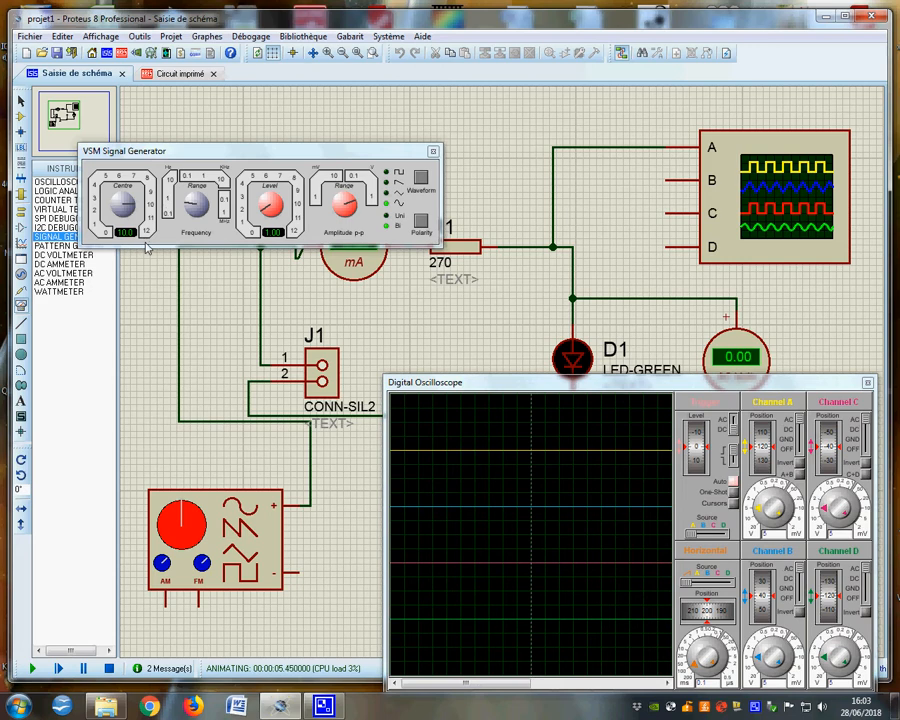
# Adjust the signal generator to an amplitude level of 4.80 and a centre frequency setting of 800m
pyautogui.click(254, 192)
pyautogui.moveTo(265, 207); pyautogui.dragTo(269, 203)
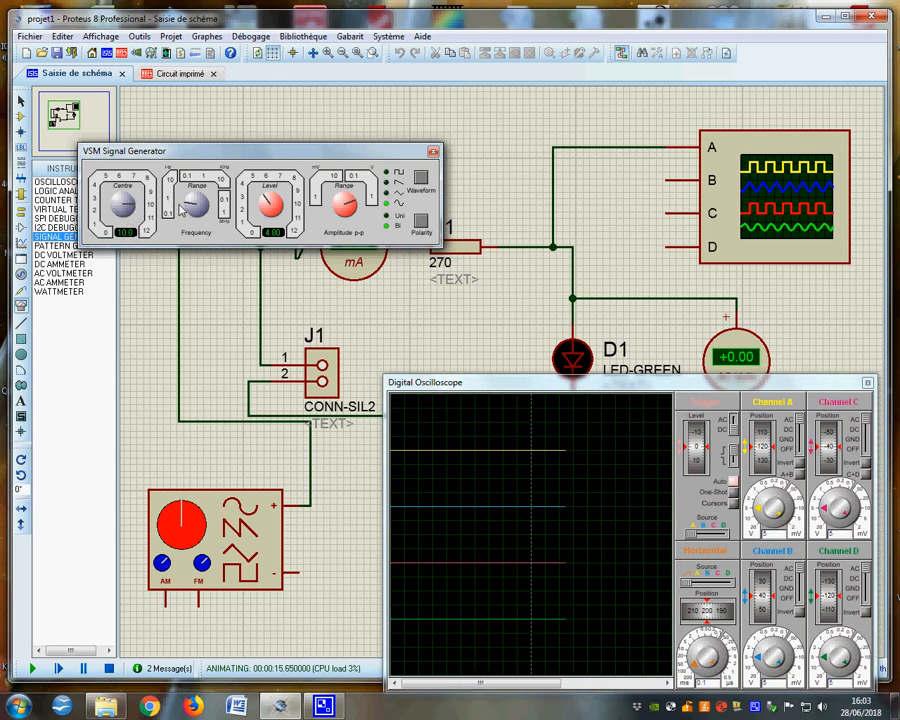
pyautogui.moveTo(153, 205); pyautogui.dragTo(120, 215)
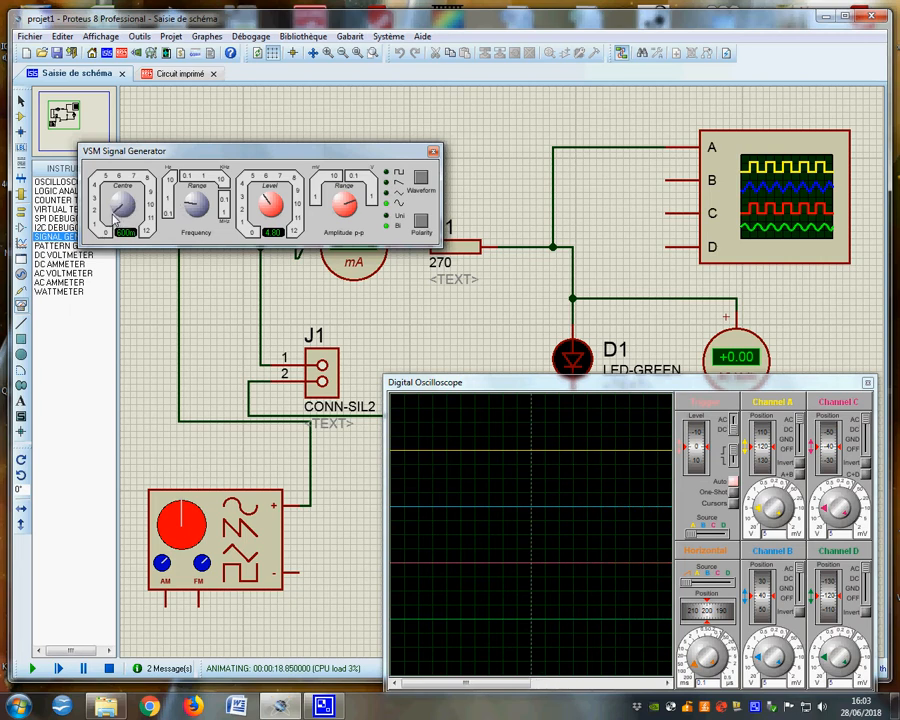
pyautogui.moveTo(111, 214); pyautogui.dragTo(111, 212)
pyautogui.click(760, 505)
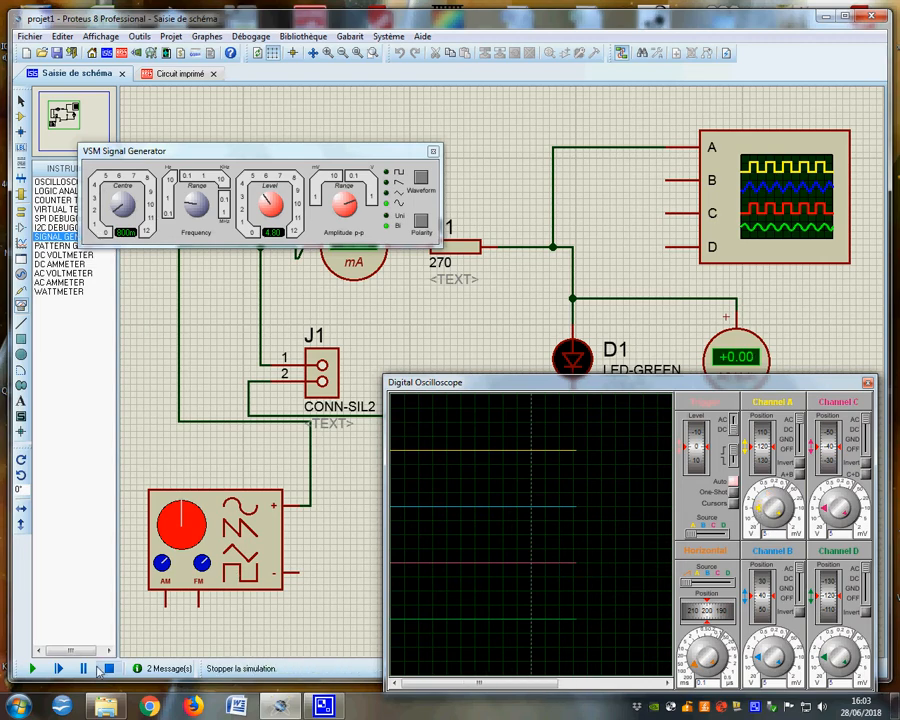
# Stop the simulation and delete the signal generator
pyautogui.click(108, 668)
pyautogui.rightClick(207, 509)
pyautogui.click(270, 191)
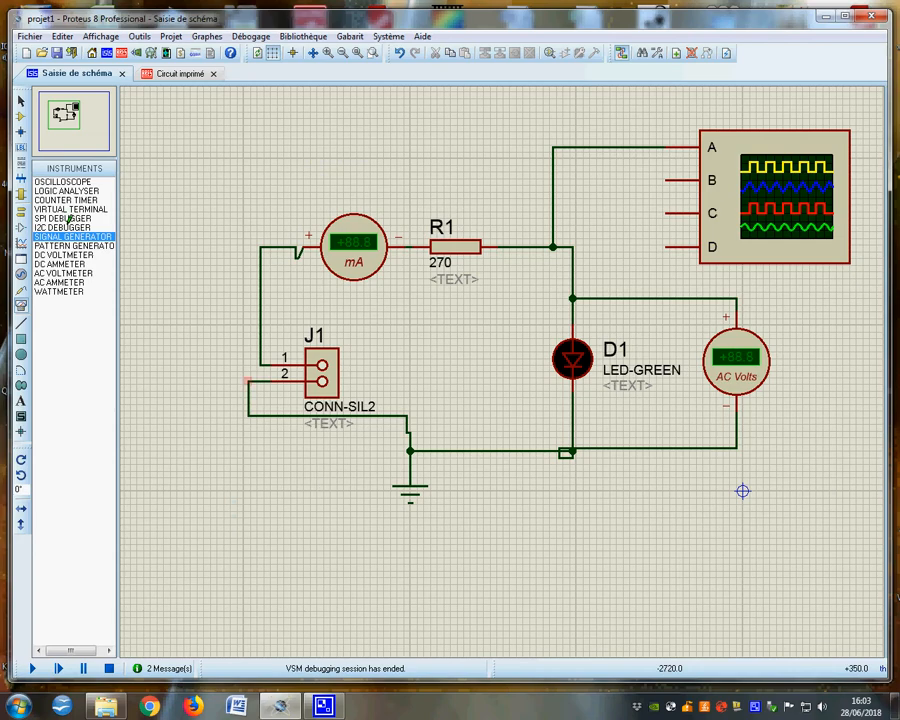
# Draw an analogue graph in the empty area below the LED and AC voltmeter
pyautogui.click(21, 243)
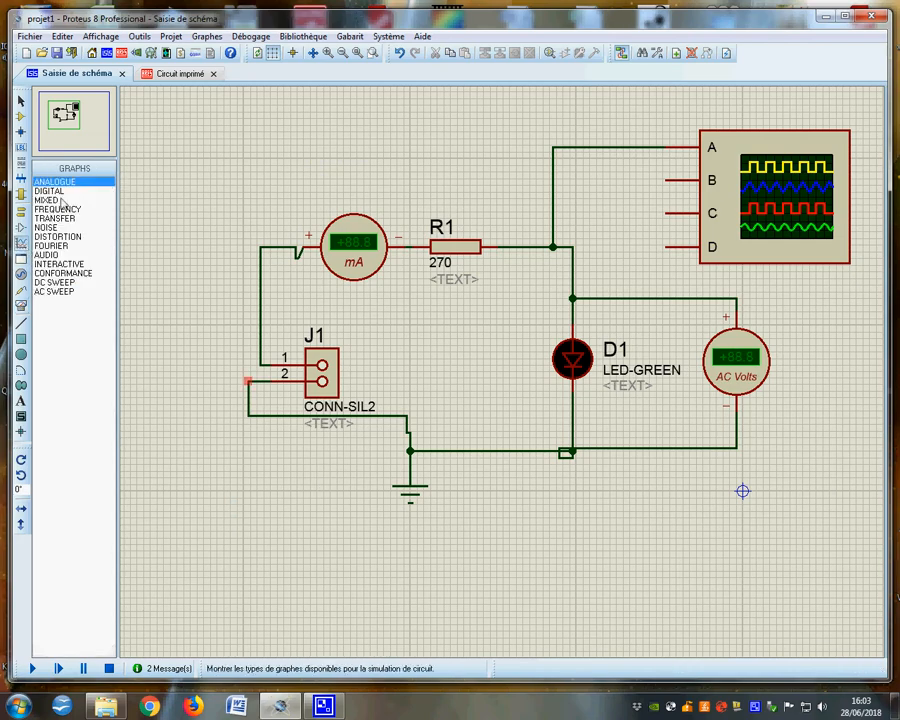
pyautogui.moveTo(462, 479); pyautogui.dragTo(847, 619)
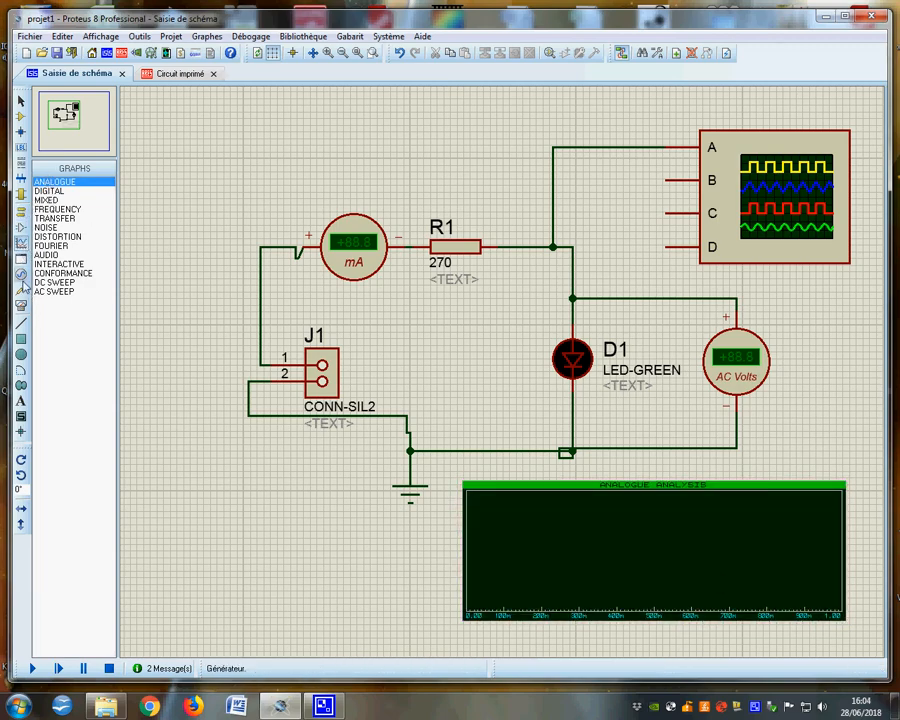
# Place a sine generator beside the ammeter and wire it to the line between connector J1 and the ammeter
pyautogui.click(20, 199)
pyautogui.click(42, 191)
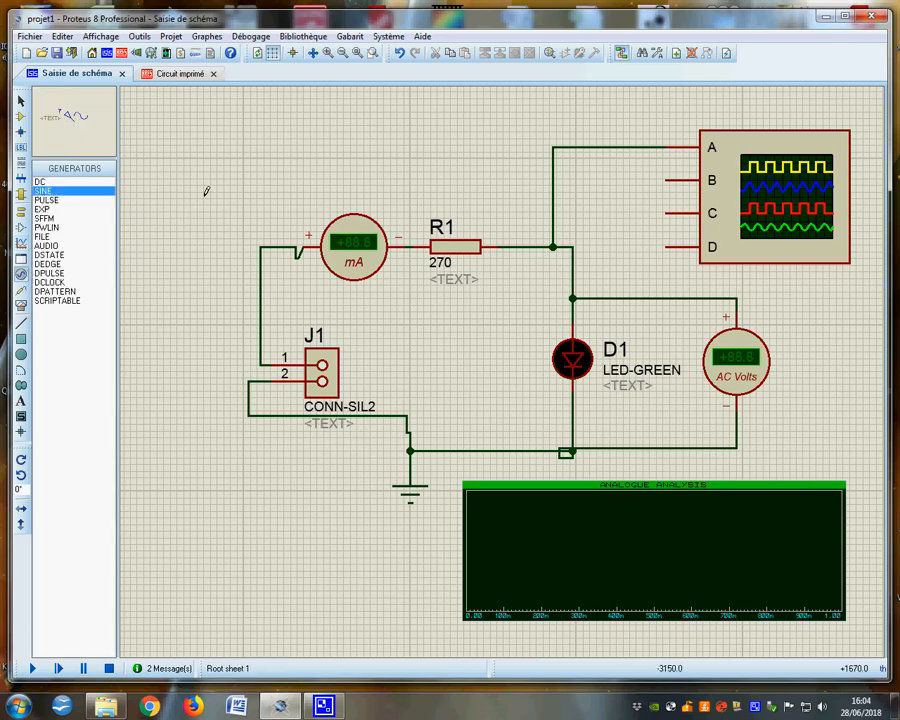
pyautogui.click(190, 226)
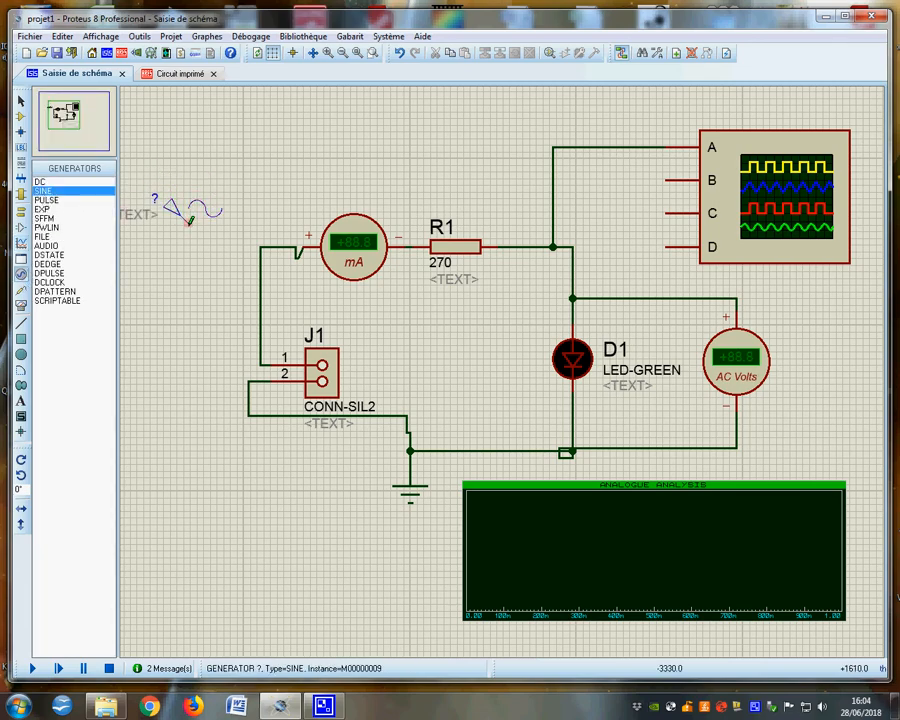
pyautogui.click(189, 229)
pyautogui.click(261, 245)
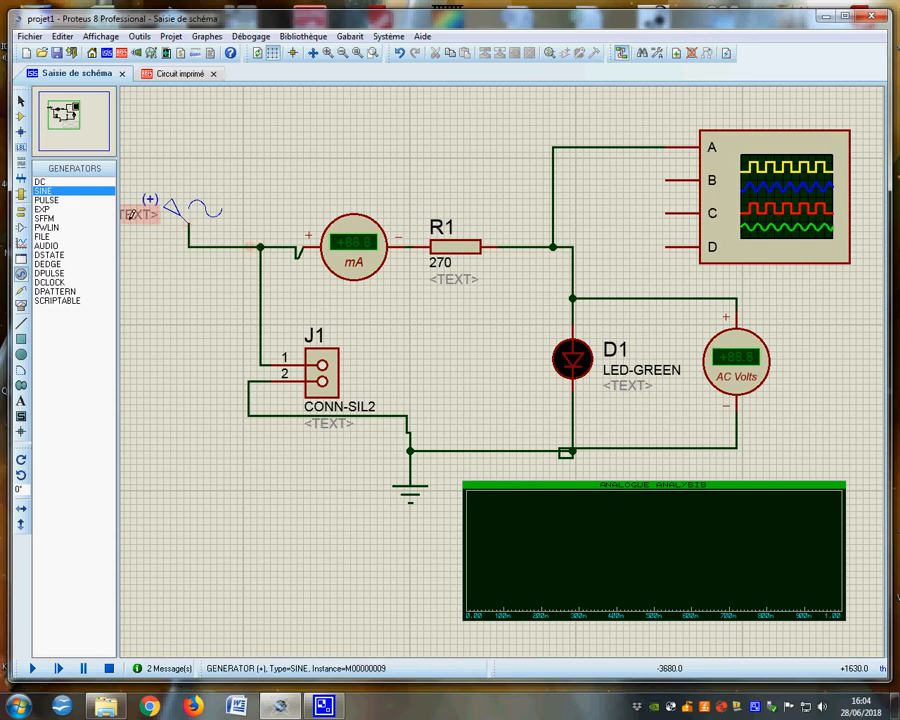
# Edit the amplitude of the new sine generator and accept its properties
pyautogui.rightClick(189, 204)
pyautogui.click(209, 227)
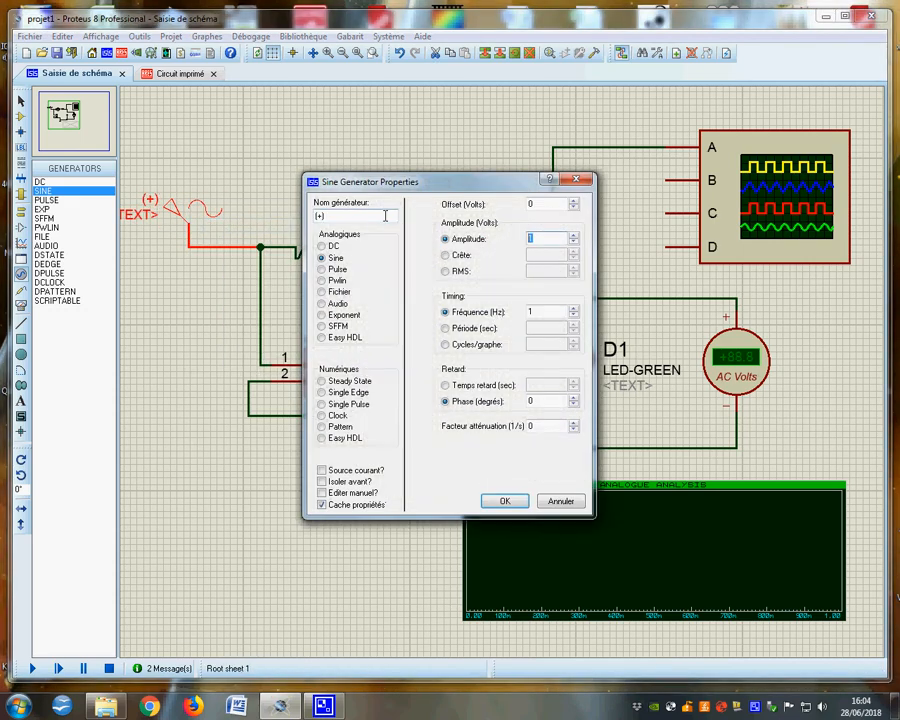
pyautogui.click(505, 501)
# Simulate the circuit, move the oscilloscope window aside to view the channel A waveform, close it, and stop the simulation
pyautogui.press('F12')
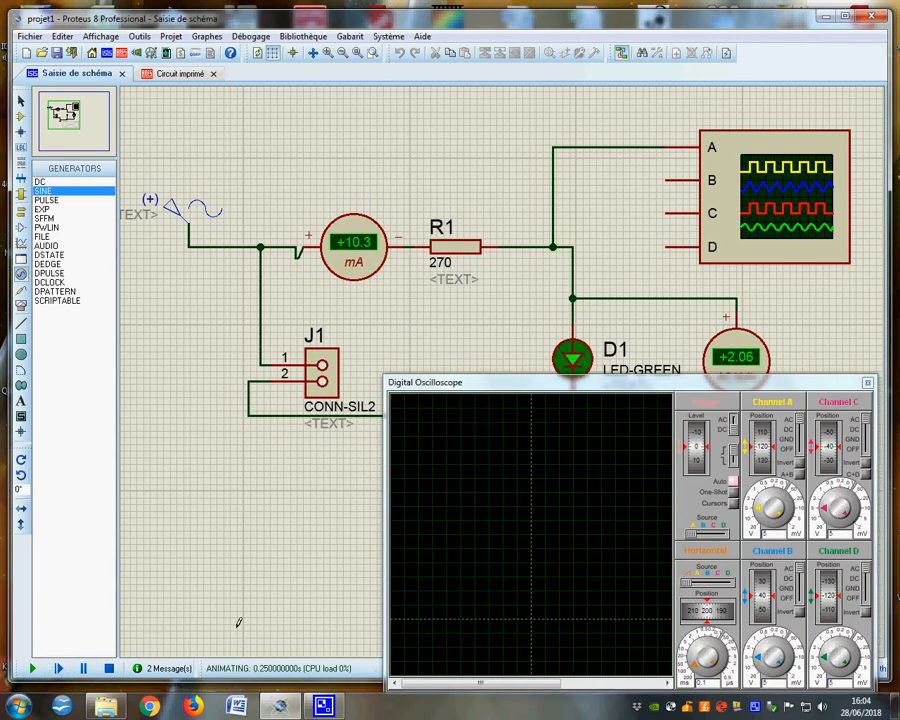
pyautogui.moveTo(515, 381); pyautogui.dragTo(444, 386)
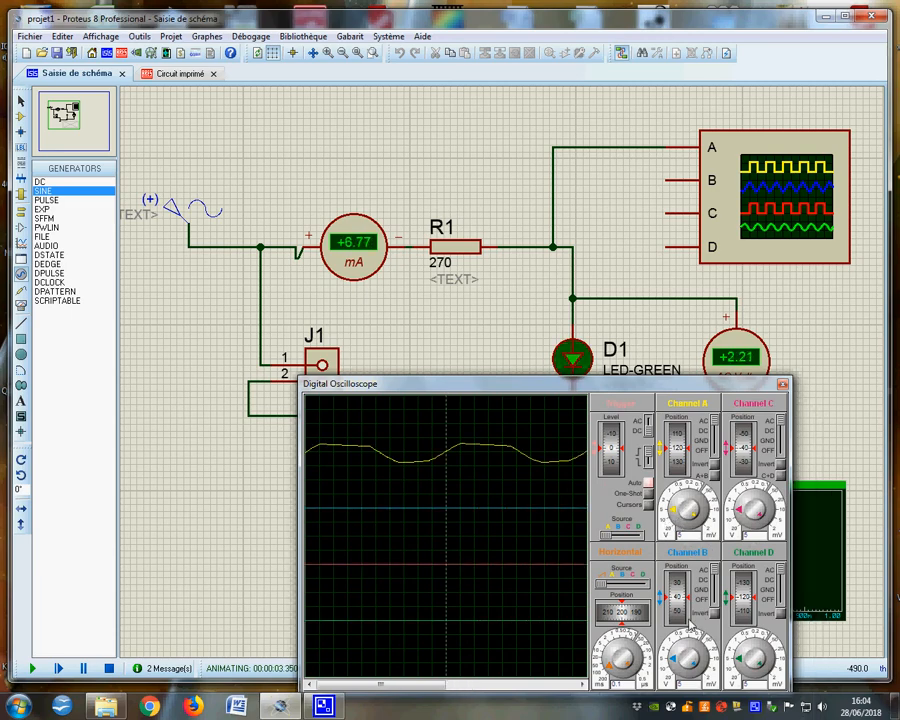
pyautogui.click(783, 385)
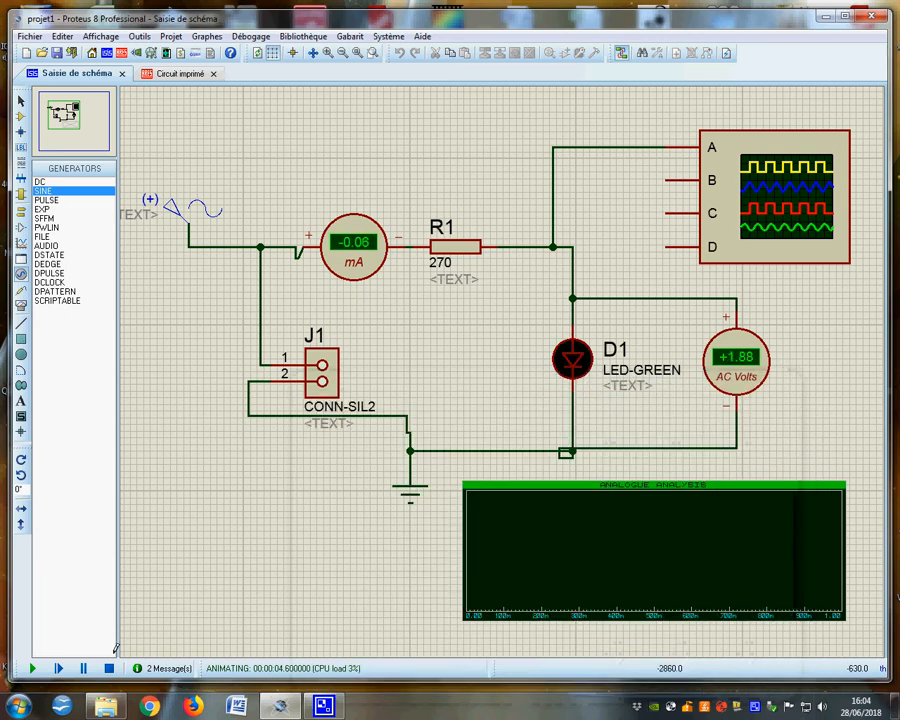
pyautogui.click(109, 668)
# Run the simulation again, reopen the digital oscilloscope to view the waveform, close it, and stop the simulation
pyautogui.click(32, 668)
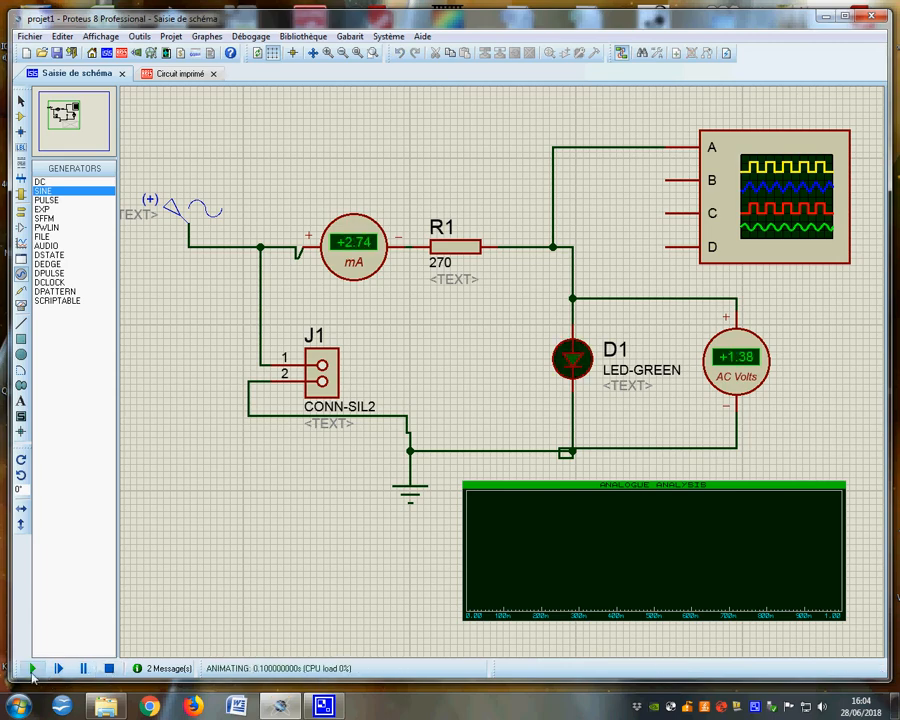
pyautogui.click(251, 37)
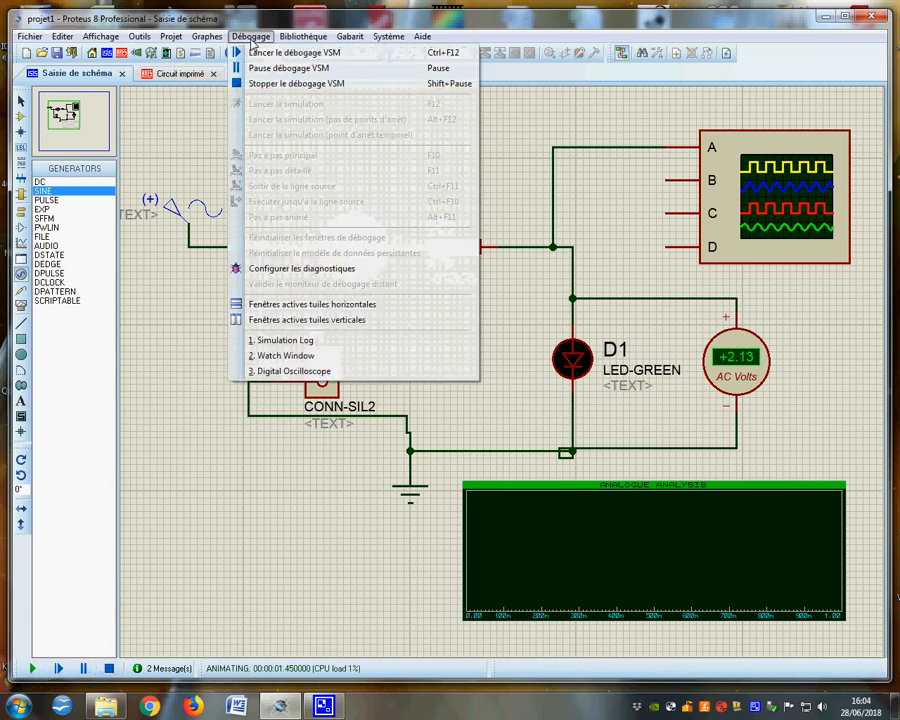
pyautogui.click(263, 370)
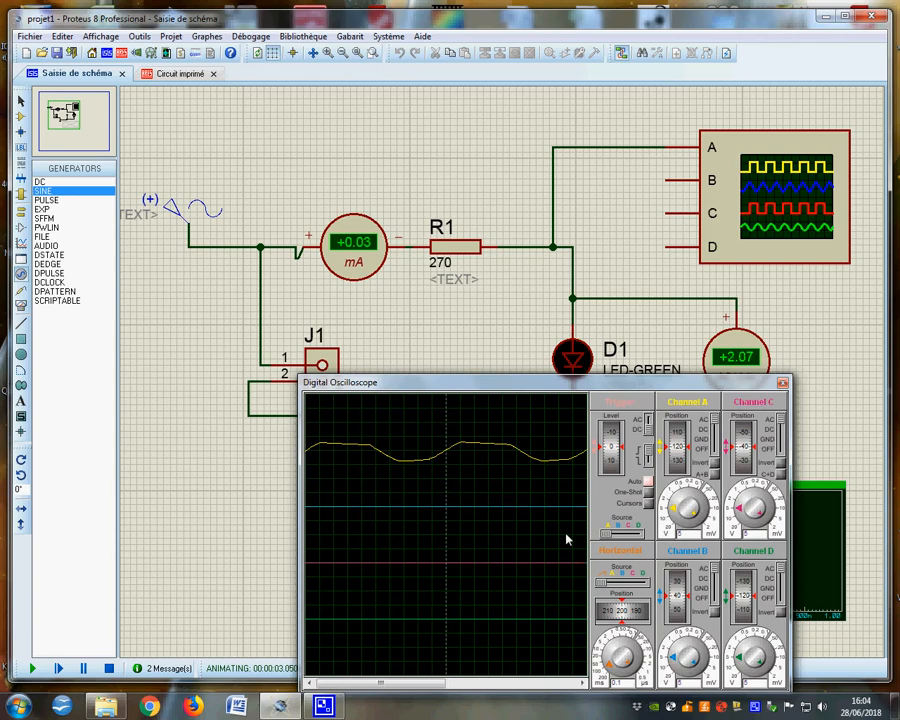
pyautogui.click(783, 384)
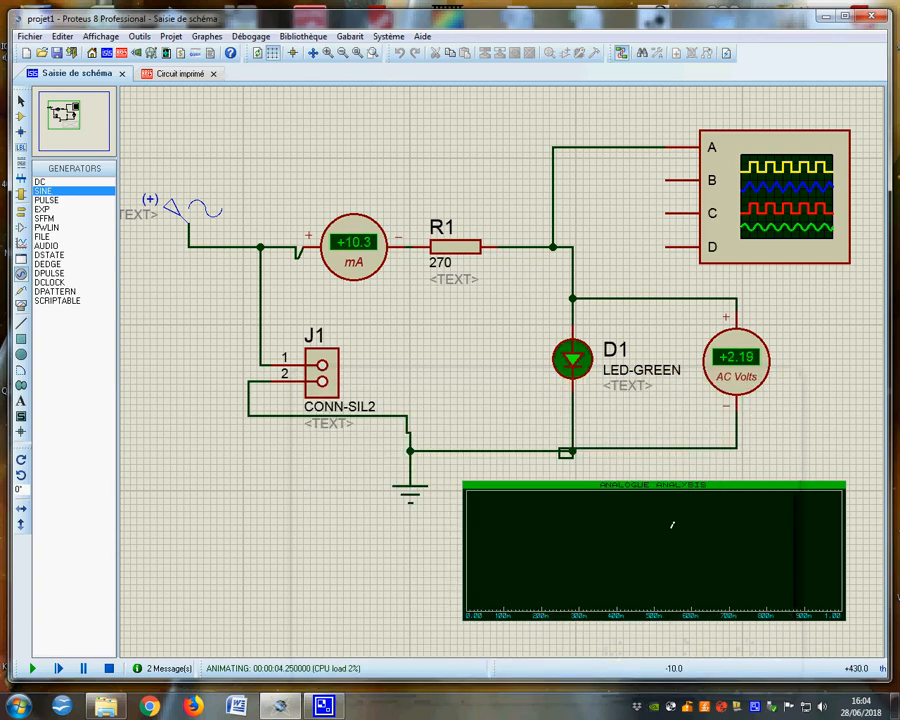
pyautogui.click(109, 669)
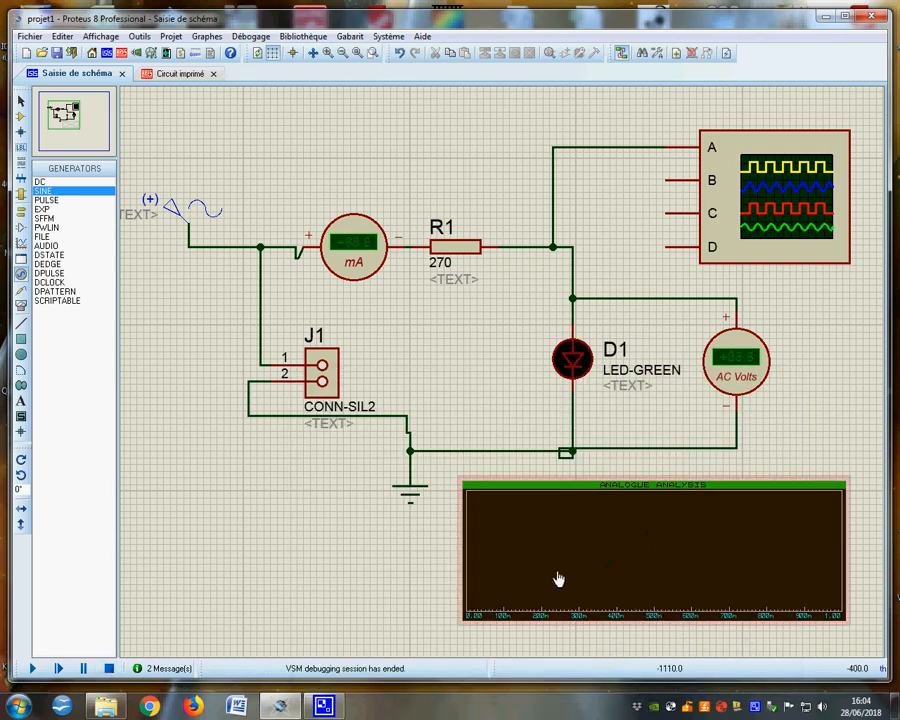
pyautogui.rightClick(635, 560)
pyautogui.click(695, 255)
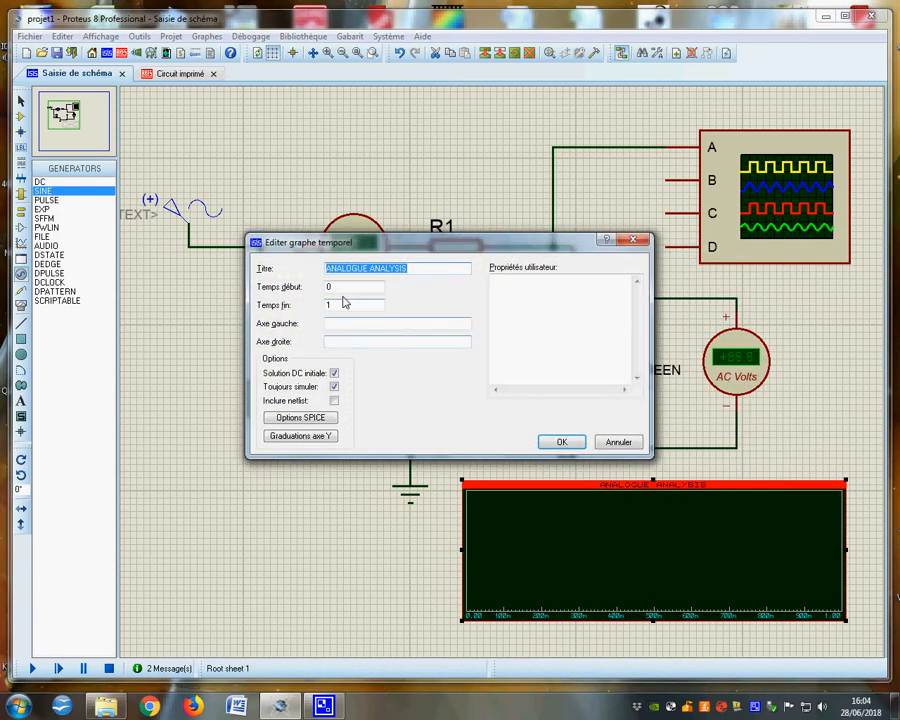
pyautogui.click(619, 441)
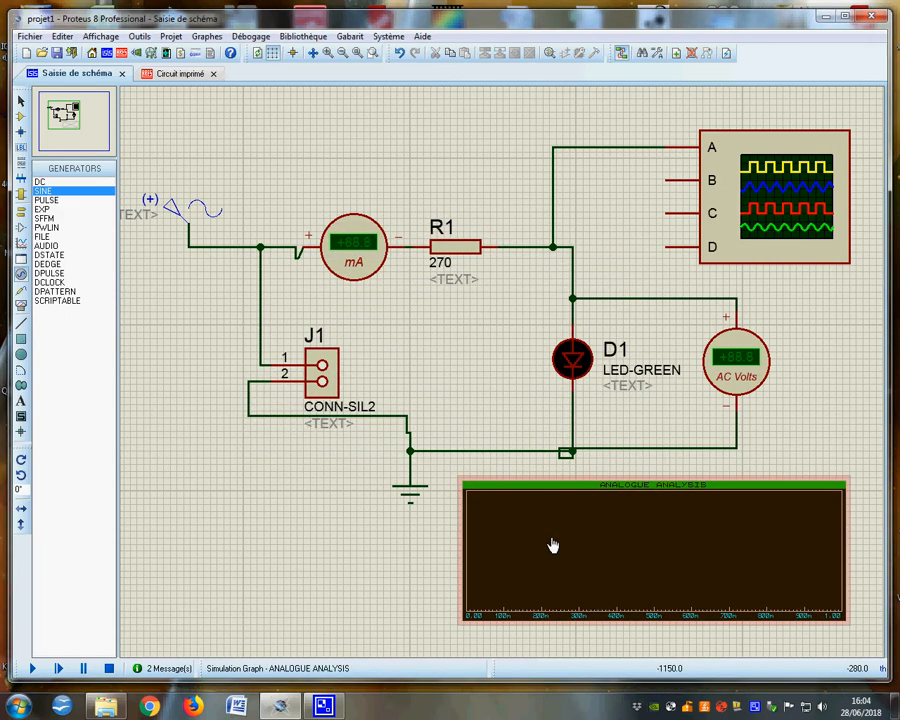
# Set the analogue graph's start time to 5 and its end time to 10
pyautogui.rightClick(553, 532)
pyautogui.click(598, 237)
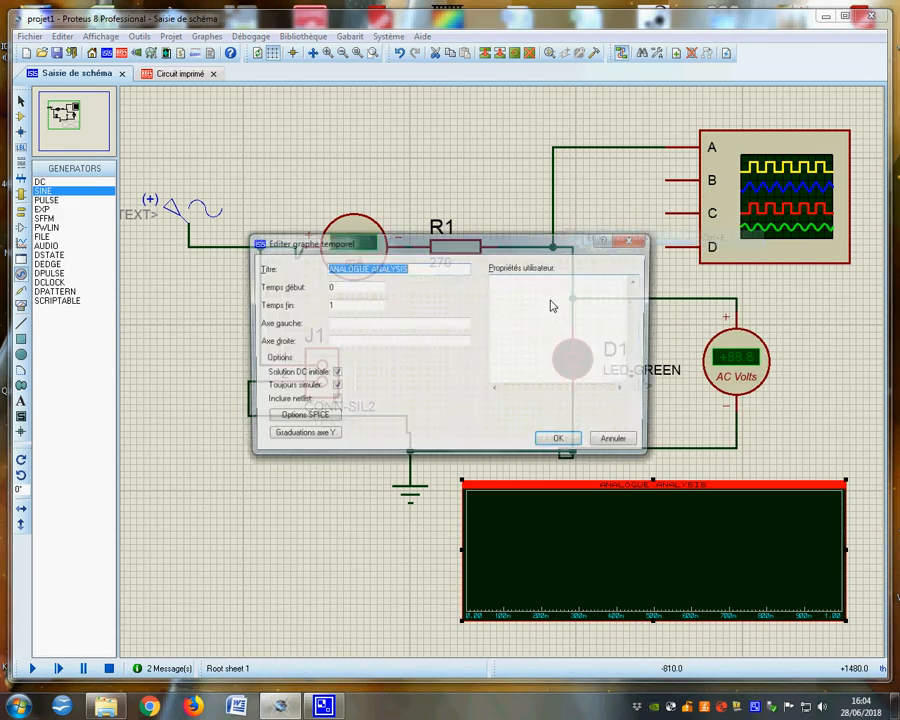
pyautogui.press('Tab')
pyautogui.press('Tab')
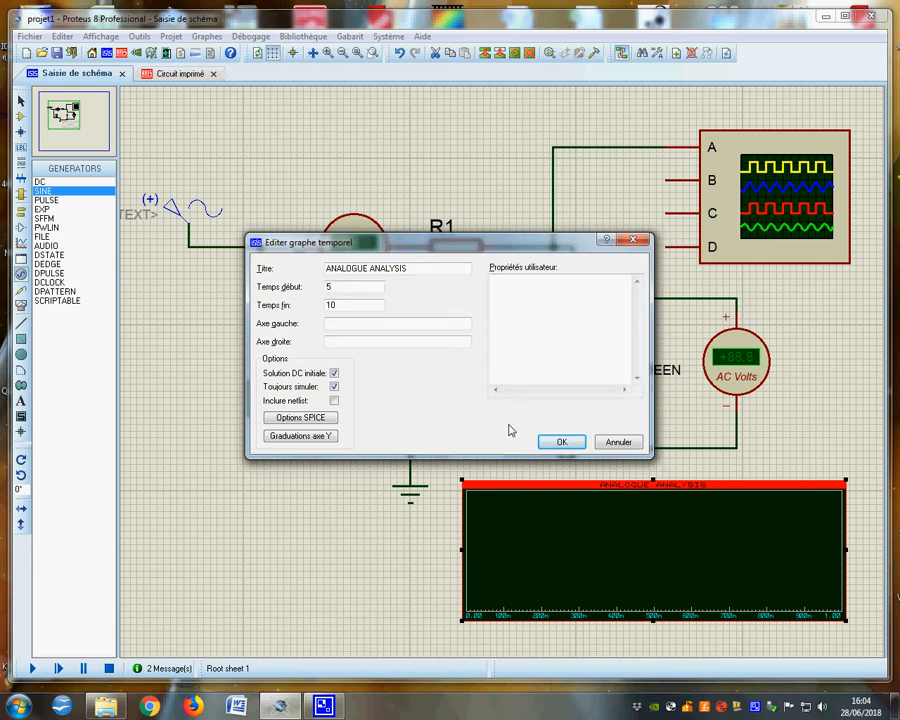
pyautogui.click(571, 445)
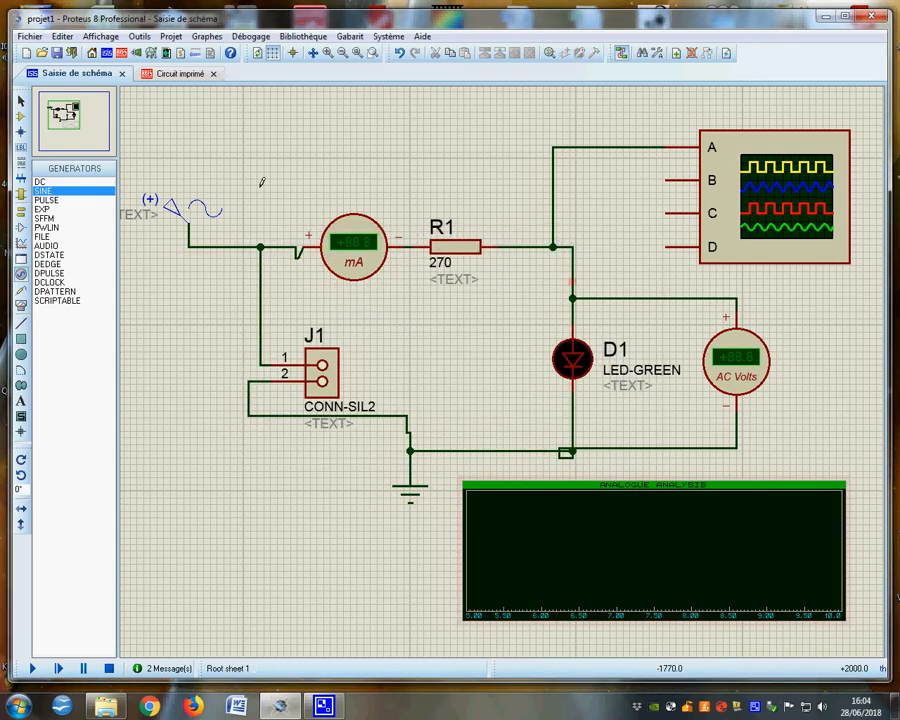
# Place a voltage probe near the oscilloscope and wire it to the node above the green LED
pyautogui.click(18, 211)
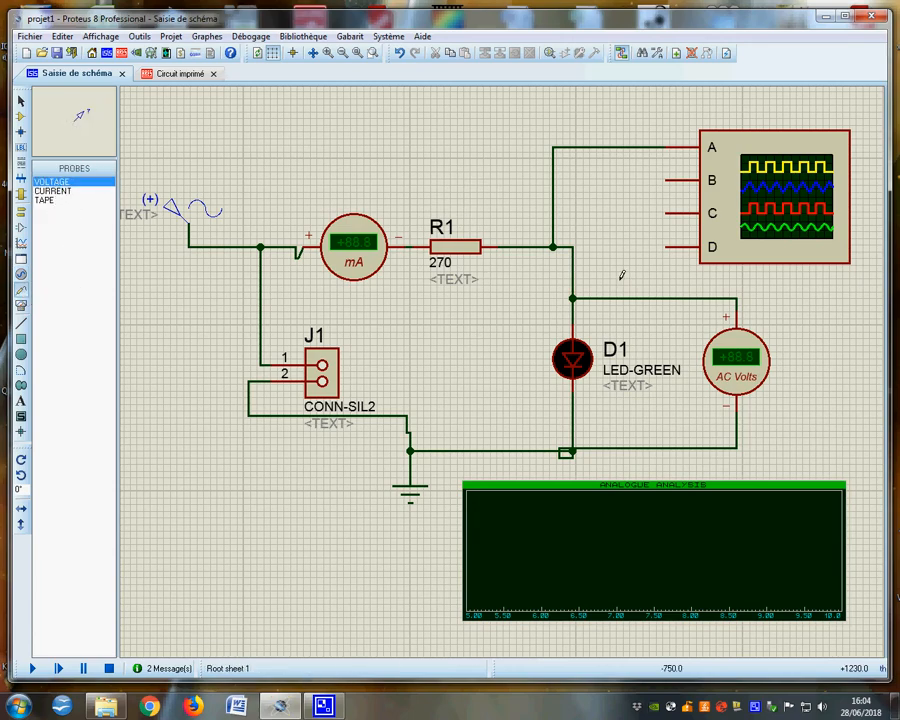
pyautogui.click(632, 216)
pyautogui.click(586, 235)
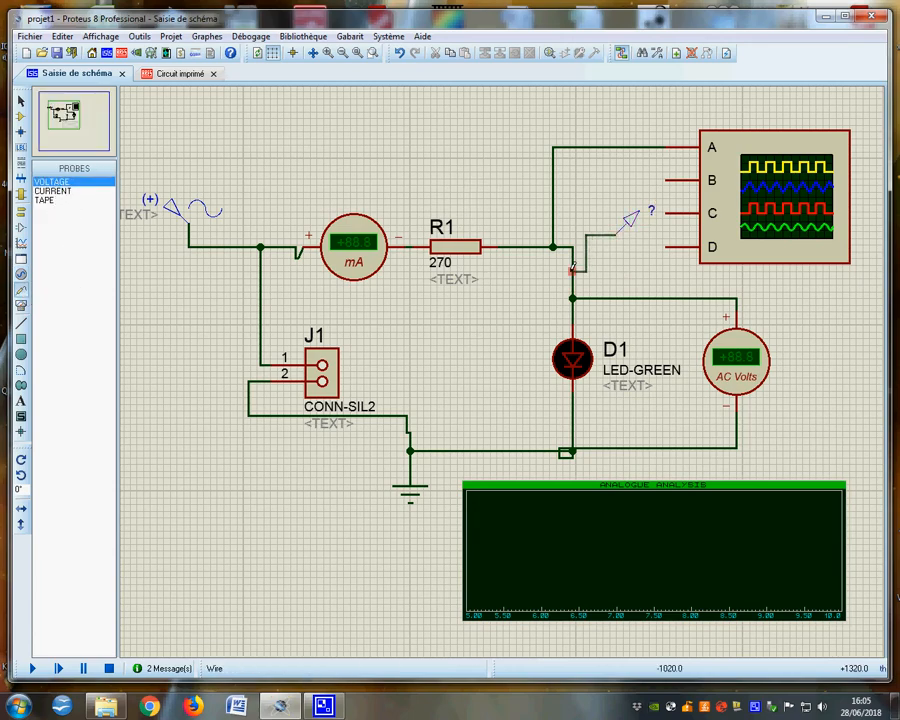
pyautogui.click(572, 270)
# Add the voltage probe's trace to the existing analogue graph and simulate the graph
pyautogui.rightClick(636, 218)
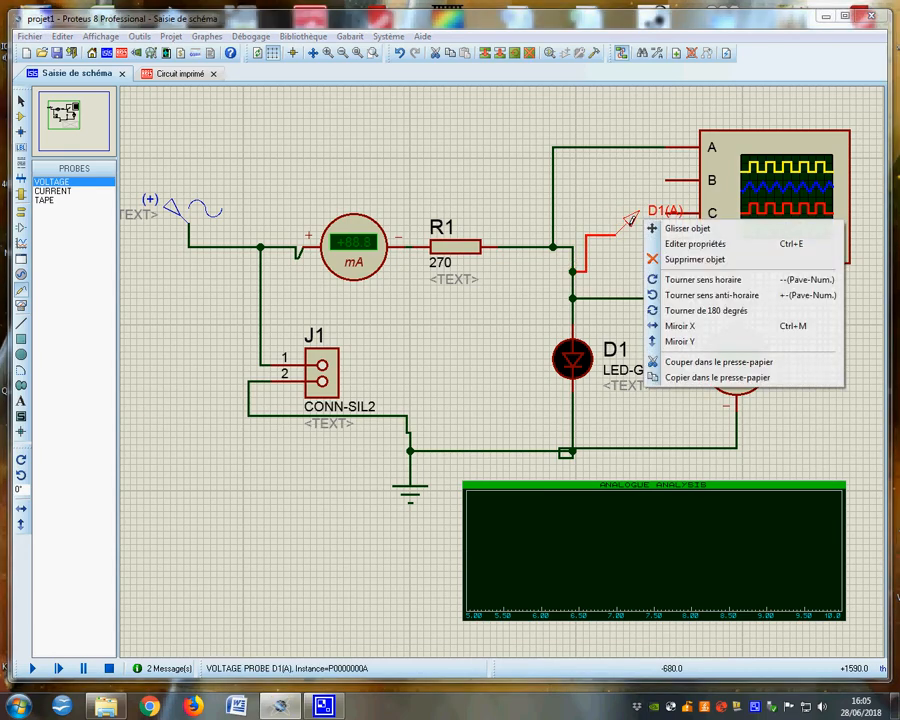
pyautogui.click(688, 228)
pyautogui.click(557, 545)
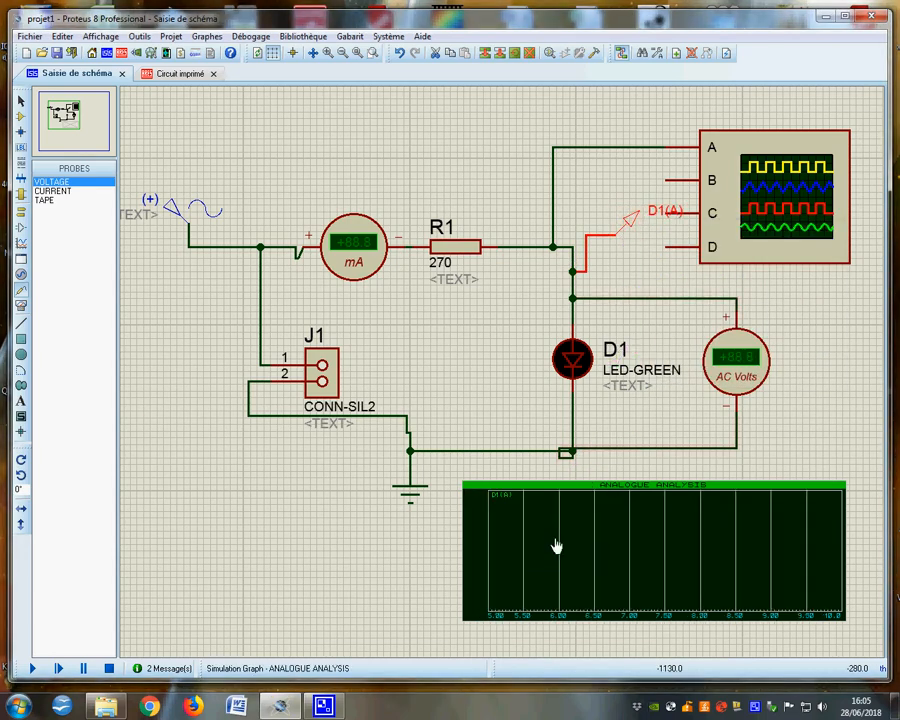
pyautogui.press('space')
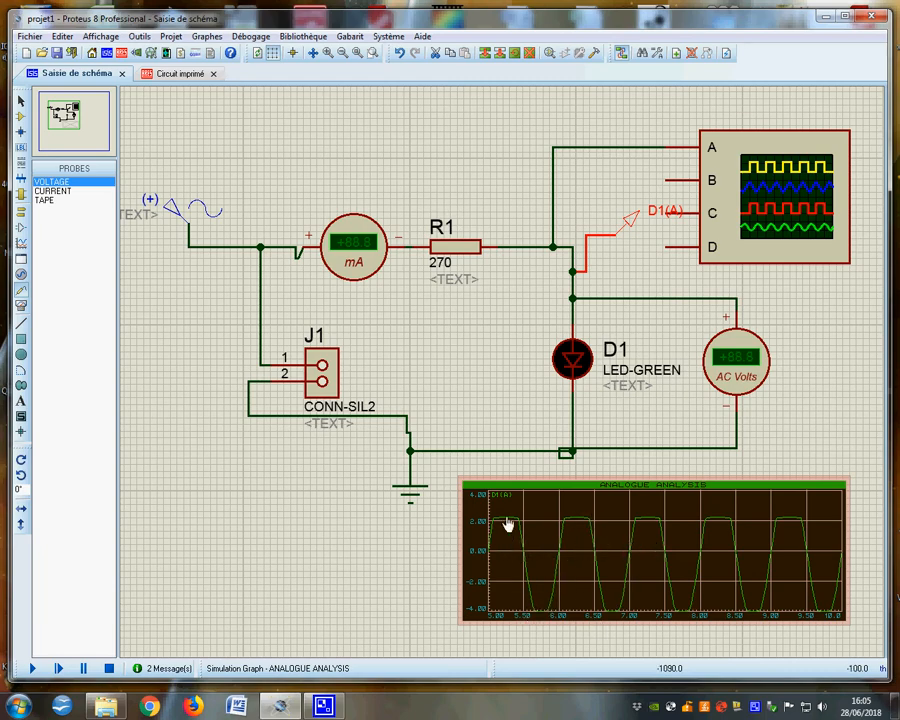
# Place a current probe on the wire between resistor R1 and the oscilloscope branch
pyautogui.click(52, 190)
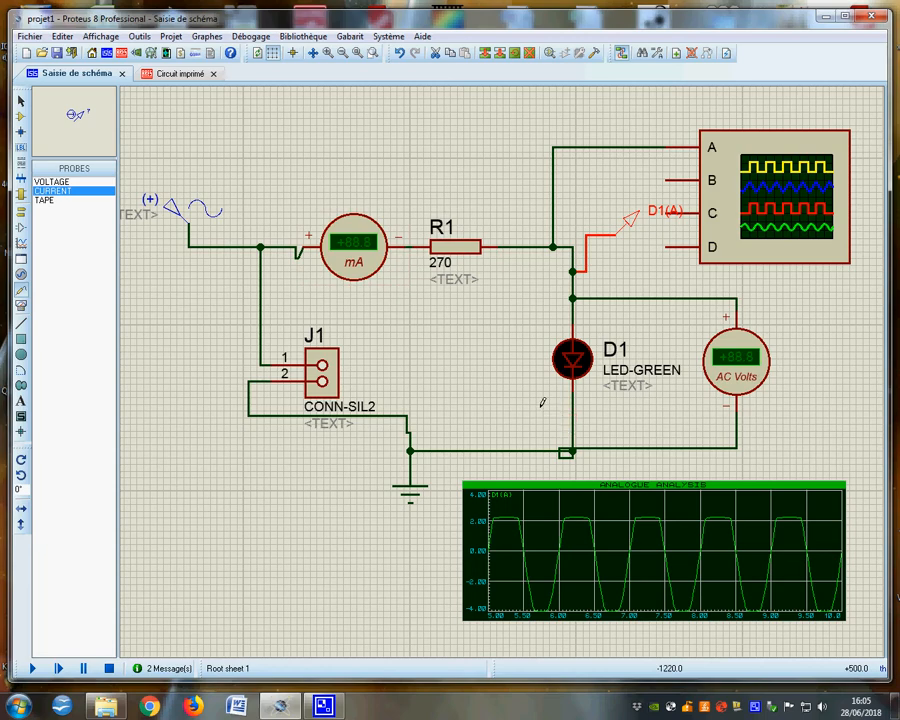
pyautogui.click(513, 280)
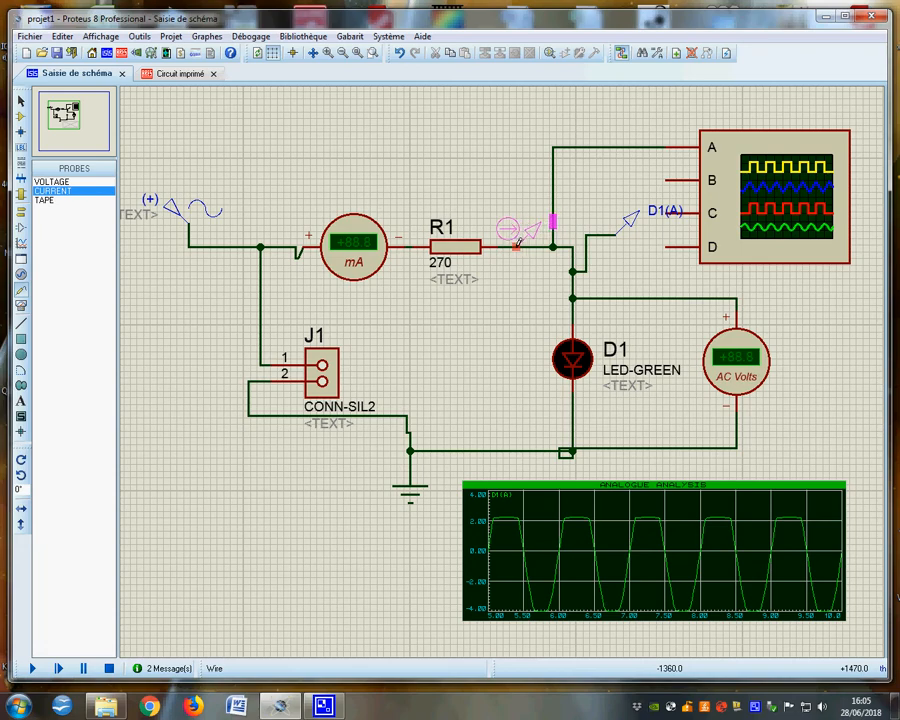
pyautogui.click(517, 243)
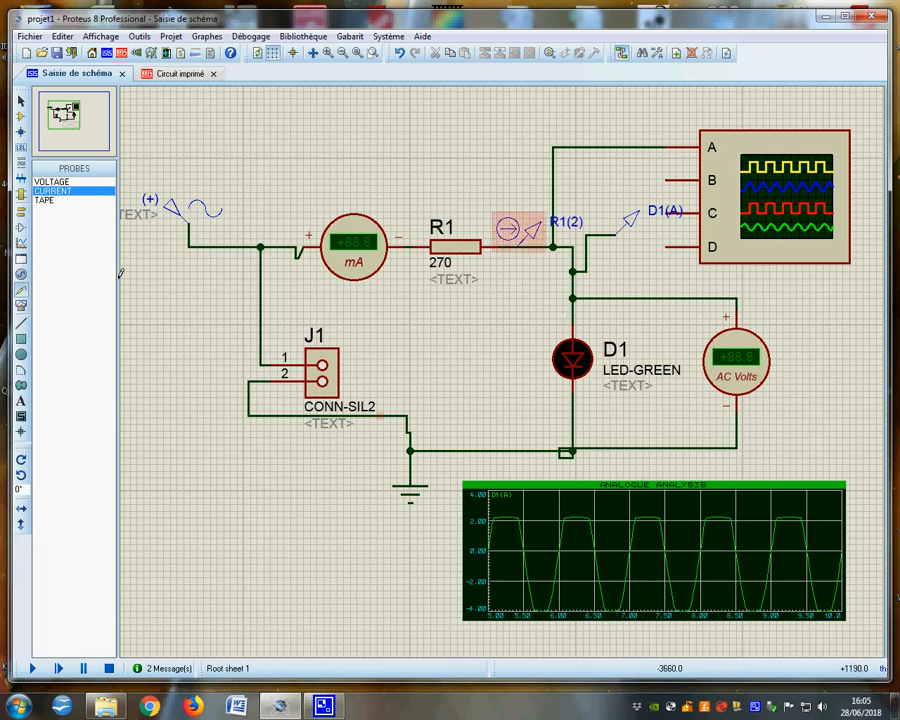
# Draw a second analogue graph below connector J1 and set its end time to 2
pyautogui.click(20, 242)
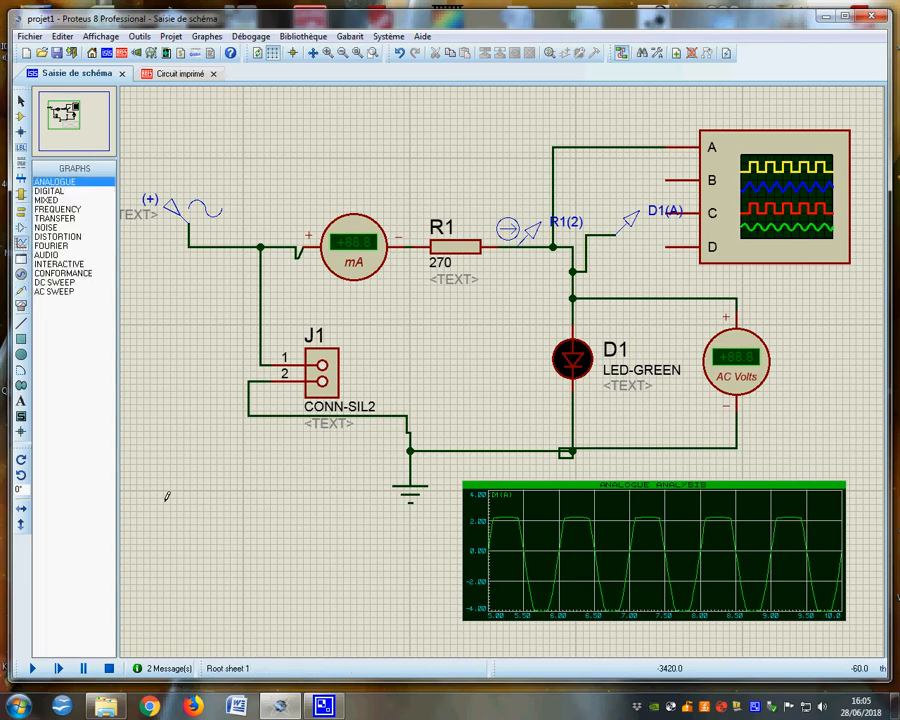
pyautogui.moveTo(164, 503); pyautogui.dragTo(403, 627)
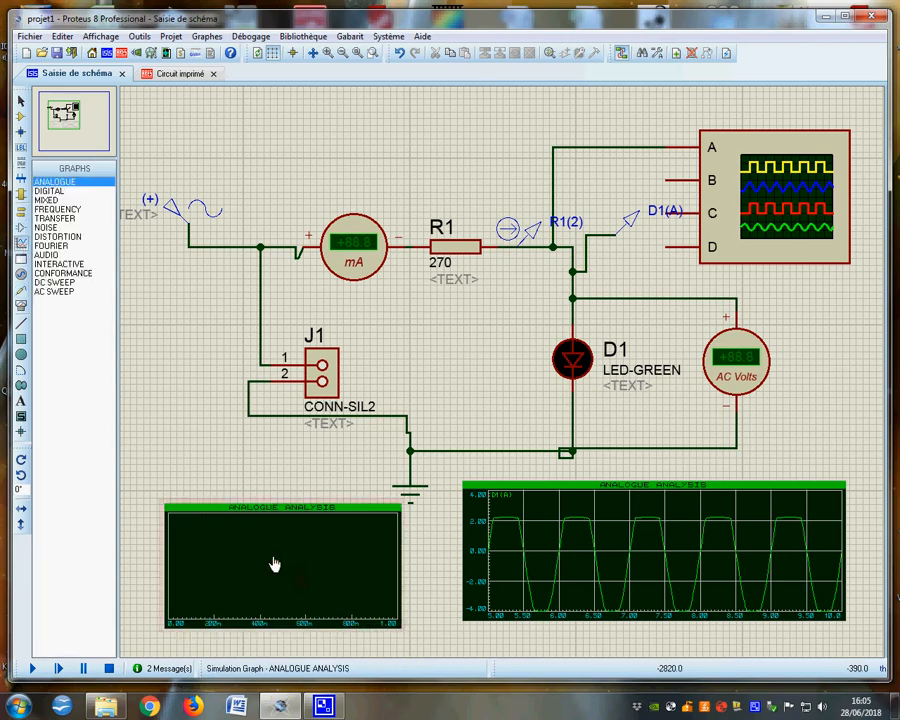
pyautogui.rightClick(275, 545)
pyautogui.click(297, 258)
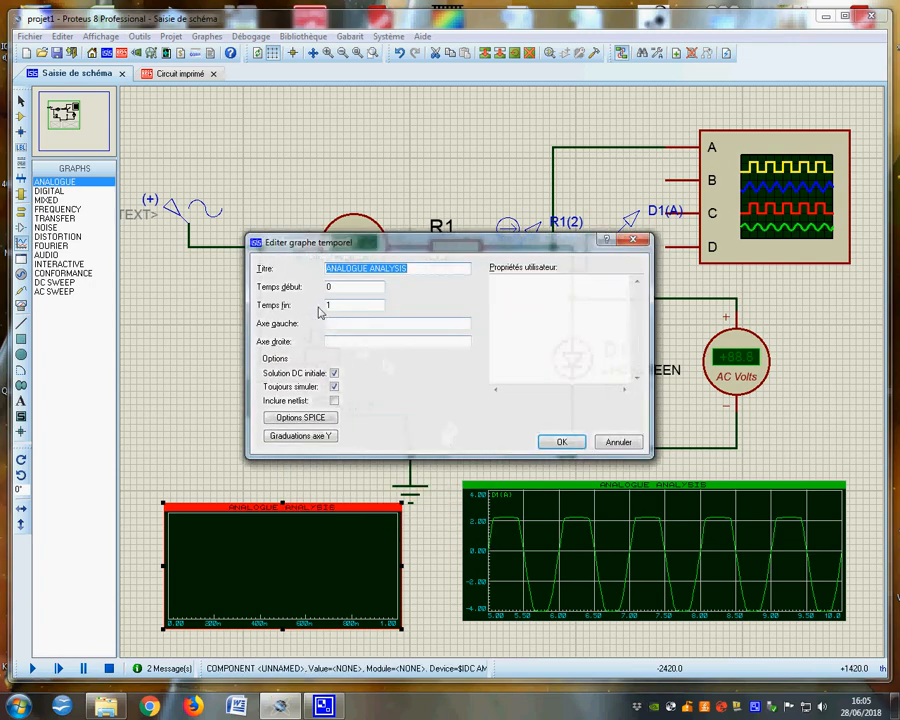
pyautogui.doubleClick(344, 304)
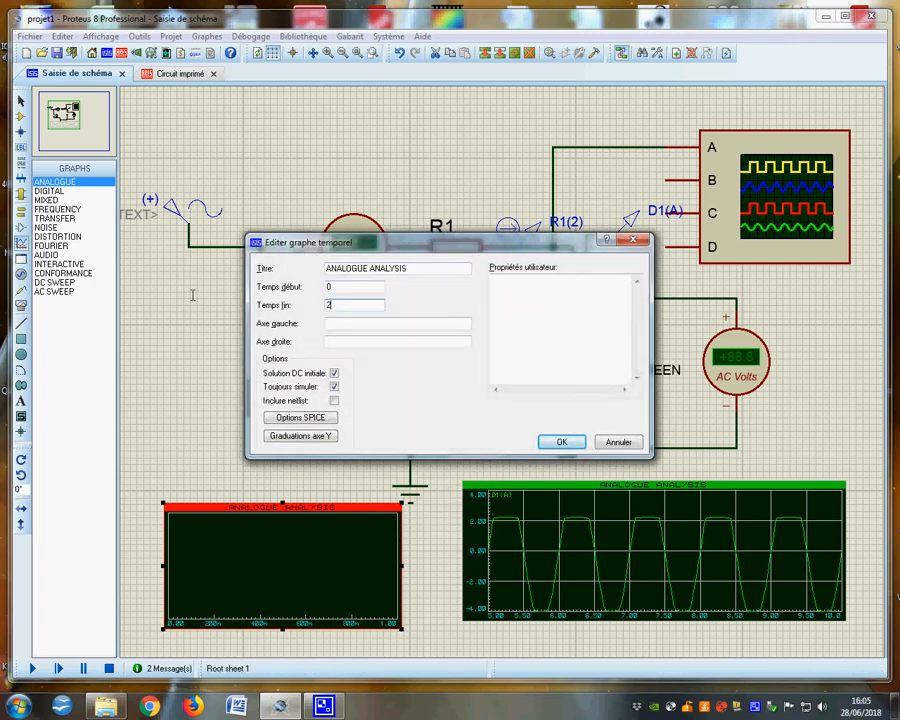
pyautogui.write('2')
pyautogui.click(560, 442)
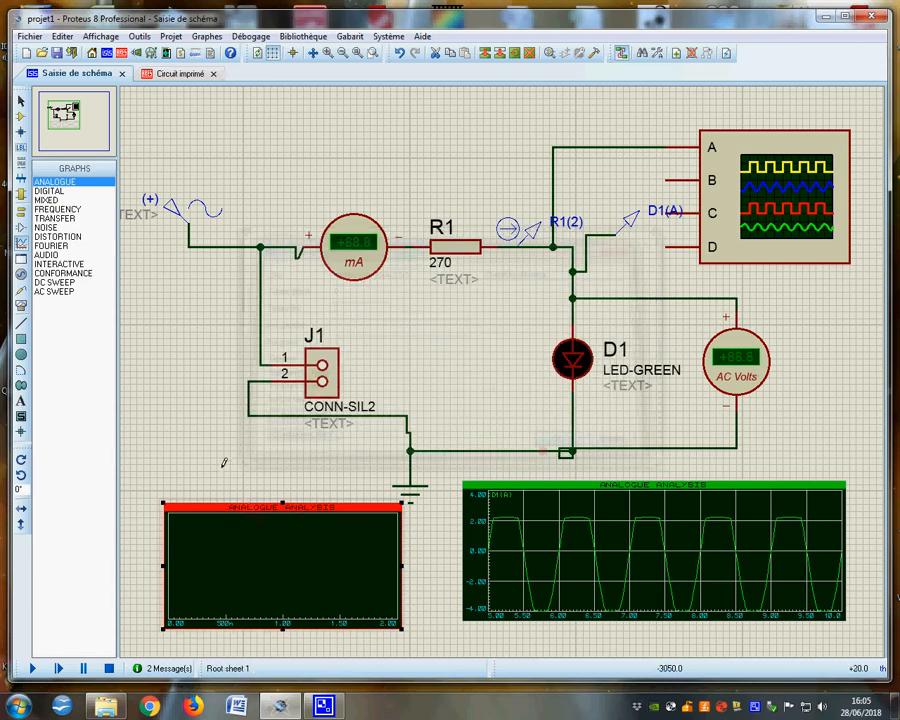
# Add the current probe's trace to the second analogue graph and simulate it
pyautogui.rightClick(550, 232)
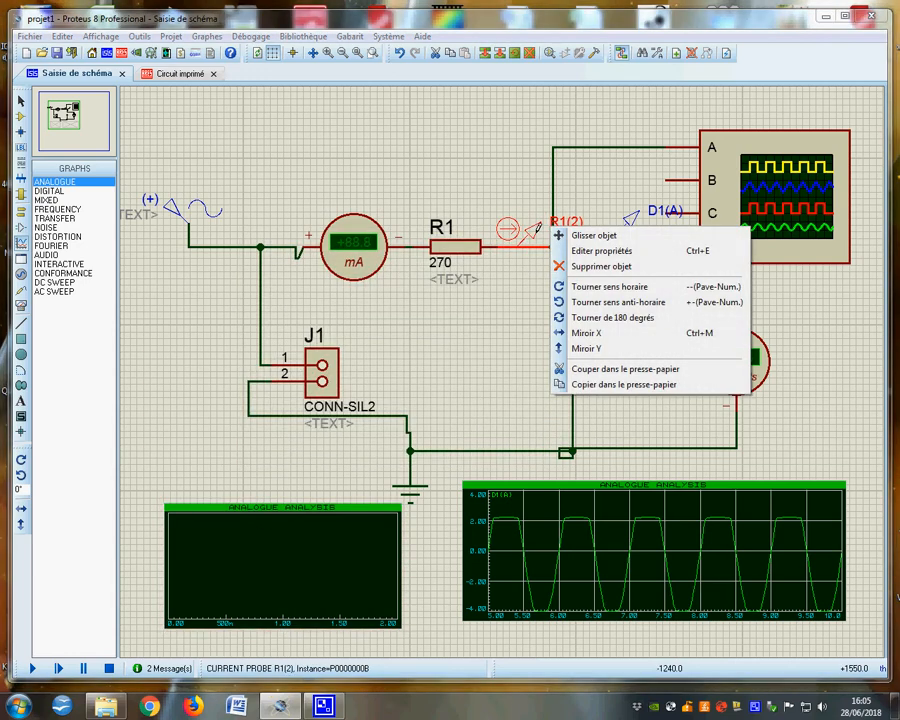
pyautogui.click(585, 235)
pyautogui.click(307, 577)
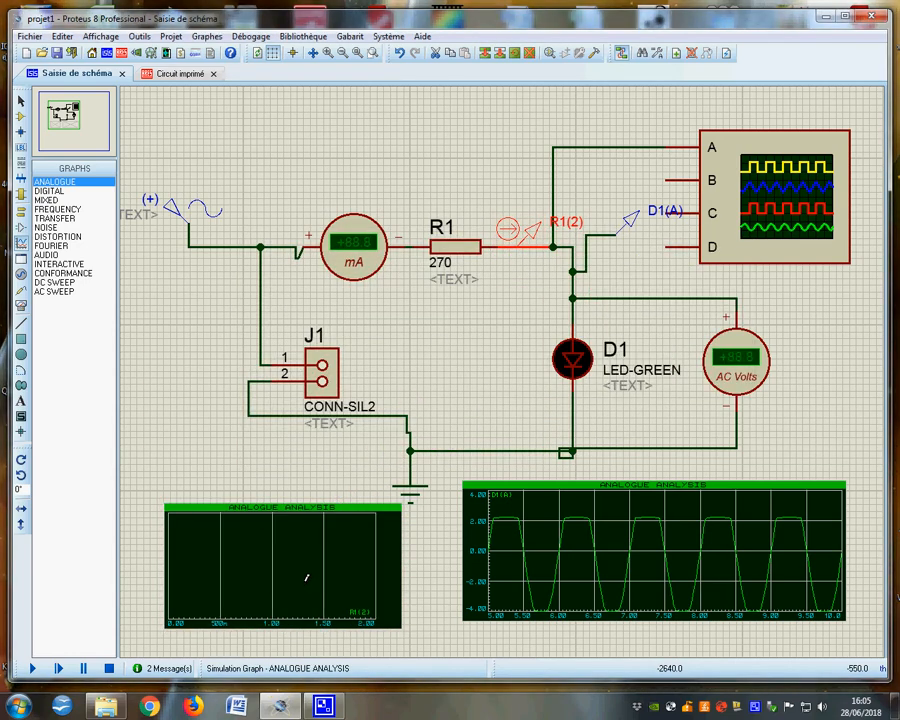
pyautogui.press('space')
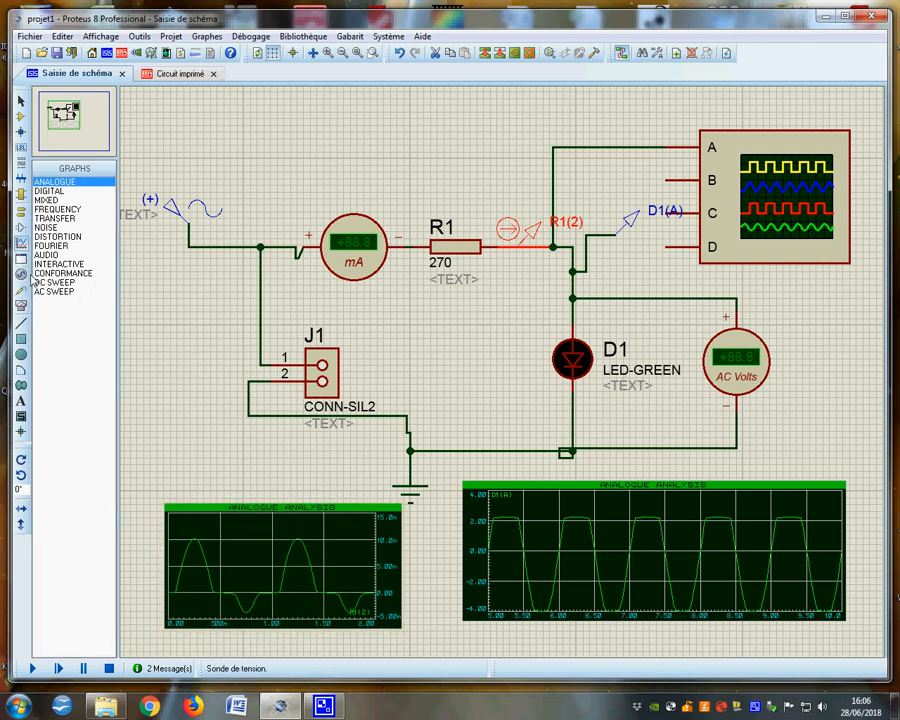
# Place a junction point on the wire between the sine generator and the J1 branch
pyautogui.click(20, 116)
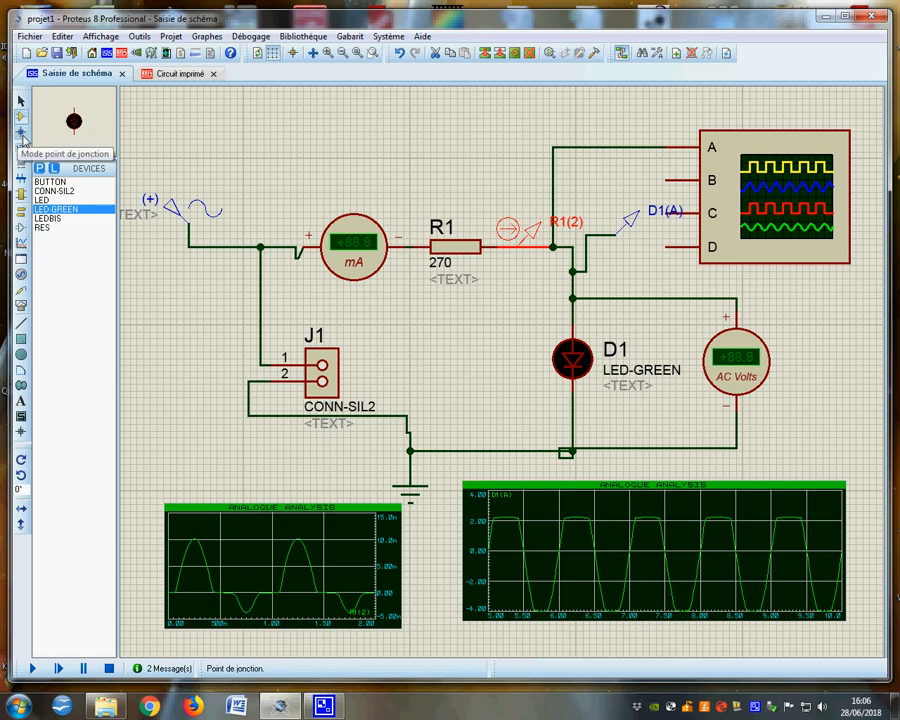
pyautogui.click(21, 133)
pyautogui.click(215, 246)
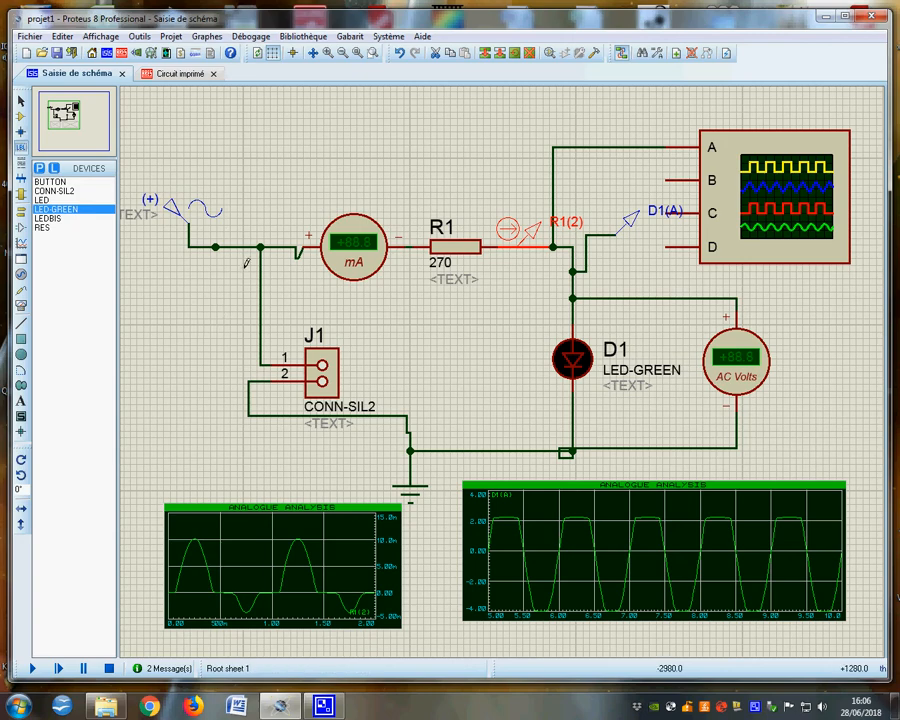
# Label the wire leading to pin 1 of connector J1 as PT2
pyautogui.rightClick(260, 302)
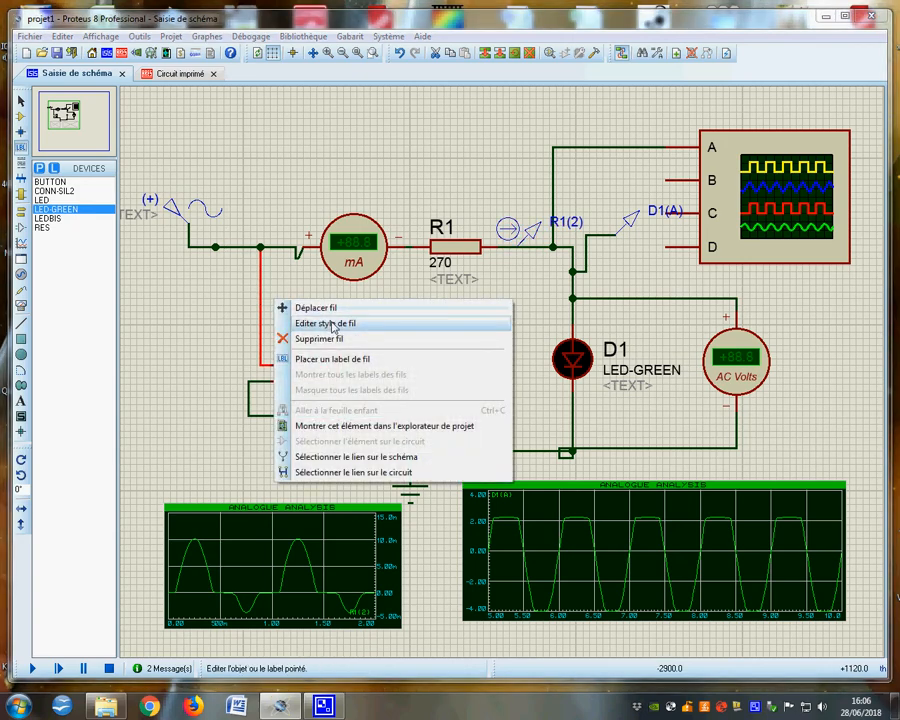
pyautogui.click(330, 363)
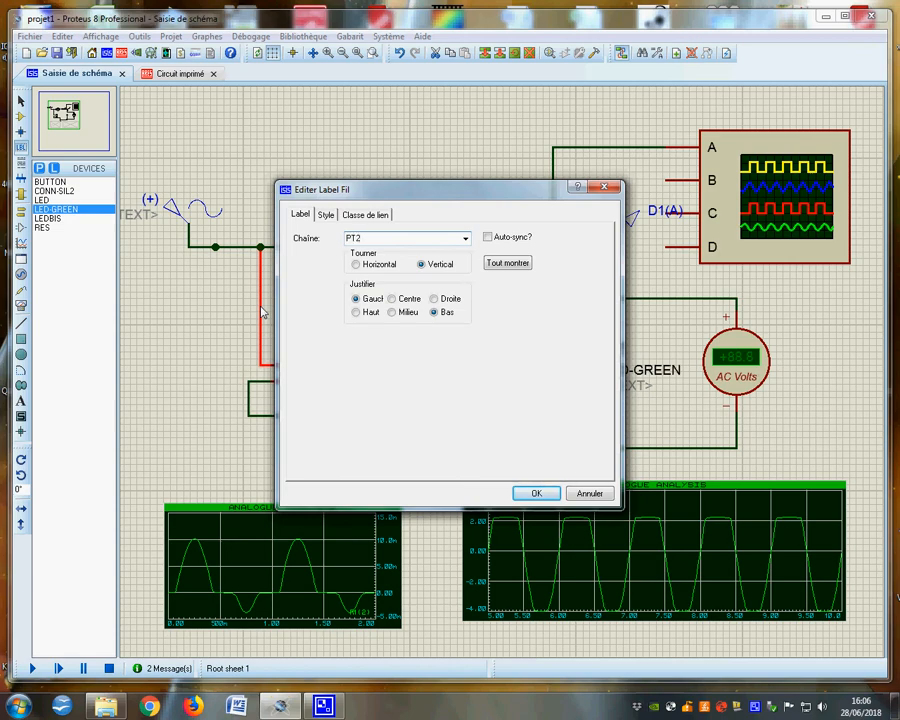
pyautogui.click(530, 493)
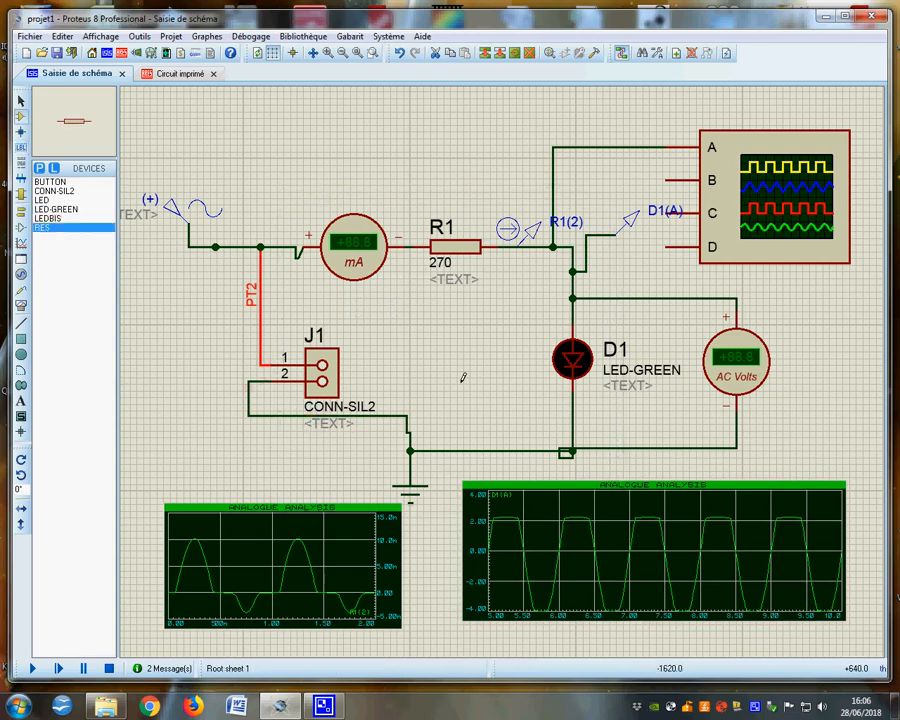
# Browse the available terminals, component pins, graph types, generators and probes
pyautogui.click(20, 227)
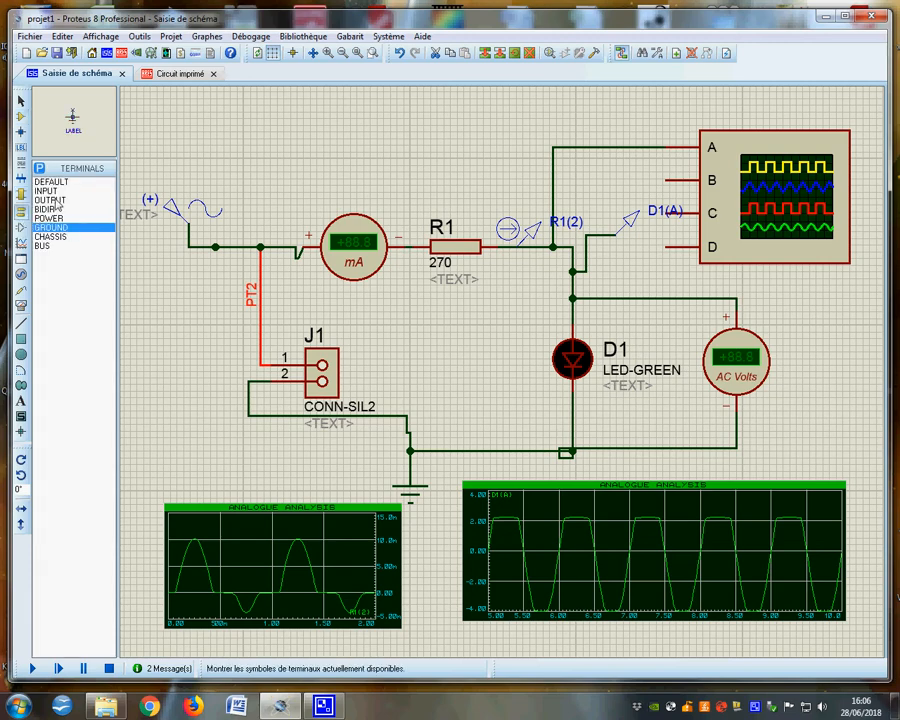
pyautogui.click(53, 191)
pyautogui.click(53, 201)
pyautogui.click(52, 218)
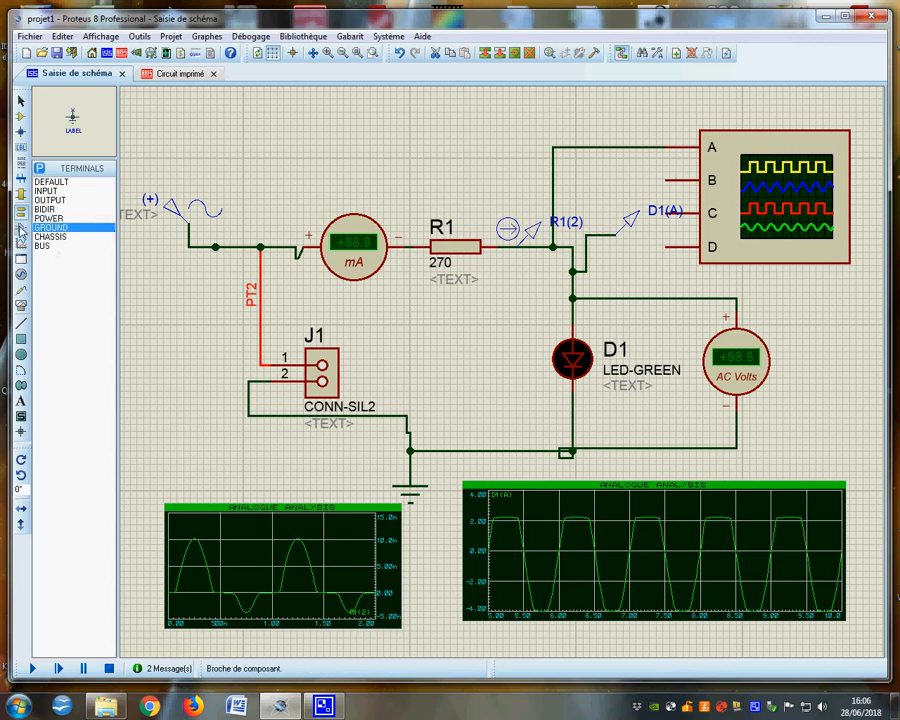
pyautogui.click(20, 231)
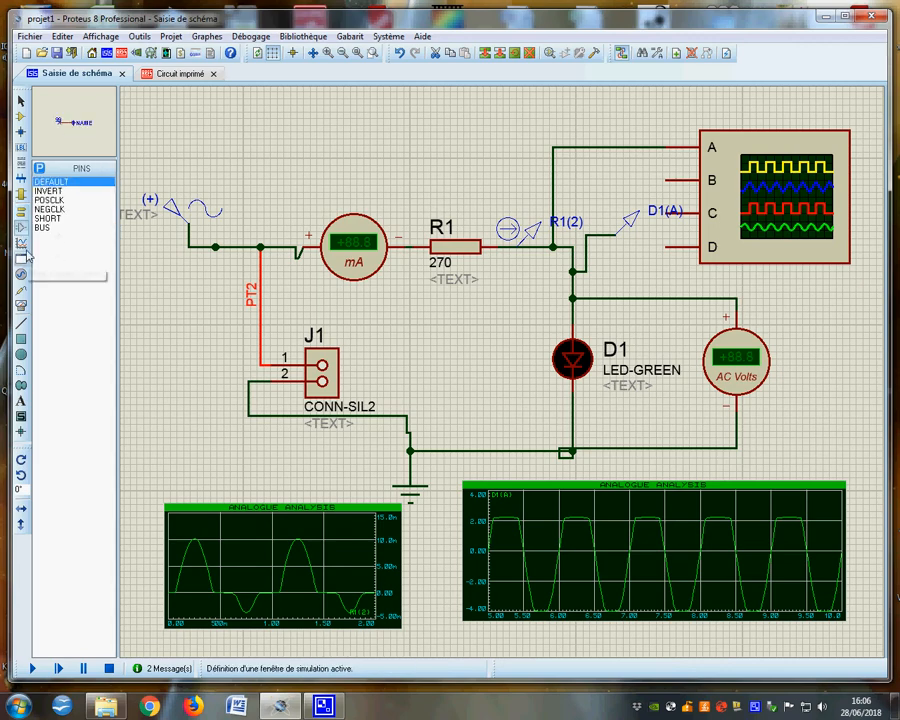
pyautogui.click(20, 243)
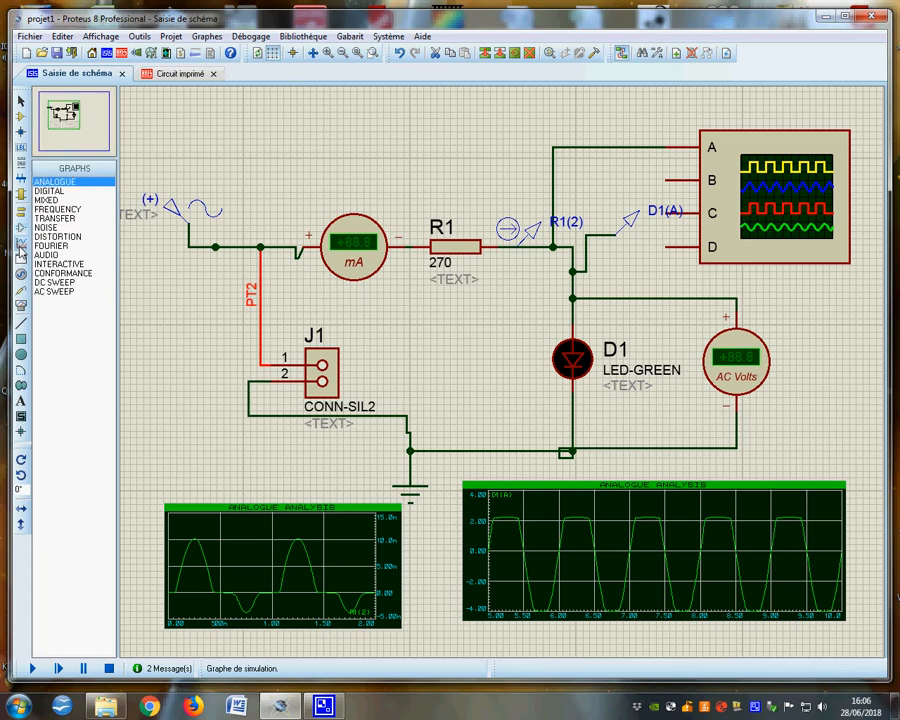
pyautogui.click(62, 210)
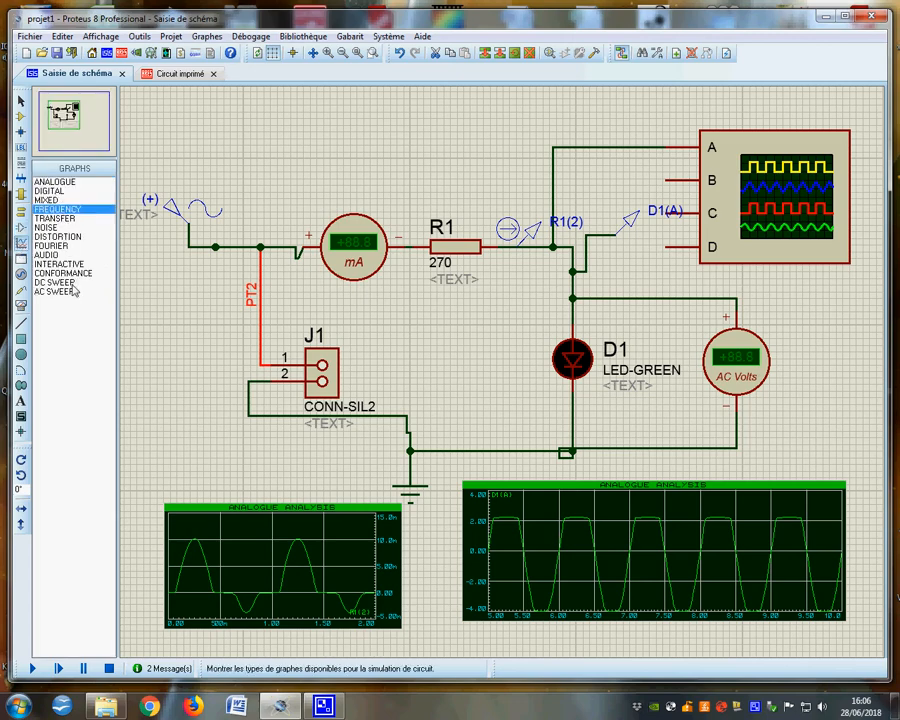
pyautogui.click(20, 274)
pyautogui.click(20, 296)
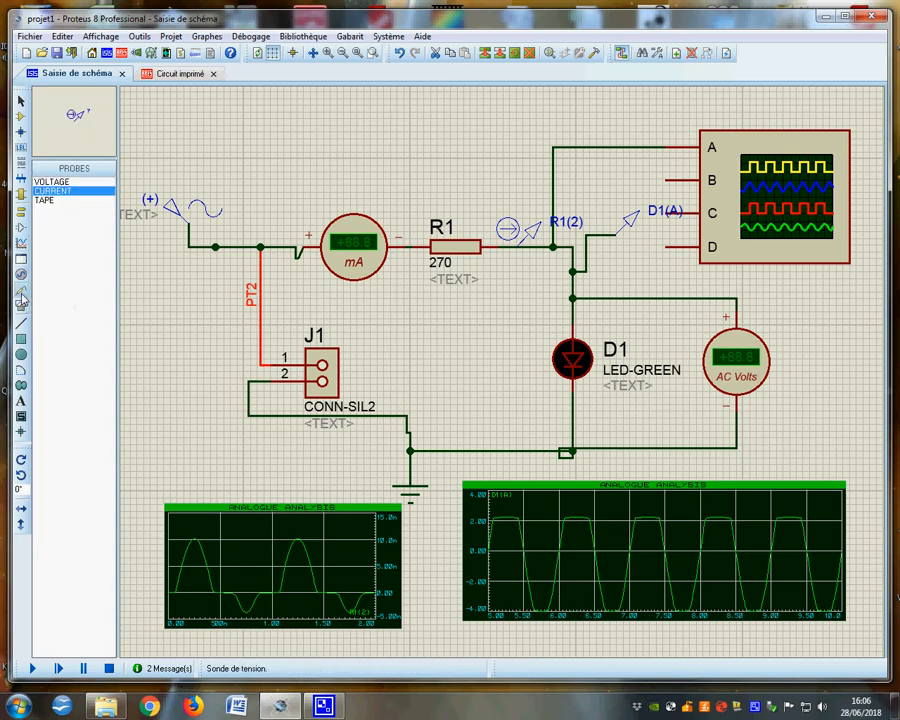
# Place a signal generator above the ammeter and wire its positive output to oscilloscope channel B
pyautogui.click(20, 306)
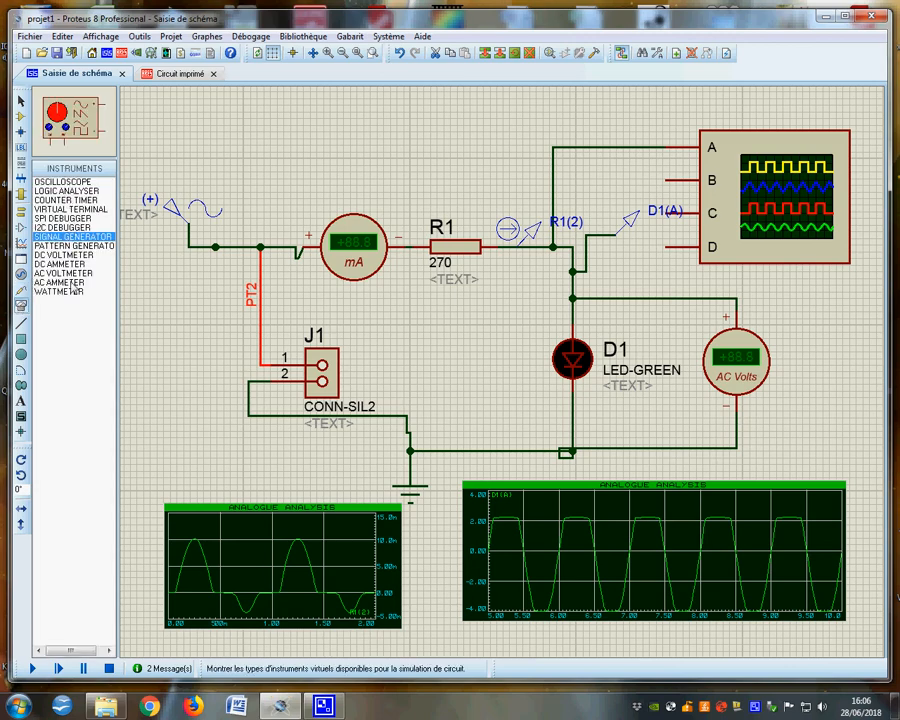
pyautogui.click(242, 134)
pyautogui.click(289, 146)
pyautogui.click(290, 146)
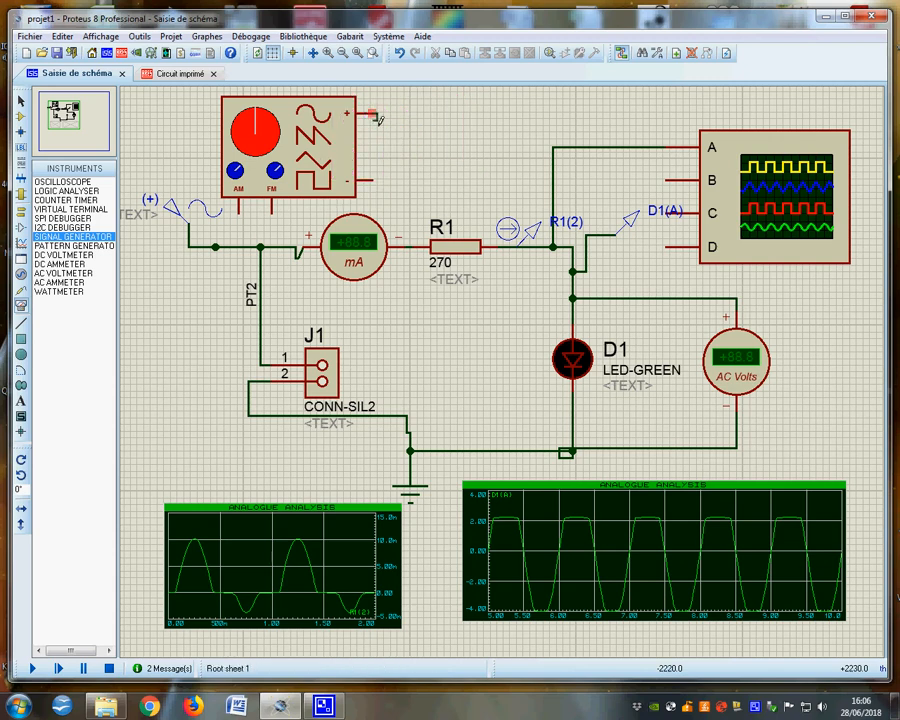
pyautogui.click(372, 110)
pyautogui.click(666, 179)
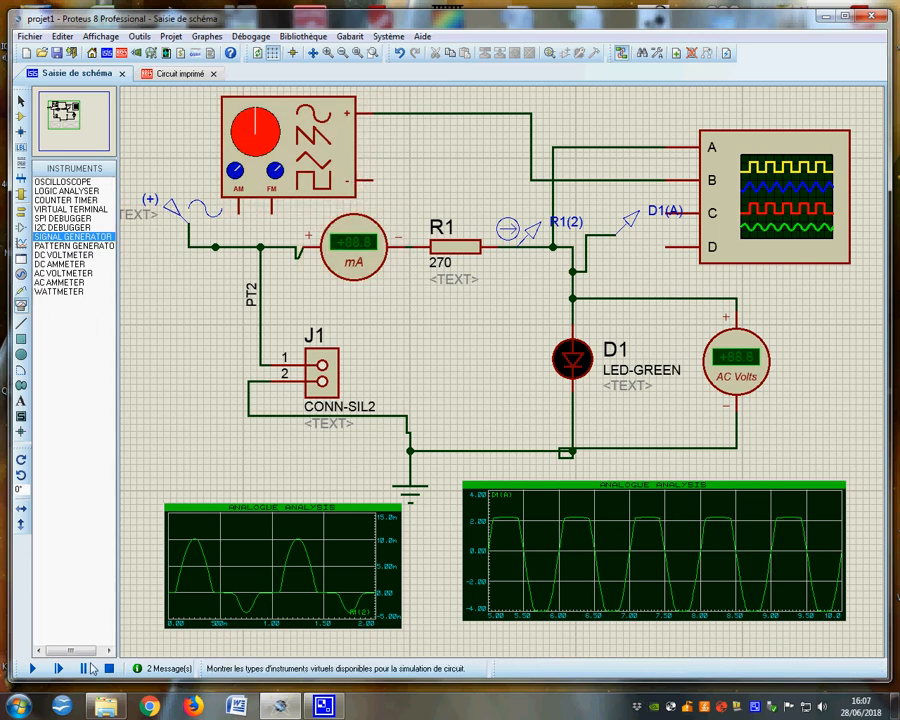
# Run the simulation and display the digital oscilloscope
pyautogui.click(33, 669)
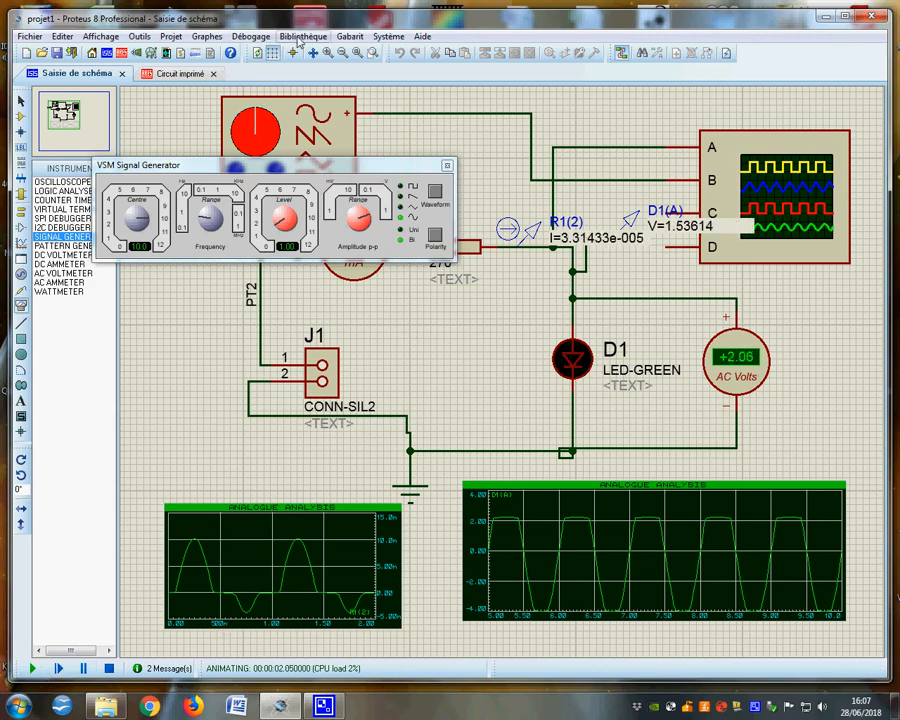
pyautogui.click(250, 36)
pyautogui.click(290, 371)
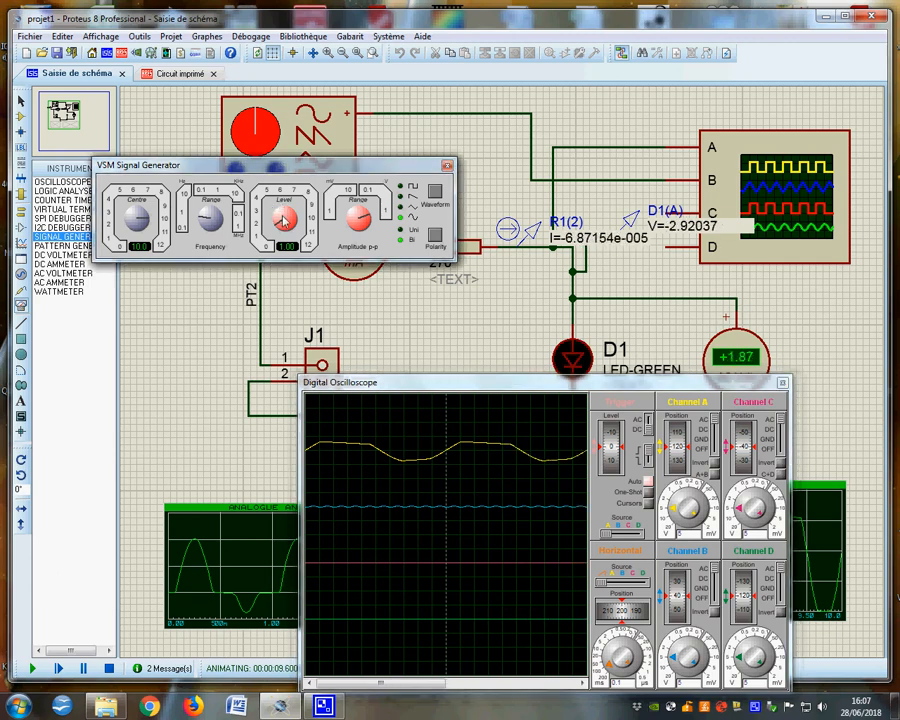
# Set the signal generator's amplitude level to 6.30 and its centre frequency to 300m
pyautogui.moveTo(282, 216); pyautogui.dragTo(284, 208)
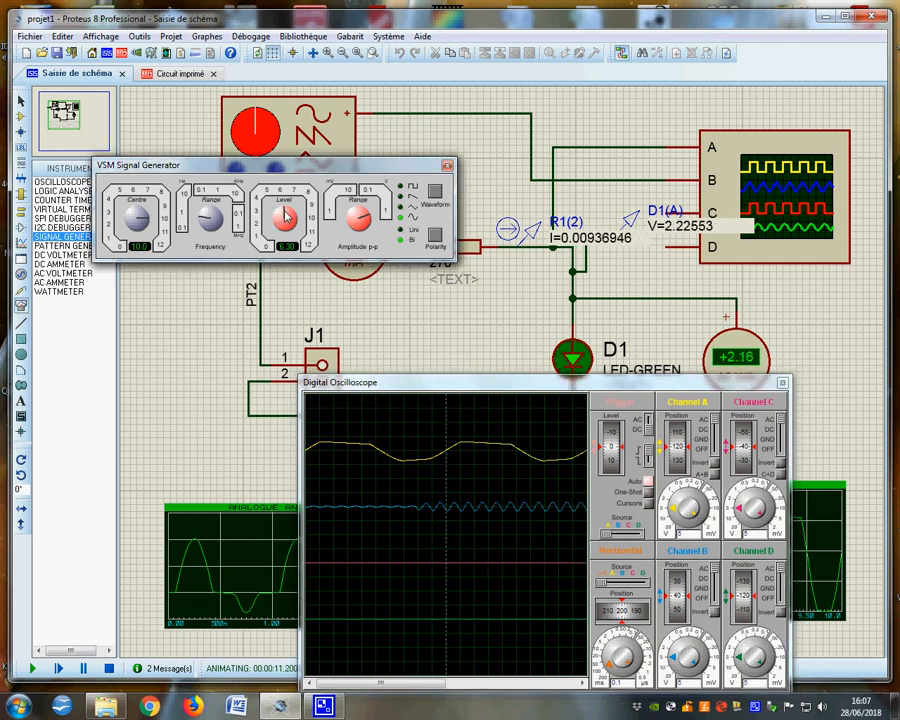
pyautogui.moveTo(366, 216); pyautogui.dragTo(359, 214)
pyautogui.click(360, 218)
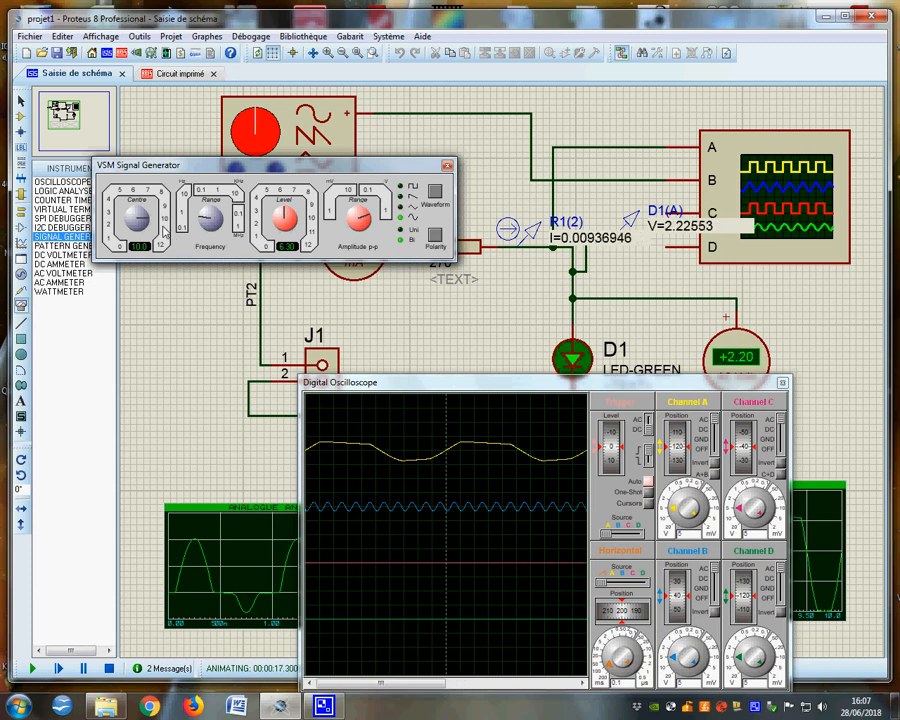
pyautogui.moveTo(152, 228); pyautogui.dragTo(133, 230)
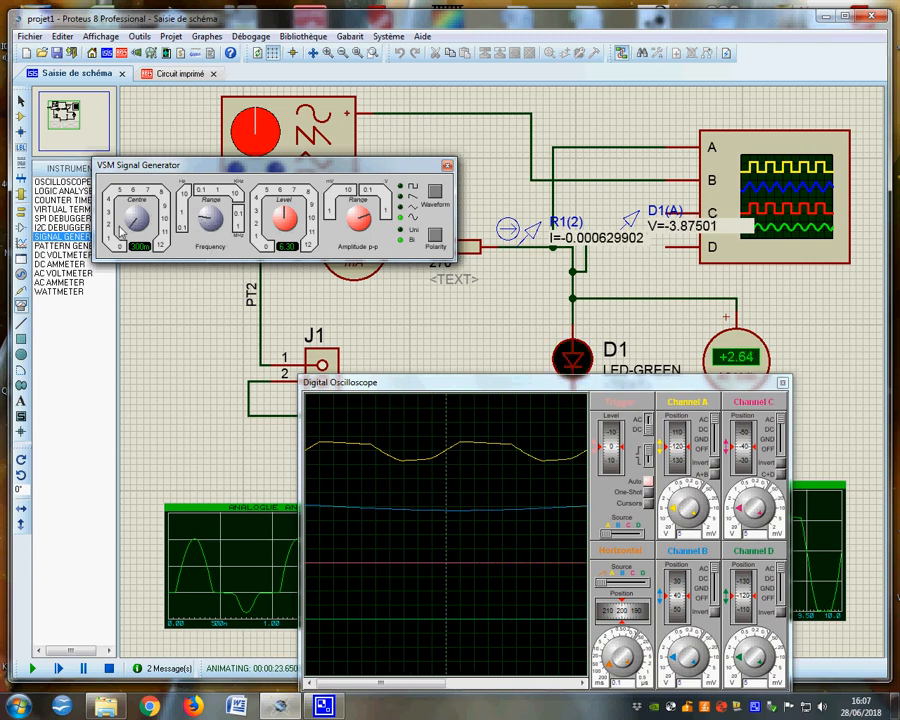
# Set the signal generator's centre frequency to 600m and oscilloscope channel B to 1 V per division, and stop the simulation
pyautogui.moveTo(119, 227); pyautogui.dragTo(129, 226)
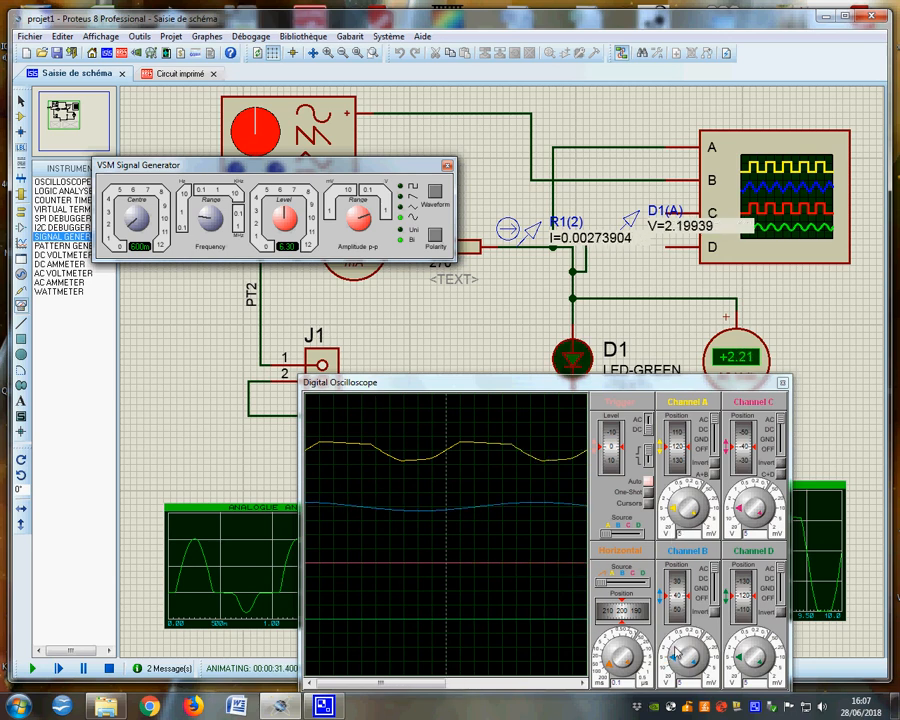
pyautogui.moveTo(671, 655); pyautogui.dragTo(678, 646)
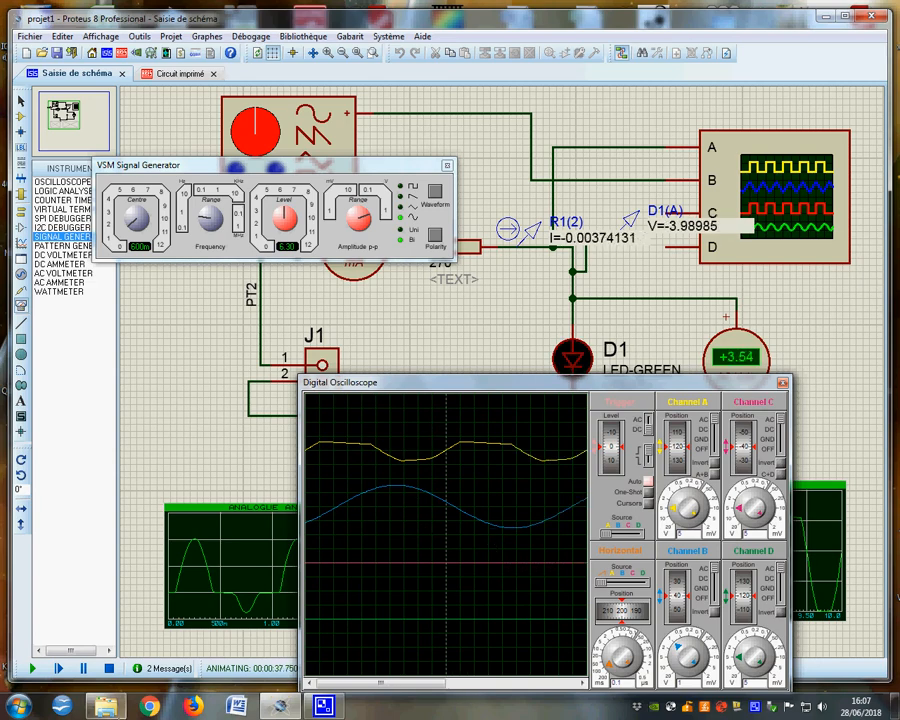
pyautogui.click(109, 668)
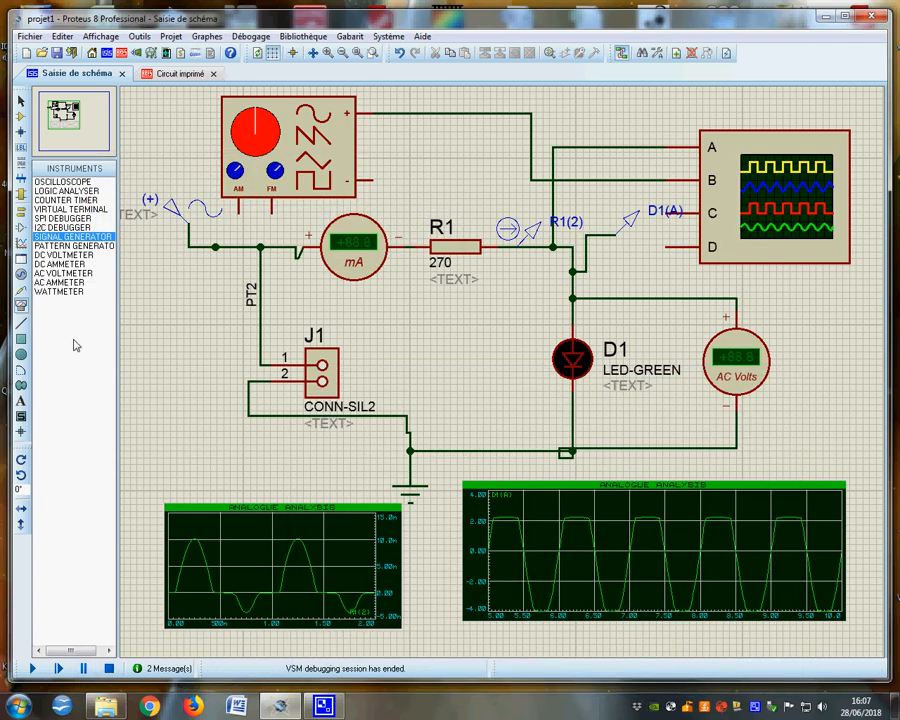
# Connect a ground terminal to the signal generator's negative output and run the simulation to check the channel B trace
pyautogui.click(20, 211)
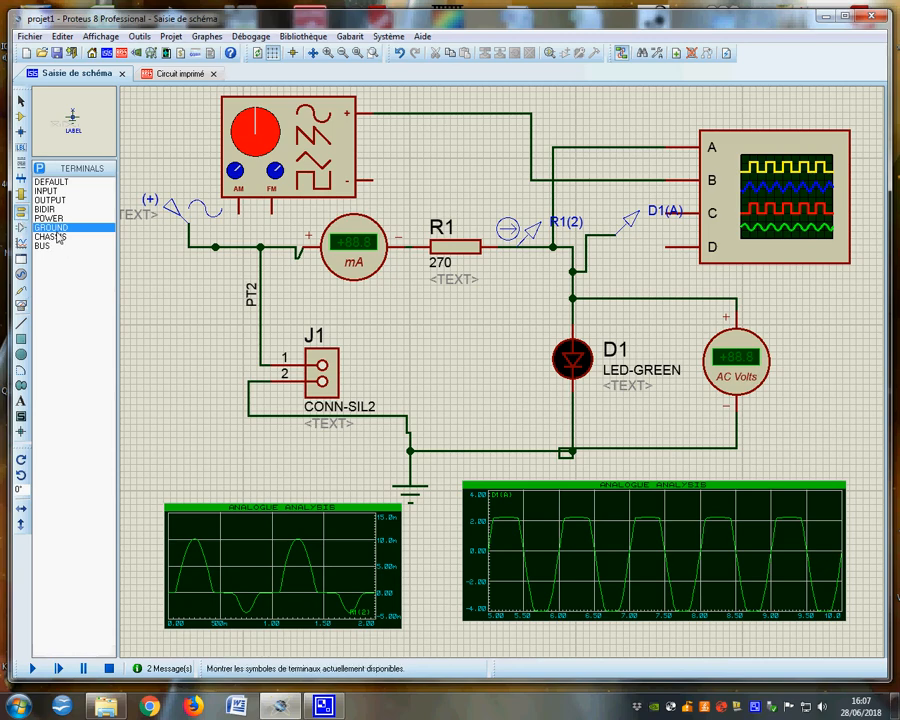
pyautogui.click(60, 228)
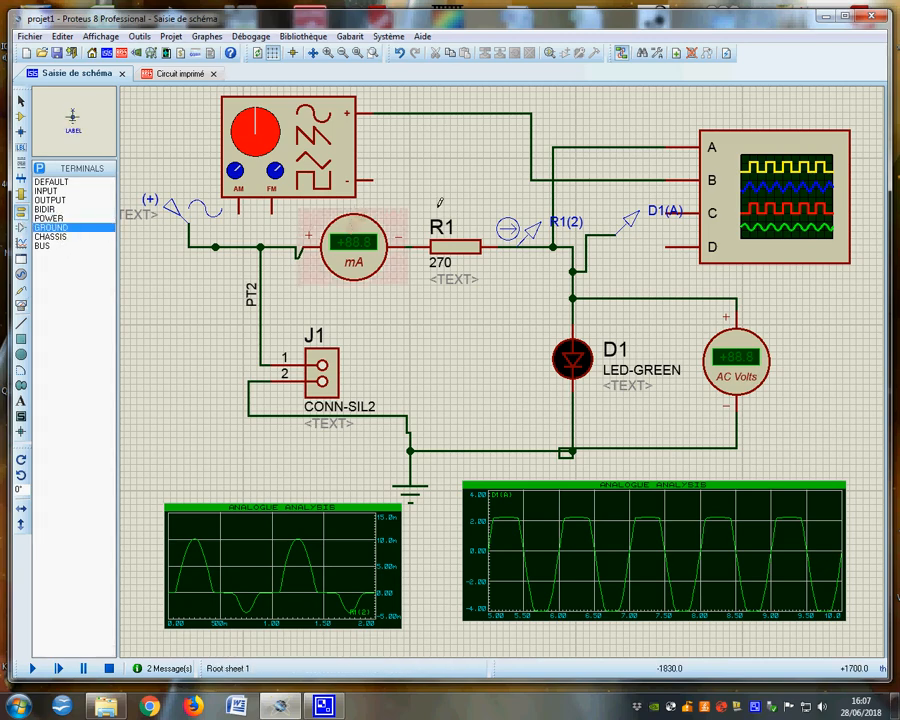
pyautogui.click(410, 210)
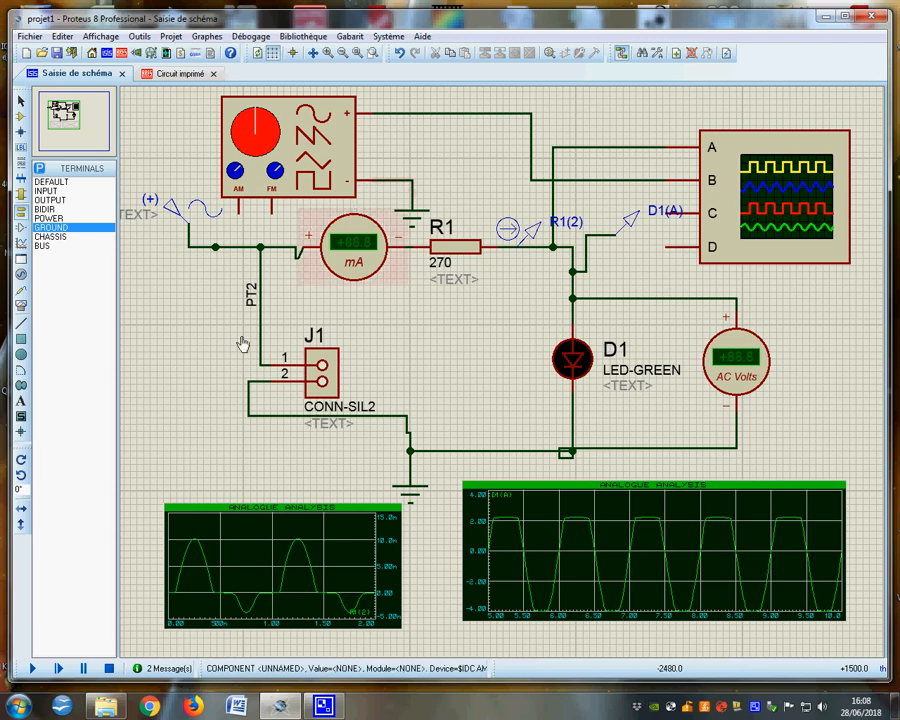
pyautogui.click(32, 668)
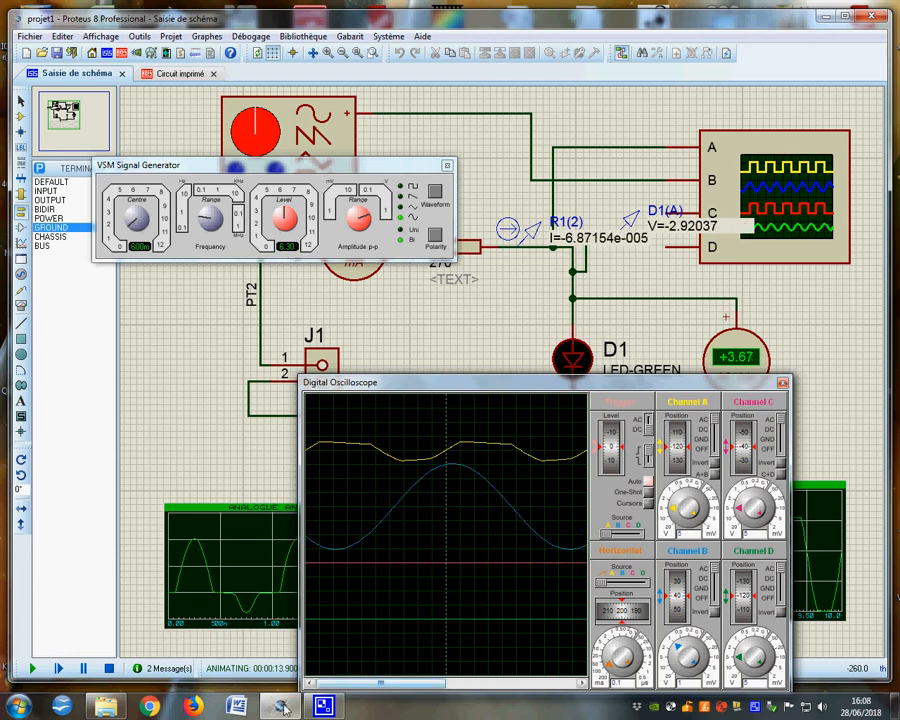
pyautogui.click(108, 668)
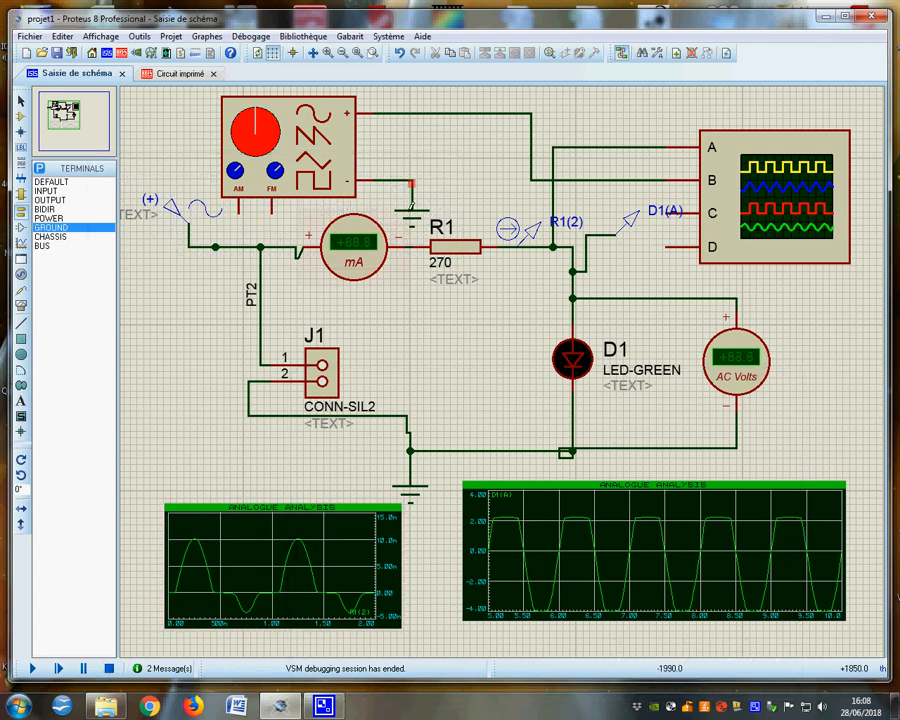
# Find the ALTERNATOR component in the parts library with the keyword alternator and place it beside connector J1
pyautogui.click(21, 116)
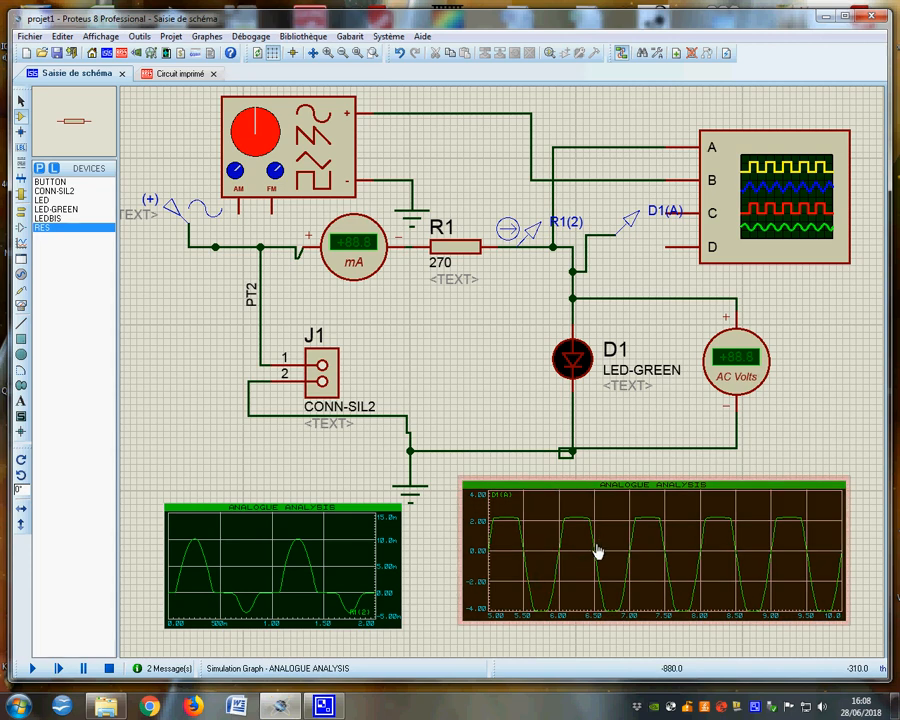
pyautogui.click(39, 167)
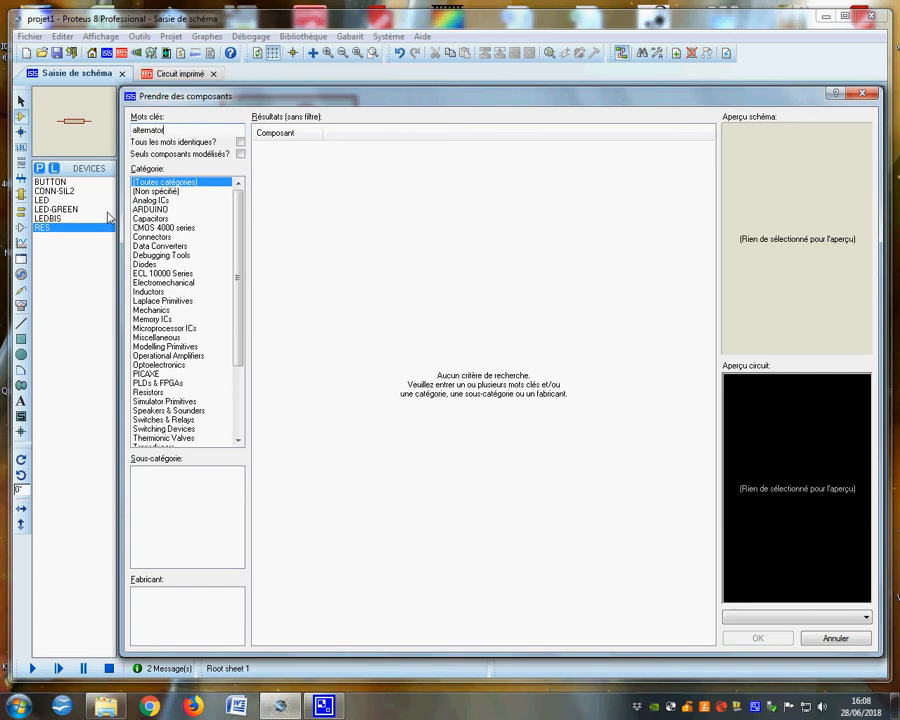
pyautogui.doubleClick(297, 149)
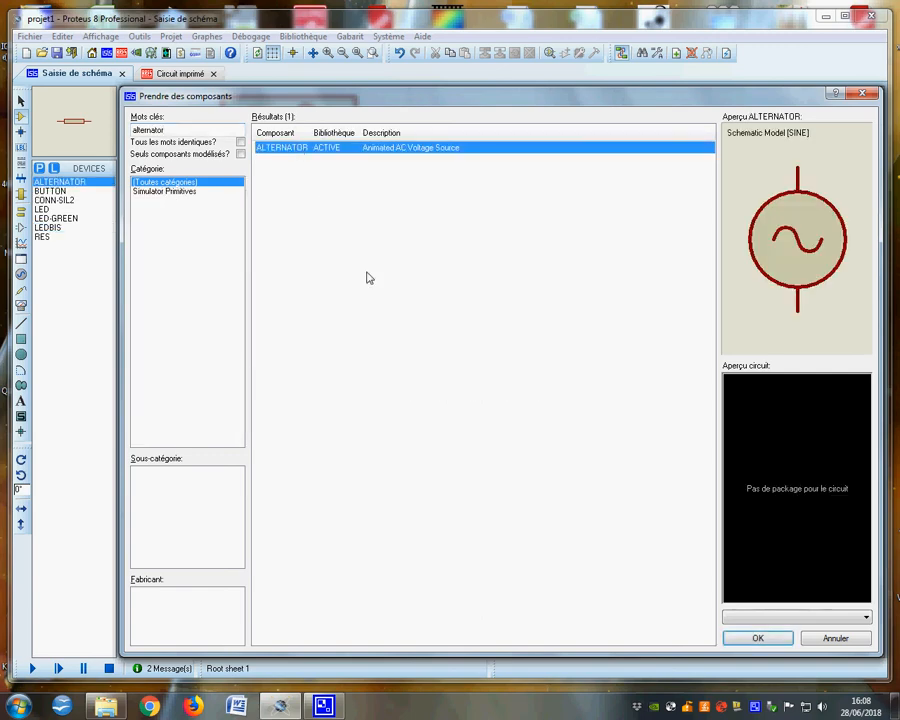
pyautogui.click(758, 638)
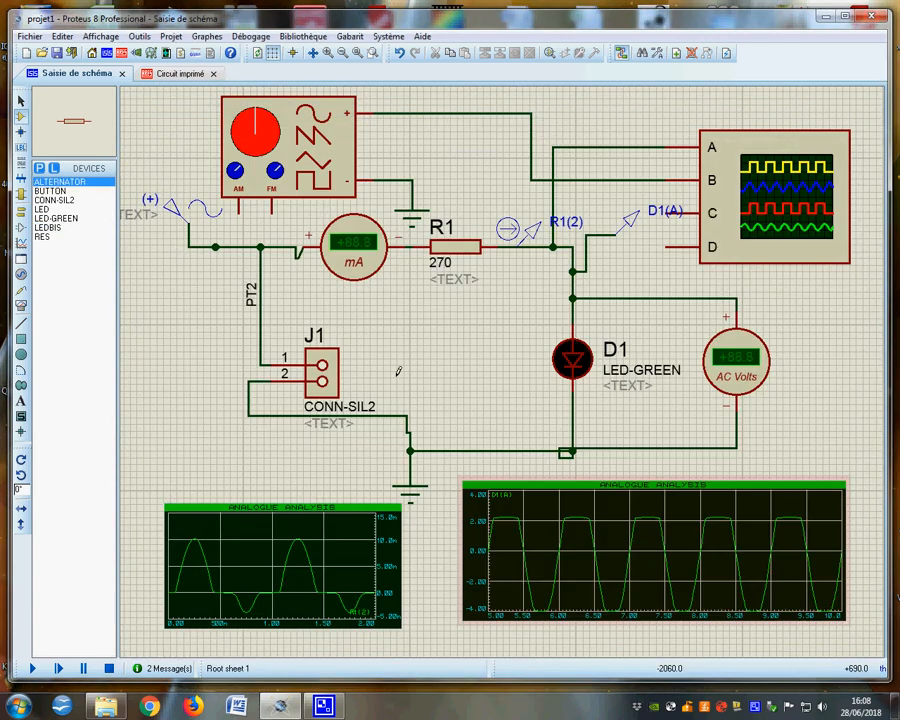
pyautogui.click(186, 374)
pyautogui.click(185, 380)
# Set the alternator's amplitude to 230V and its frequency to 50Hz, and briefly run the simulation
pyautogui.rightClick(185, 380)
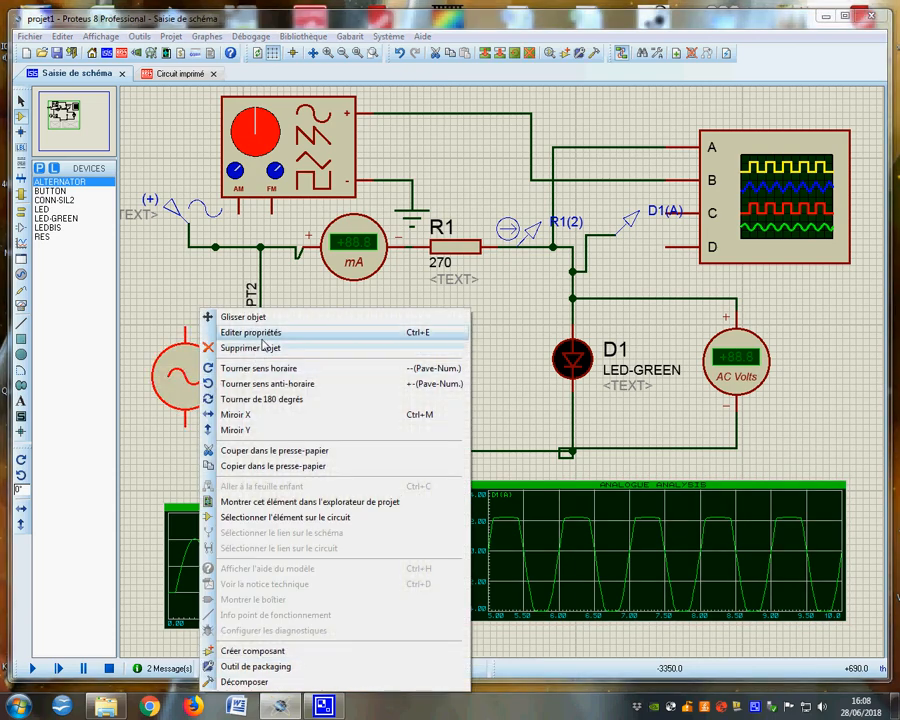
pyautogui.click(264, 331)
pyautogui.doubleClick(373, 303)
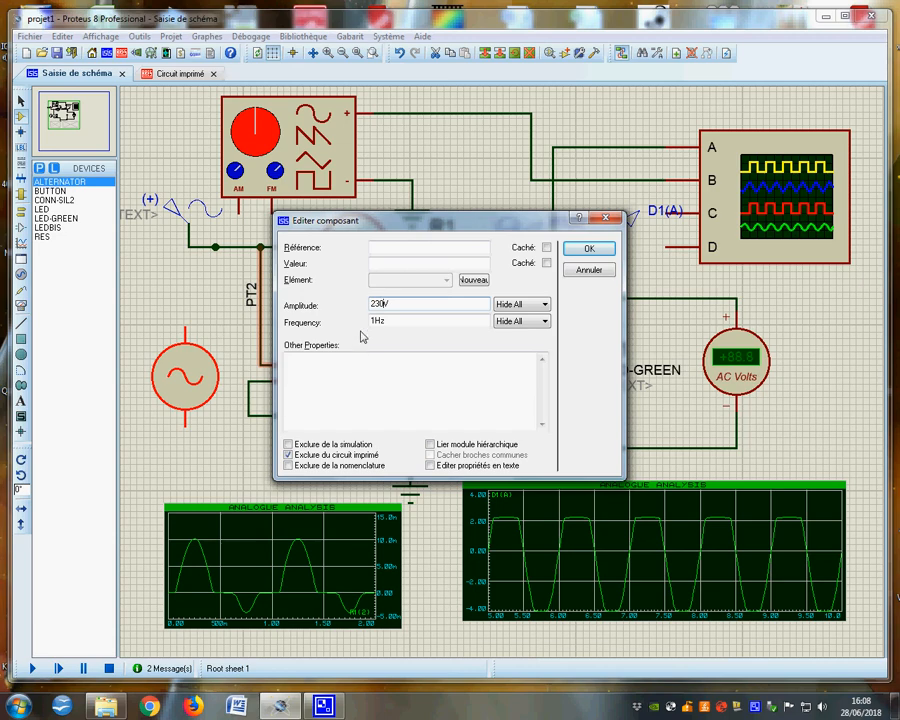
pyautogui.write('50')
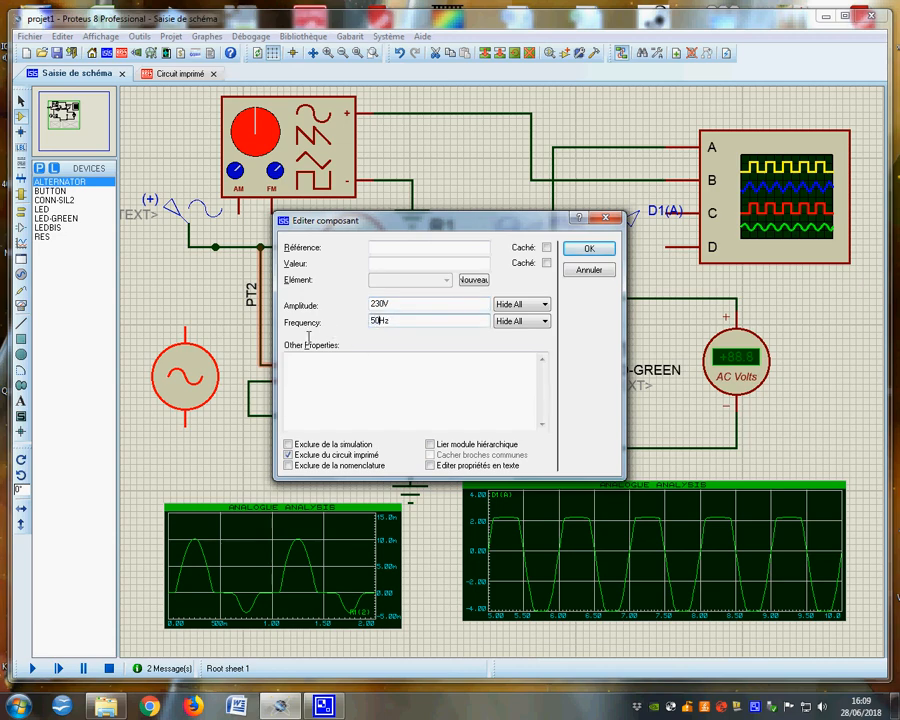
pyautogui.press('Return')
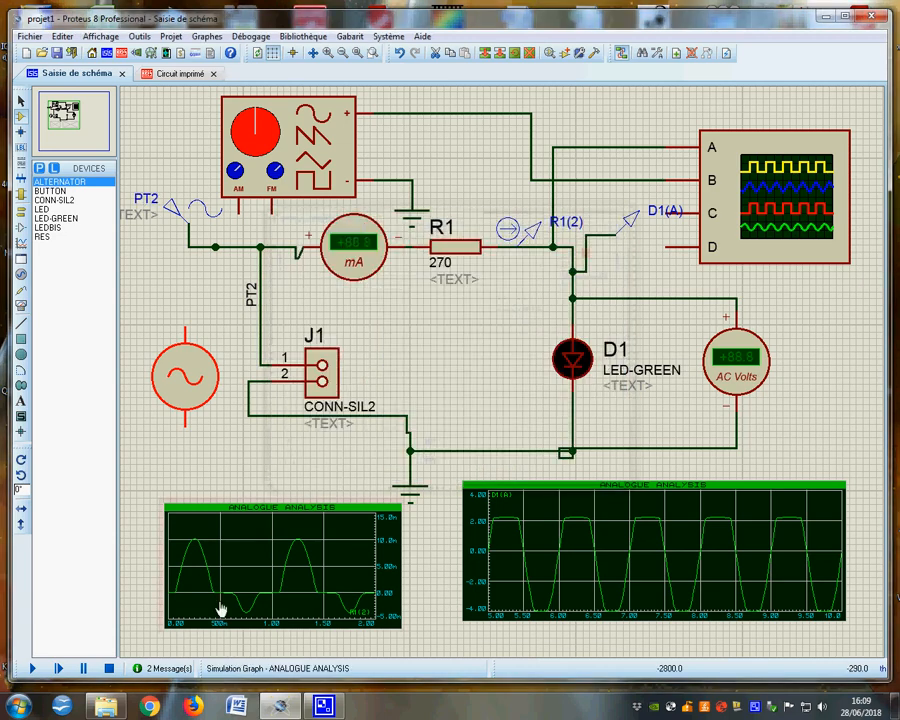
pyautogui.click(34, 670)
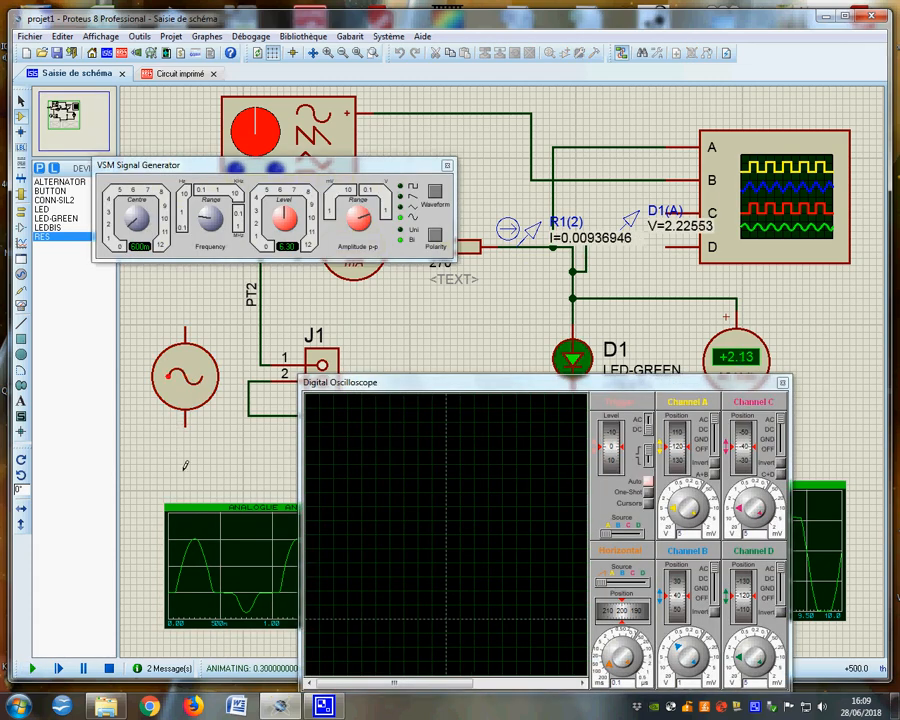
pyautogui.click(109, 669)
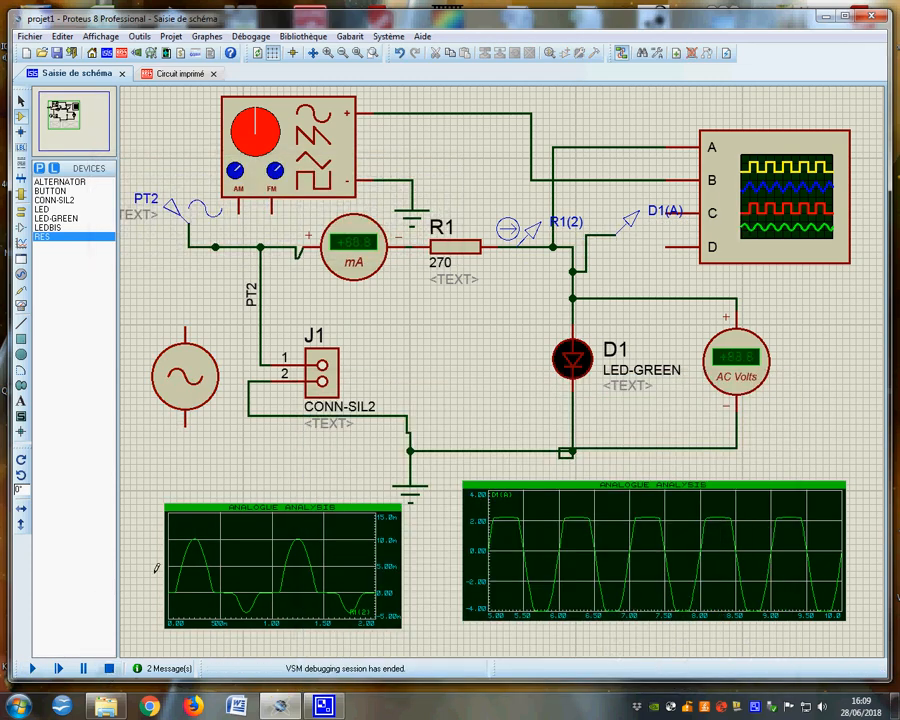